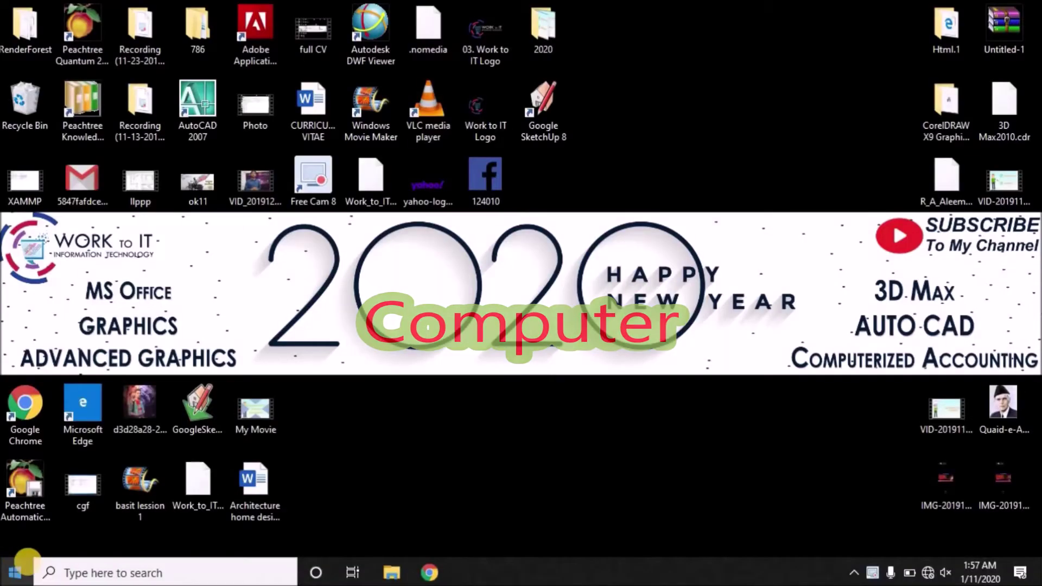
# Step: Launch Word from the Start menu and create a blank document, Document1
pyautogui.click(16, 570)
pyautogui.scroll(-5, 67, 473)
pyautogui.scroll(-5, 67, 474)
pyautogui.scroll(-5, 67, 474)
pyautogui.scroll(-5, 67, 474)
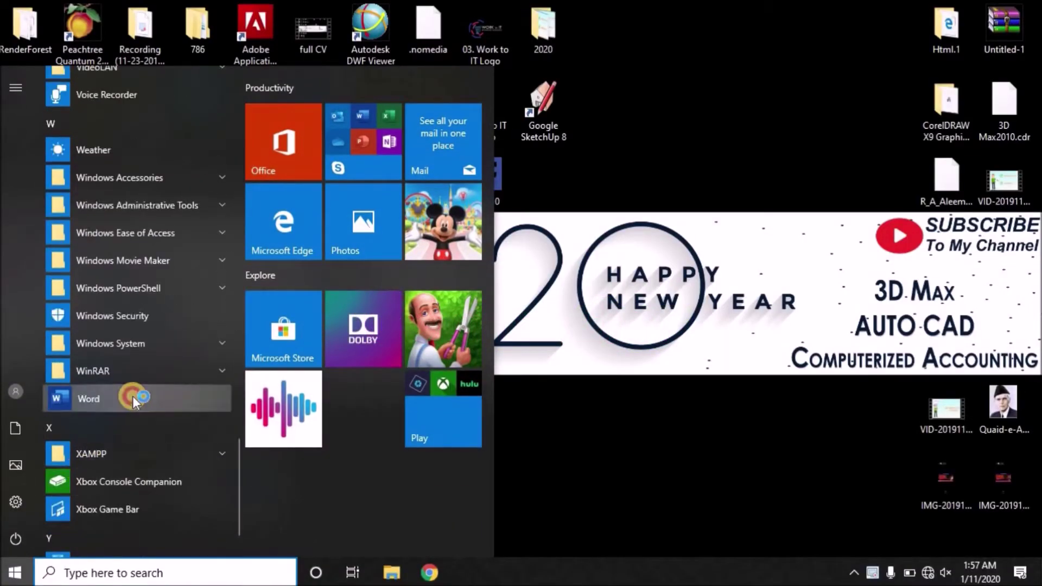
pyautogui.click(132, 396)
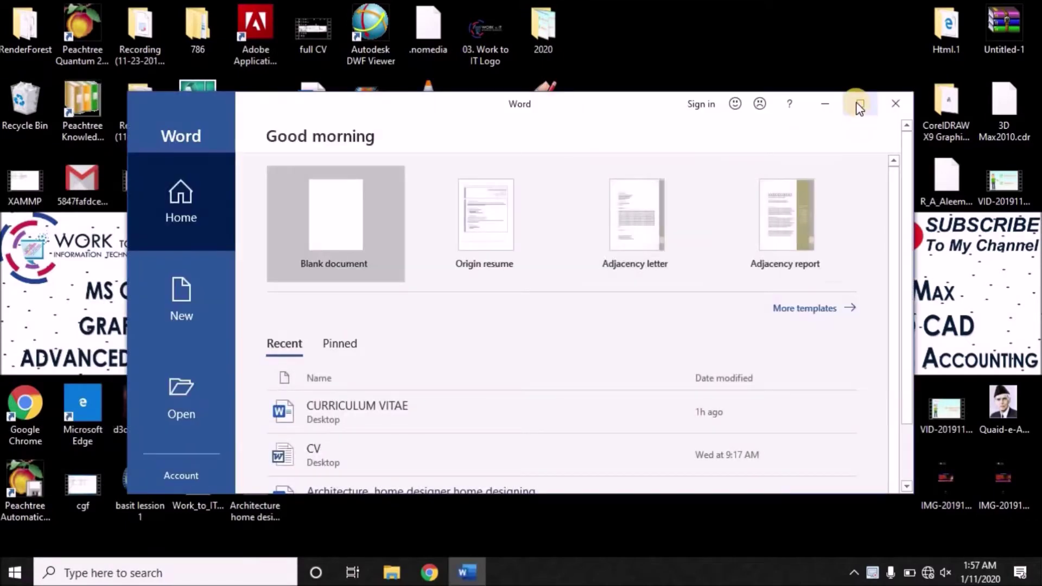
pyautogui.click(293, 220)
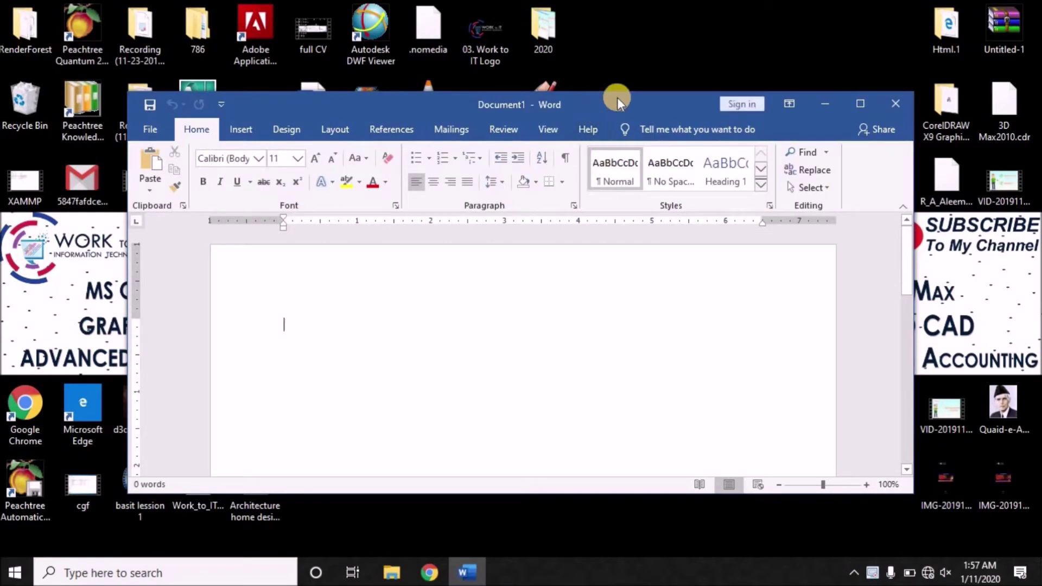
# Step: Drag the Work to IT logo image from the desktop into the document and maximize Word
pyautogui.moveTo(618, 96); pyautogui.dragTo(620, 240)
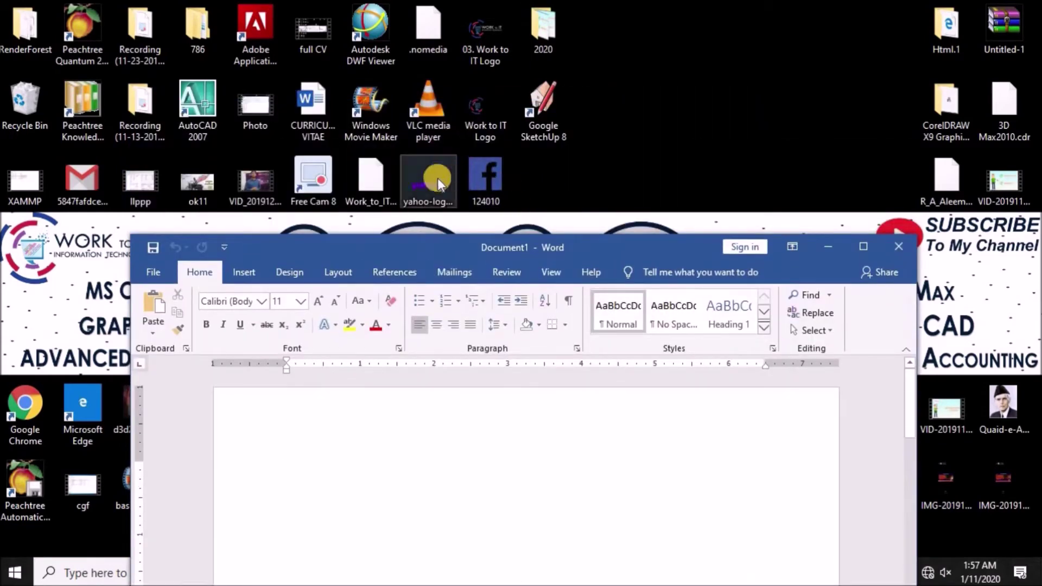
pyautogui.moveTo(483, 103); pyautogui.dragTo(423, 434)
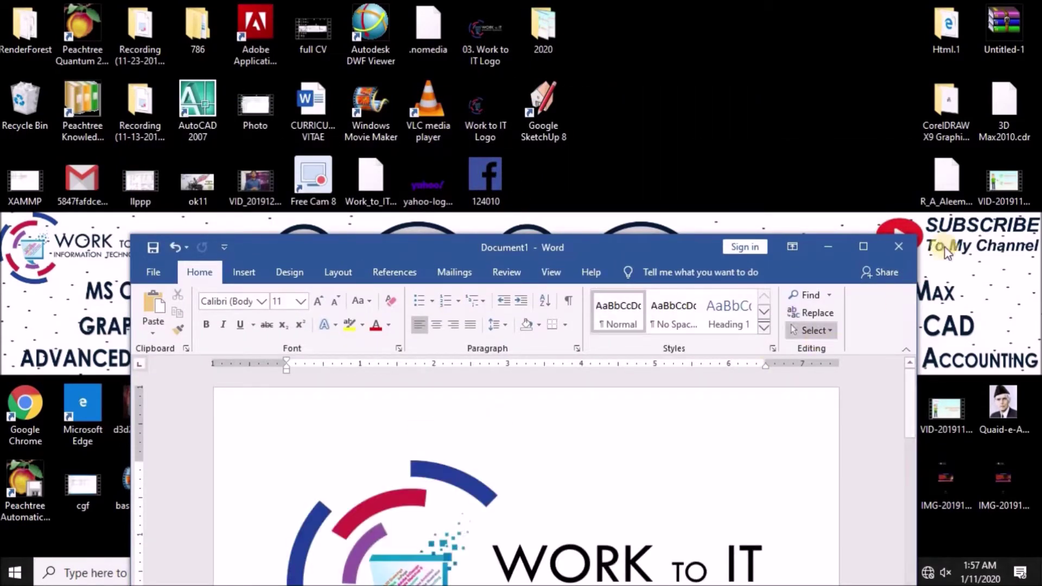
pyautogui.click(862, 248)
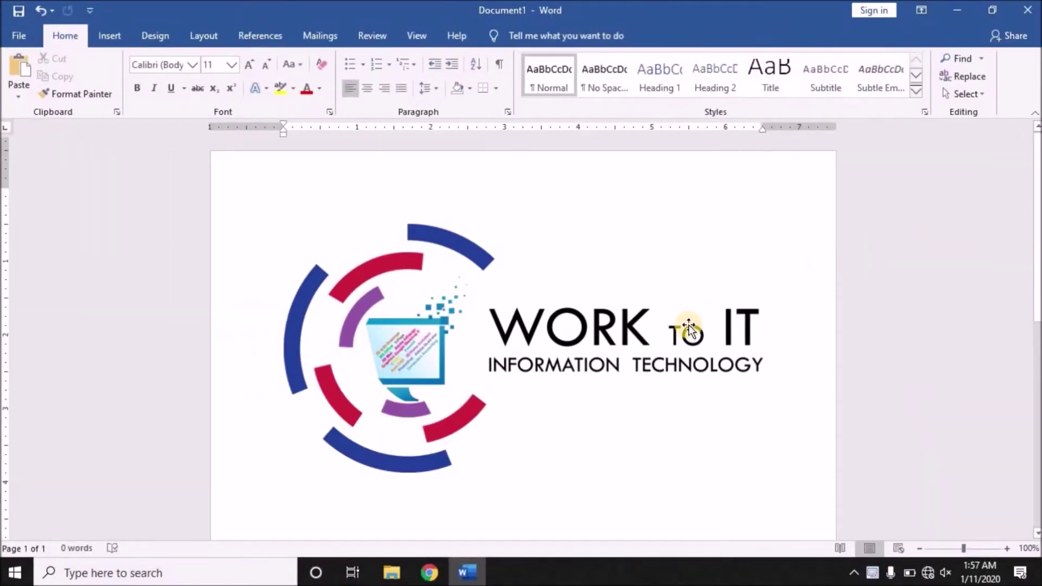
pyautogui.scroll(-3, 503, 296)
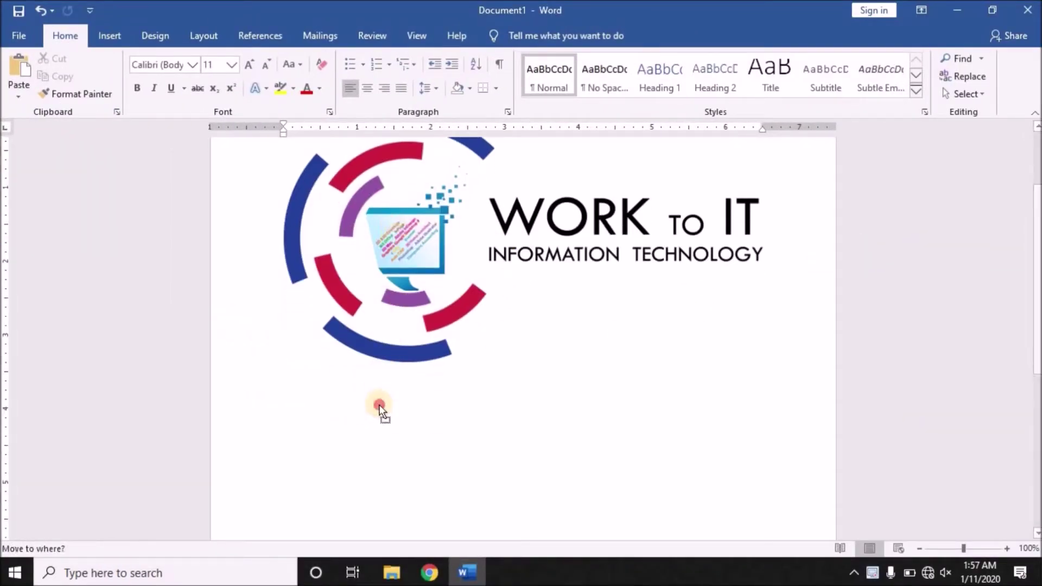
# Step: Give the logo a text-wrapping layout and move it down and right on the page
pyautogui.click(422, 324)
pyautogui.moveTo(448, 270); pyautogui.dragTo(442, 302)
pyautogui.click(783, 148)
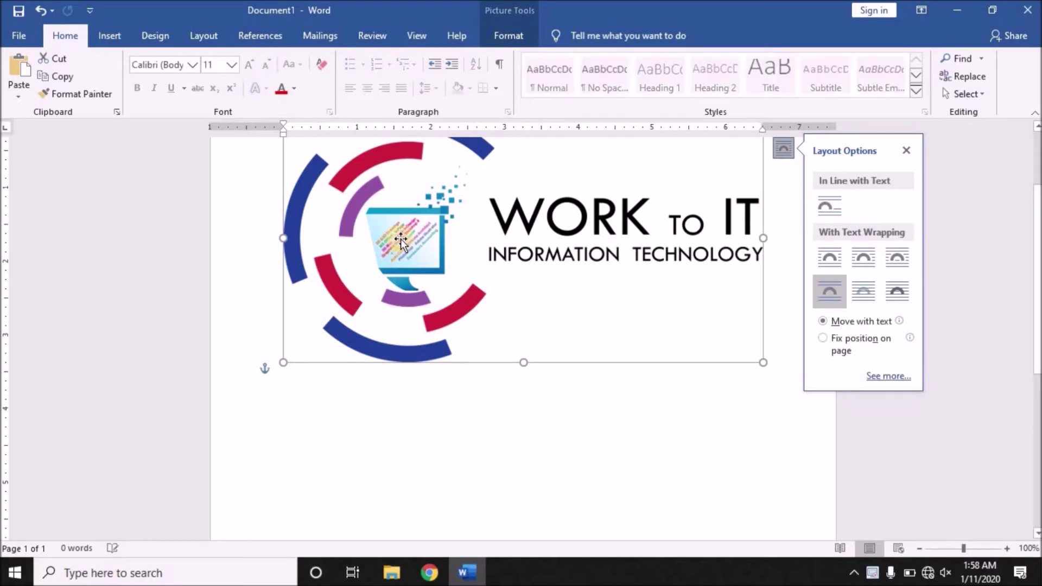
pyautogui.moveTo(401, 304); pyautogui.dragTo(622, 373)
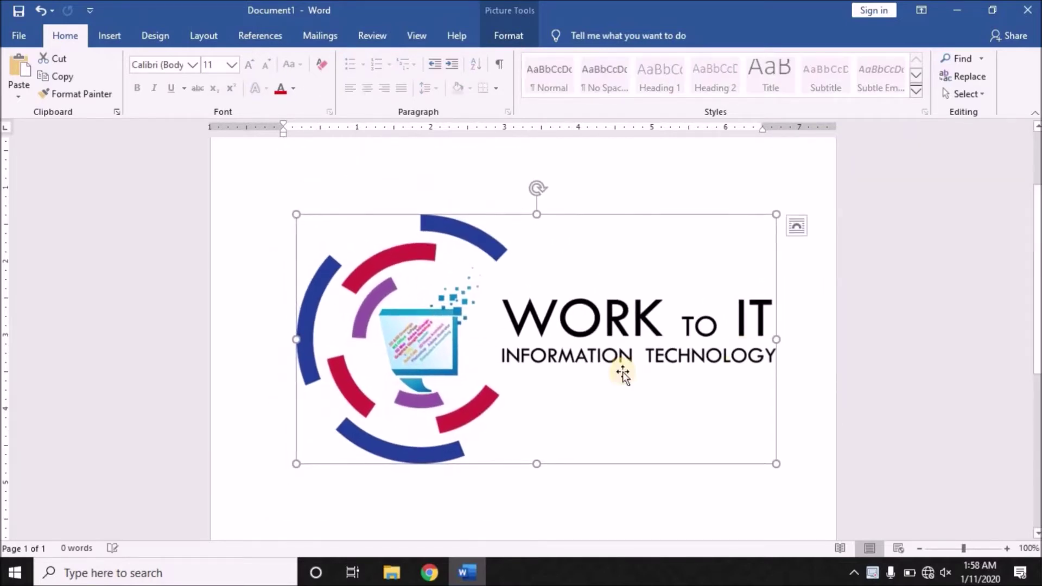
pyautogui.click(972, 261)
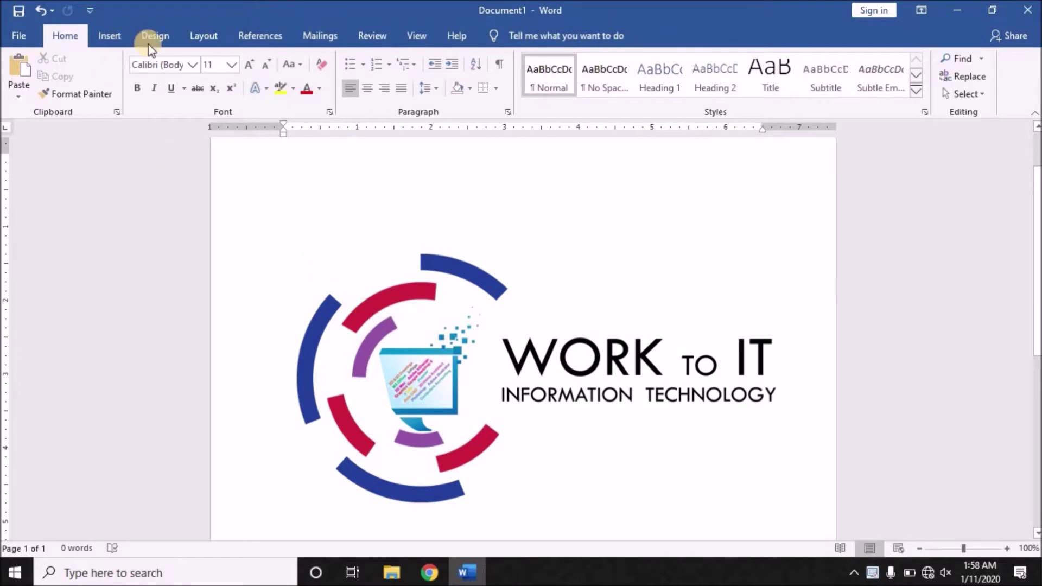
pyautogui.click(99, 39)
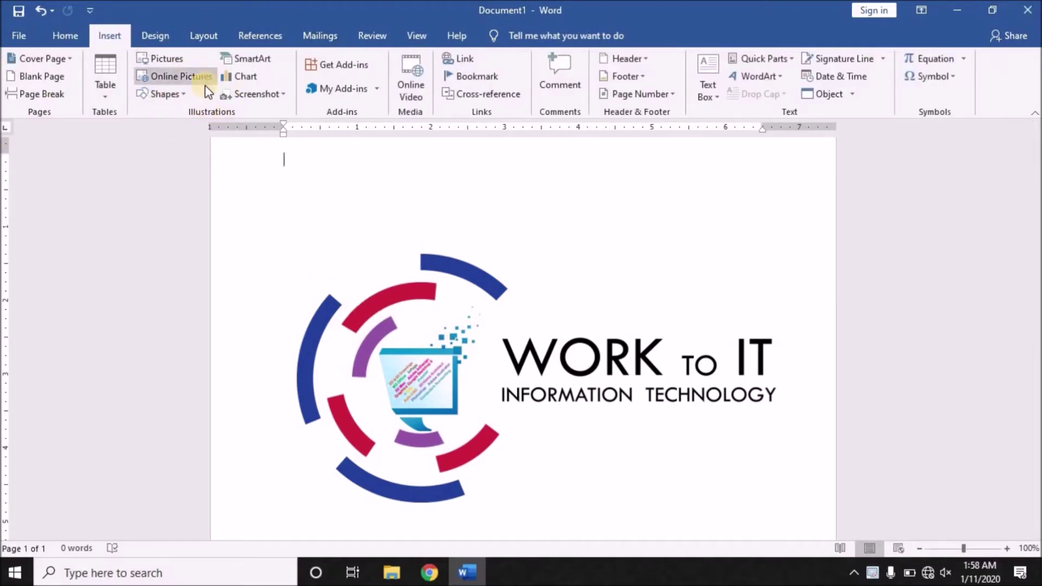
# Step: Trace the outline of the logo's top blue arc with a Freeform shape
pyautogui.click(163, 95)
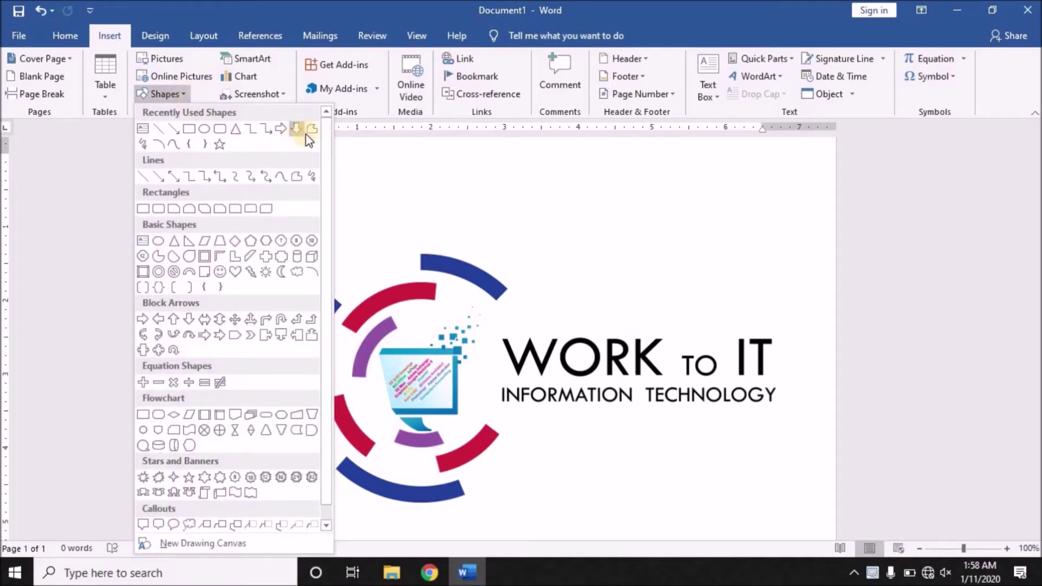
pyautogui.click(309, 135)
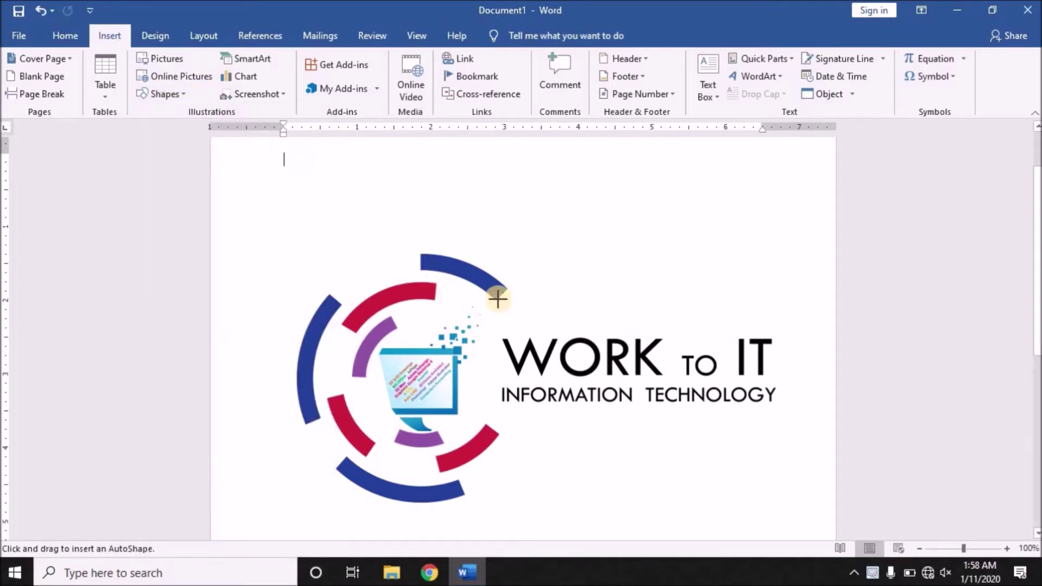
pyautogui.moveTo(494, 302)
pyautogui.mouseDown()
pyautogui.moveTo(516, 287)
pyautogui.moveTo(508, 299)
pyautogui.mouseUp()
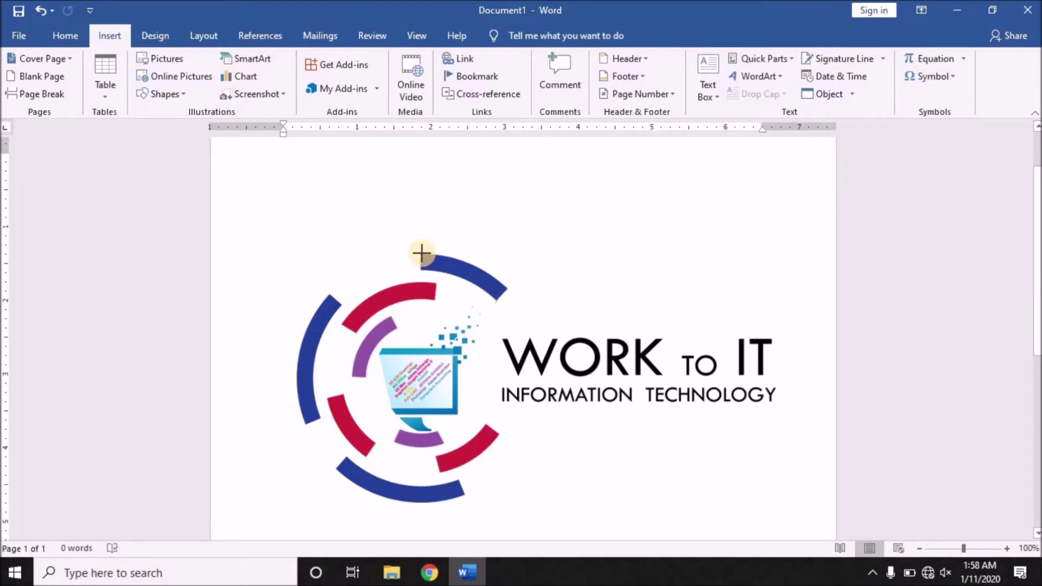
pyautogui.moveTo(420, 270); pyautogui.dragTo(502, 303)
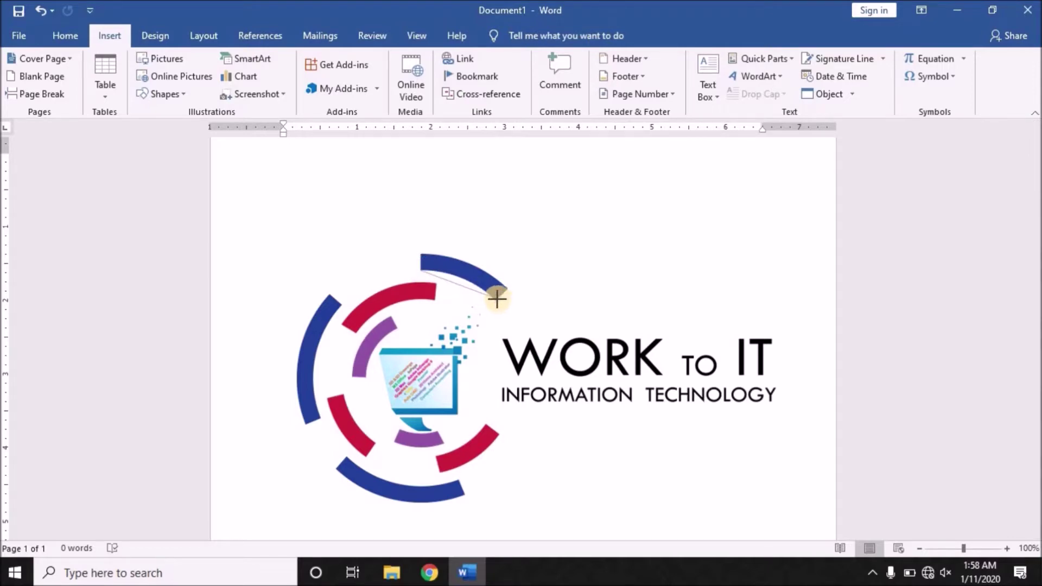
pyautogui.doubleClick(497, 298)
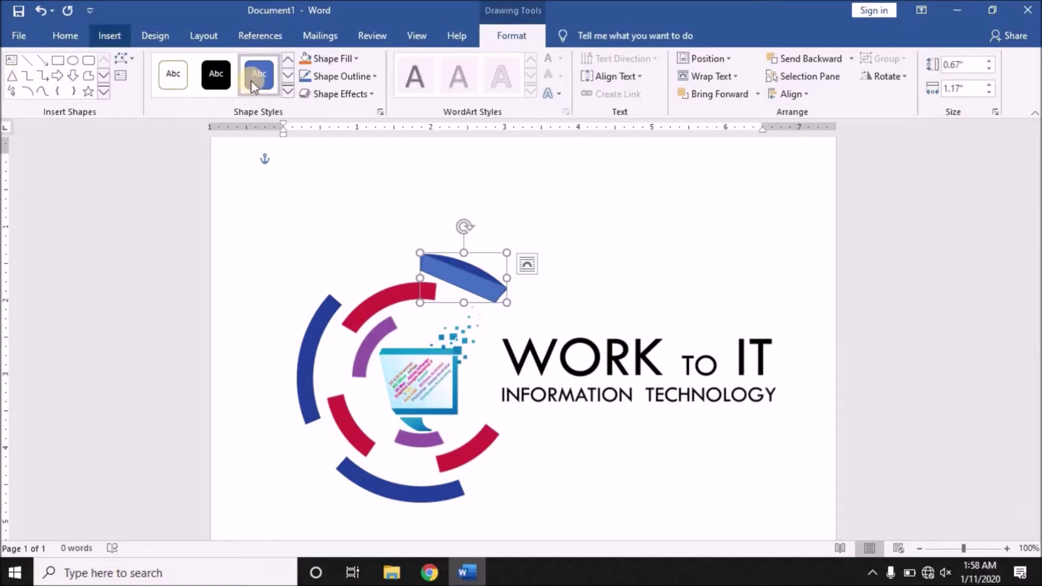
# Step: Set the traced shape to No Fill and turn on Edit Points
pyautogui.click(354, 58)
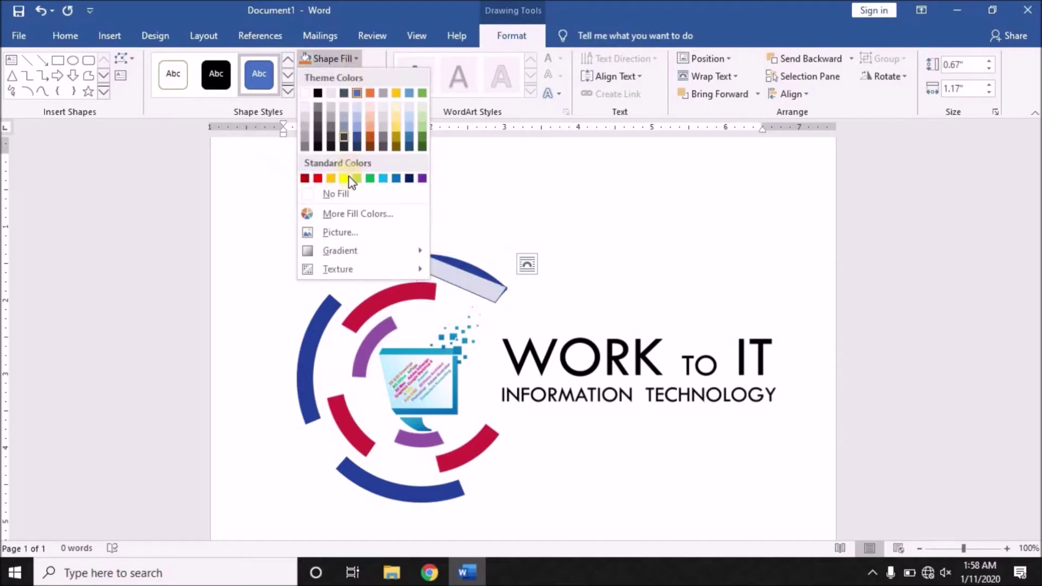
pyautogui.click(344, 193)
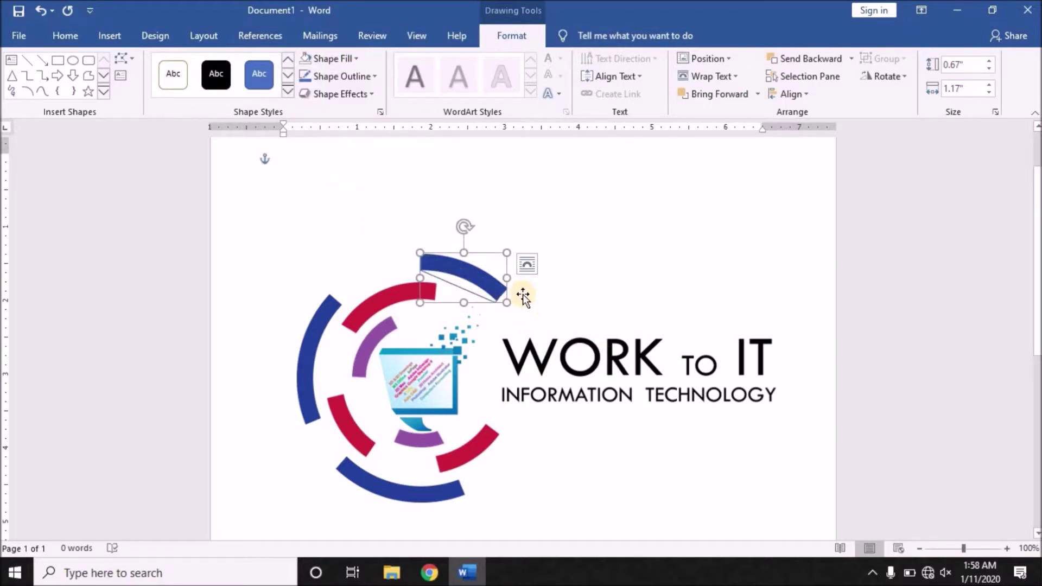
pyautogui.click(118, 57)
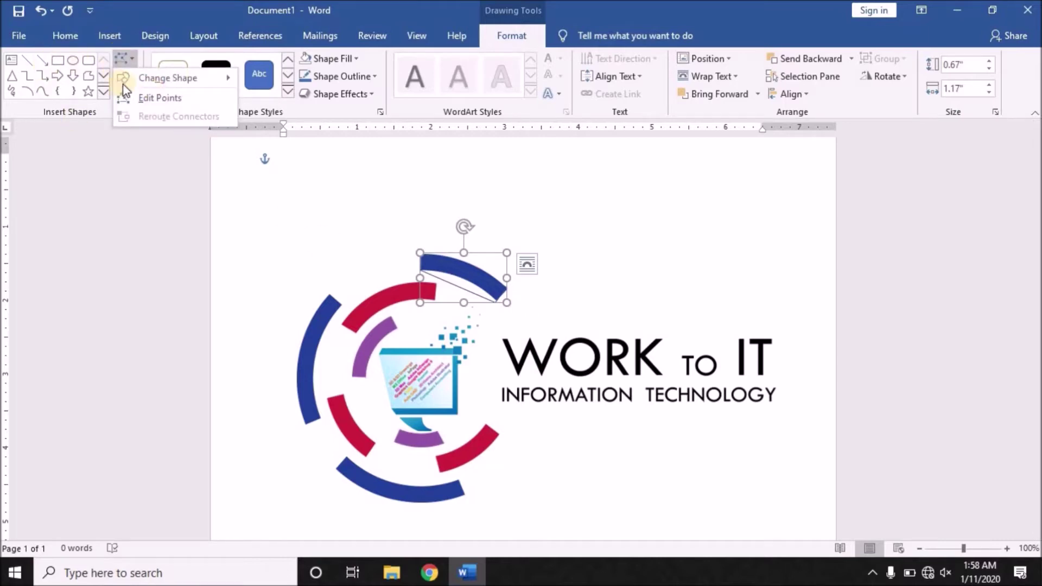
pyautogui.click(157, 97)
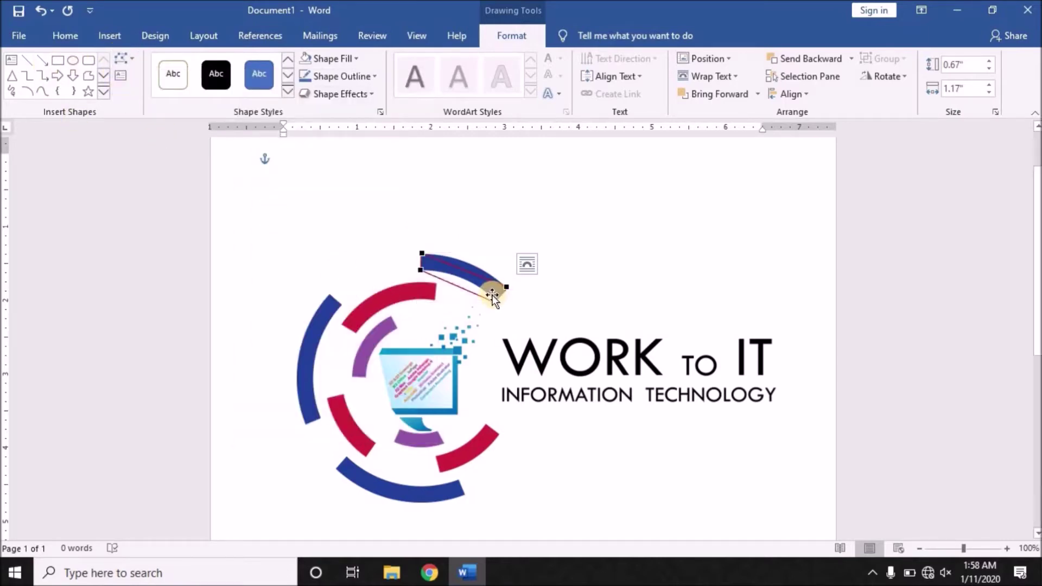
# Step: Bend the shape's top edge upward into a curve matching the blue arc
pyautogui.click(506, 286)
pyautogui.moveTo(480, 273); pyautogui.dragTo(476, 254)
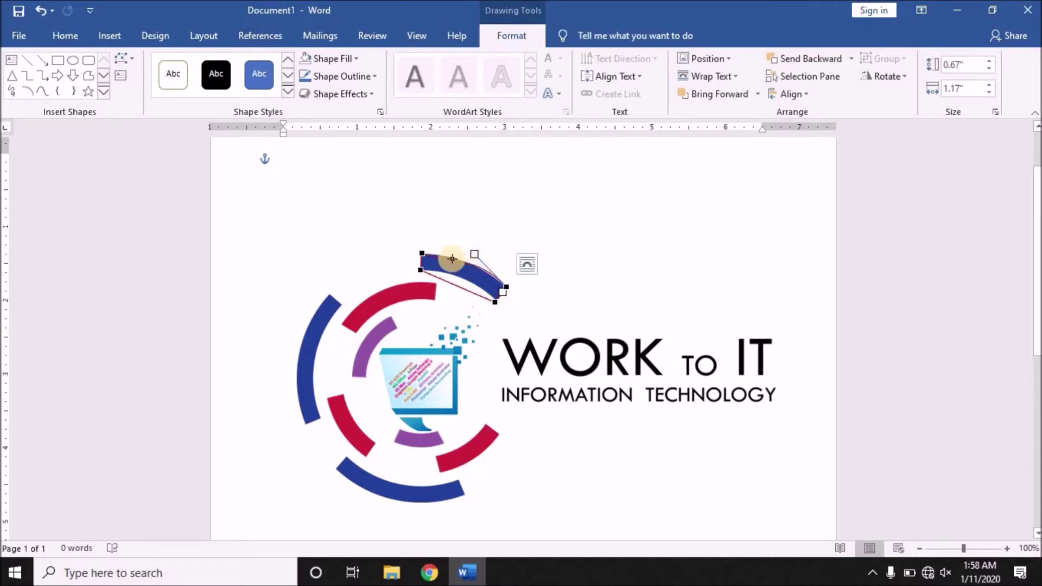
pyautogui.click(423, 254)
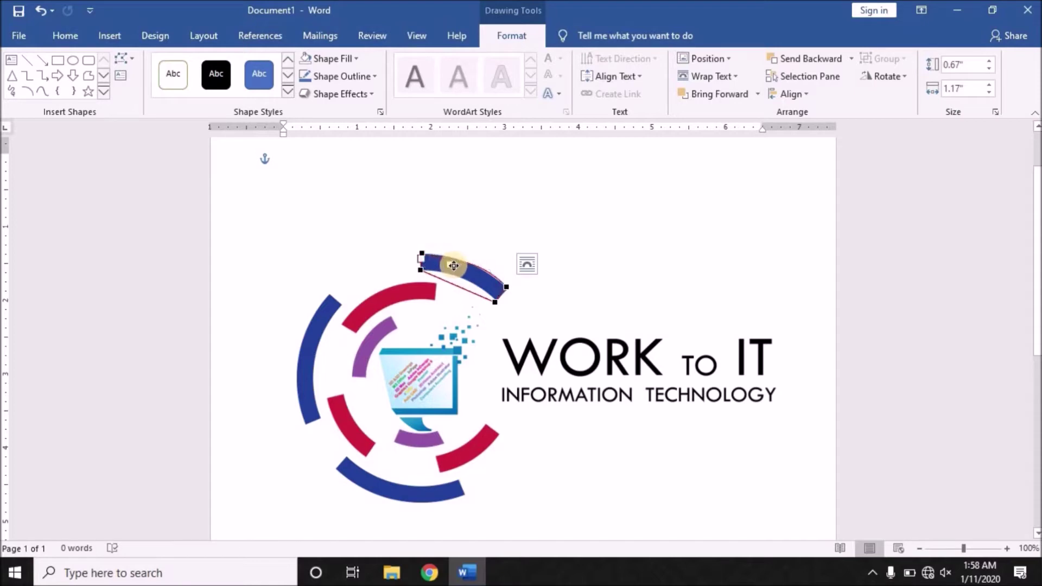
pyautogui.moveTo(454, 266); pyautogui.dragTo(454, 258)
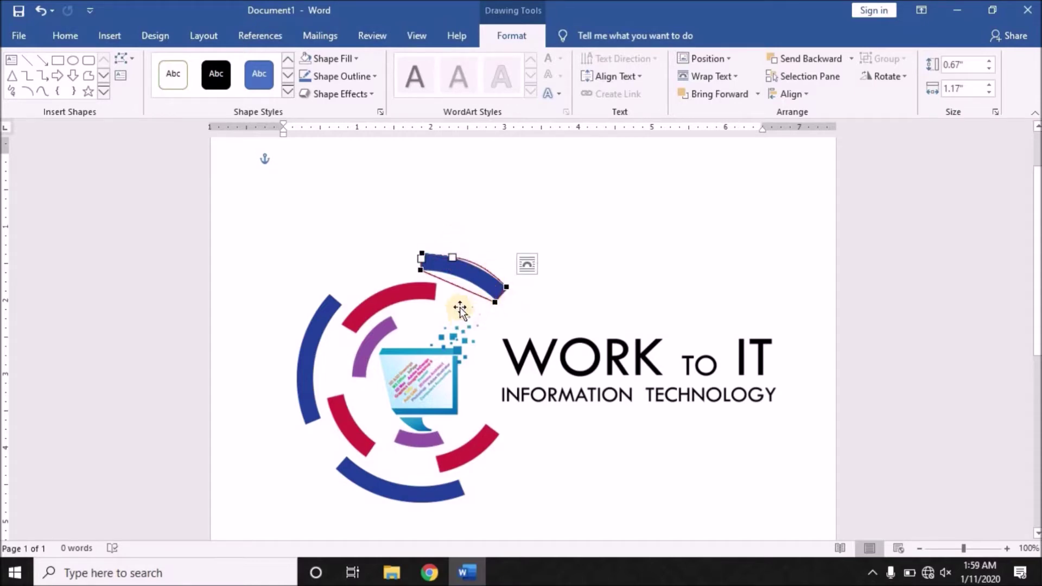
# Step: Refine the shape's top edge curve so it fits along the top blue arc
pyautogui.scroll(3, 471, 283)
pyautogui.scroll(3, 471, 284)
pyautogui.scroll(3, 475, 301)
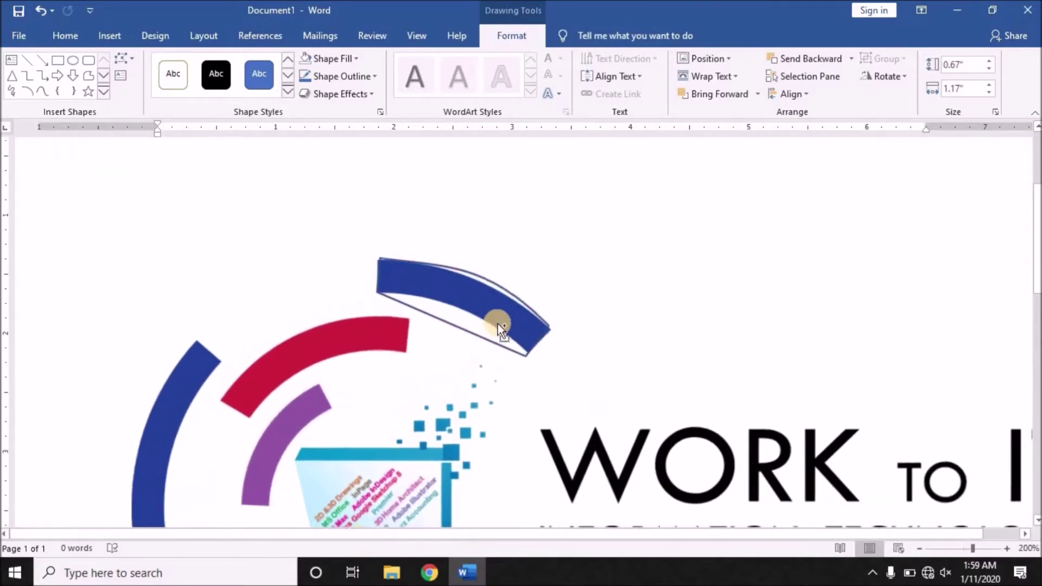
pyautogui.scroll(2, 498, 324)
pyautogui.scroll(2, 532, 340)
pyautogui.scroll(2, 561, 338)
pyautogui.scroll(2, 682, 389)
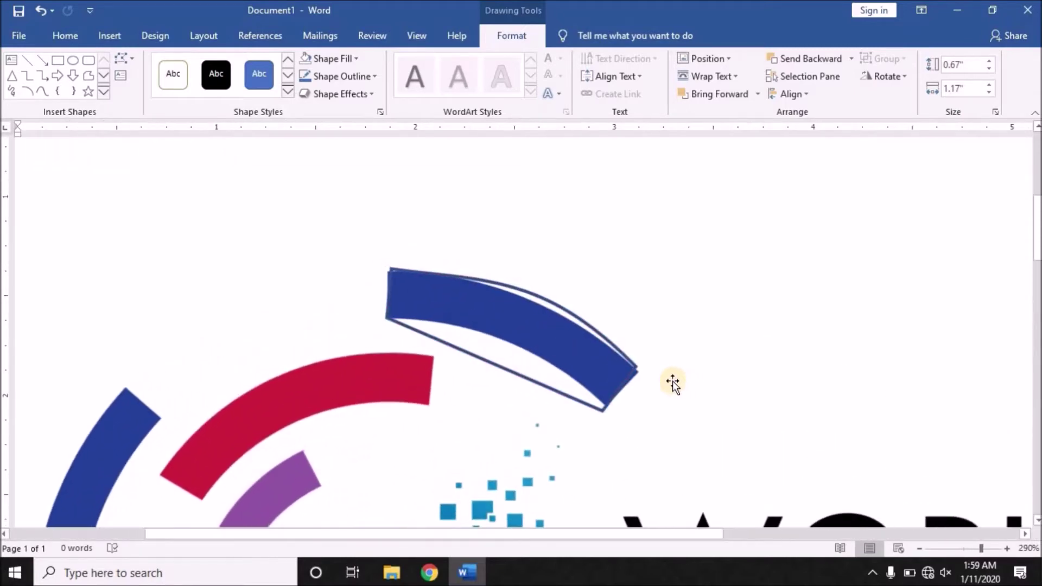
pyautogui.scroll(2, 673, 382)
pyautogui.moveTo(640, 370); pyautogui.dragTo(641, 373)
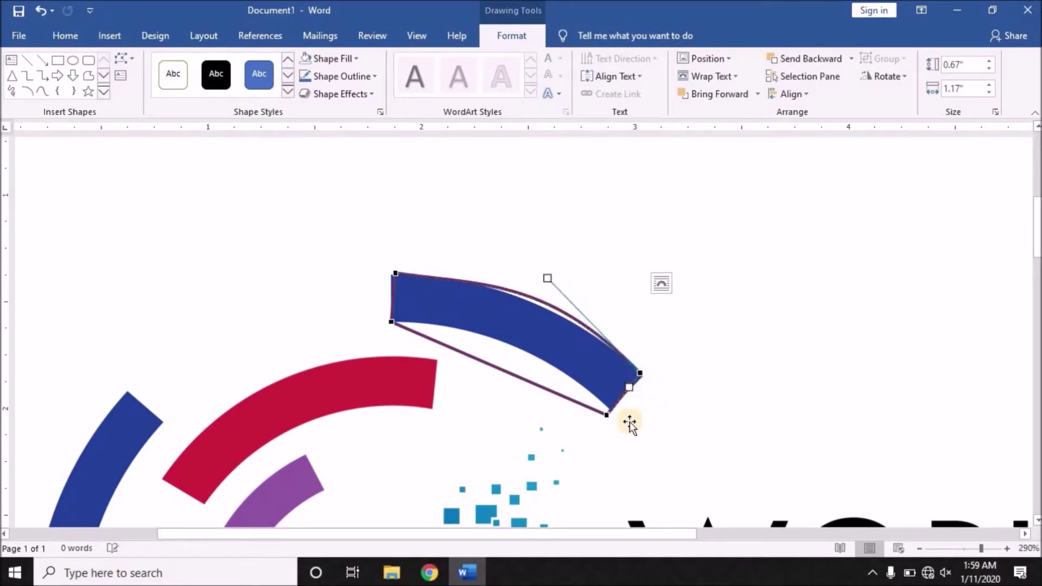
pyautogui.moveTo(546, 275); pyautogui.dragTo(566, 294)
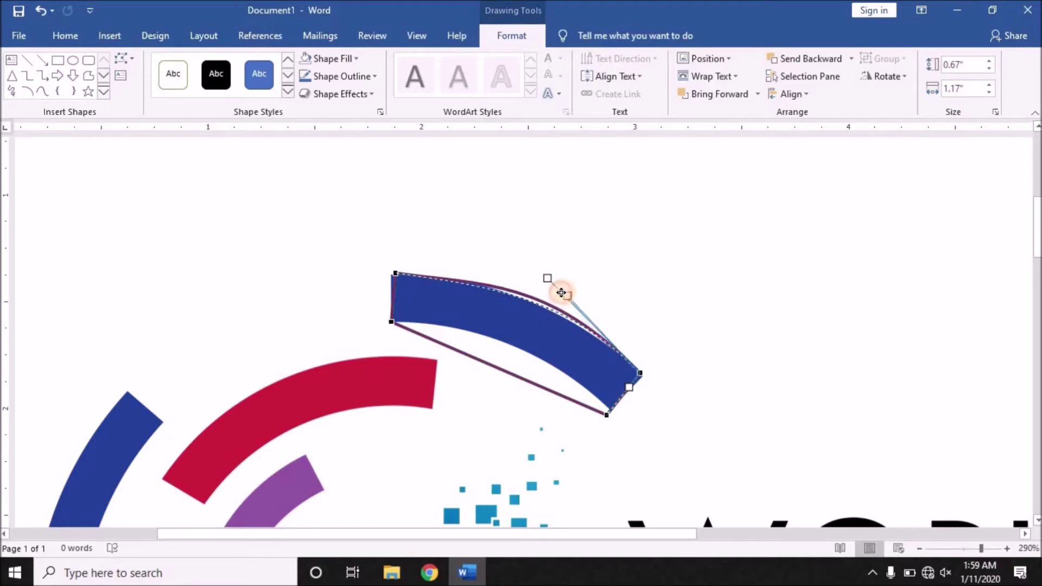
pyautogui.moveTo(561, 293); pyautogui.dragTo(561, 295)
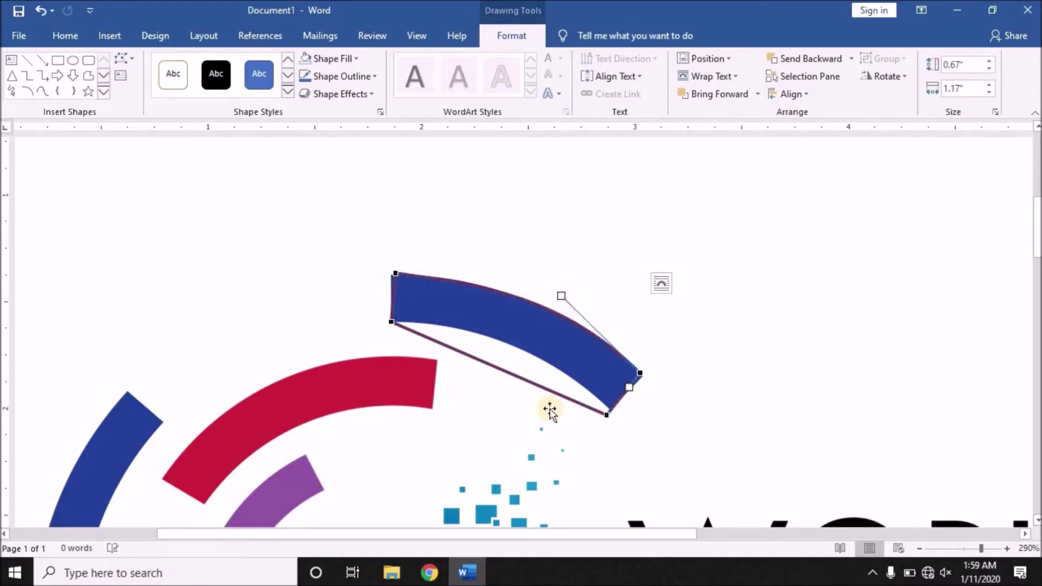
# Step: Curve the lower edge along the arc and align the bottom-right corner with the arc's tip
pyautogui.click(606, 414)
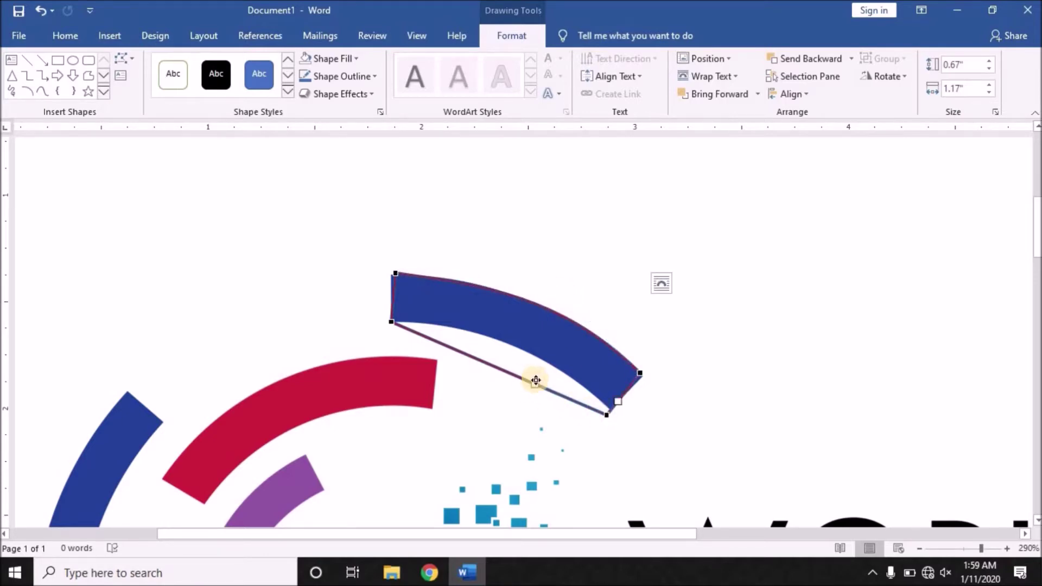
pyautogui.moveTo(536, 383); pyautogui.dragTo(511, 315)
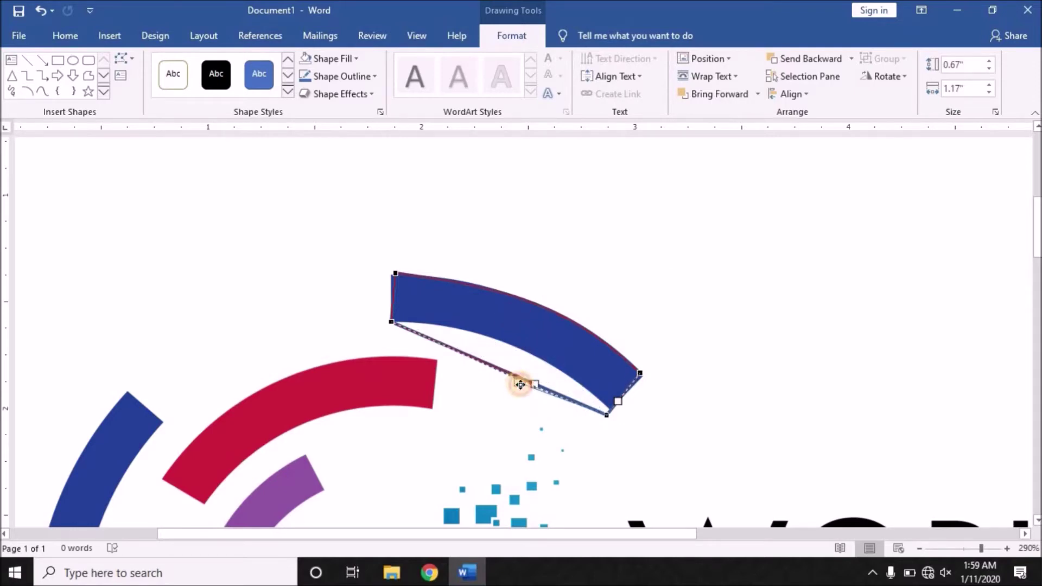
pyautogui.moveTo(511, 314); pyautogui.dragTo(518, 383)
pyautogui.moveTo(606, 414); pyautogui.dragTo(610, 407)
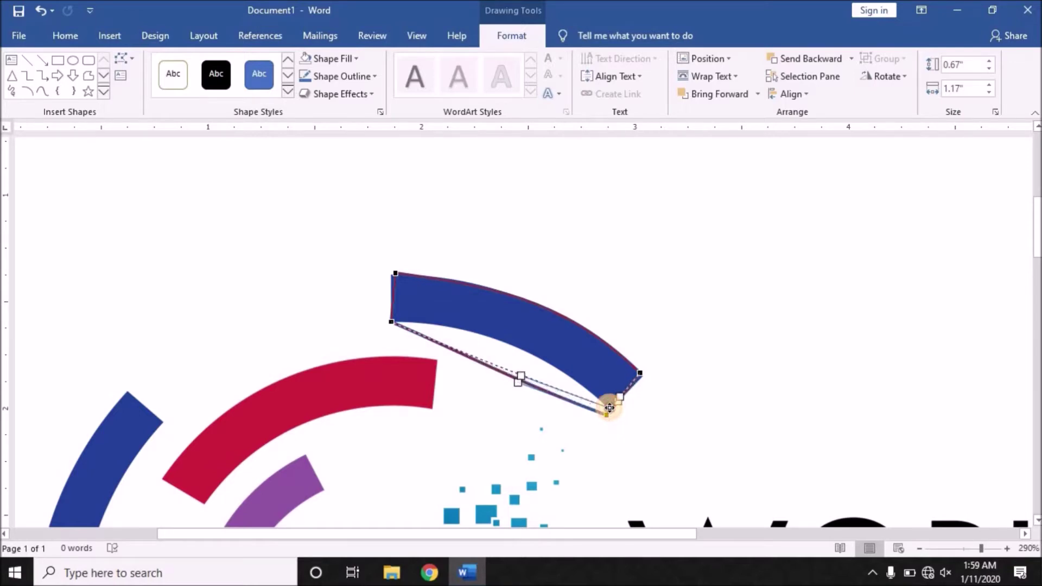
pyautogui.moveTo(609, 408); pyautogui.dragTo(609, 409)
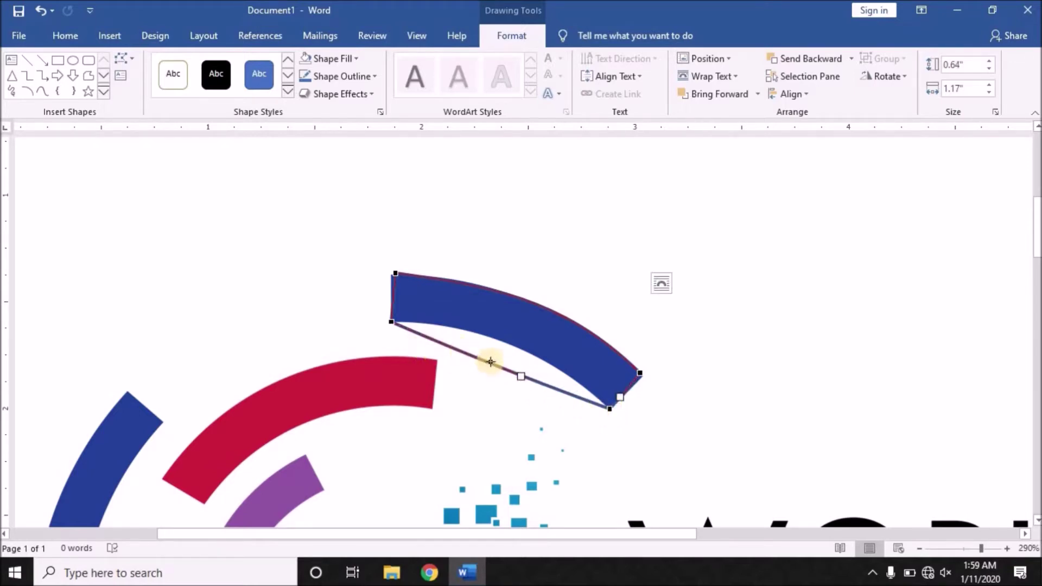
pyautogui.moveTo(523, 366); pyautogui.dragTo(488, 305)
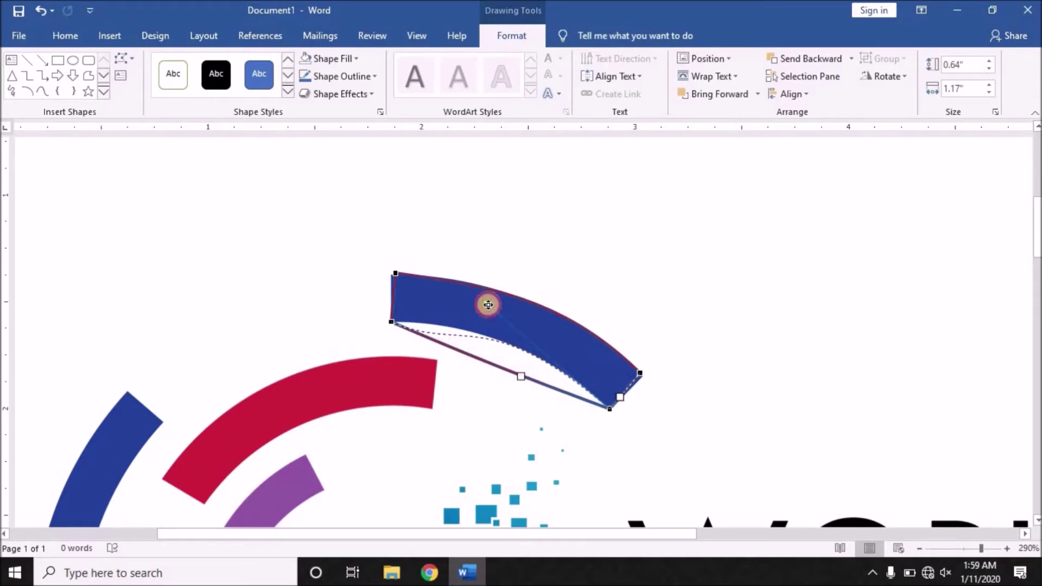
pyautogui.moveTo(488, 305); pyautogui.dragTo(488, 305)
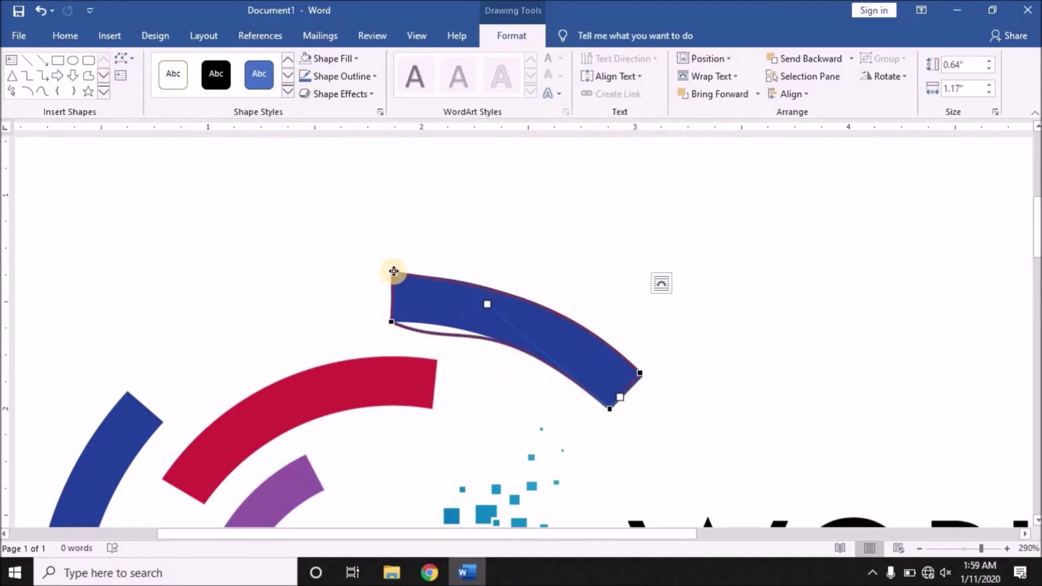
# Step: Fine-tune the top edge near the left corner and the bottom-left corner's position
pyautogui.moveTo(395, 270); pyautogui.dragTo(391, 274)
pyautogui.moveTo(480, 287); pyautogui.dragTo(476, 277)
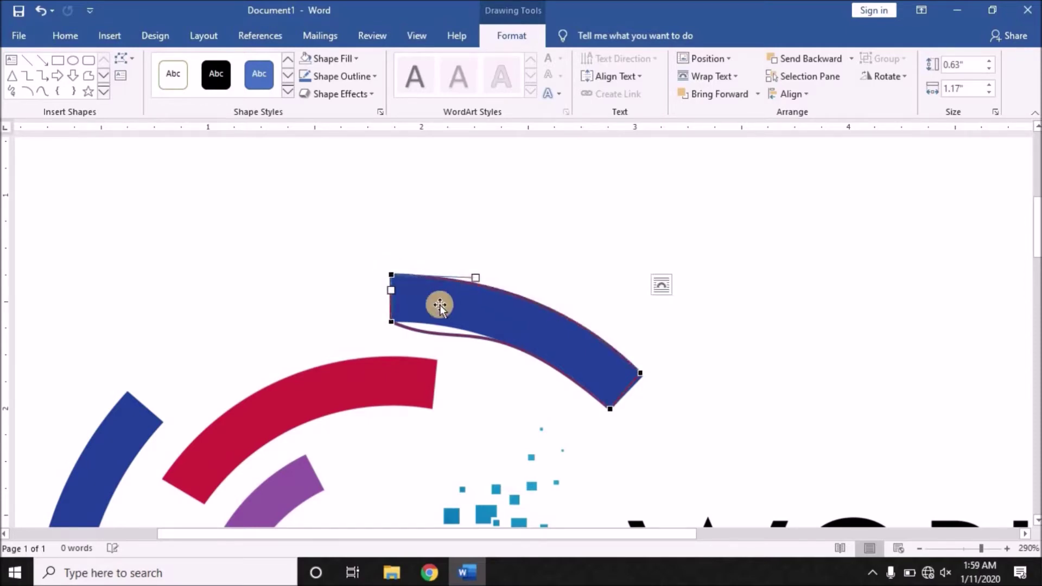
pyautogui.click(390, 320)
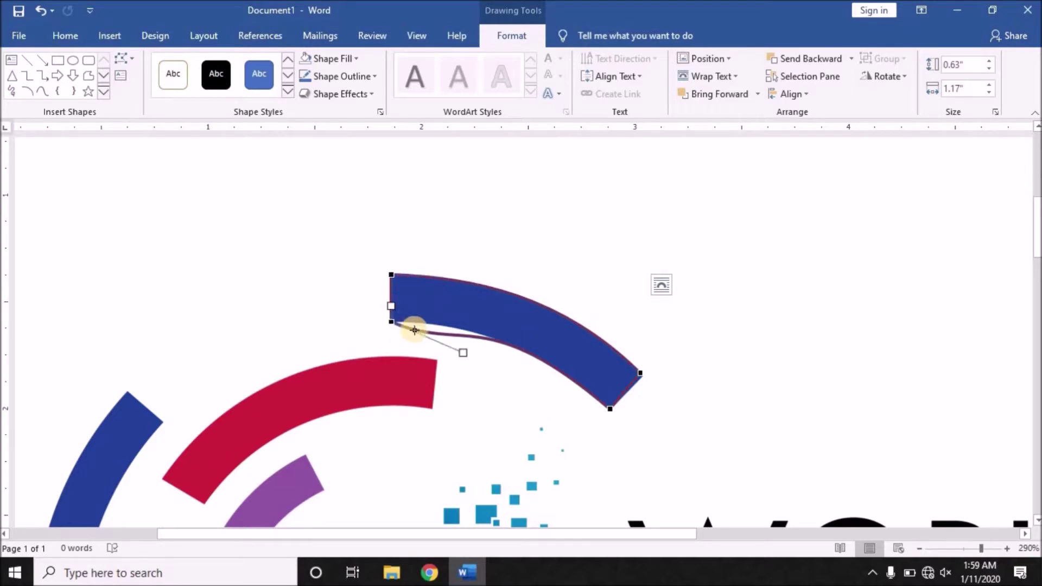
pyautogui.moveTo(391, 322); pyautogui.dragTo(397, 326)
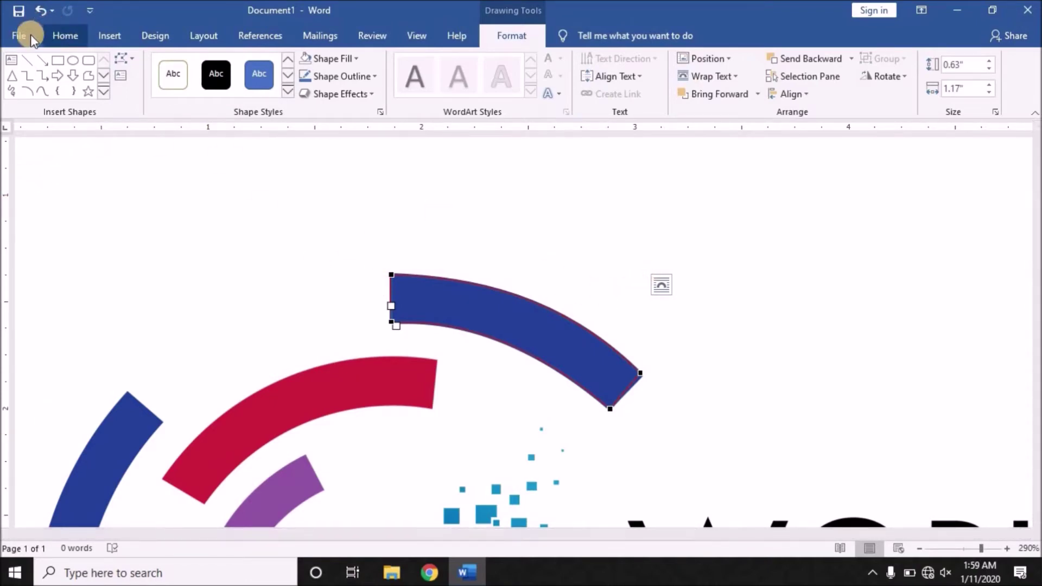
pyautogui.click(280, 281)
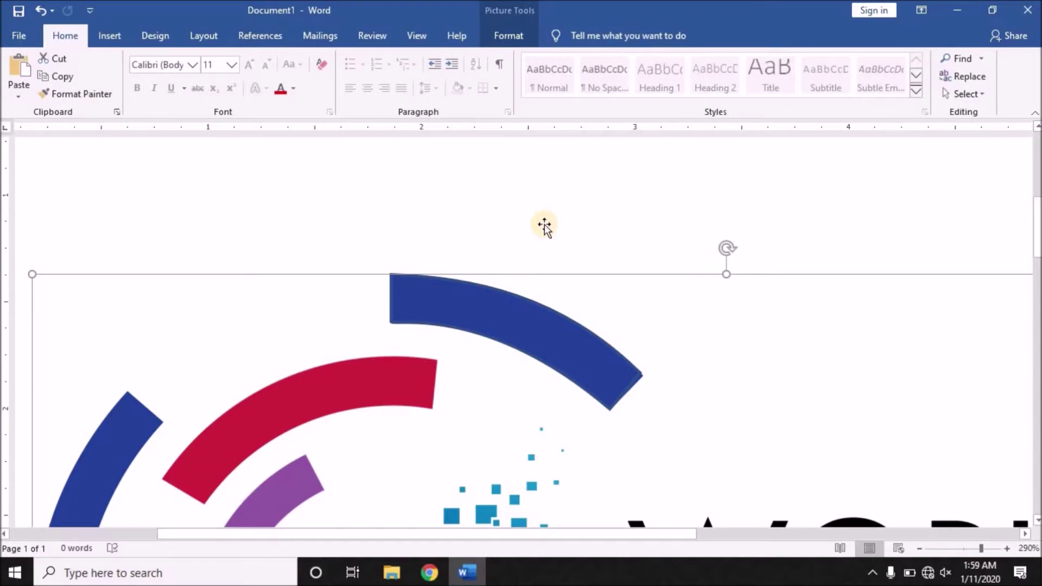
# Step: Duplicate the traced blue arc shape with Ctrl+D
pyautogui.scroll(-3, 543, 226)
pyautogui.scroll(1, 543, 226)
pyautogui.scroll(4, 559, 244)
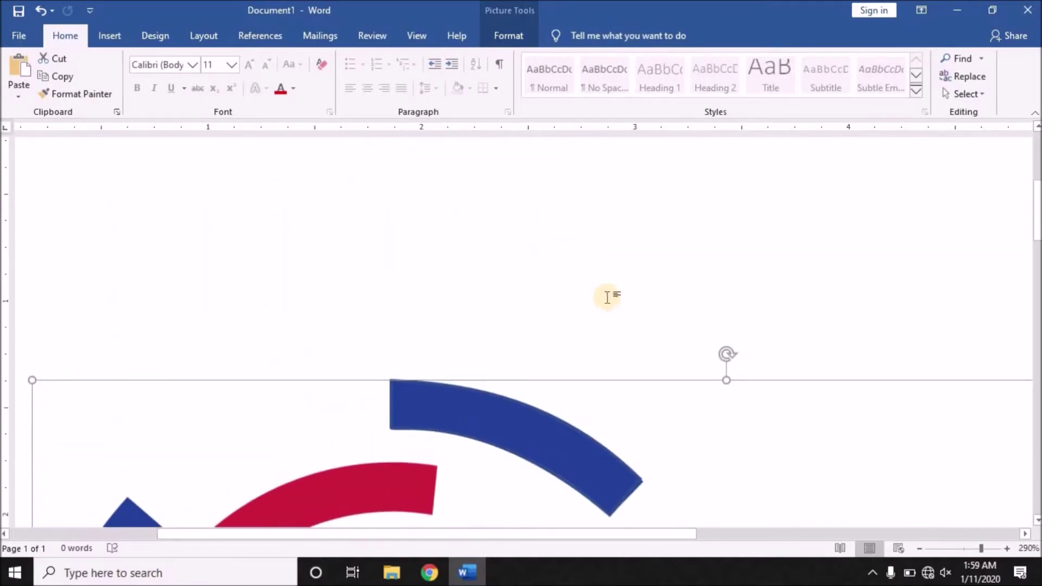
pyautogui.click(570, 482)
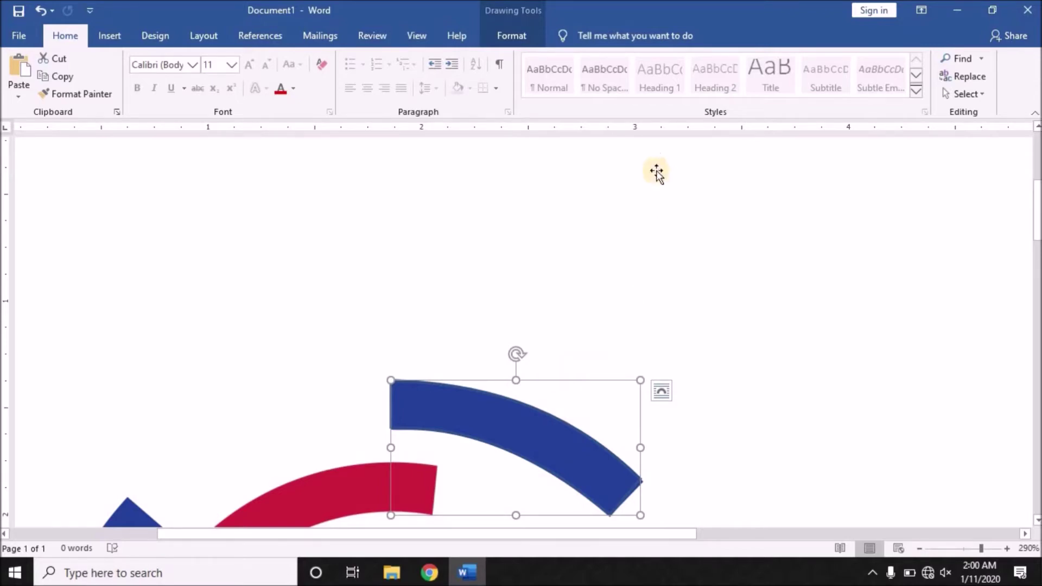
pyautogui.scroll(-3, 633, 221)
pyautogui.scroll(1, 616, 233)
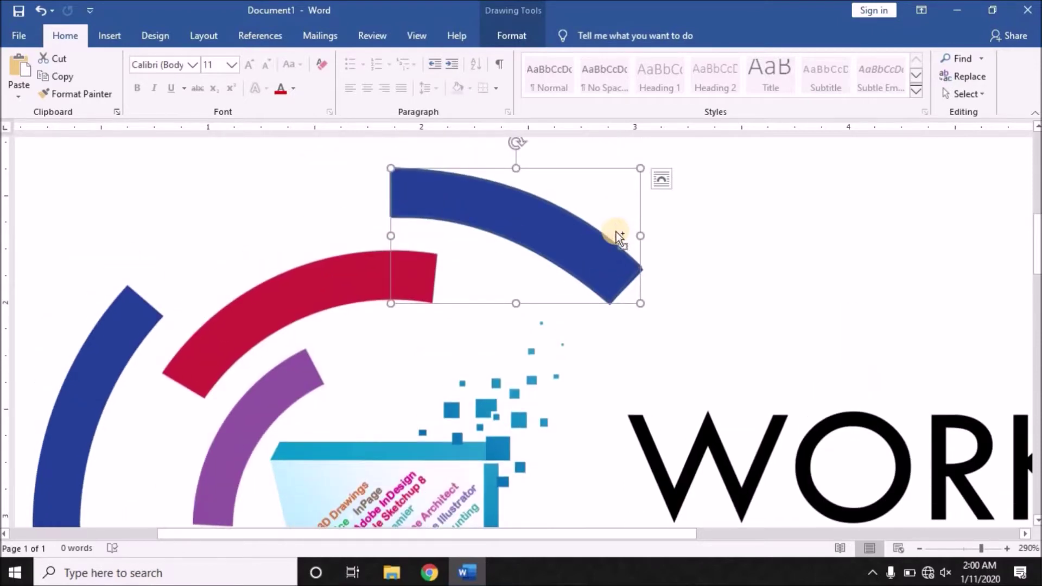
pyautogui.hotkey('ctrl', 'd')
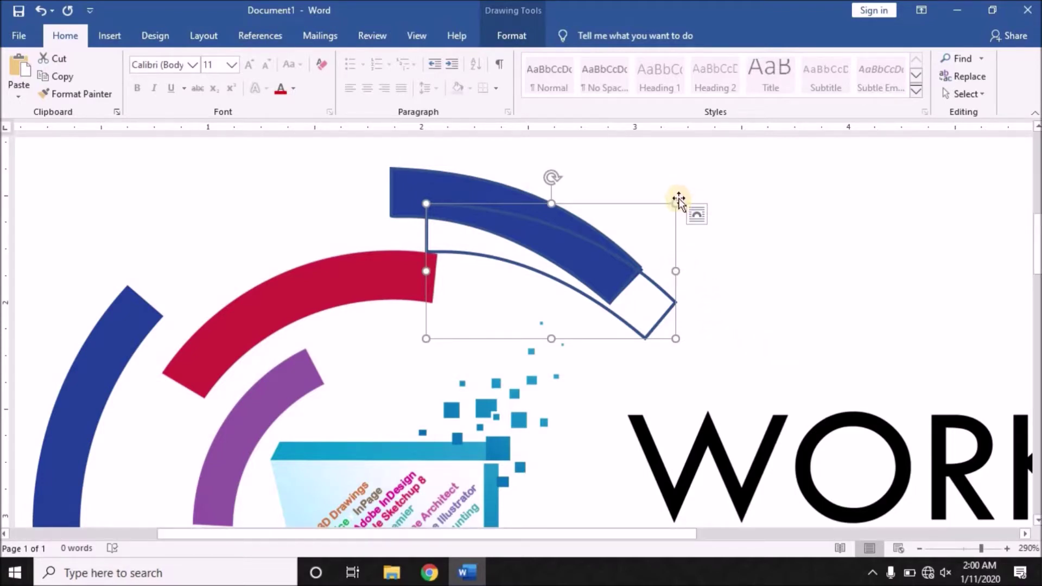
# Step: Rotate the arc copy counter-clockwise and shift the logo picture on the page
pyautogui.moveTo(554, 179)
pyautogui.mouseDown()
pyautogui.moveTo(462, 213)
pyautogui.moveTo(465, 234)
pyautogui.mouseUp()
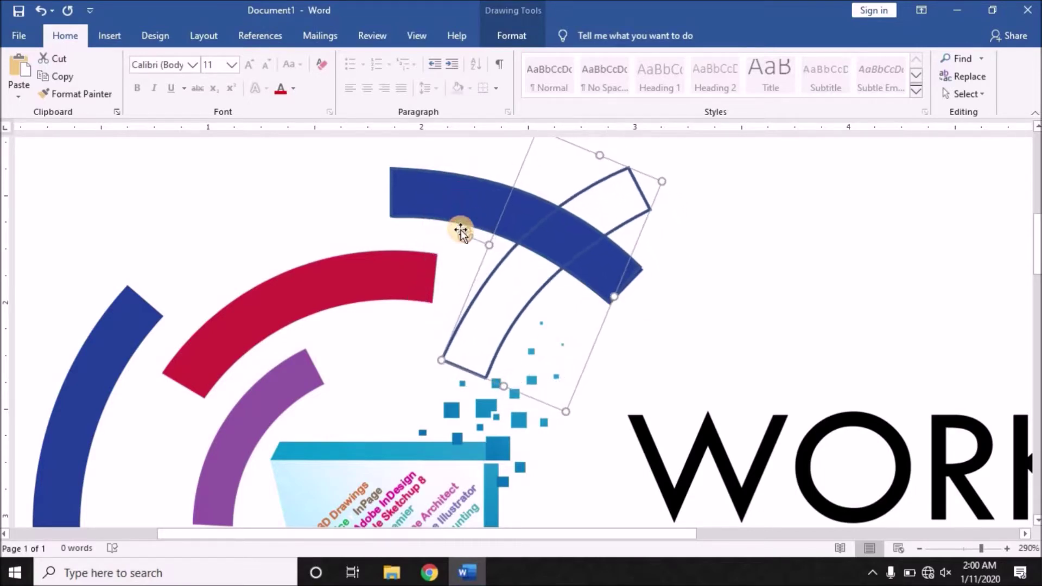
pyautogui.moveTo(597, 215); pyautogui.dragTo(676, 234)
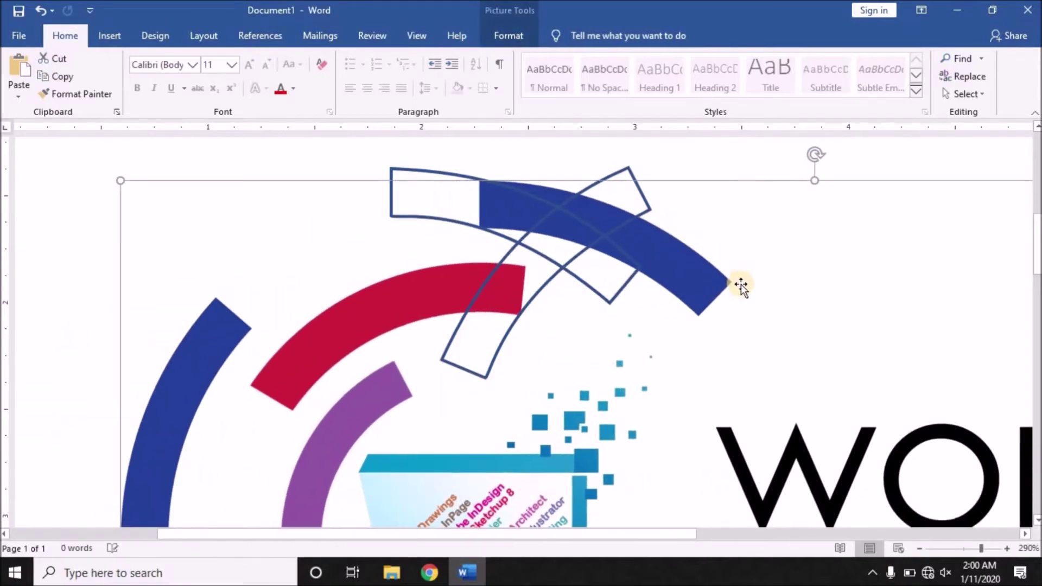
pyautogui.hscroll(10, 748, 406)
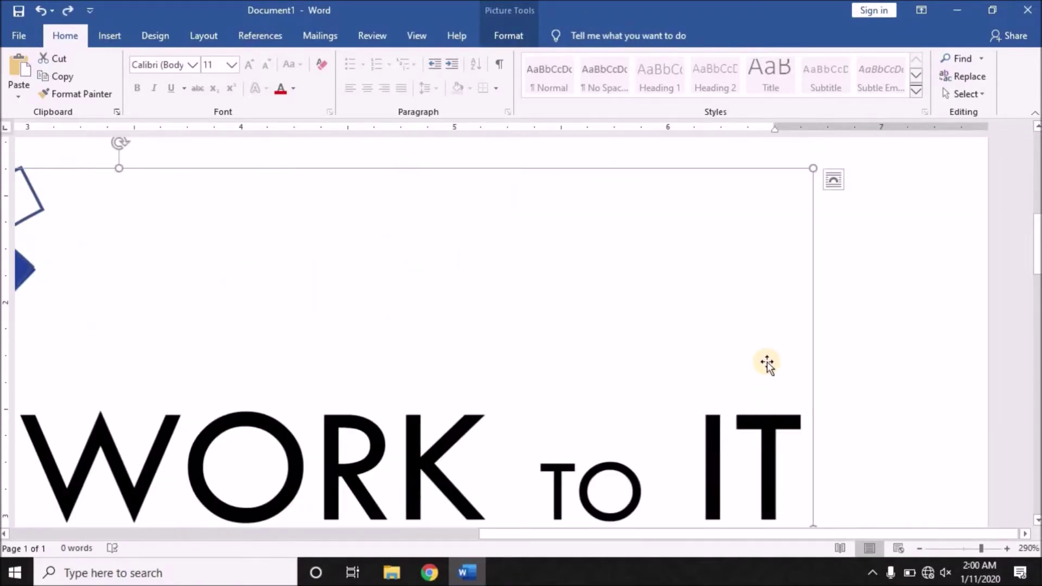
pyautogui.scroll(-2, 770, 358)
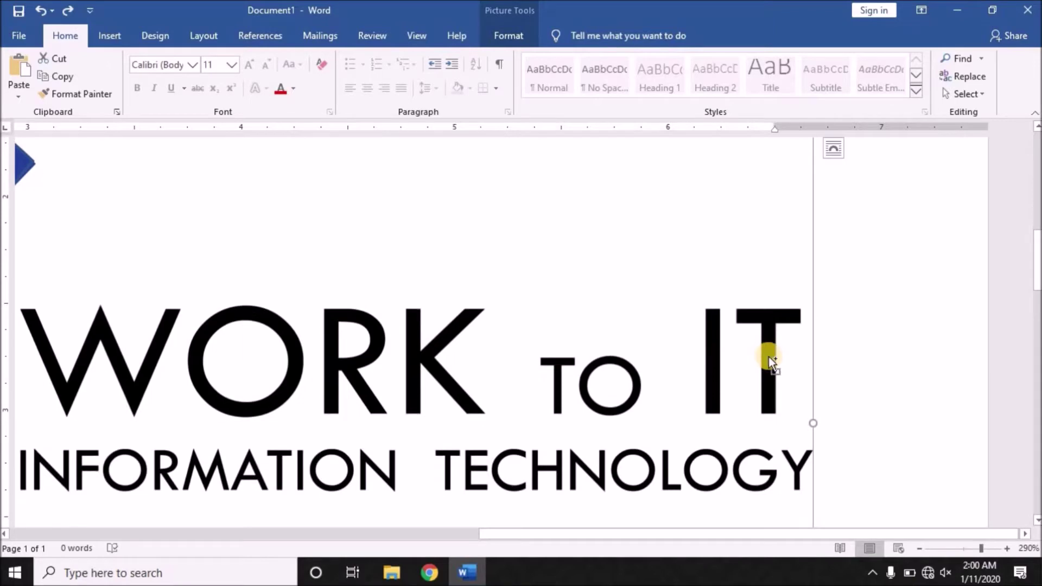
pyautogui.keyDown('ctrl'); pyautogui.scroll(-5, 768, 356); pyautogui.keyUp('ctrl')
pyautogui.scroll(5, 768, 356)
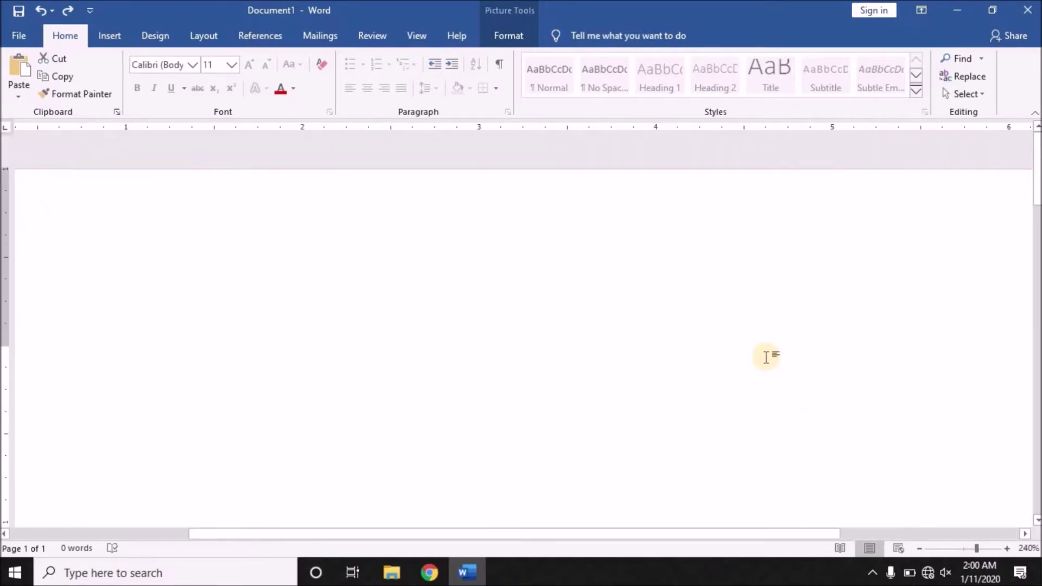
pyautogui.scroll(-1, 761, 356)
pyautogui.scroll(-2, 351, 361)
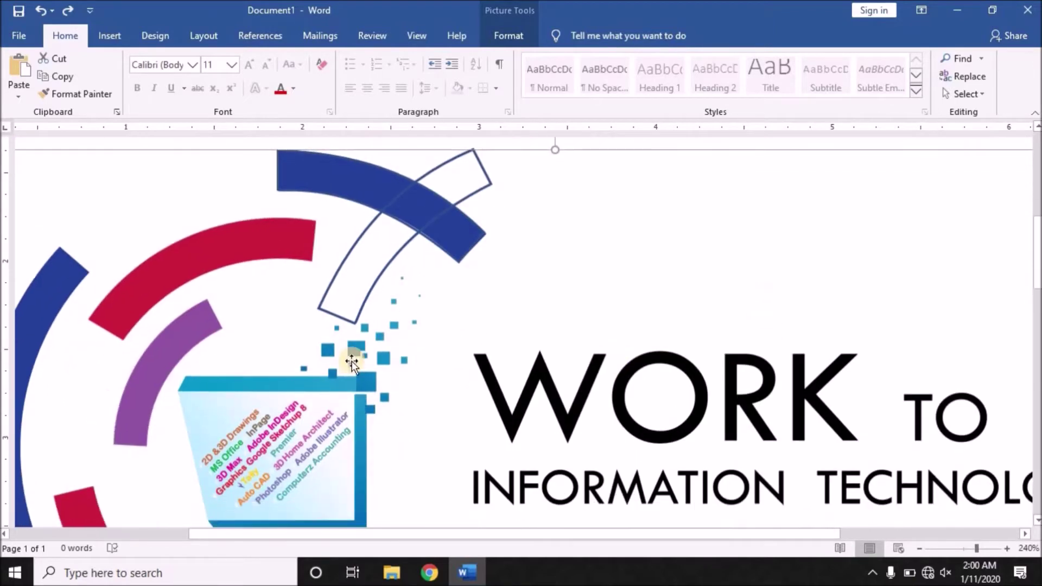
# Step: Move the arc copy over the top blue arc, undoing an accidental picture move
pyautogui.click(367, 308)
pyautogui.moveTo(408, 231)
pyautogui.mouseDown()
pyautogui.moveTo(93, 291)
pyautogui.moveTo(418, 217)
pyautogui.moveTo(387, 229)
pyautogui.moveTo(403, 228)
pyautogui.mouseUp()
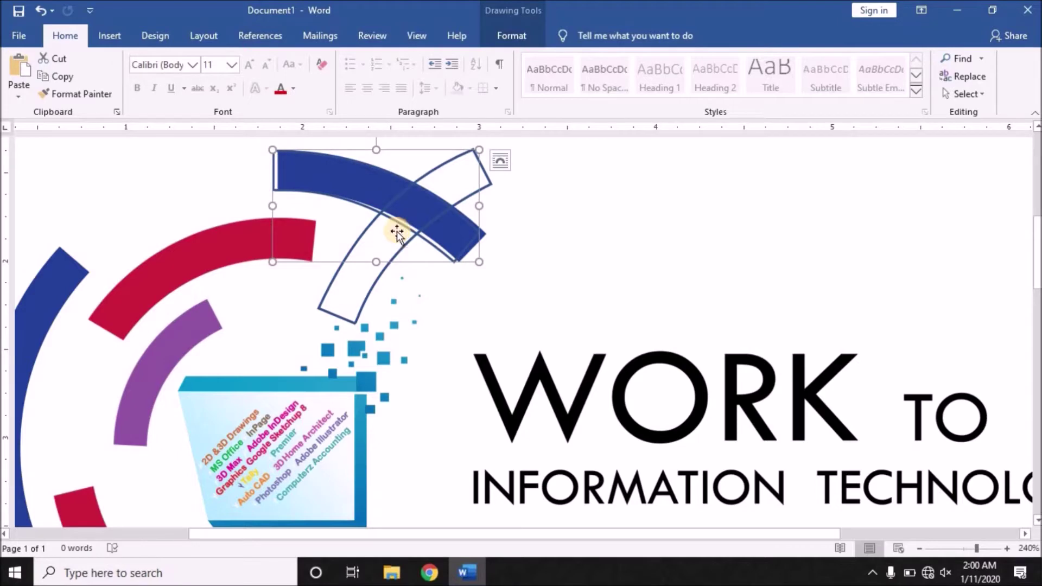
pyautogui.click(401, 307)
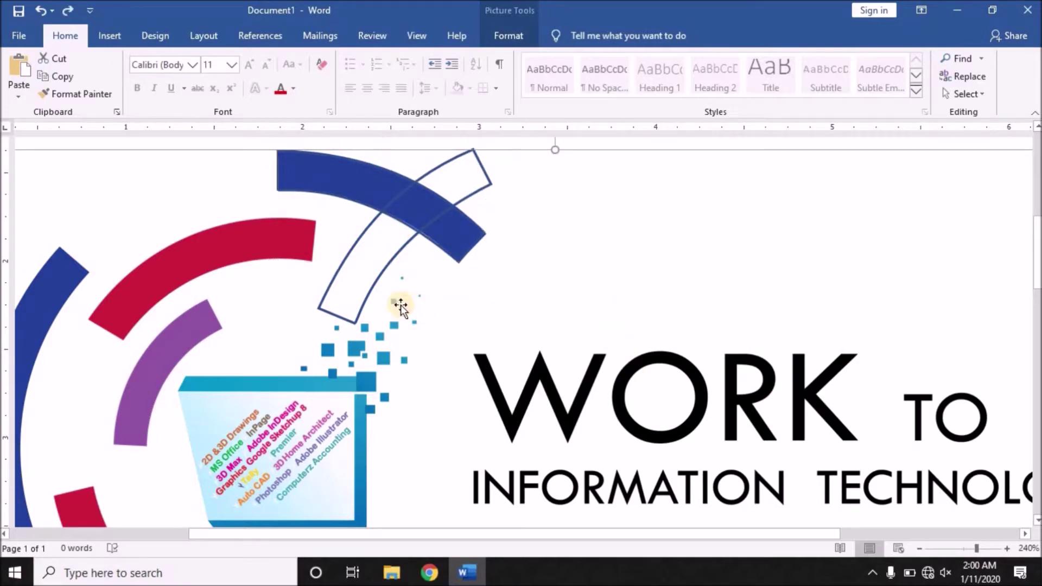
pyautogui.click(370, 289)
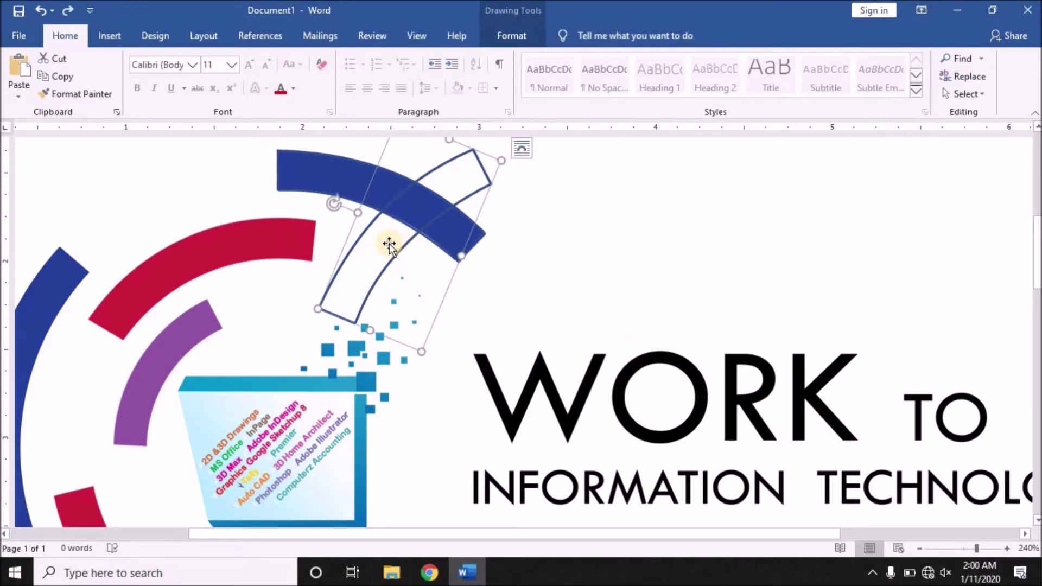
pyautogui.moveTo(389, 245); pyautogui.dragTo(358, 288)
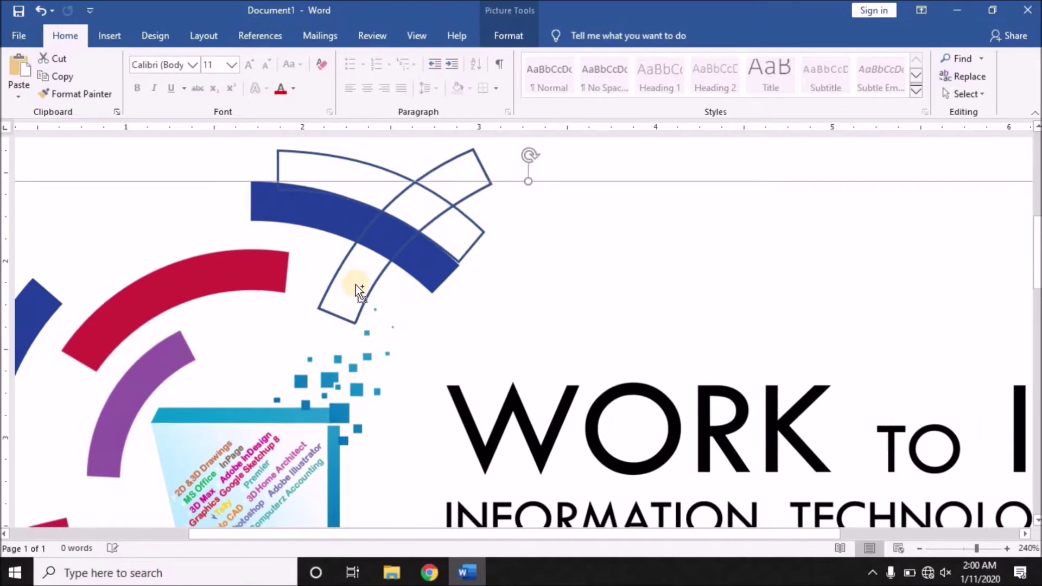
pyautogui.hotkey('ctrl', 'z')
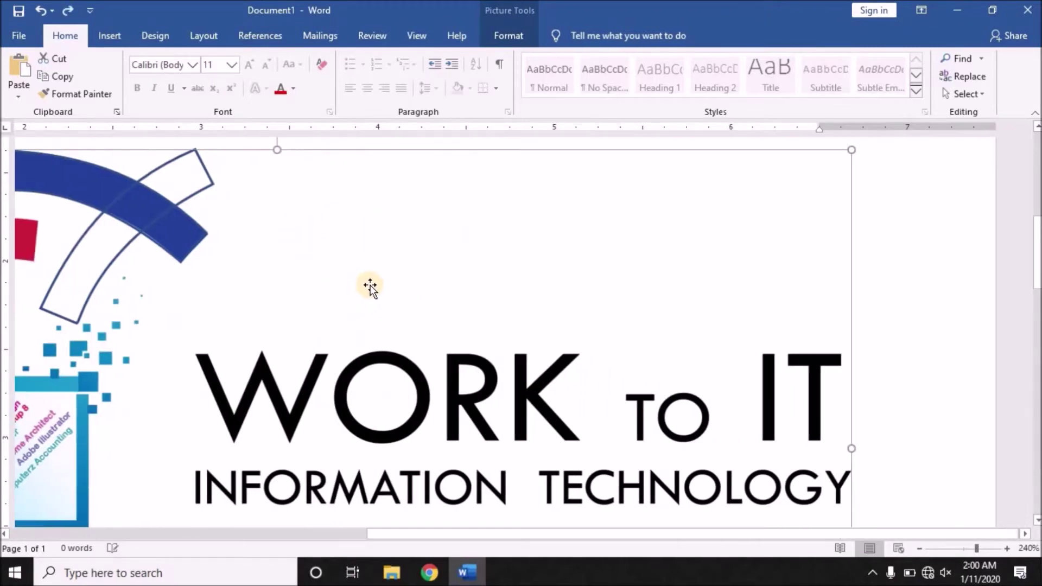
# Step: Place the arc copy over the WORK text, undoing another accidental picture move
pyautogui.click(211, 187)
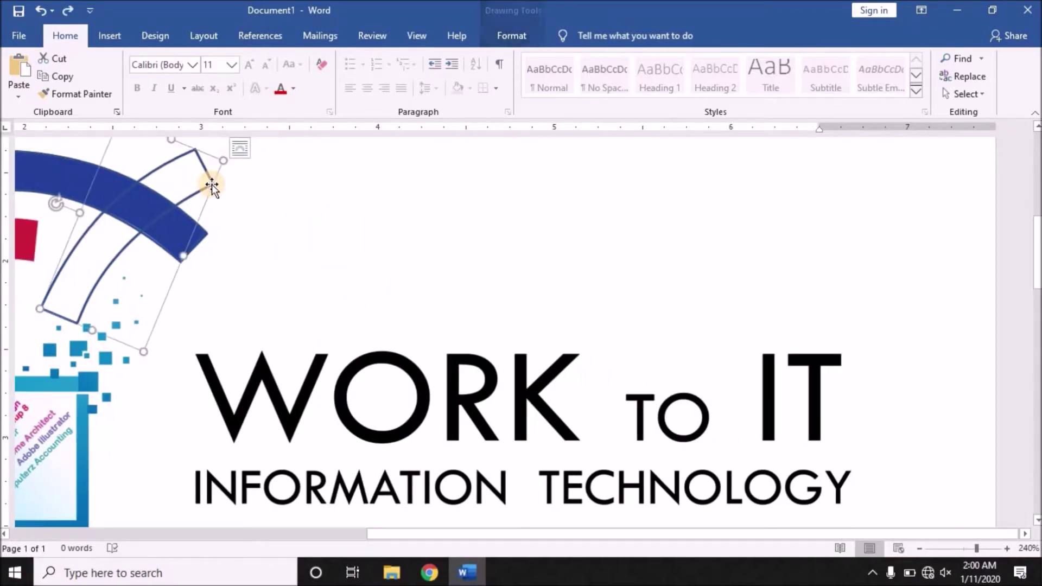
pyautogui.moveTo(211, 177); pyautogui.dragTo(147, 331)
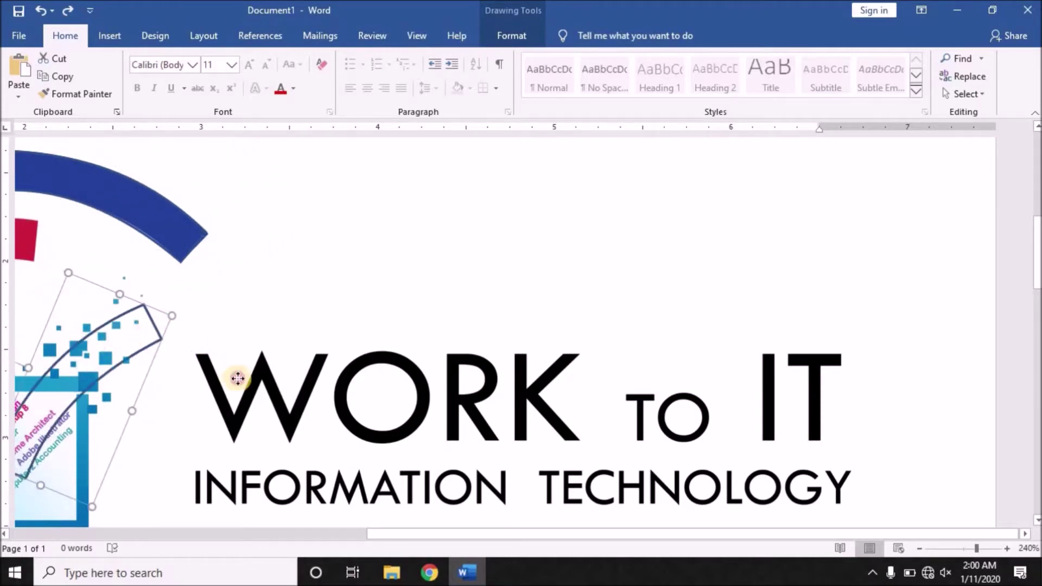
pyautogui.moveTo(148, 332); pyautogui.dragTo(311, 392)
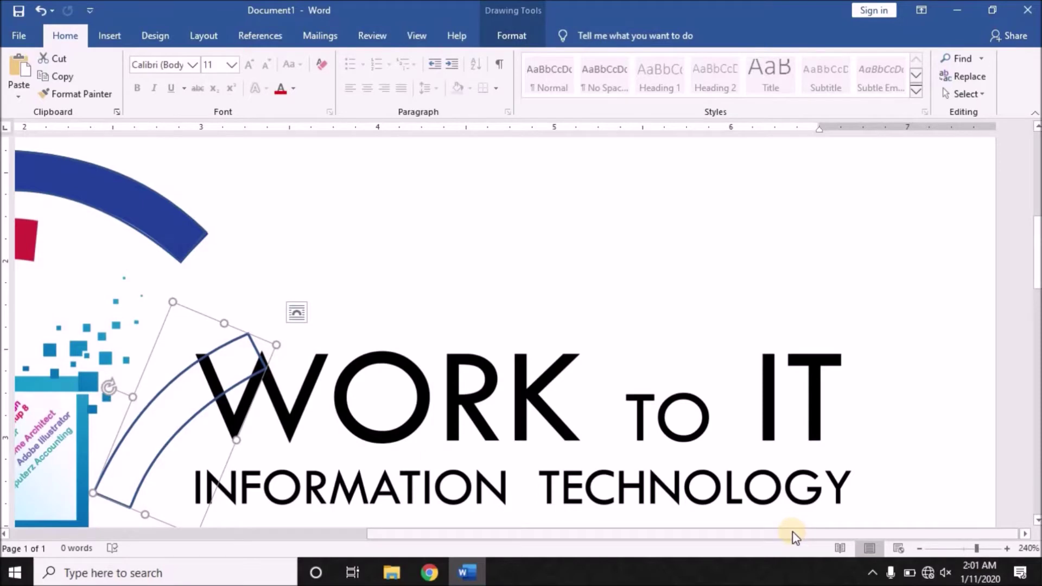
pyautogui.hscroll(-10, 663, 504)
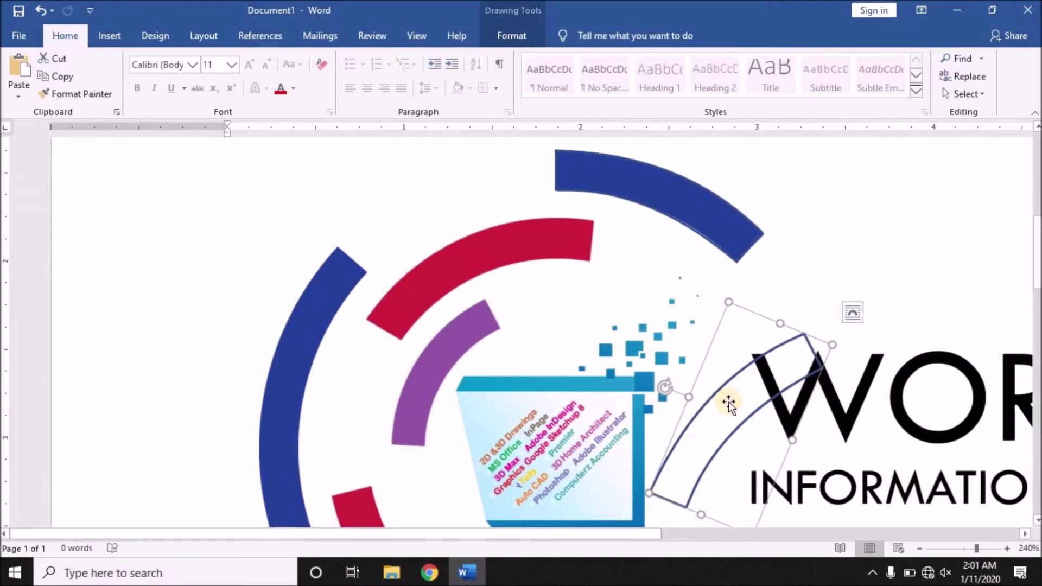
pyautogui.moveTo(717, 405); pyautogui.dragTo(740, 467)
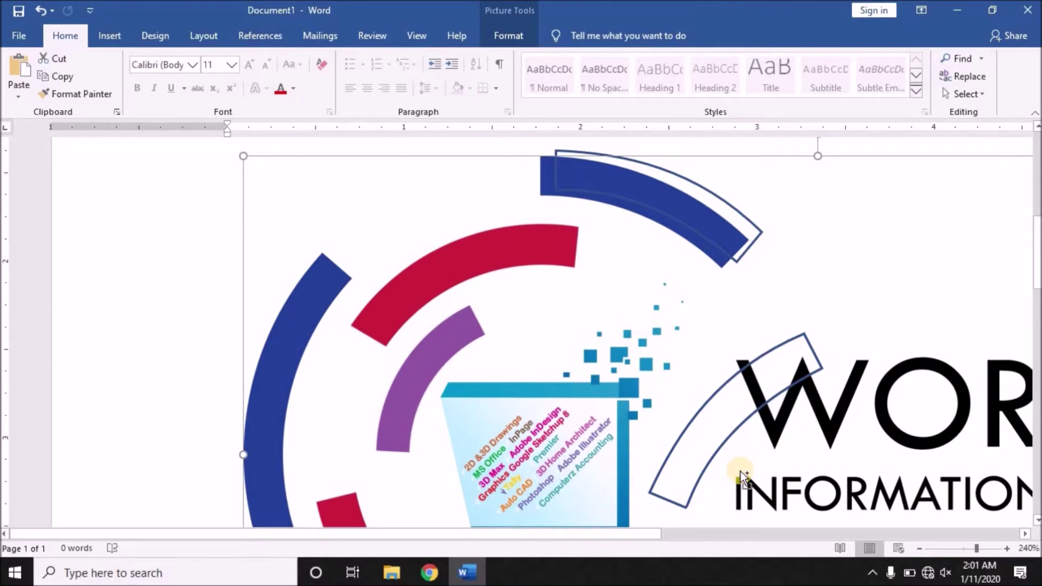
pyautogui.hotkey('ctrl', 'z')
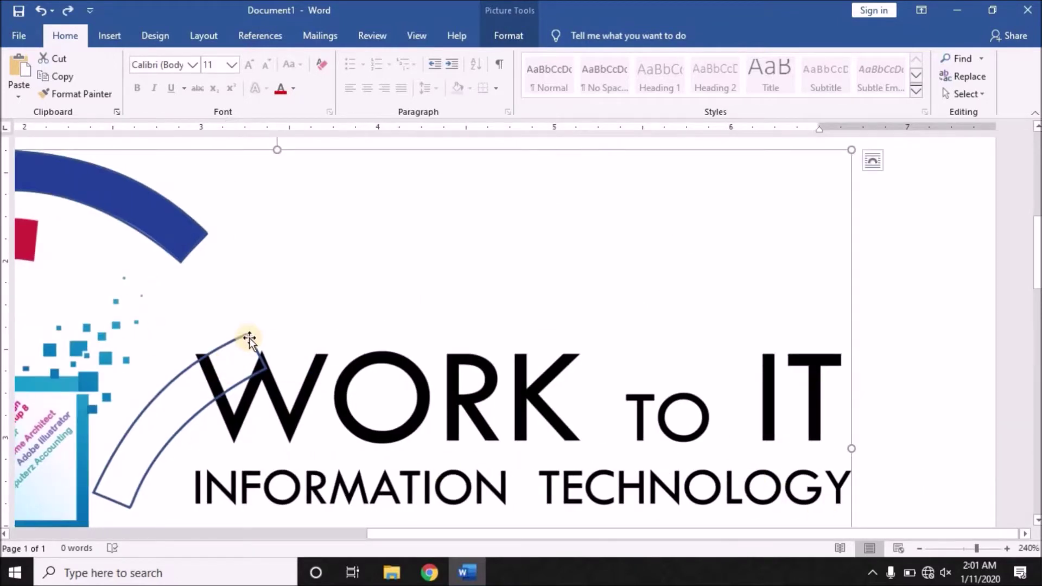
# Step: Scroll across to the logo and select the outlined arc beside the W of WORK
pyautogui.click(249, 338)
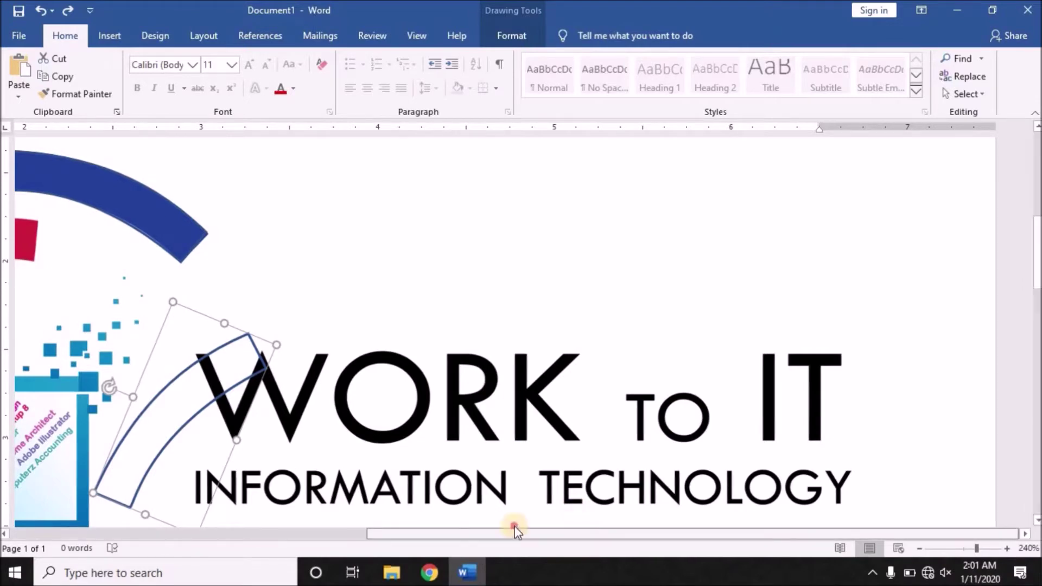
pyautogui.moveTo(514, 530); pyautogui.dragTo(381, 496)
pyautogui.hscroll(-5, 381, 499)
pyautogui.hscroll(-5, 247, 486)
pyautogui.hscroll(-5, 693, 372)
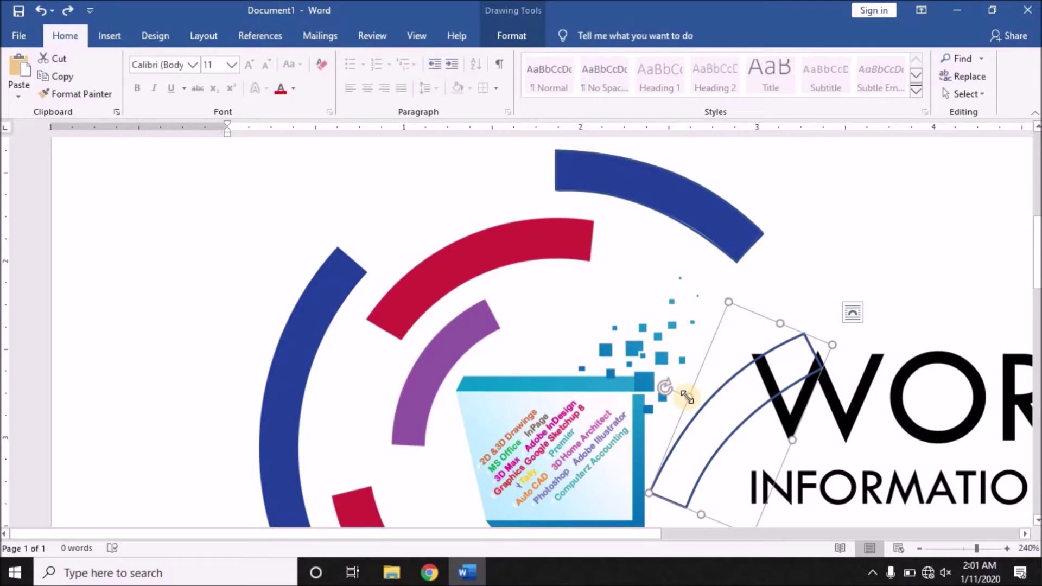
pyautogui.moveTo(693, 406); pyautogui.dragTo(678, 409)
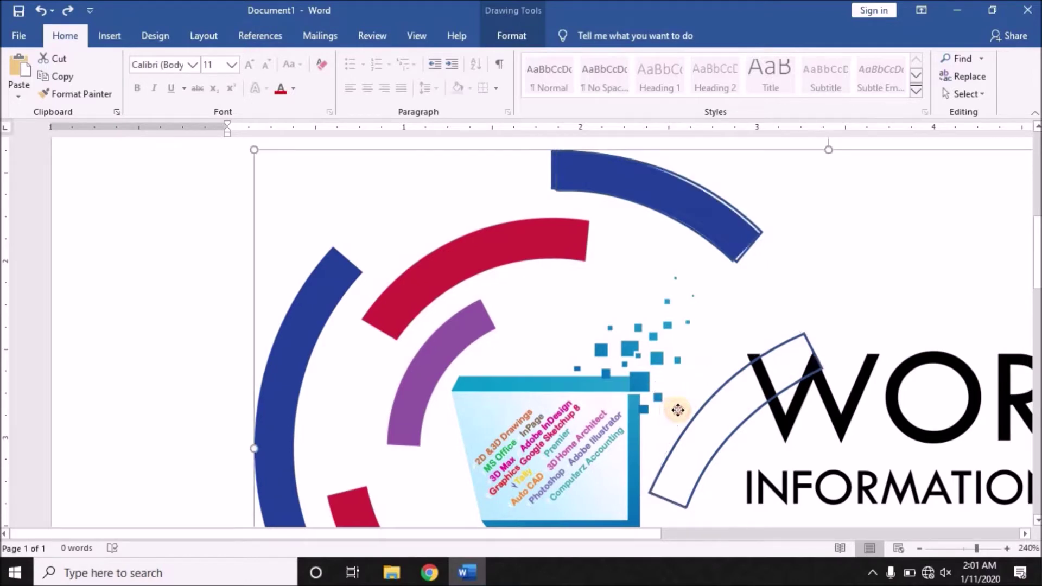
pyautogui.hscroll(10, 679, 409)
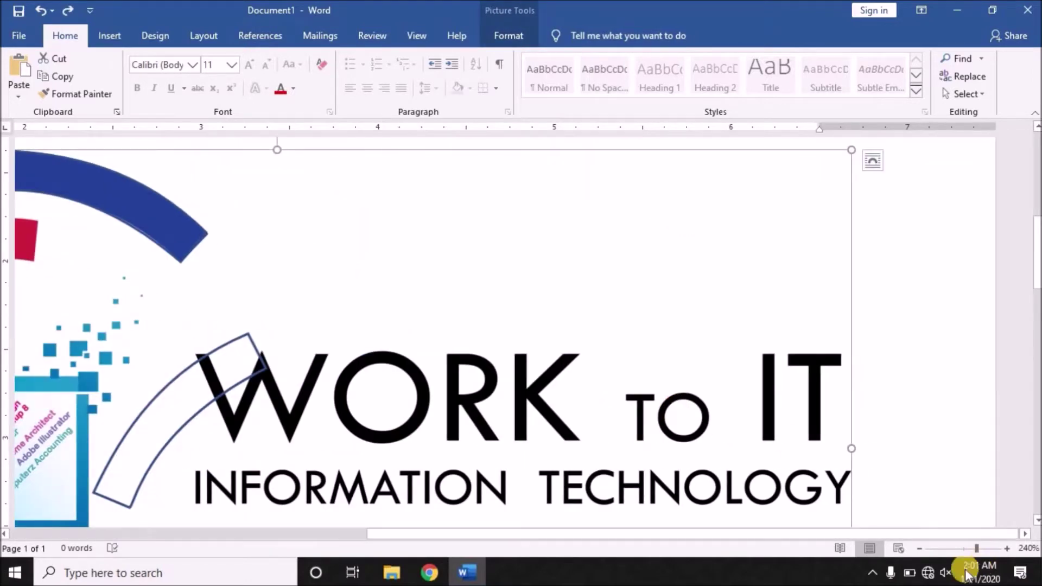
pyautogui.moveTo(846, 529); pyautogui.dragTo(425, 526)
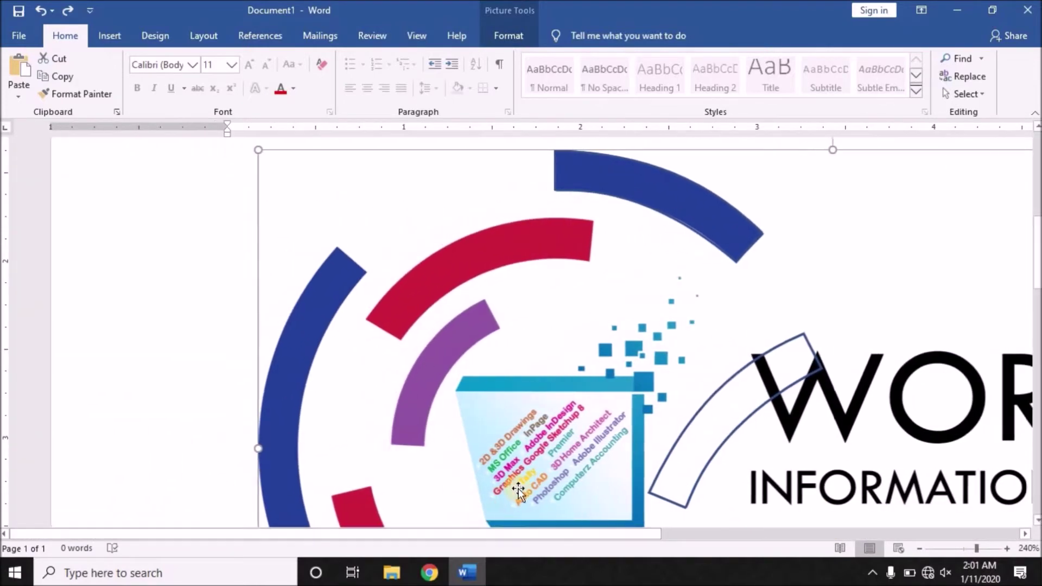
pyautogui.click(731, 431)
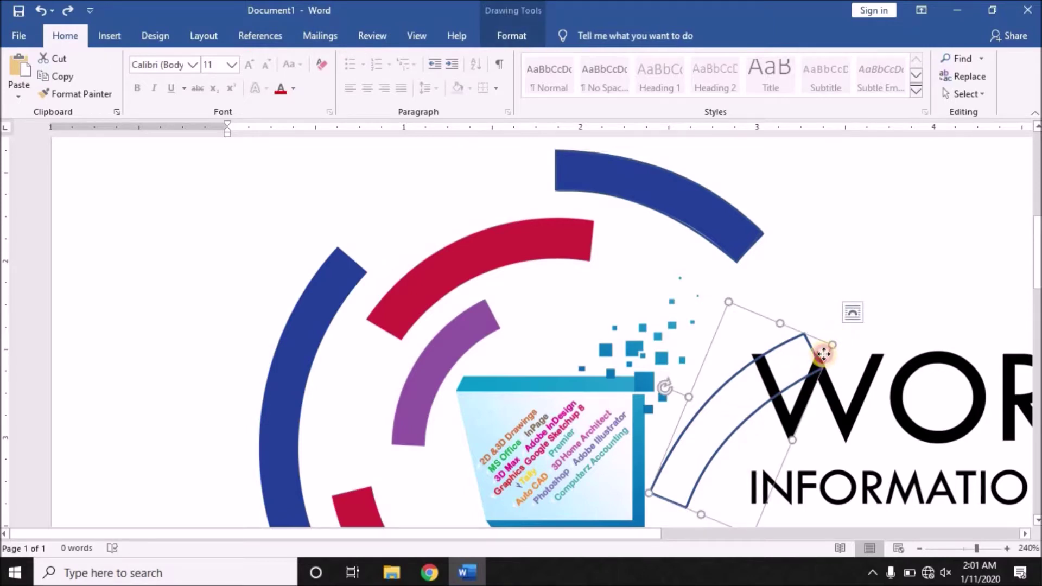
# Step: Position the arc outline over the logo's left blue arc
pyautogui.moveTo(818, 365); pyautogui.dragTo(599, 365)
pyautogui.moveTo(276, 320); pyautogui.dragTo(356, 276)
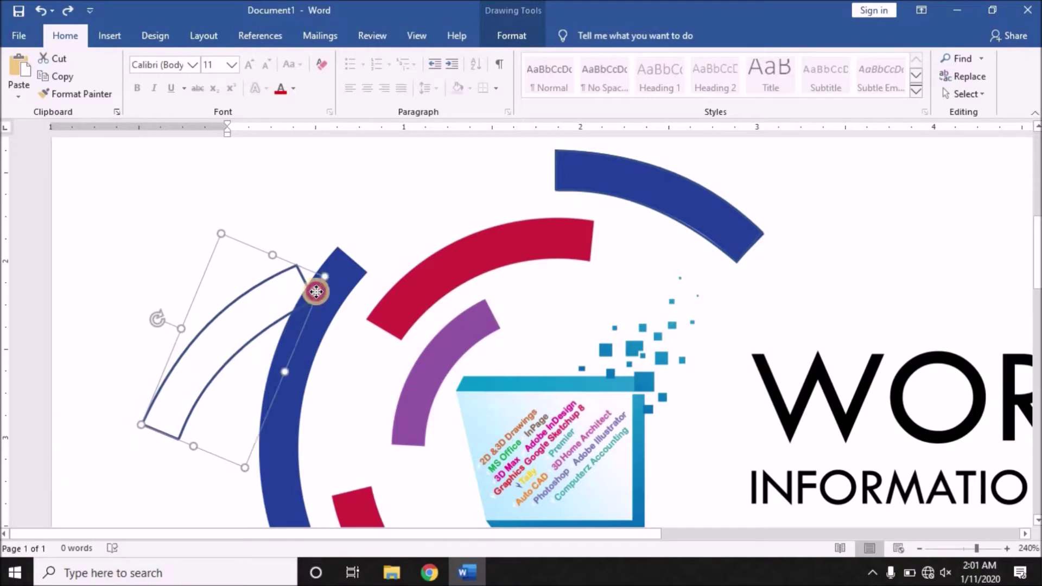
pyautogui.moveTo(356, 277); pyautogui.dragTo(350, 281)
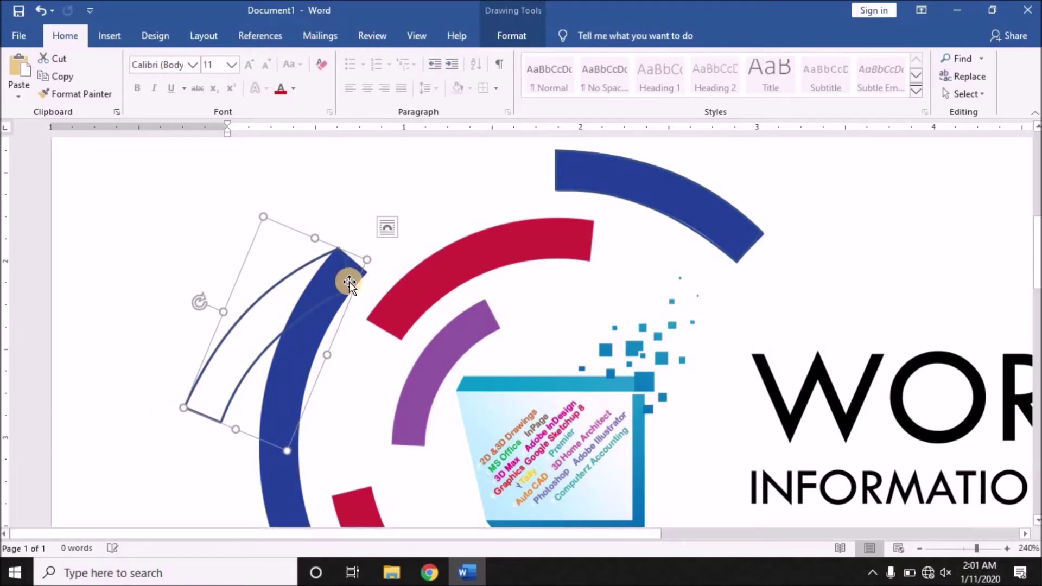
# Step: Copy the outline onto the red arc and move a duplicate toward the monitor
pyautogui.moveTo(341, 298)
pyautogui.mouseDown()
pyautogui.moveTo(337, 348)
pyautogui.moveTo(516, 275)
pyautogui.mouseUp()
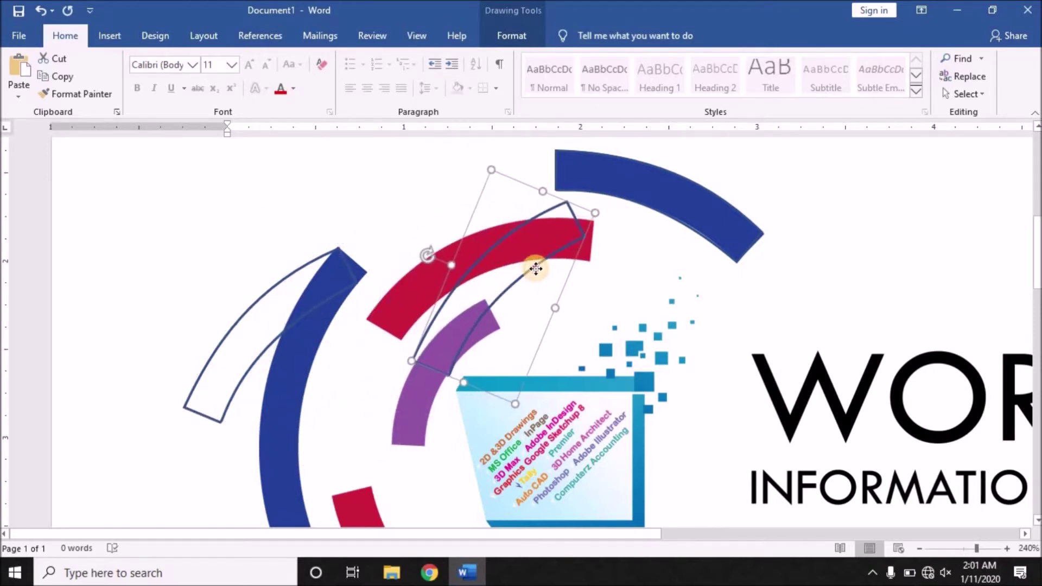
pyautogui.moveTo(515, 274); pyautogui.dragTo(505, 289)
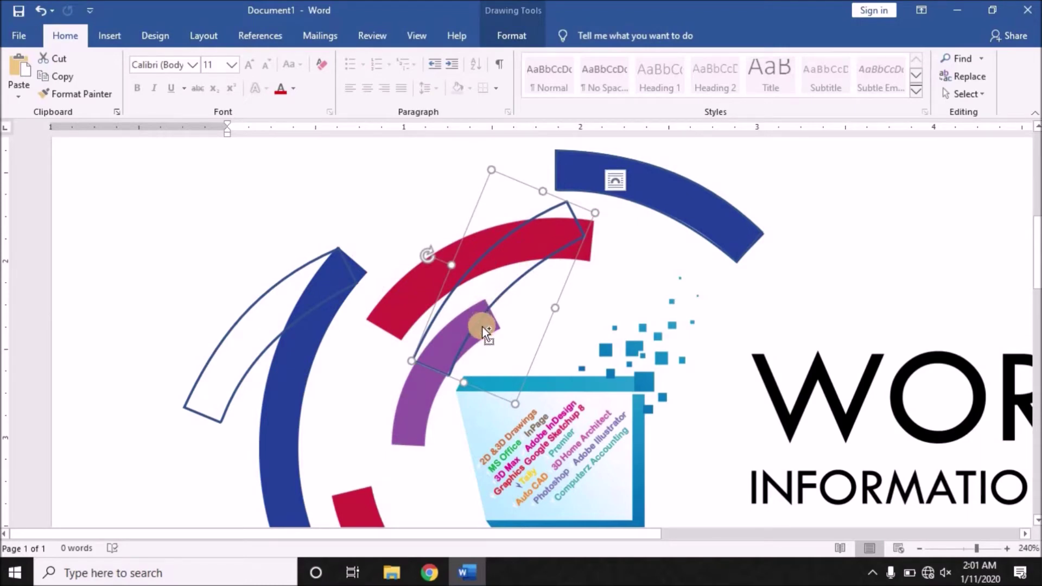
pyautogui.hotkey('ctrl', 'v')
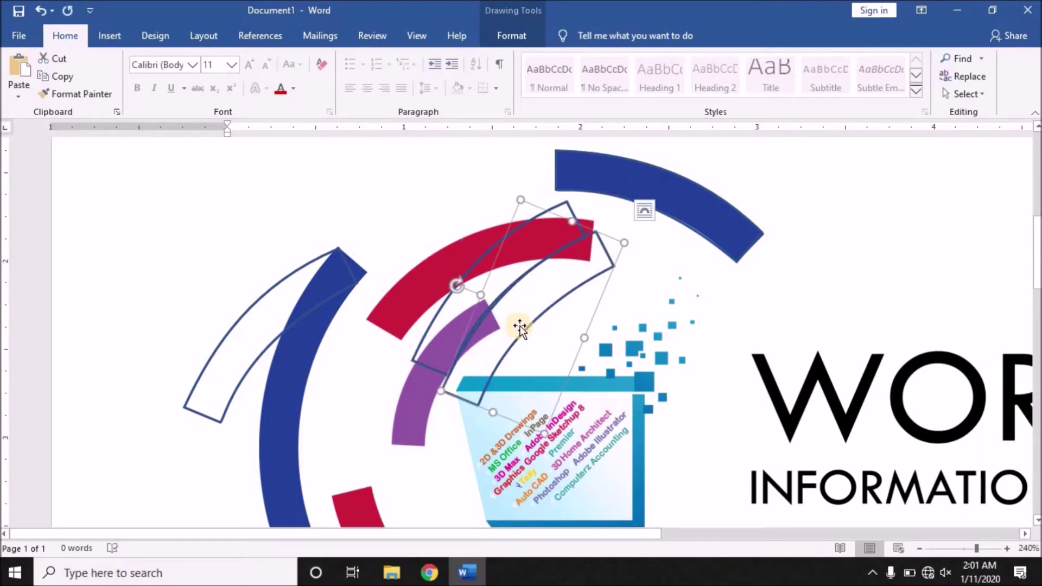
pyautogui.moveTo(589, 288)
pyautogui.mouseDown()
pyautogui.moveTo(599, 316)
pyautogui.moveTo(591, 401)
pyautogui.mouseUp()
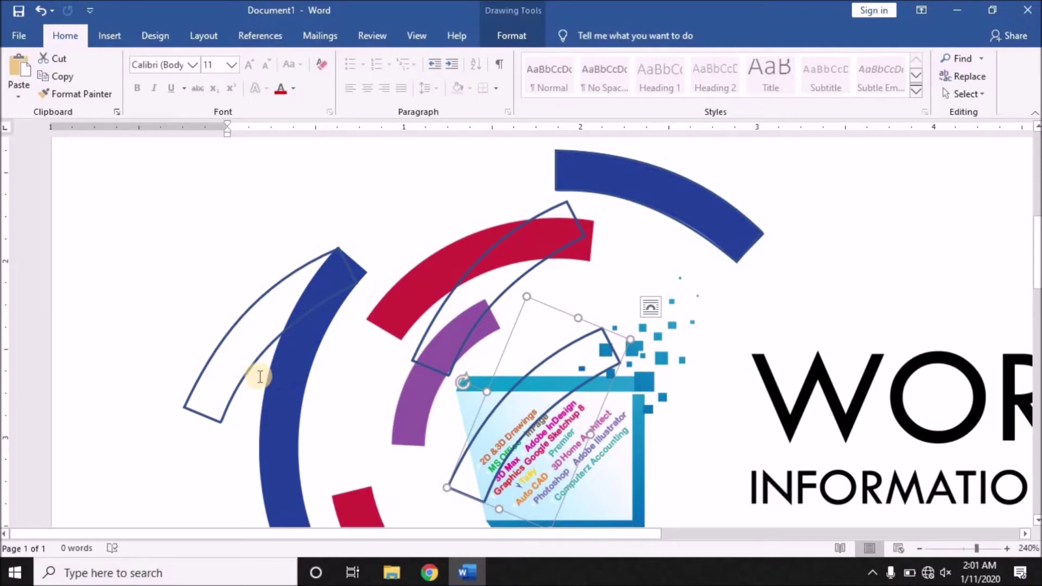
# Step: Reselect the arc outline sitting on the left blue arc
pyautogui.click(213, 419)
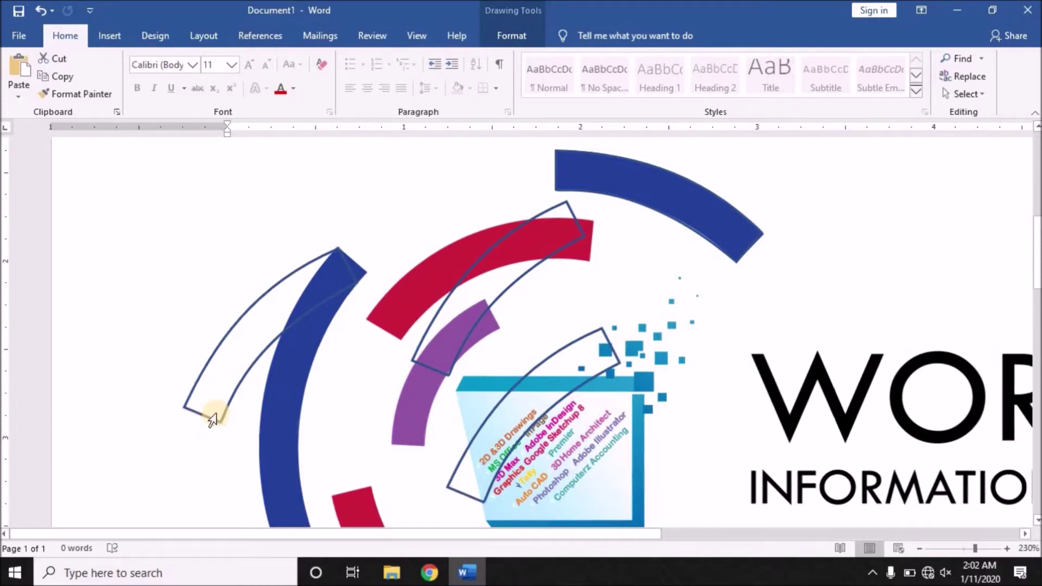
pyautogui.scroll(-1, 216, 418)
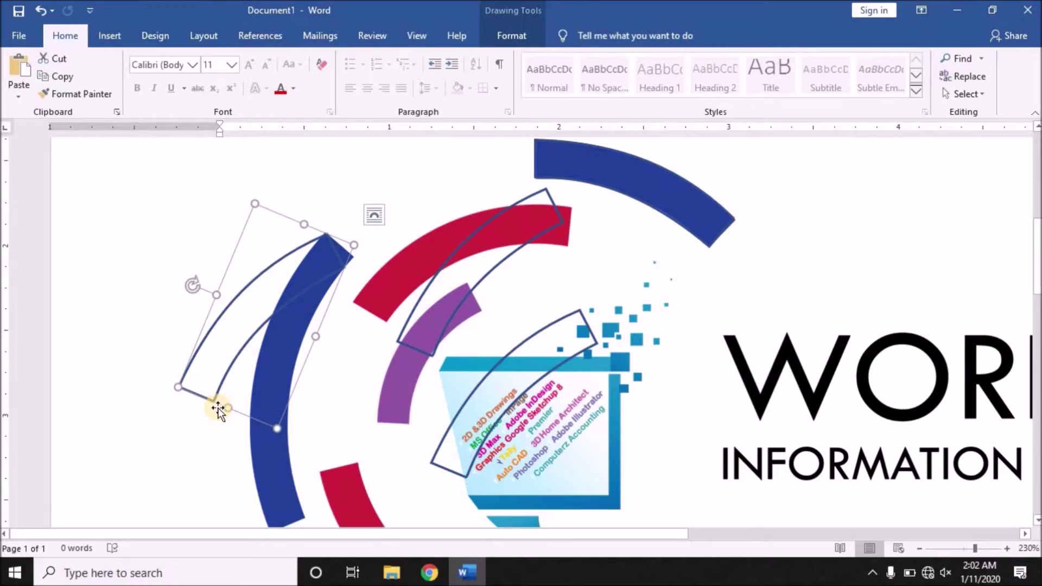
pyautogui.scroll(-2, 218, 411)
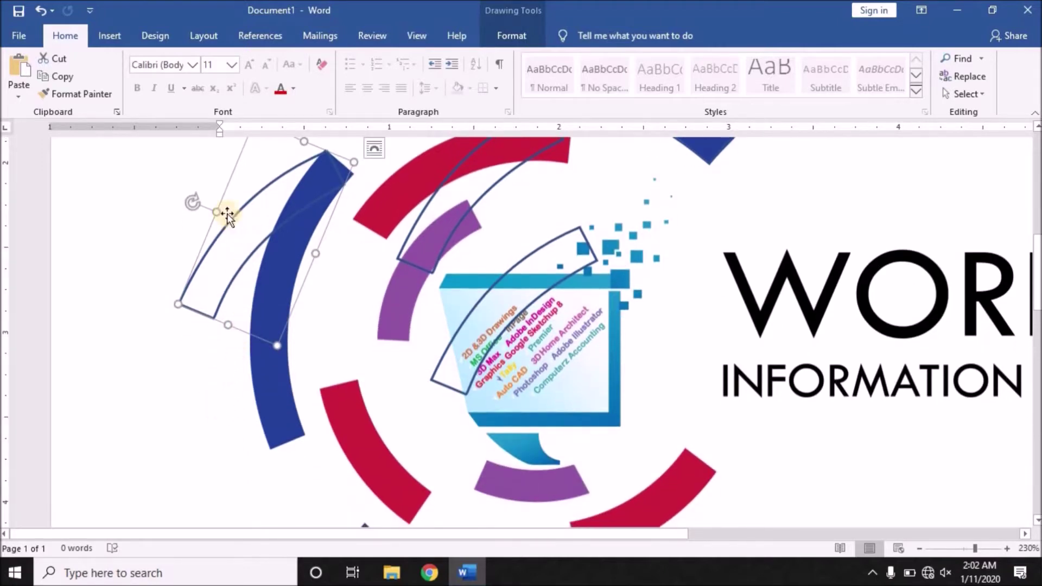
pyautogui.click(109, 36)
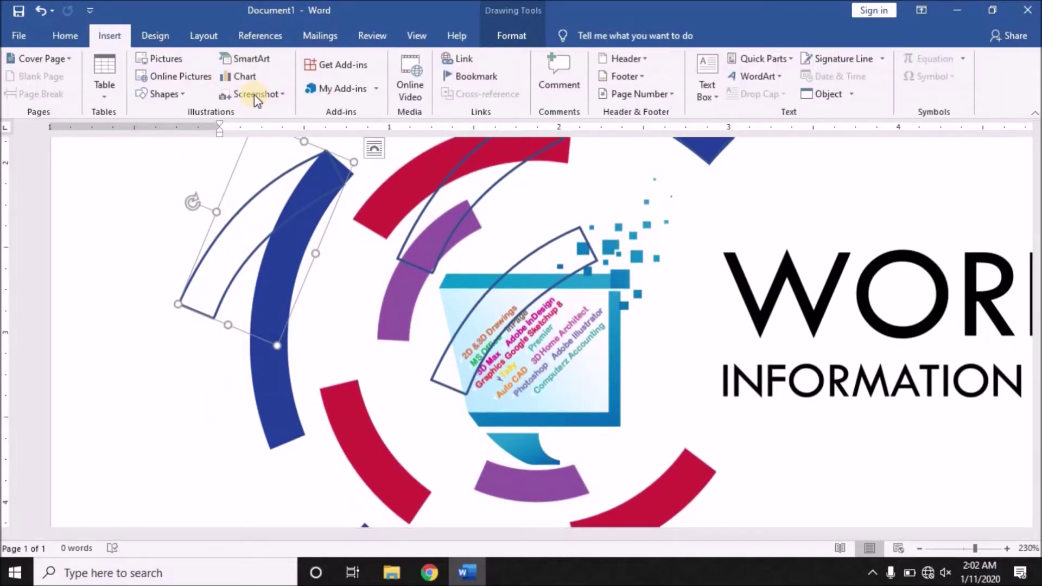
# Step: Enable Edit Points on the left arc outline and move its lower corner to the arc's bottom end
pyautogui.click(530, 33)
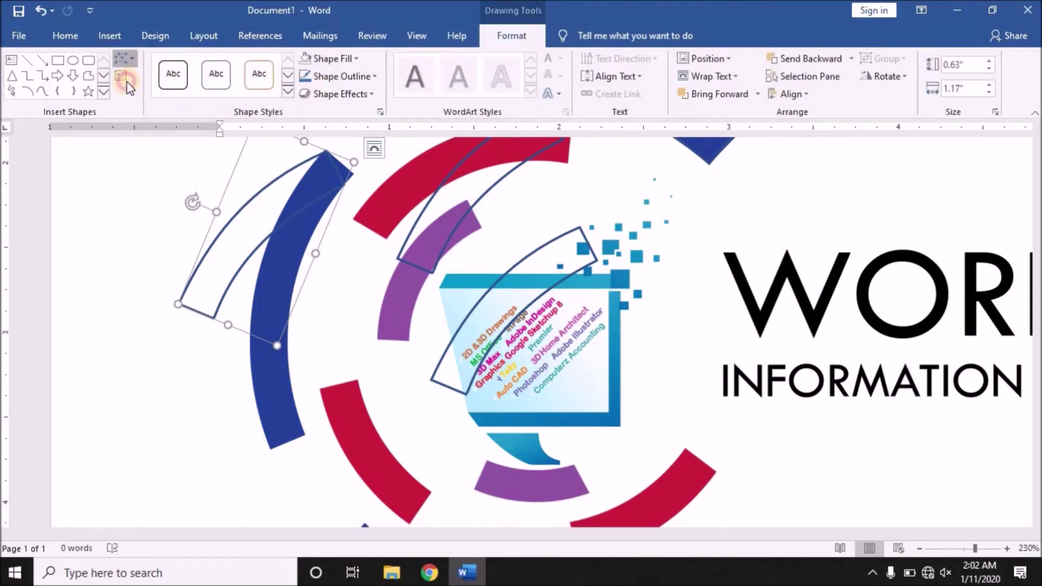
pyautogui.click(130, 64)
pyautogui.click(158, 92)
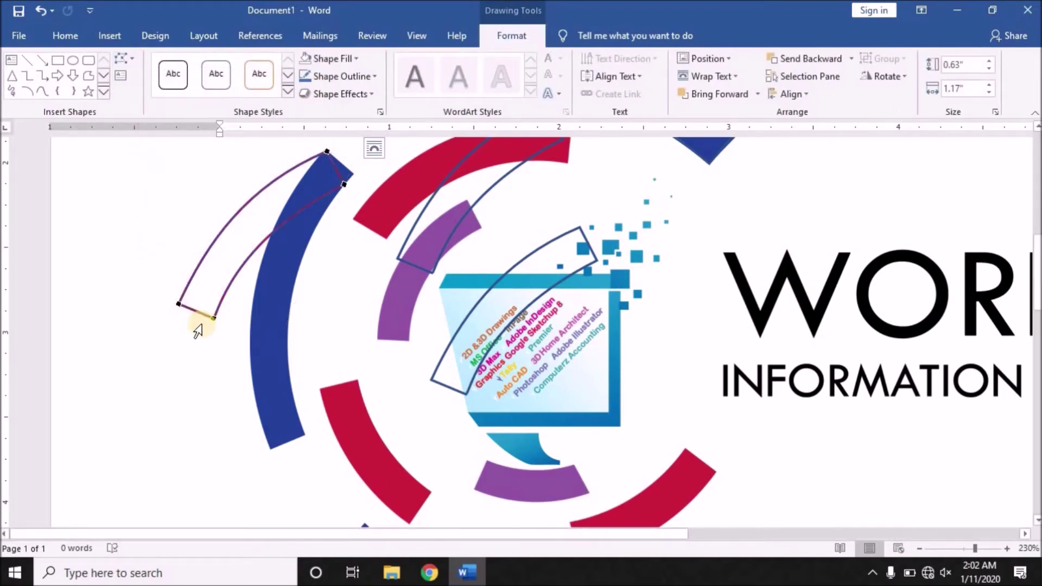
pyautogui.moveTo(212, 316); pyautogui.dragTo(308, 439)
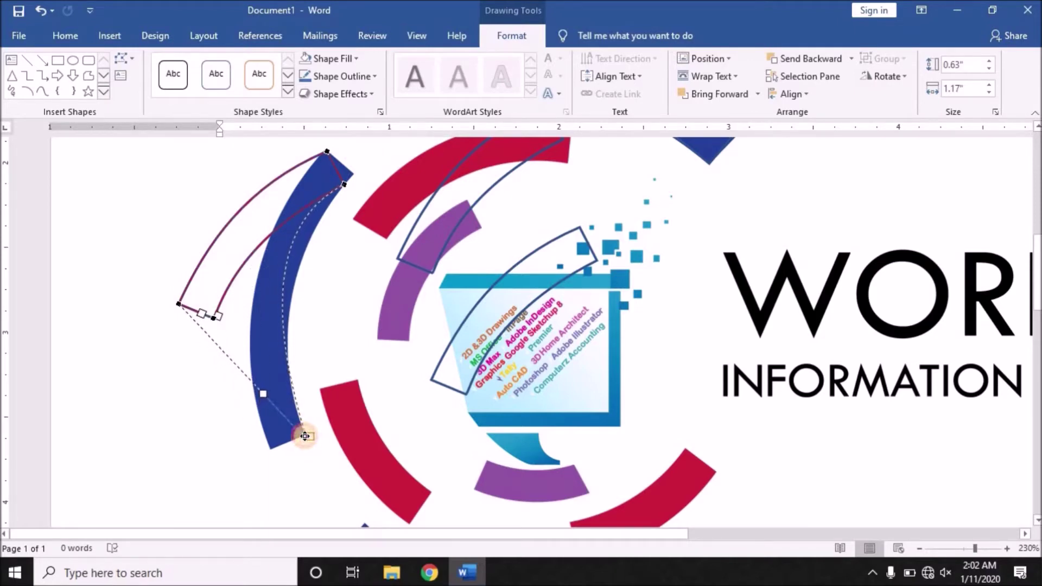
pyautogui.moveTo(308, 439); pyautogui.dragTo(303, 435)
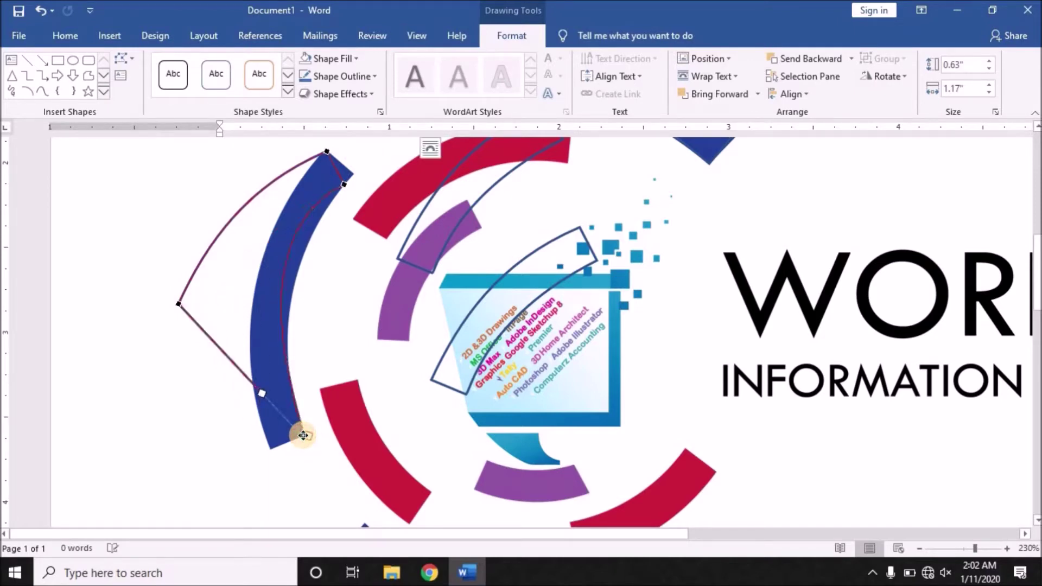
# Step: Bend the outline's curves at its left and top points to follow the blue arc
pyautogui.click(179, 308)
pyautogui.moveTo(260, 465); pyautogui.dragTo(269, 450)
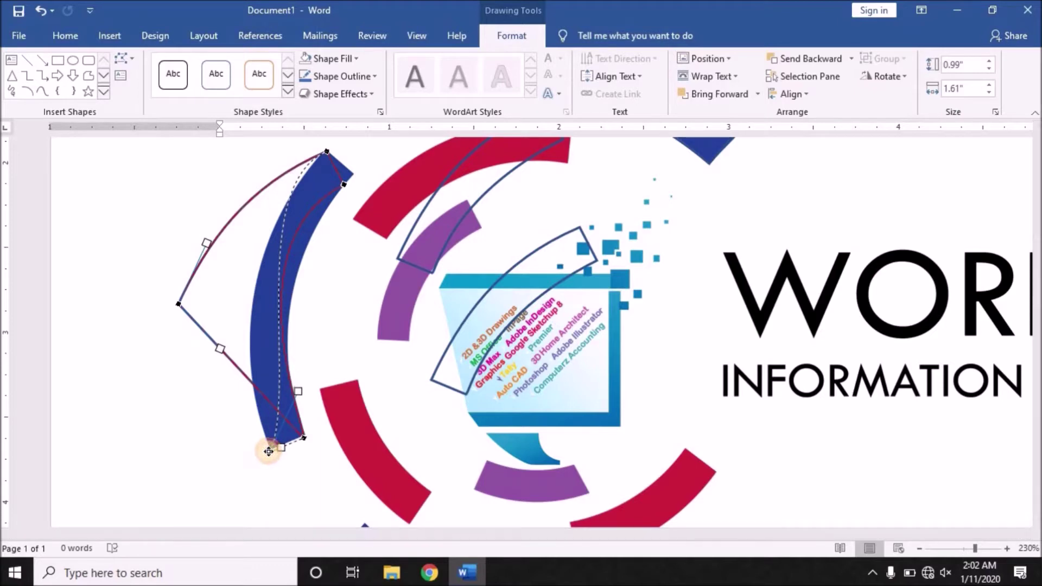
pyautogui.moveTo(268, 450); pyautogui.dragTo(269, 450)
pyautogui.moveTo(268, 449); pyautogui.dragTo(270, 450)
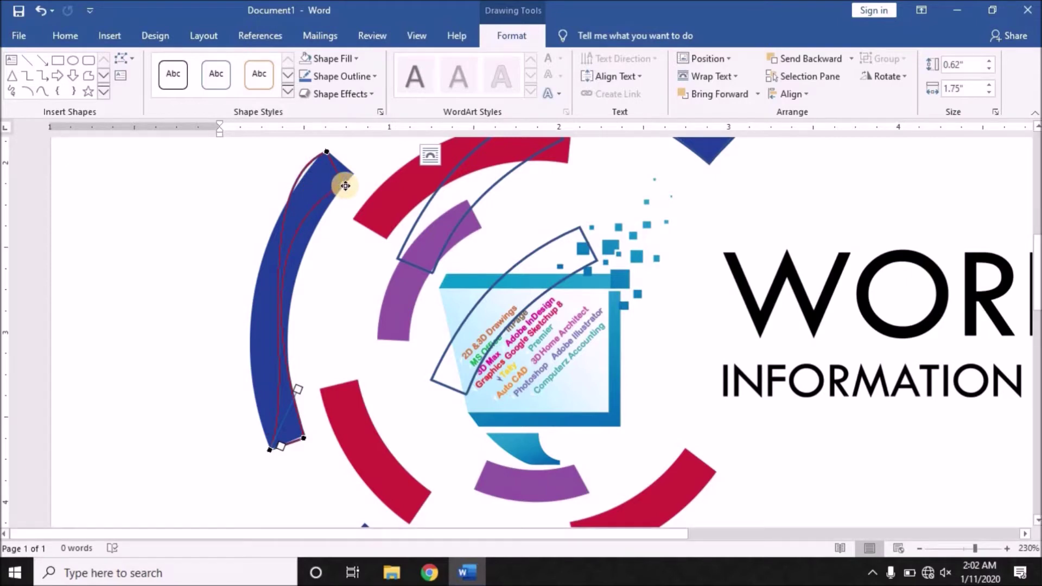
pyautogui.moveTo(344, 184); pyautogui.dragTo(351, 173)
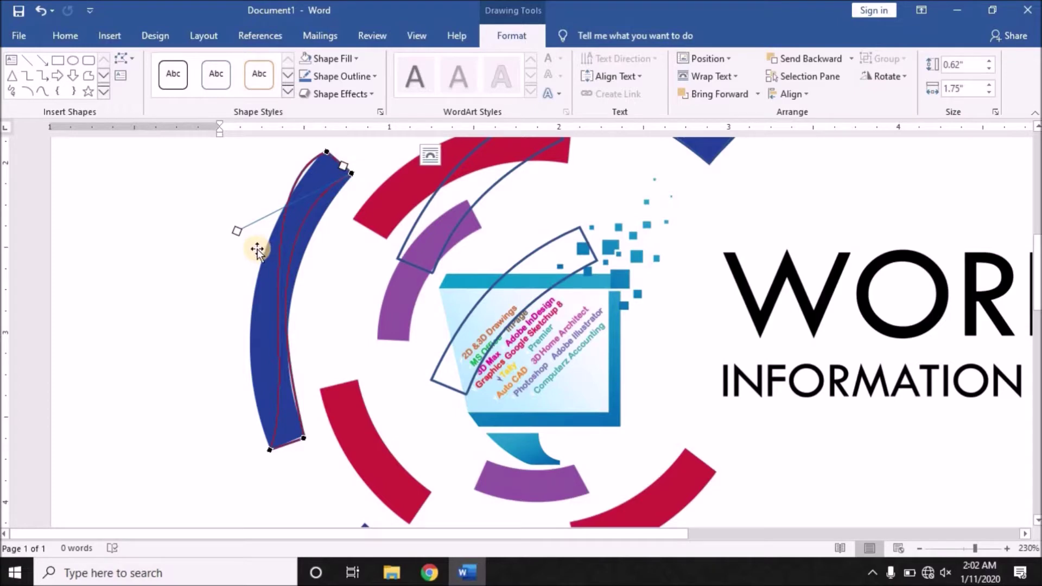
pyautogui.moveTo(266, 247); pyautogui.dragTo(257, 285)
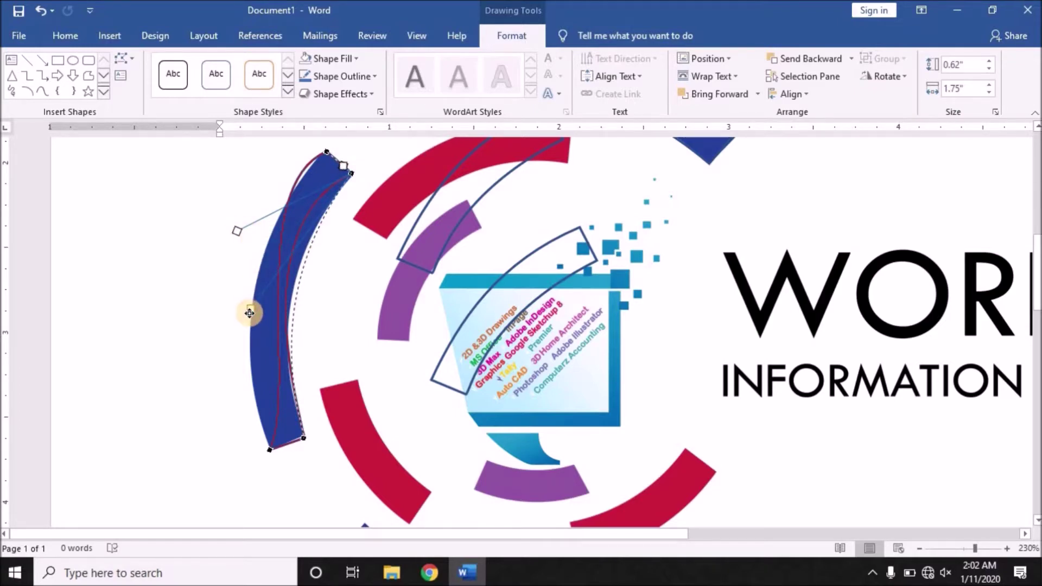
pyautogui.moveTo(256, 285)
pyautogui.mouseDown()
pyautogui.moveTo(236, 331)
pyautogui.moveTo(244, 311)
pyautogui.mouseUp()
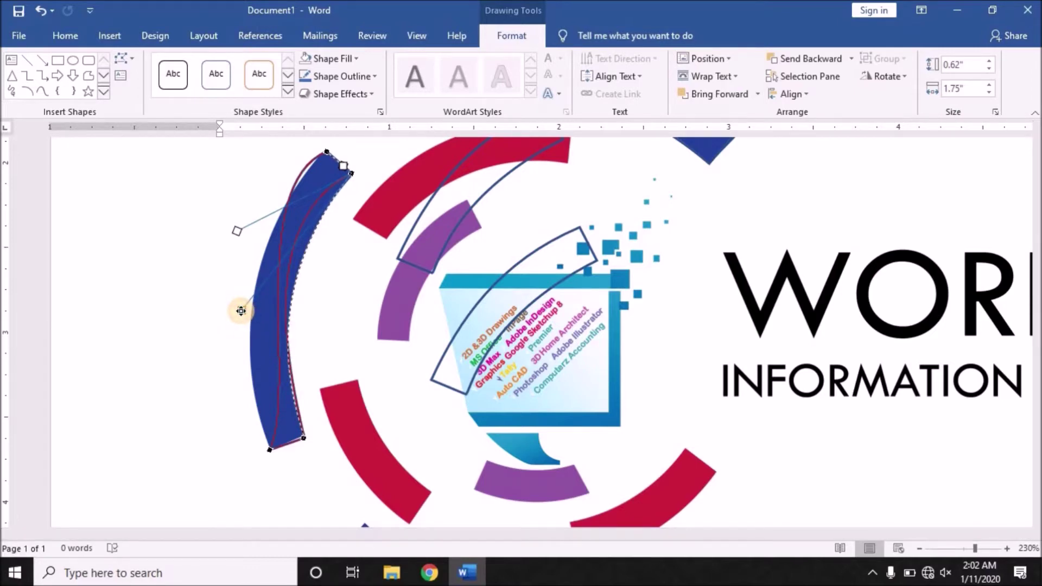
pyautogui.moveTo(244, 312); pyautogui.dragTo(244, 312)
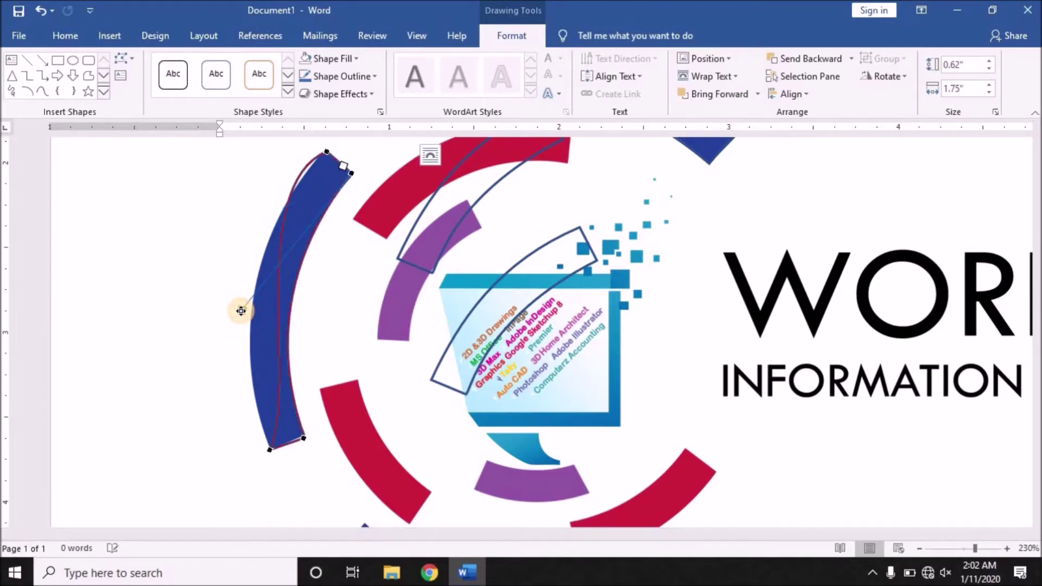
# Step: Fine-tune the left edge curve from the bottom-left and top points to match the arc
pyautogui.click(268, 450)
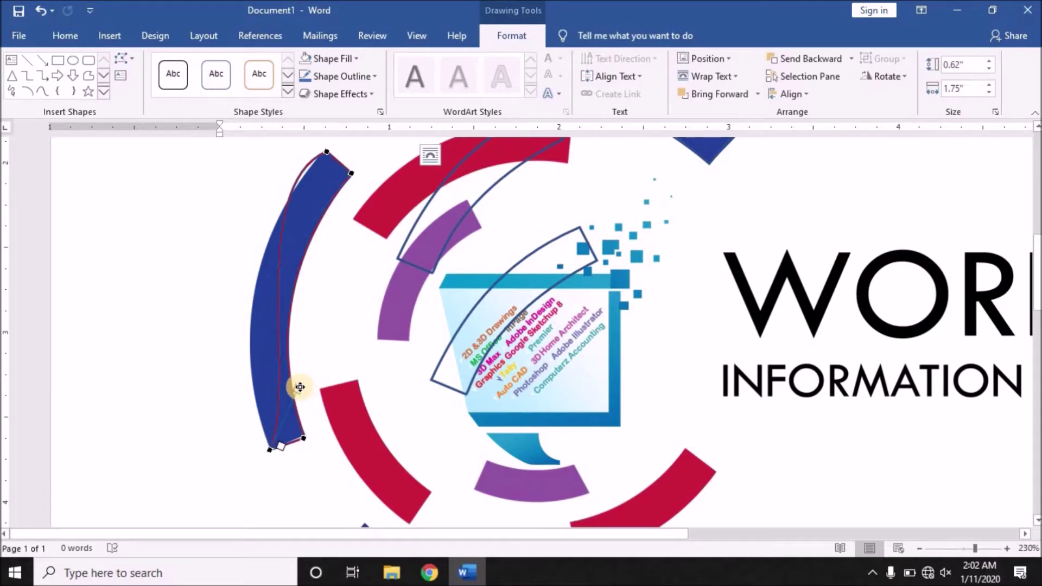
pyautogui.moveTo(300, 387); pyautogui.dragTo(236, 391)
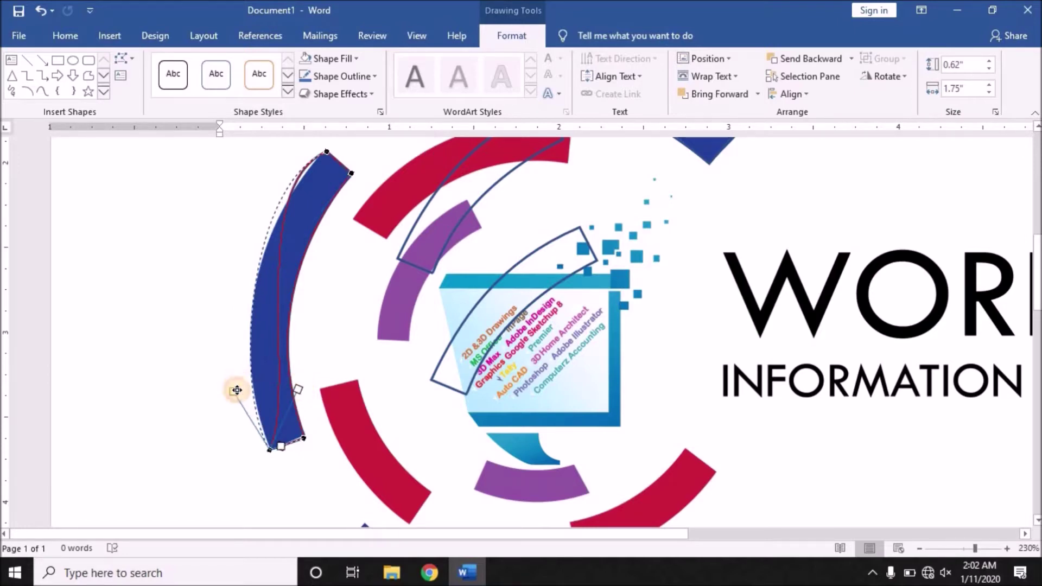
pyautogui.moveTo(237, 391); pyautogui.dragTo(242, 399)
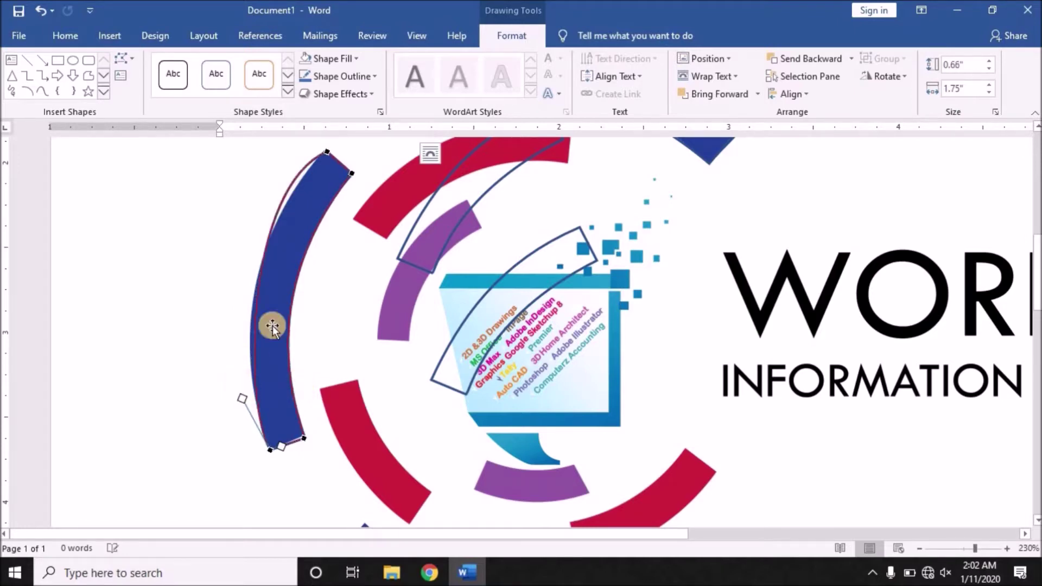
pyautogui.click(327, 155)
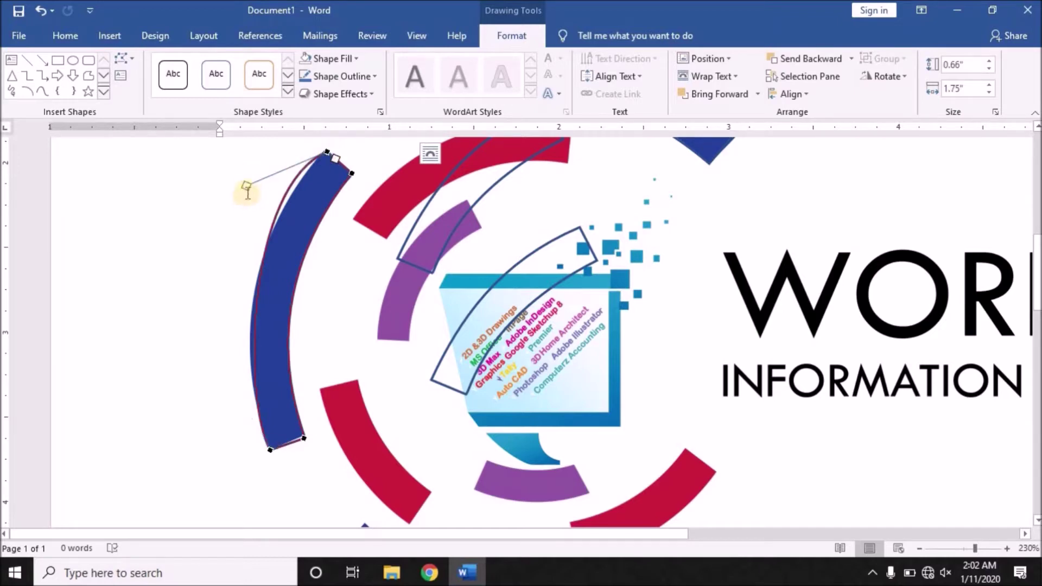
pyautogui.moveTo(244, 187); pyautogui.dragTo(221, 273)
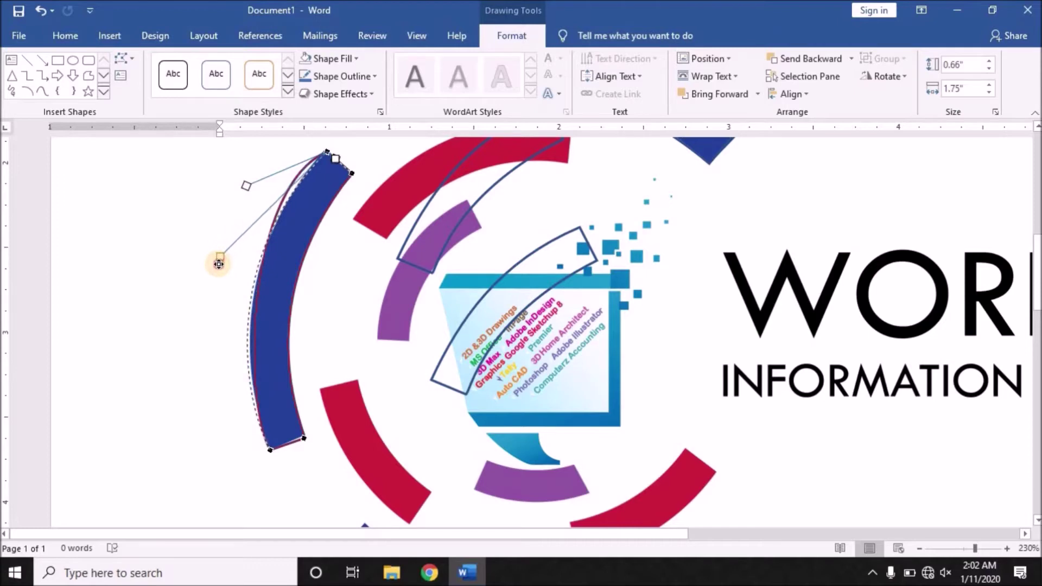
pyautogui.moveTo(221, 274); pyautogui.dragTo(222, 274)
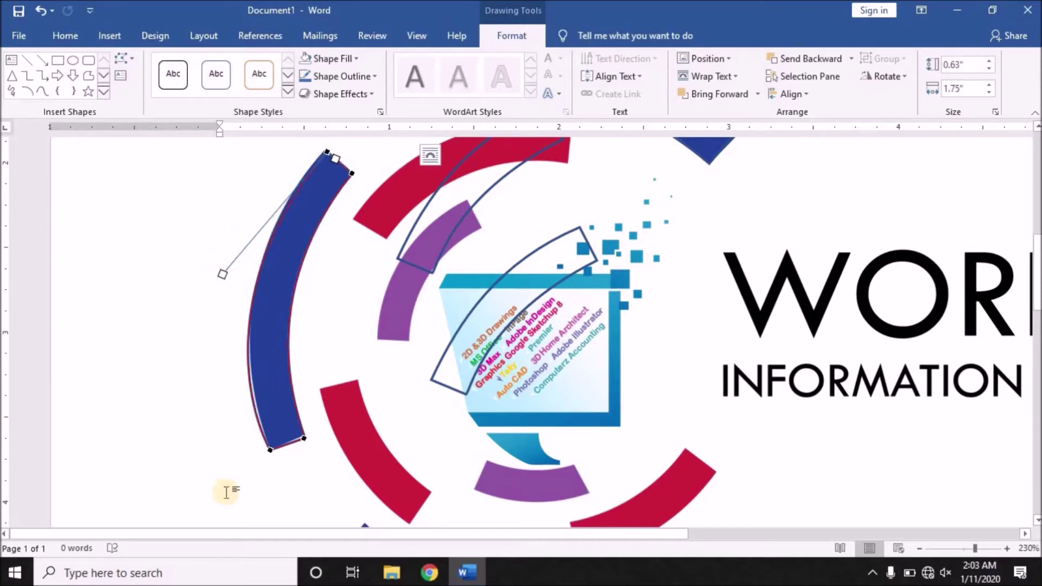
pyautogui.click(272, 449)
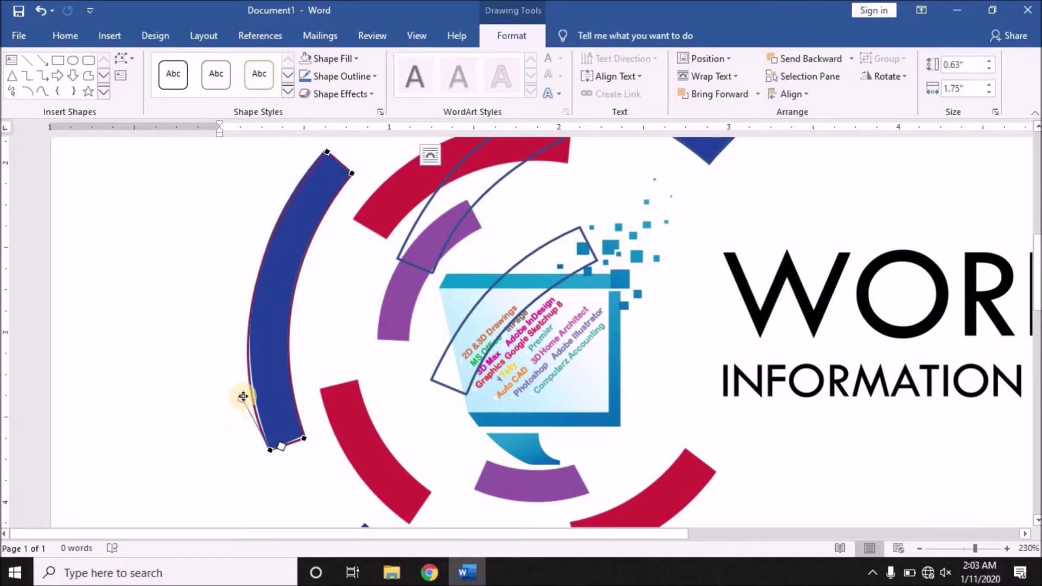
pyautogui.moveTo(243, 396); pyautogui.dragTo(244, 393)
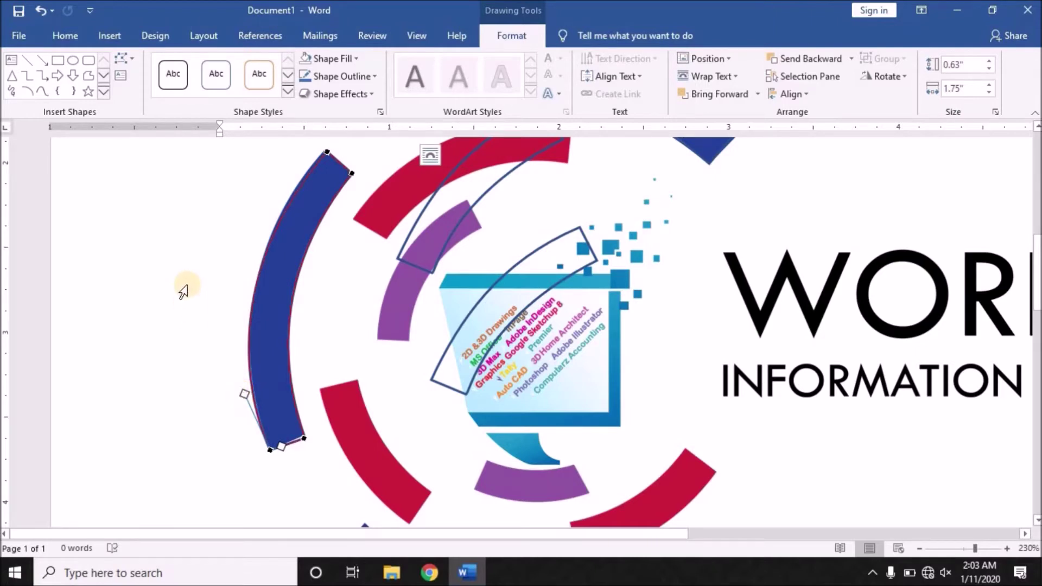
pyautogui.scroll(3, 500, 342)
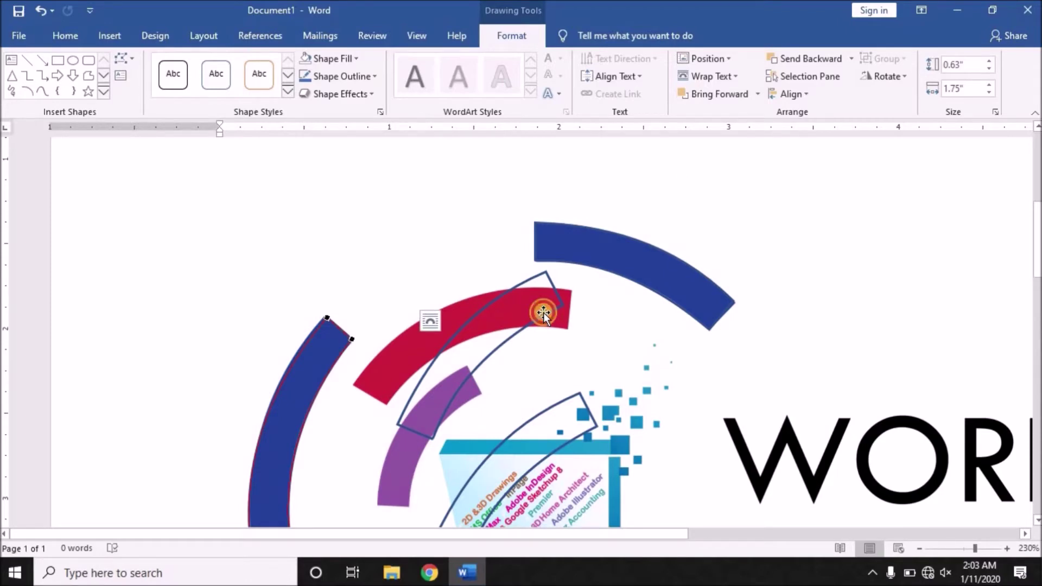
# Step: Rotate the outline on the red arc into alignment with it and switch on its Edit Points
pyautogui.click(542, 312)
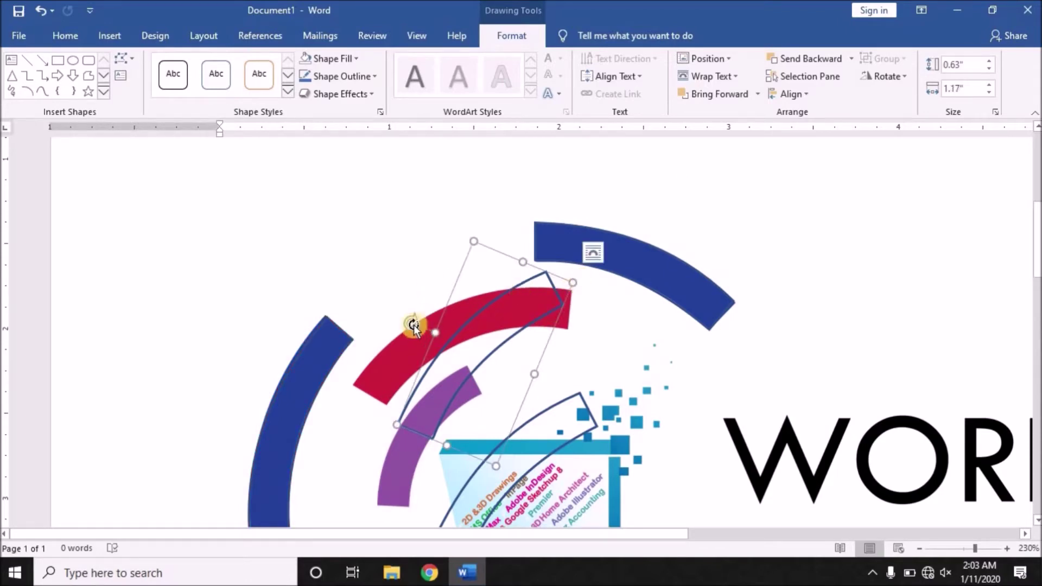
pyautogui.moveTo(411, 323); pyautogui.dragTo(433, 302)
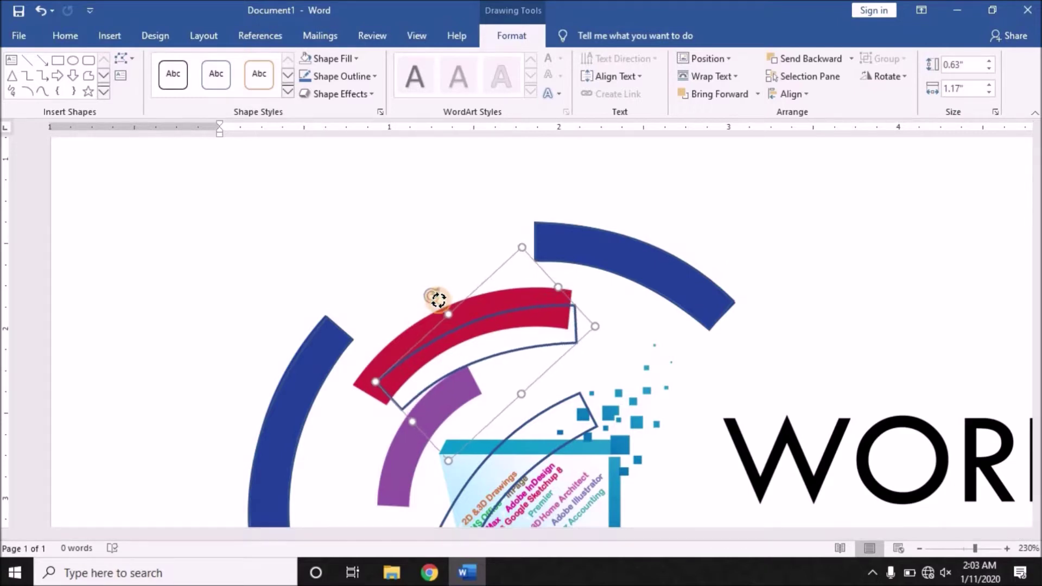
pyautogui.moveTo(433, 302); pyautogui.dragTo(440, 304)
pyautogui.hotkey('ctrl', 'z')
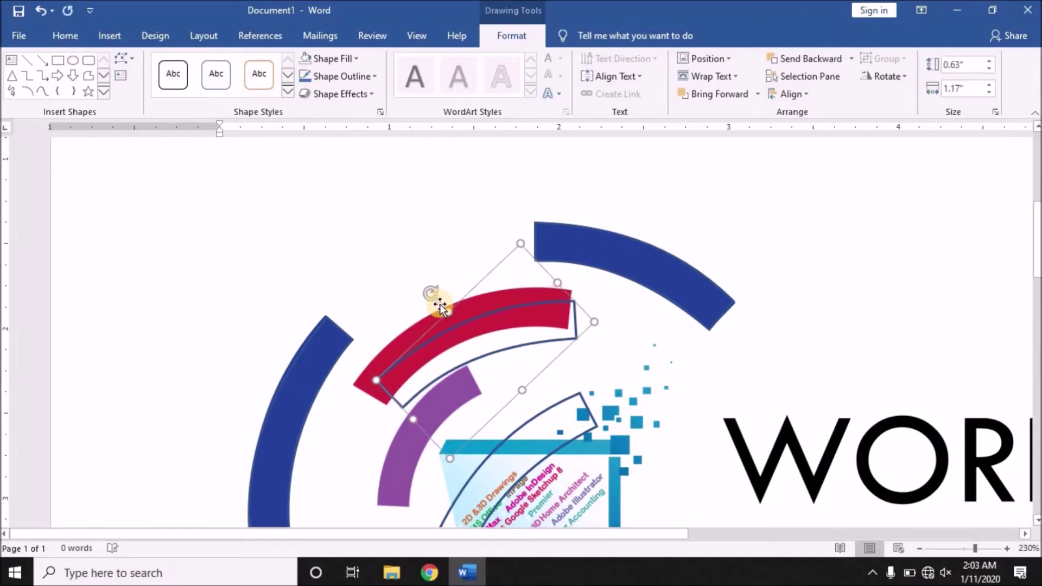
pyautogui.hotkey('ctrl', 'z')
pyautogui.hotkey('ctrl', 'z')
pyautogui.hotkey('ctrl', 'z')
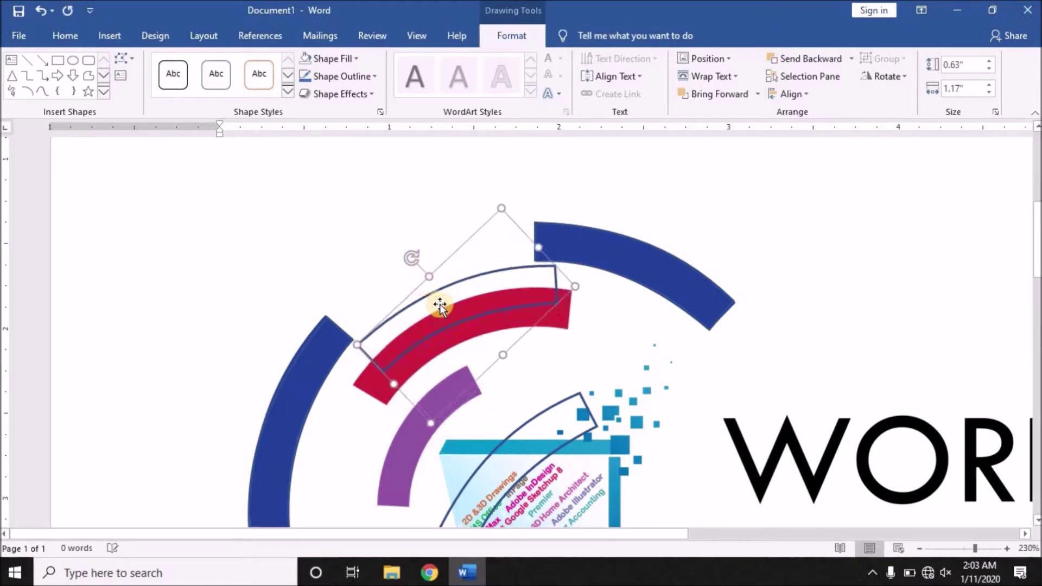
pyautogui.hotkey('ctrl', 'z')
pyautogui.hotkey('ctrl', 'z')
pyautogui.hotkey('ctrl', 'z')
pyautogui.hotkey('ctrl', 'z')
pyautogui.hotkey('ctrl', 'z')
pyautogui.hotkey('ctrl', 'z')
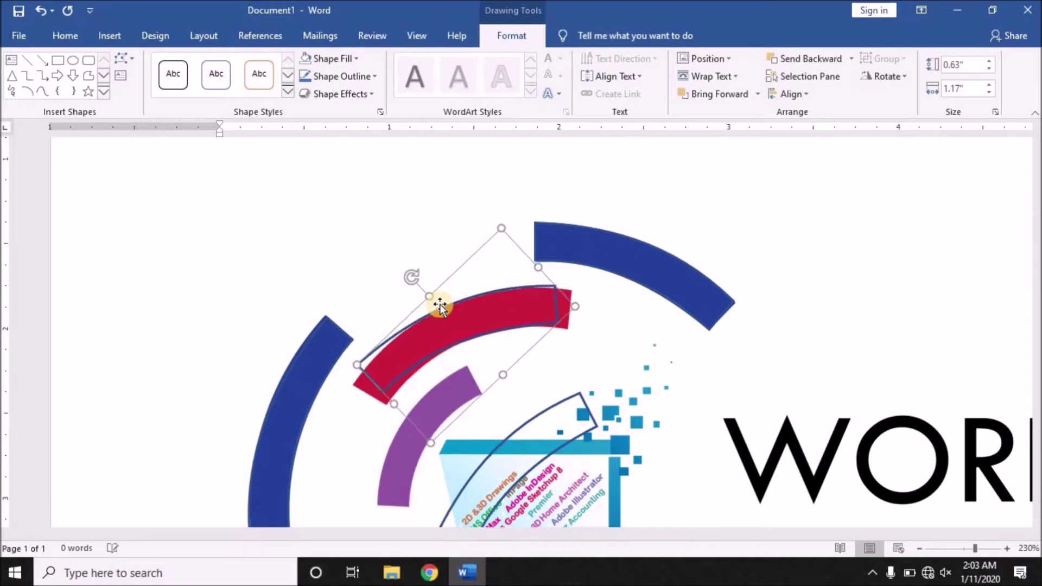
pyautogui.hotkey('ctrl', 'z')
pyautogui.click(135, 66)
pyautogui.click(149, 100)
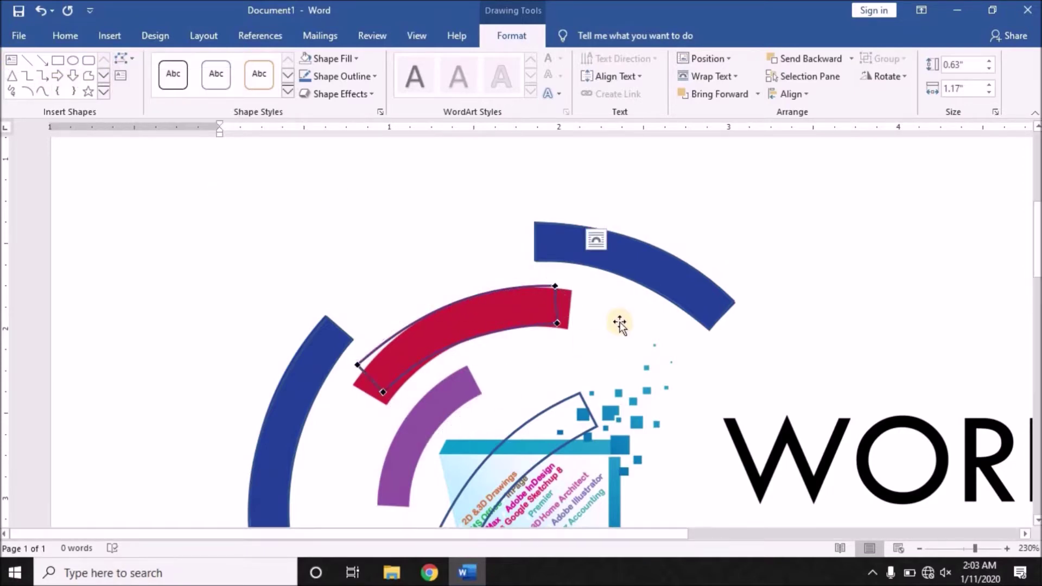
# Step: Drag the outline's four corner points onto the corners of the upper red arc
pyautogui.moveTo(568, 299); pyautogui.dragTo(547, 287)
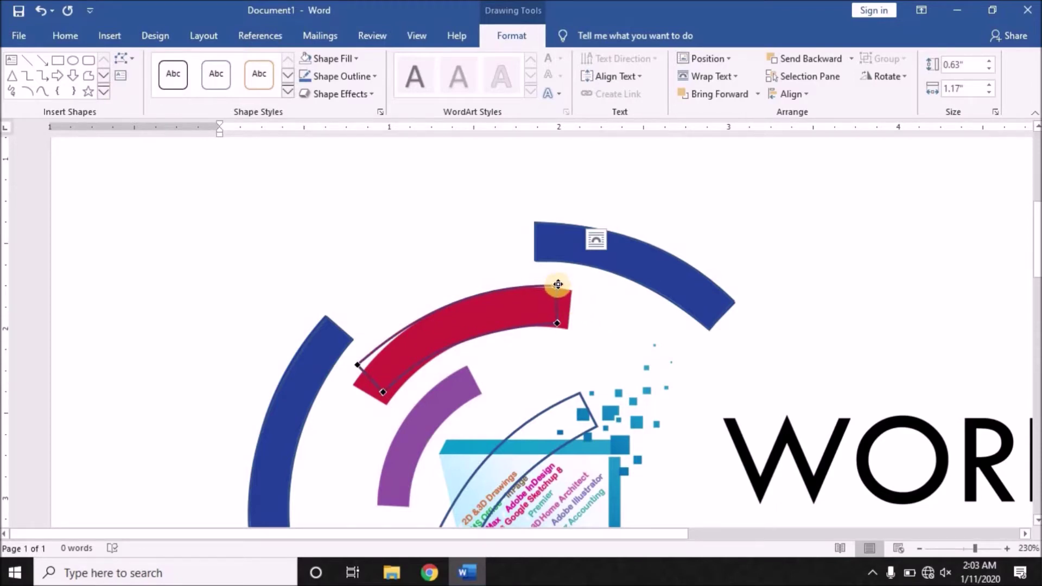
pyautogui.moveTo(557, 286); pyautogui.dragTo(568, 288)
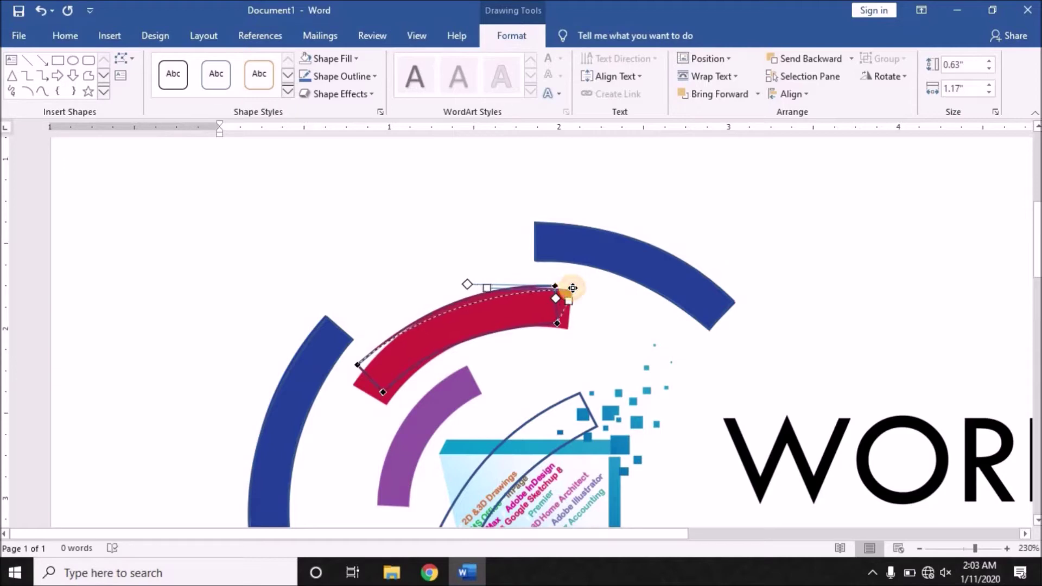
pyautogui.moveTo(568, 288); pyautogui.dragTo(574, 290)
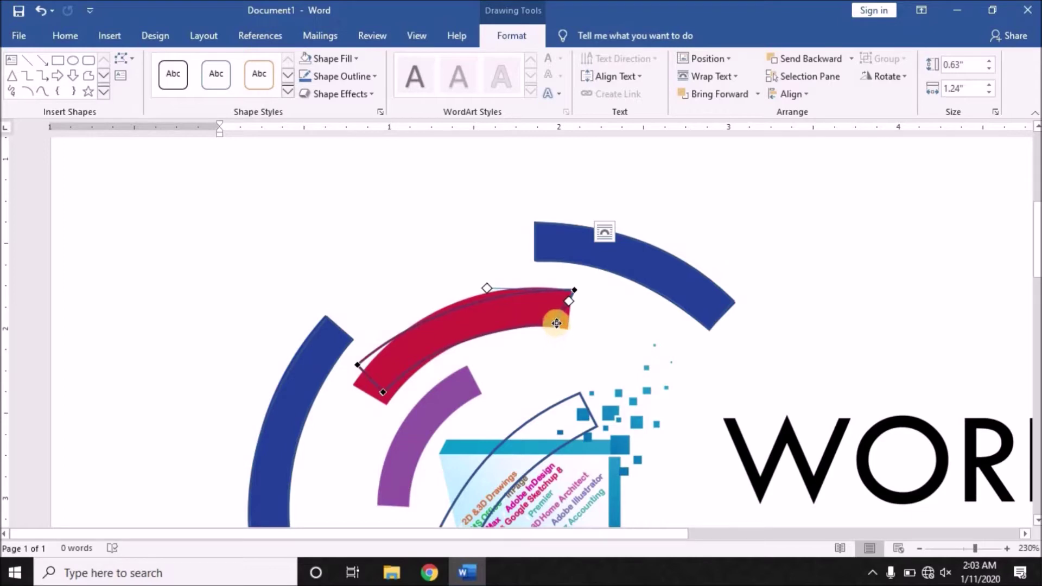
pyautogui.moveTo(556, 323); pyautogui.dragTo(569, 328)
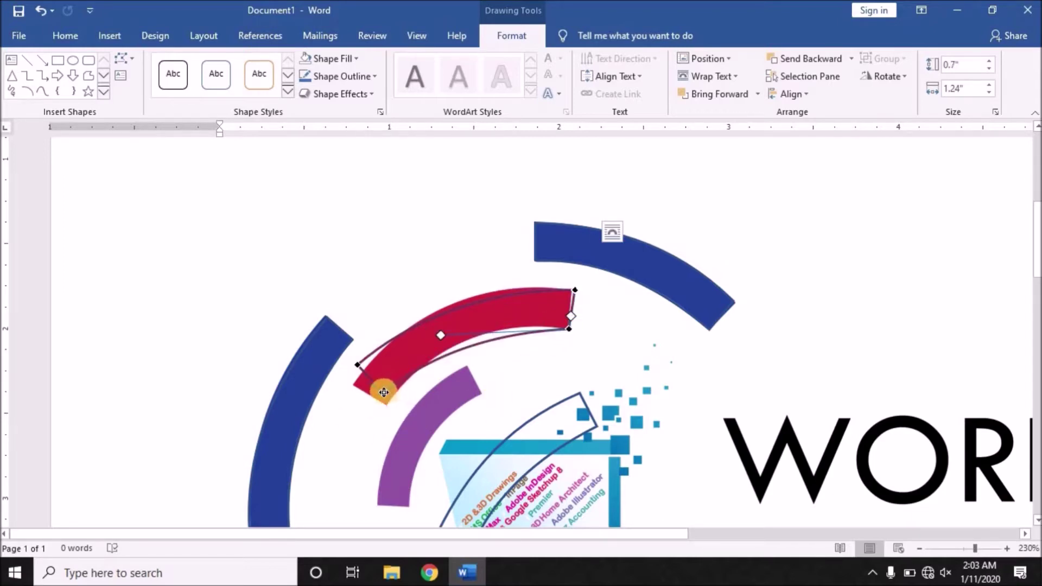
pyautogui.moveTo(383, 392); pyautogui.dragTo(386, 402)
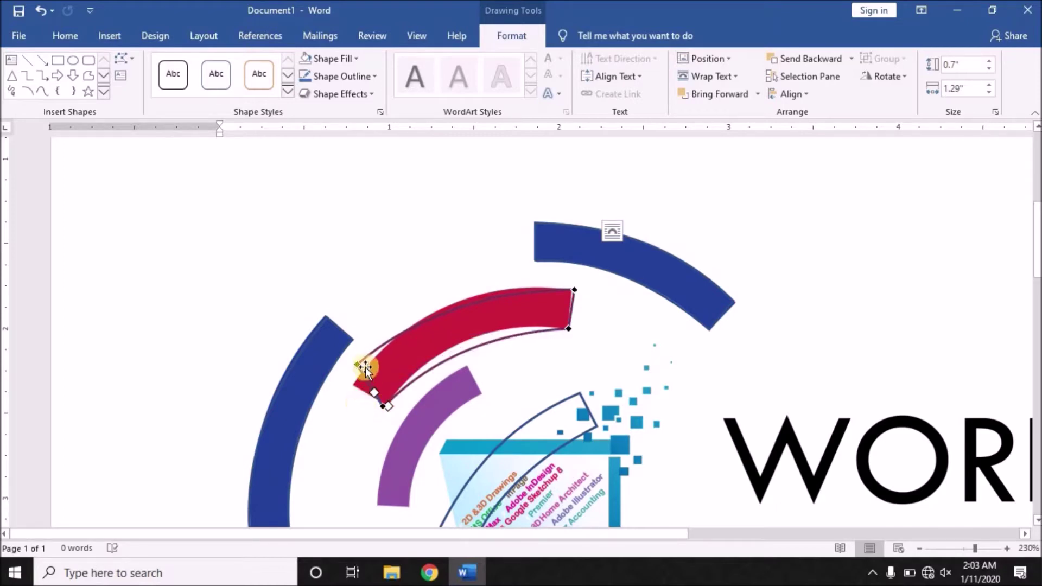
pyautogui.moveTo(357, 364); pyautogui.dragTo(354, 383)
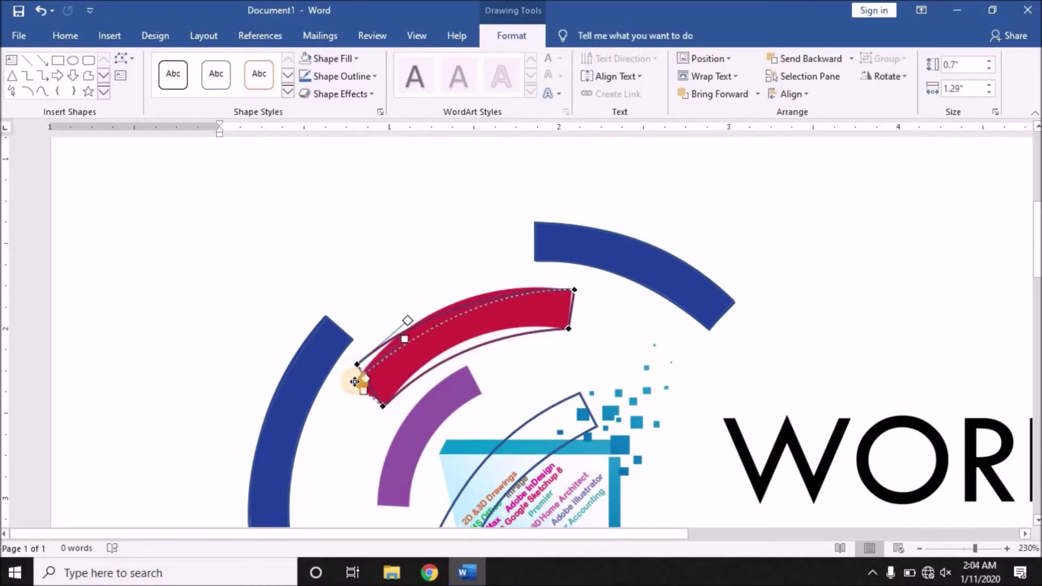
# Step: Bend the outline's outer, top and inner edges to follow the red arc's curves
pyautogui.moveTo(404, 338); pyautogui.dragTo(399, 317)
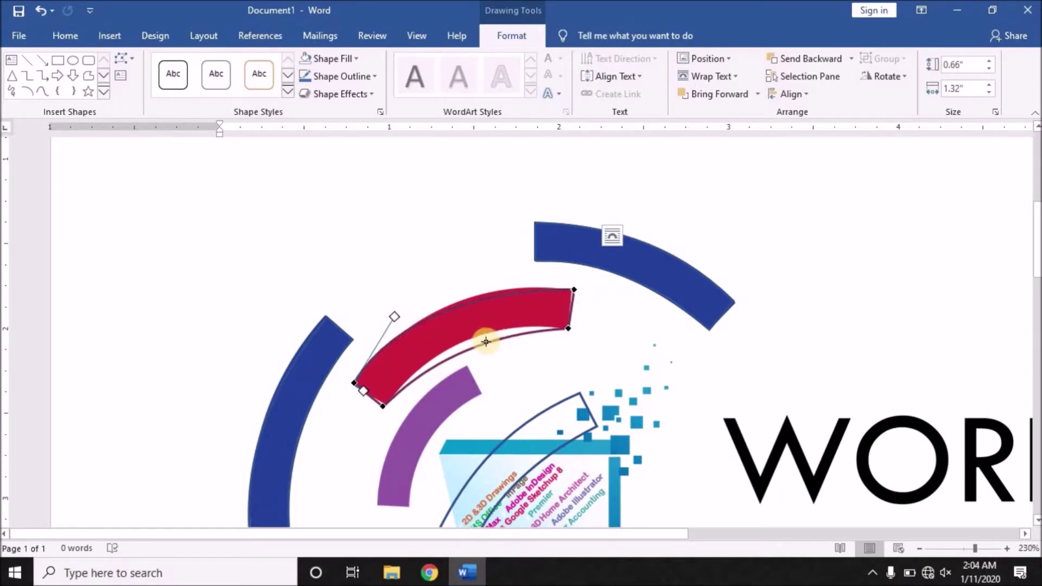
pyautogui.moveTo(551, 294); pyautogui.dragTo(483, 287)
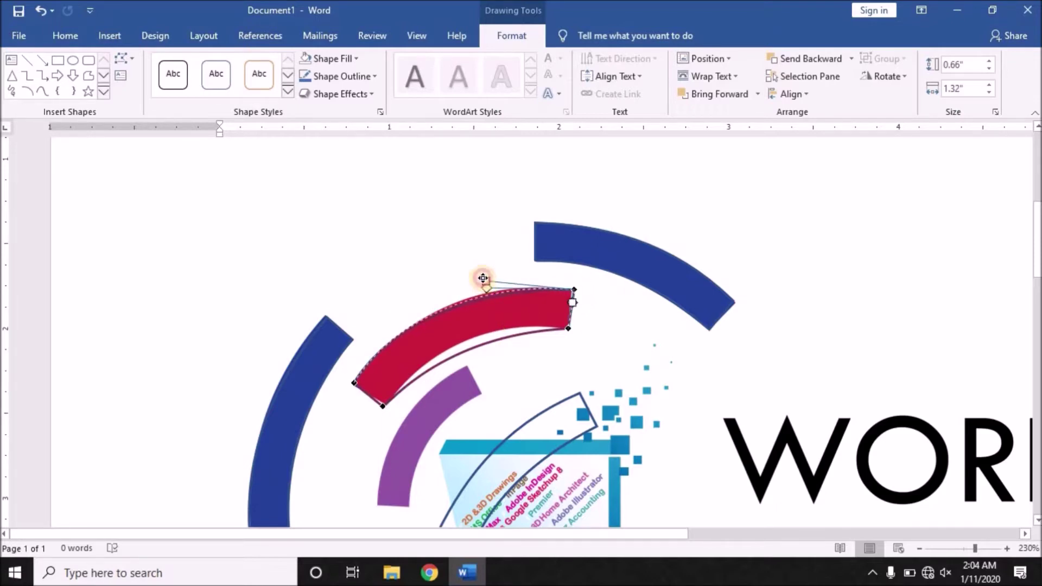
pyautogui.moveTo(485, 286); pyautogui.dragTo(483, 277)
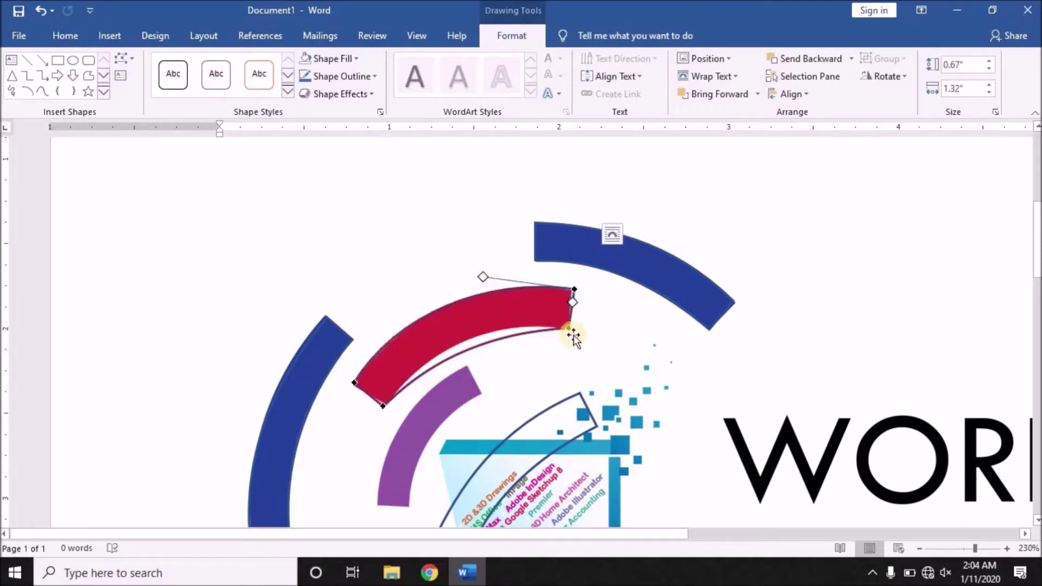
pyautogui.moveTo(569, 328)
pyautogui.mouseDown()
pyautogui.moveTo(437, 338)
pyautogui.moveTo(458, 307)
pyautogui.moveTo(434, 319)
pyautogui.mouseUp()
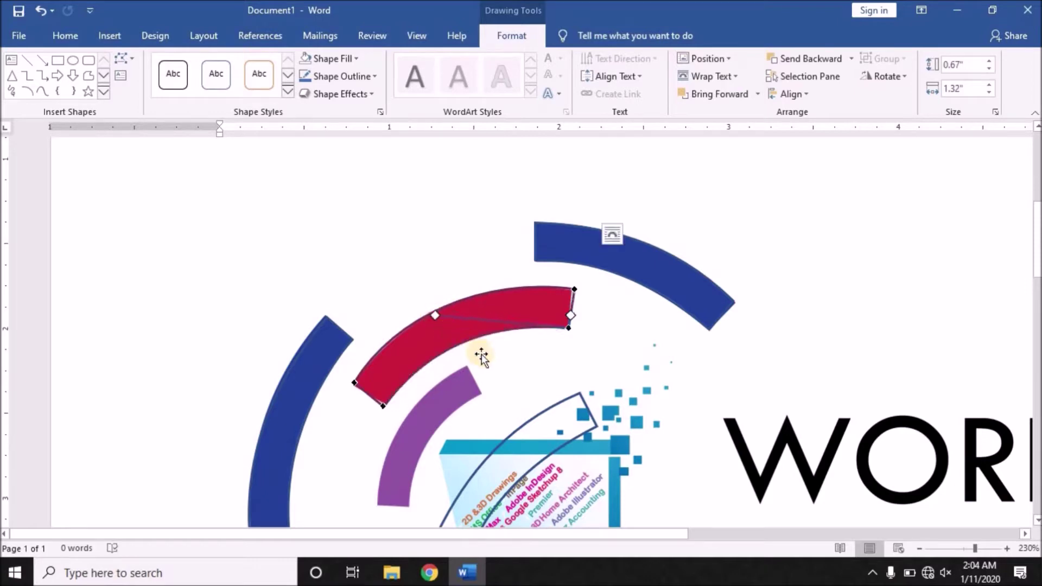
pyautogui.scroll(-2, 472, 363)
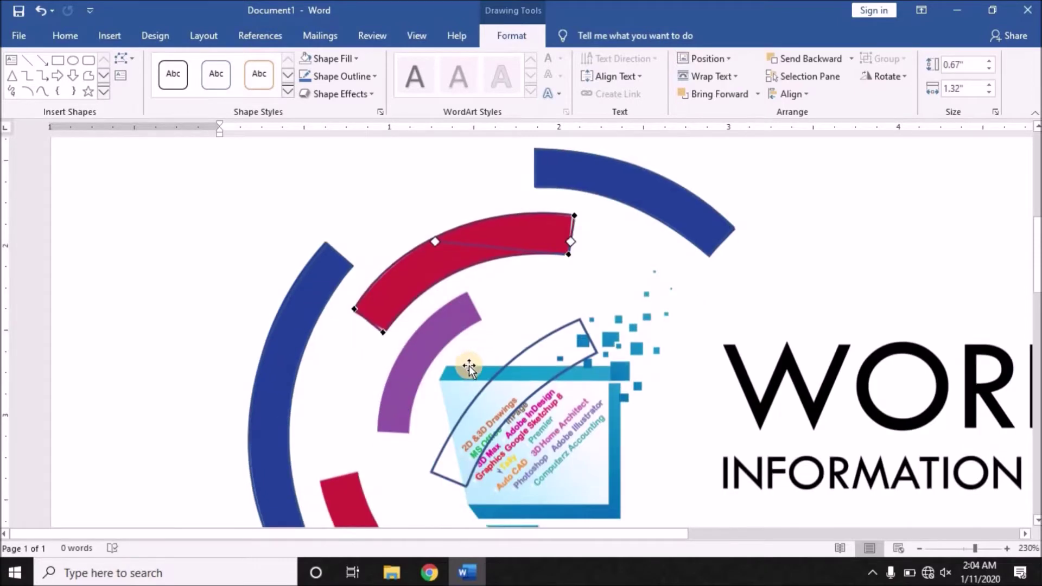
# Step: Finish editing the red arc's points and select the outline arc over the monitor
pyautogui.scroll(-3, 469, 366)
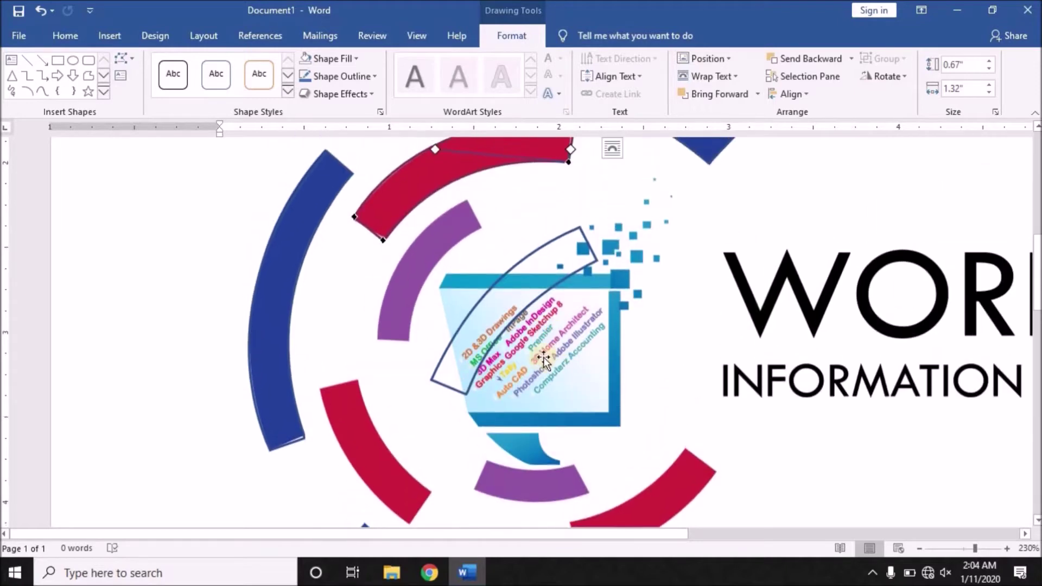
pyautogui.click(299, 446)
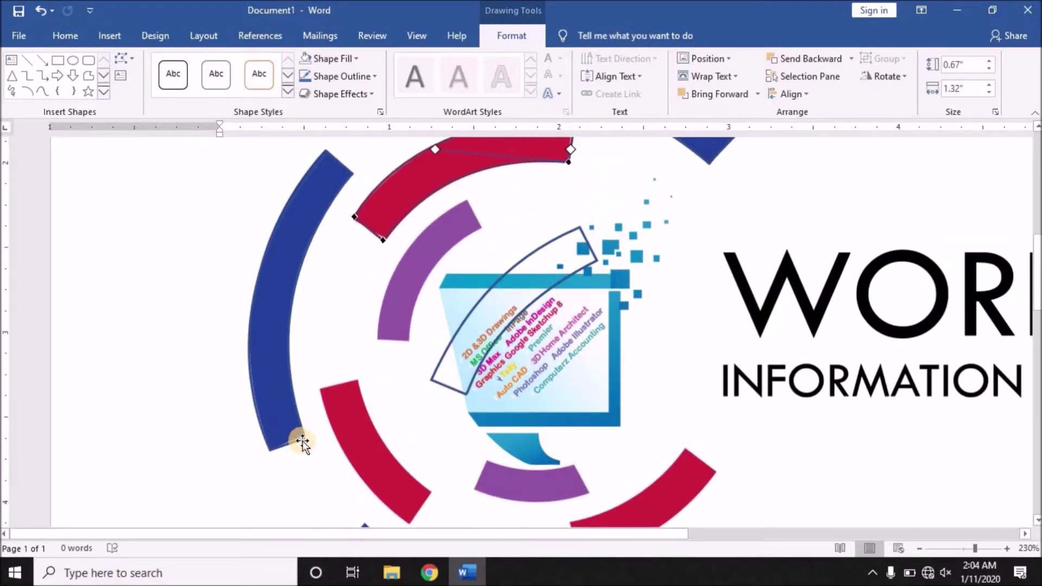
pyautogui.click(301, 441)
pyautogui.click(491, 285)
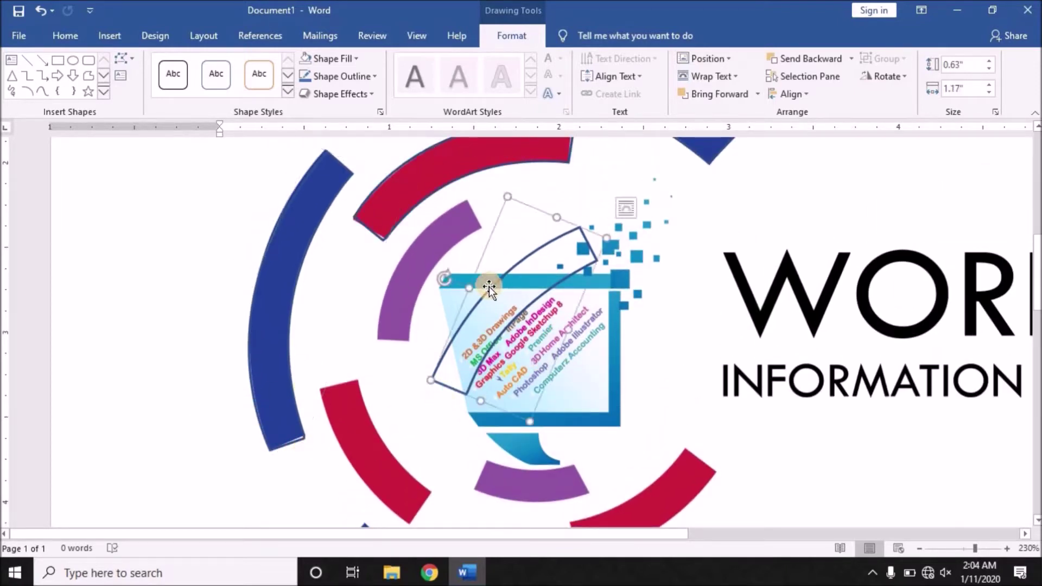
pyautogui.hotkey('ctrl', 'z')
pyautogui.hotkey('ctrl', 'z')
pyautogui.hotkey('ctrl', 'z')
pyautogui.hotkey('ctrl', 'z')
# Step: Nudge the outline arc up and right onto the purple arc
pyautogui.hotkey('ctrl', 'Right')
pyautogui.hotkey('ctrl', 'Right')
pyautogui.hotkey('ctrl', 'Right')
pyautogui.hotkey('ctrl', 'Right')
pyautogui.hotkey('ctrl', 'Up')
pyautogui.hotkey('ctrl', 'Up')
pyautogui.hotkey('ctrl', 'Up')
pyautogui.hotkey('ctrl', 'Right')
pyautogui.hotkey('ctrl', 'Right')
pyautogui.hotkey('ctrl', 'Right')
pyautogui.hotkey('ctrl', 'Right')
pyautogui.hotkey('ctrl', 'Right')
pyautogui.hotkey('ctrl', 'Right')
pyautogui.hotkey('ctrl', 'Up')
pyautogui.hotkey('ctrl', 'Up')
pyautogui.hotkey('ctrl', 'Up')
pyautogui.hotkey('ctrl', 'Up')
pyautogui.hotkey('ctrl', 'Up')
pyautogui.hotkey('ctrl', 'Right')
pyautogui.hotkey('ctrl', 'Right')
pyautogui.hotkey('ctrl', 'Right')
pyautogui.hotkey('ctrl', 'Up')
pyautogui.hotkey('ctrl', 'Up')
pyautogui.hotkey('ctrl', 'Up')
pyautogui.hotkey('ctrl', 'Right')
pyautogui.hotkey('ctrl', 'Right')
pyautogui.hotkey('ctrl', 'Up')
pyautogui.hotkey('ctrl', 'Up')
pyautogui.hotkey('ctrl', 'Up')
pyautogui.hotkey('ctrl', 'Up')
pyautogui.hotkey('ctrl', 'Up')
pyautogui.hotkey('ctrl', 'Up')
pyautogui.hotkey('ctrl', 'Right')
pyautogui.hotkey('ctrl', 'Right')
pyautogui.hotkey('ctrl', 'Right')
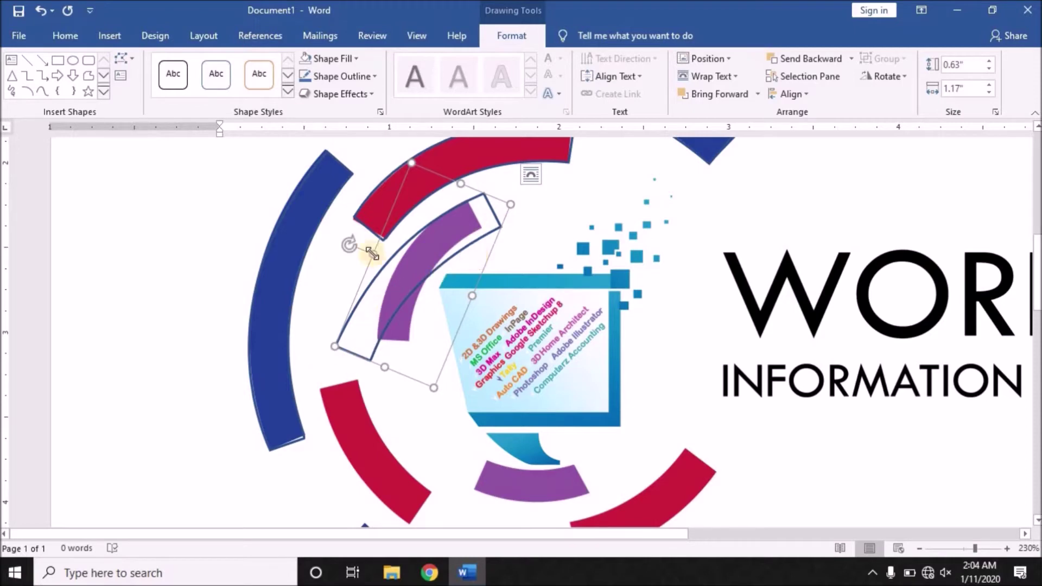
# Step: Rotate the outline to follow the purple arc, duplicate it, and reposition the copy
pyautogui.moveTo(348, 243); pyautogui.dragTo(362, 271)
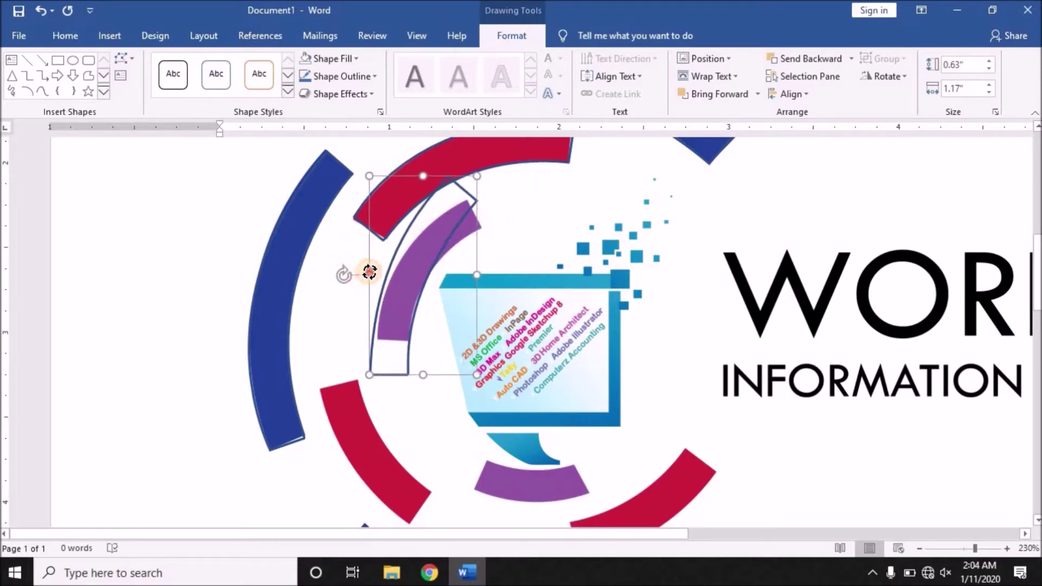
pyautogui.moveTo(369, 272); pyautogui.dragTo(365, 262)
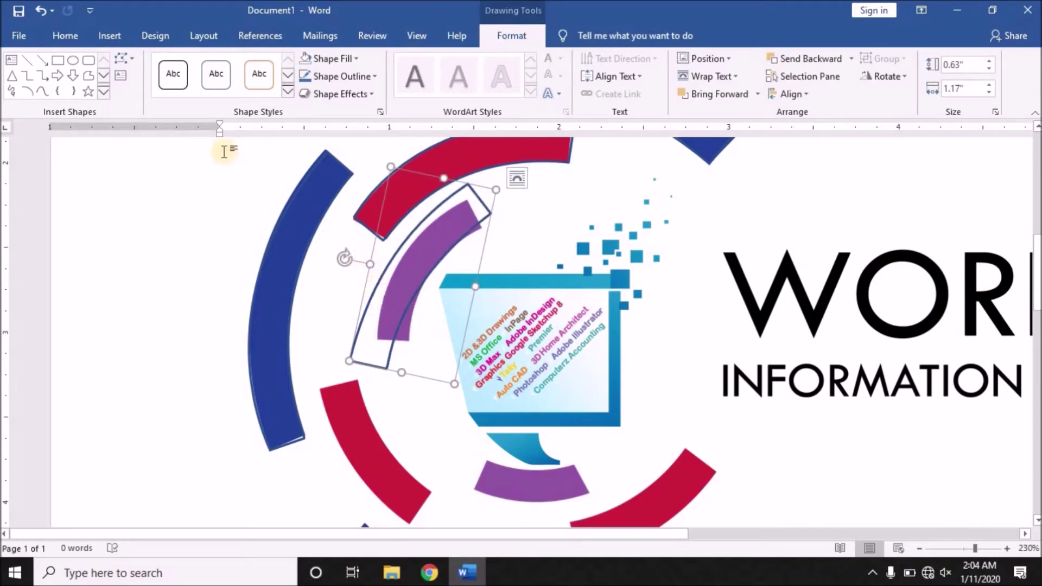
pyautogui.hotkey('ctrl', 'd')
pyautogui.hotkey('ctrl', 'd')
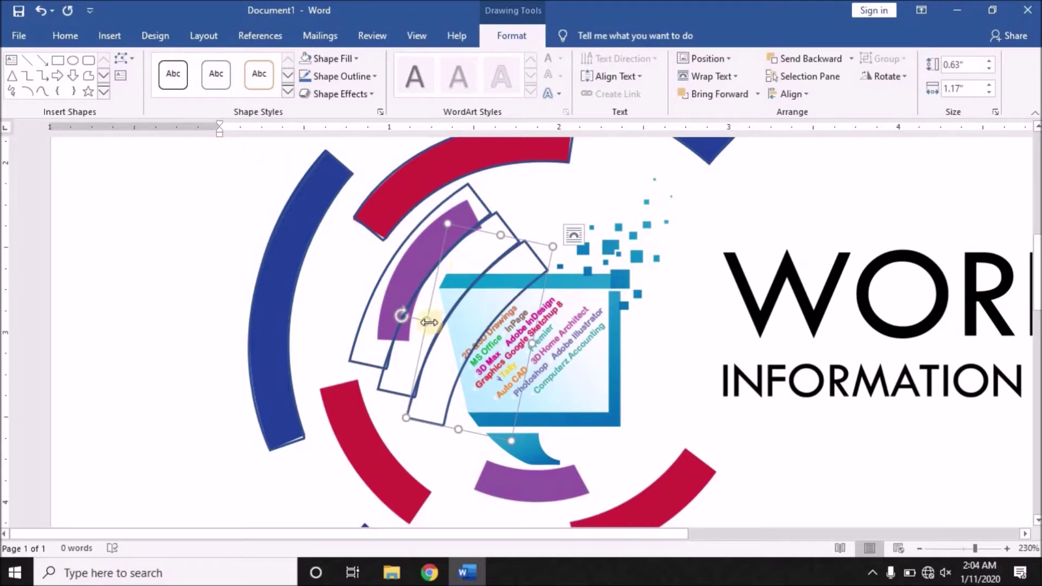
pyautogui.moveTo(469, 320)
pyautogui.mouseDown()
pyautogui.moveTo(417, 315)
pyautogui.moveTo(671, 410)
pyautogui.mouseUp()
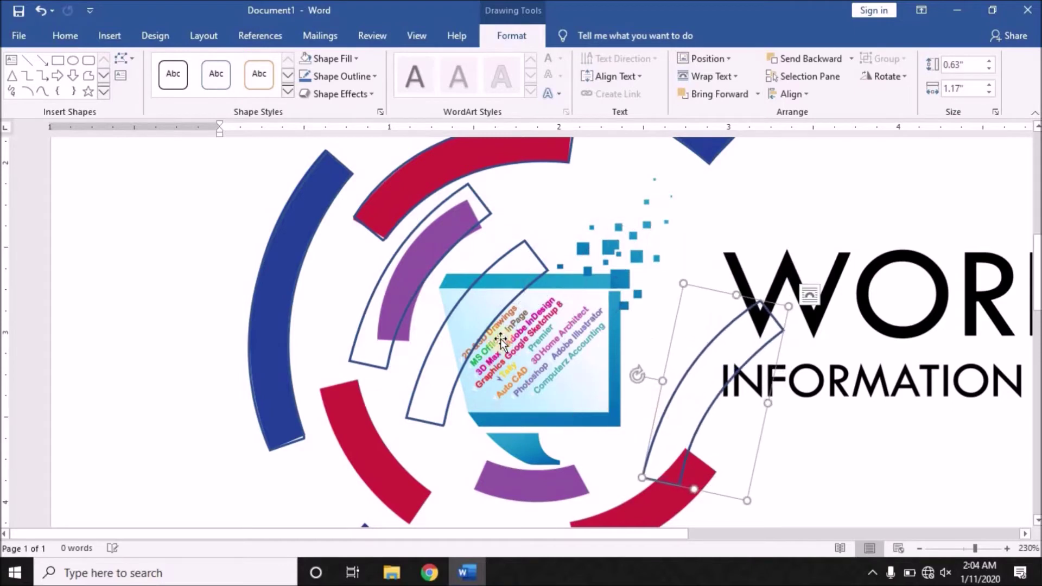
# Step: Undo the accidental move of the logo picture after selecting the middle arc outline
pyautogui.click(530, 248)
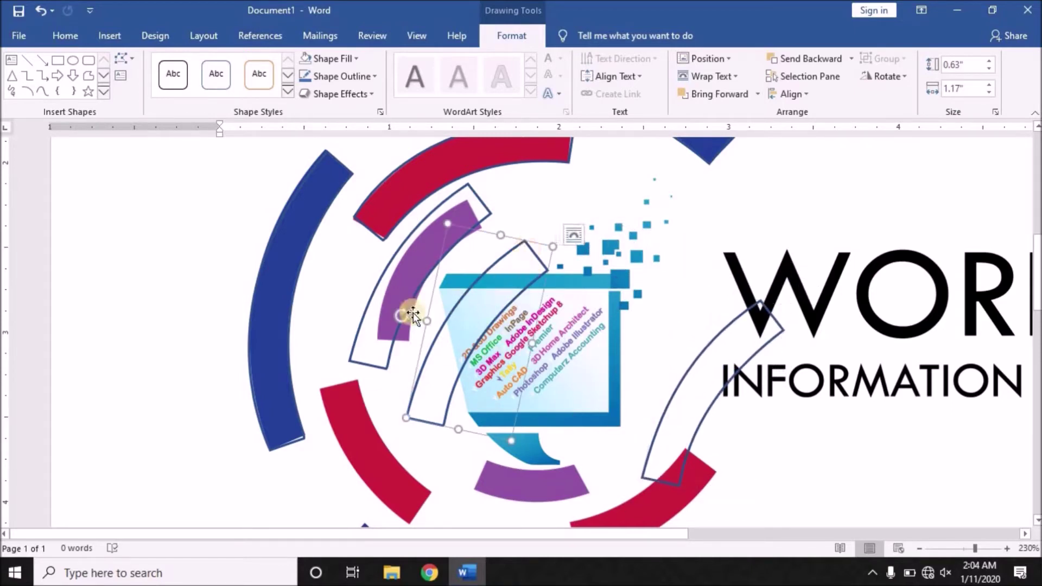
pyautogui.moveTo(412, 315); pyautogui.dragTo(433, 315)
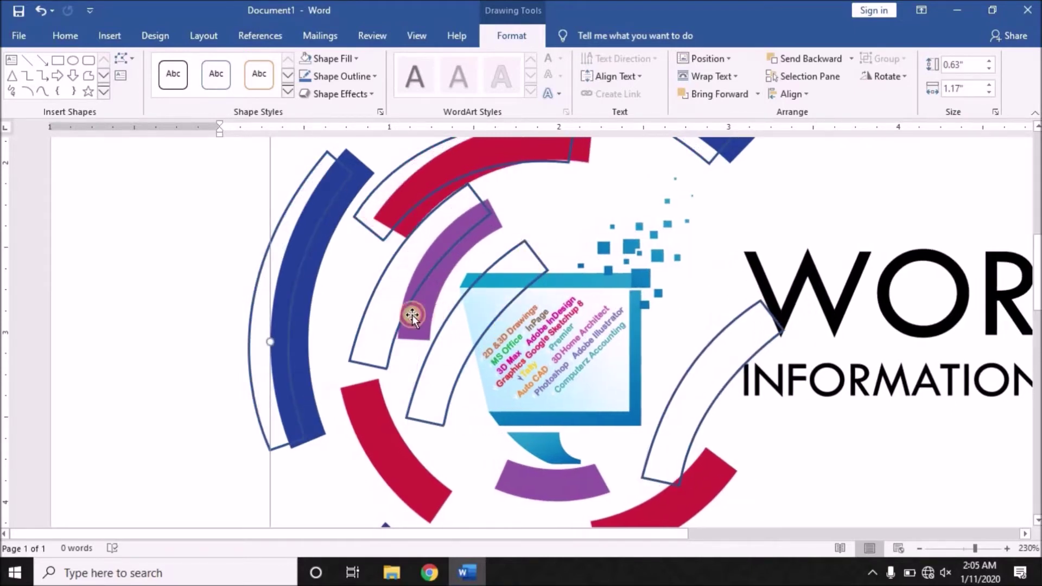
pyautogui.hotkey('ctrl', 'z')
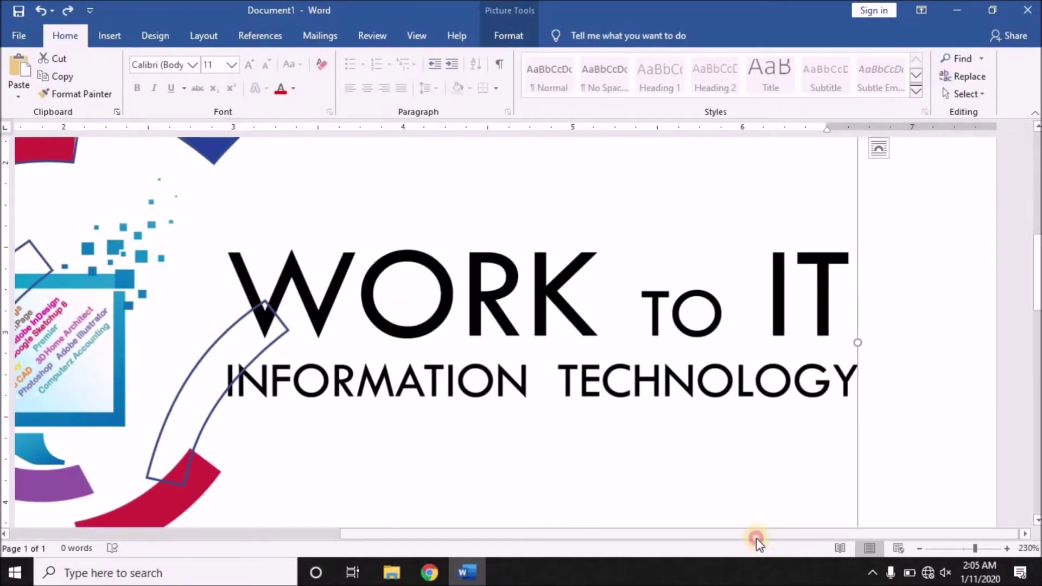
# Step: Turn on Edit Points for the outline over the purple arc and move its corners onto the arc
pyautogui.moveTo(766, 534); pyautogui.dragTo(562, 535)
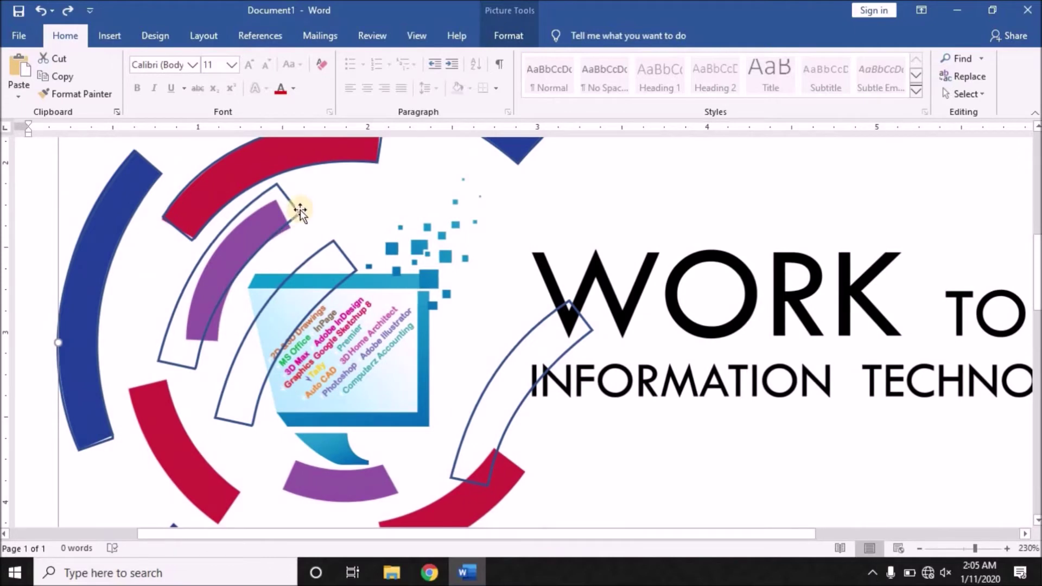
pyautogui.click(301, 210)
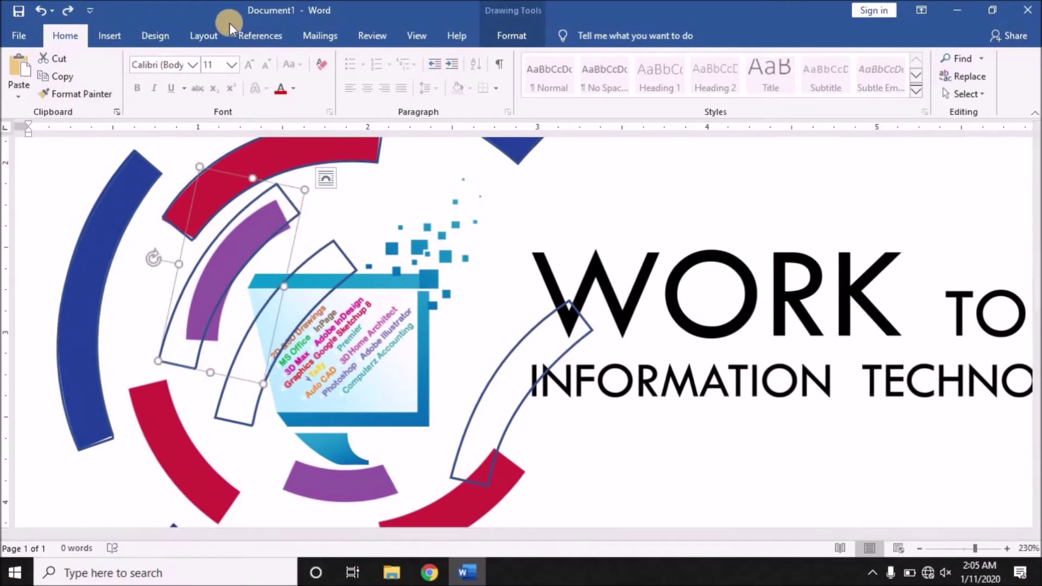
pyautogui.click(517, 34)
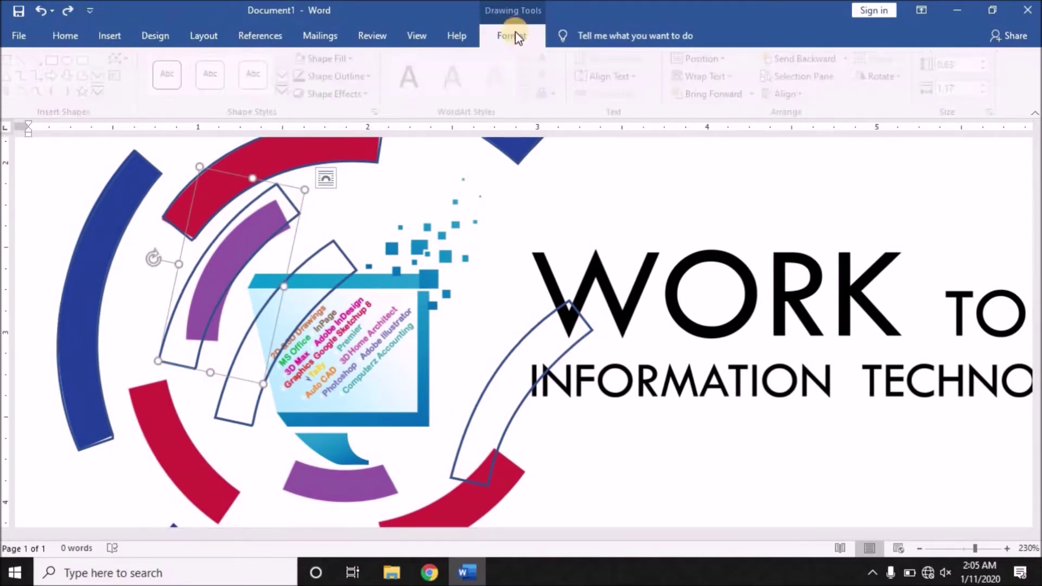
pyautogui.click(132, 59)
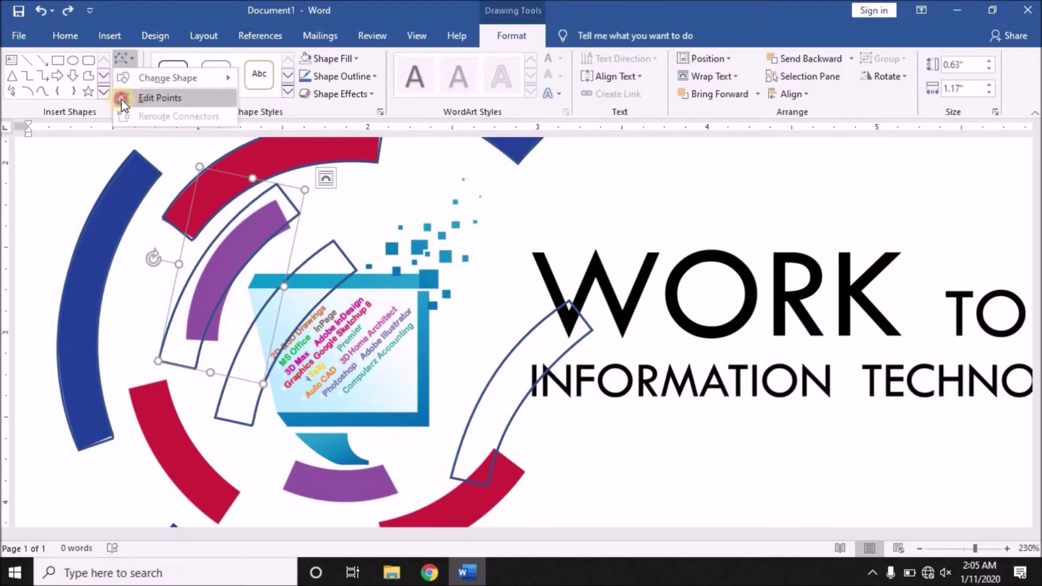
pyautogui.click(124, 98)
pyautogui.moveTo(301, 214); pyautogui.dragTo(289, 230)
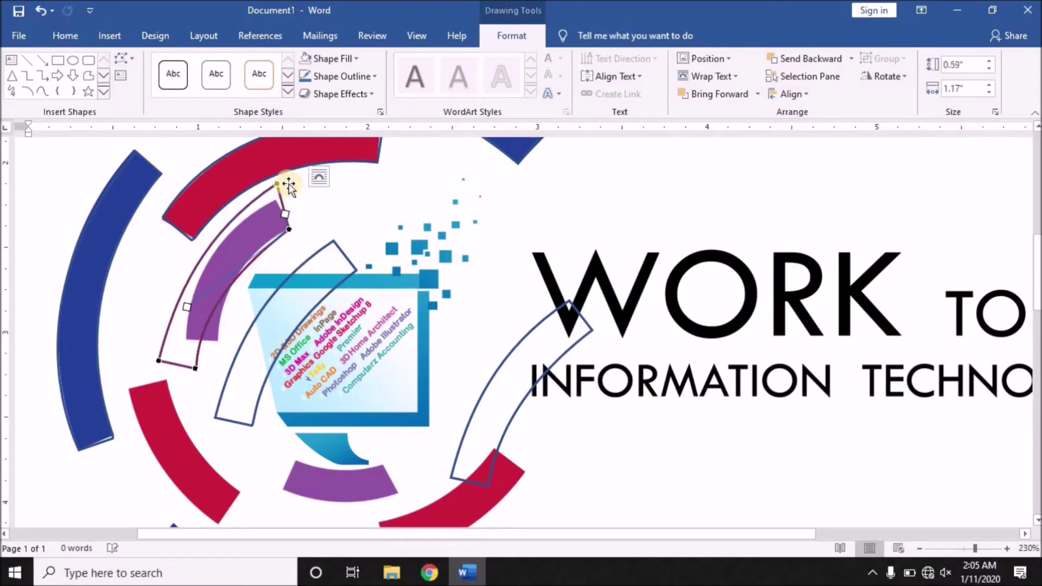
pyautogui.moveTo(277, 184); pyautogui.dragTo(275, 199)
pyautogui.moveTo(196, 370); pyautogui.dragTo(219, 342)
pyautogui.moveTo(157, 362); pyautogui.dragTo(187, 335)
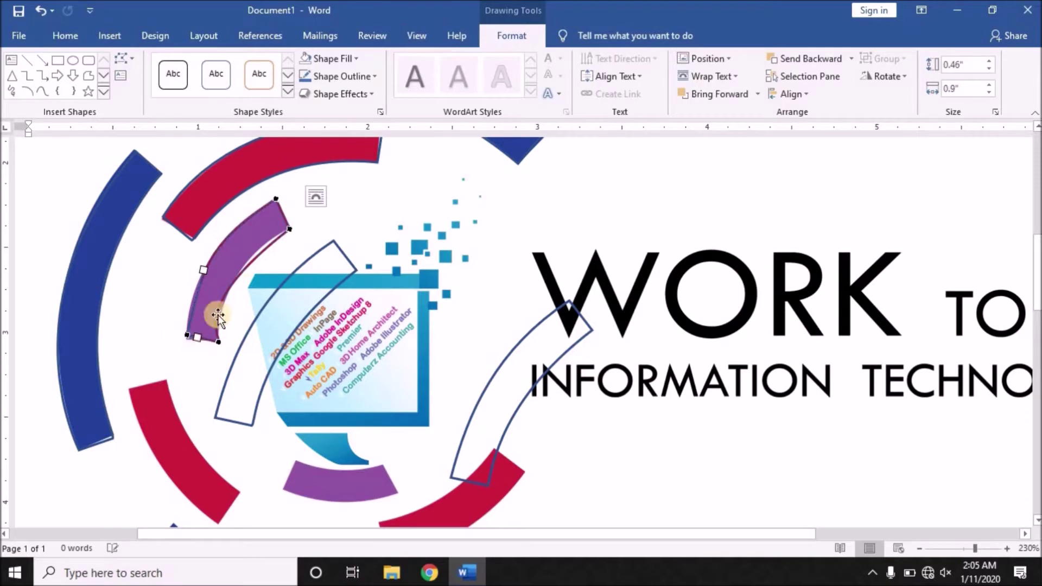
# Step: Curve the outline's inner and outer edges so they match the purple arc
pyautogui.click(292, 229)
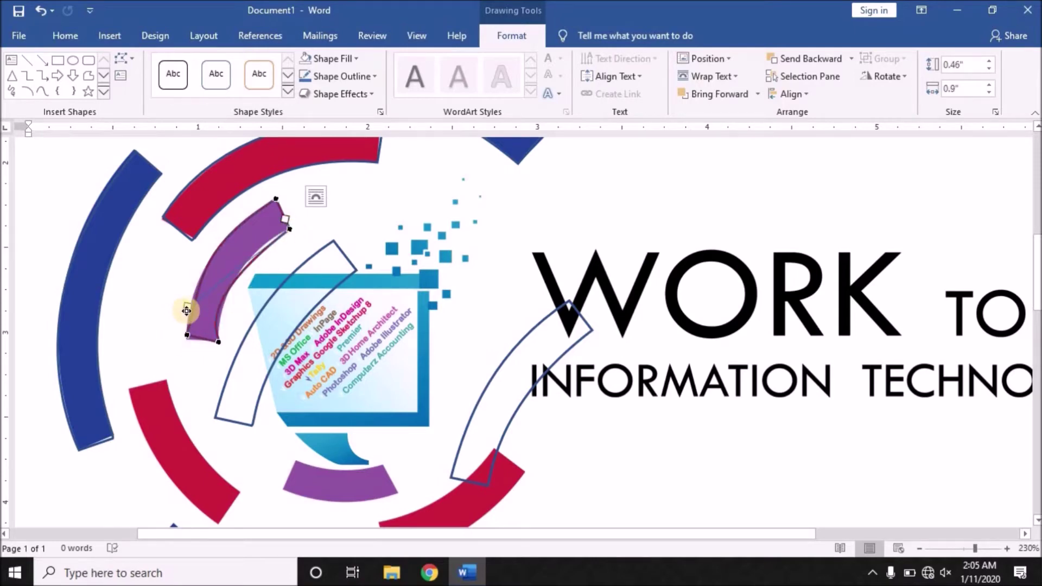
pyautogui.moveTo(186, 305); pyautogui.dragTo(225, 252)
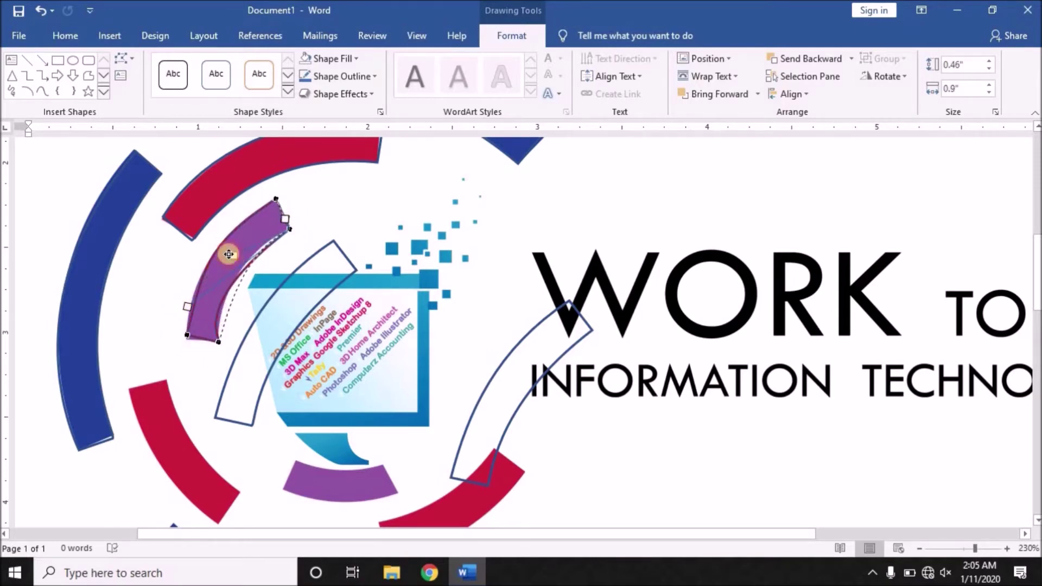
pyautogui.moveTo(222, 253); pyautogui.dragTo(226, 252)
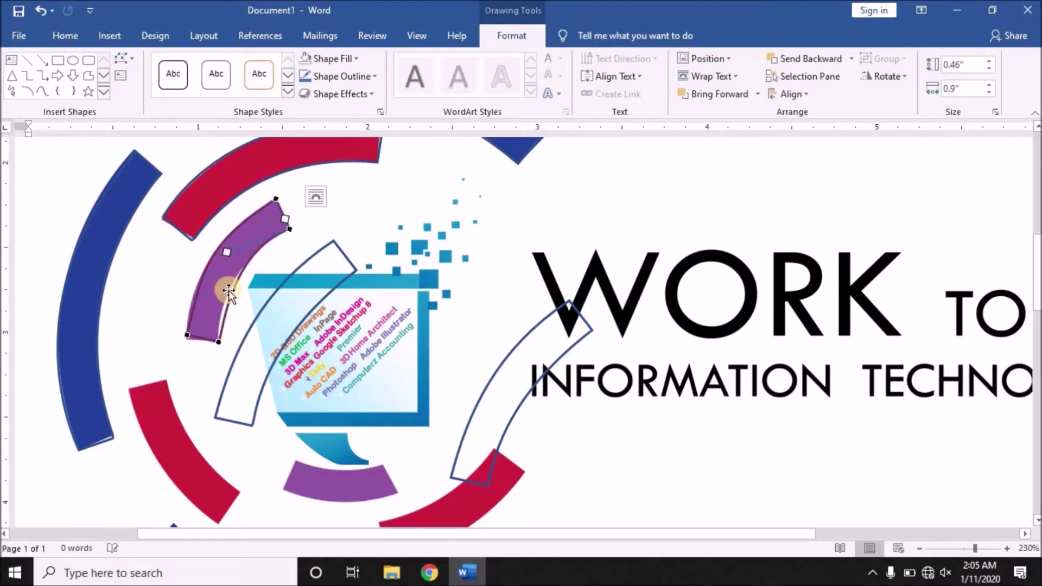
pyautogui.click(222, 342)
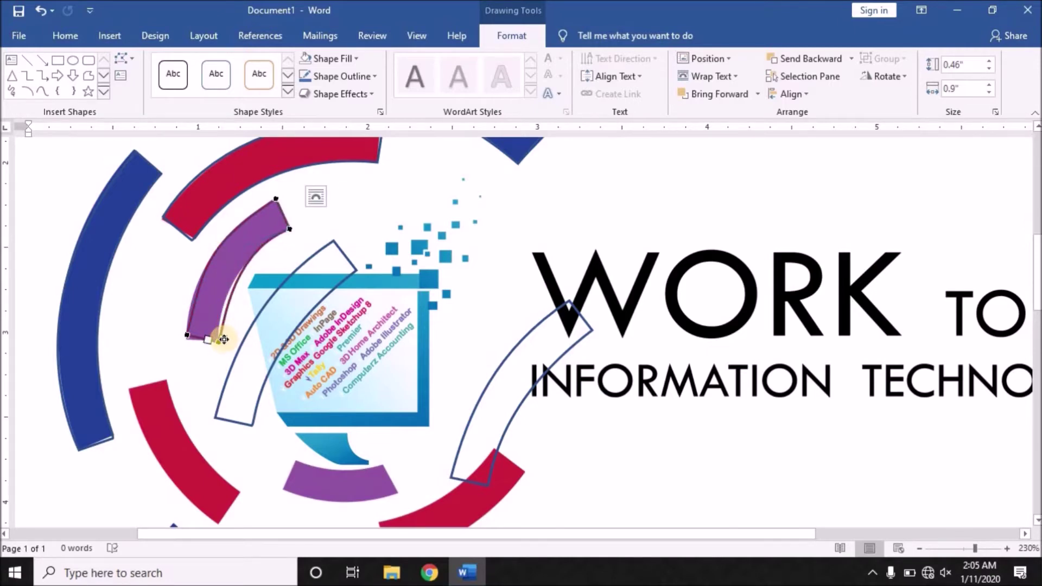
pyautogui.moveTo(224, 339); pyautogui.dragTo(218, 327)
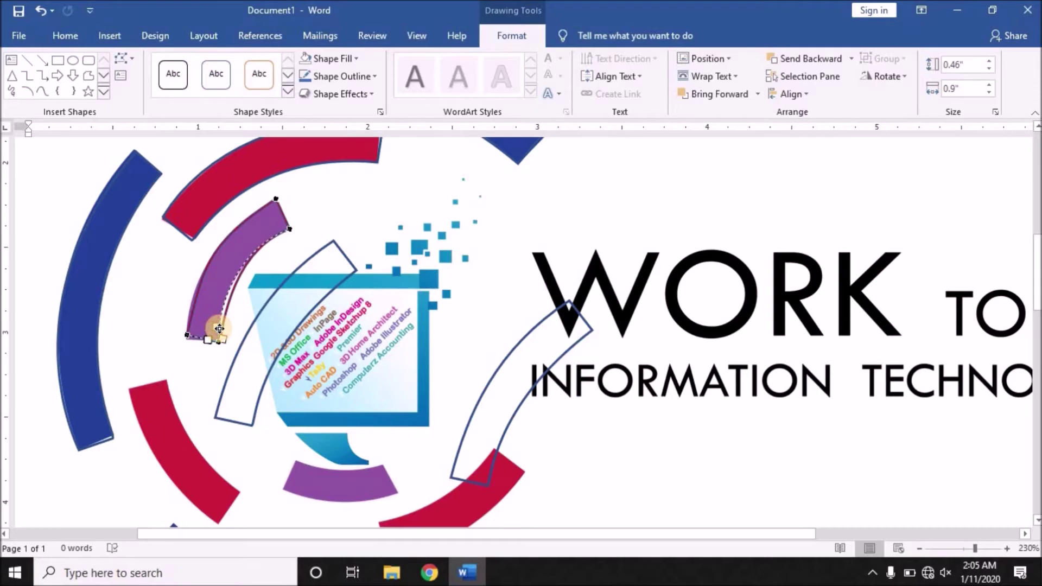
pyautogui.moveTo(219, 329); pyautogui.dragTo(218, 328)
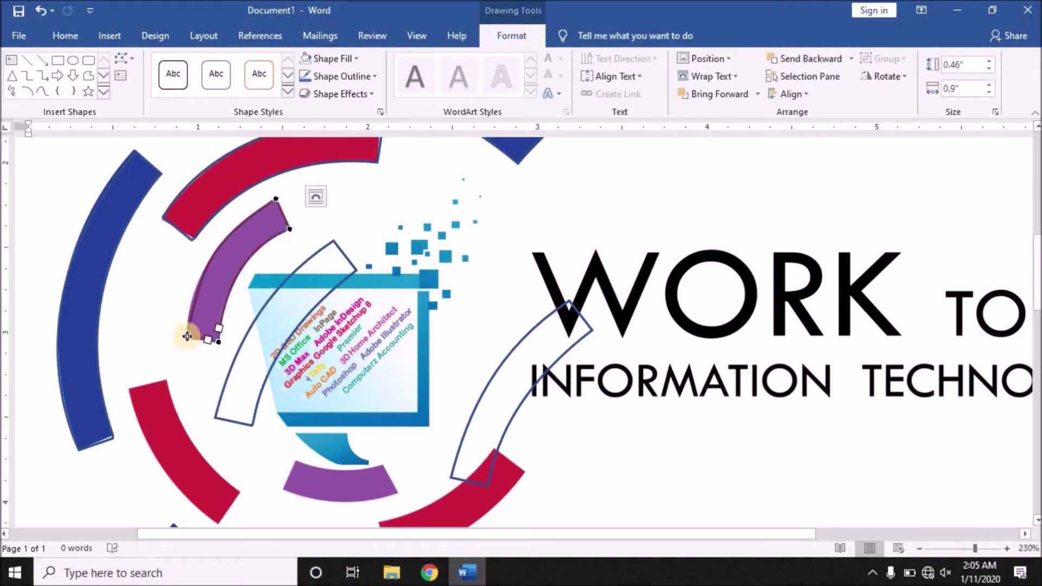
pyautogui.moveTo(187, 336); pyautogui.dragTo(188, 341)
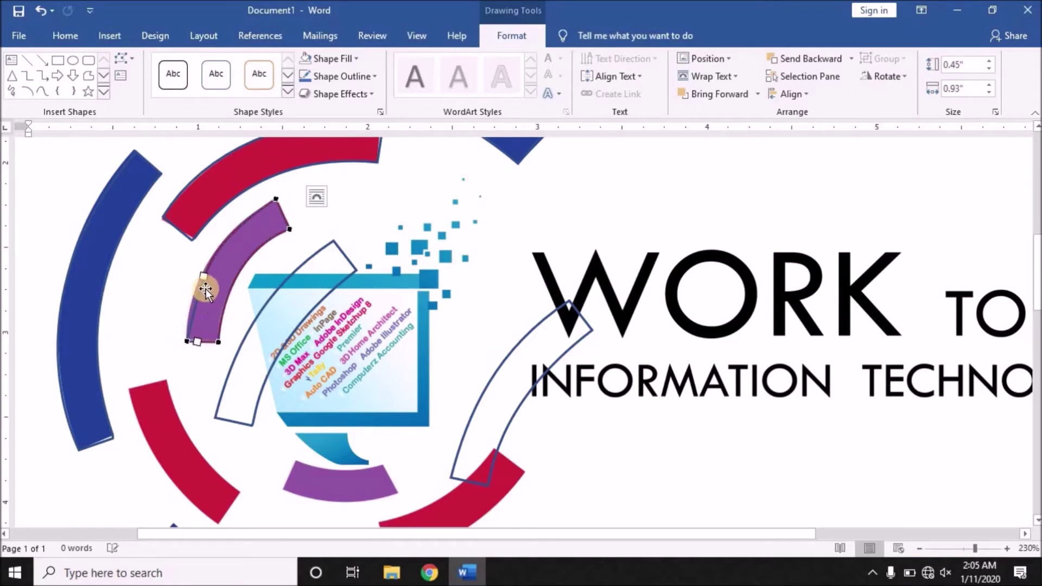
pyautogui.moveTo(206, 276); pyautogui.dragTo(189, 291)
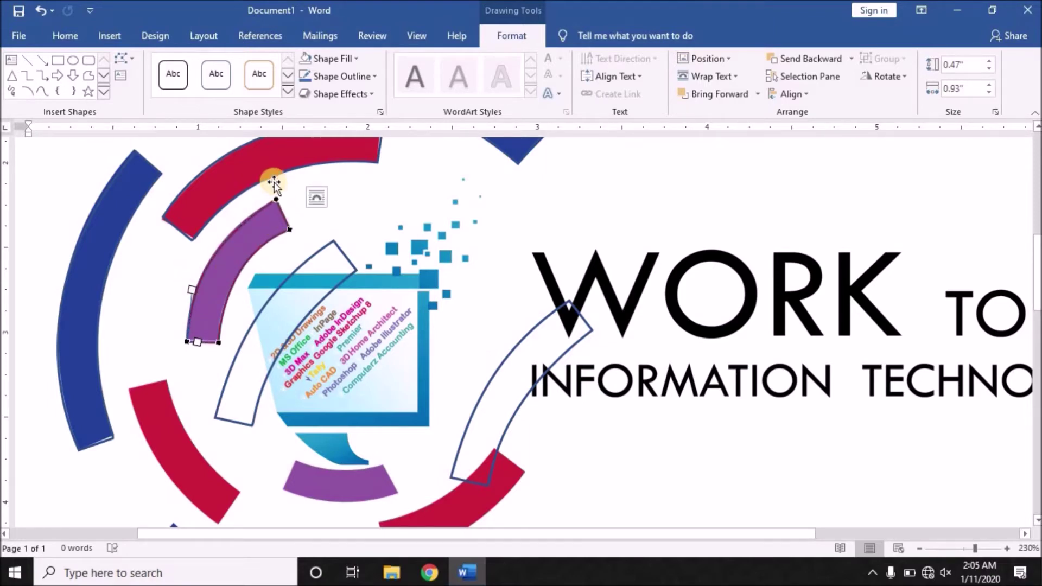
pyautogui.moveTo(277, 198)
pyautogui.mouseDown()
pyautogui.moveTo(208, 249)
pyautogui.moveTo(206, 237)
pyautogui.mouseUp()
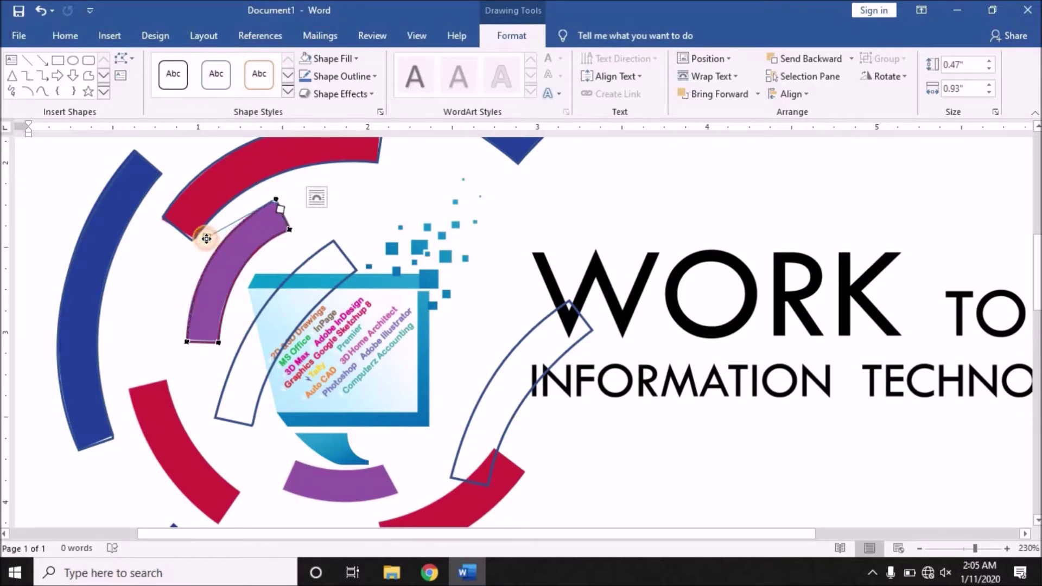
pyautogui.click(559, 361)
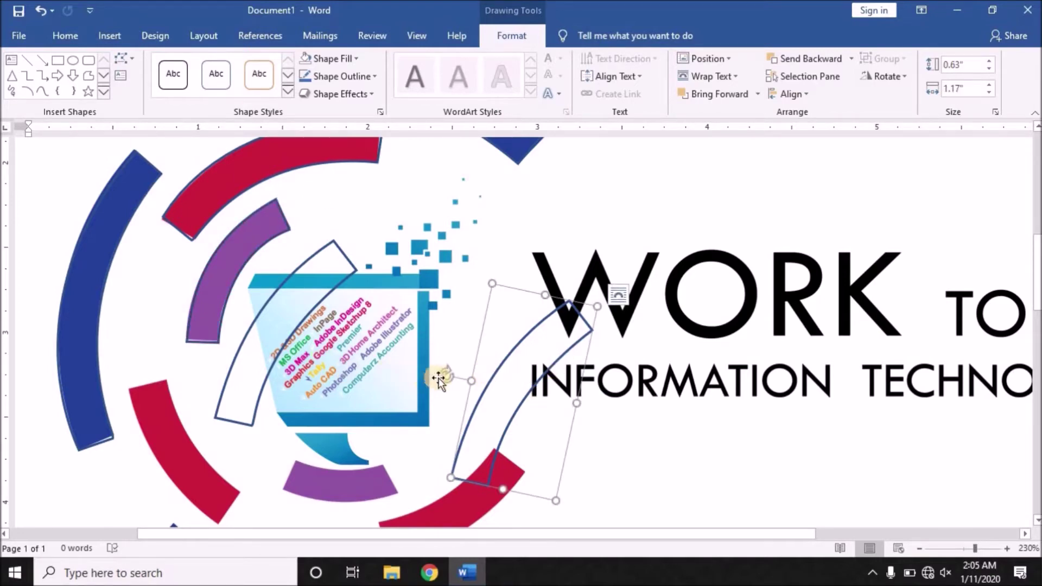
# Step: Move and rotate the outline so it lies over the logo's lower-right red arc
pyautogui.moveTo(444, 376); pyautogui.dragTo(586, 408)
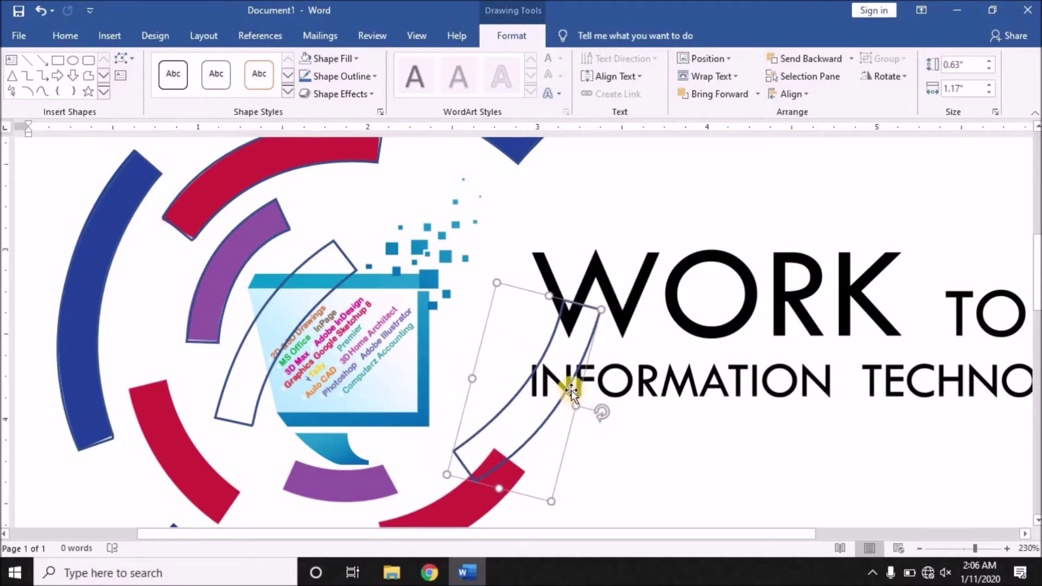
pyautogui.scroll(-3, 568, 388)
pyautogui.hotkey('ctrl', 'z')
pyautogui.press('Left')
pyautogui.press('Left')
pyautogui.press('Left')
pyautogui.press('Left')
pyautogui.press('Left')
pyautogui.press('Left')
pyautogui.press('Left')
pyautogui.press('Left')
pyautogui.hotkey('ctrl', 'Right')
pyautogui.hotkey('ctrl', 'Right')
pyautogui.hotkey('ctrl', 'Down')
pyautogui.press('Right')
pyautogui.press('Right')
pyautogui.press('Right')
pyautogui.press('Right')
pyautogui.press('Right')
pyautogui.press('Right')
pyautogui.hotkey('ctrl', 'Left')
pyautogui.hotkey('ctrl', 'Left')
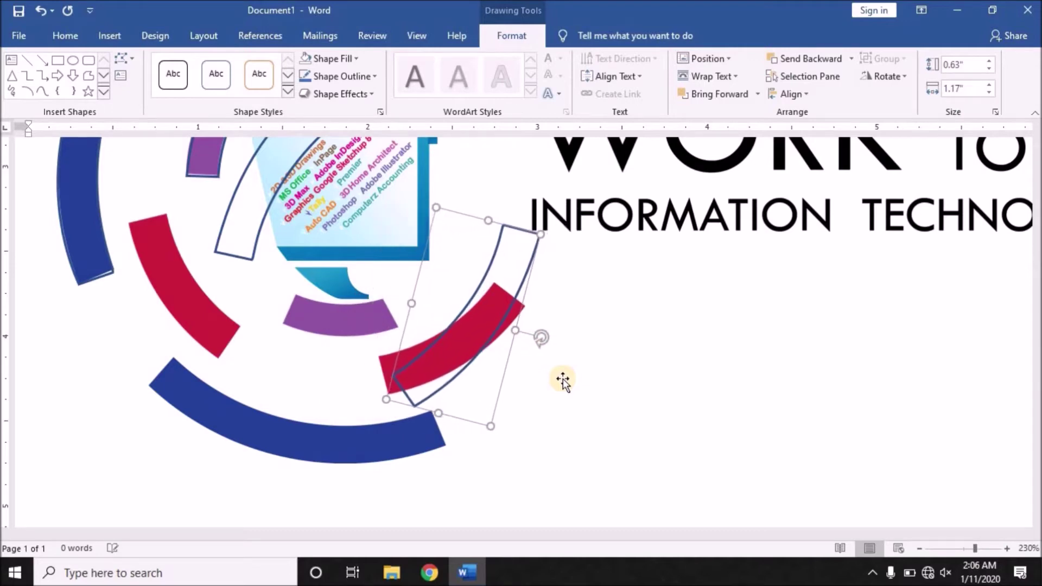
pyautogui.hotkey('ctrl', 'Left')
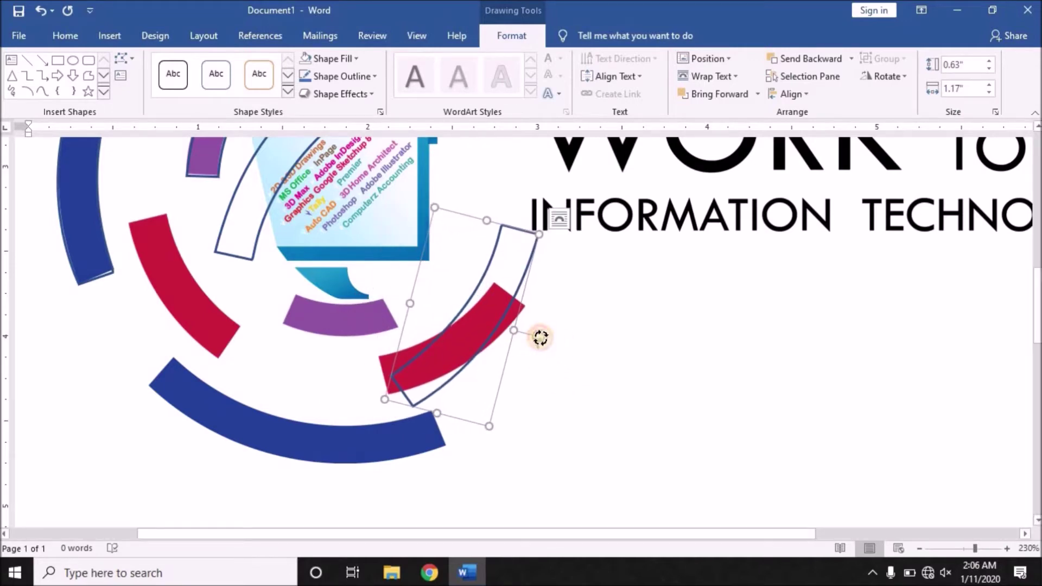
pyautogui.moveTo(540, 337); pyautogui.dragTo(534, 355)
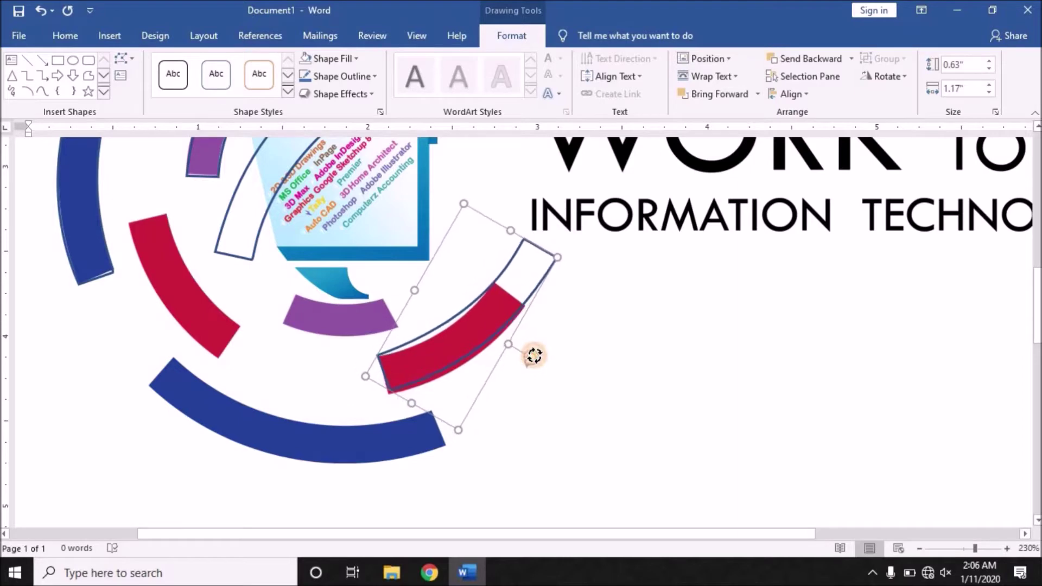
pyautogui.moveTo(535, 355); pyautogui.dragTo(533, 354)
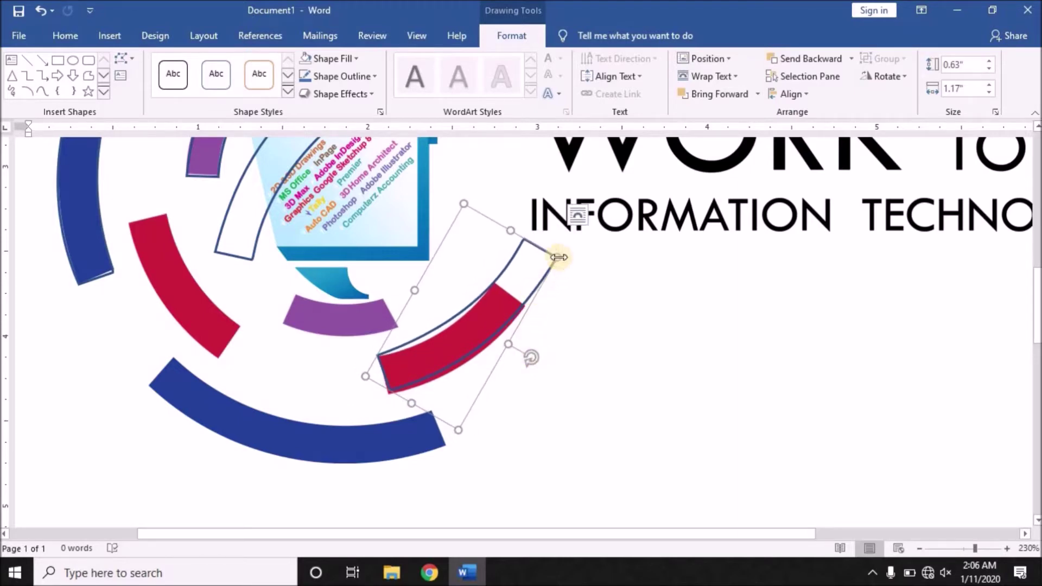
# Step: Turn on Edit Points and move the outline's corners onto the red arc's corners
pyautogui.click(124, 58)
pyautogui.click(160, 97)
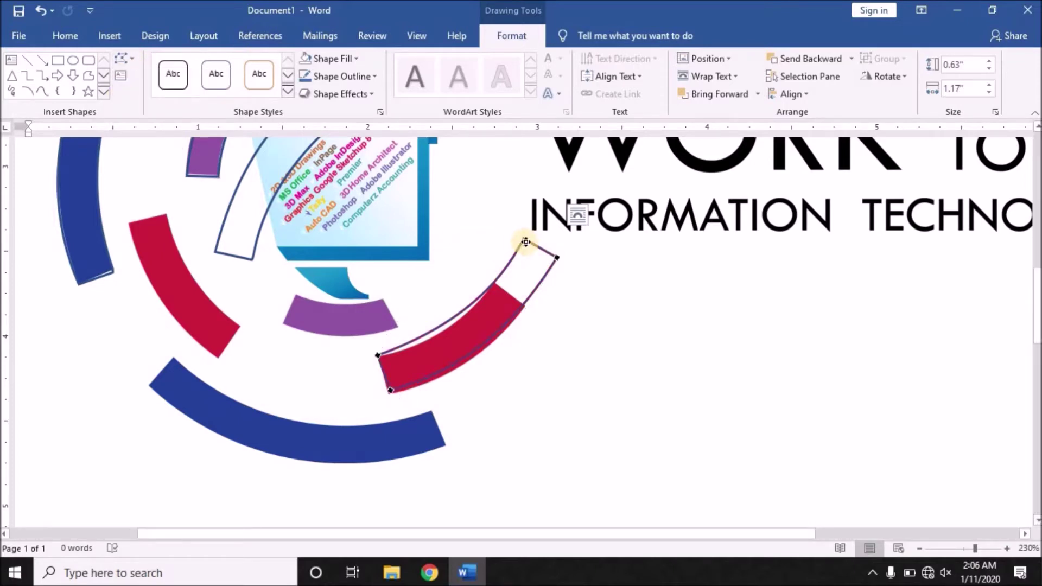
pyautogui.moveTo(527, 237); pyautogui.dragTo(492, 286)
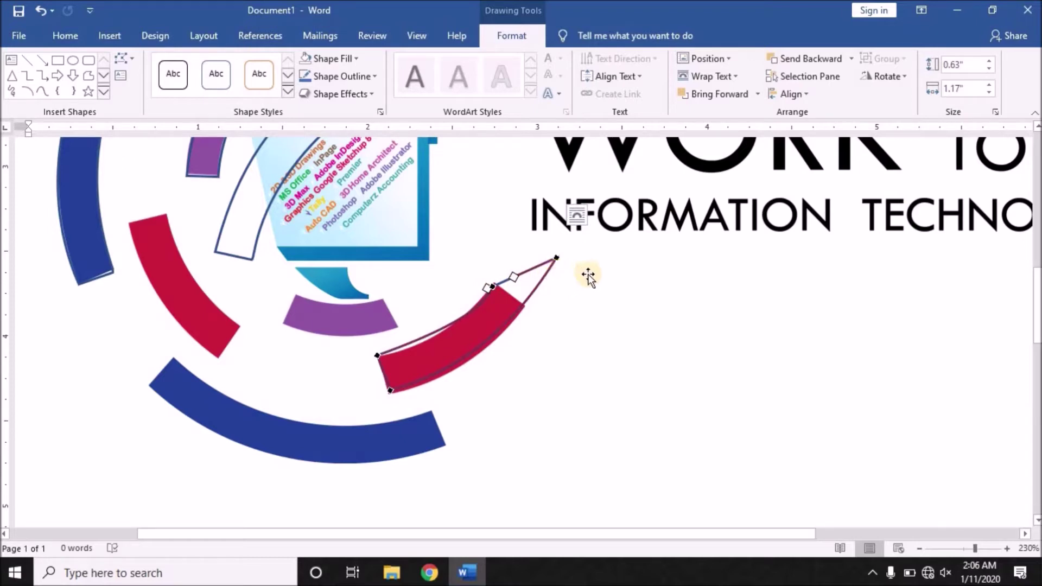
pyautogui.moveTo(556, 257)
pyautogui.mouseDown()
pyautogui.moveTo(525, 308)
pyautogui.moveTo(497, 290)
pyautogui.mouseUp()
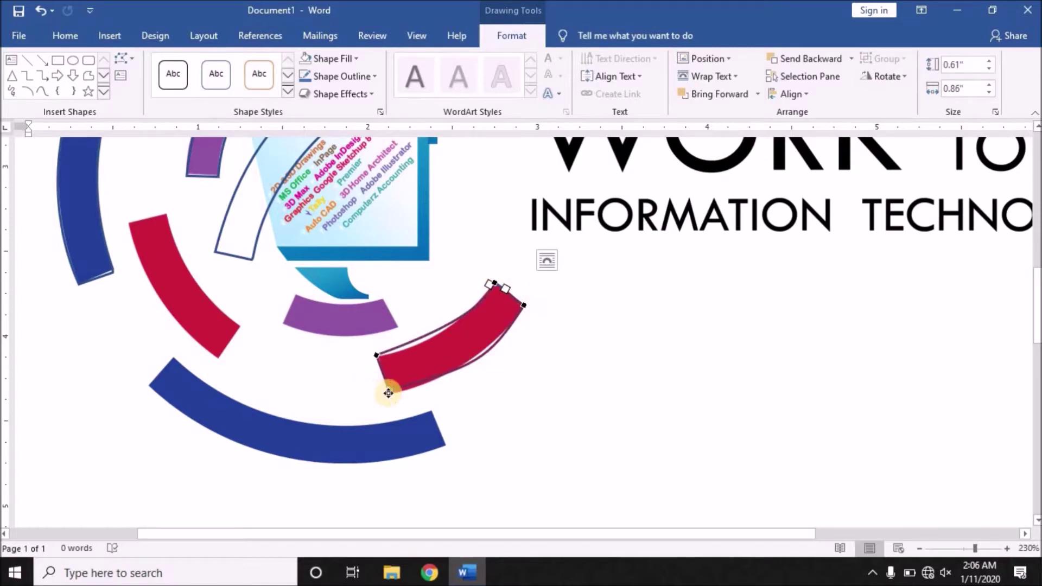
pyautogui.moveTo(390, 391); pyautogui.dragTo(389, 396)
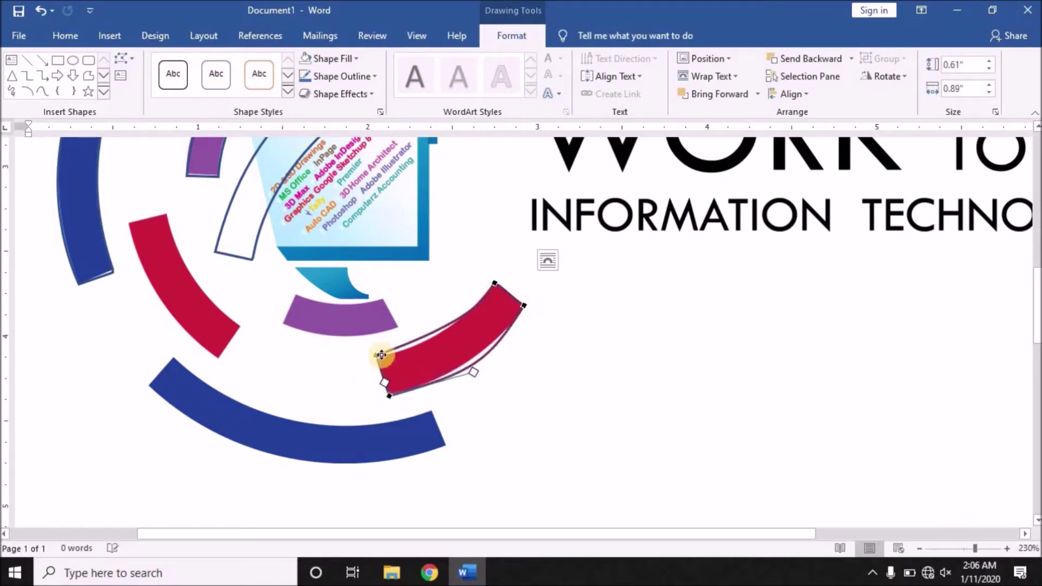
pyautogui.moveTo(377, 356); pyautogui.dragTo(381, 359)
pyautogui.moveTo(501, 316); pyautogui.dragTo(487, 317)
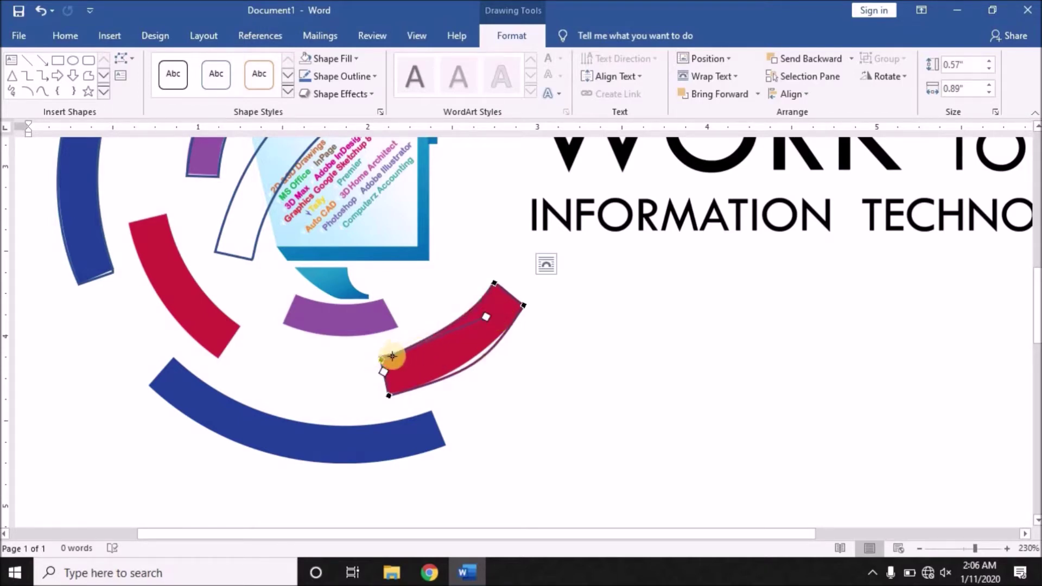
pyautogui.moveTo(380, 355); pyautogui.dragTo(379, 357)
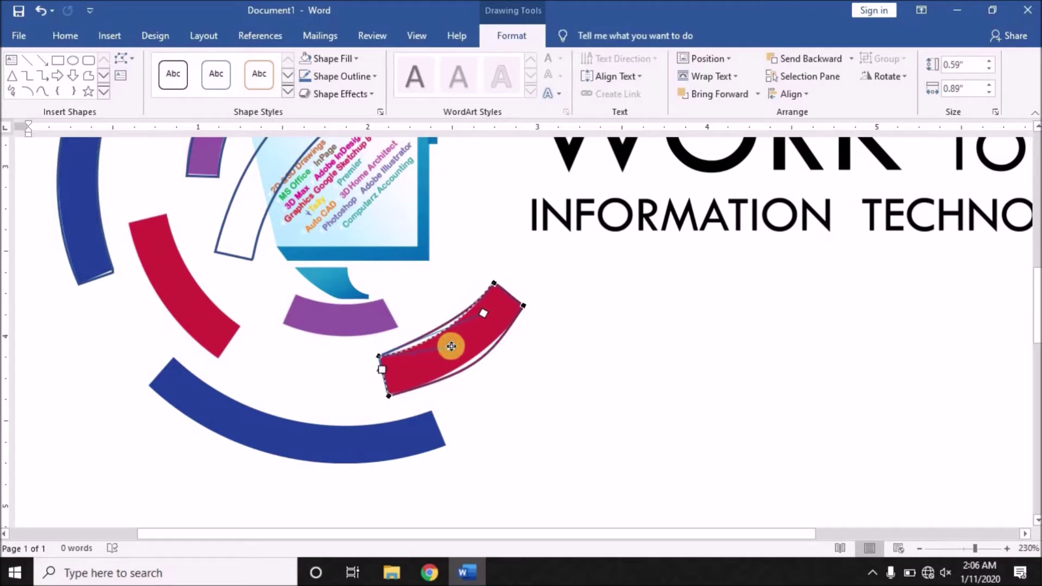
# Step: Bend the outline's lower edge to follow the red arc's curve
pyautogui.click(451, 346)
pyautogui.click(527, 305)
pyautogui.moveTo(517, 306)
pyautogui.mouseDown()
pyautogui.moveTo(497, 365)
pyautogui.moveTo(486, 354)
pyautogui.mouseUp()
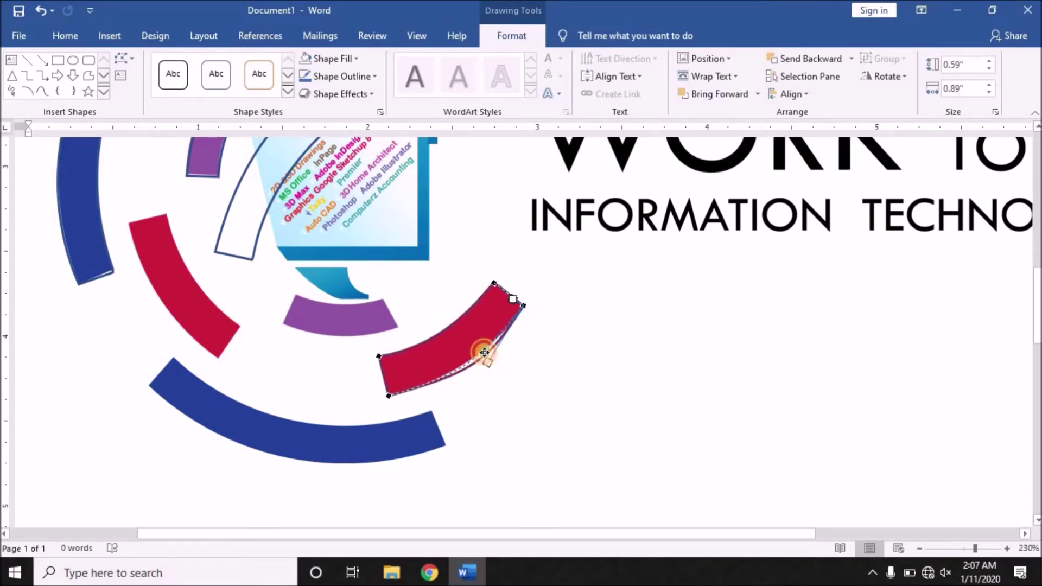
pyautogui.moveTo(481, 356); pyautogui.dragTo(485, 350)
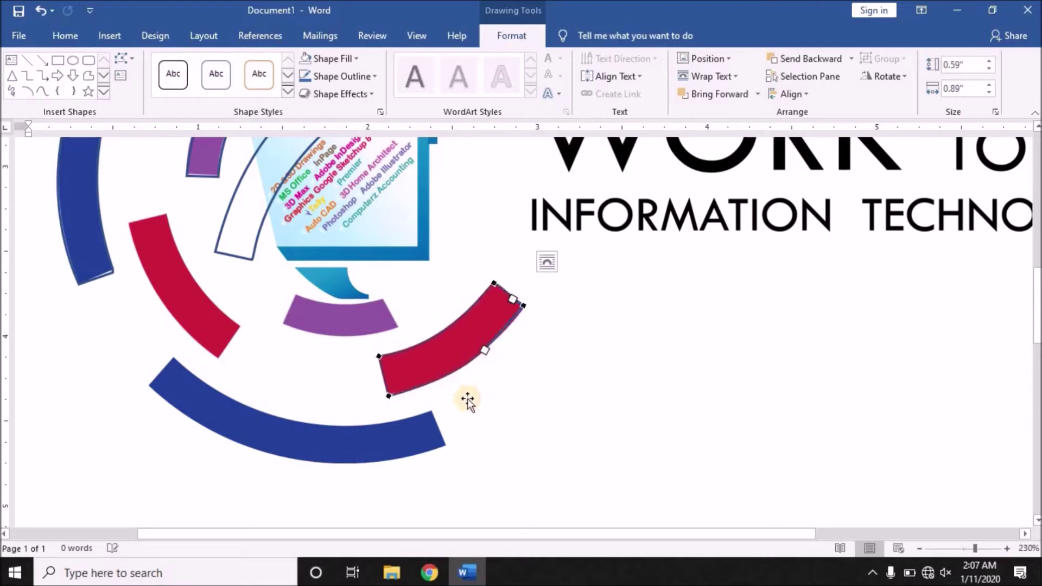
pyautogui.moveTo(525, 310); pyautogui.dragTo(525, 311)
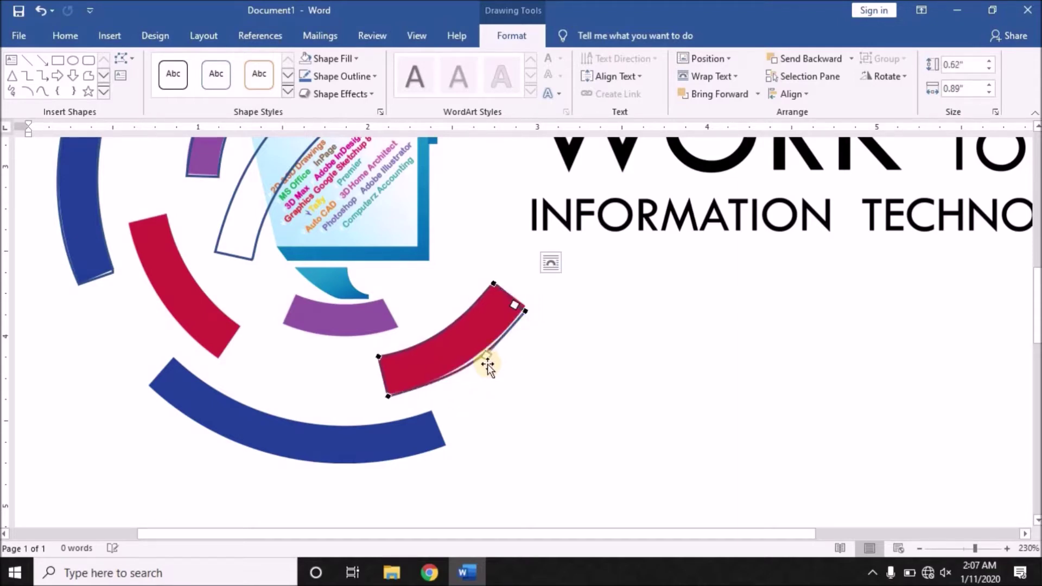
pyautogui.moveTo(487, 355); pyautogui.dragTo(484, 351)
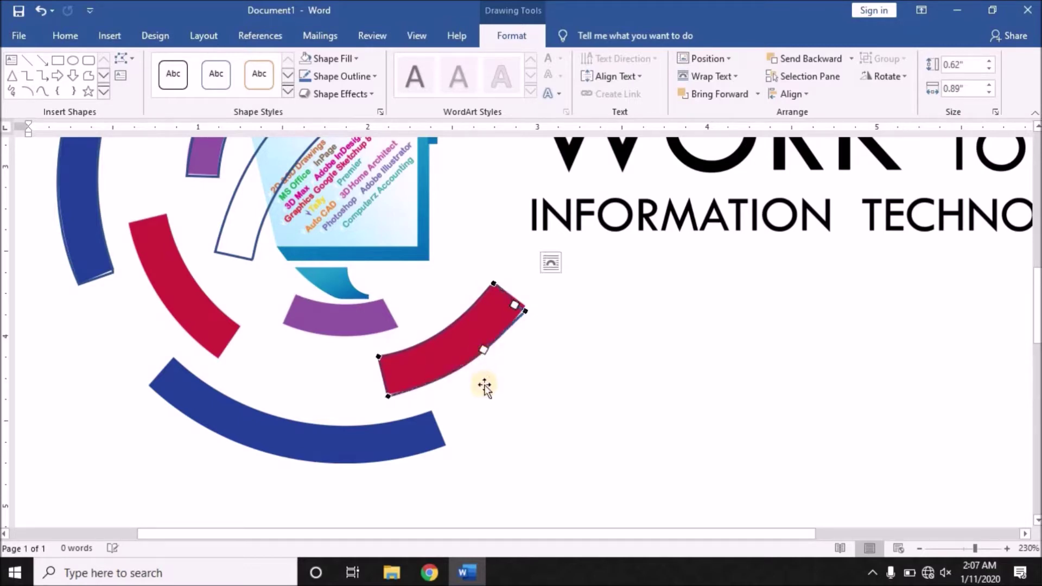
pyautogui.scroll(2, 531, 316)
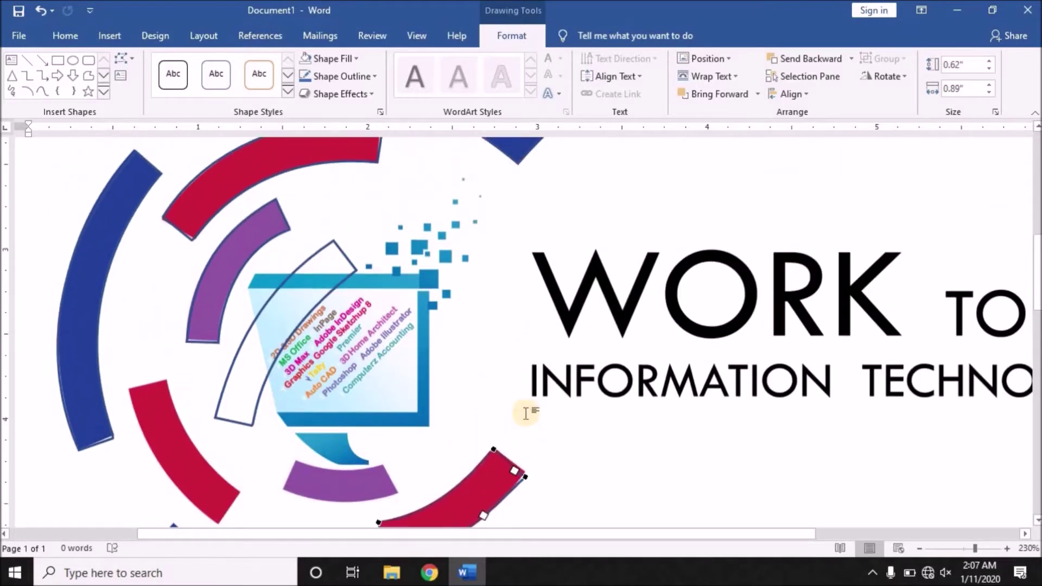
# Step: Adjust the red arc's corner and curve its lower edge
pyautogui.scroll(-4, 523, 414)
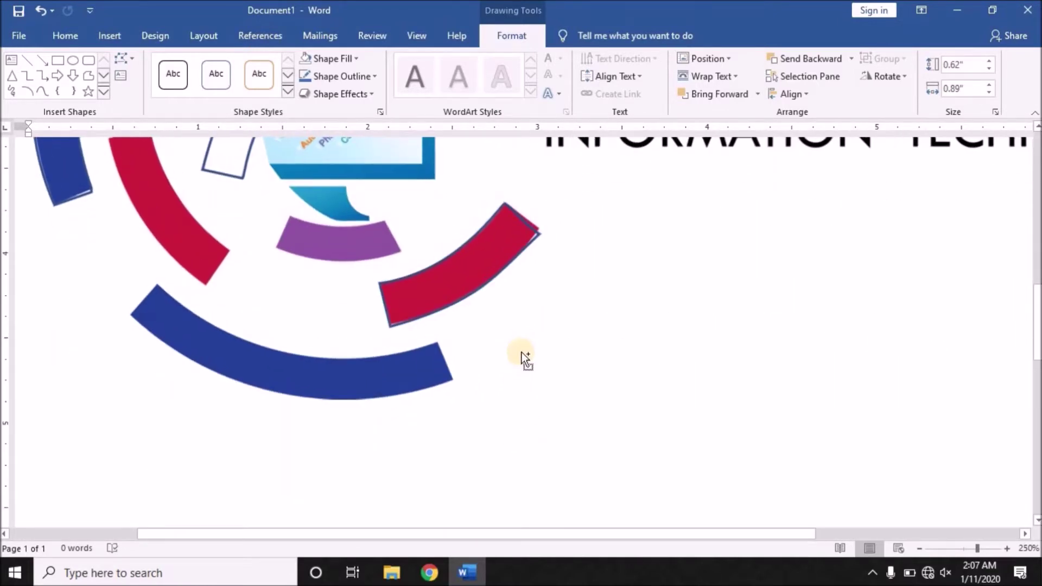
pyautogui.keyDown('ctrl'); pyautogui.scroll(8, 532, 260); pyautogui.keyUp('ctrl')
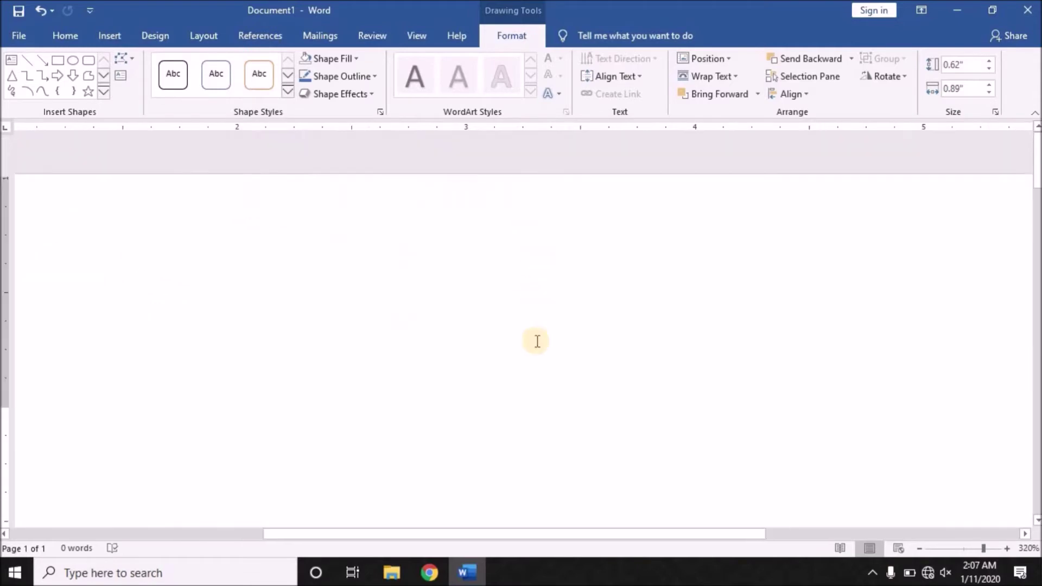
pyautogui.keyDown('ctrl'); pyautogui.scroll(1, 537, 394); pyautogui.keyUp('ctrl')
pyautogui.scroll(5, 537, 394)
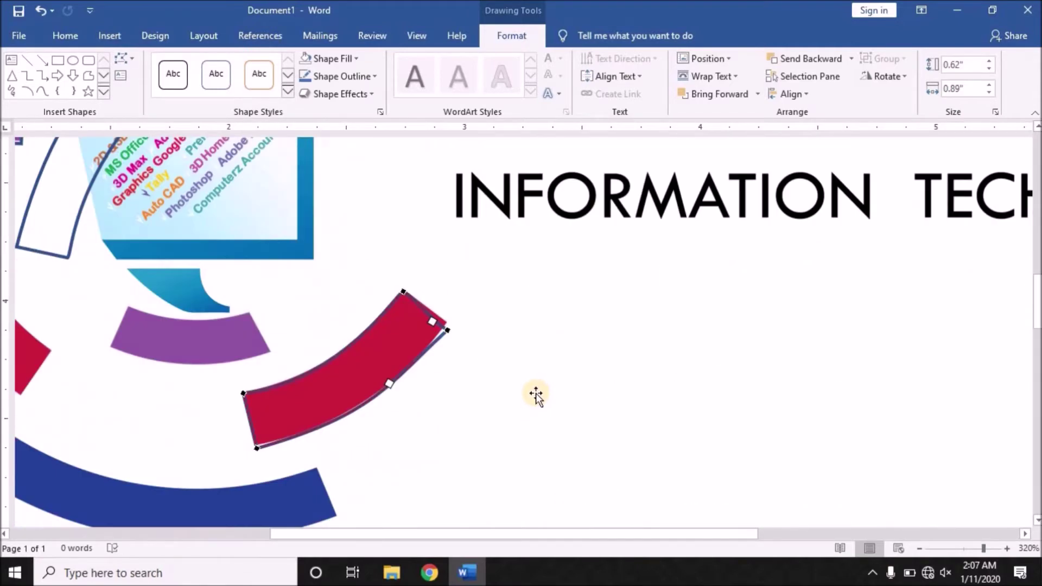
pyautogui.scroll(-1, 459, 296)
pyautogui.moveTo(451, 266); pyautogui.dragTo(448, 264)
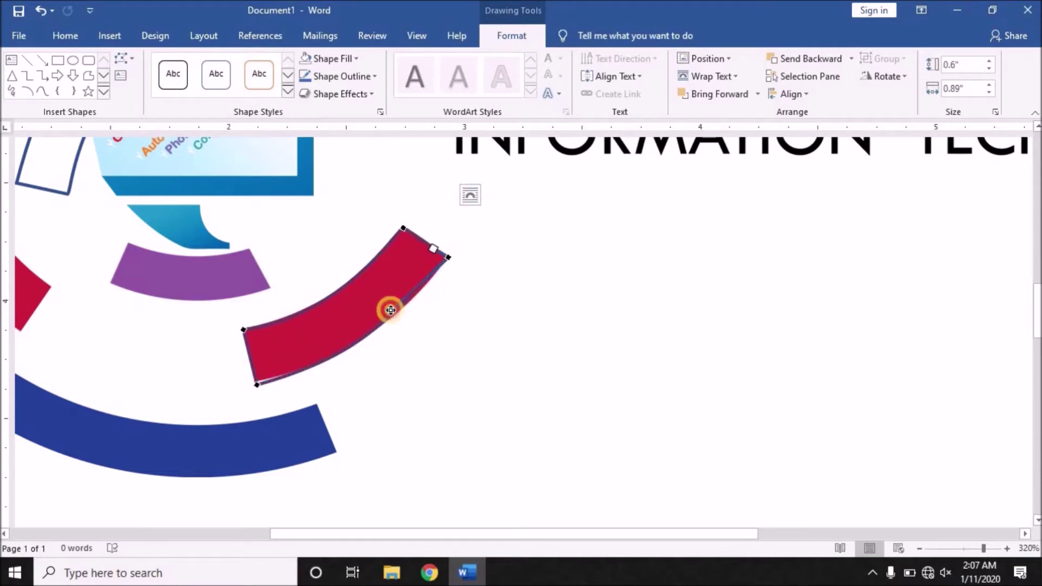
pyautogui.moveTo(390, 310); pyautogui.dragTo(397, 311)
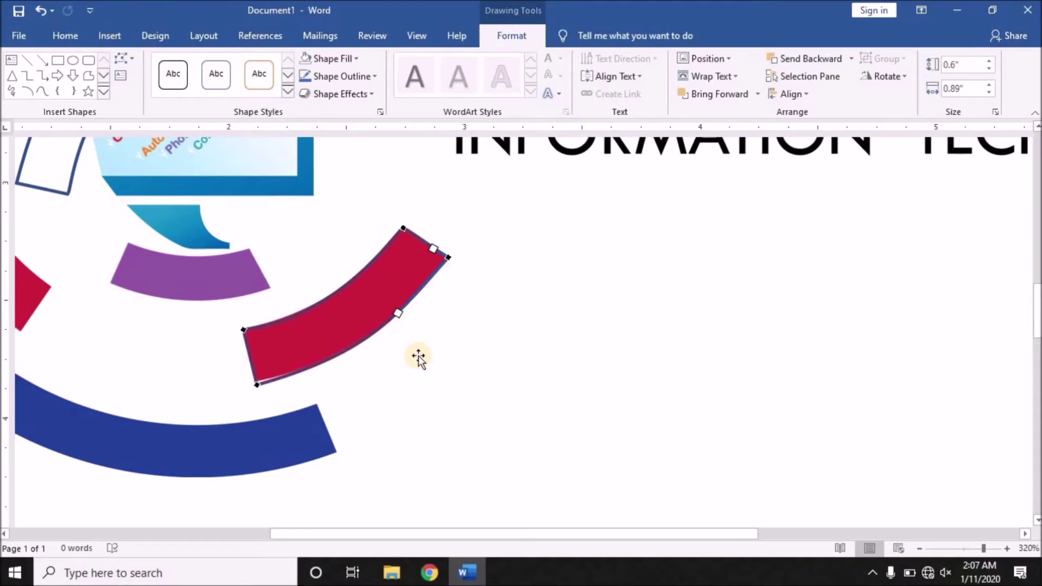
# Step: Zoom out to the whole page and nudge the red arc piece into place on the logo
pyautogui.scroll(5, 418, 358)
pyautogui.scroll(-3, 397, 372)
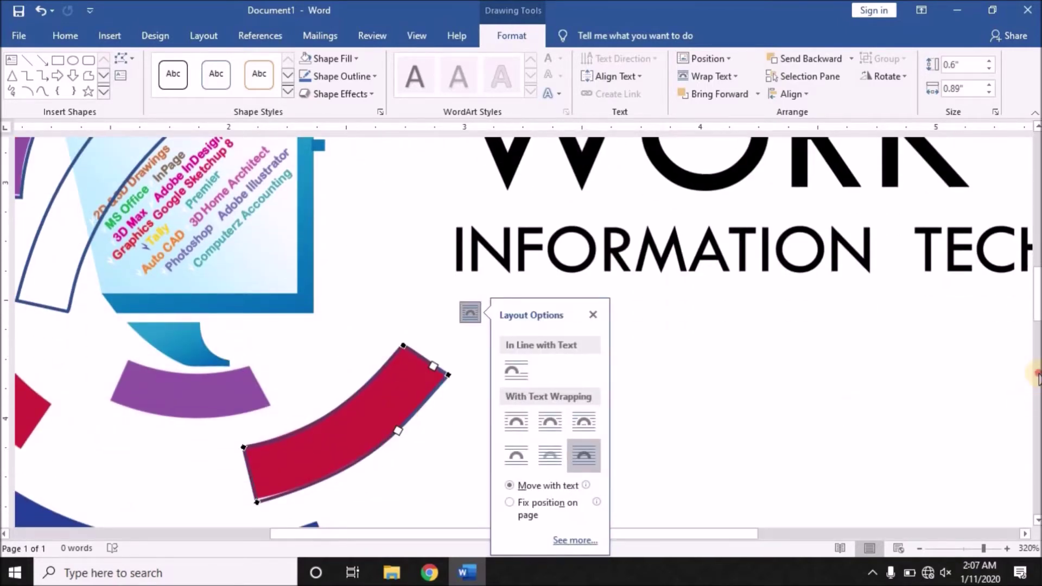
pyautogui.scroll(-5, 628, 375)
pyautogui.scroll(3, 508, 397)
pyautogui.click(508, 396)
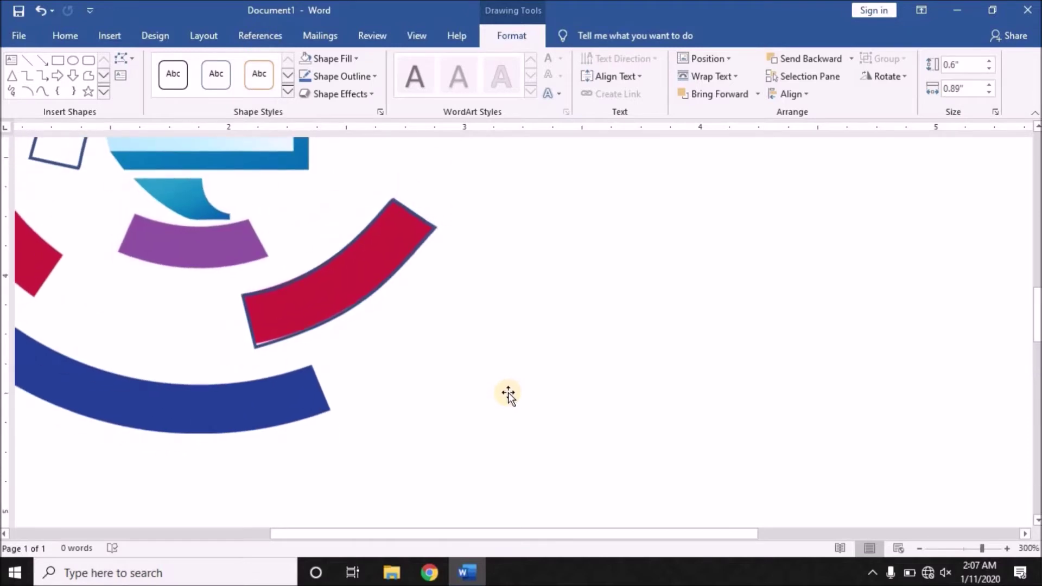
pyautogui.scroll(-2, 509, 392)
pyautogui.scroll(-3, 510, 388)
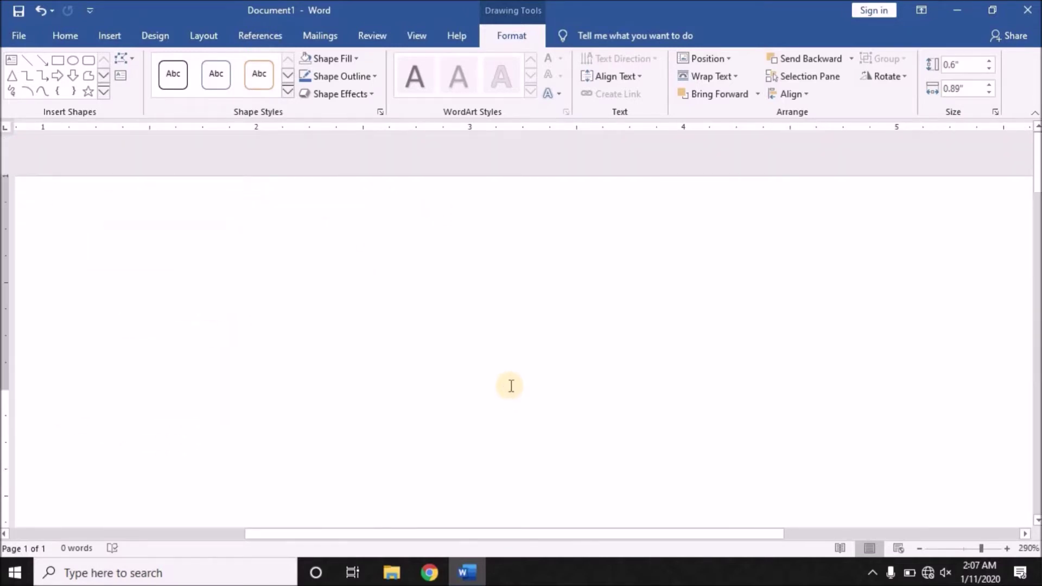
pyautogui.scroll(2, 510, 386)
pyautogui.scroll(-2, 509, 385)
pyautogui.scroll(3, 510, 394)
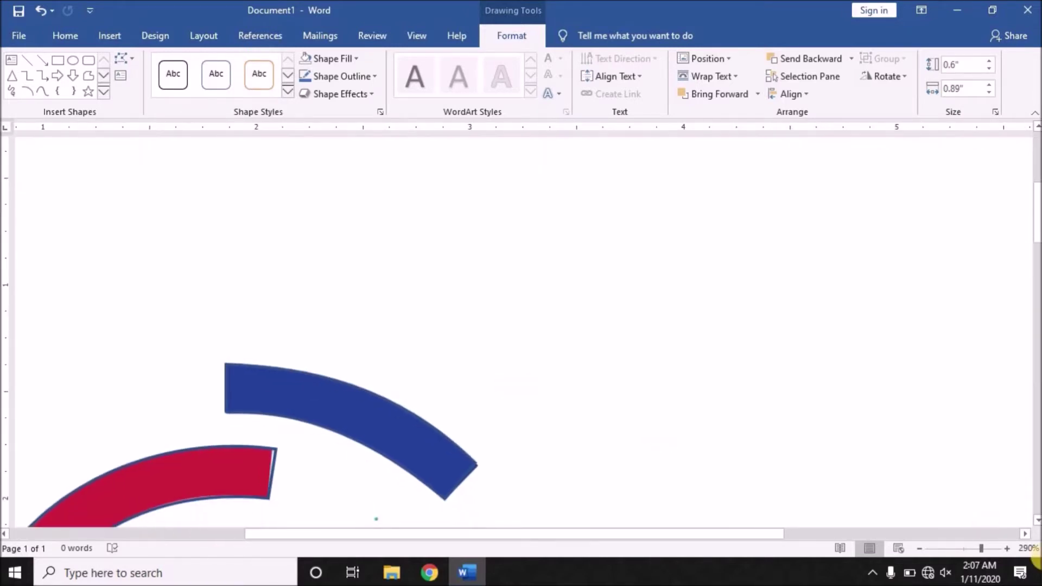
pyautogui.click(955, 549)
pyautogui.moveTo(484, 437); pyautogui.dragTo(484, 436)
pyautogui.click(459, 433)
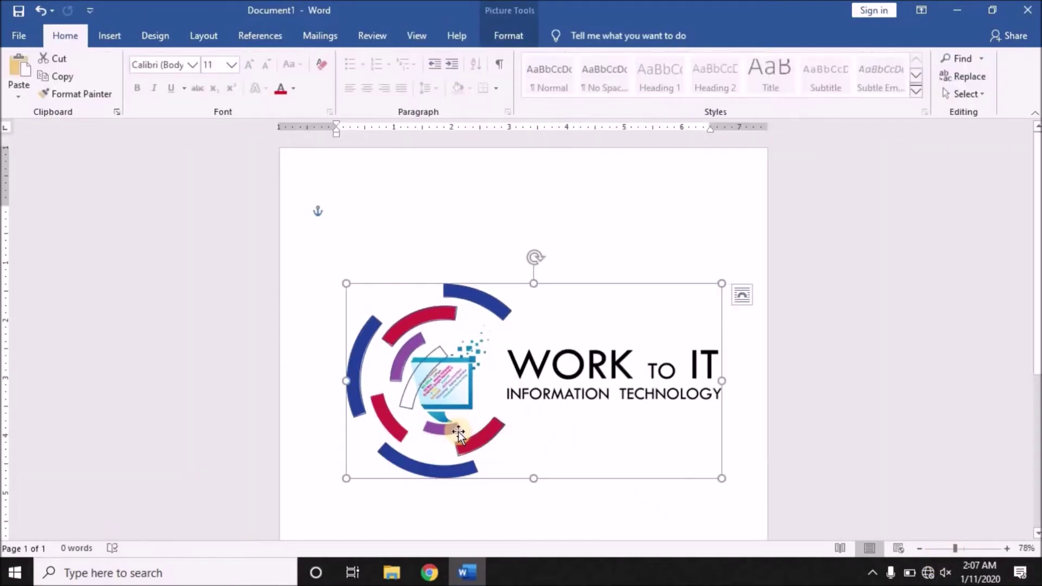
# Step: Rotate a copy of the red arc shape and place it over the logo's left red band
pyautogui.click(468, 439)
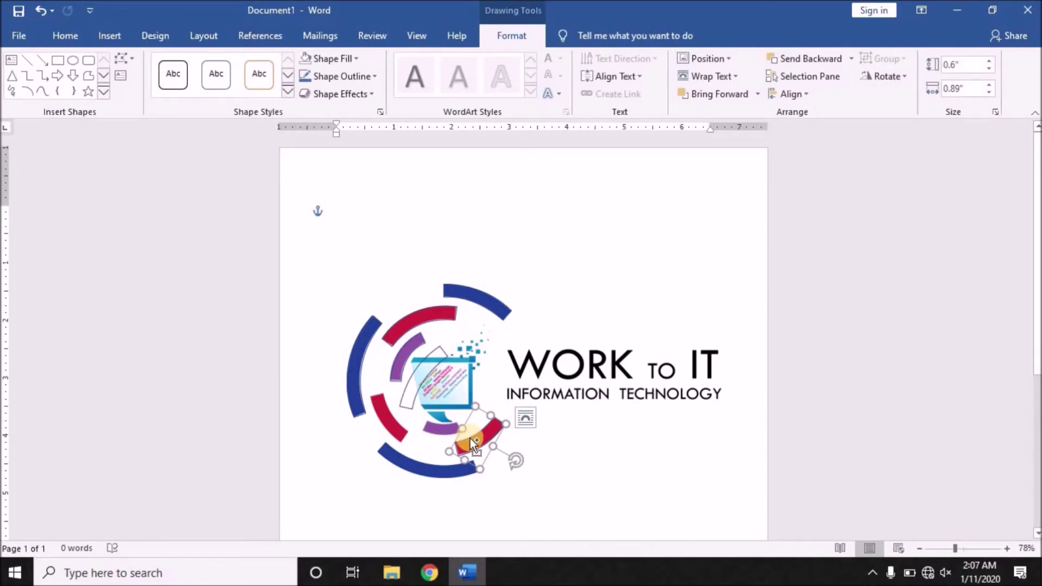
pyautogui.hotkey('ctrl', 'z')
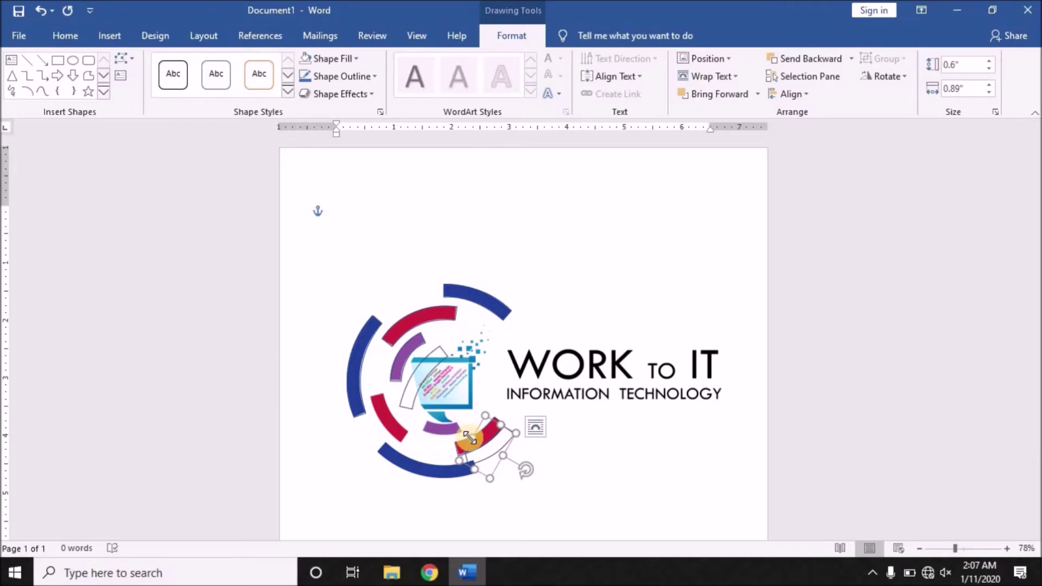
pyautogui.hotkey('ctrl', 'z')
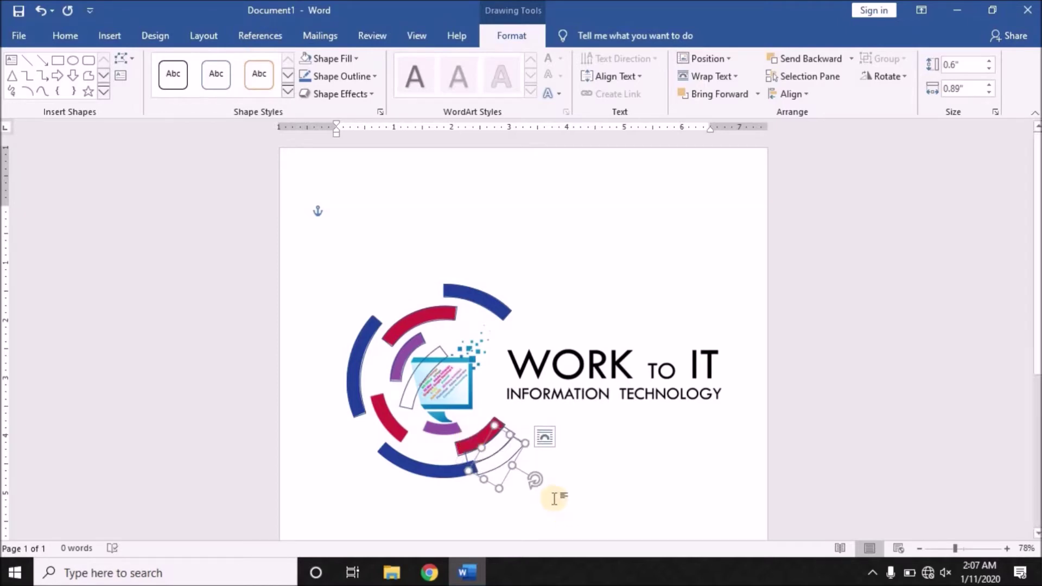
pyautogui.moveTo(534, 481); pyautogui.dragTo(476, 513)
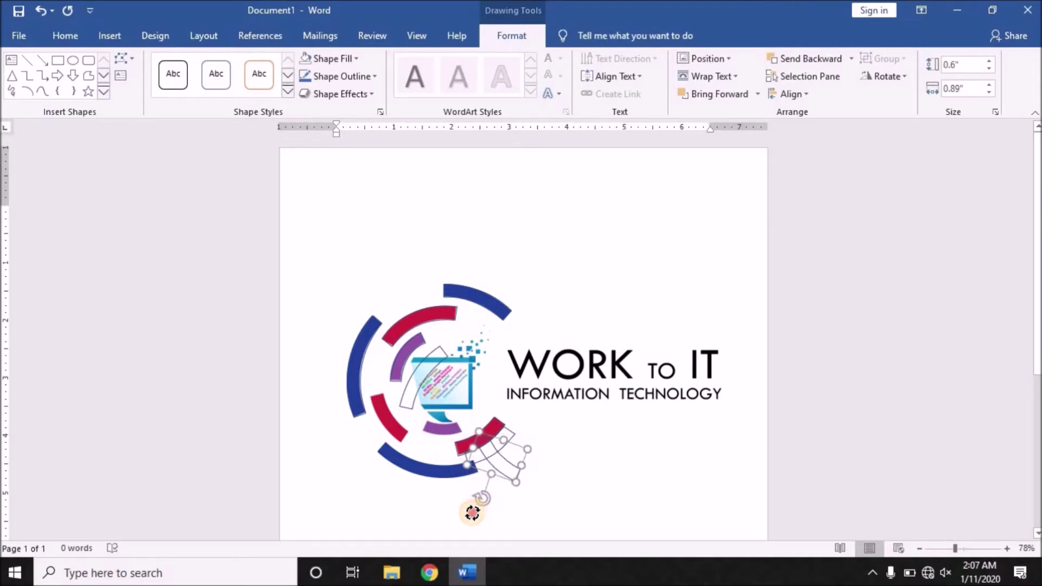
pyautogui.moveTo(476, 512); pyautogui.dragTo(477, 510)
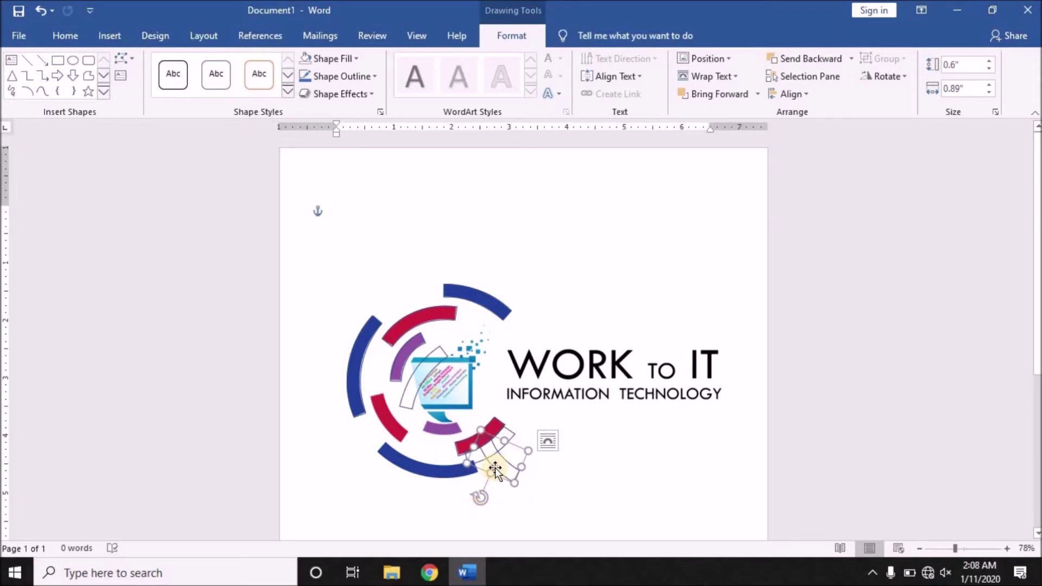
pyautogui.moveTo(495, 470); pyautogui.dragTo(388, 426)
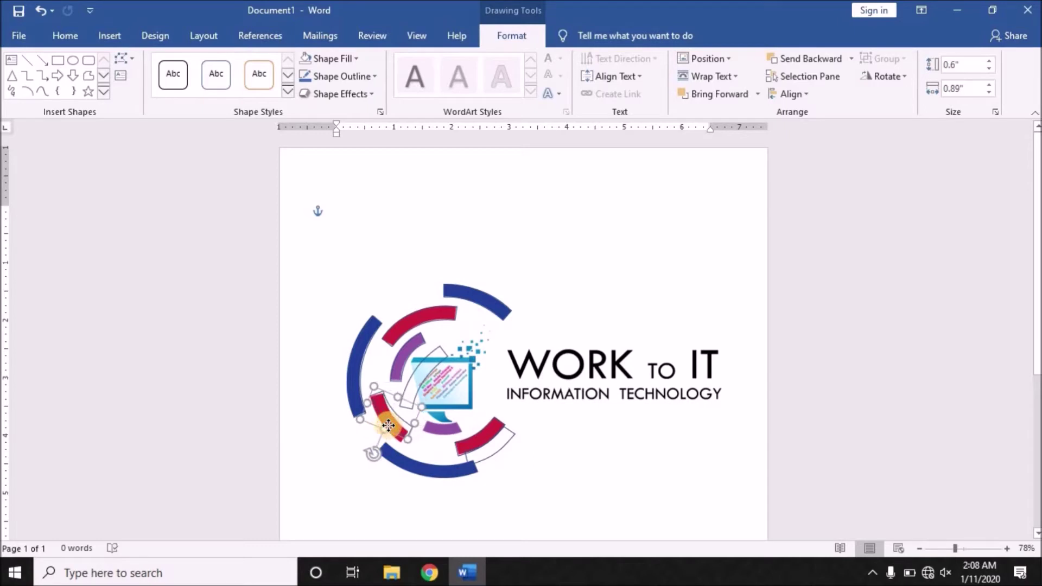
pyautogui.moveTo(389, 426); pyautogui.dragTo(389, 421)
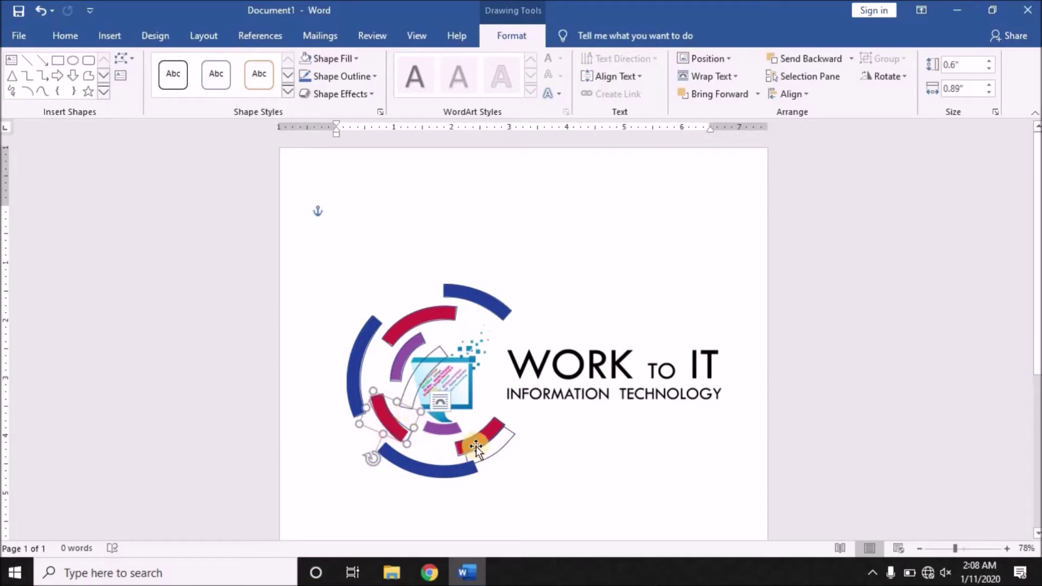
# Step: Rotate another red arc copy onto the purple stand arc below the monitor
pyautogui.click(491, 457)
pyautogui.moveTo(493, 453); pyautogui.dragTo(477, 457)
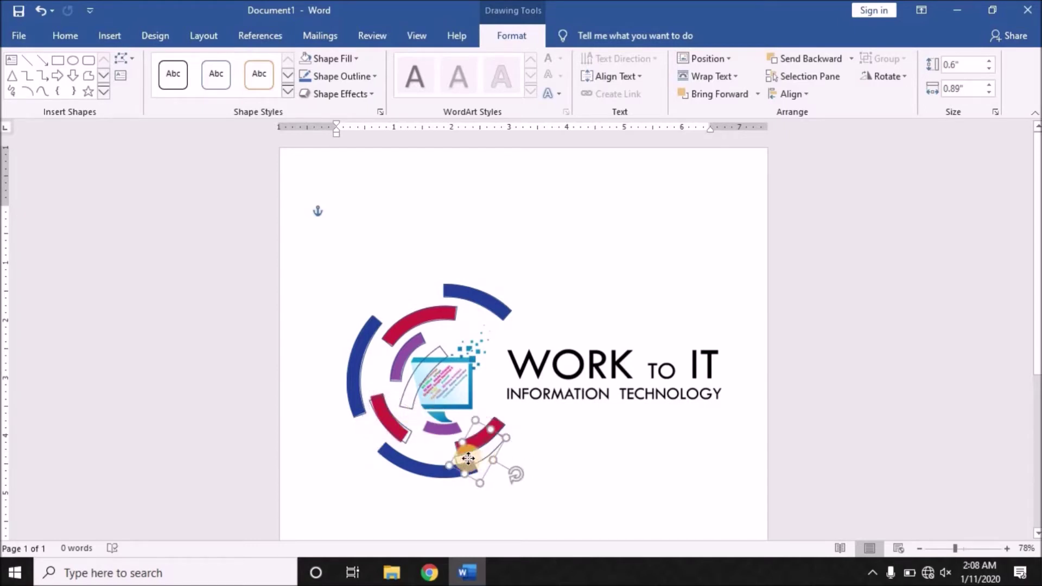
pyautogui.moveTo(479, 455); pyautogui.dragTo(457, 468)
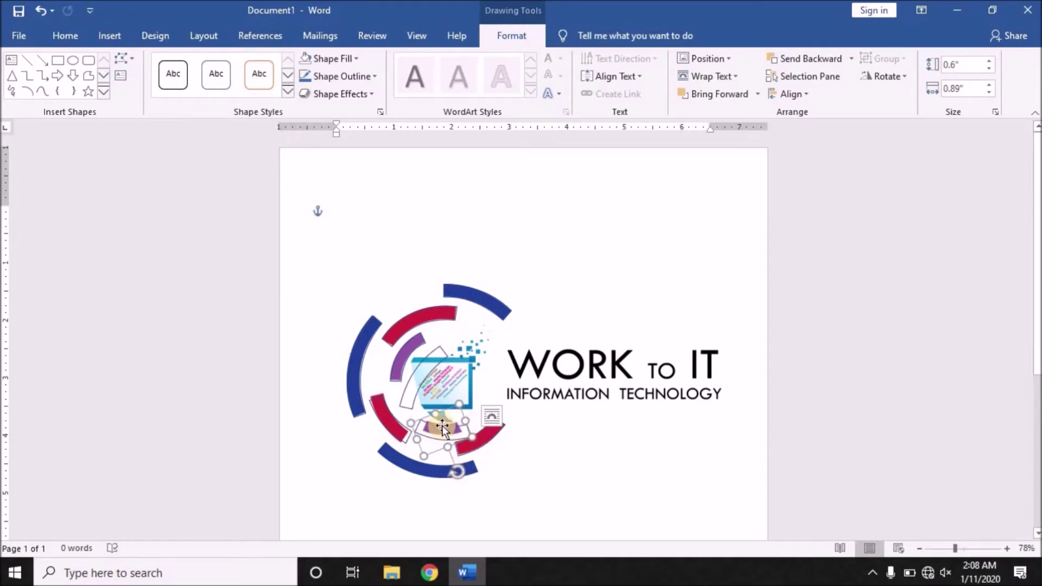
# Step: Turn on Edit Points for the stand outline and move its four vertices onto the purple arc's corners
pyautogui.keyDown('ctrl'); pyautogui.scroll(4, 442, 427); pyautogui.keyUp('ctrl')
pyautogui.keyDown('ctrl'); pyautogui.scroll(1, 401, 440); pyautogui.keyUp('ctrl')
pyautogui.keyDown('ctrl'); pyautogui.scroll(2, 363, 451); pyautogui.keyUp('ctrl')
pyautogui.keyDown('ctrl'); pyautogui.scroll(4, 363, 425); pyautogui.keyUp('ctrl')
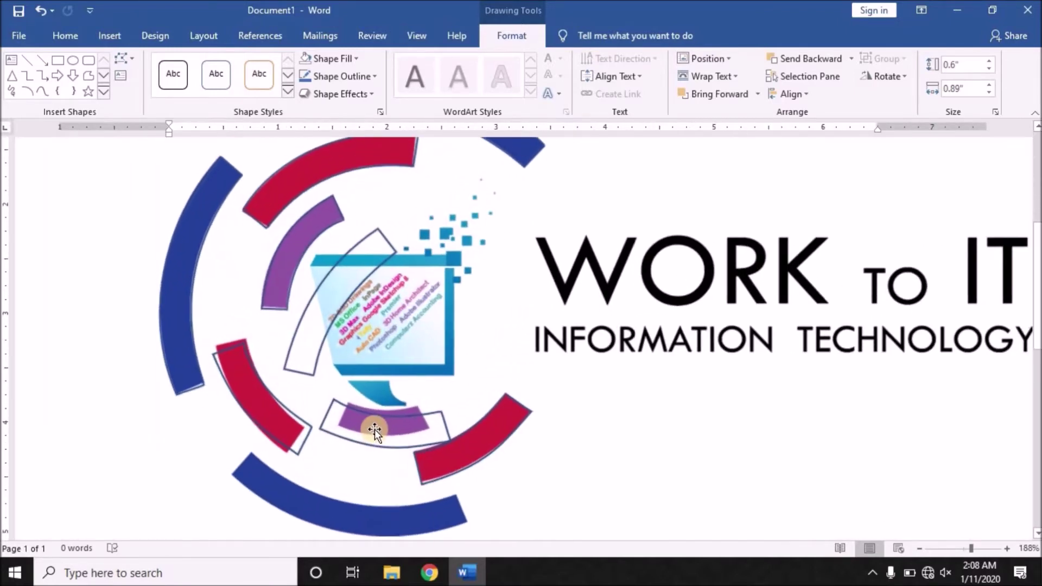
pyautogui.keyDown('ctrl'); pyautogui.scroll(2, 374, 429); pyautogui.keyUp('ctrl')
pyautogui.keyDown('ctrl'); pyautogui.scroll(1, 377, 429); pyautogui.keyUp('ctrl')
pyautogui.keyDown('ctrl'); pyautogui.scroll(2, 384, 411); pyautogui.keyUp('ctrl')
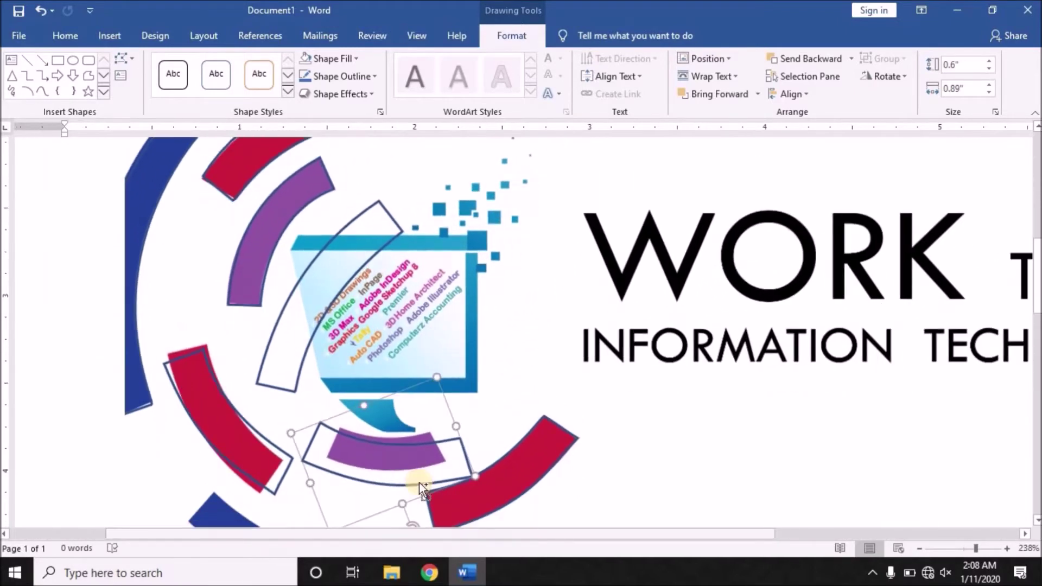
pyautogui.keyDown('ctrl'); pyautogui.scroll(2, 419, 483); pyautogui.keyUp('ctrl')
pyautogui.keyDown('ctrl'); pyautogui.scroll(2, 428, 464); pyautogui.keyUp('ctrl')
pyautogui.keyDown('ctrl'); pyautogui.scroll(2, 435, 448); pyautogui.keyUp('ctrl')
pyautogui.keyDown('ctrl'); pyautogui.scroll(2, 436, 448); pyautogui.keyUp('ctrl')
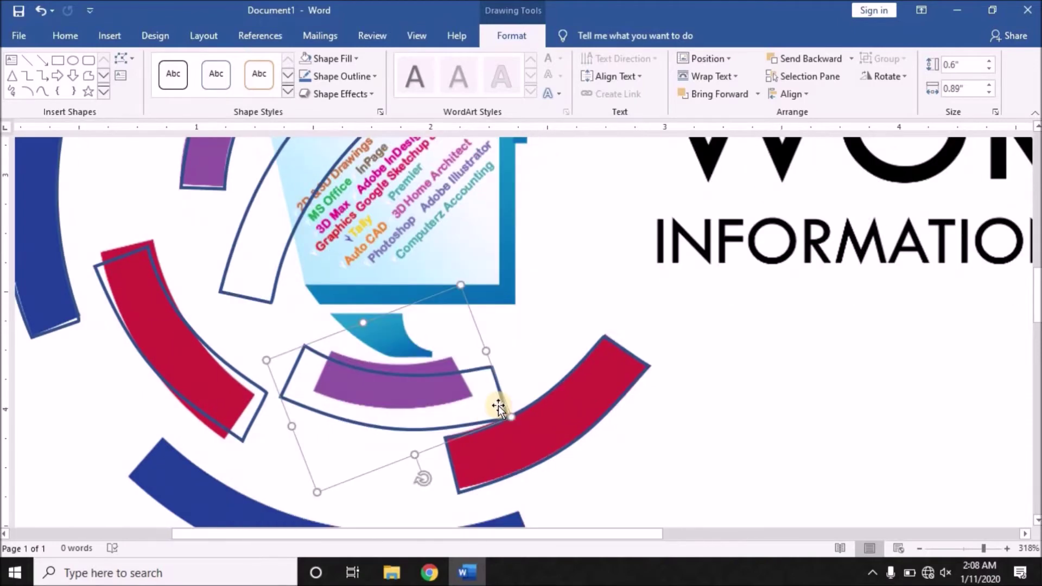
pyautogui.click(126, 58)
pyautogui.click(135, 99)
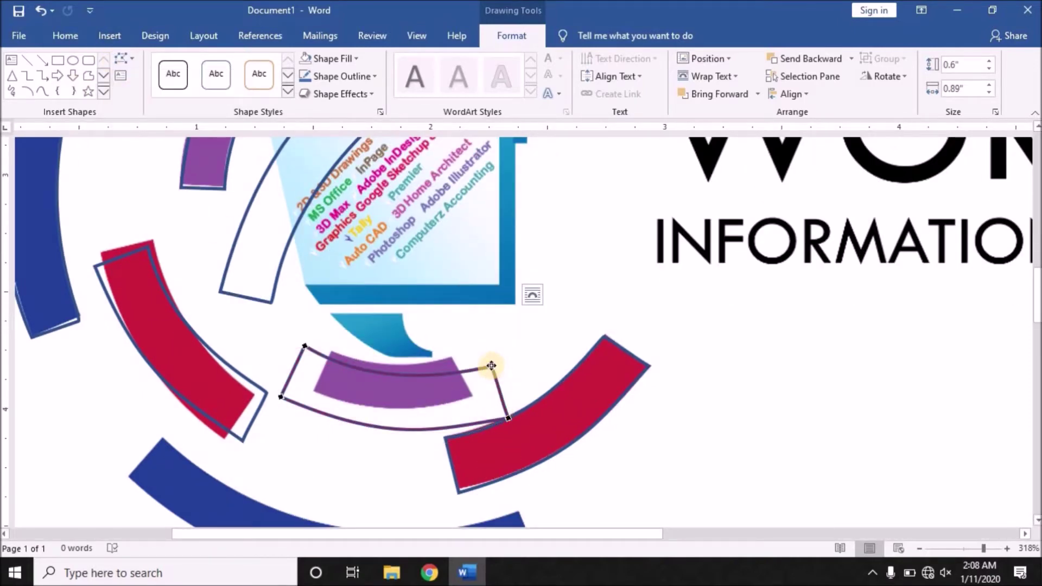
pyautogui.moveTo(491, 365); pyautogui.dragTo(453, 359)
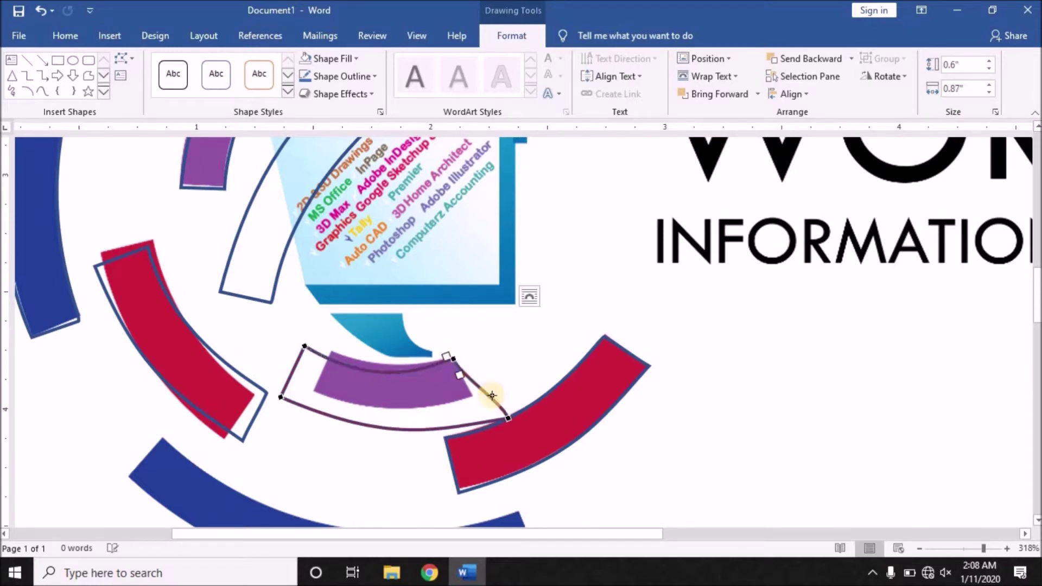
pyautogui.moveTo(510, 420); pyautogui.dragTo(470, 396)
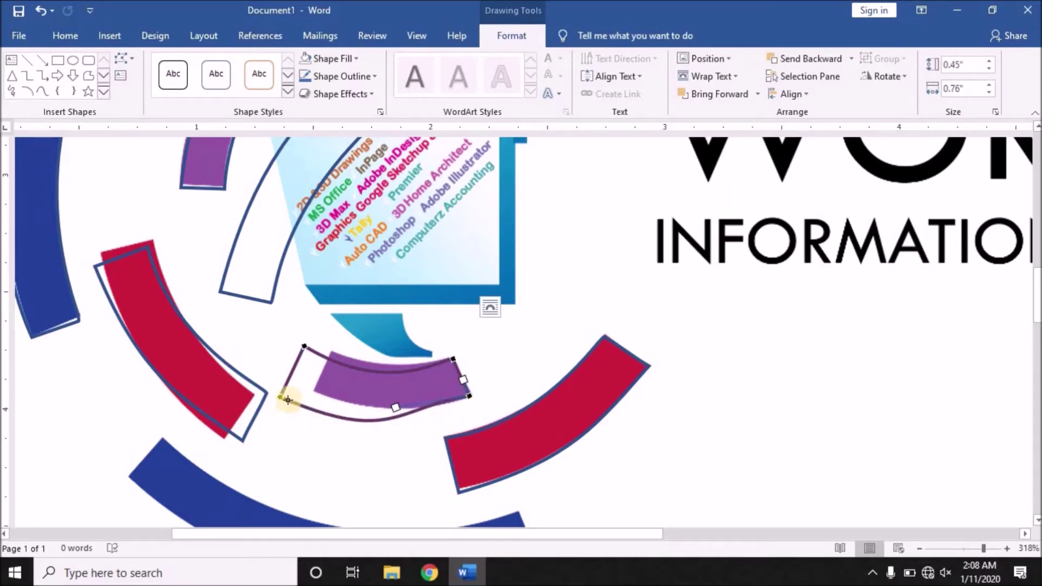
pyautogui.moveTo(279, 397)
pyautogui.mouseDown()
pyautogui.moveTo(321, 411)
pyautogui.moveTo(316, 389)
pyautogui.mouseUp()
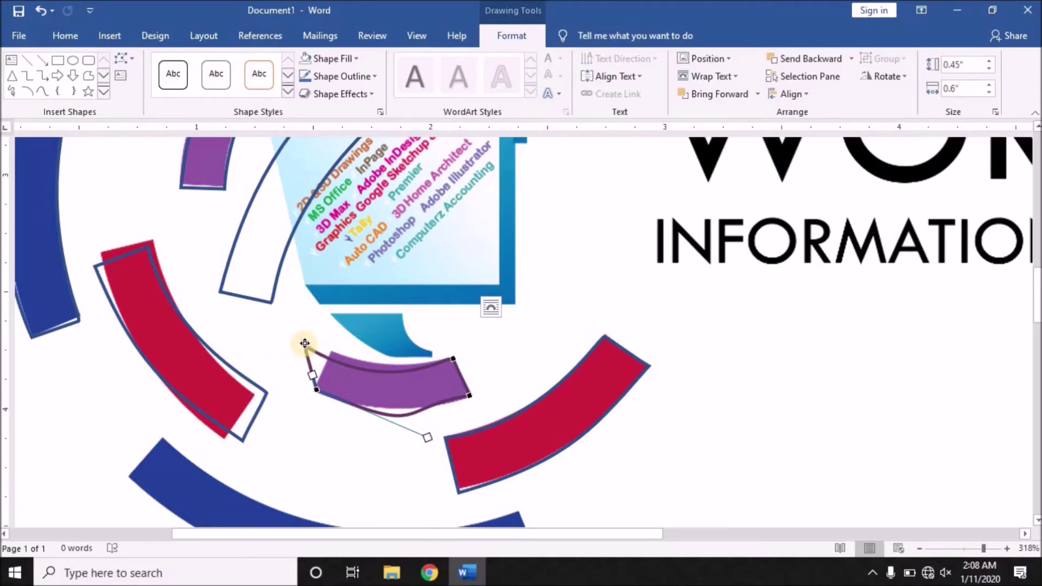
pyautogui.moveTo(305, 342); pyautogui.dragTo(330, 352)
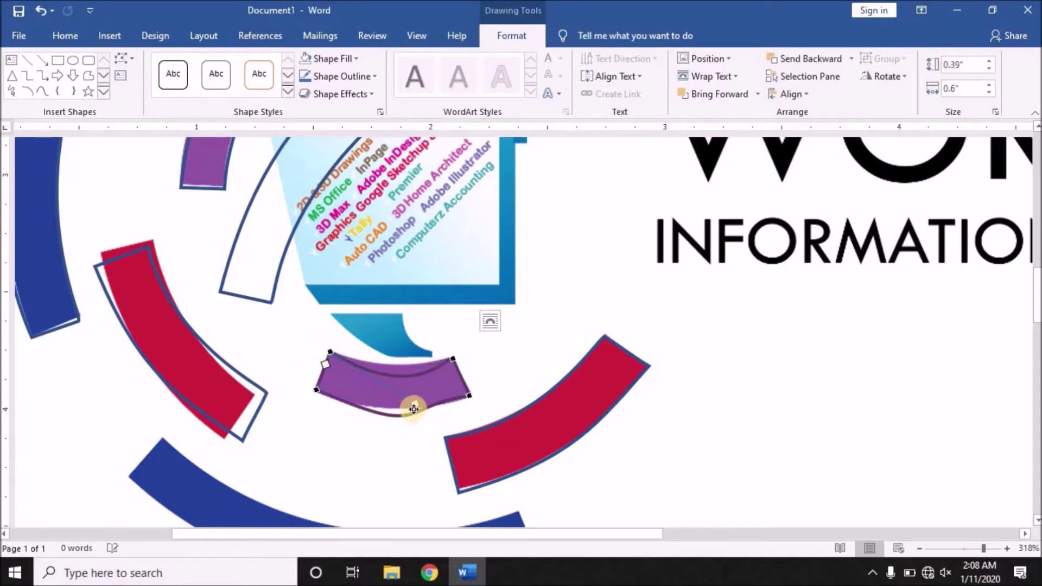
# Step: Curve the top and bottom edges of the purple shape to follow the arc
pyautogui.moveTo(415, 406); pyautogui.dragTo(418, 380)
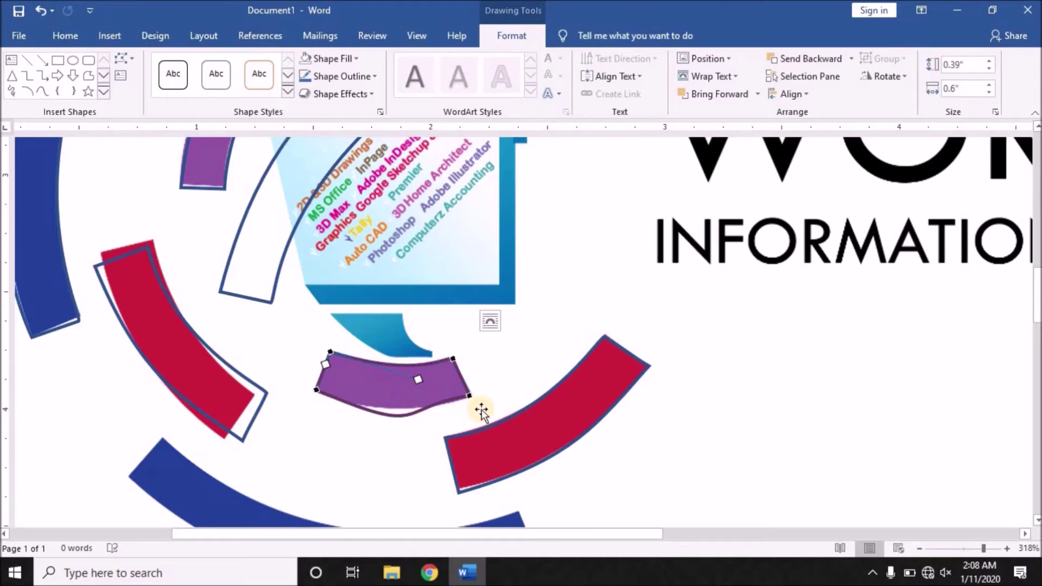
pyautogui.click(468, 394)
pyautogui.moveTo(397, 409)
pyautogui.mouseDown()
pyautogui.moveTo(397, 398)
pyautogui.moveTo(440, 402)
pyautogui.mouseUp()
pyautogui.click(315, 389)
pyautogui.moveTo(423, 434); pyautogui.dragTo(395, 422)
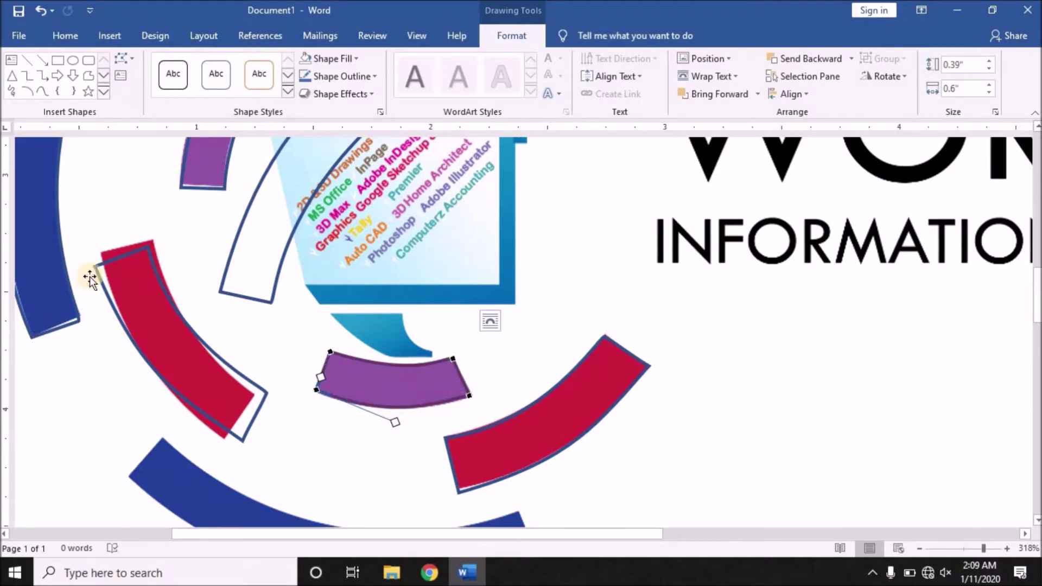
# Step: Rotate the tracing shape over the left red arc into line with the band
pyautogui.click(122, 256)
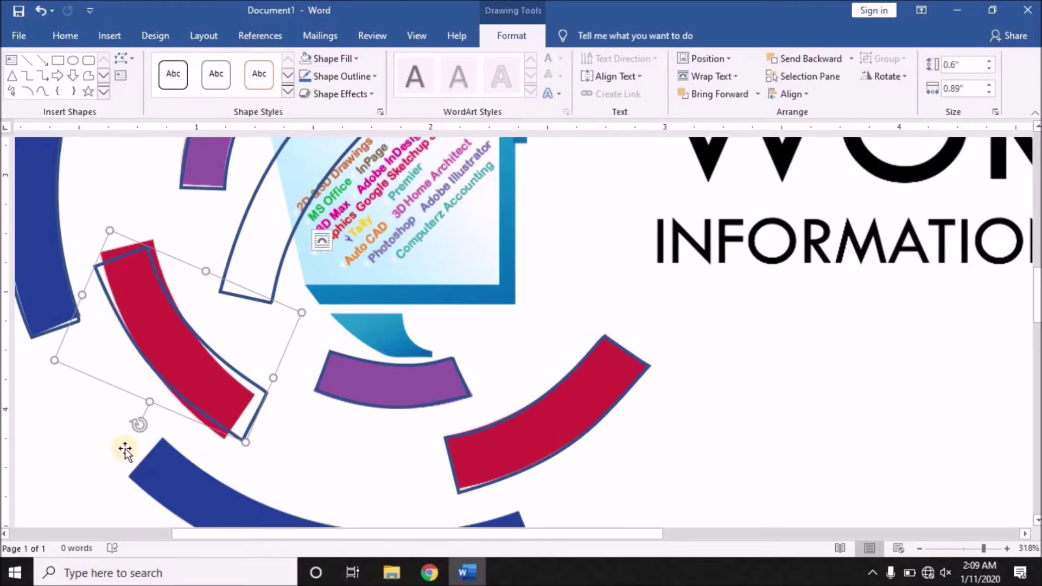
pyautogui.moveTo(139, 429); pyautogui.dragTo(130, 423)
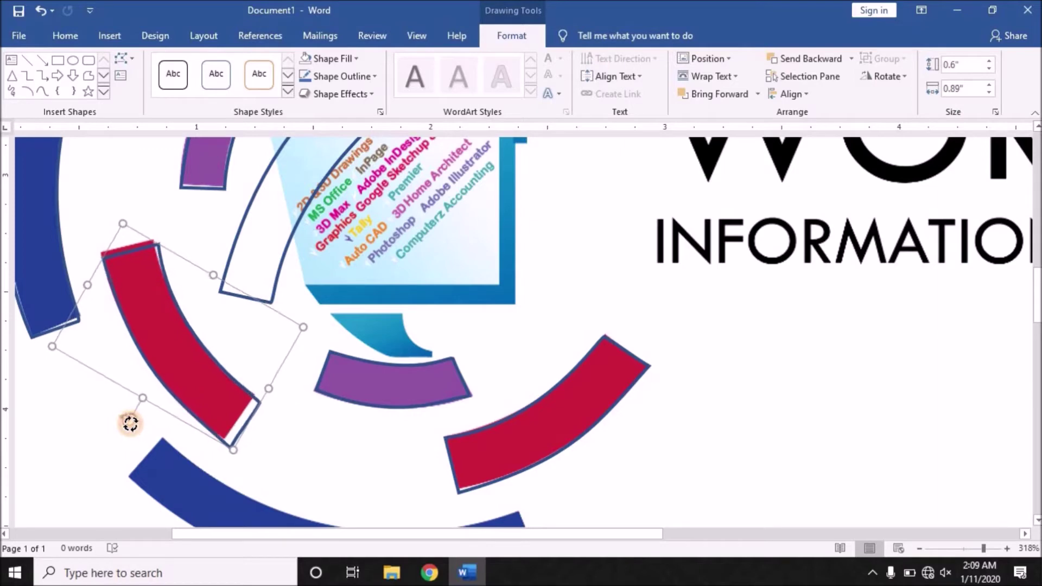
pyautogui.moveTo(130, 424); pyautogui.dragTo(131, 424)
pyautogui.hotkey('ctrl', 'z')
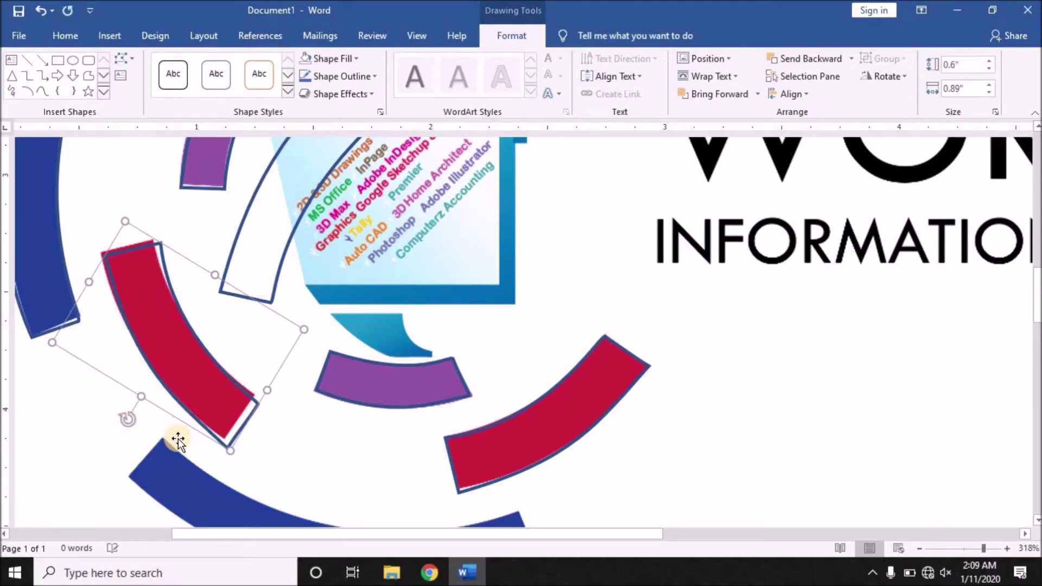
pyautogui.hotkey('ctrl', 'z')
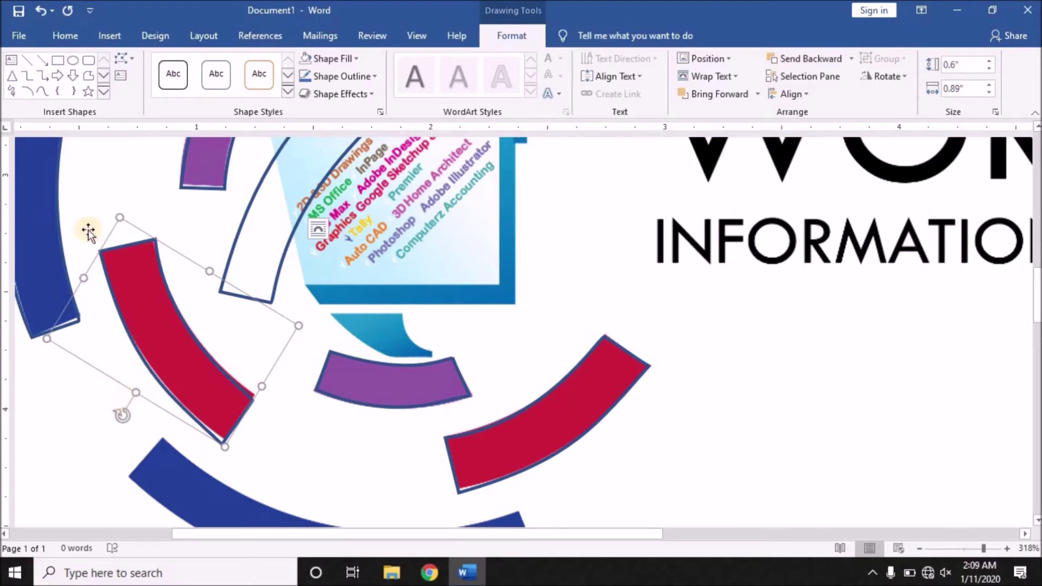
pyautogui.click(135, 57)
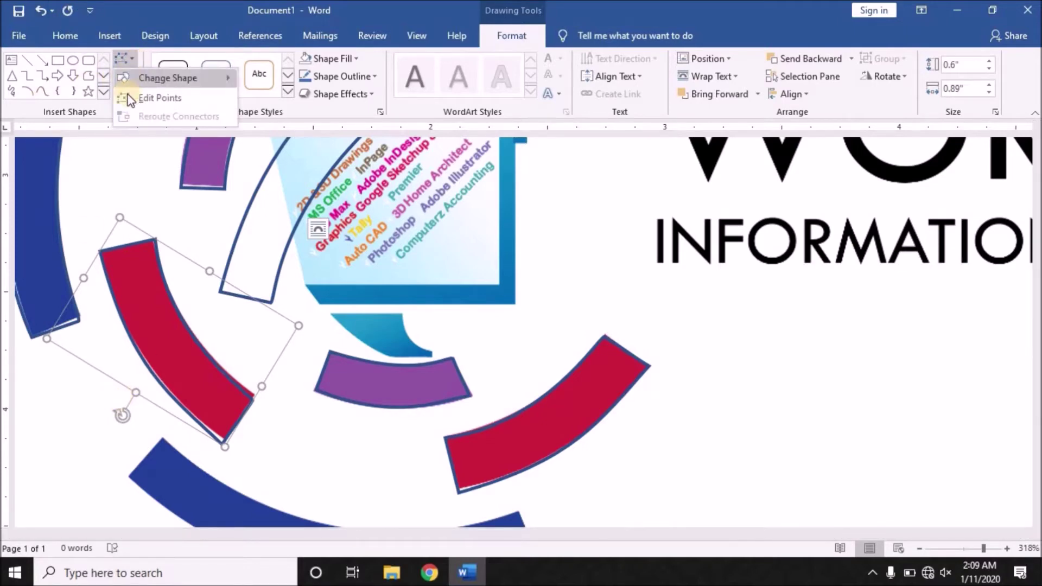
# Step: With Edit Points, adjust the red shape's right edge and bottom-left corner, and add a point bending its left edge
pyautogui.click(126, 99)
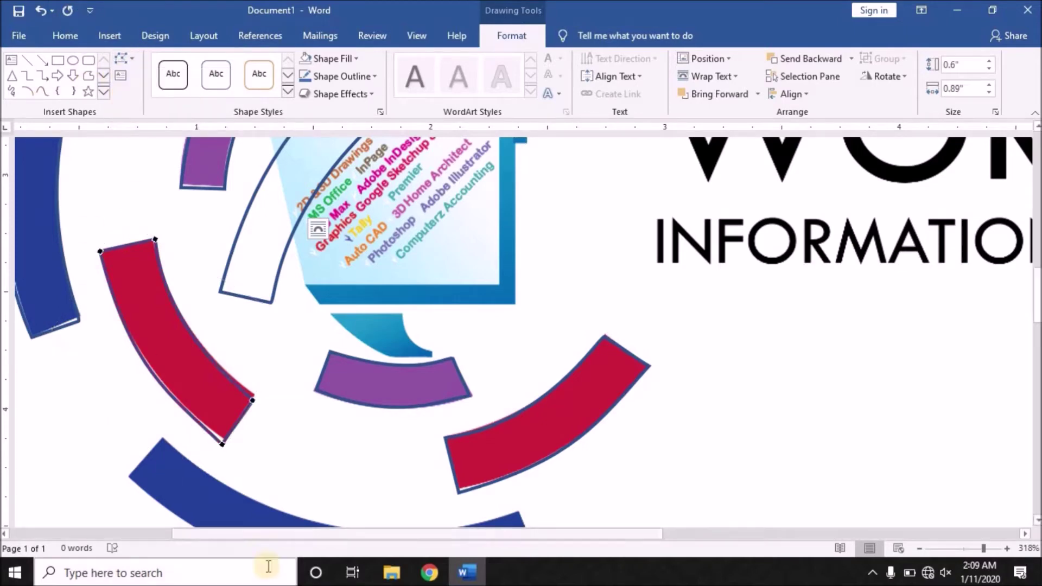
pyautogui.moveTo(253, 400); pyautogui.dragTo(251, 395)
pyautogui.moveTo(223, 445); pyautogui.dragTo(224, 438)
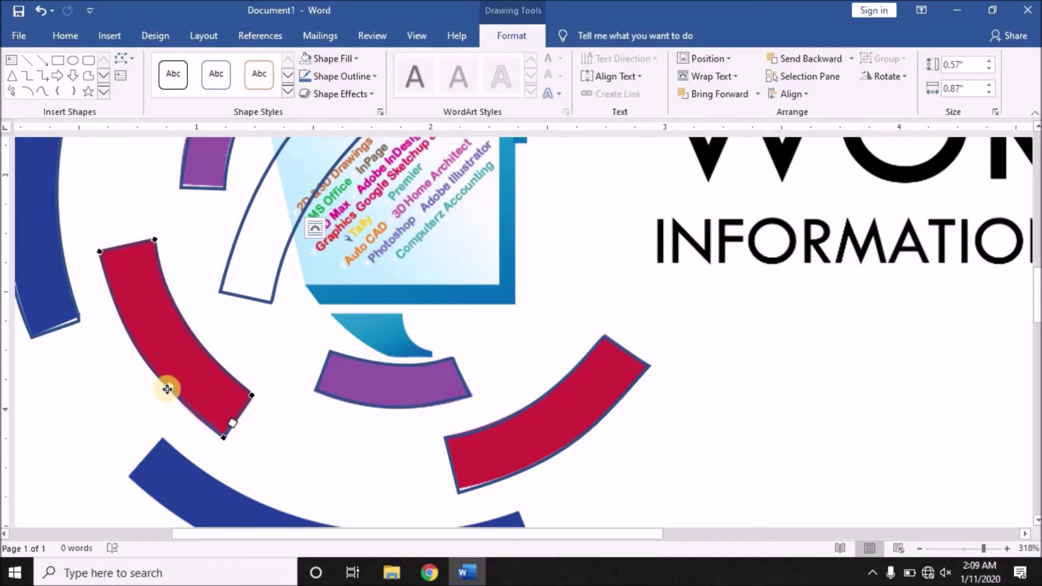
pyautogui.moveTo(168, 387); pyautogui.dragTo(182, 408)
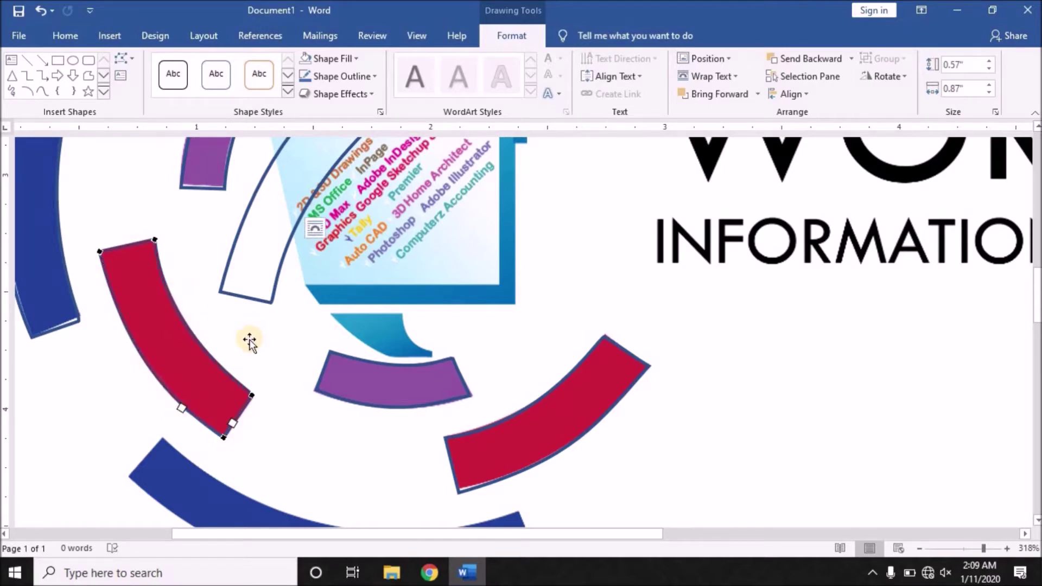
pyautogui.scroll(3, 249, 339)
pyautogui.scroll(-5, 245, 341)
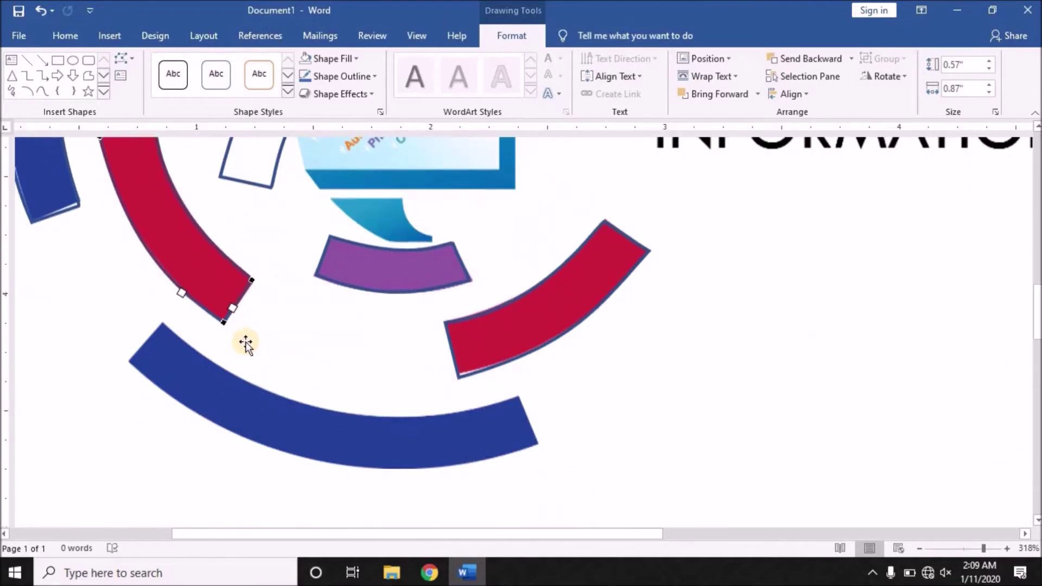
# Step: Select the unfilled arc outline and drag it across the monitor
pyautogui.click(266, 182)
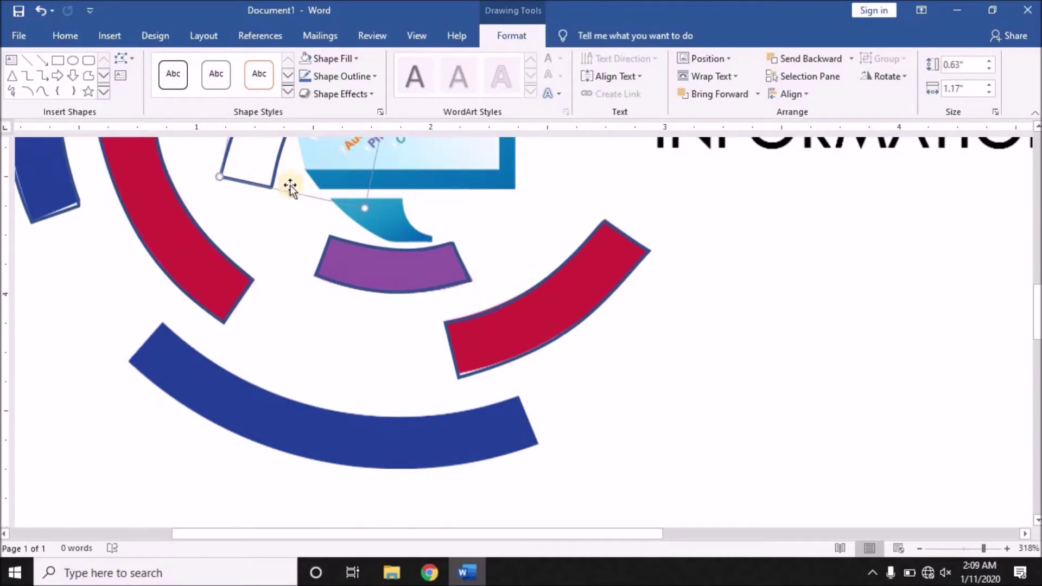
pyautogui.moveTo(293, 194); pyautogui.dragTo(728, 579)
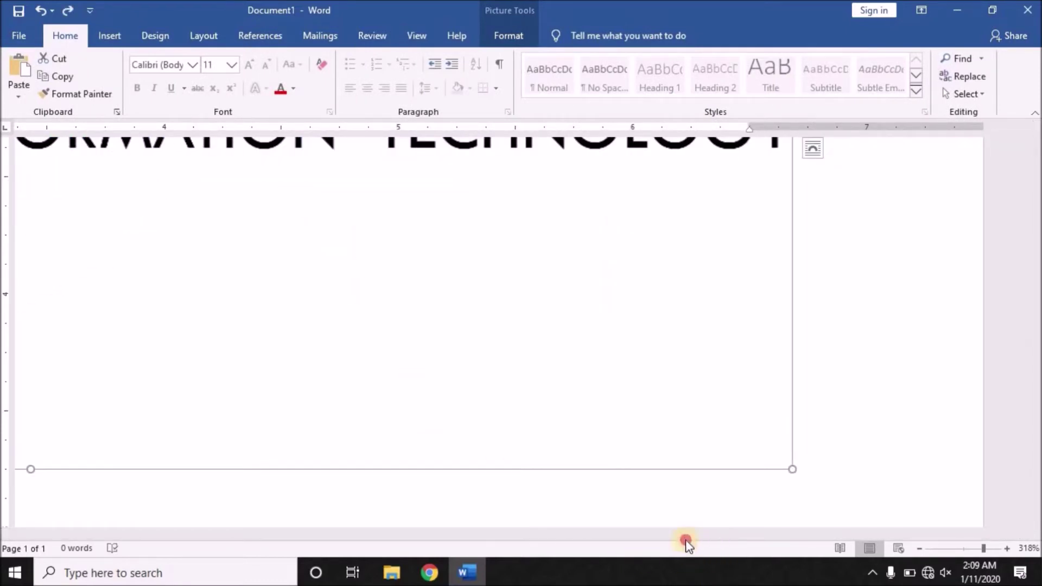
pyautogui.moveTo(750, 534); pyautogui.dragTo(340, 526)
pyautogui.click(318, 177)
pyautogui.scroll(5, 315, 190)
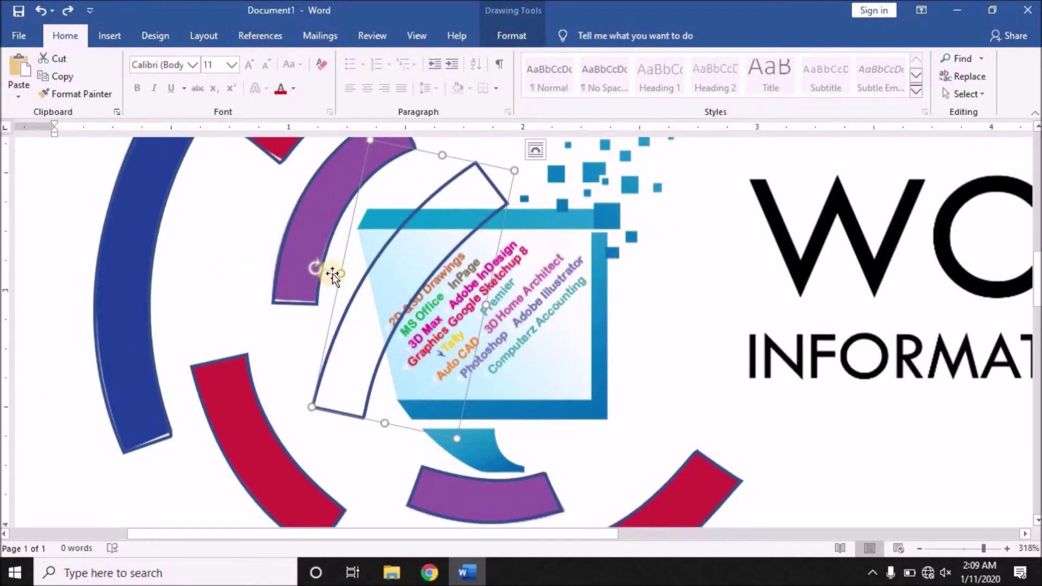
# Step: Undo the stray moves of the purple arc's outline while selecting the unfilled outline
pyautogui.moveTo(328, 274); pyautogui.dragTo(328, 279)
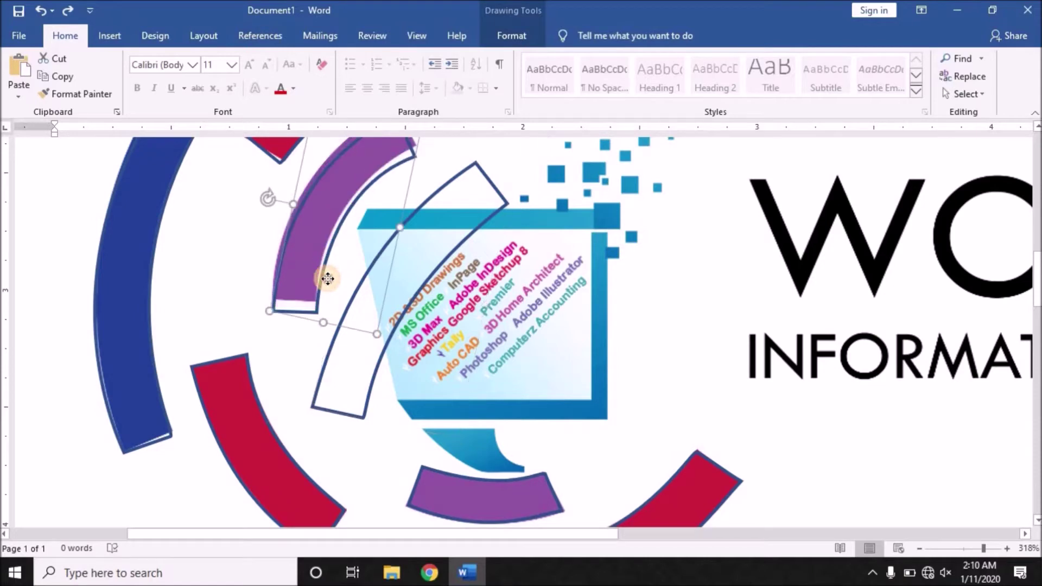
pyautogui.hotkey('ctrl', 'z')
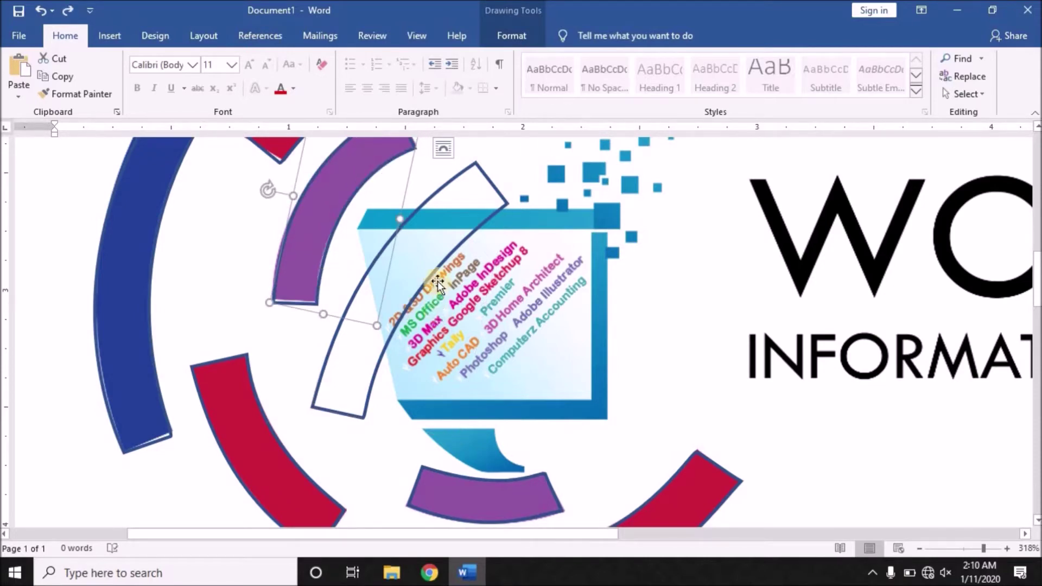
pyautogui.click(432, 280)
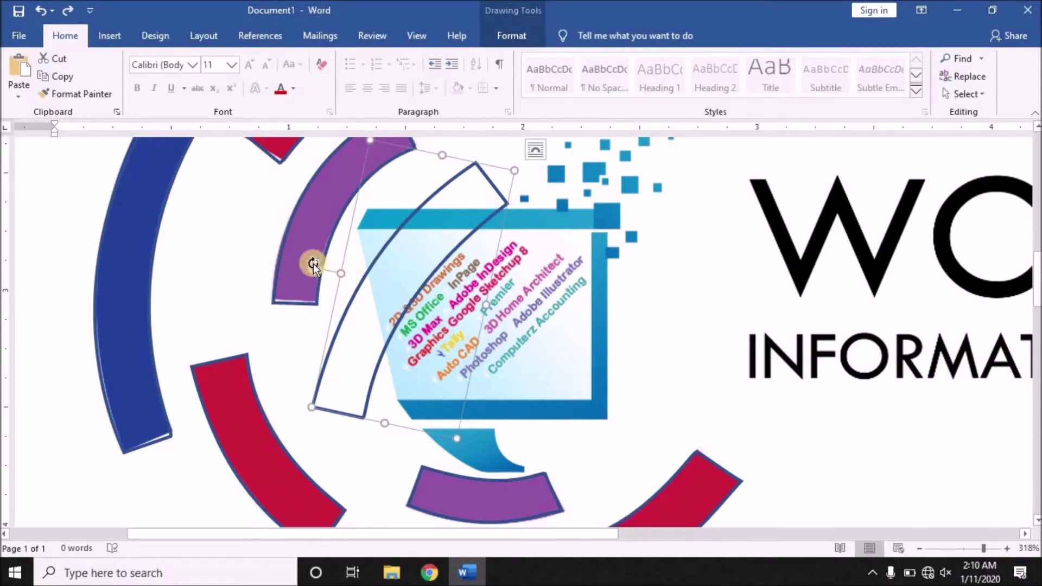
pyautogui.moveTo(319, 263); pyautogui.dragTo(315, 266)
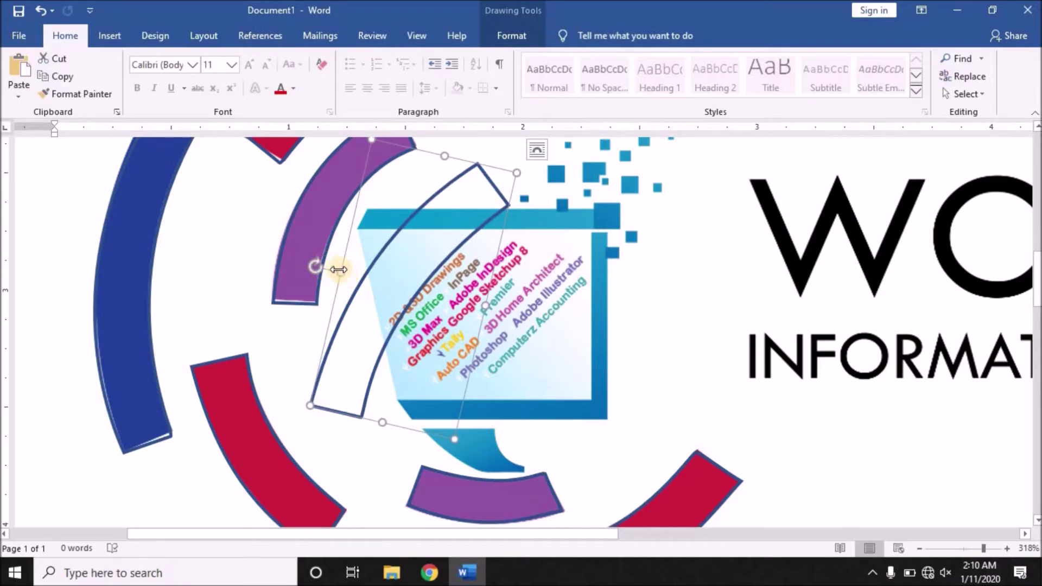
pyautogui.moveTo(327, 269); pyautogui.dragTo(341, 285)
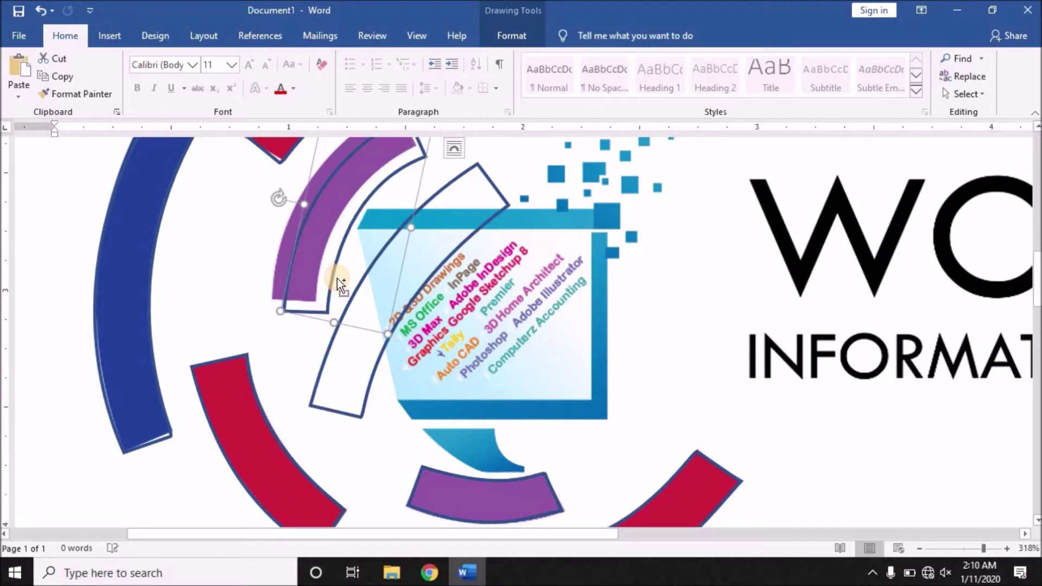
pyautogui.hotkey('ctrl', 'z')
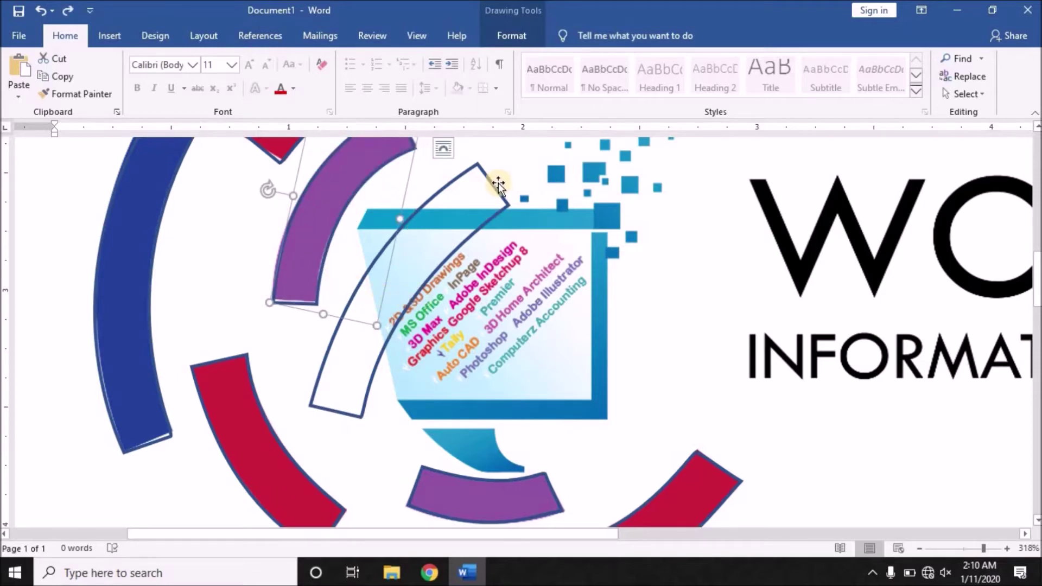
# Step: Rotate the unfilled outline clockwise until it lies nearly horizontal
pyautogui.click(493, 185)
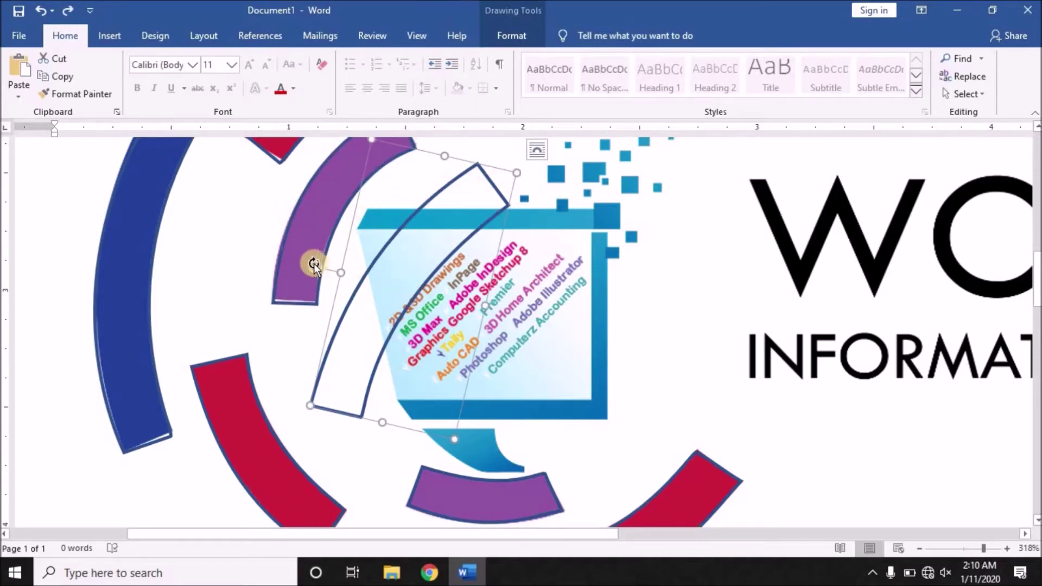
pyautogui.moveTo(314, 263); pyautogui.dragTo(495, 397)
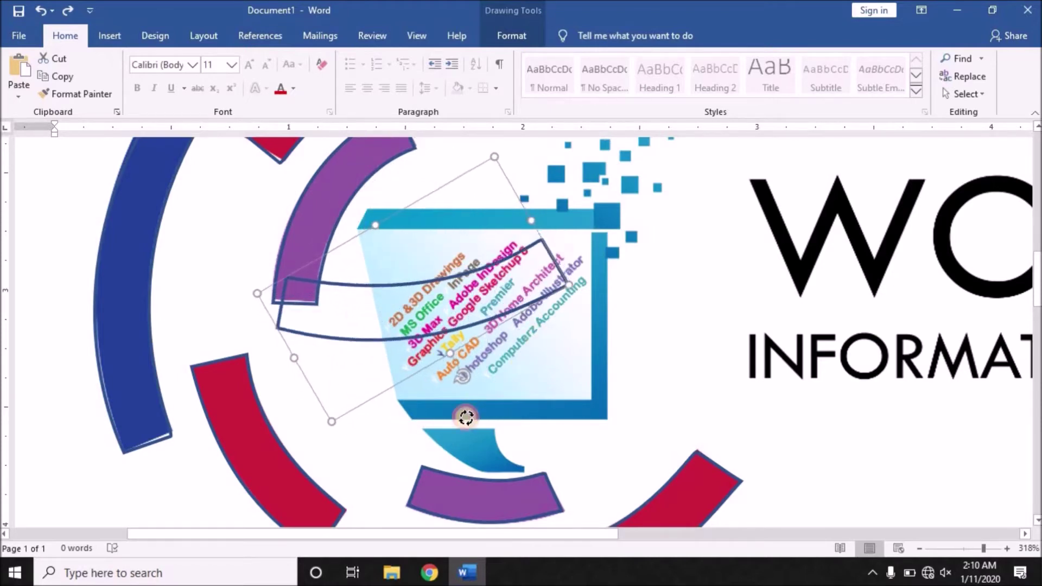
pyautogui.moveTo(494, 396); pyautogui.dragTo(465, 421)
pyautogui.scroll(-5, 423, 326)
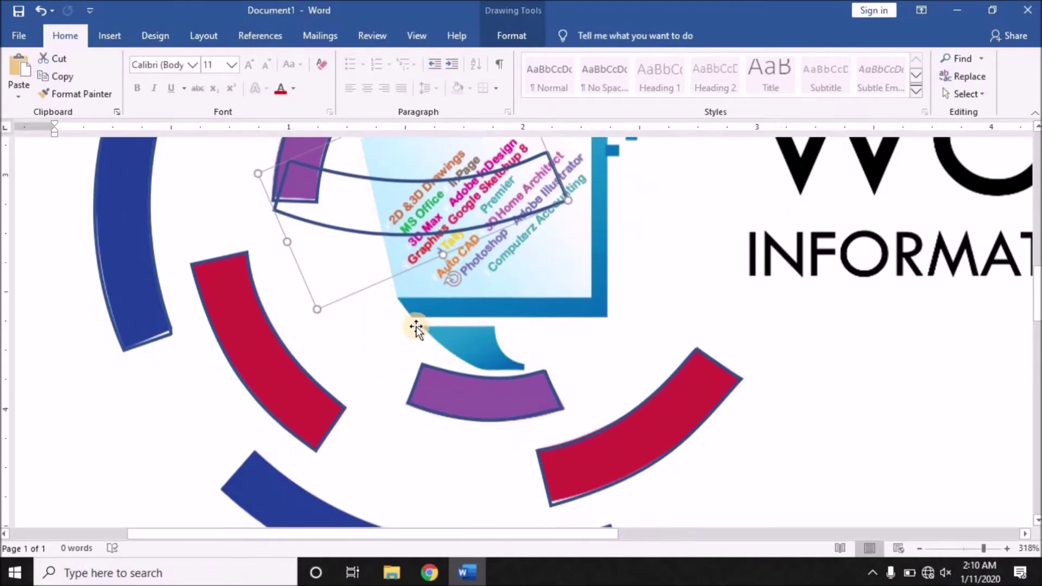
# Step: Move the curved outline down onto the lower blue arc and rotate it to match the arc's angle
pyautogui.moveTo(443, 223)
pyautogui.mouseDown()
pyautogui.moveTo(467, 581)
pyautogui.moveTo(482, 525)
pyautogui.mouseUp()
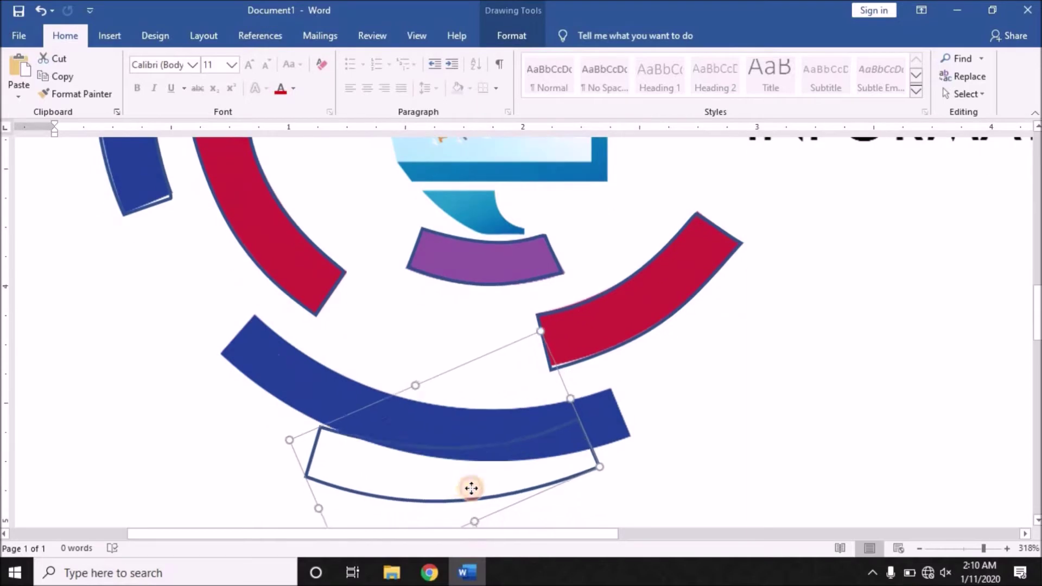
pyautogui.moveTo(482, 525); pyautogui.dragTo(458, 460)
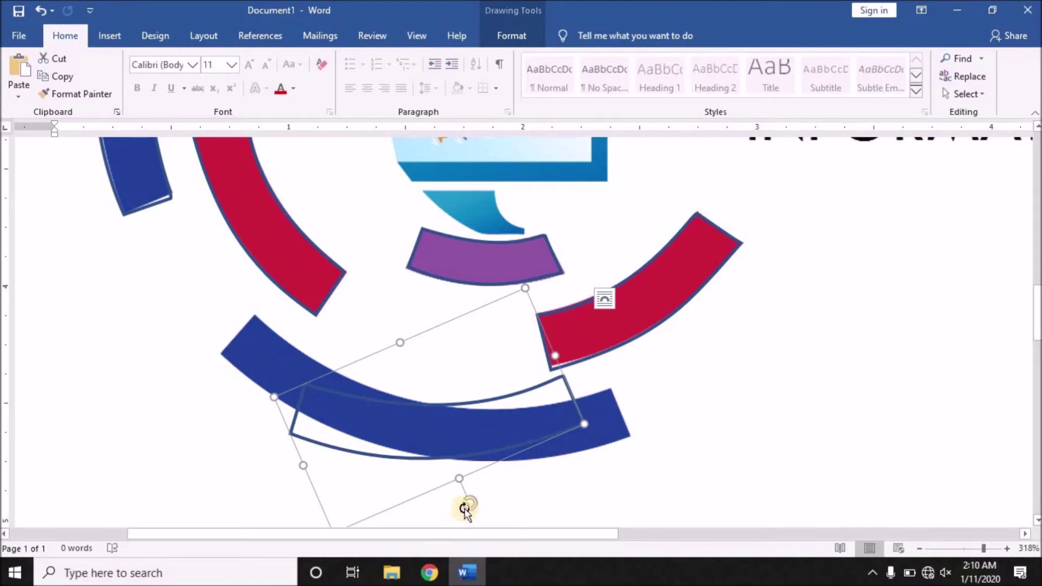
pyautogui.moveTo(469, 505); pyautogui.dragTo(444, 484)
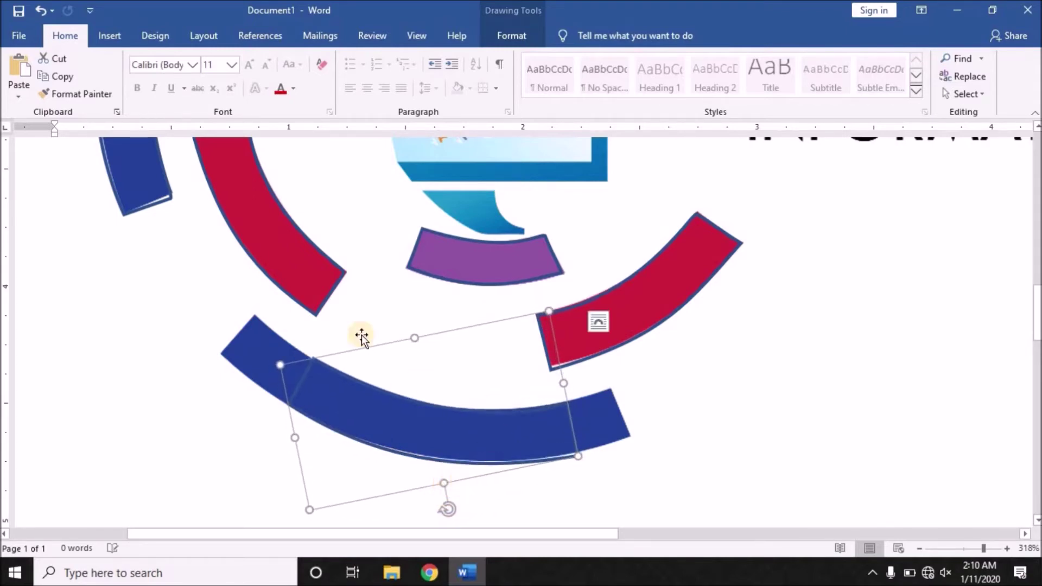
pyautogui.click(513, 35)
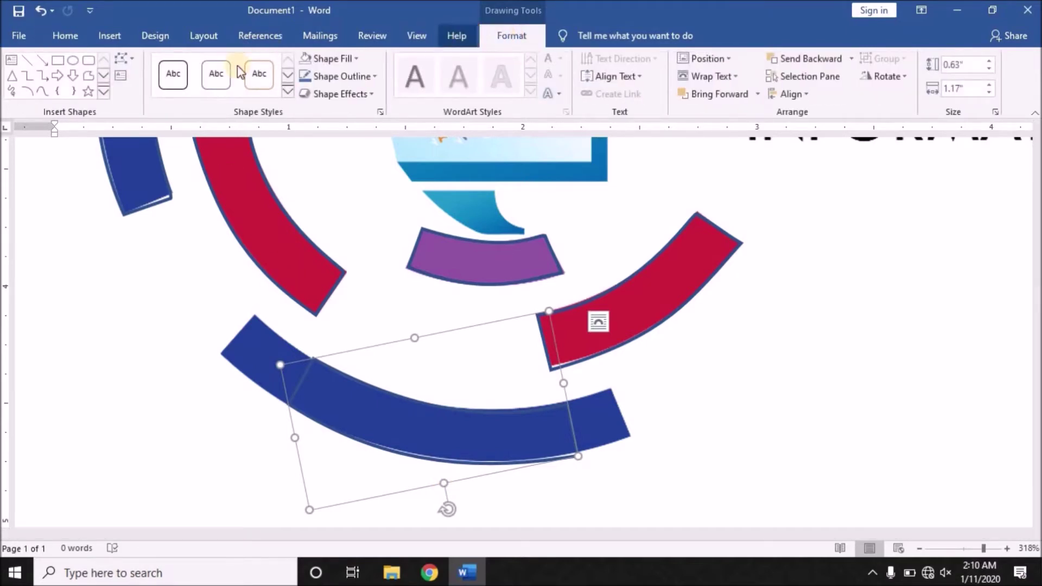
# Step: In Edit Points mode, move the outline's corners onto the blue arc's left and right ends
pyautogui.click(133, 59)
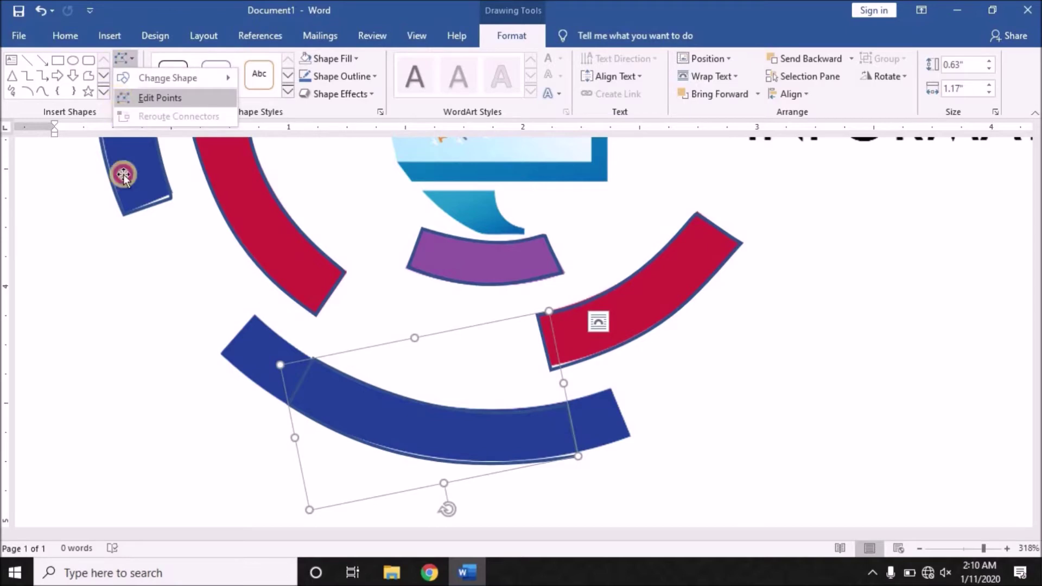
pyautogui.click(124, 162)
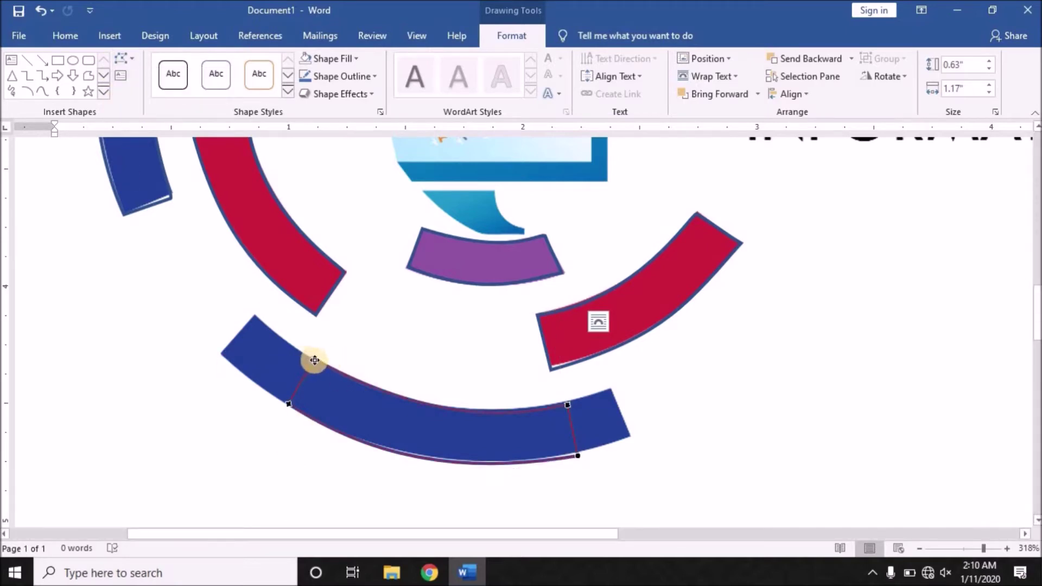
pyautogui.moveTo(314, 358); pyautogui.dragTo(255, 316)
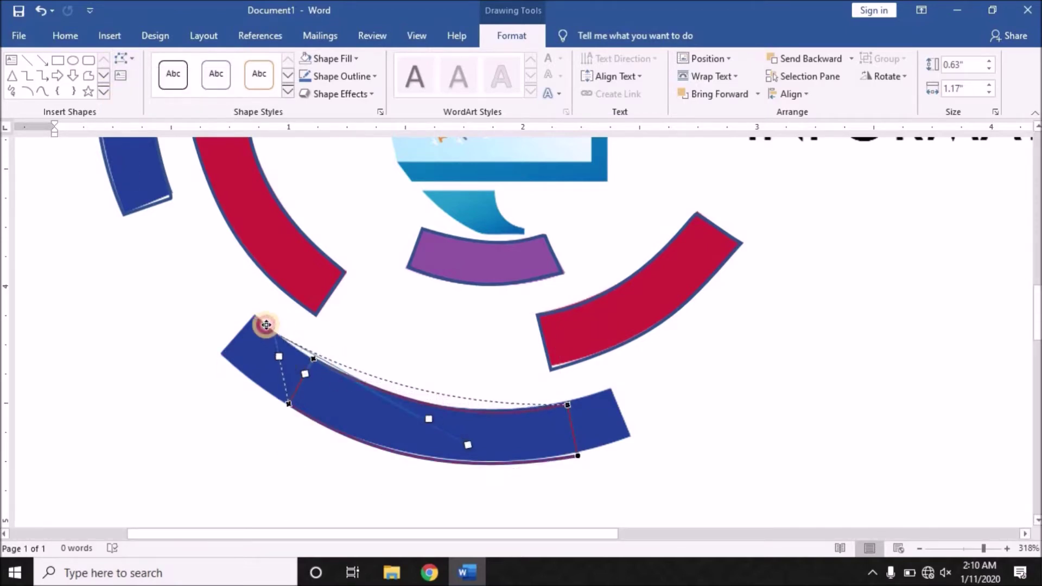
pyautogui.moveTo(254, 316); pyautogui.dragTo(254, 316)
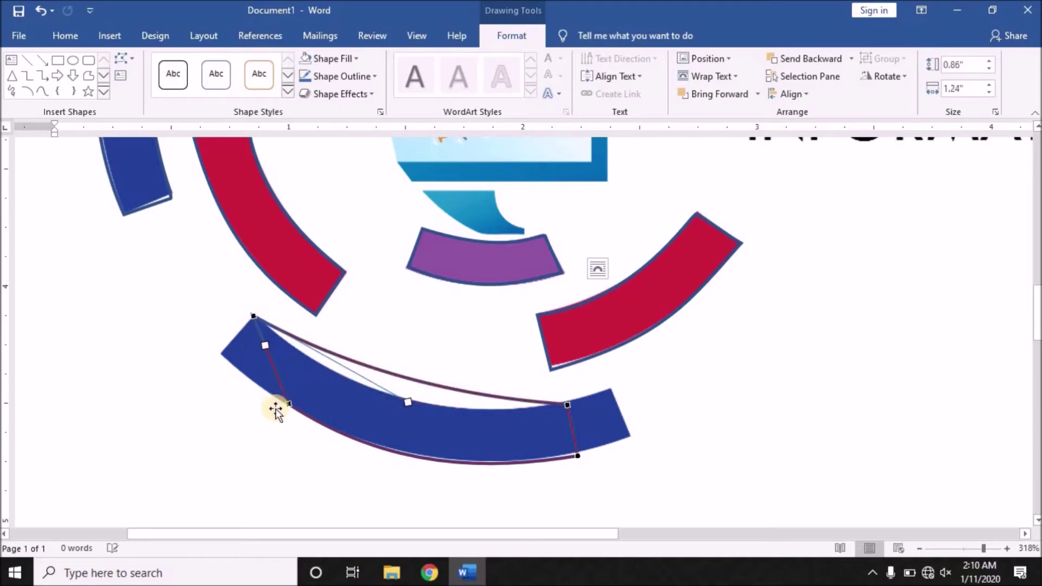
pyautogui.moveTo(286, 403); pyautogui.dragTo(222, 351)
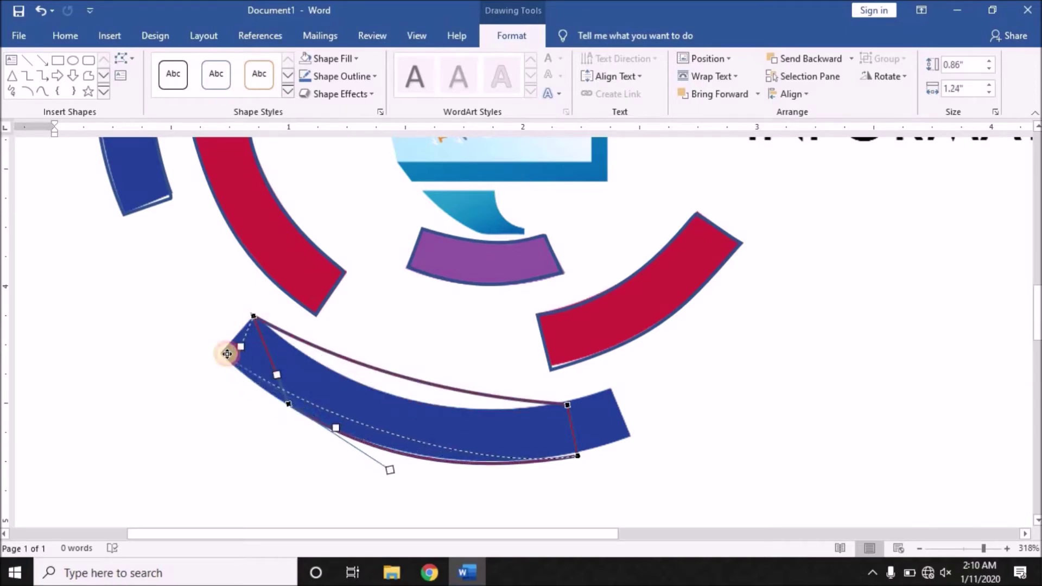
pyautogui.moveTo(222, 351); pyautogui.dragTo(222, 351)
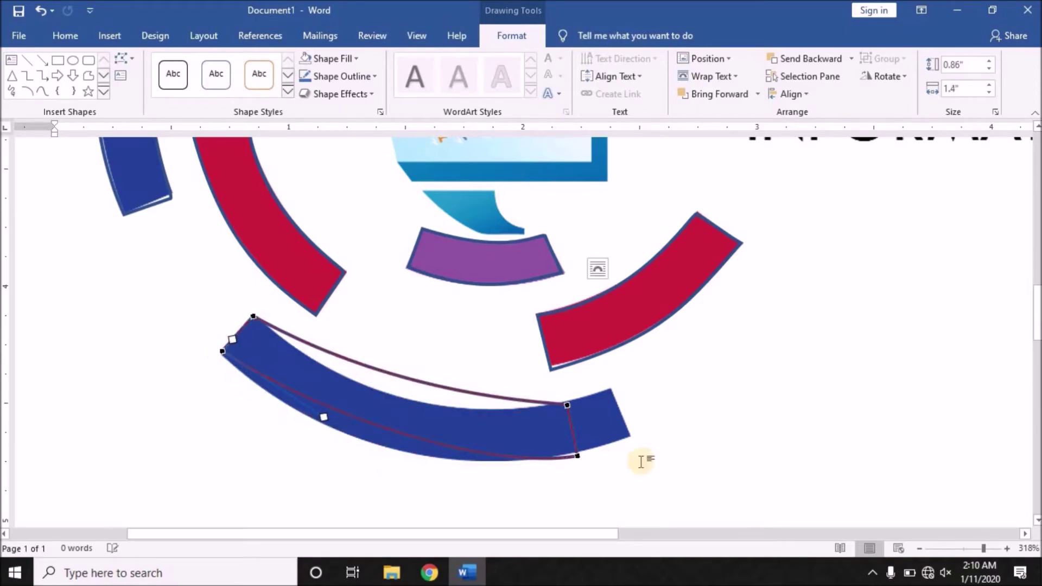
pyautogui.moveTo(576, 456); pyautogui.dragTo(633, 437)
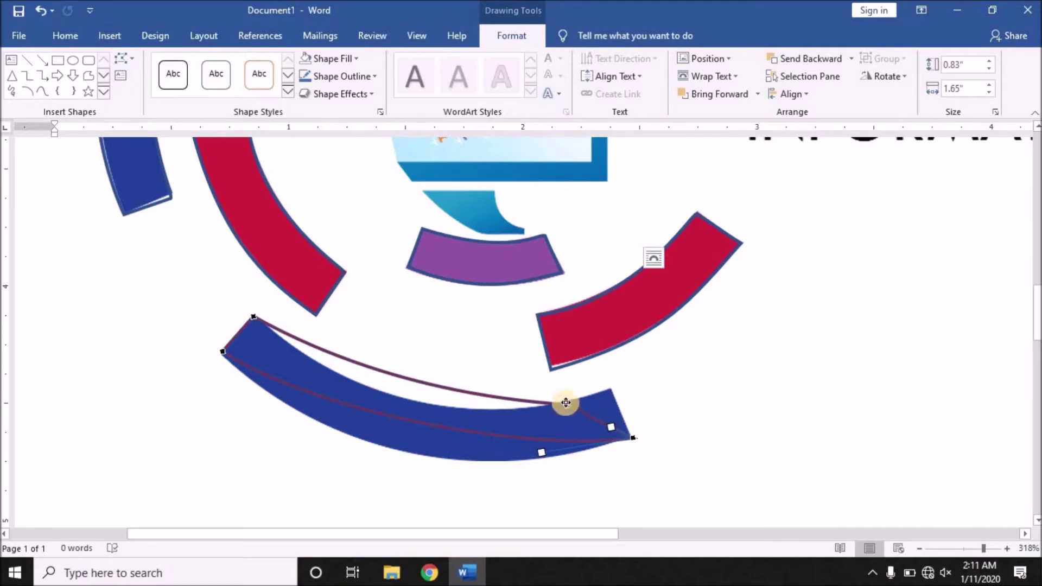
pyautogui.moveTo(566, 402); pyautogui.dragTo(607, 390)
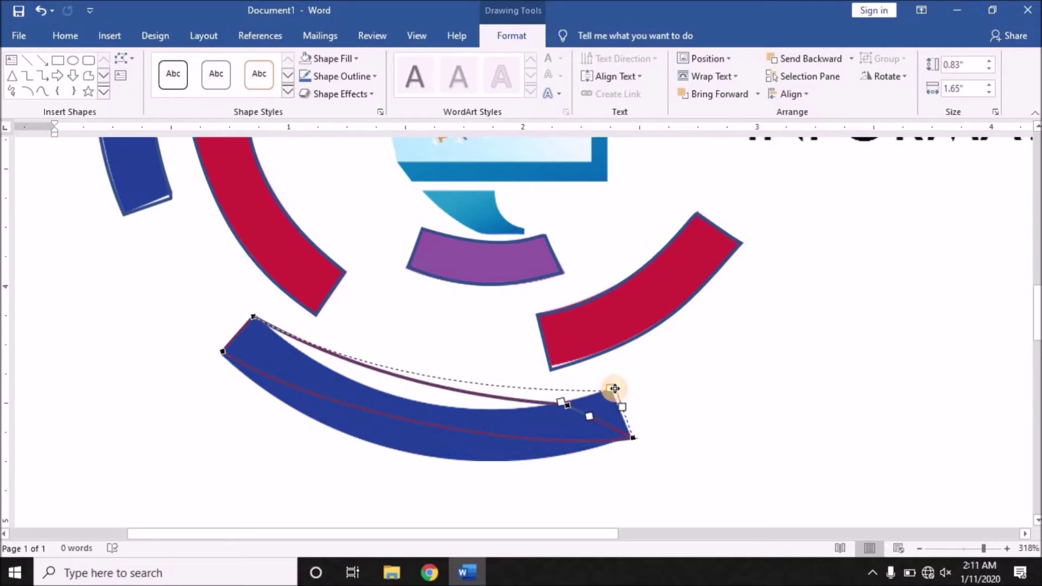
pyautogui.moveTo(608, 390); pyautogui.dragTo(609, 390)
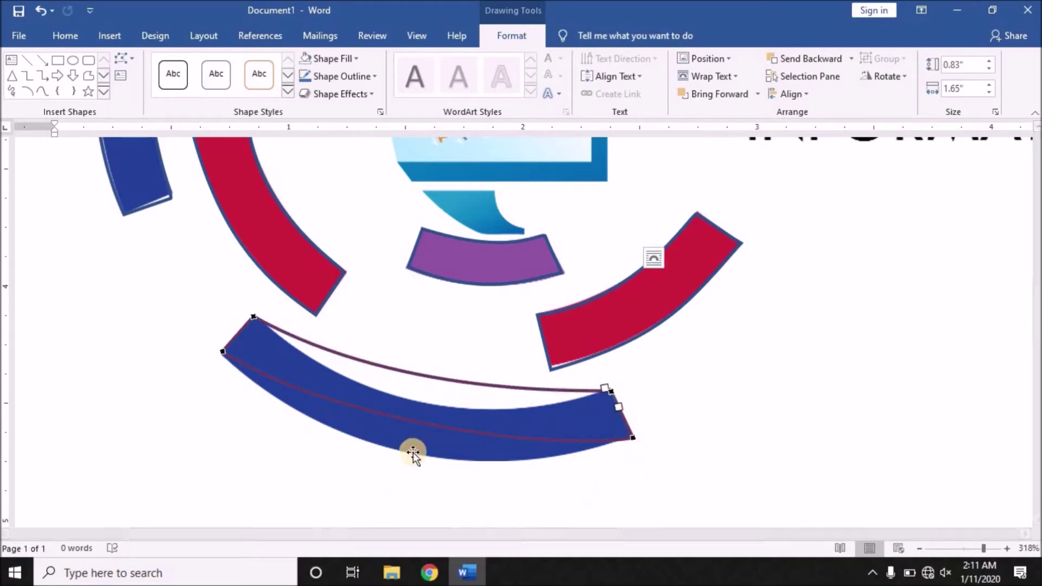
# Step: Pull the corner handles so the outline's outer and inner edges curve along the blue arc
pyautogui.click(632, 442)
pyautogui.moveTo(542, 453); pyautogui.dragTo(401, 506)
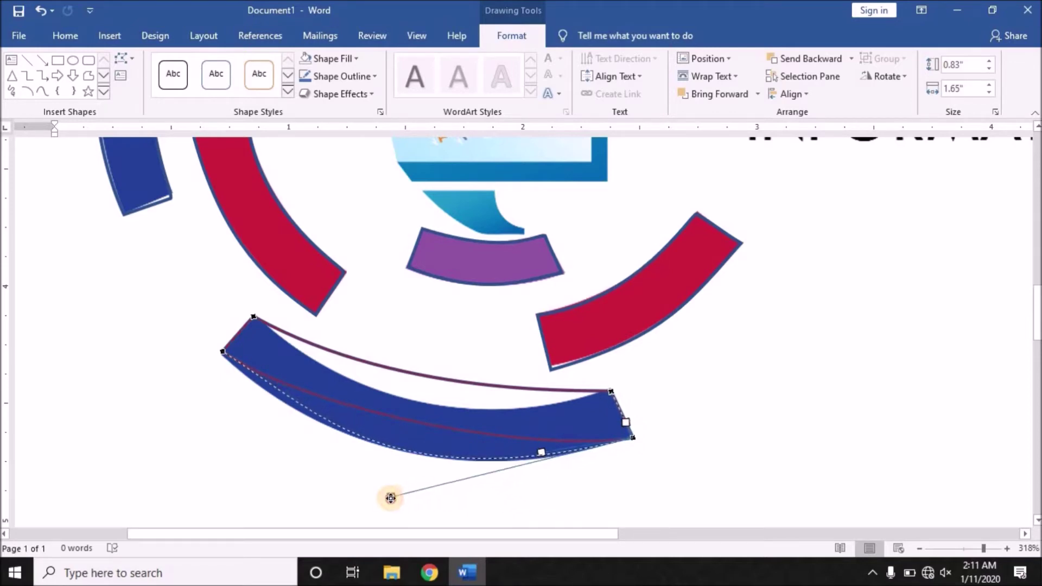
pyautogui.moveTo(401, 506); pyautogui.dragTo(403, 502)
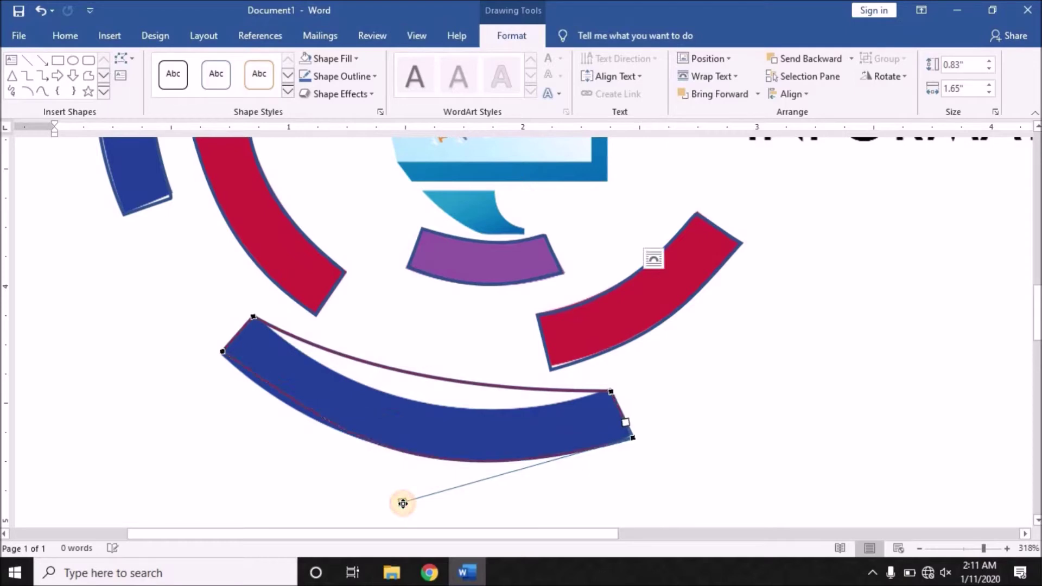
pyautogui.click(219, 352)
pyautogui.click(328, 415)
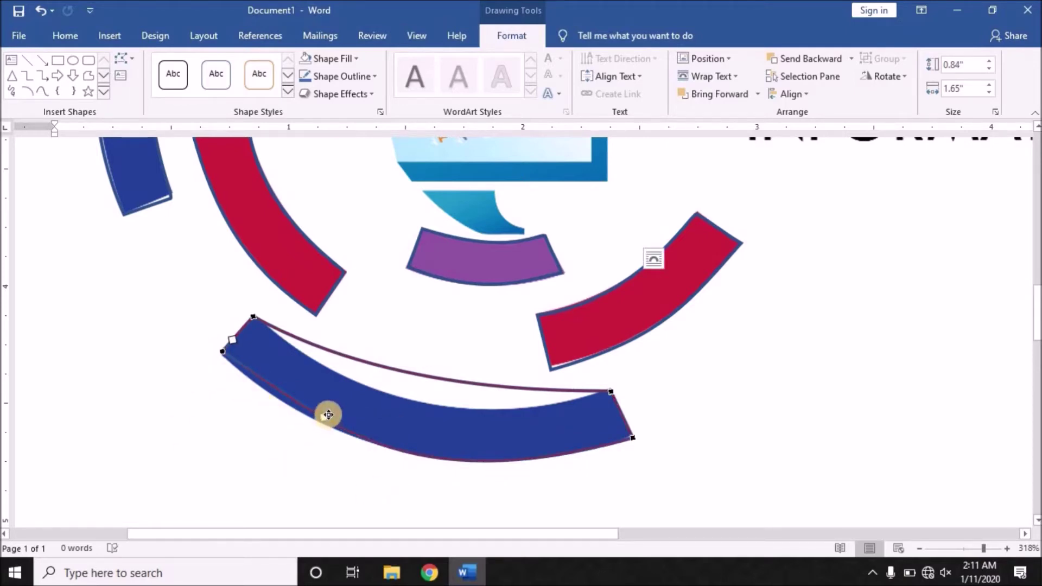
pyautogui.moveTo(323, 417); pyautogui.dragTo(296, 419)
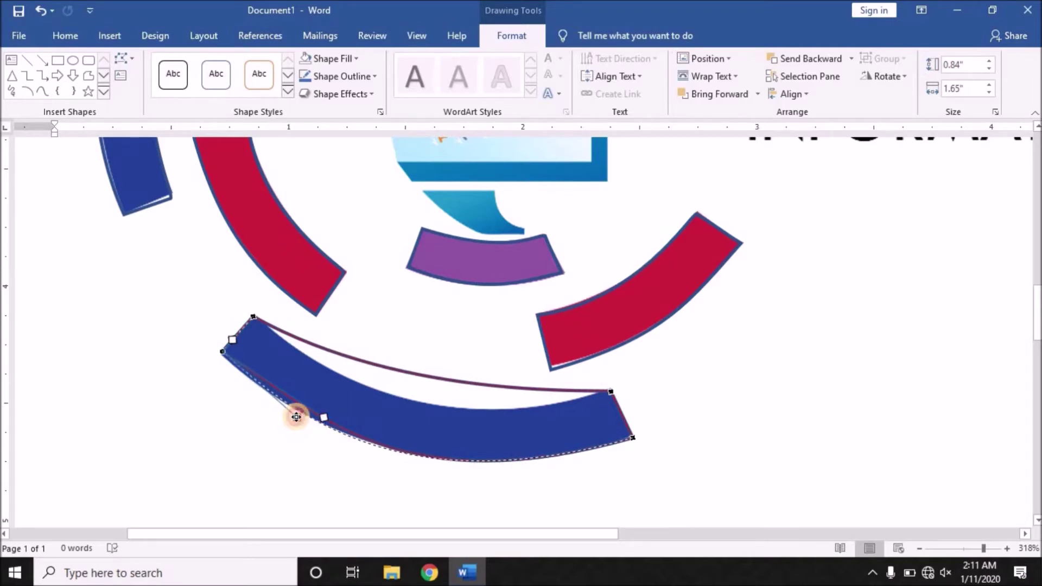
pyautogui.moveTo(297, 418); pyautogui.dragTo(297, 418)
pyautogui.moveTo(253, 315)
pyautogui.mouseDown()
pyautogui.moveTo(417, 404)
pyautogui.moveTo(407, 403)
pyautogui.mouseUp()
pyautogui.moveTo(321, 418)
pyautogui.mouseDown()
pyautogui.moveTo(444, 470)
pyautogui.moveTo(427, 467)
pyautogui.mouseUp()
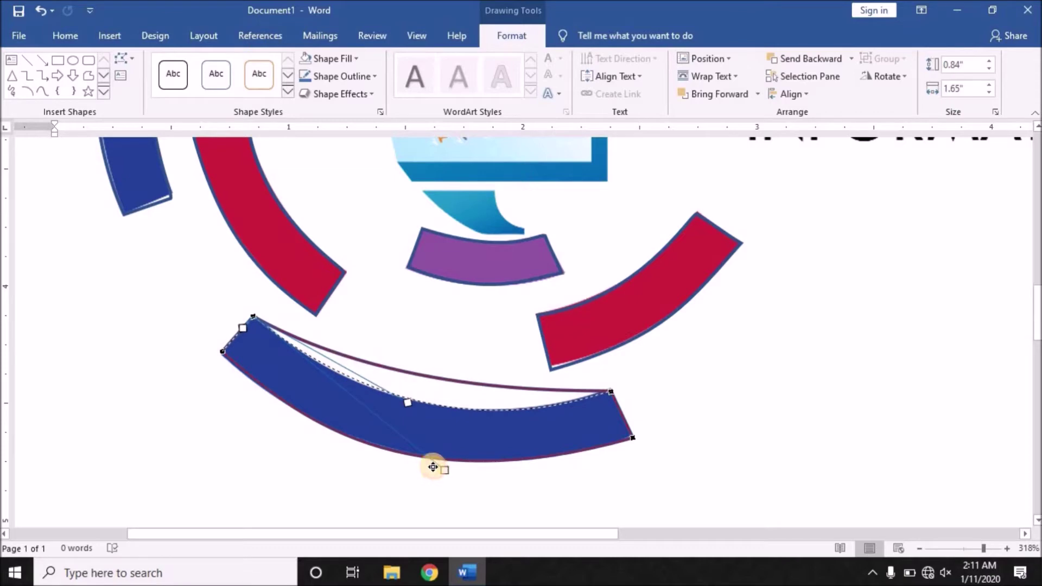
pyautogui.moveTo(427, 465); pyautogui.dragTo(426, 464)
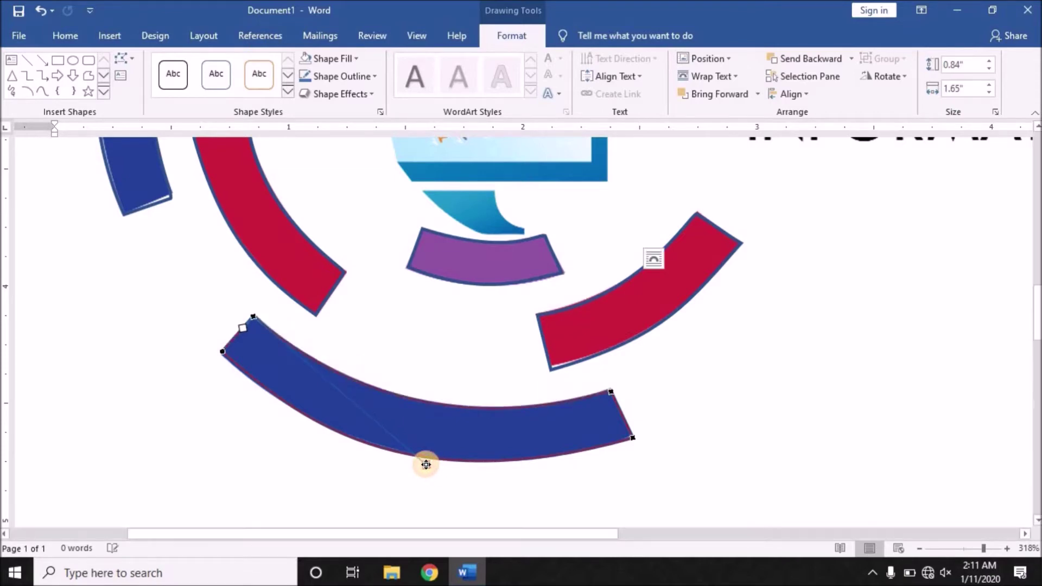
pyautogui.scroll(3, 669, 405)
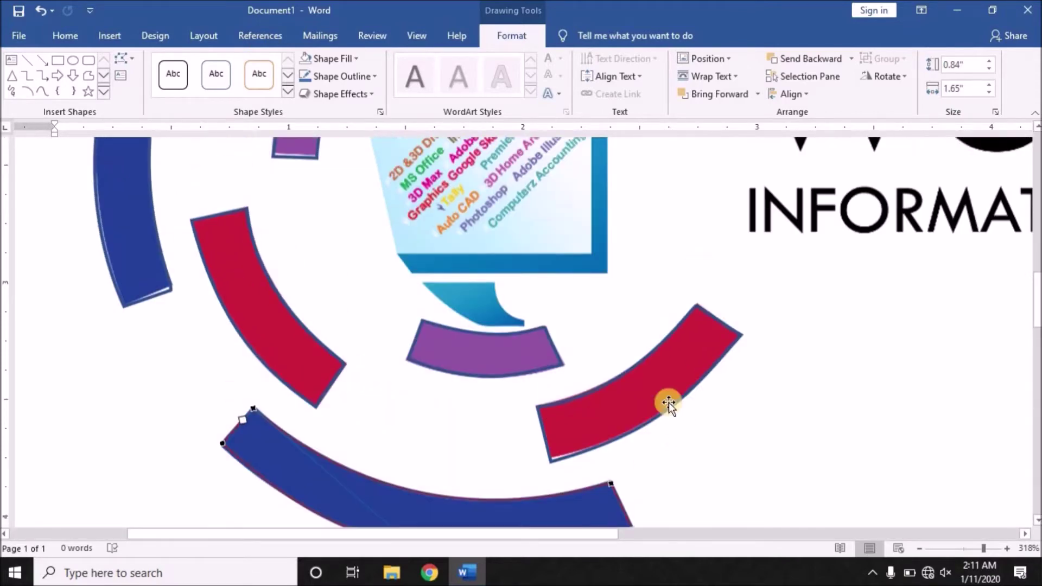
# Step: Trace the monitor stand with a closed Freeform shape
pyautogui.scroll(2, 668, 404)
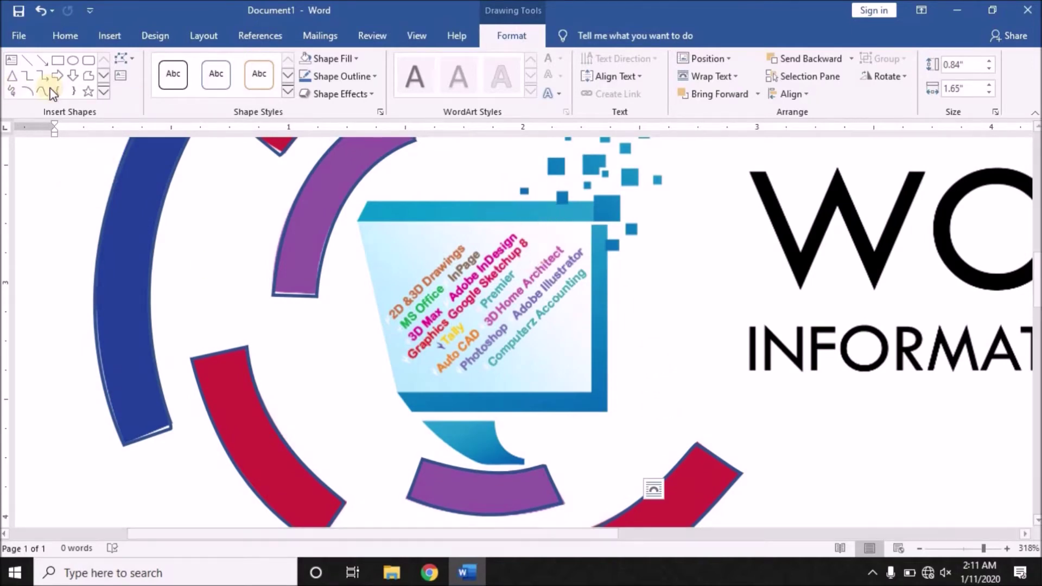
pyautogui.click(88, 75)
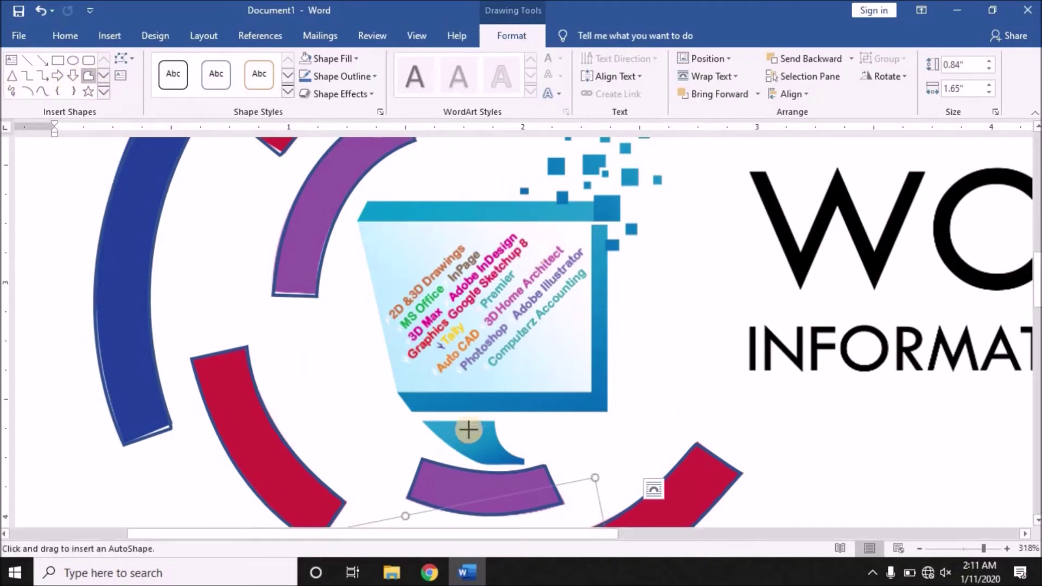
pyautogui.moveTo(495, 421); pyautogui.dragTo(423, 420)
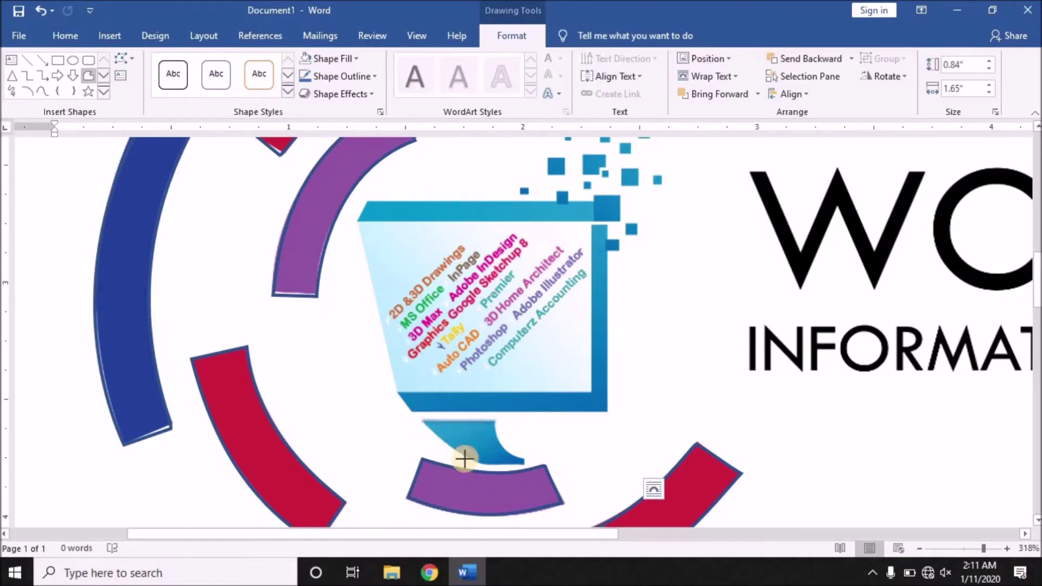
pyautogui.moveTo(423, 420)
pyautogui.mouseDown()
pyautogui.moveTo(479, 463)
pyautogui.moveTo(528, 464)
pyautogui.moveTo(494, 425)
pyautogui.mouseUp()
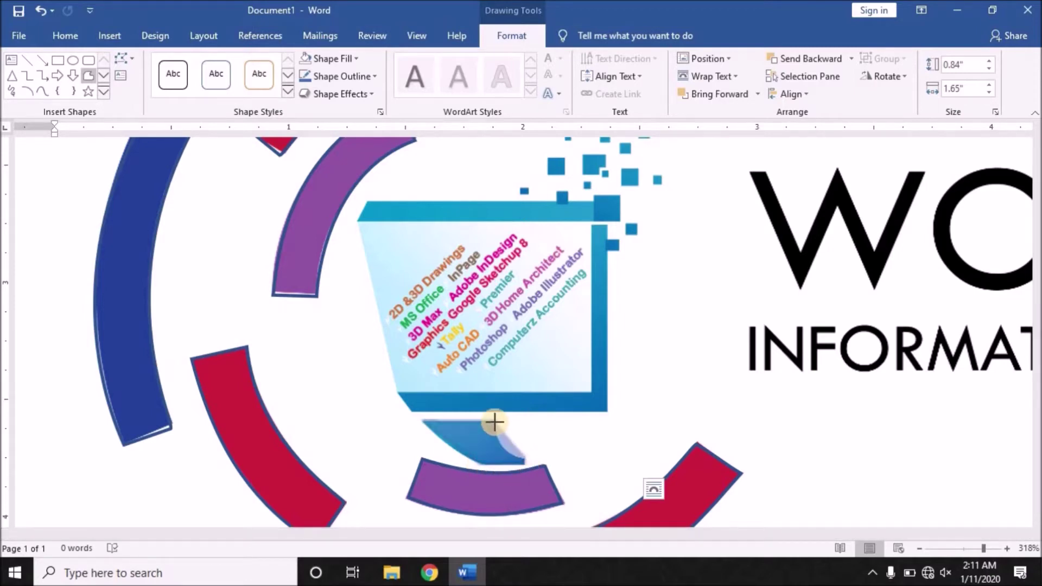
pyautogui.click(494, 420)
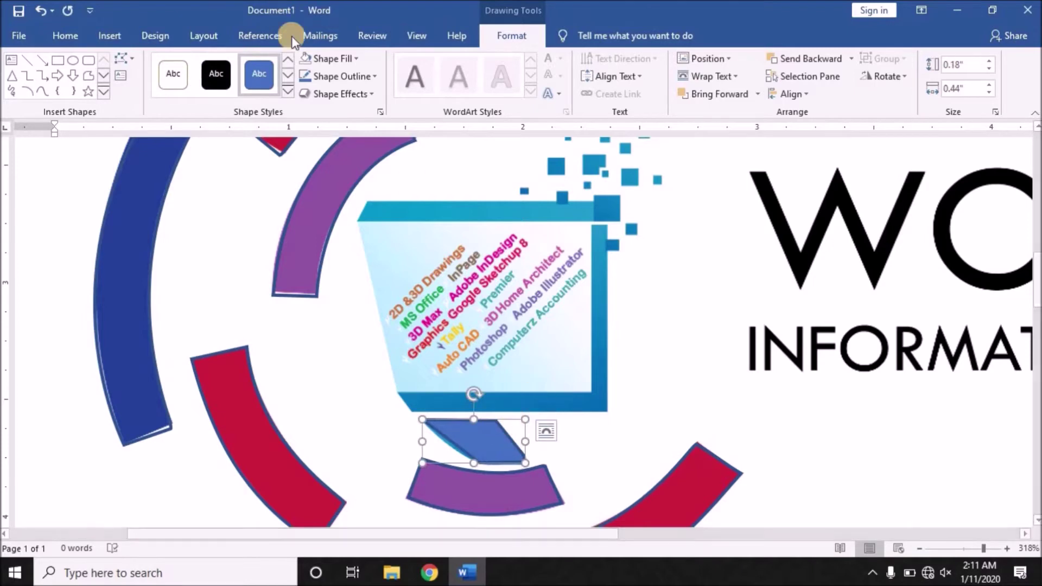
# Step: Set the stand shape's fill to No Fill
pyautogui.click(357, 57)
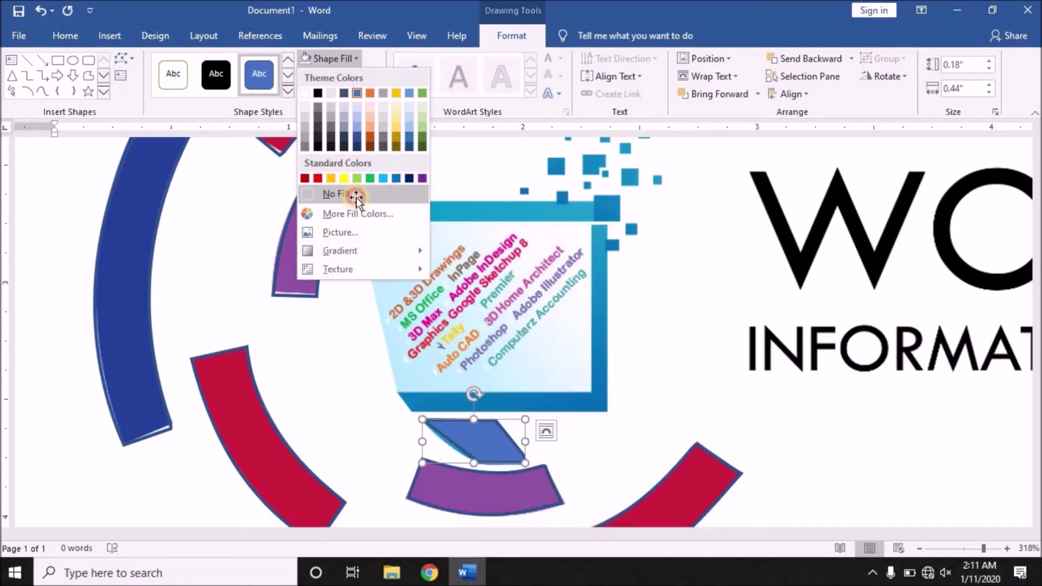
pyautogui.click(347, 195)
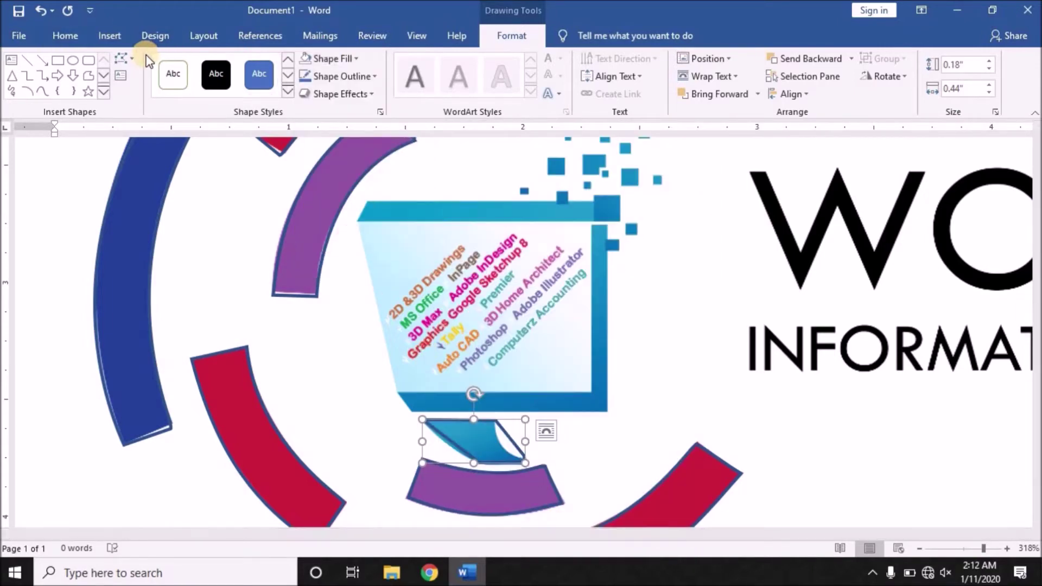
pyautogui.click(133, 58)
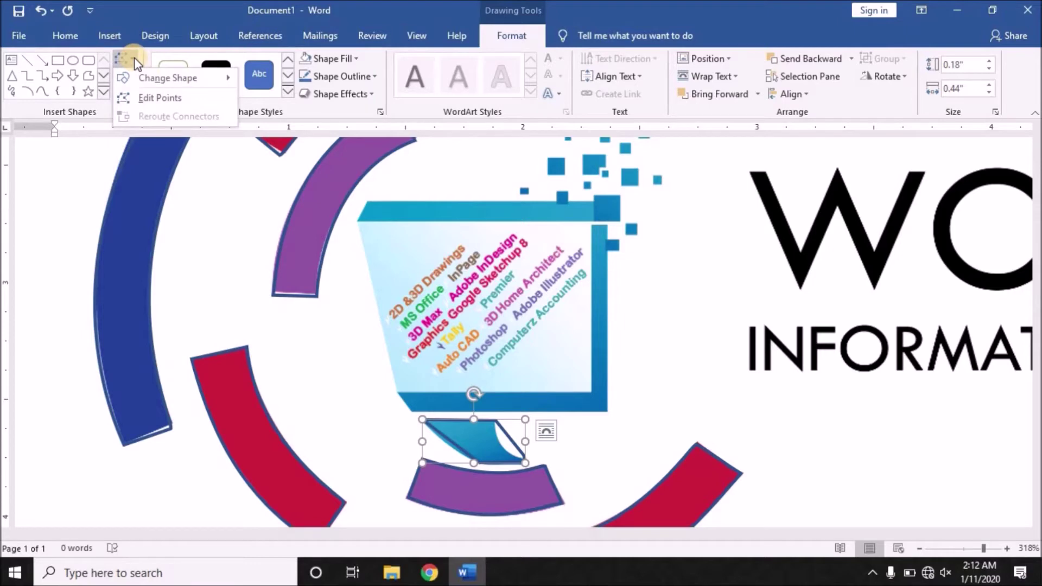
# Step: Drag the bottom and top-right point handles to curve the stand shape's bottom and right edges
pyautogui.click(128, 100)
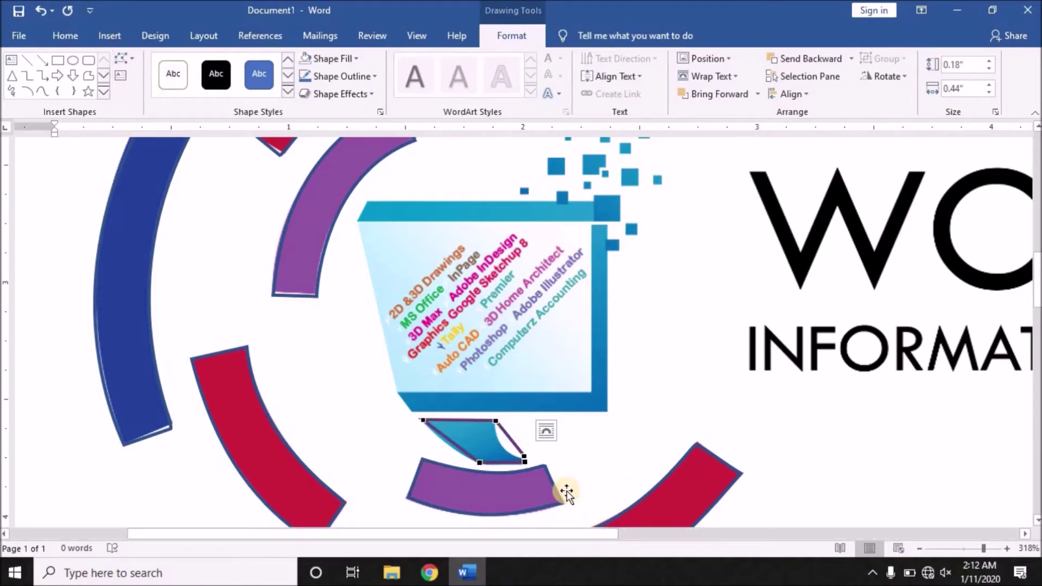
pyautogui.click(479, 462)
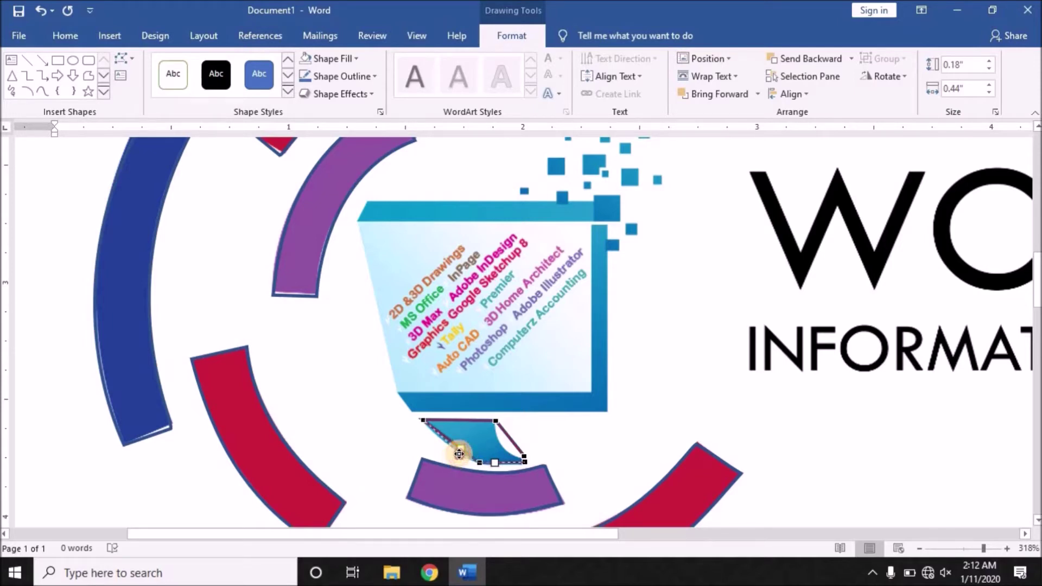
pyautogui.moveTo(461, 448); pyautogui.dragTo(453, 450)
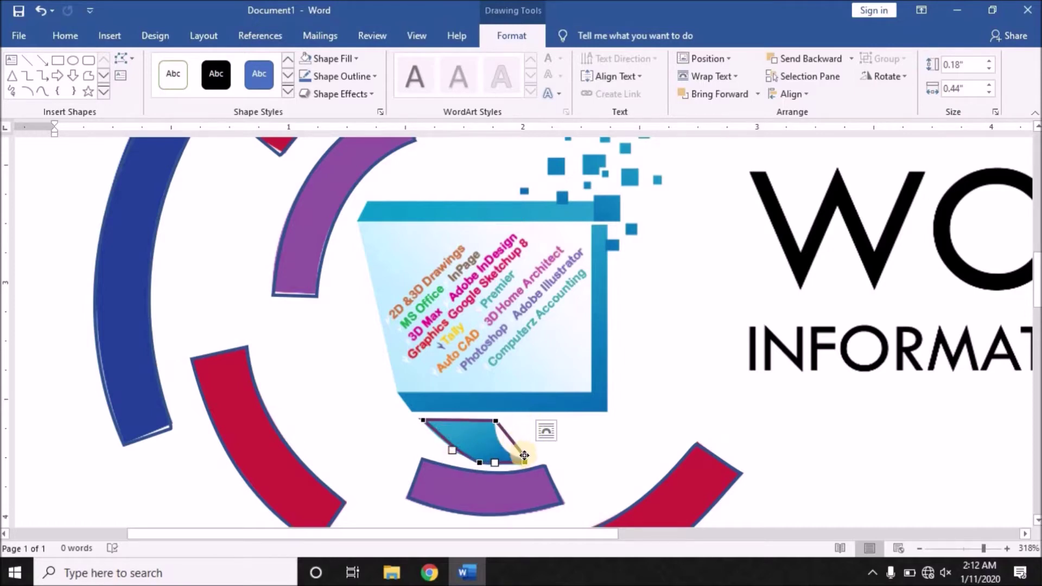
pyautogui.moveTo(523, 455); pyautogui.dragTo(493, 453)
pyautogui.click(497, 424)
pyautogui.moveTo(505, 433); pyautogui.dragTo(505, 451)
pyautogui.scroll(2, 529, 475)
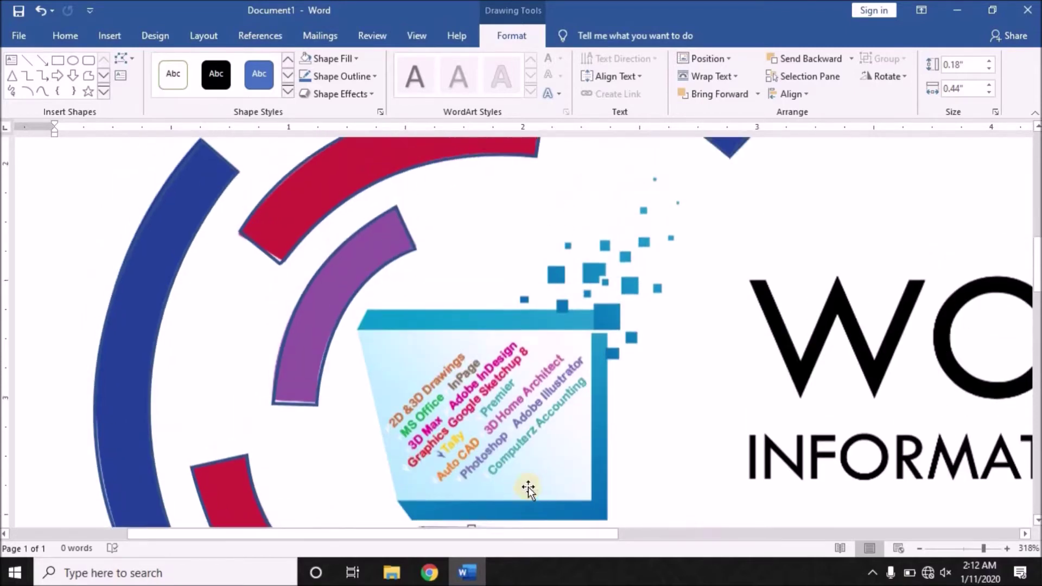
# Step: Zoom in and drag the stand shape's lower-right point outward, widening it to 0.19"
pyautogui.scroll(-5, 529, 491)
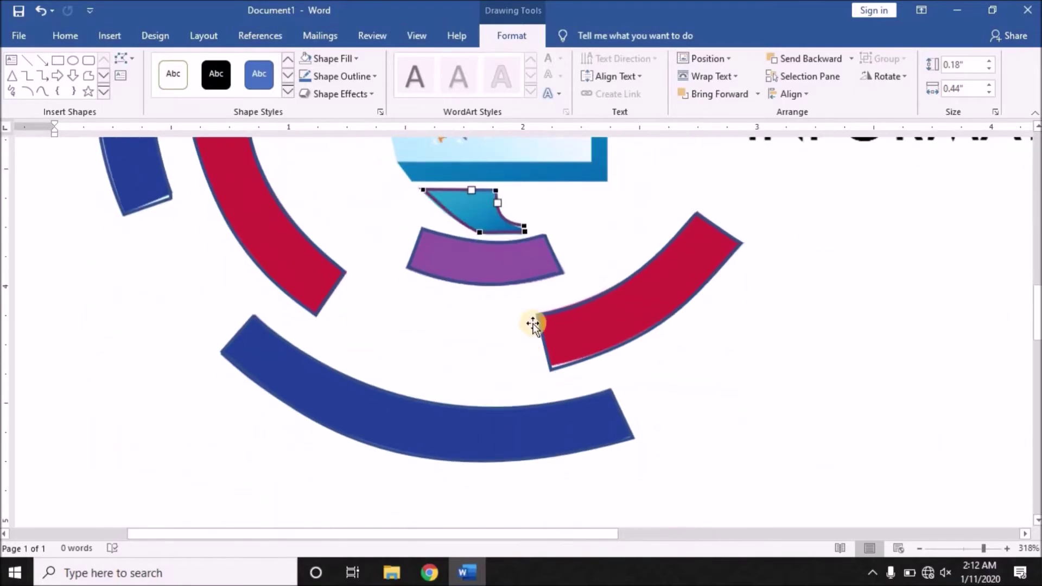
pyautogui.keyDown('ctrl'); pyautogui.scroll(4, 529, 246); pyautogui.keyUp('ctrl')
pyautogui.keyDown('ctrl'); pyautogui.scroll(4, 530, 245); pyautogui.keyUp('ctrl')
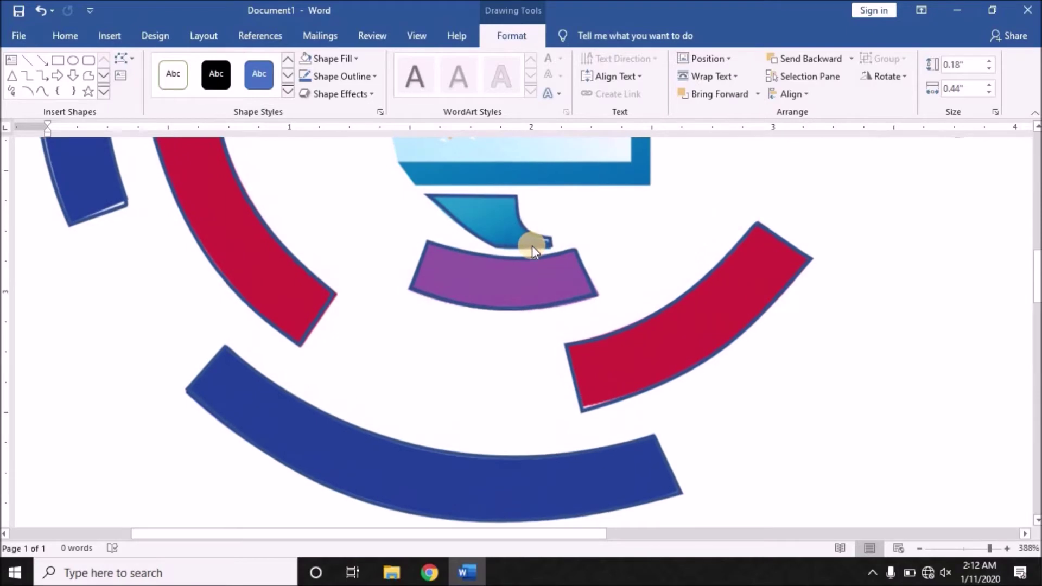
pyautogui.keyDown('ctrl'); pyautogui.scroll(4, 535, 246); pyautogui.keyUp('ctrl')
pyautogui.keyDown('ctrl'); pyautogui.scroll(3, 549, 250); pyautogui.keyUp('ctrl')
pyautogui.keyDown('ctrl'); pyautogui.scroll(1, 569, 272); pyautogui.keyUp('ctrl')
pyautogui.click(581, 266)
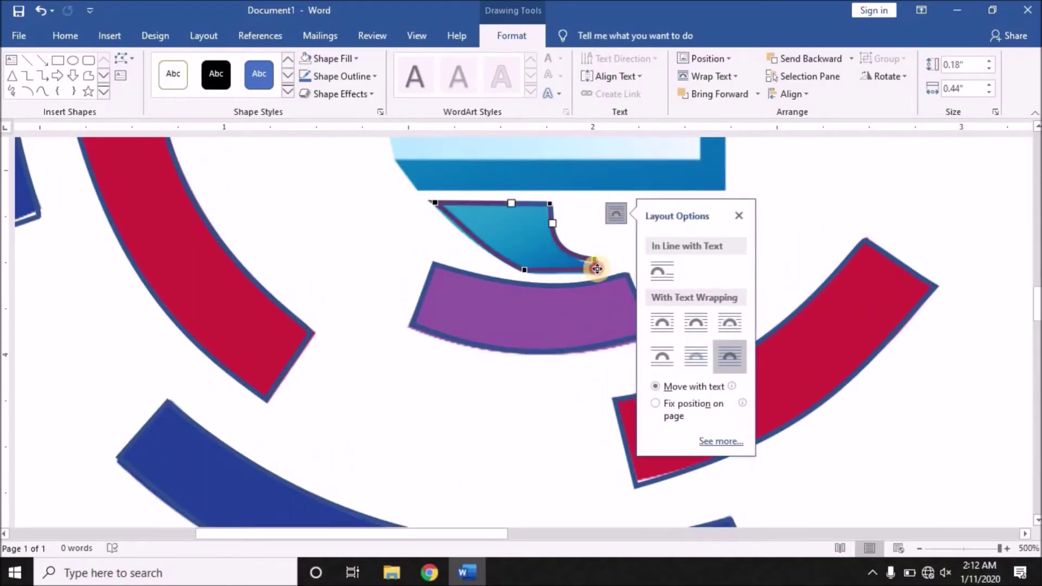
pyautogui.click(597, 269)
pyautogui.moveTo(597, 273); pyautogui.dragTo(596, 265)
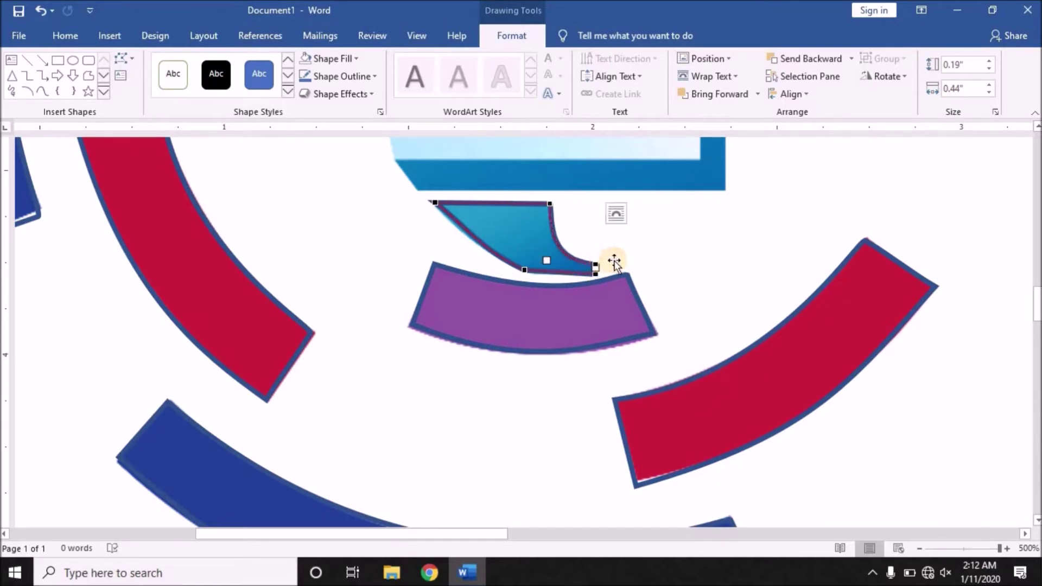
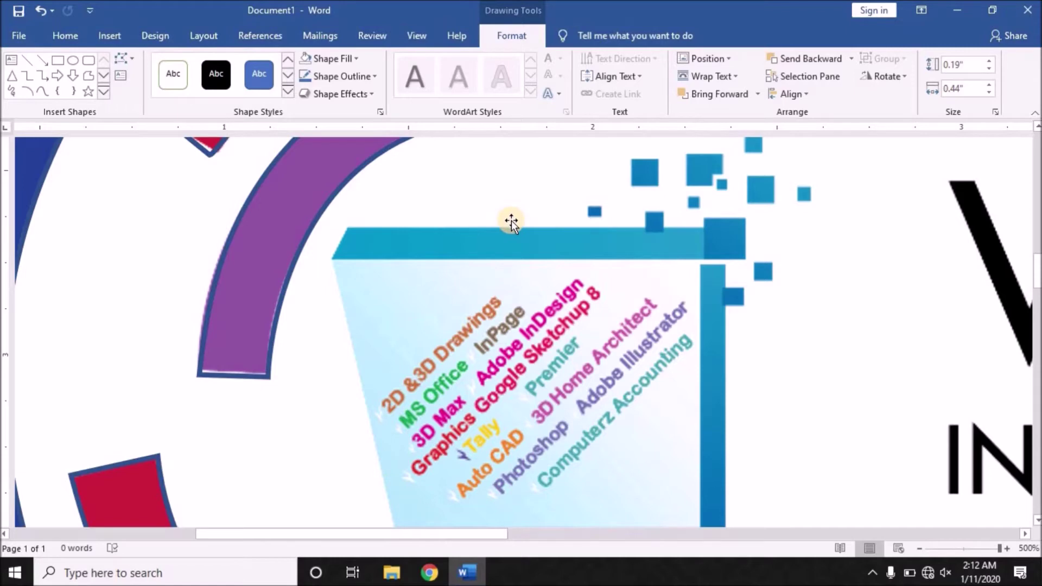
# Step: Start a freeform outline at the screen's lower-left corner, tracing its bottom and right edges
pyautogui.scroll(-3, 571, 247)
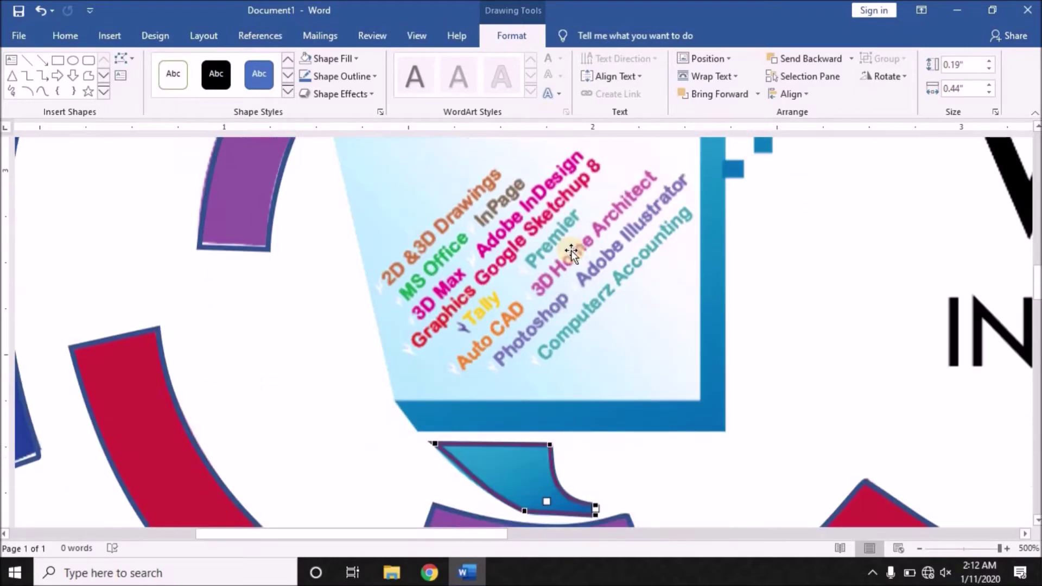
pyautogui.click(88, 75)
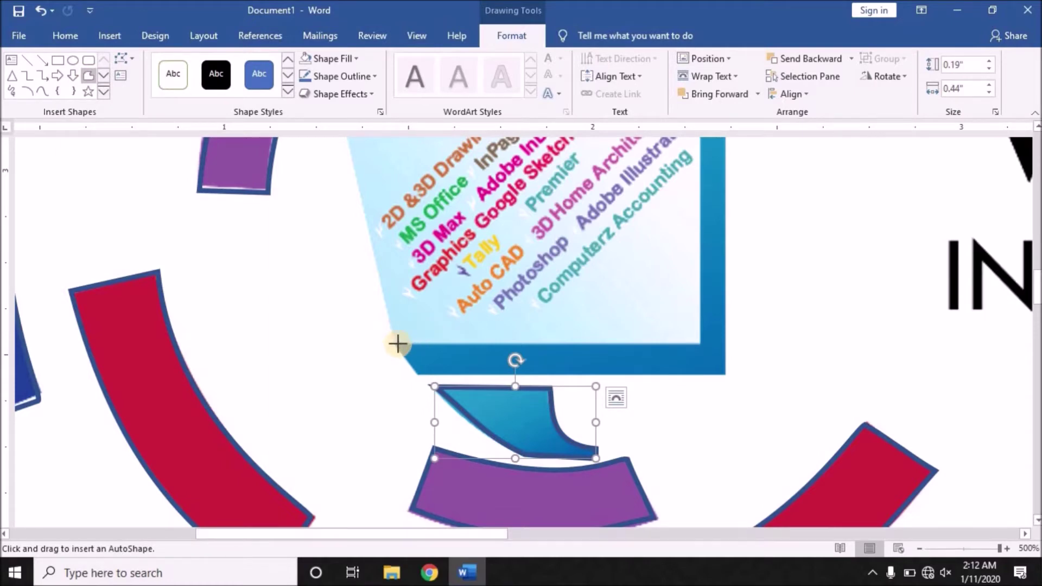
pyautogui.moveTo(398, 344); pyautogui.dragTo(425, 379)
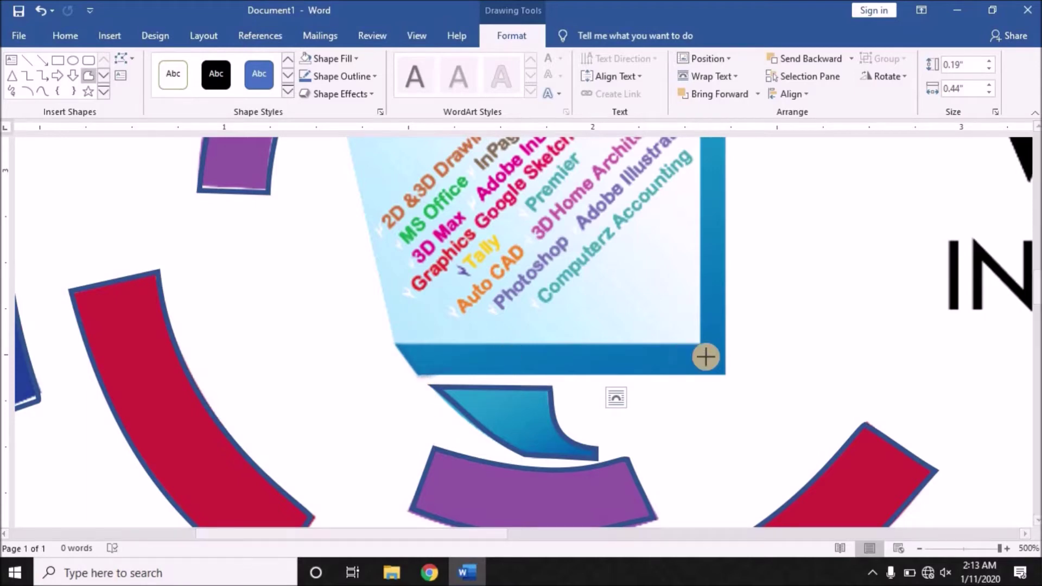
pyautogui.moveTo(420, 375)
pyautogui.mouseDown()
pyautogui.moveTo(725, 374)
pyautogui.moveTo(729, 253)
pyautogui.mouseUp()
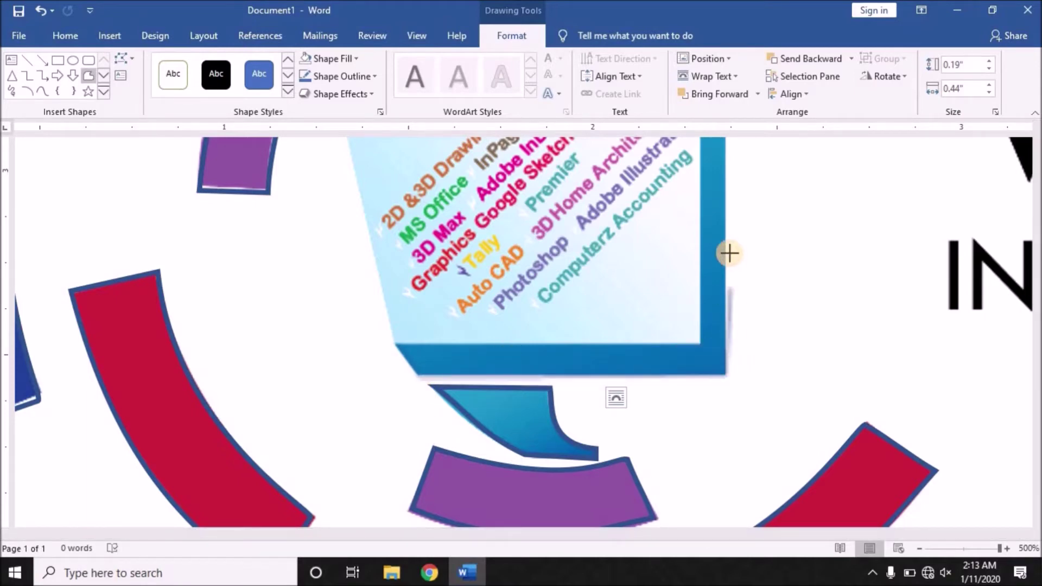
pyautogui.moveTo(729, 253); pyautogui.dragTo(800, 381)
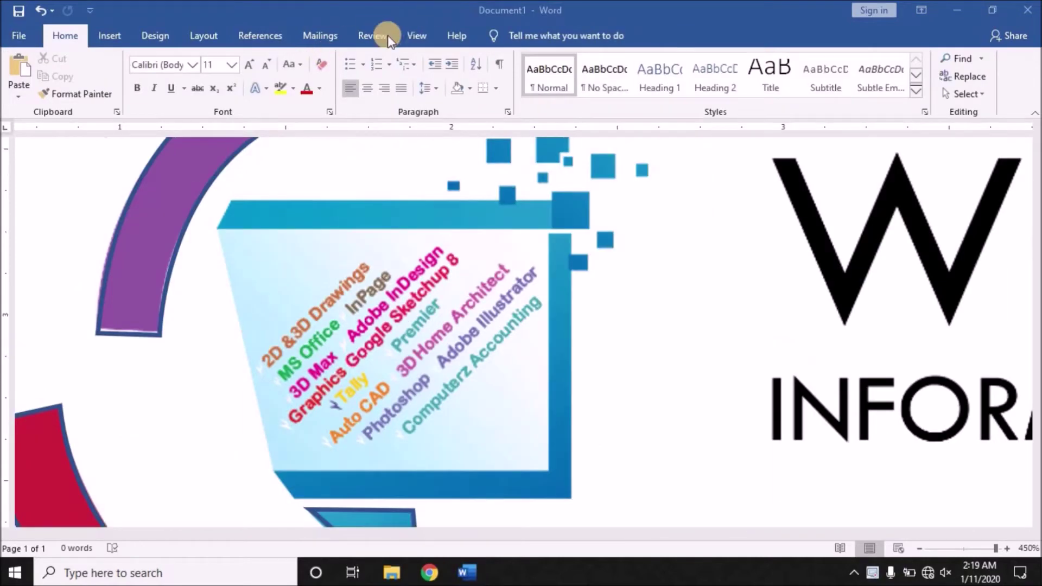
# Step: Draw a closed freeform dark blue frame piece along the screen's bottom and right edges
pyautogui.click(129, 31)
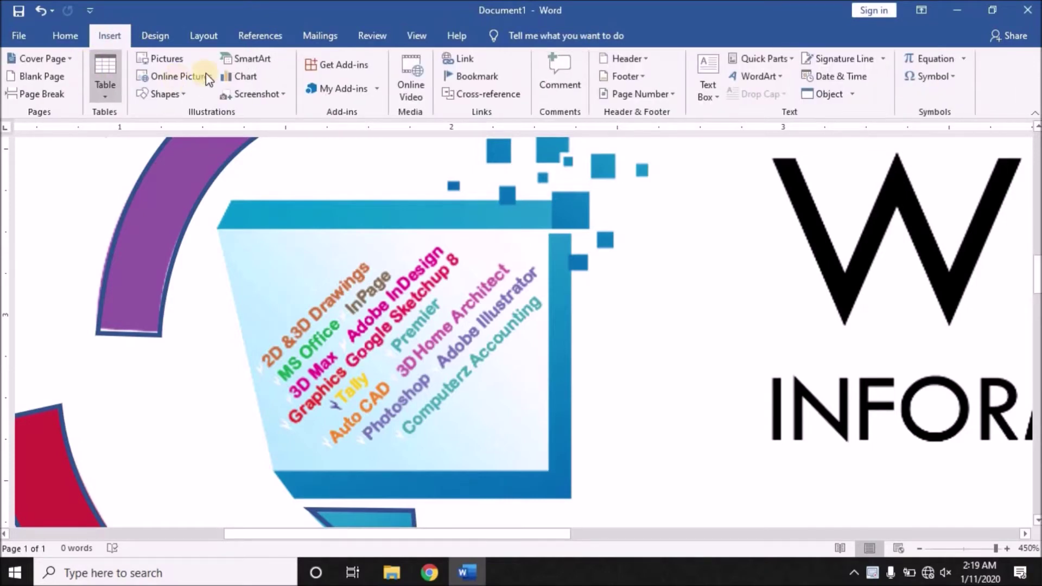
pyautogui.click(179, 95)
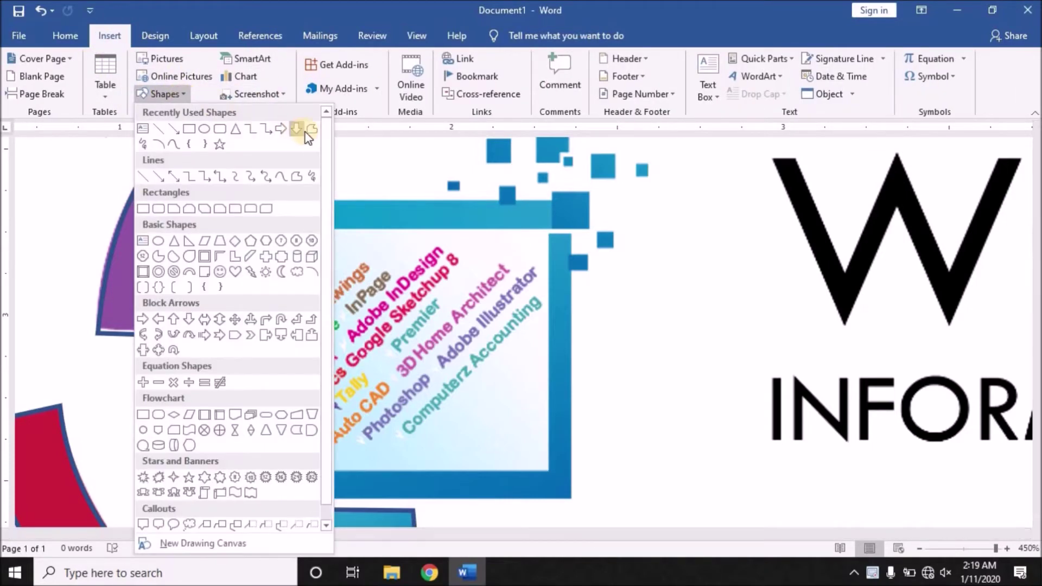
pyautogui.click(304, 140)
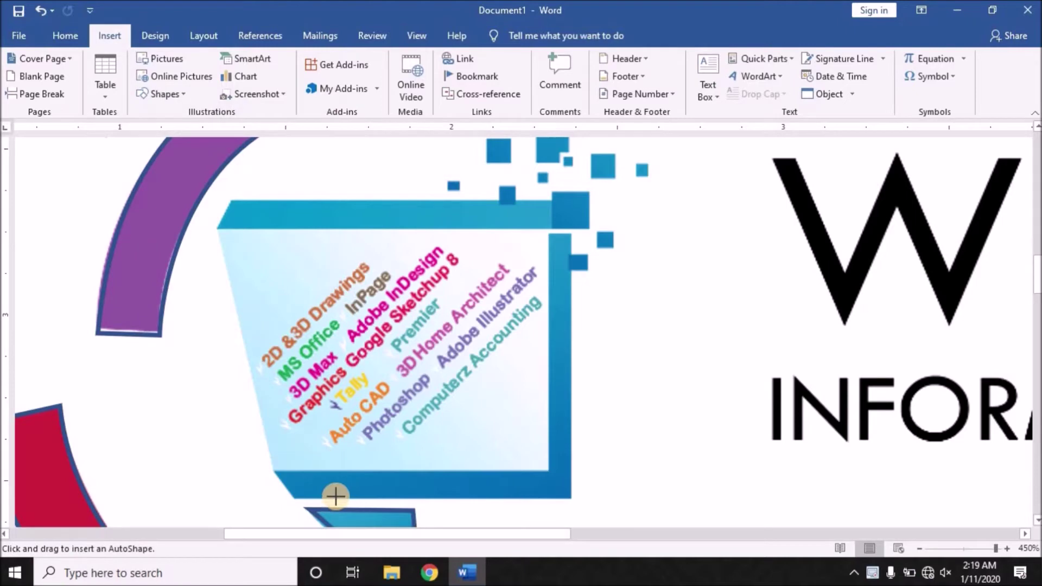
pyautogui.moveTo(273, 470)
pyautogui.mouseDown()
pyautogui.moveTo(295, 503)
pyautogui.moveTo(570, 499)
pyautogui.mouseUp()
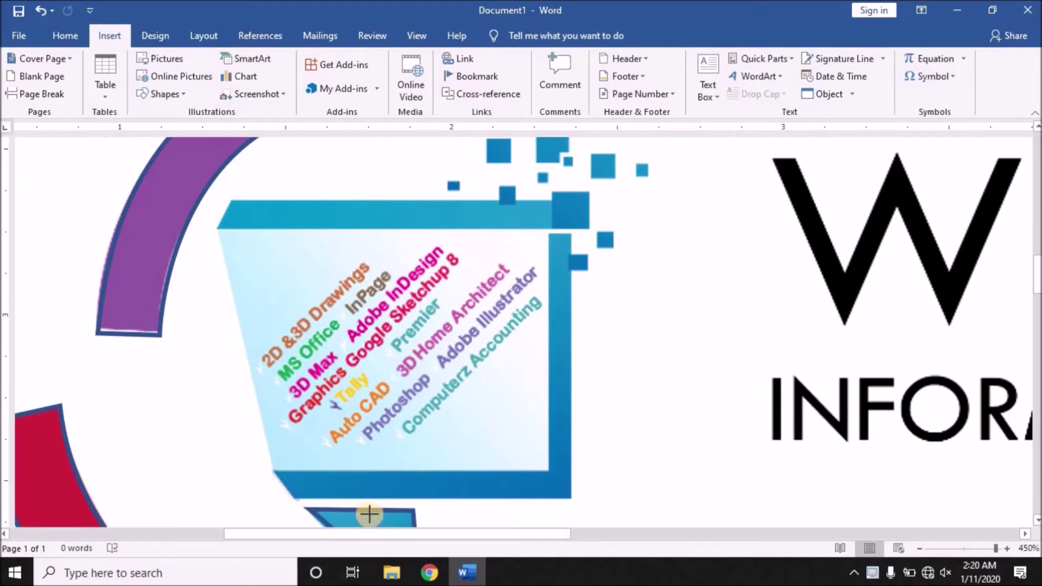
pyautogui.moveTo(570, 500); pyautogui.dragTo(569, 242)
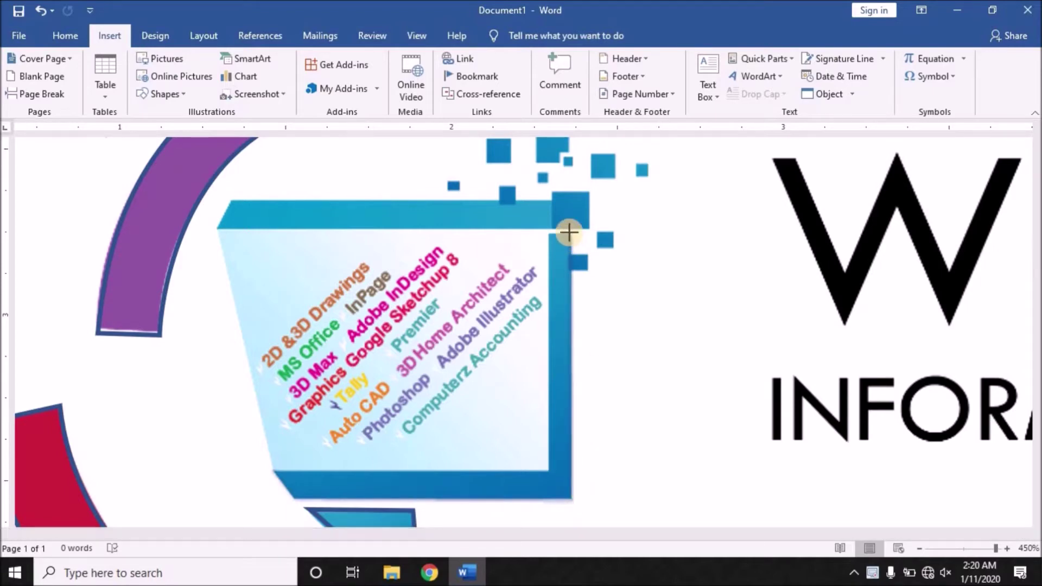
pyautogui.moveTo(569, 232)
pyautogui.mouseDown()
pyautogui.moveTo(549, 235)
pyautogui.moveTo(549, 471)
pyautogui.moveTo(310, 461)
pyautogui.moveTo(284, 471)
pyautogui.mouseUp()
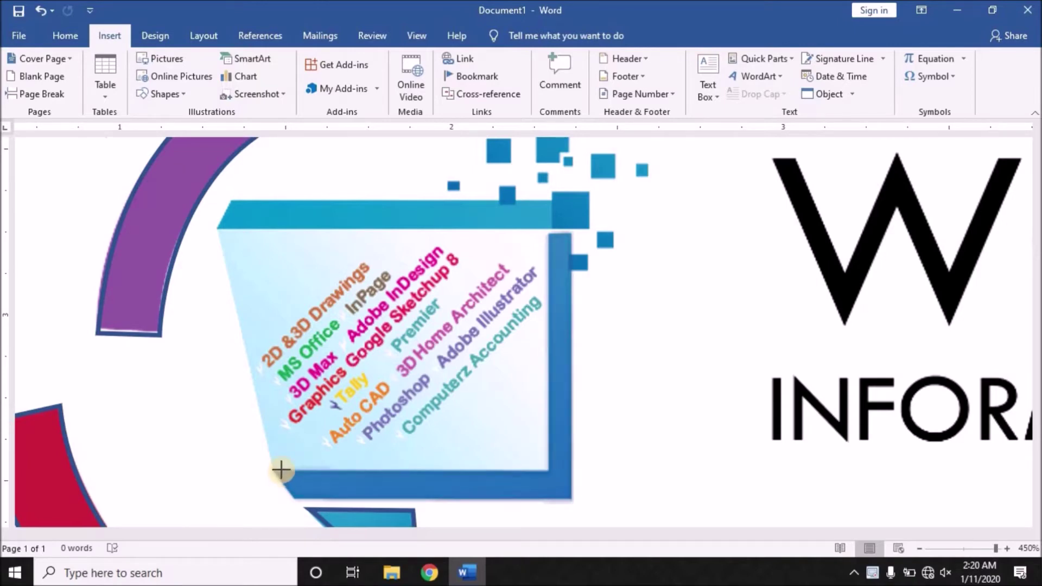
pyautogui.click(274, 471)
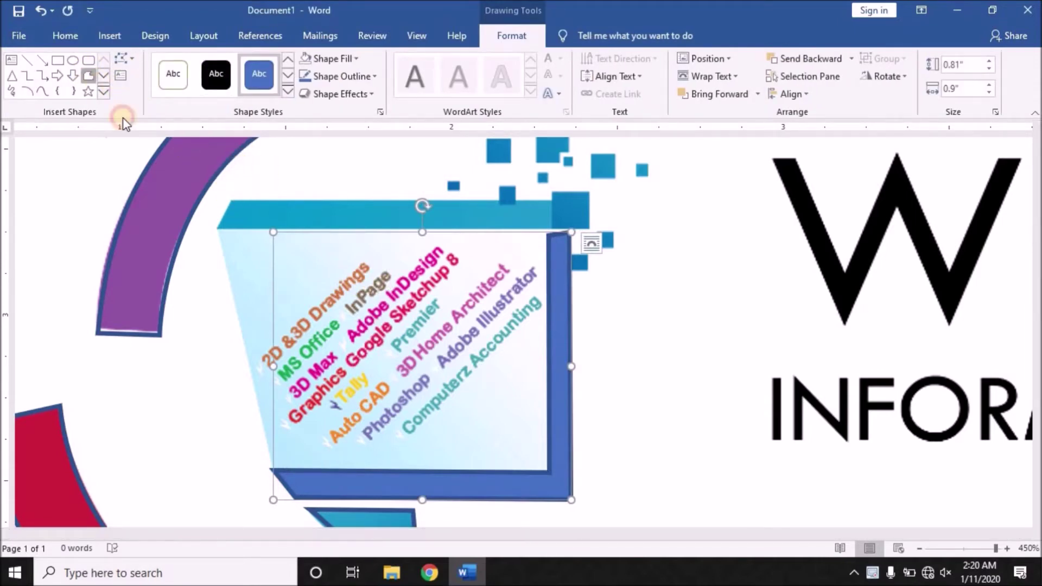
# Step: Draw a closed freeform blue bar, 0.09" by 1", along the screen's top edge
pyautogui.click(218, 224)
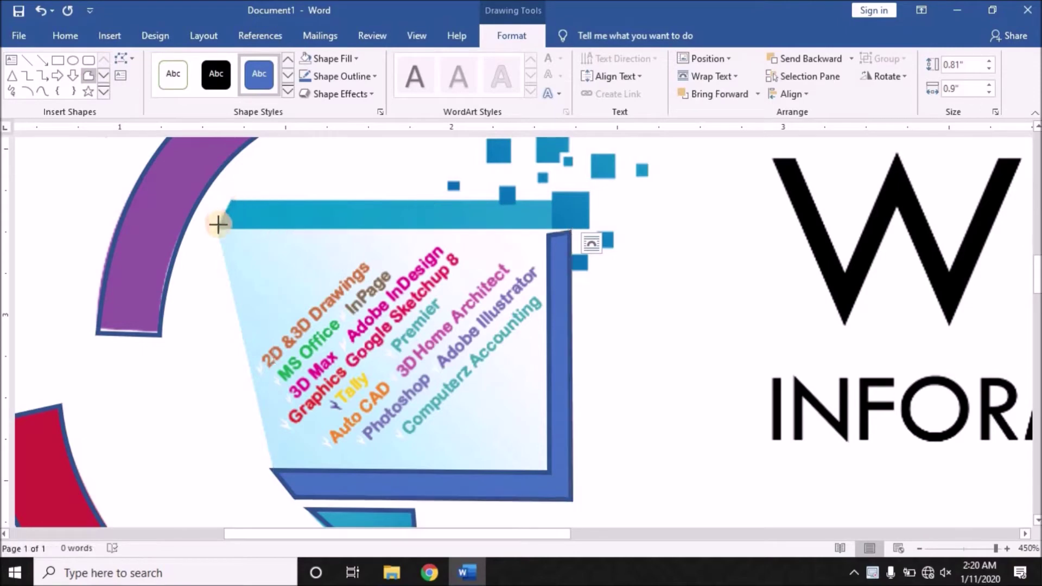
pyautogui.click(552, 227)
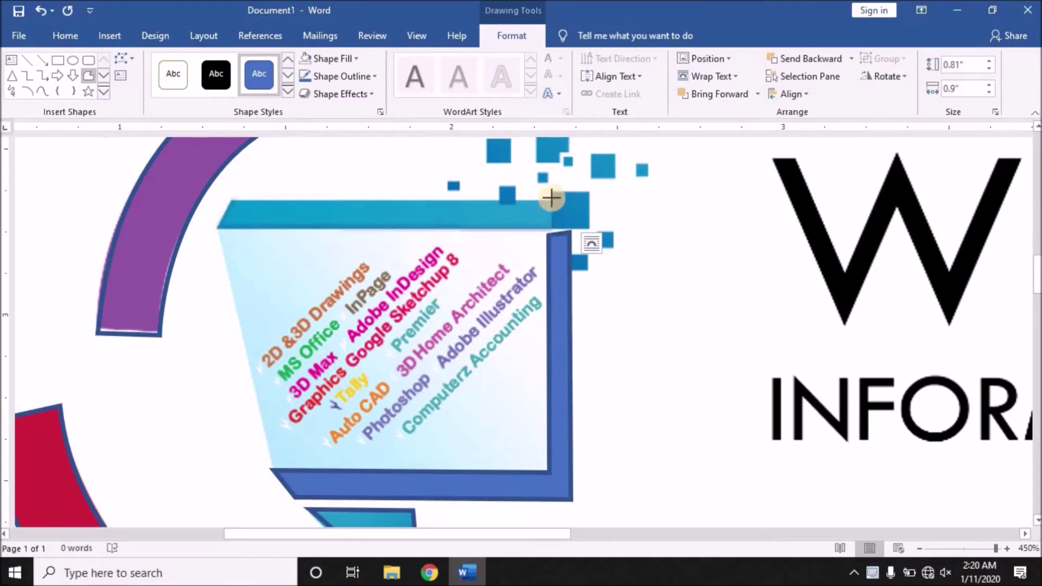
pyautogui.click(551, 197)
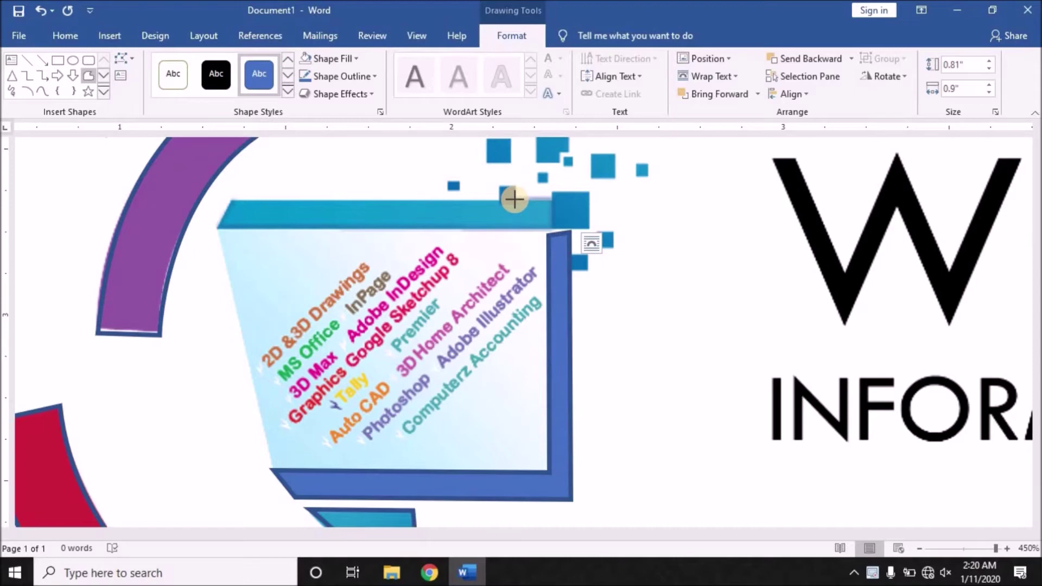
pyautogui.click(230, 199)
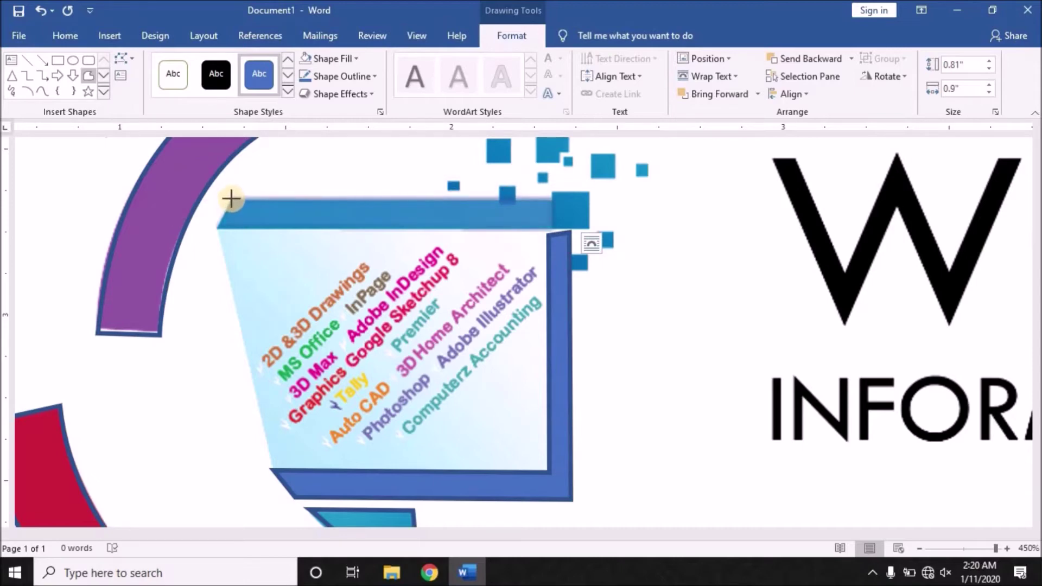
pyautogui.click(230, 201)
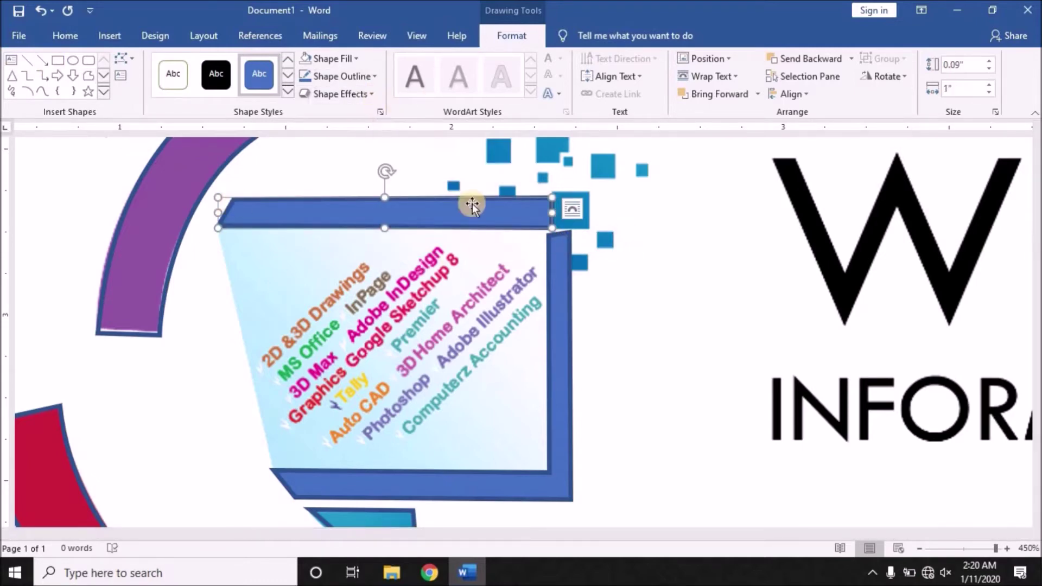
pyautogui.scroll(3, 581, 266)
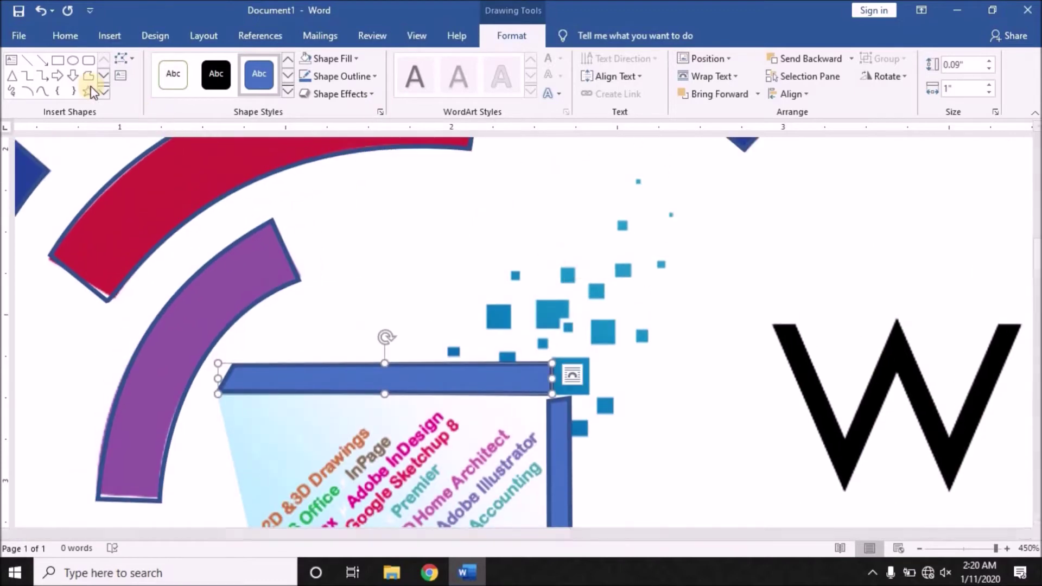
# Step: Draw two small blue rectangles among the pixel squares, then save the document
pyautogui.click(57, 61)
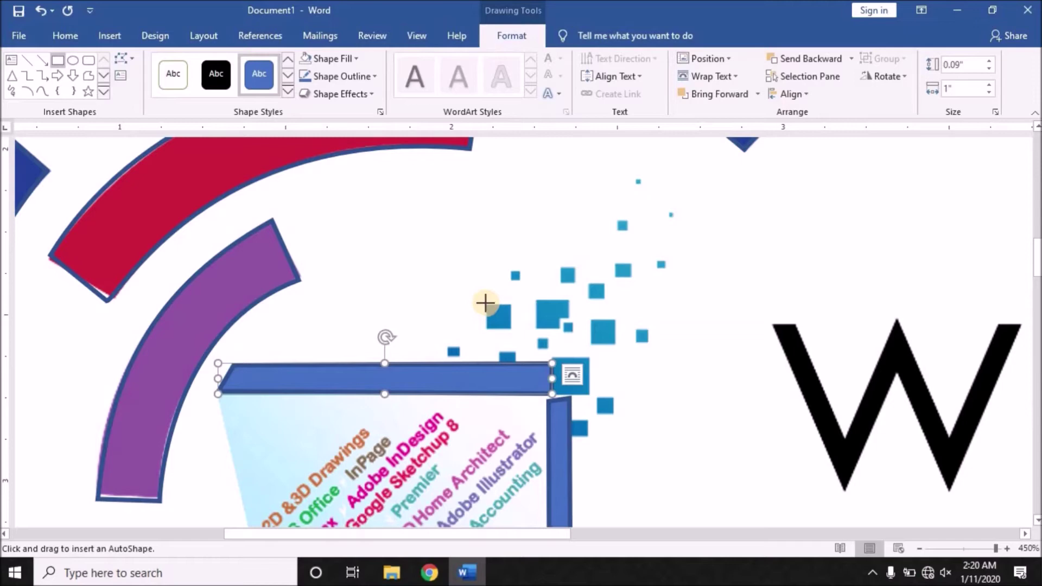
pyautogui.moveTo(487, 304); pyautogui.dragTo(516, 329)
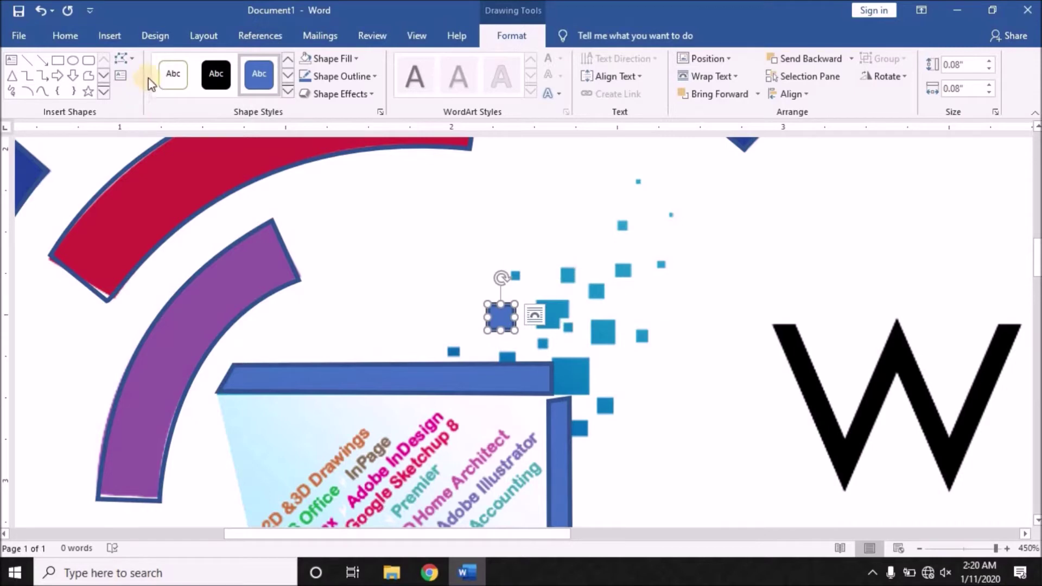
pyautogui.click(58, 60)
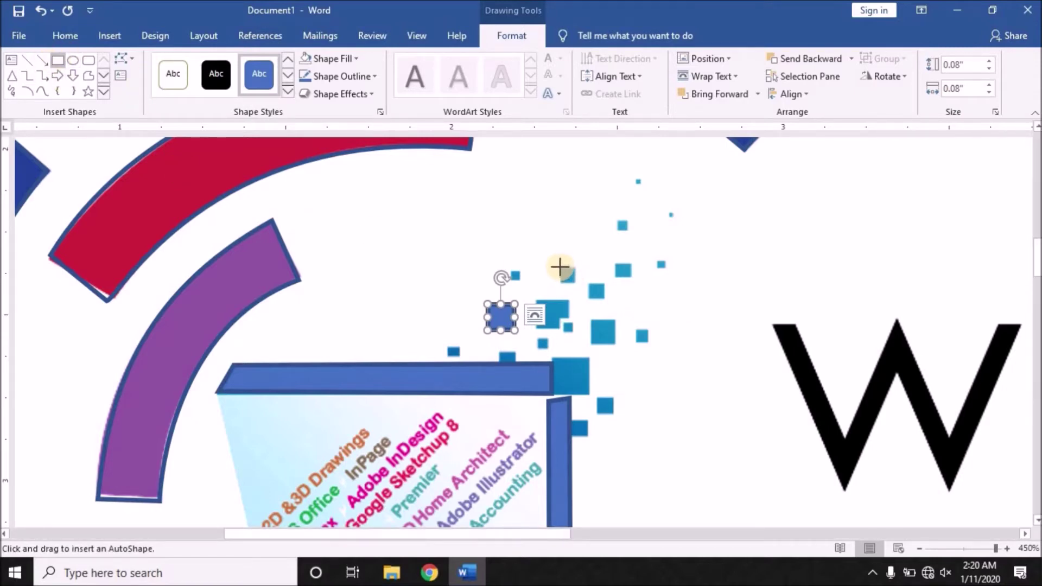
pyautogui.moveTo(560, 267); pyautogui.dragTo(577, 283)
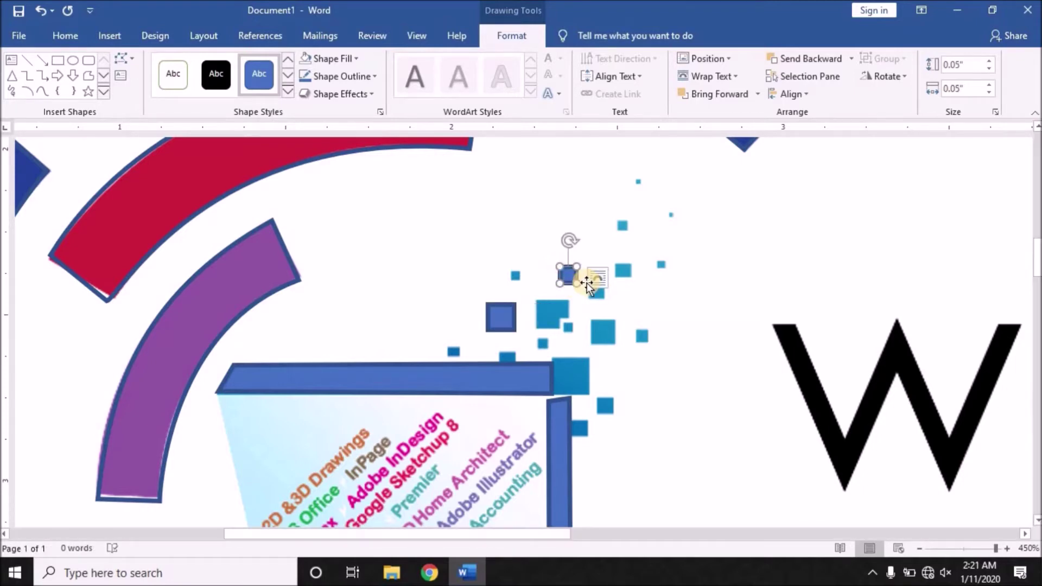
pyautogui.hotkey('ctrl', 's')
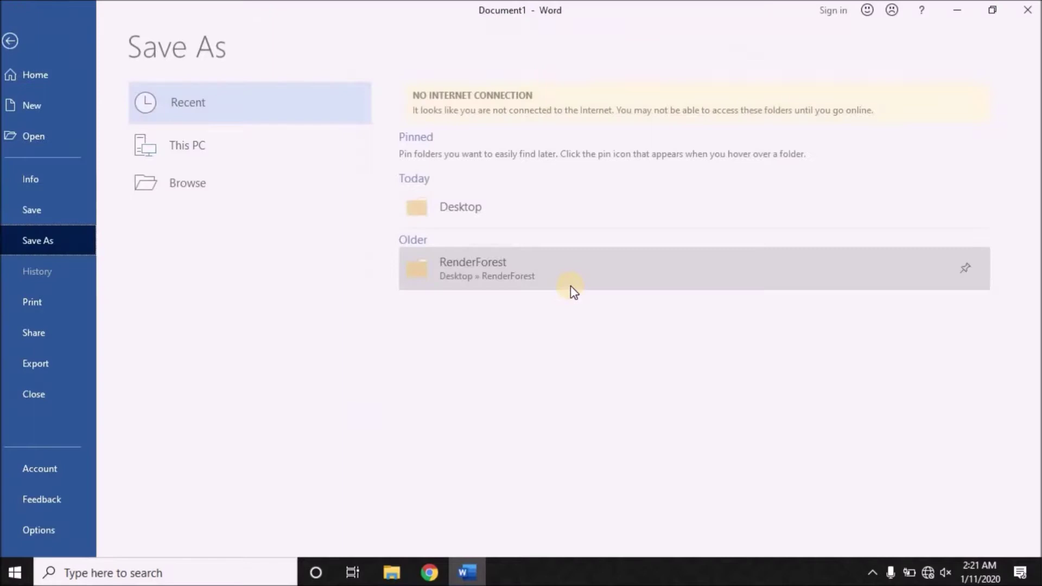
# Step: Duplicate the small blue square and move the copies among the pixel squares above the monitor
pyautogui.click(25, 42)
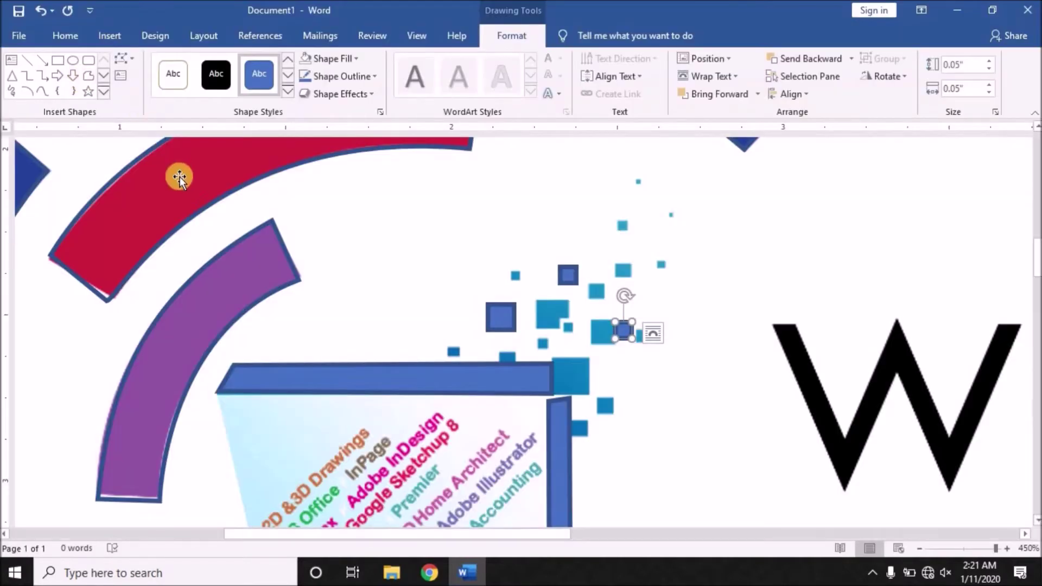
pyautogui.hotkey('ctrl', 'd')
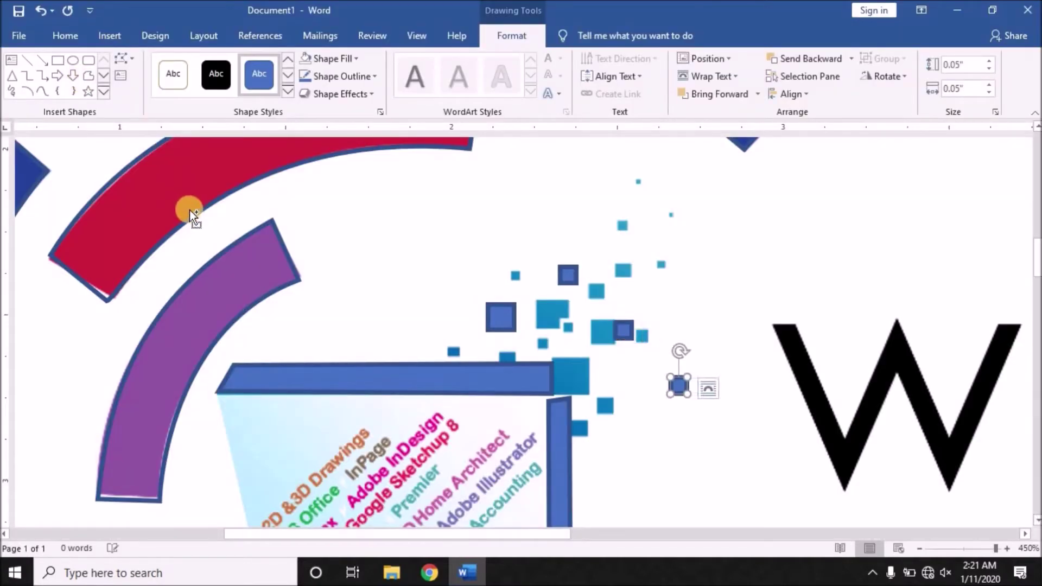
pyautogui.click(686, 384)
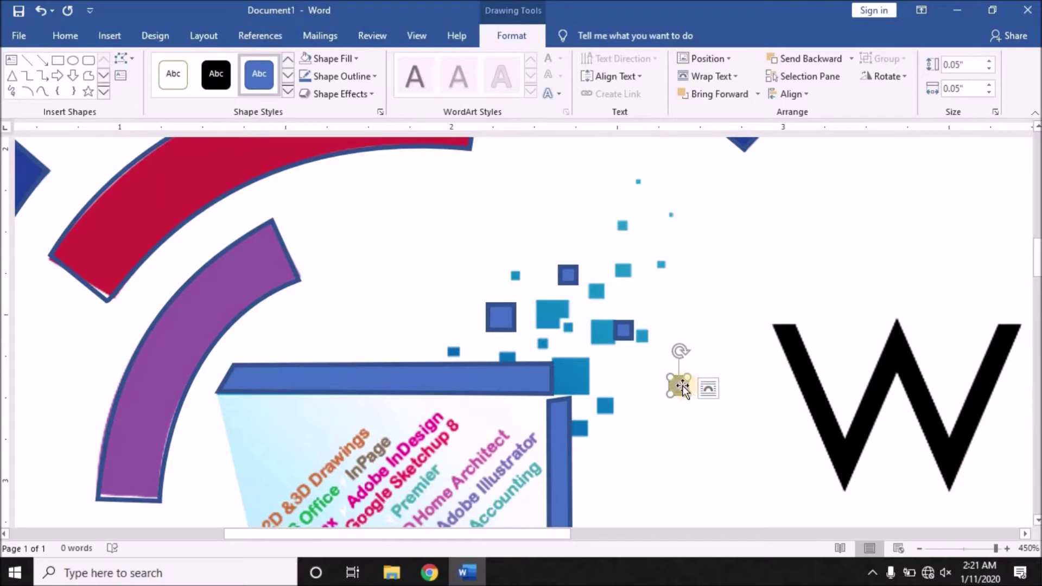
pyautogui.moveTo(687, 375); pyautogui.dragTo(628, 269)
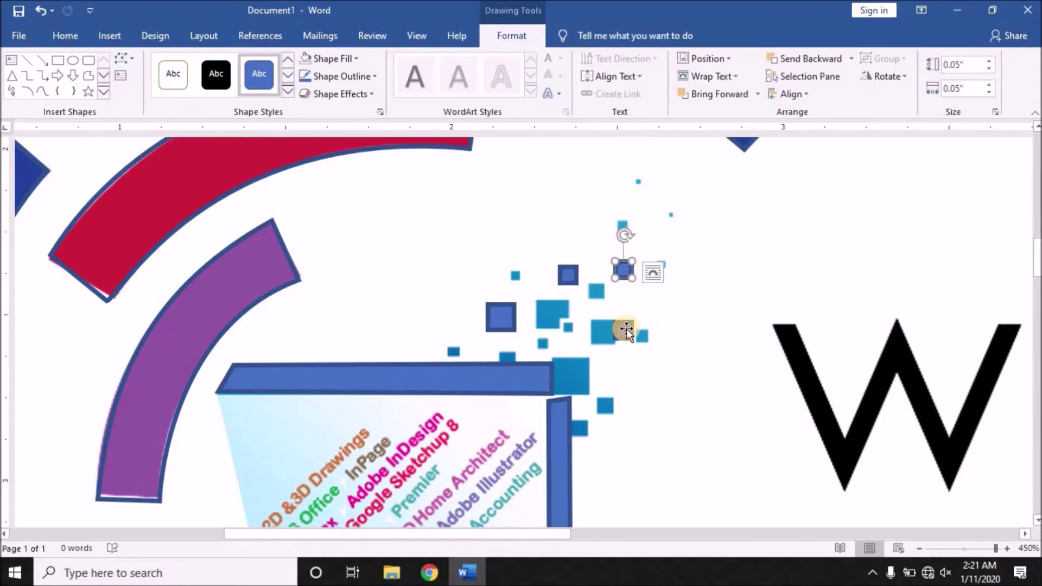
pyautogui.click(626, 330)
pyautogui.moveTo(624, 330); pyautogui.dragTo(601, 327)
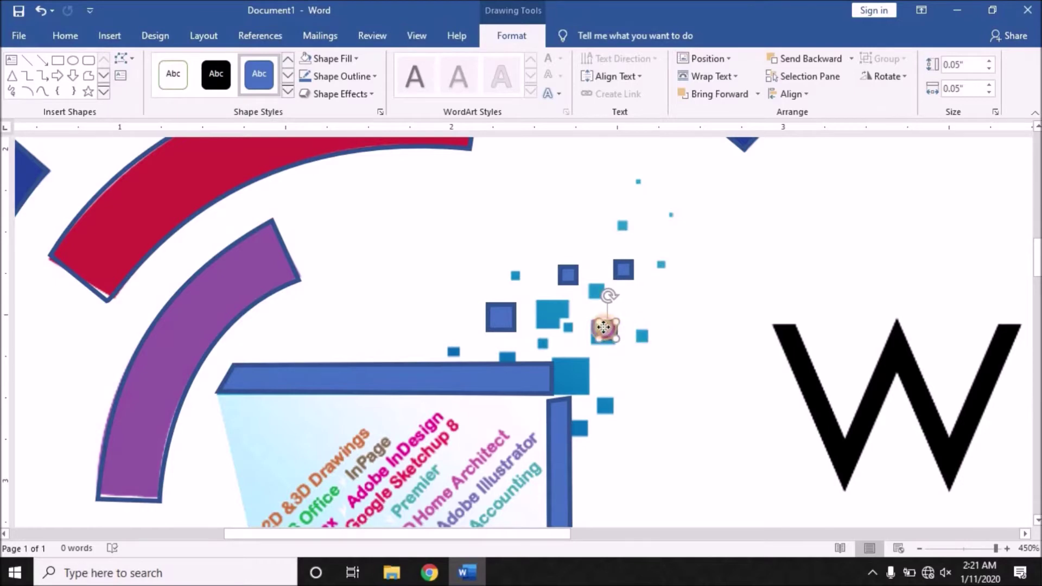
pyautogui.moveTo(602, 327); pyautogui.dragTo(622, 345)
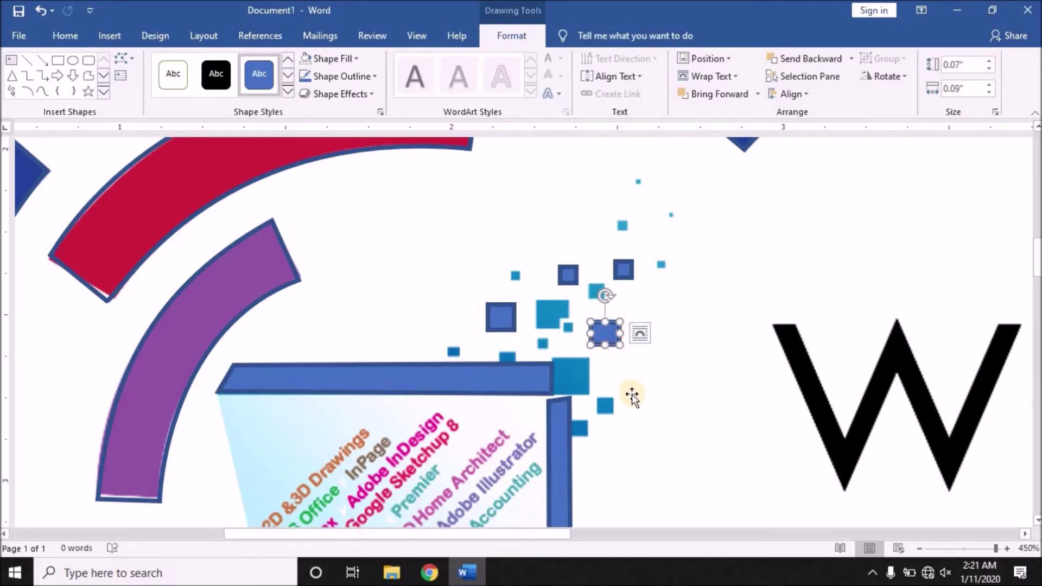
pyautogui.click(639, 334)
pyautogui.scroll(-3, 628, 353)
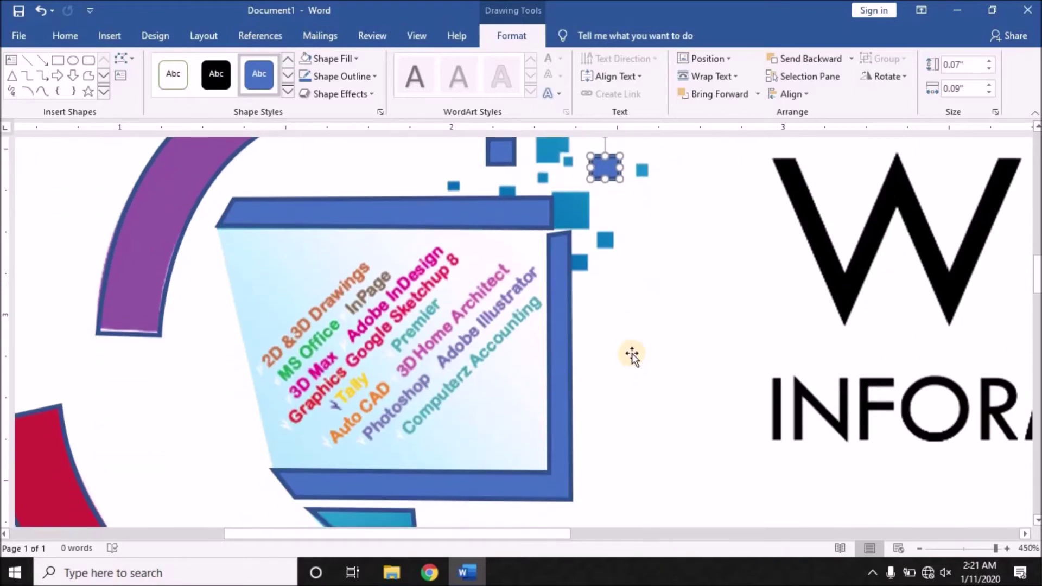
# Step: Duplicate the small blue square twice, resizing the copies and moving one near the top squares
pyautogui.hotkey('ctrl', 'd')
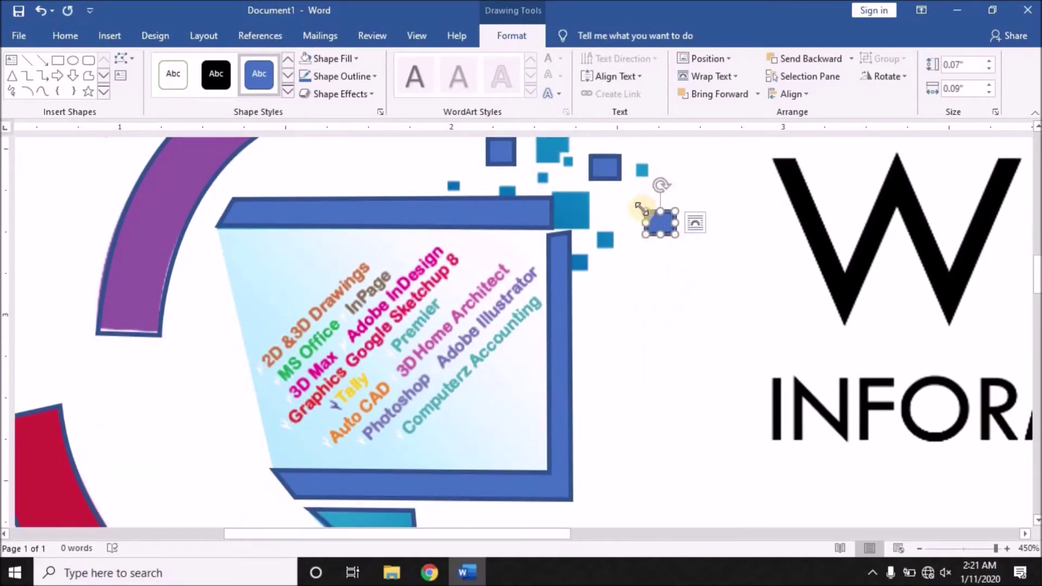
pyautogui.moveTo(644, 211)
pyautogui.mouseDown()
pyautogui.moveTo(636, 202)
pyautogui.moveTo(563, 209)
pyautogui.mouseUp()
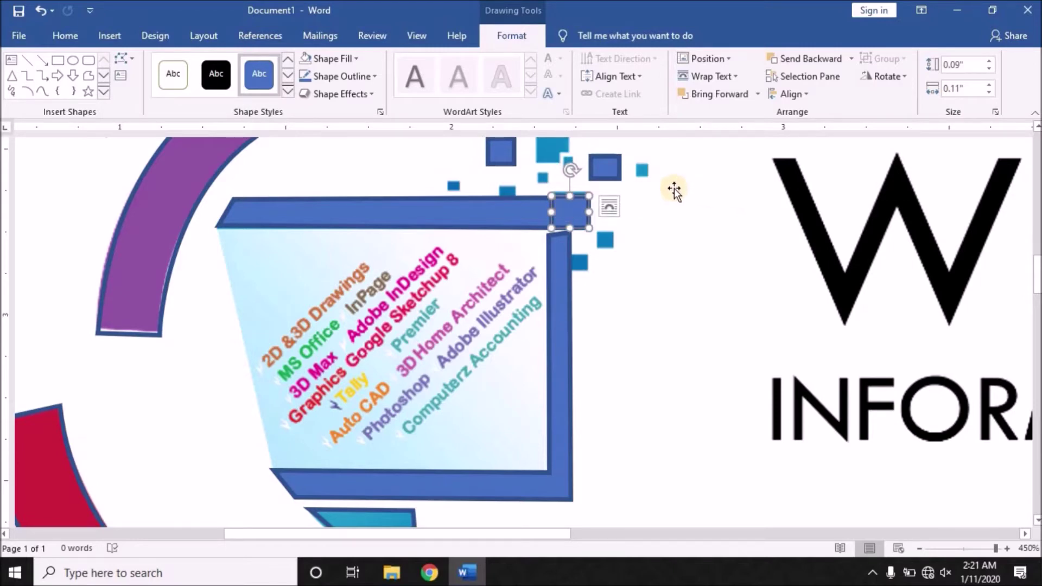
pyautogui.click(621, 174)
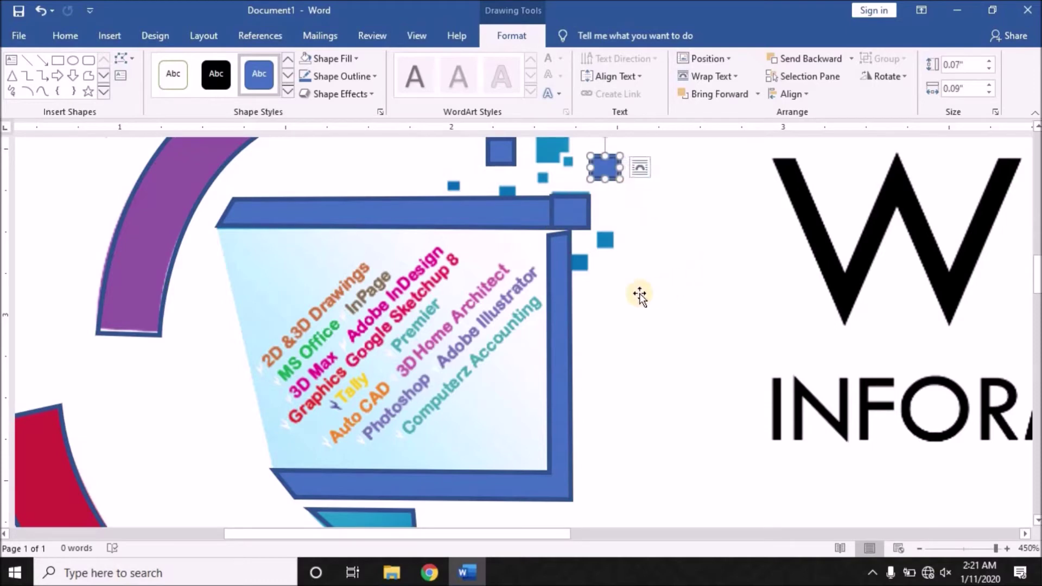
pyautogui.hotkey('ctrl', 'd')
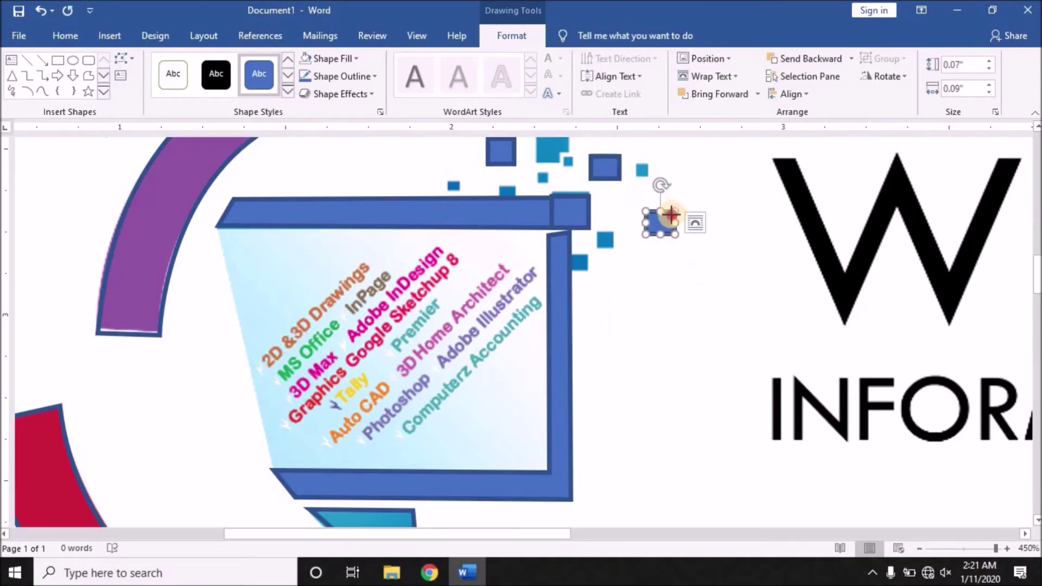
pyautogui.moveTo(675, 210); pyautogui.dragTo(663, 216)
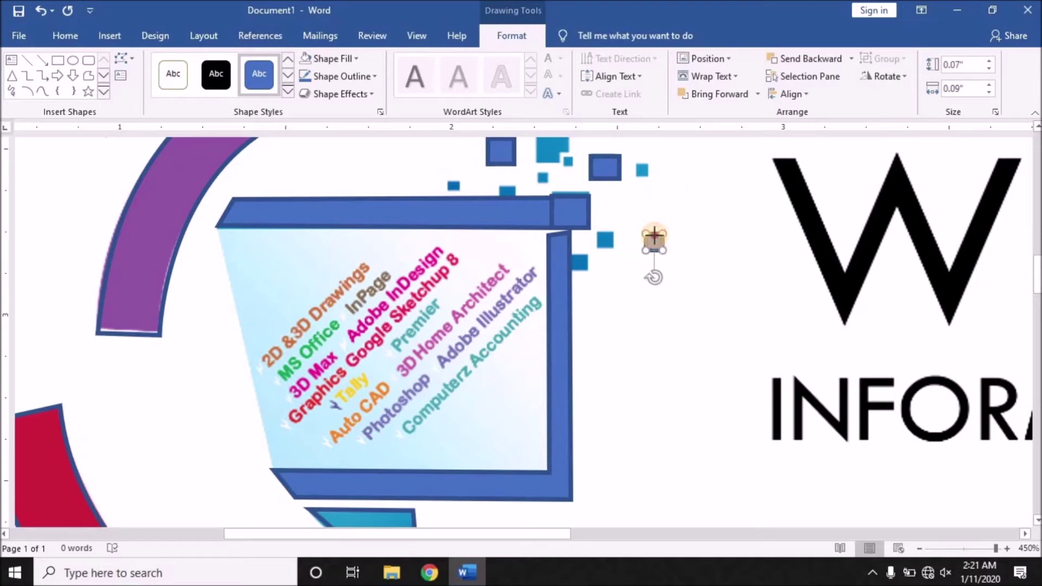
pyautogui.moveTo(657, 232); pyautogui.dragTo(572, 162)
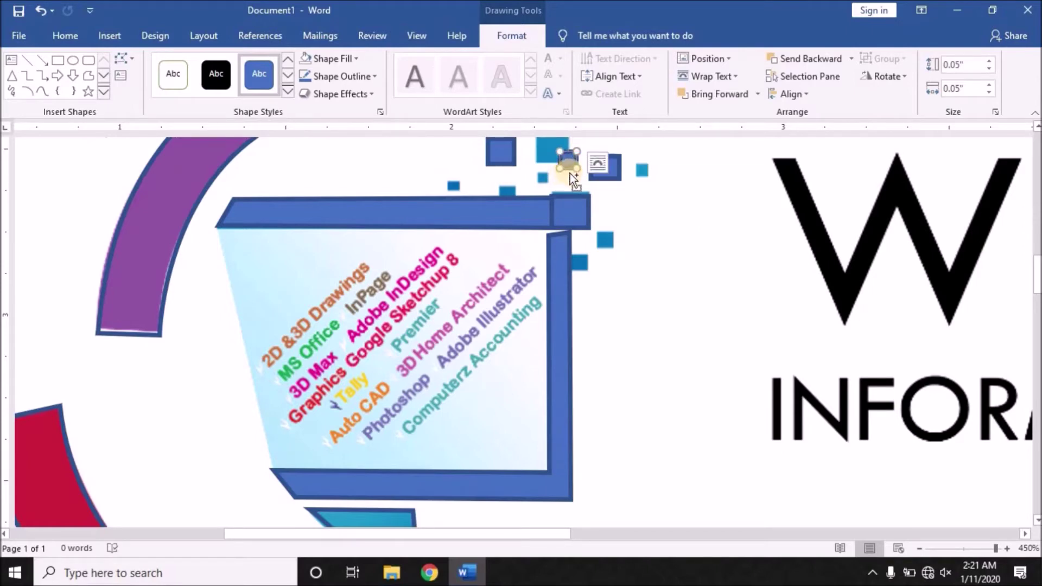
pyautogui.hotkey('ctrl', 'z')
pyautogui.moveTo(626, 212); pyautogui.dragTo(551, 178)
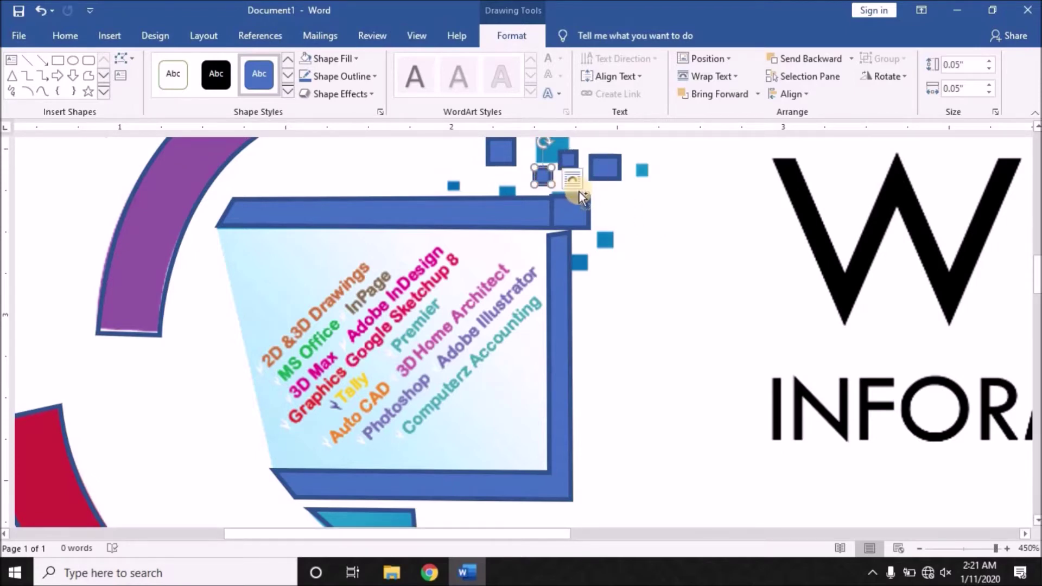
pyautogui.hotkey('ctrl', 'z')
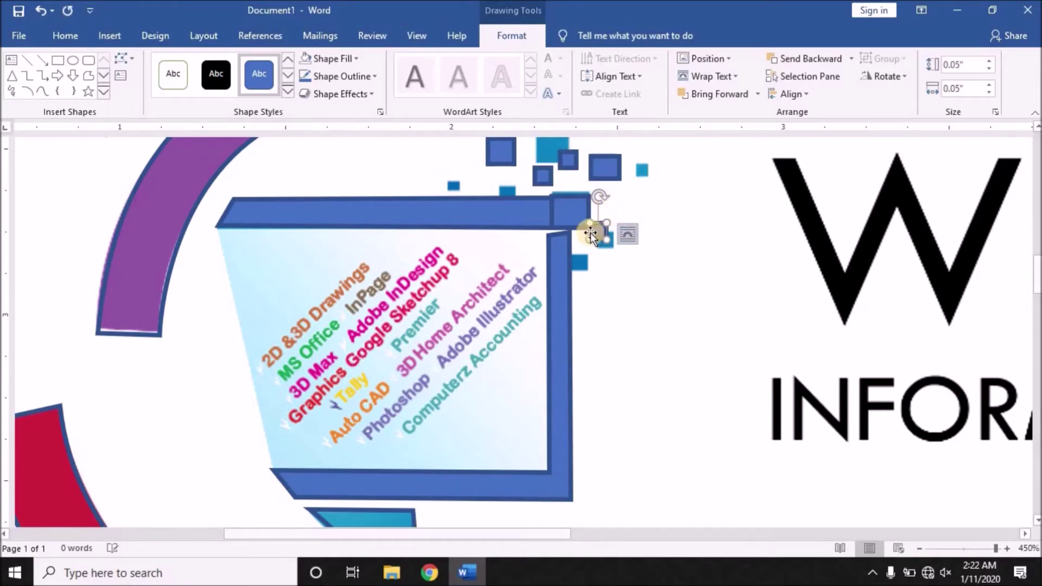
pyautogui.hotkey('ctrl', 'y')
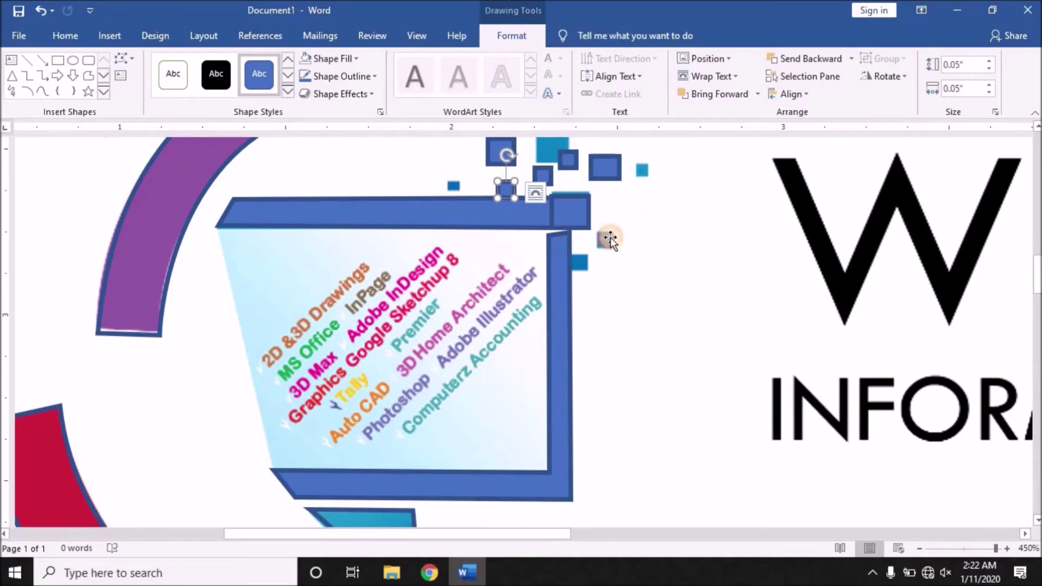
pyautogui.click(605, 209)
# Step: Shrink a small square to 0.05" by 0.06" and set it beside the frame's top-right corner
pyautogui.click(582, 210)
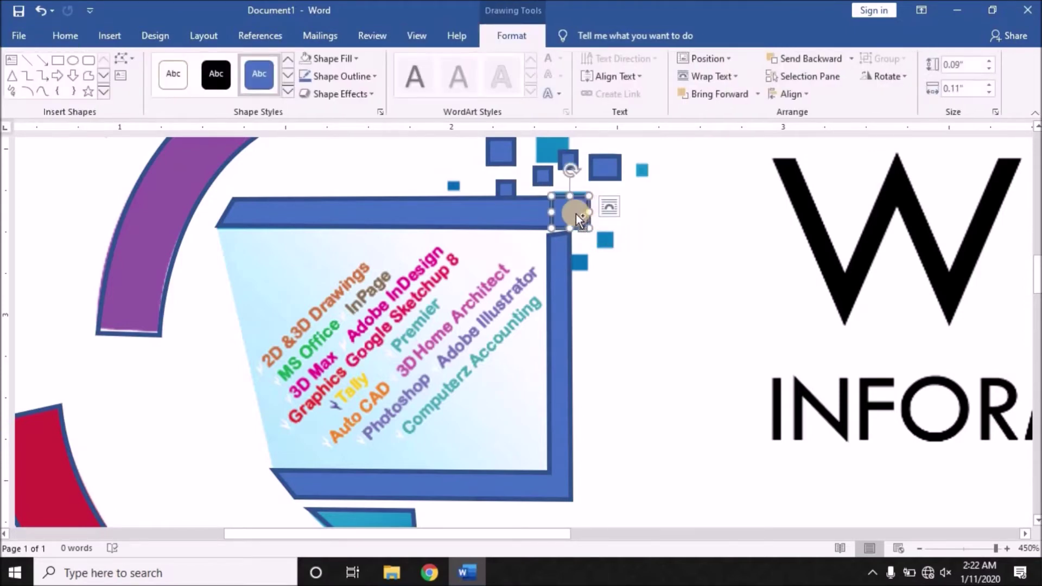
pyautogui.moveTo(575, 215); pyautogui.dragTo(626, 272)
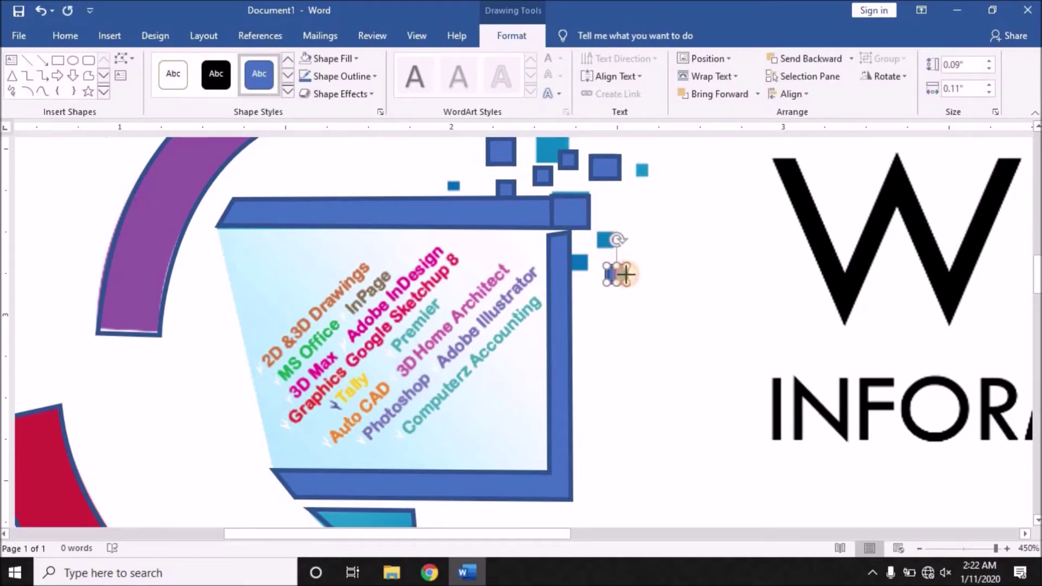
pyautogui.moveTo(625, 273)
pyautogui.mouseDown()
pyautogui.moveTo(617, 258)
pyautogui.moveTo(634, 272)
pyautogui.moveTo(610, 243)
pyautogui.mouseUp()
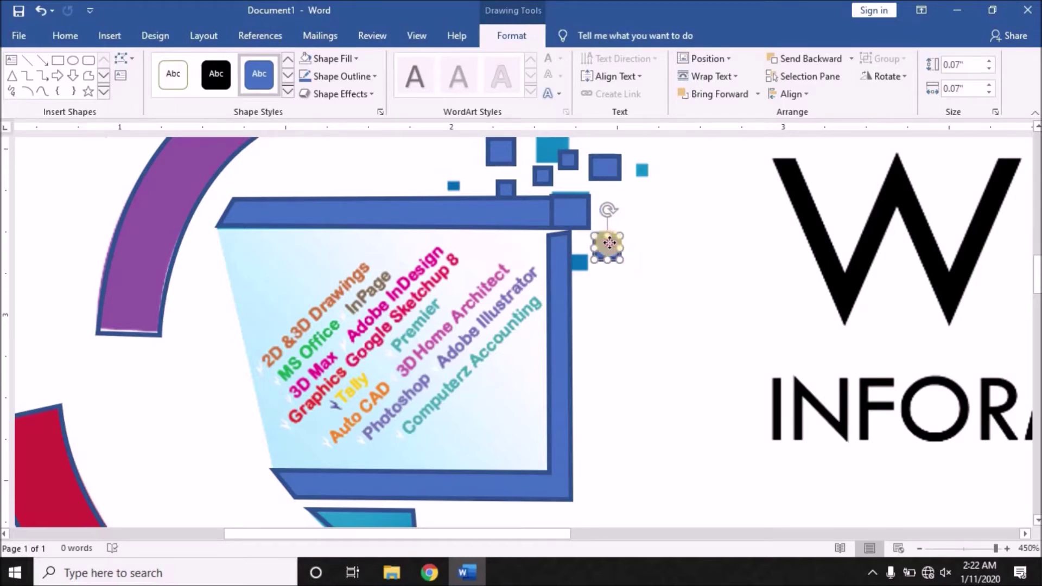
pyautogui.moveTo(610, 244); pyautogui.dragTo(613, 243)
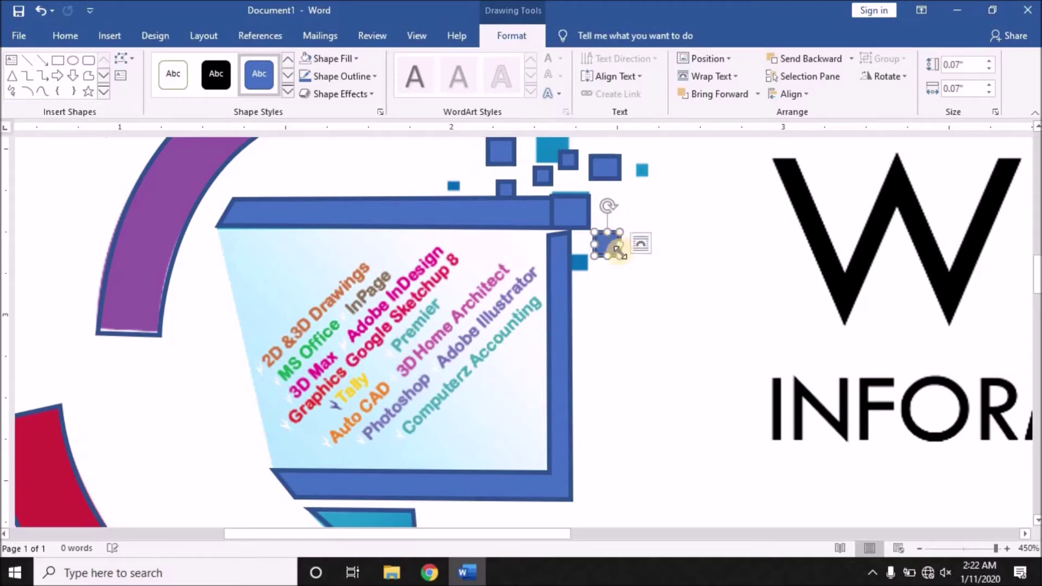
pyautogui.moveTo(619, 253)
pyautogui.mouseDown()
pyautogui.moveTo(615, 244)
pyautogui.moveTo(660, 300)
pyautogui.mouseUp()
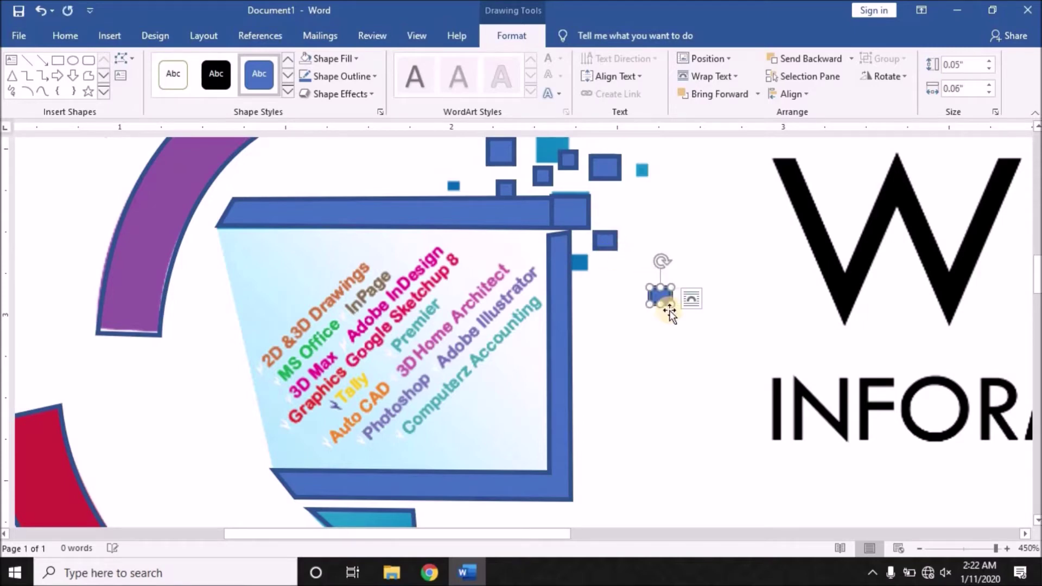
pyautogui.moveTo(655, 293)
pyautogui.mouseDown()
pyautogui.moveTo(575, 266)
pyautogui.moveTo(641, 321)
pyautogui.moveTo(646, 169)
pyautogui.mouseUp()
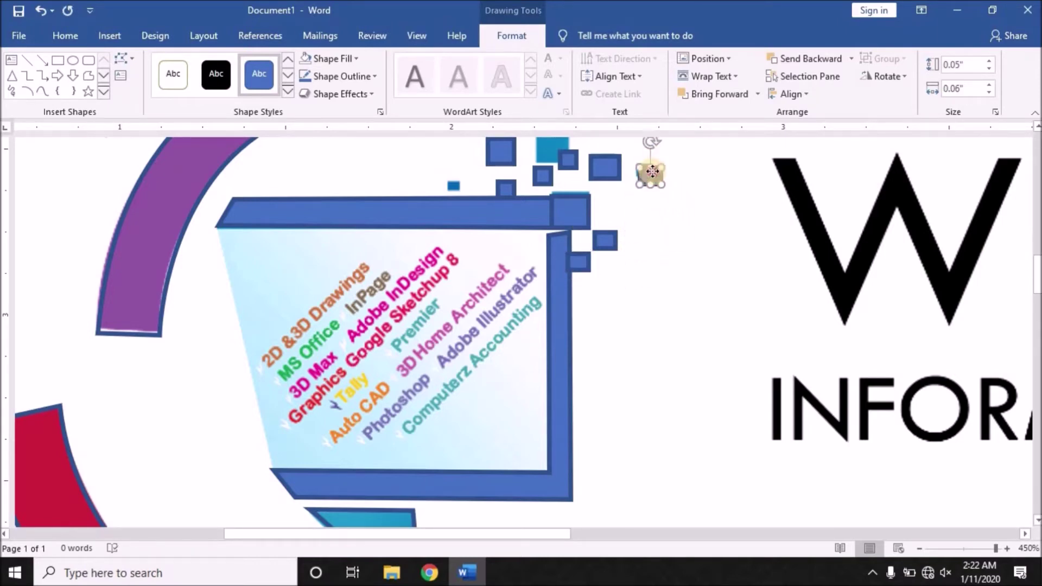
pyautogui.scroll(5, 646, 184)
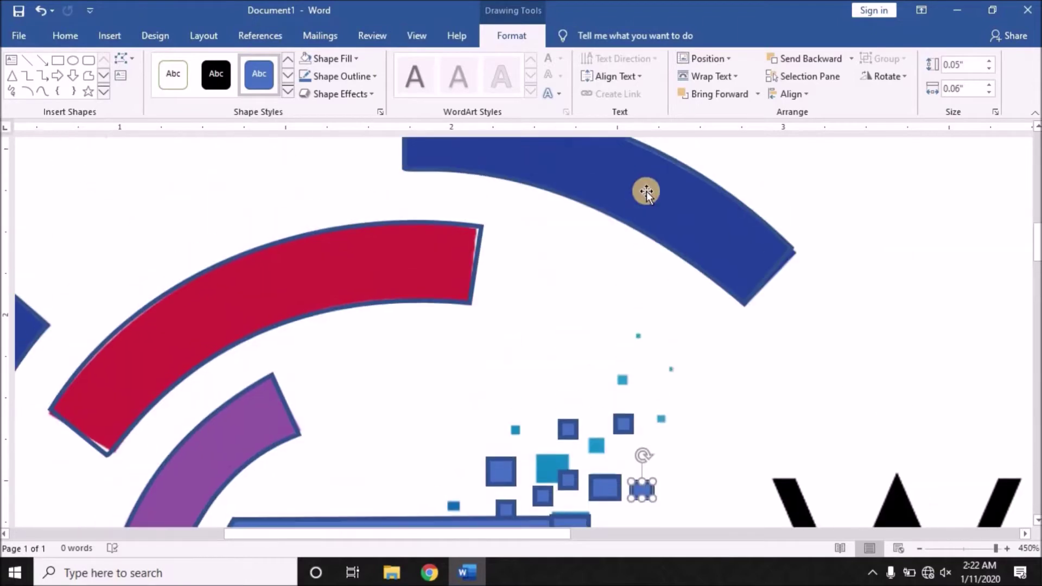
# Step: Copy a small square, place it further up-right and resize it to 0.05"
pyautogui.scroll(-2, 647, 198)
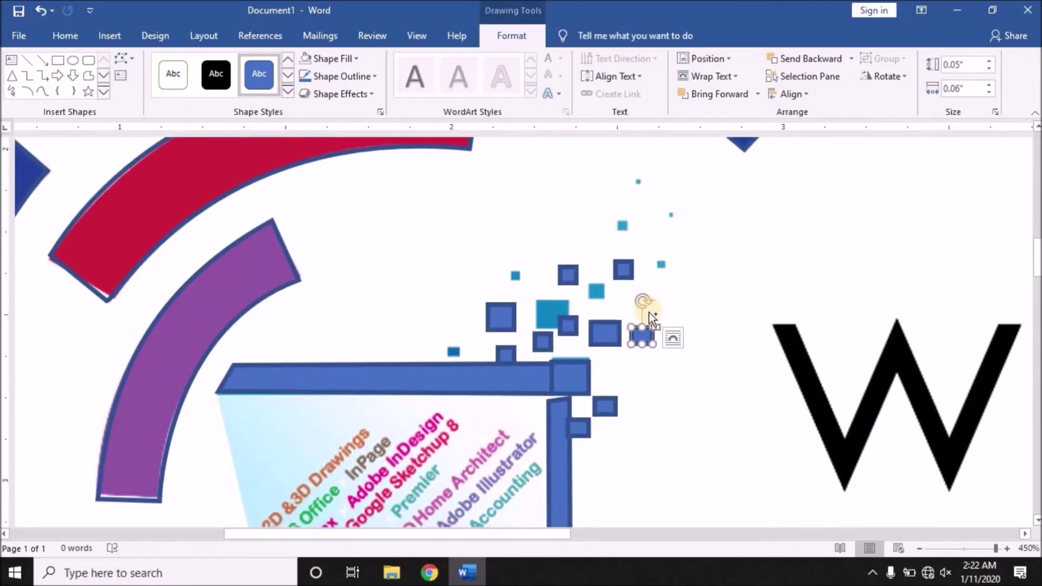
pyautogui.moveTo(654, 325); pyautogui.dragTo(646, 328)
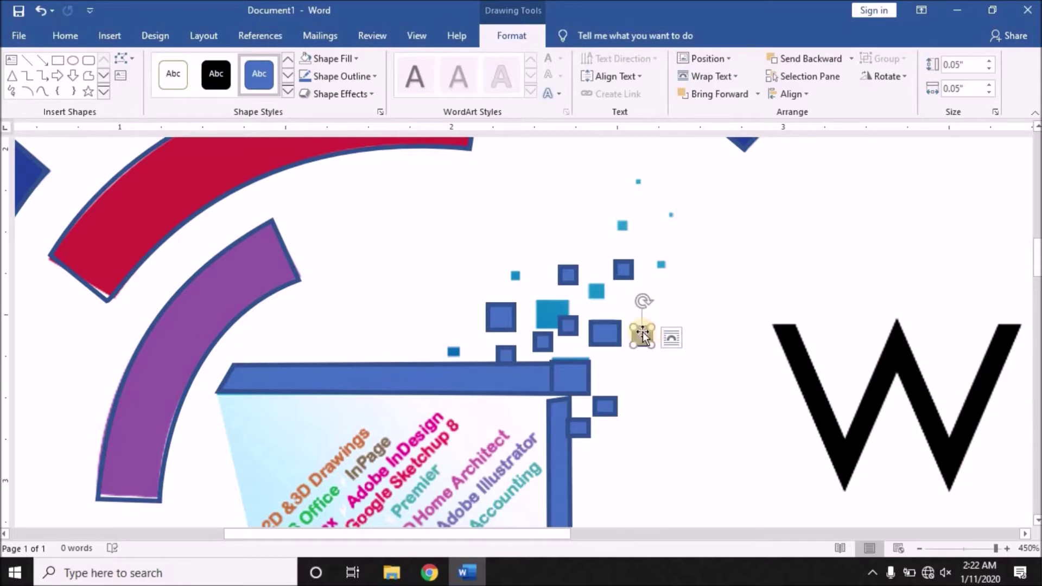
pyautogui.moveTo(645, 337)
pyautogui.mouseDown()
pyautogui.moveTo(699, 394)
pyautogui.moveTo(622, 230)
pyautogui.mouseUp()
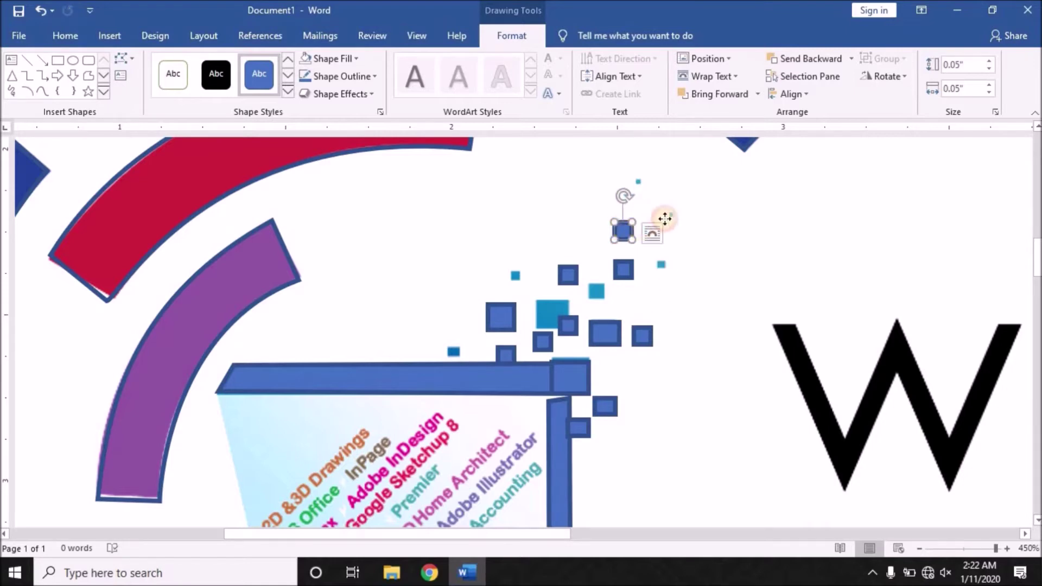
pyautogui.moveTo(622, 229)
pyautogui.mouseDown()
pyautogui.moveTo(648, 219)
pyautogui.moveTo(622, 226)
pyautogui.mouseUp()
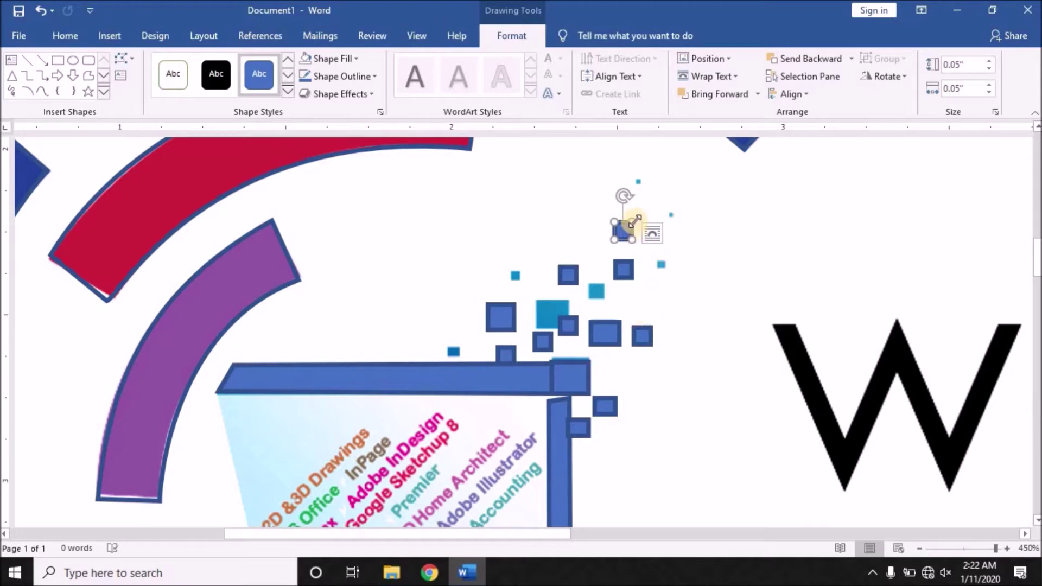
pyautogui.moveTo(635, 221)
pyautogui.mouseDown()
pyautogui.moveTo(636, 265)
pyautogui.moveTo(624, 229)
pyautogui.mouseUp()
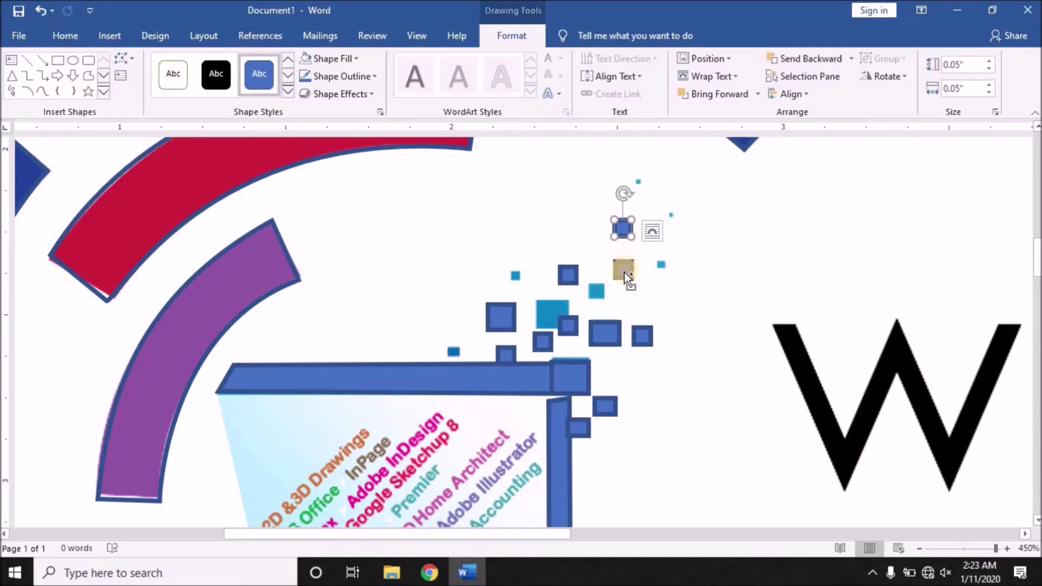
# Step: Duplicate several more squares and arrange them diagonally upward into the pixel trail
pyautogui.moveTo(624, 275); pyautogui.dragTo(629, 278)
pyautogui.hotkey('ctrl', 'd')
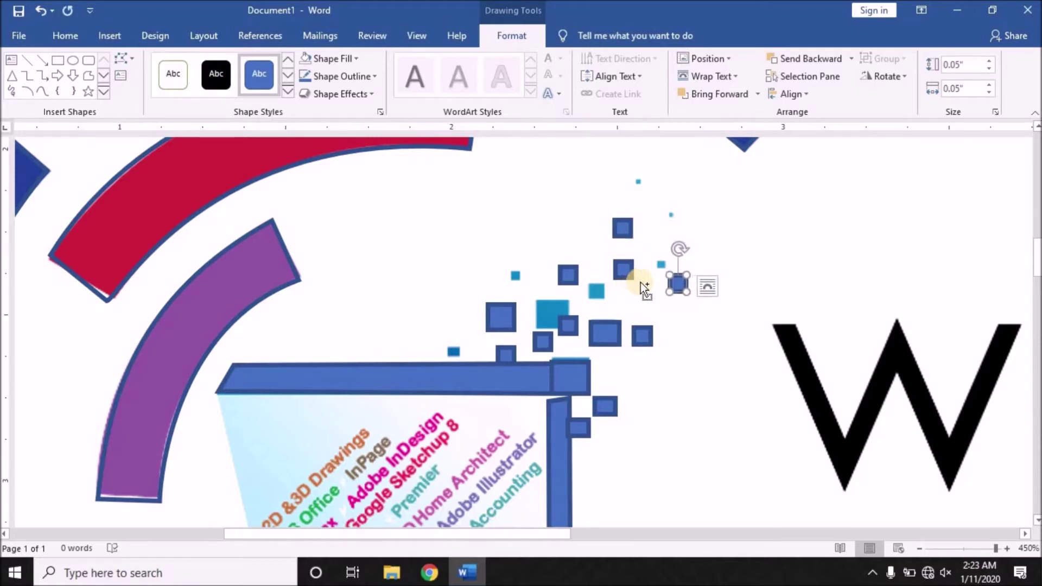
pyautogui.hotkey('ctrl', 'd')
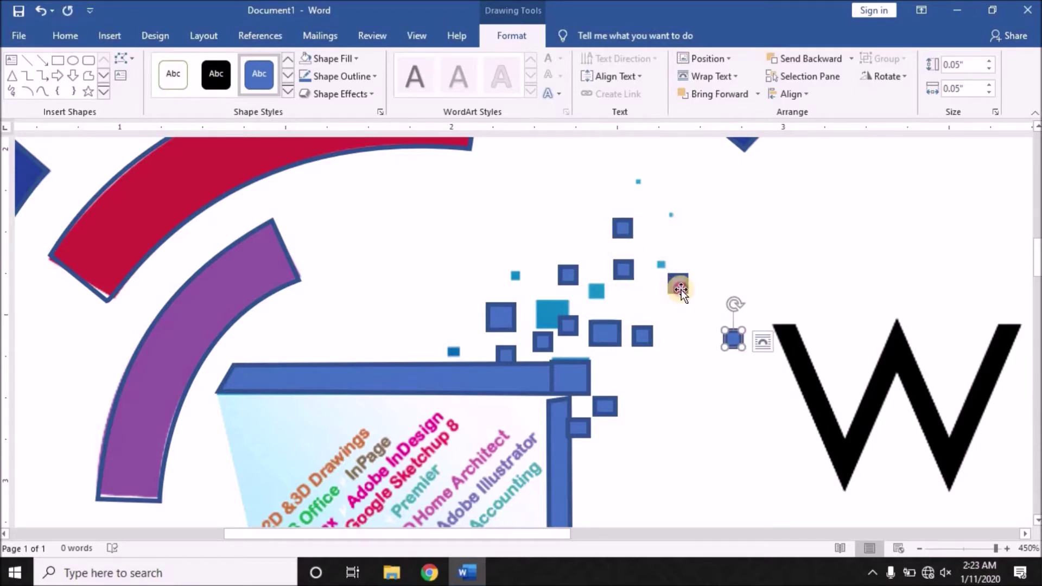
pyautogui.moveTo(680, 289); pyautogui.dragTo(664, 273)
pyautogui.moveTo(731, 345); pyautogui.dragTo(671, 217)
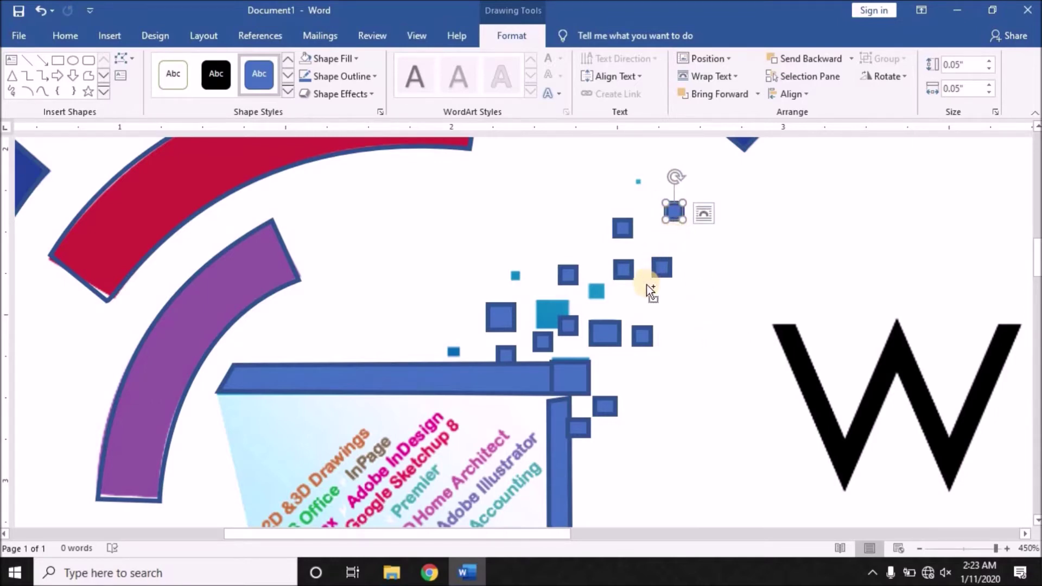
pyautogui.hotkey('ctrl', 'v')
pyautogui.moveTo(650, 198); pyautogui.dragTo(640, 187)
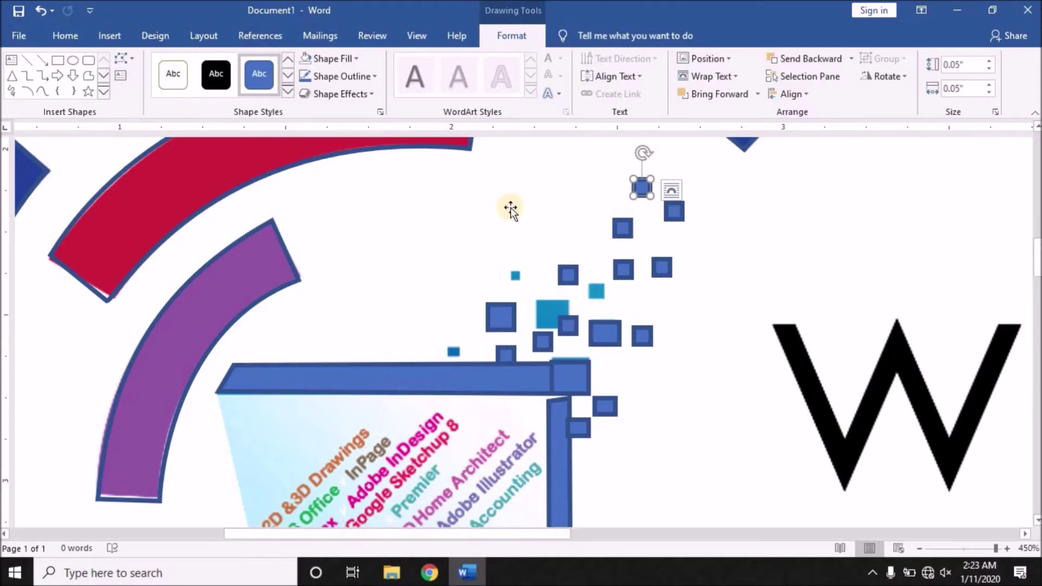
# Step: Add two more square copies, one near the cyan square and one up-right of it
pyautogui.hotkey('ctrl', 'd')
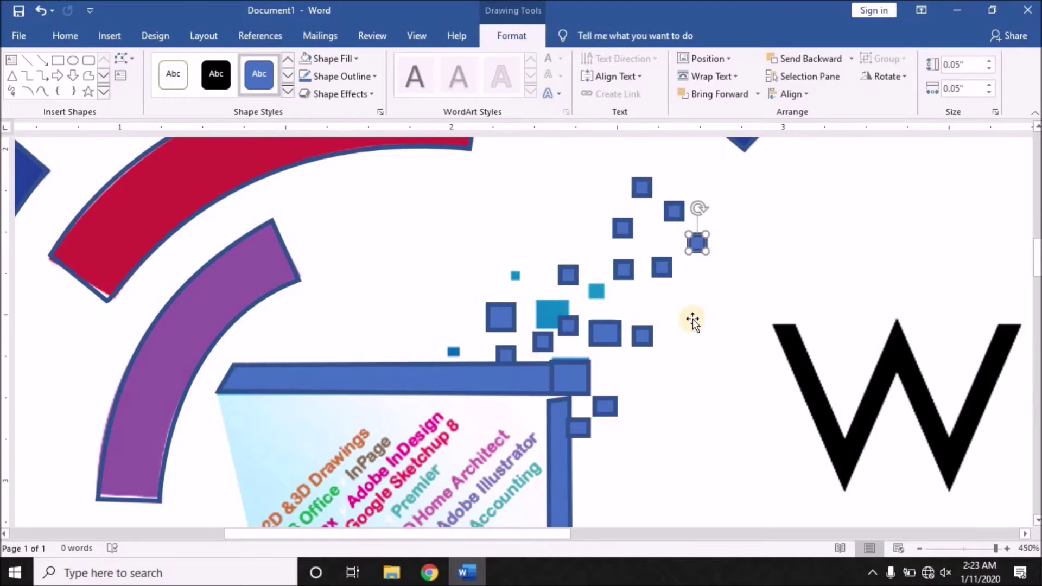
pyautogui.moveTo(698, 242); pyautogui.dragTo(515, 275)
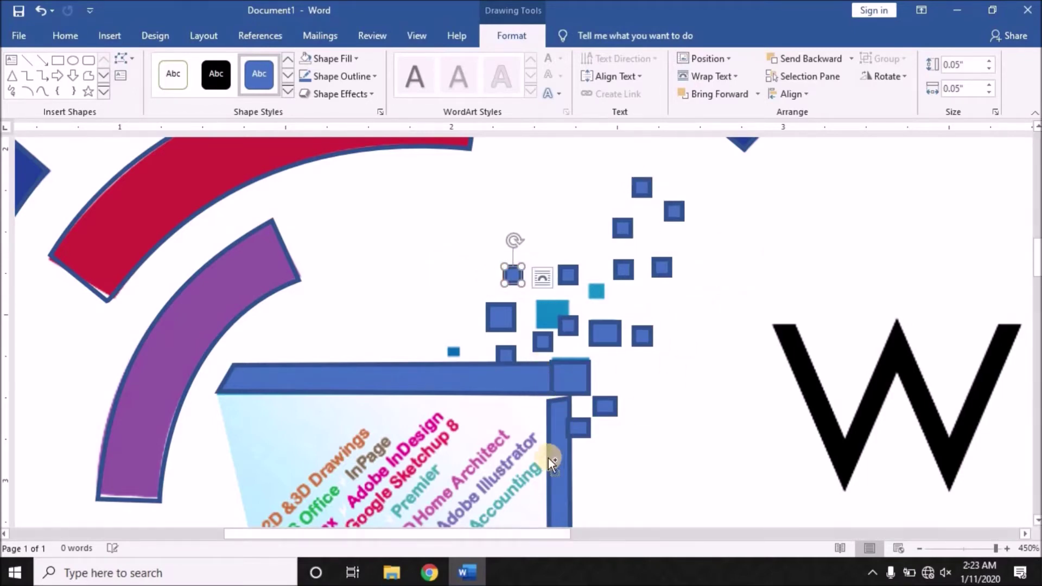
pyautogui.hotkey('ctrl', 'd')
pyautogui.moveTo(575, 331); pyautogui.dragTo(602, 288)
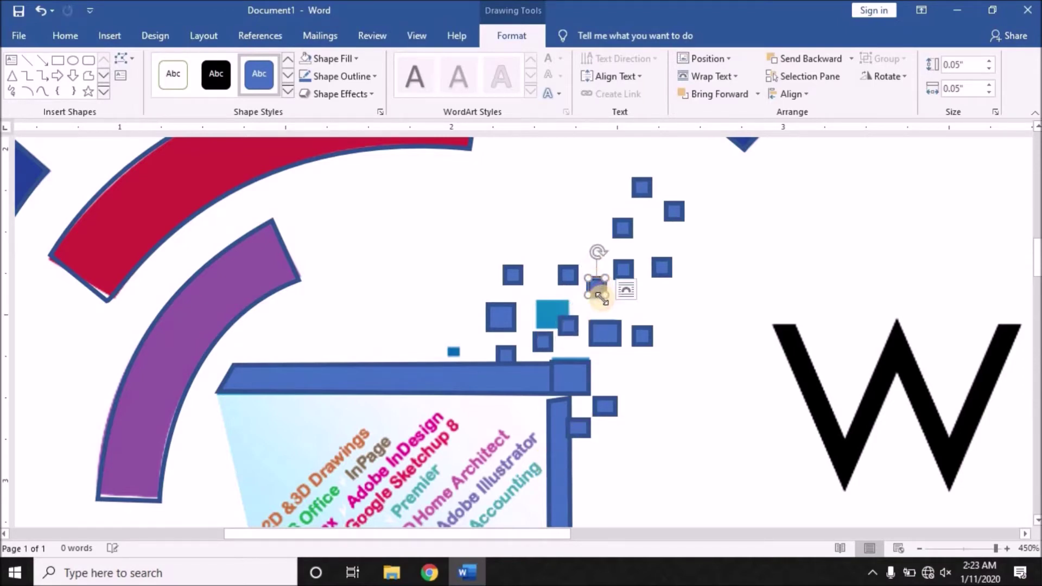
# Step: Resize the square next to the cyan square to a height of 0.08"
pyautogui.click(568, 326)
pyautogui.moveTo(568, 325); pyautogui.dragTo(536, 300)
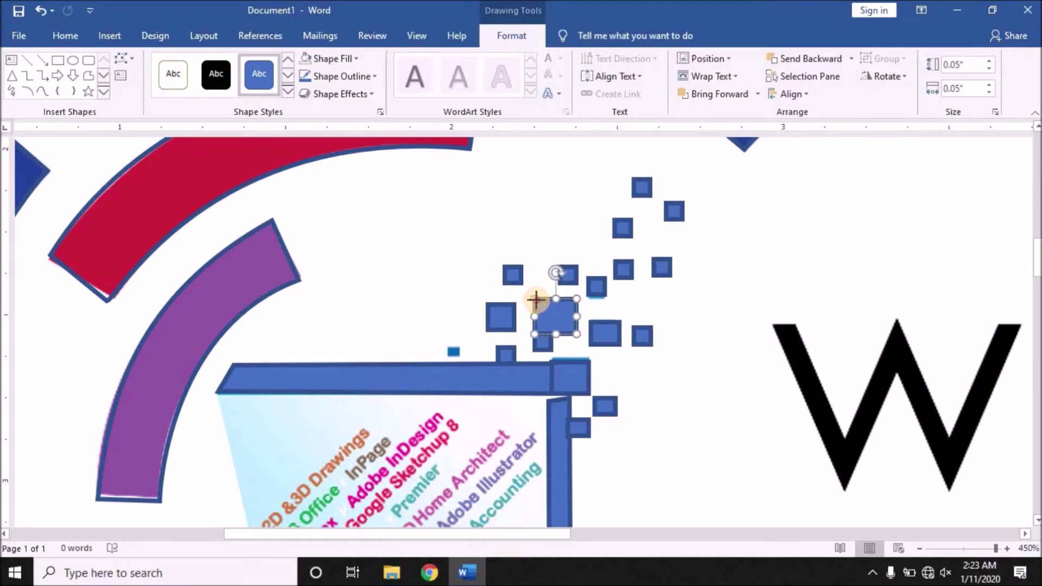
pyautogui.moveTo(554, 333); pyautogui.dragTo(559, 320)
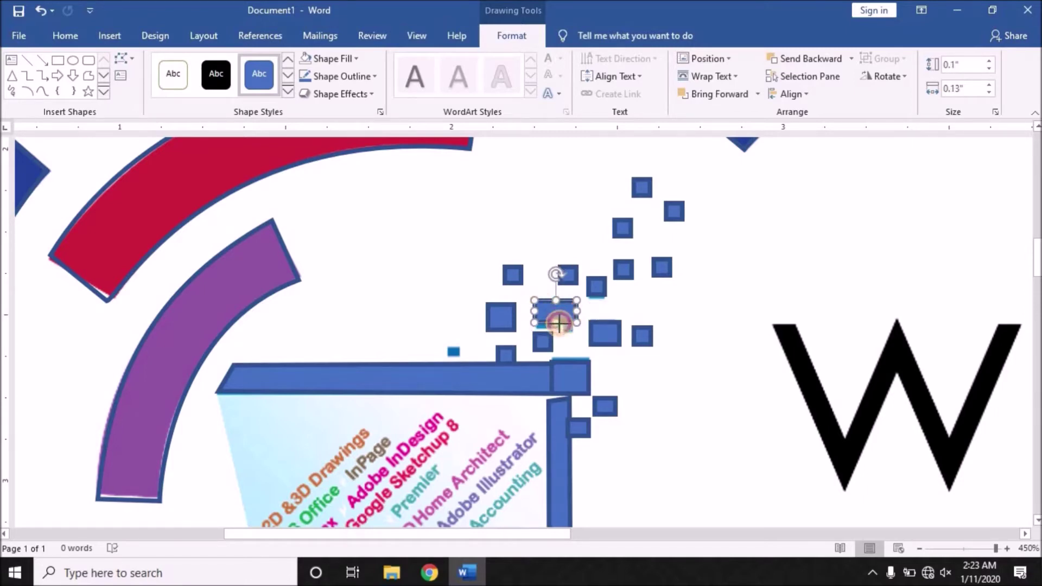
pyautogui.moveTo(559, 320); pyautogui.dragTo(567, 300)
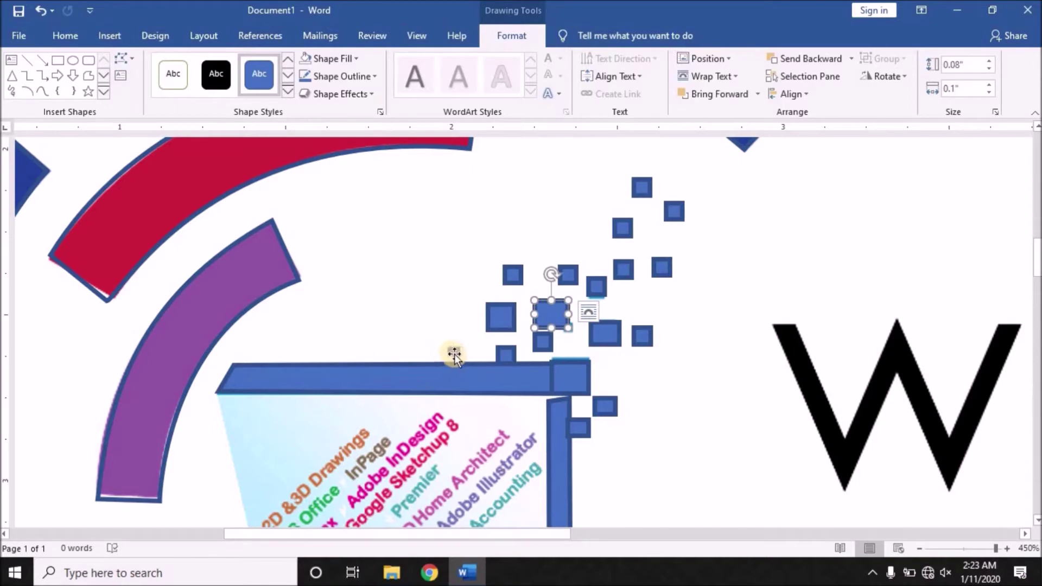
# Step: Place a tiny 0.05" square copy on the monitor's top edge
pyautogui.moveTo(606, 333); pyautogui.dragTo(602, 374)
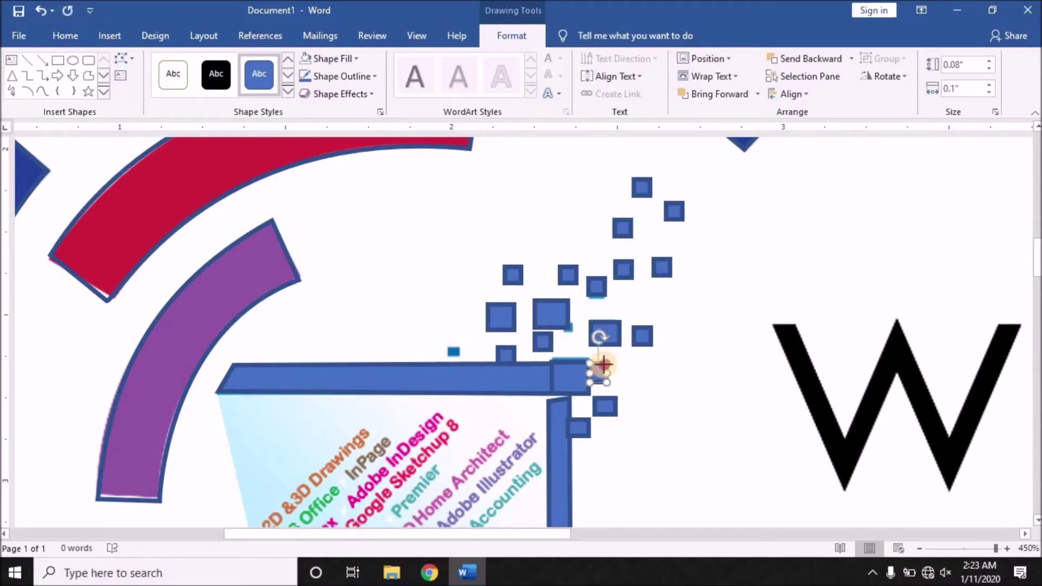
pyautogui.moveTo(602, 374); pyautogui.dragTo(462, 349)
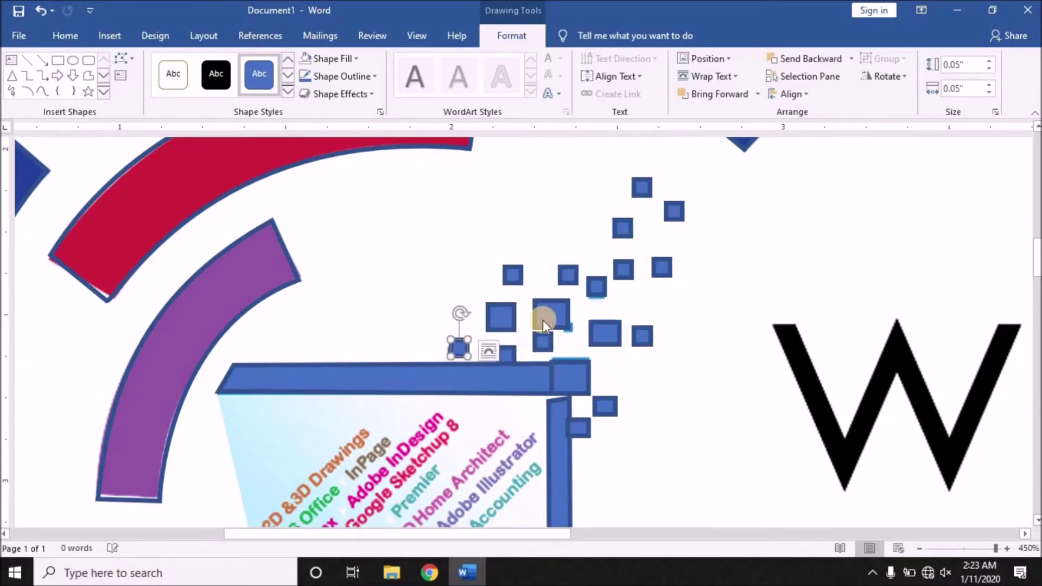
pyautogui.scroll(-5, 546, 307)
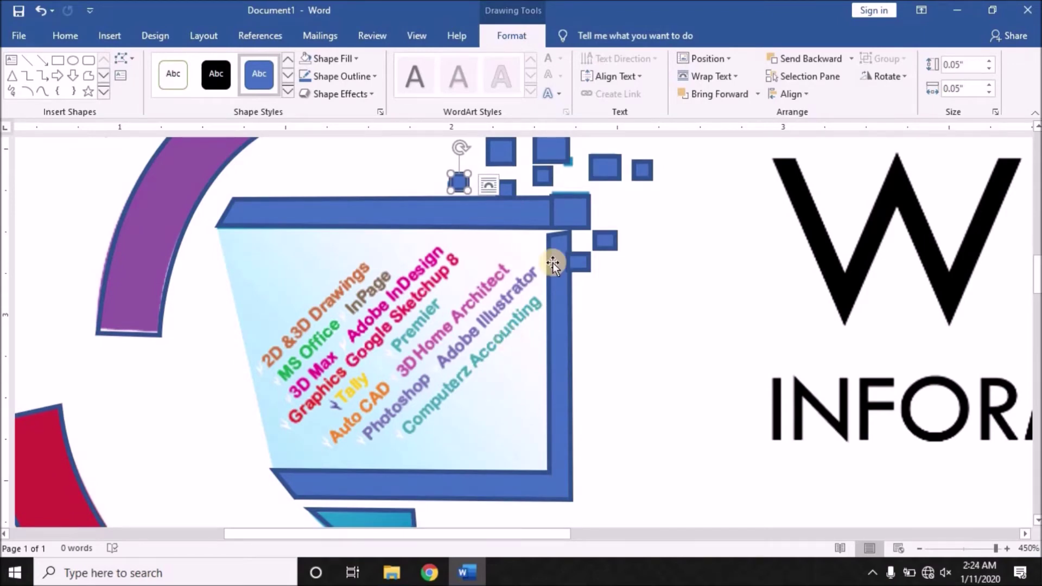
pyautogui.scroll(10, 554, 264)
# Step: Draw a rectangle with no fill covering the monitor's screen image
pyautogui.scroll(-10, 556, 266)
pyautogui.click(58, 62)
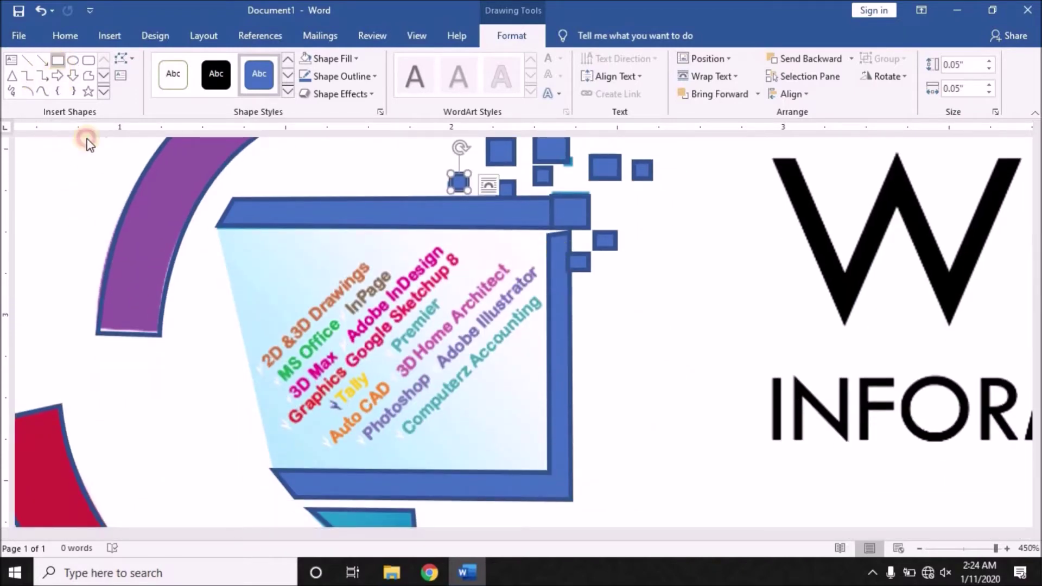
pyautogui.moveTo(216, 229); pyautogui.dragTo(544, 466)
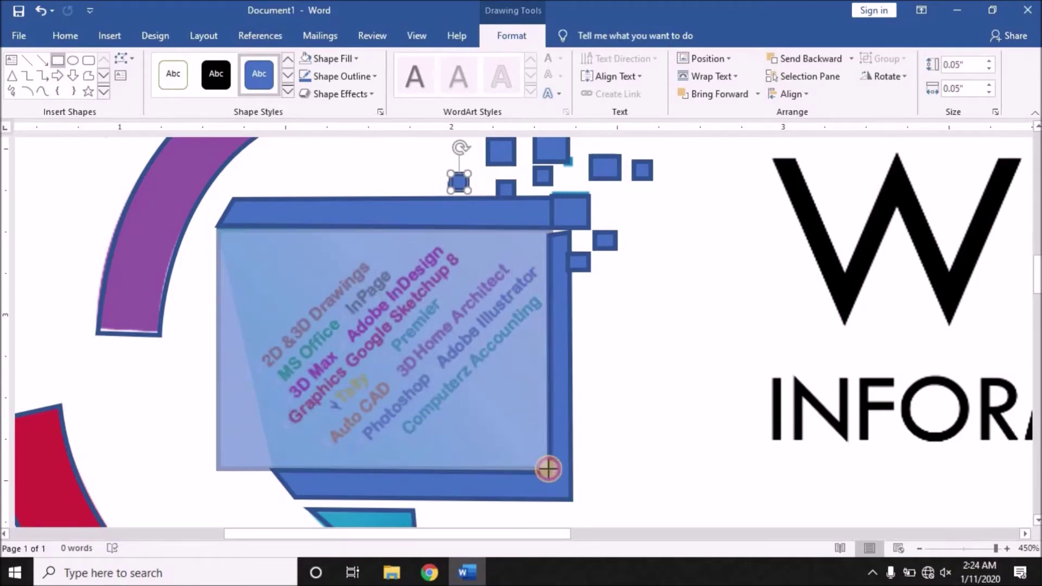
pyautogui.moveTo(544, 467); pyautogui.dragTo(551, 470)
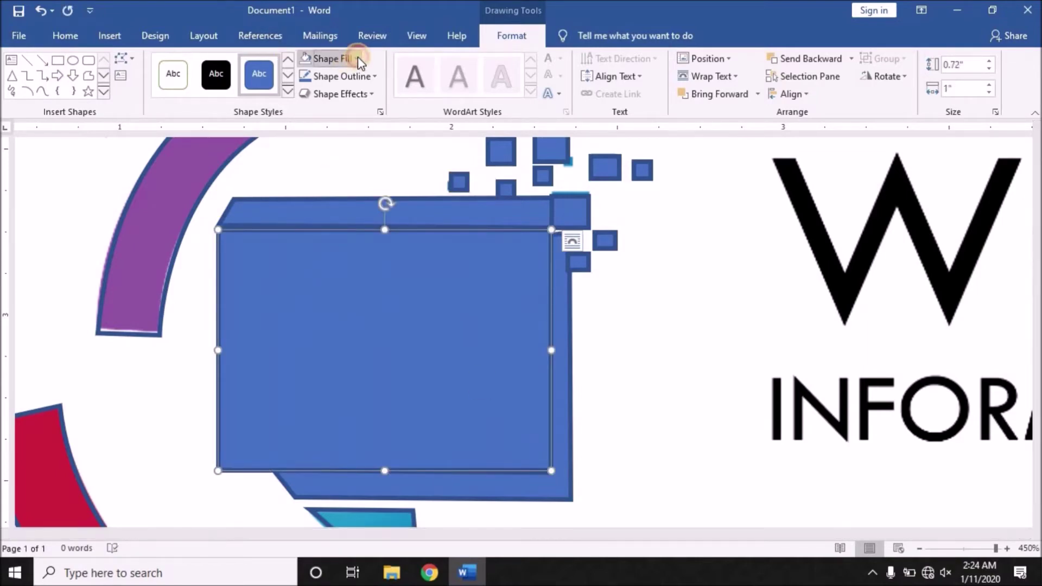
pyautogui.click(358, 56)
pyautogui.click(331, 195)
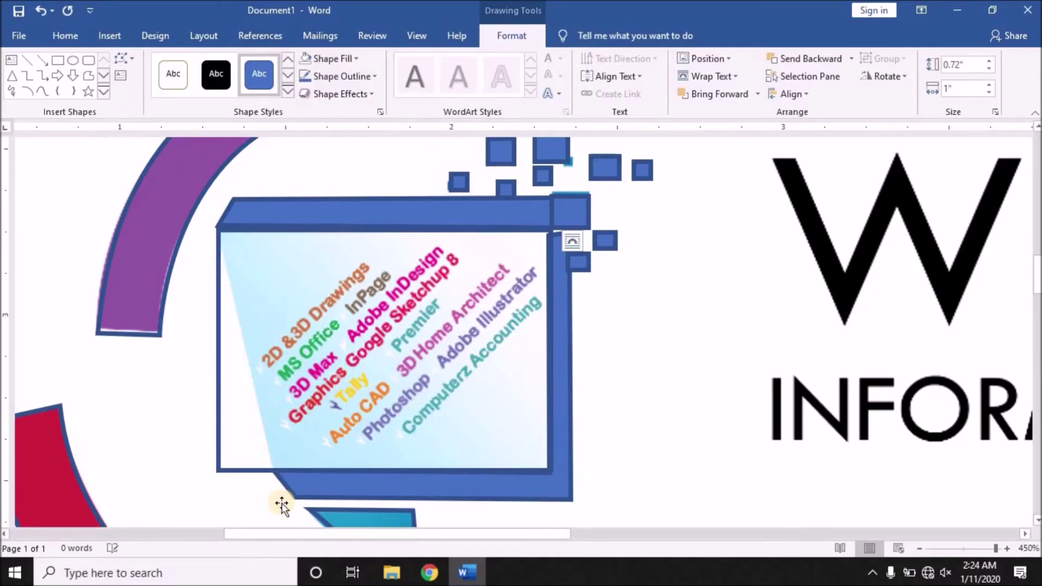
# Step: Edit the rectangle's points, sliding its bottom-left corner right to slant the left side
pyautogui.click(131, 58)
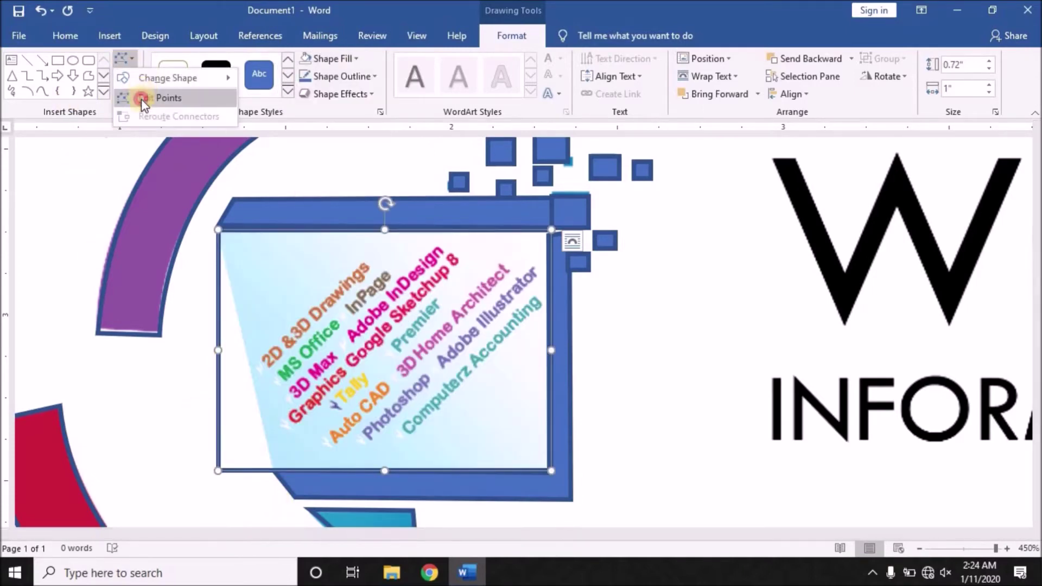
pyautogui.click(143, 97)
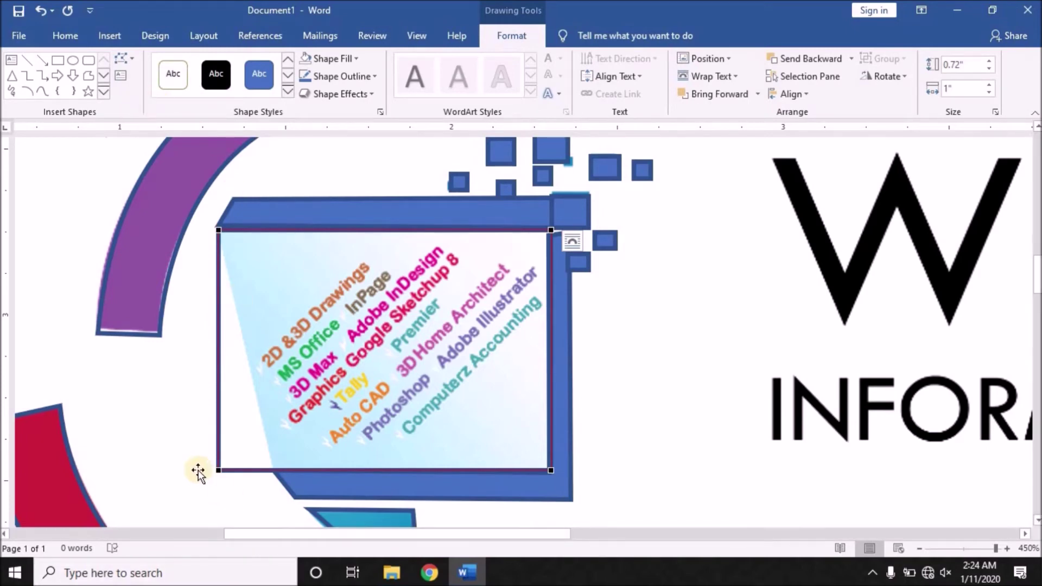
pyautogui.moveTo(217, 472); pyautogui.dragTo(274, 470)
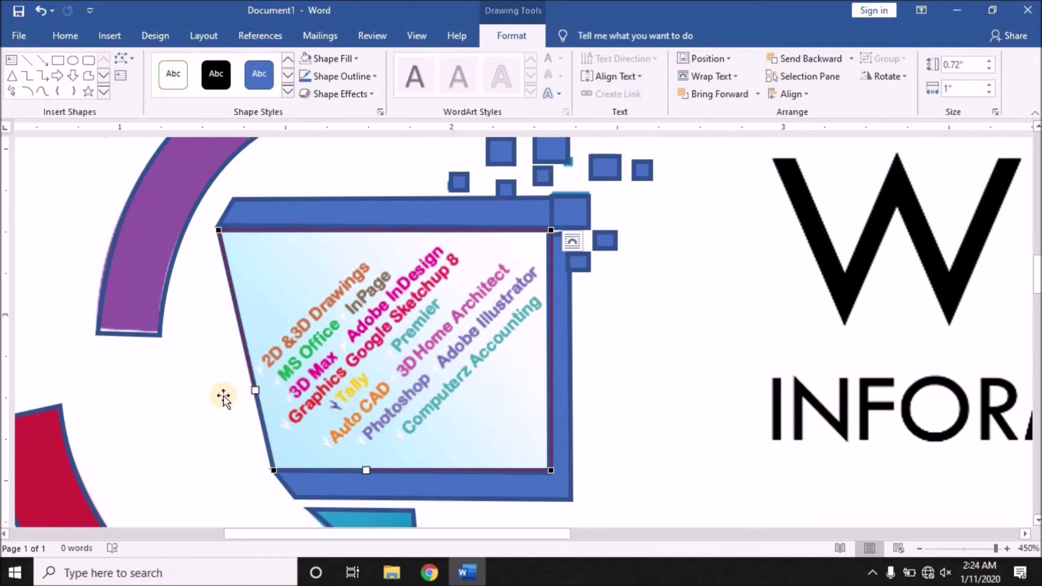
pyautogui.click(555, 334)
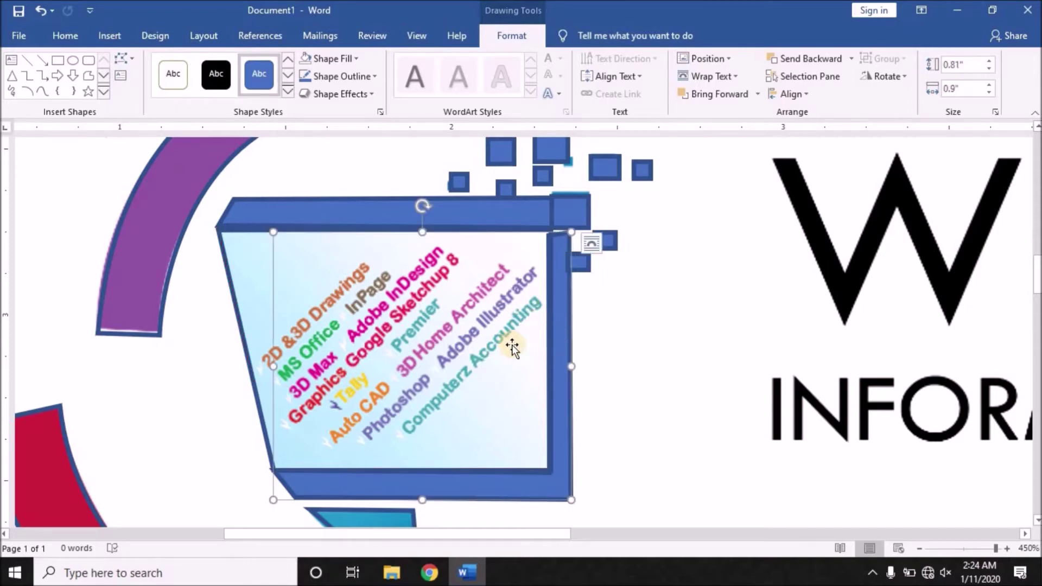
pyautogui.click(465, 347)
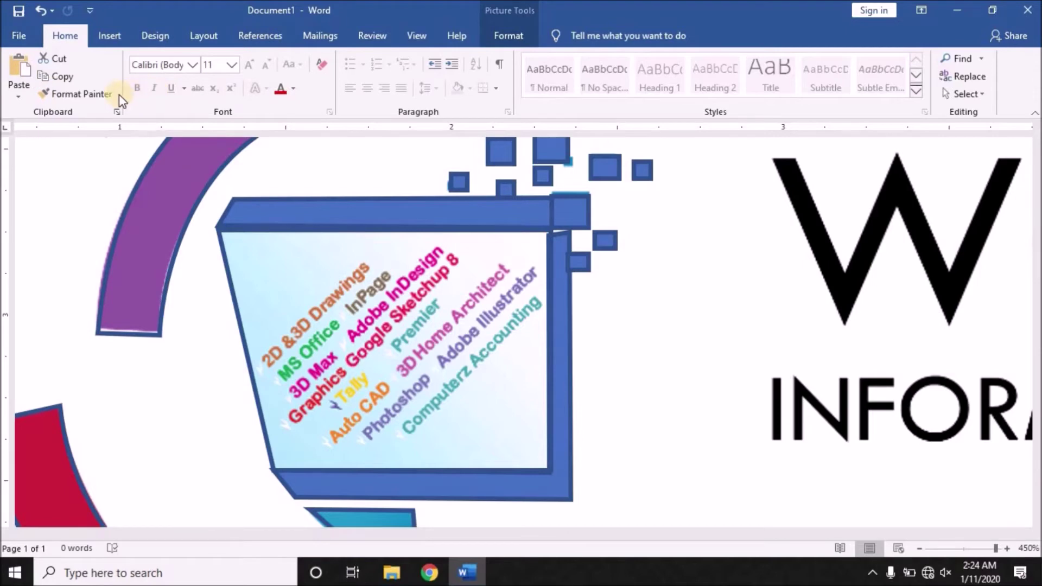
pyautogui.click(506, 30)
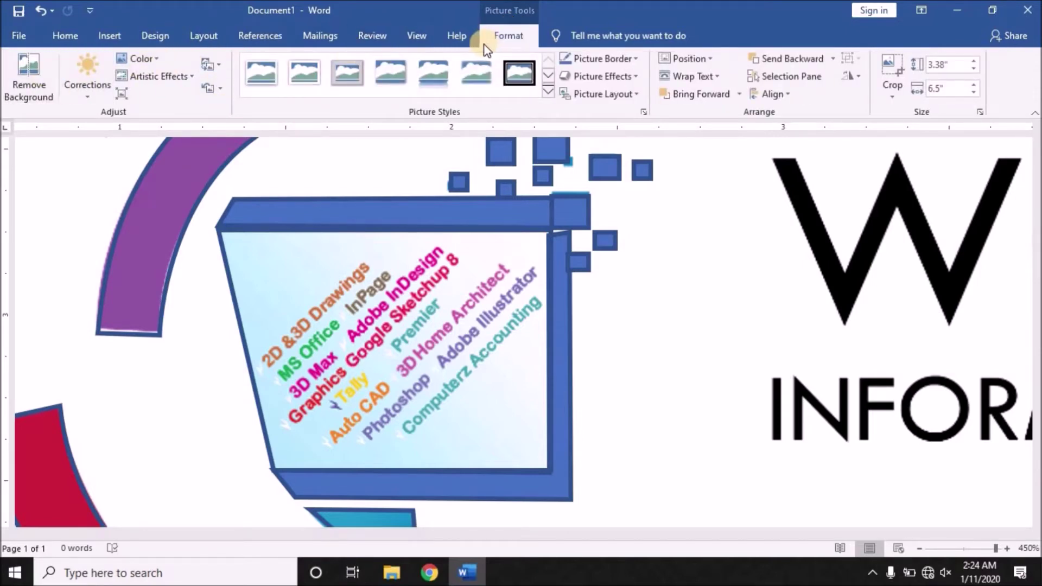
pyautogui.click(450, 35)
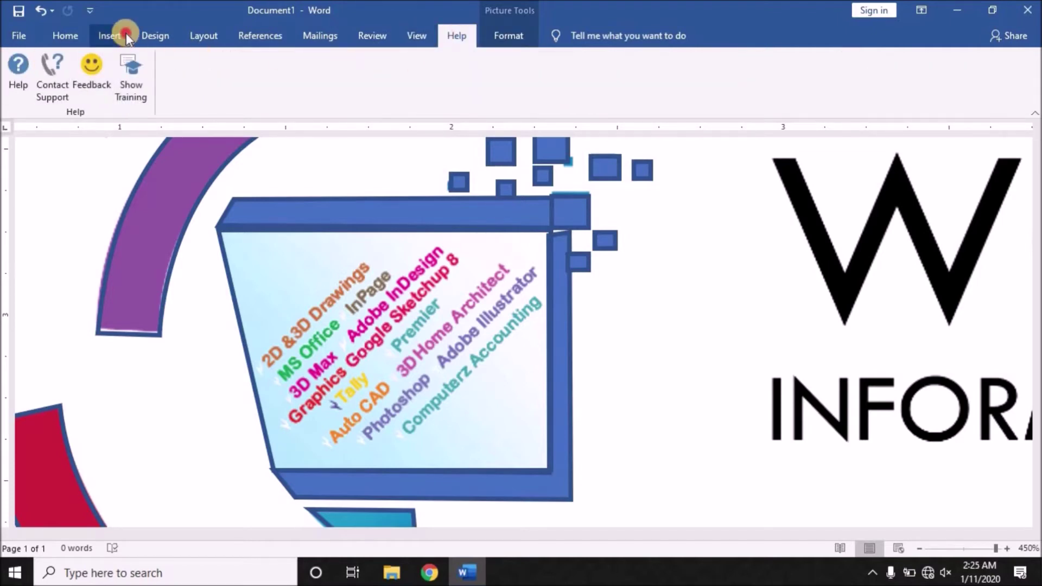
pyautogui.click(109, 35)
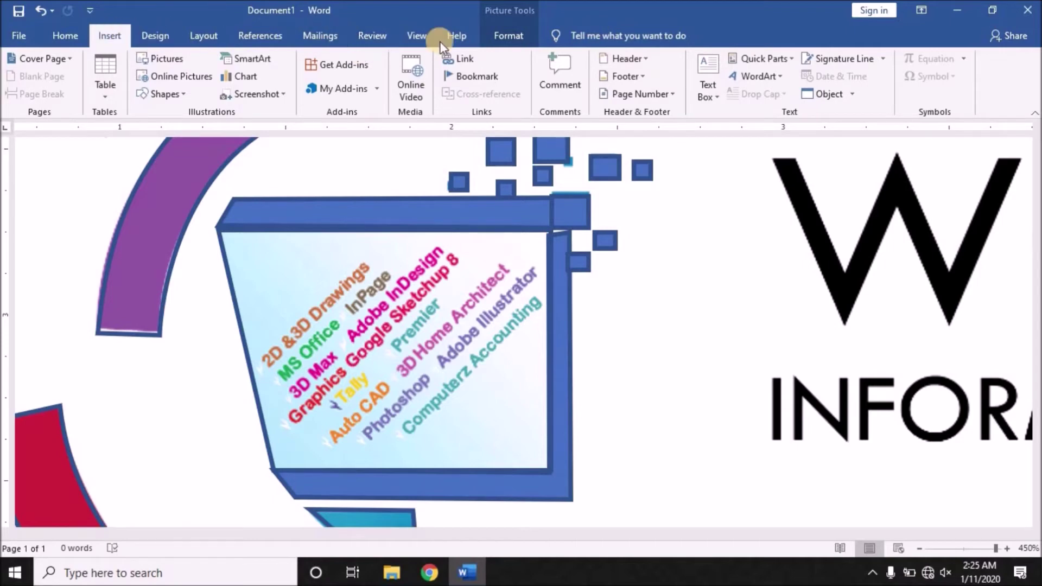
pyautogui.click(211, 39)
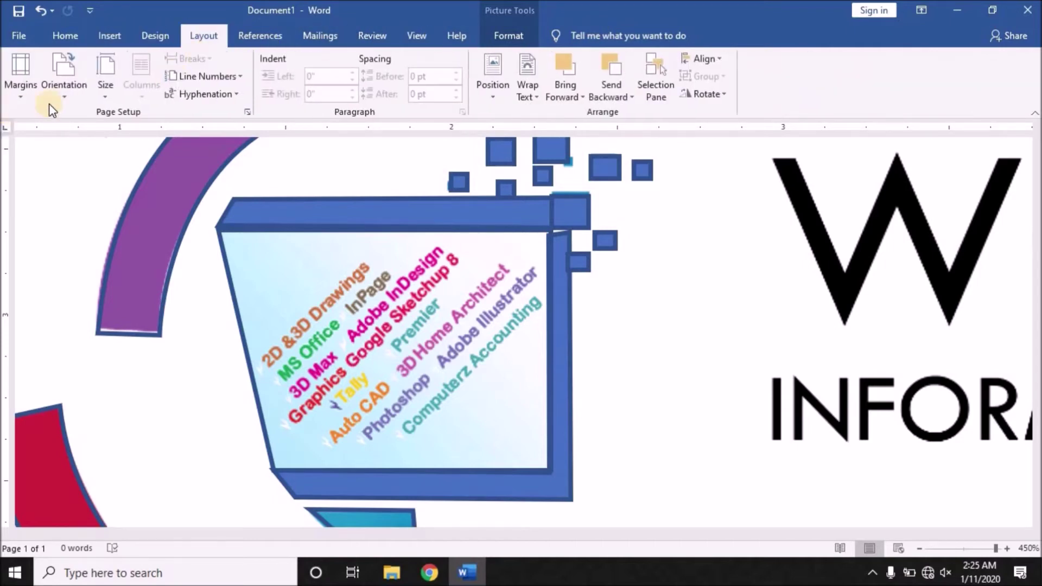
pyautogui.click(115, 36)
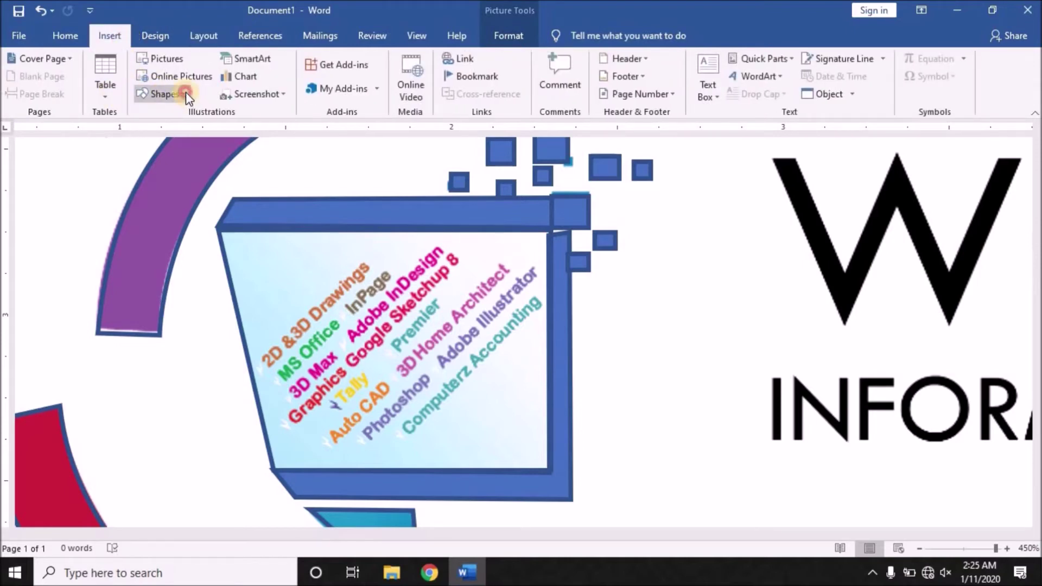
pyautogui.click(186, 92)
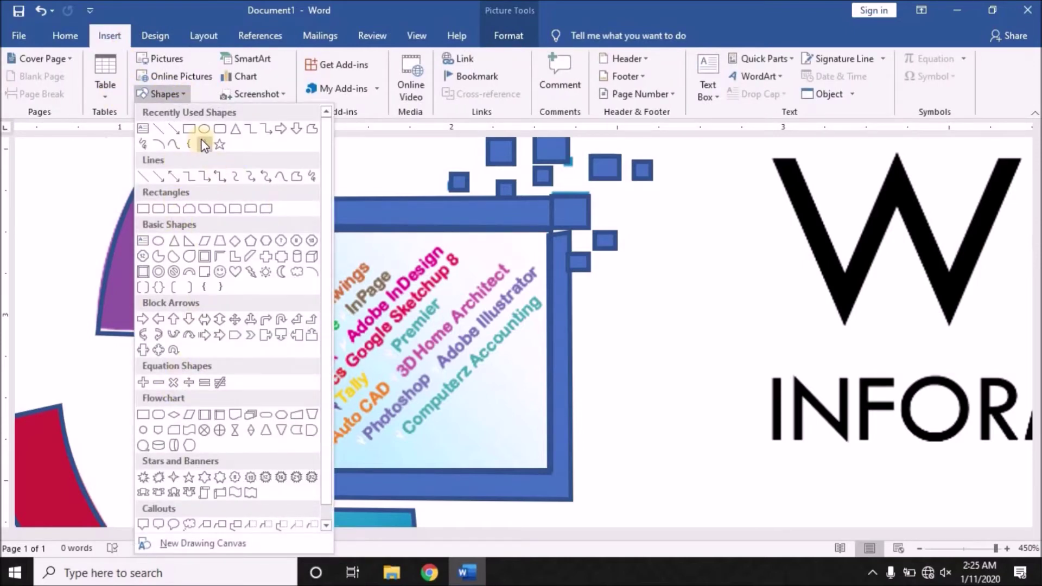
pyautogui.click(312, 129)
pyautogui.moveTo(645, 405)
pyautogui.mouseDown()
pyautogui.moveTo(669, 439)
pyautogui.moveTo(669, 409)
pyautogui.mouseUp()
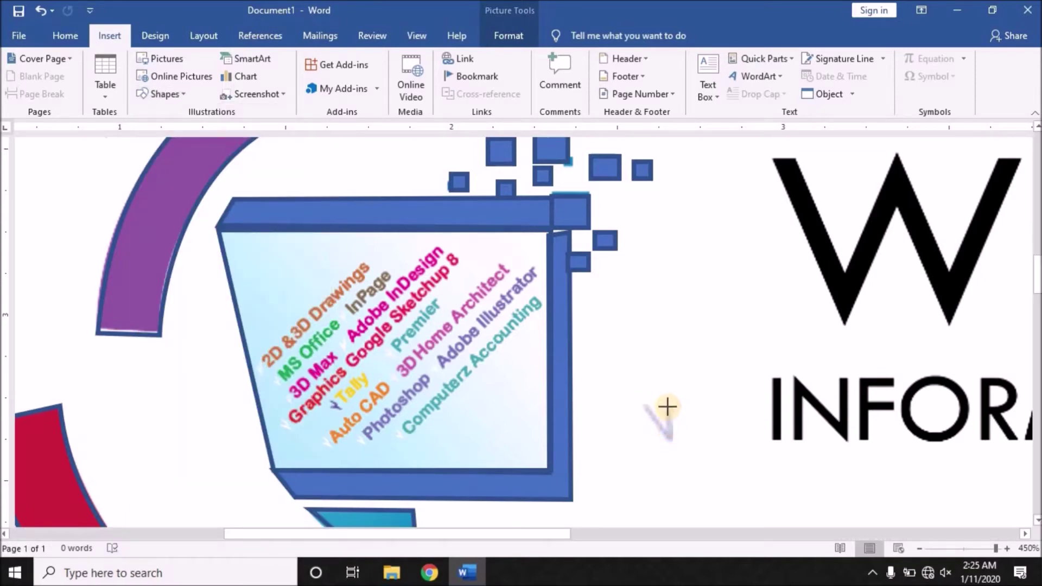
pyautogui.moveTo(668, 407)
pyautogui.mouseDown()
pyautogui.moveTo(686, 447)
pyautogui.moveTo(707, 446)
pyautogui.mouseUp()
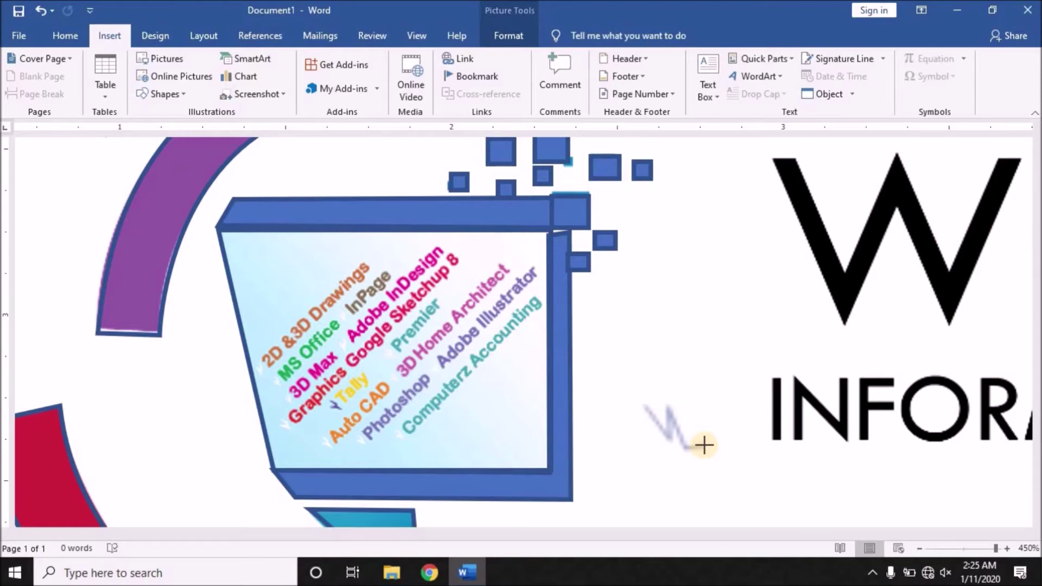
pyautogui.moveTo(680, 454)
pyautogui.mouseDown()
pyautogui.moveTo(712, 425)
pyautogui.moveTo(672, 400)
pyautogui.moveTo(644, 405)
pyautogui.mouseUp()
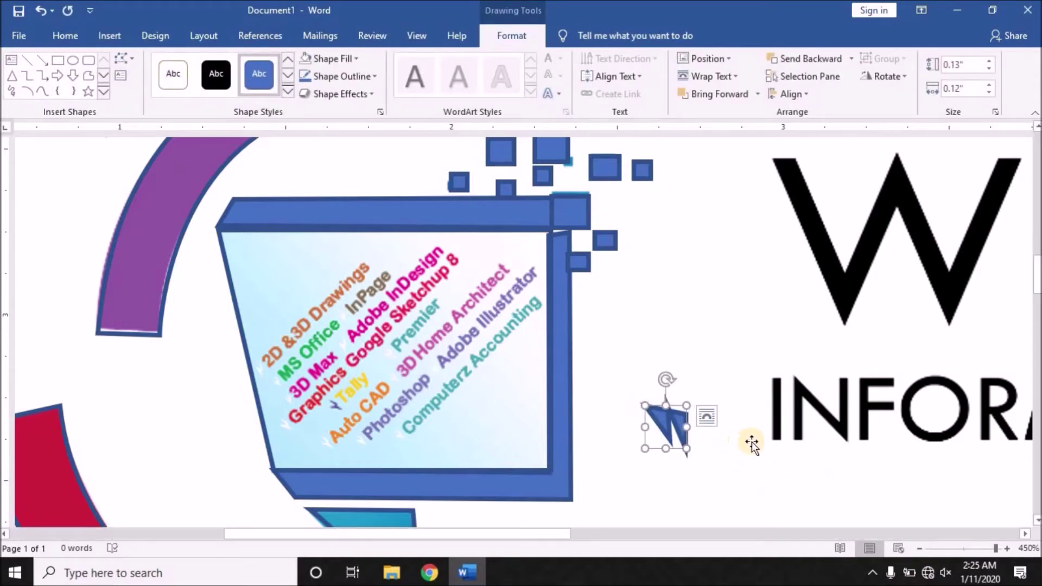
pyautogui.press('Delete')
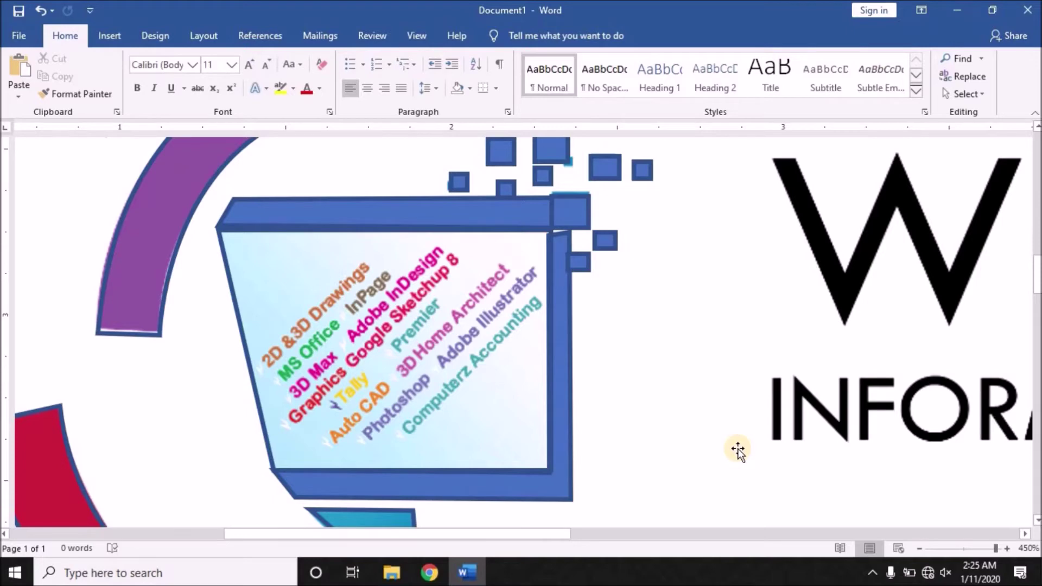
pyautogui.scroll(-1, 735, 442)
pyautogui.scroll(-1, 728, 437)
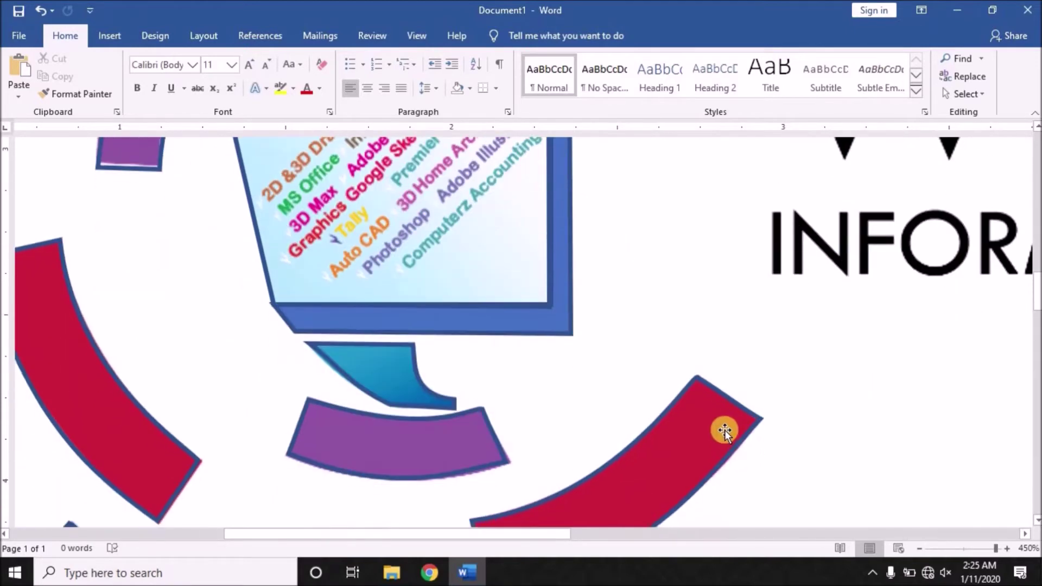
pyautogui.scroll(5, 723, 431)
pyautogui.scroll(-1, 648, 430)
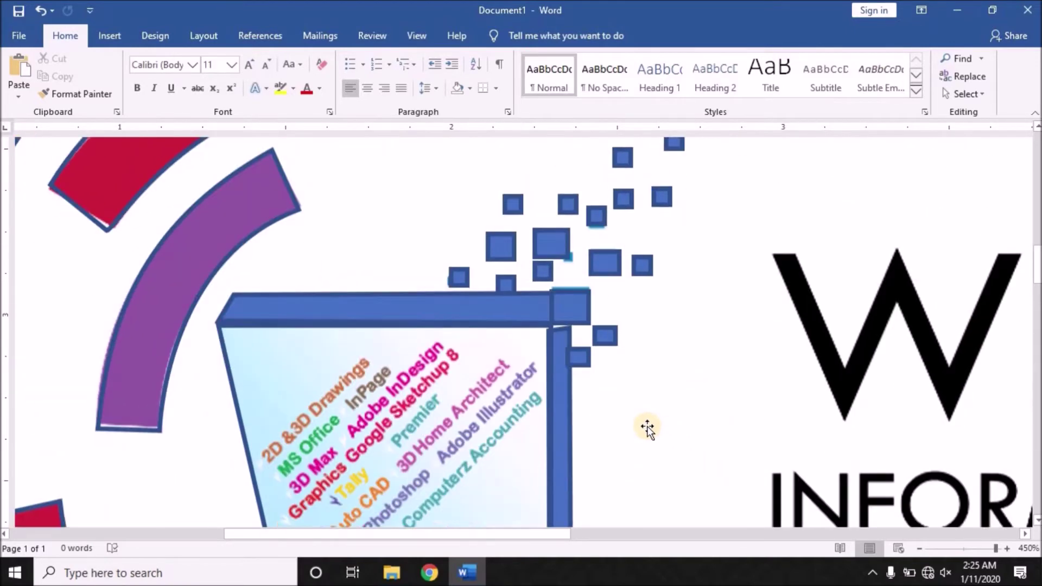
pyautogui.scroll(-2, 648, 429)
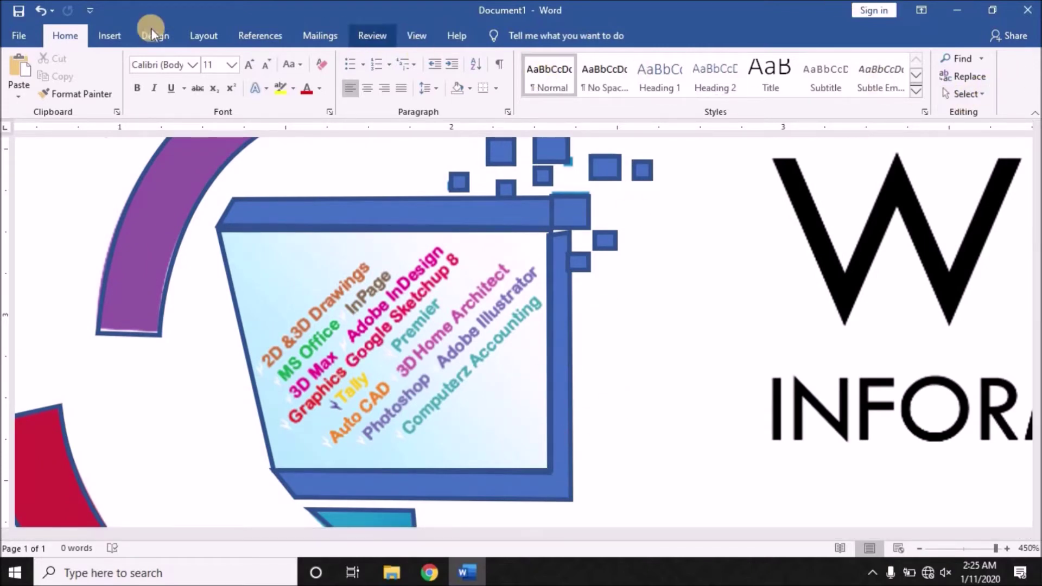
# Step: Insert a Simple Text Box and delete its placeholder text
pyautogui.click(119, 34)
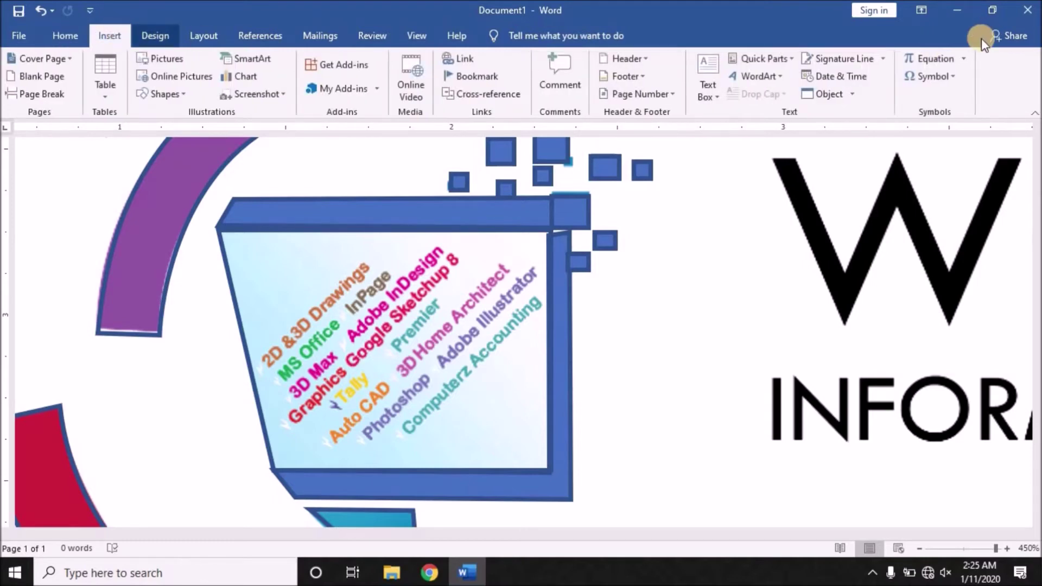
pyautogui.click(711, 99)
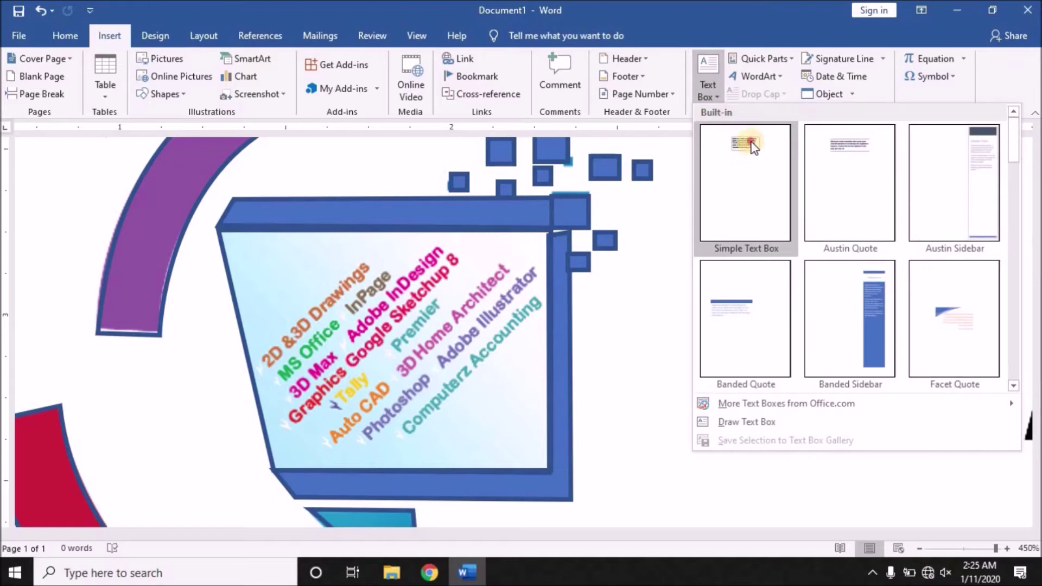
pyautogui.click(746, 148)
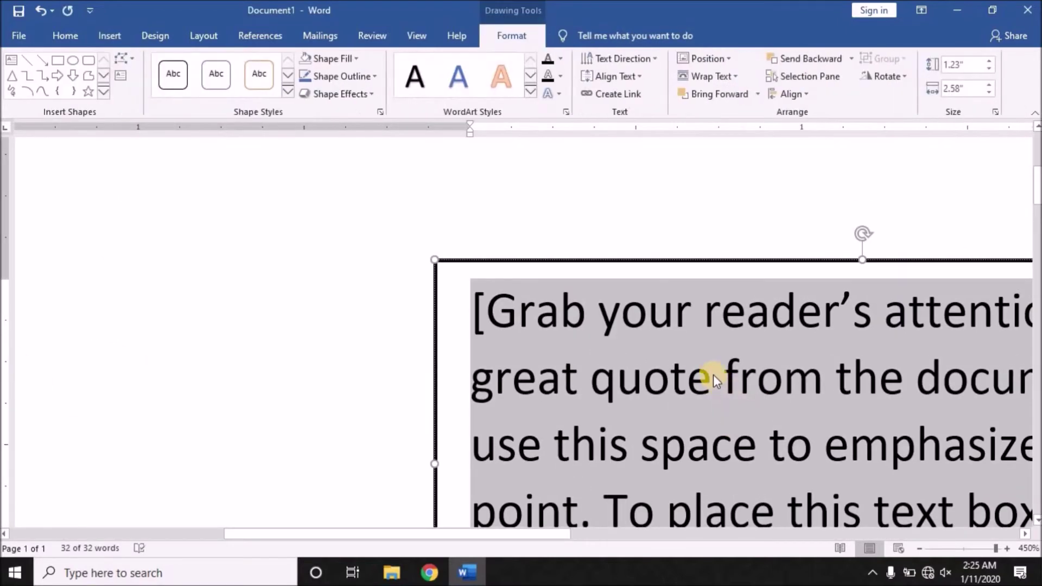
pyautogui.keyDown('ctrl'); pyautogui.scroll(-2, 711, 372); pyautogui.keyUp('ctrl')
pyautogui.keyDown('ctrl'); pyautogui.scroll(-4, 709, 370); pyautogui.keyUp('ctrl')
pyautogui.keyDown('ctrl'); pyautogui.scroll(-8, 706, 365); pyautogui.keyUp('ctrl')
pyautogui.scroll(-3, 705, 363)
pyautogui.scroll(1, 704, 363)
pyautogui.scroll(2, 705, 362)
pyautogui.press('Delete')
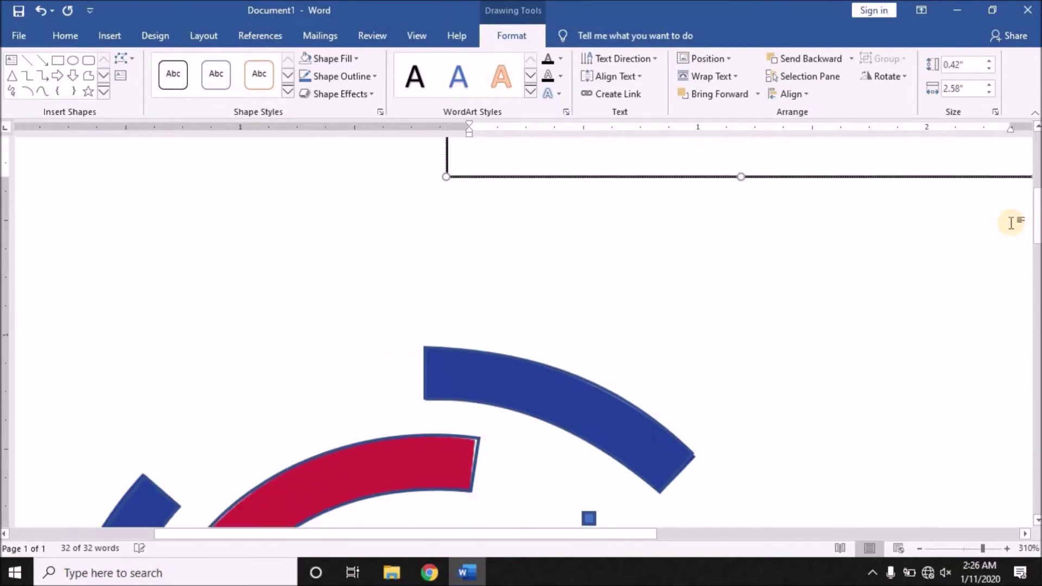
pyautogui.scroll(5, 636, 382)
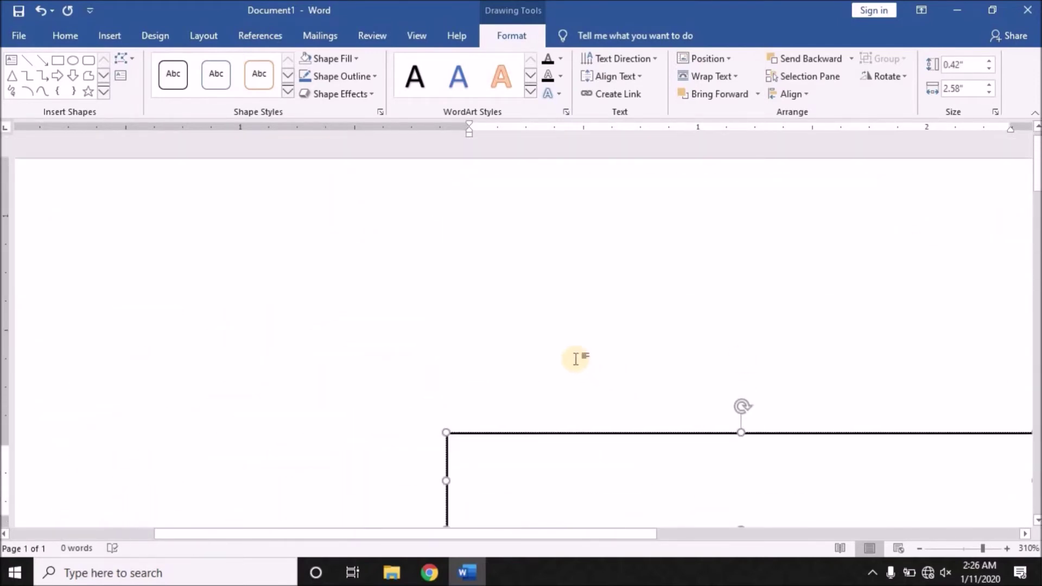
pyautogui.scroll(-3, 543, 336)
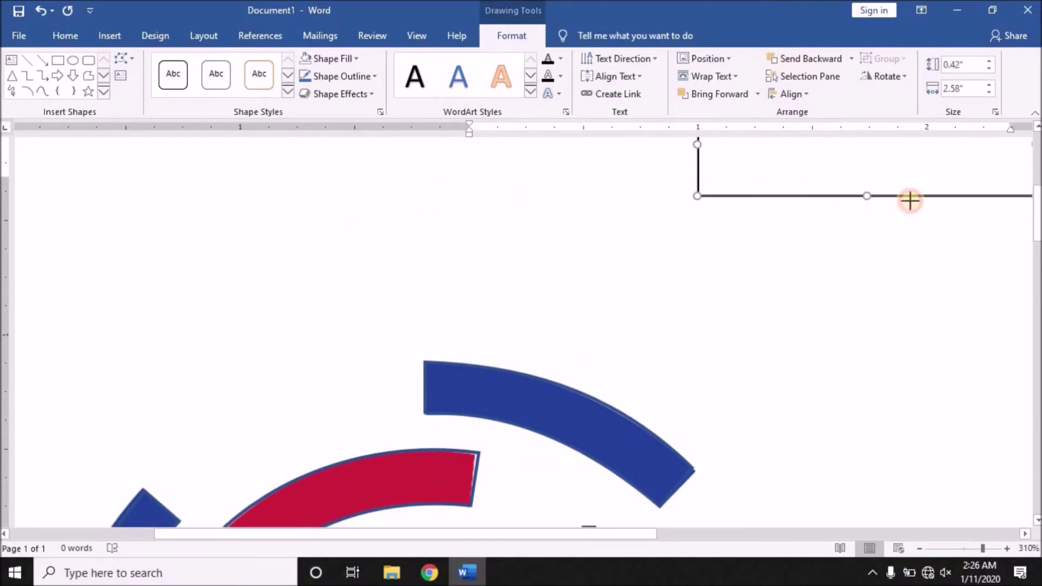
# Step: Shrink the text box to a tiny 0.08" by 0.12" rectangle
pyautogui.moveTo(463, 194); pyautogui.dragTo(1021, 202)
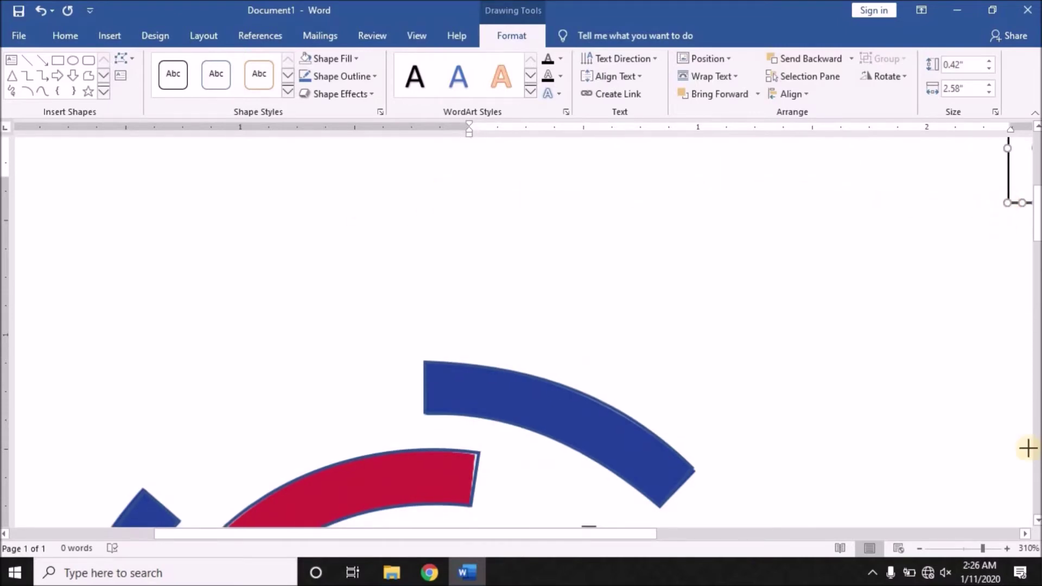
pyautogui.click(1025, 534)
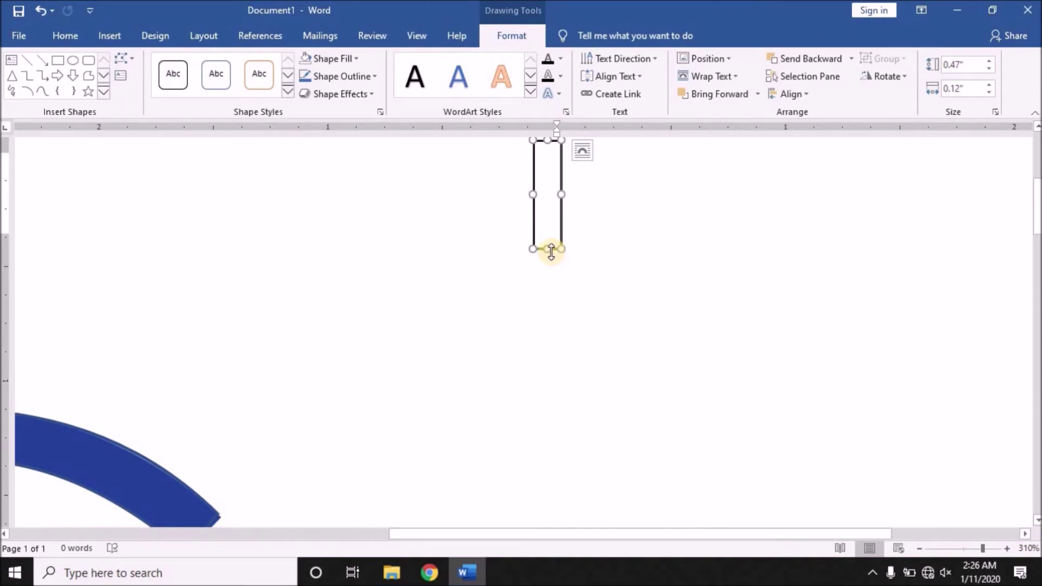
pyautogui.moveTo(562, 249); pyautogui.dragTo(559, 158)
pyautogui.scroll(1, 556, 153)
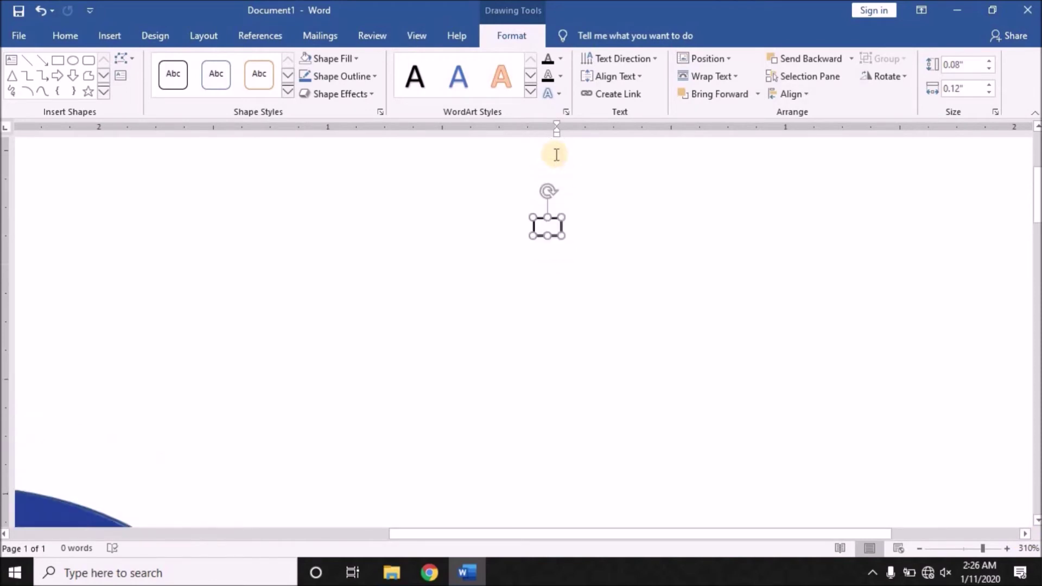
pyautogui.scroll(2, 565, 422)
# Step: Move the tiny text box down beside the WORK TO IT heading
pyautogui.moveTo(545, 372)
pyautogui.mouseDown()
pyautogui.moveTo(190, 510)
pyautogui.moveTo(156, 510)
pyautogui.mouseUp()
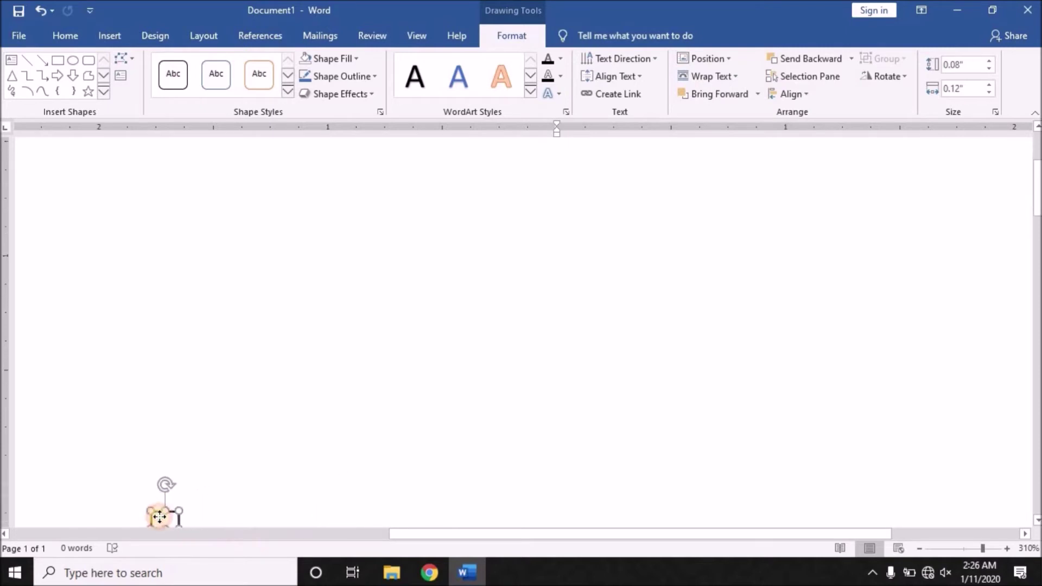
pyautogui.scroll(-5, 163, 513)
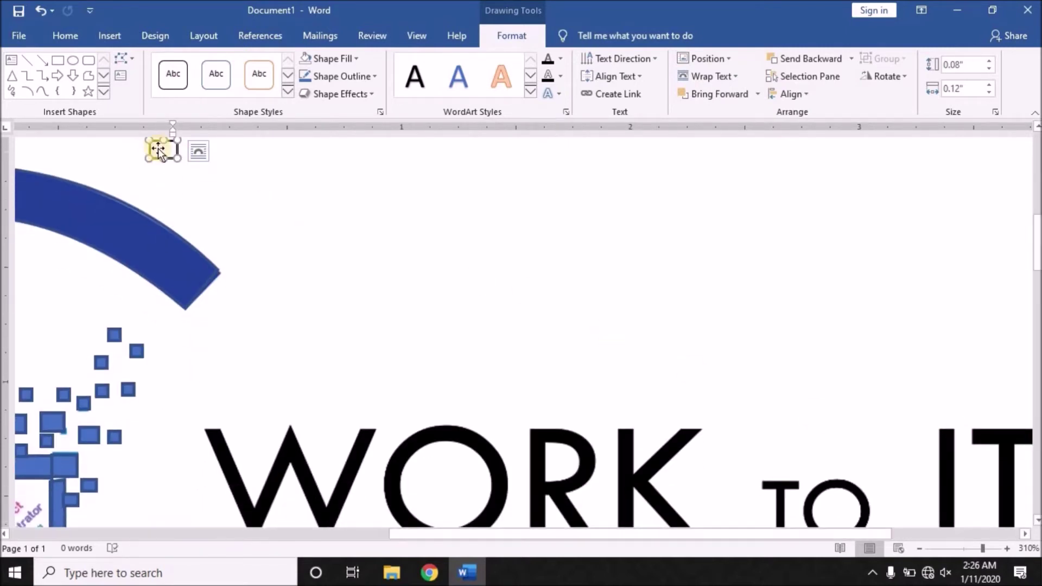
pyautogui.moveTo(163, 149); pyautogui.dragTo(157, 476)
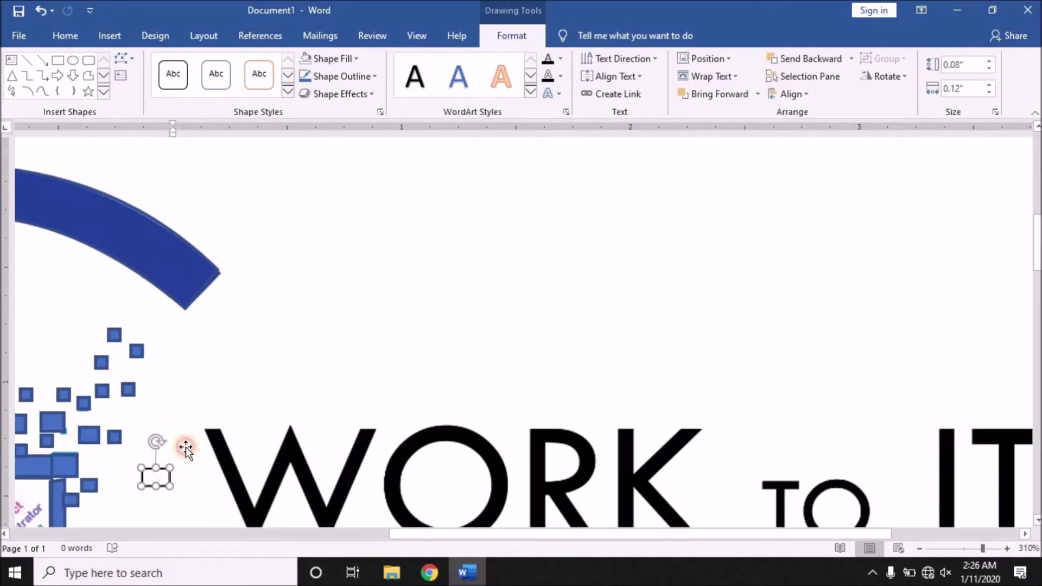
pyautogui.scroll(-3, 326, 418)
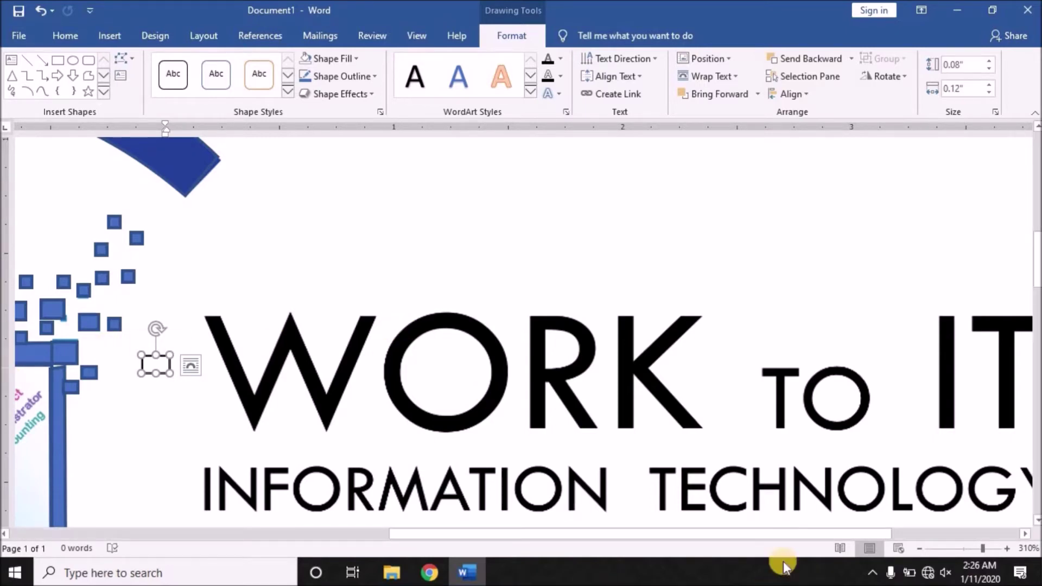
pyautogui.click(643, 531)
# Step: Widen the text box to 1.35" and position it beneath the WORK lettering
pyautogui.moveTo(642, 531); pyautogui.dragTo(478, 530)
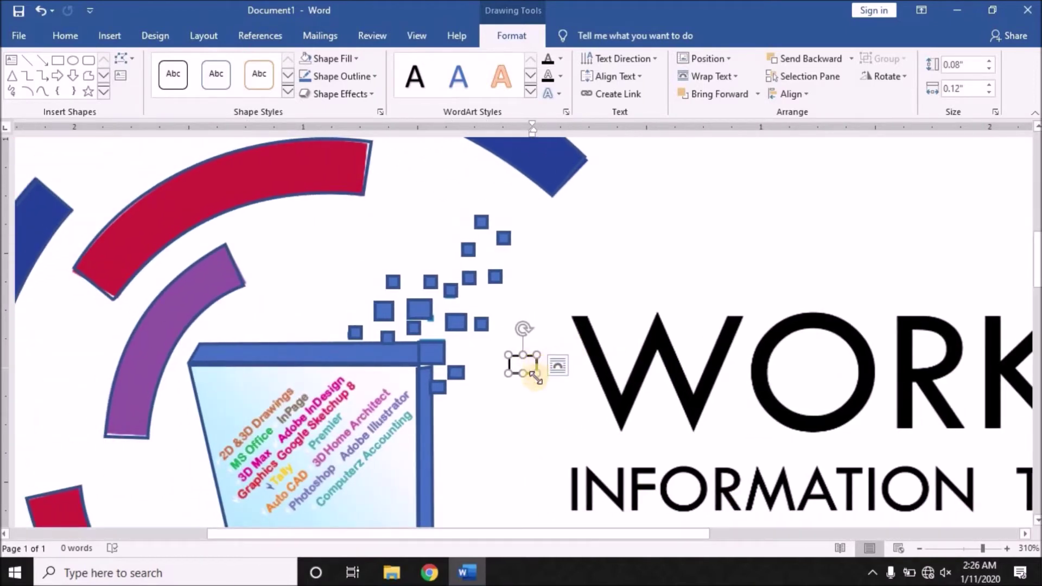
pyautogui.moveTo(537, 375); pyautogui.dragTo(593, 371)
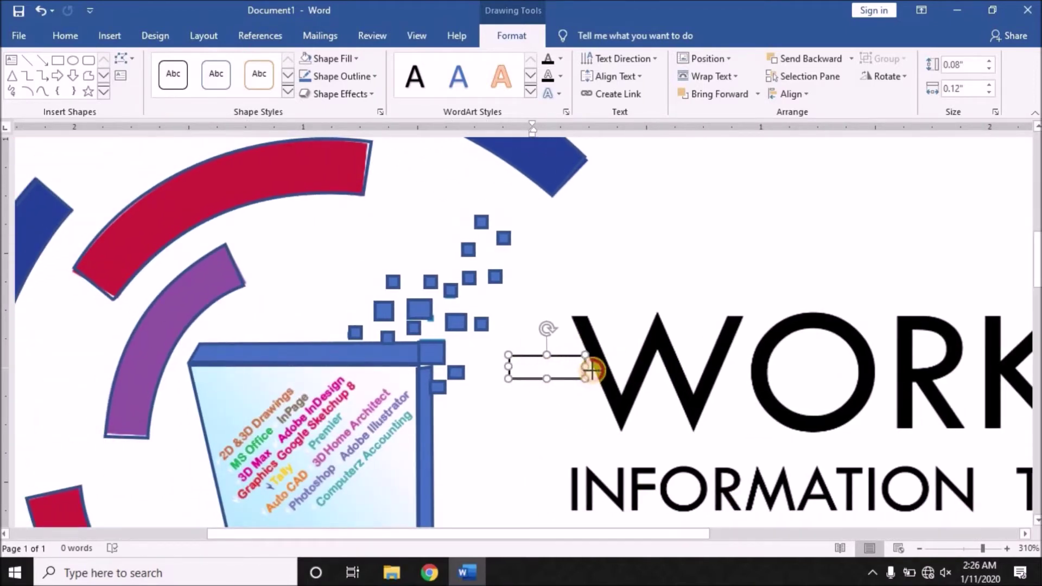
pyautogui.moveTo(551, 374); pyautogui.dragTo(550, 382)
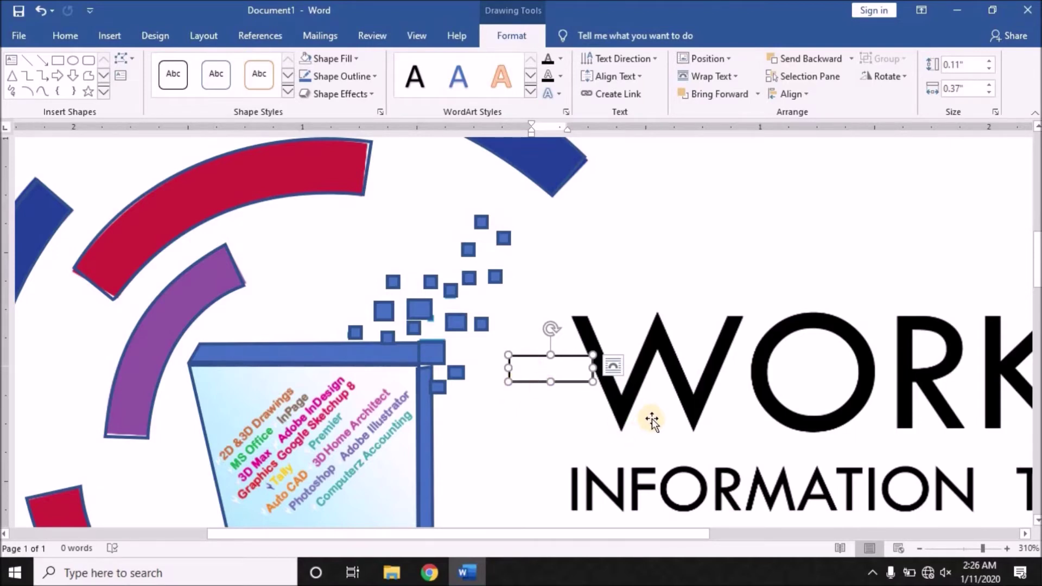
pyautogui.hotkey('ctrl', 'z')
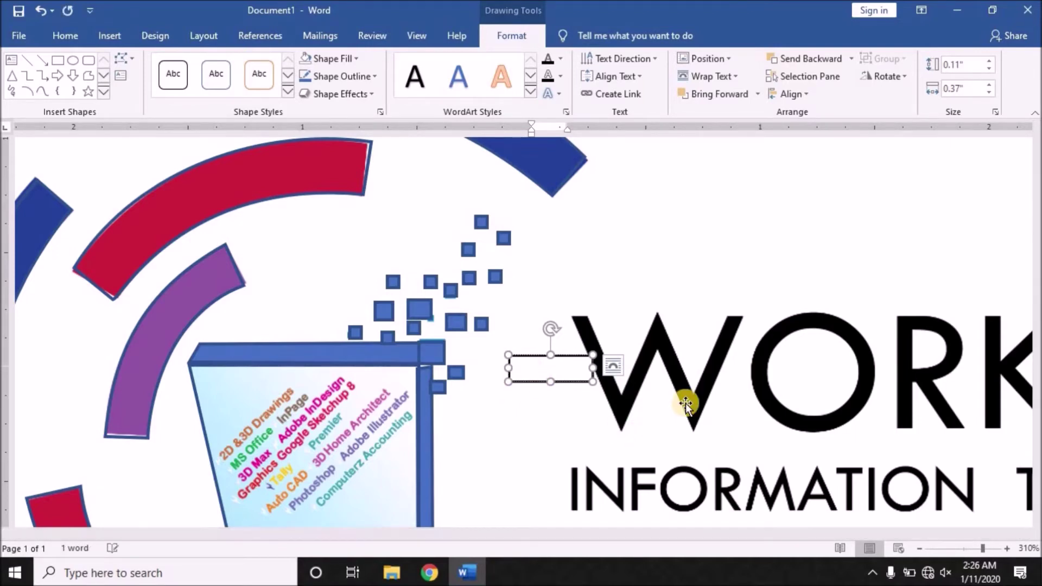
pyautogui.moveTo(558, 369); pyautogui.dragTo(550, 418)
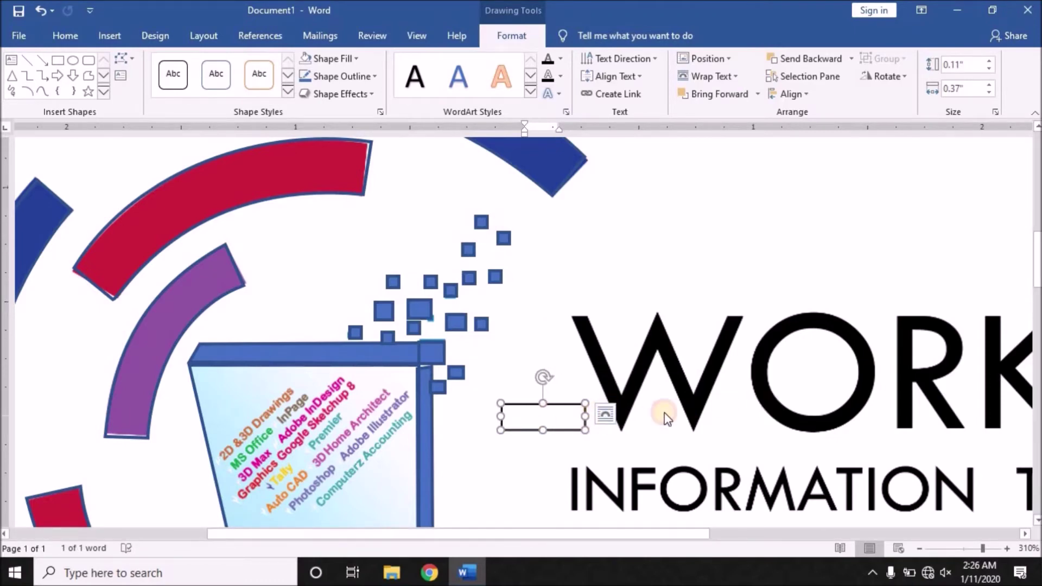
pyautogui.moveTo(585, 403)
pyautogui.mouseDown()
pyautogui.moveTo(786, 296)
pyautogui.moveTo(813, 362)
pyautogui.mouseUp()
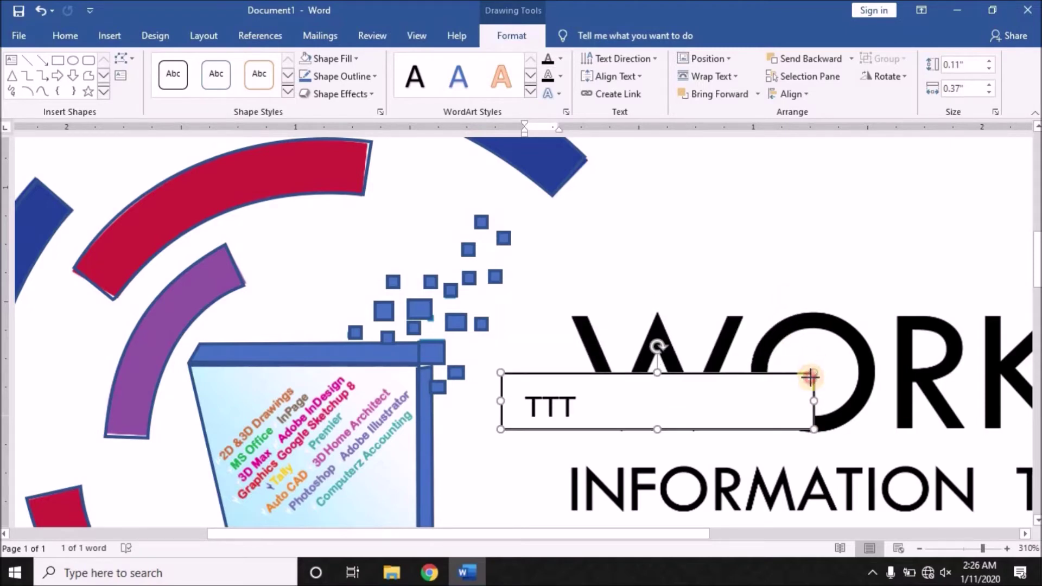
pyautogui.moveTo(813, 363); pyautogui.dragTo(810, 378)
# Step: Replace the leftover placeholder with '2d' and heighten the box to 0.27" to avoid clipping
pyautogui.click(582, 404)
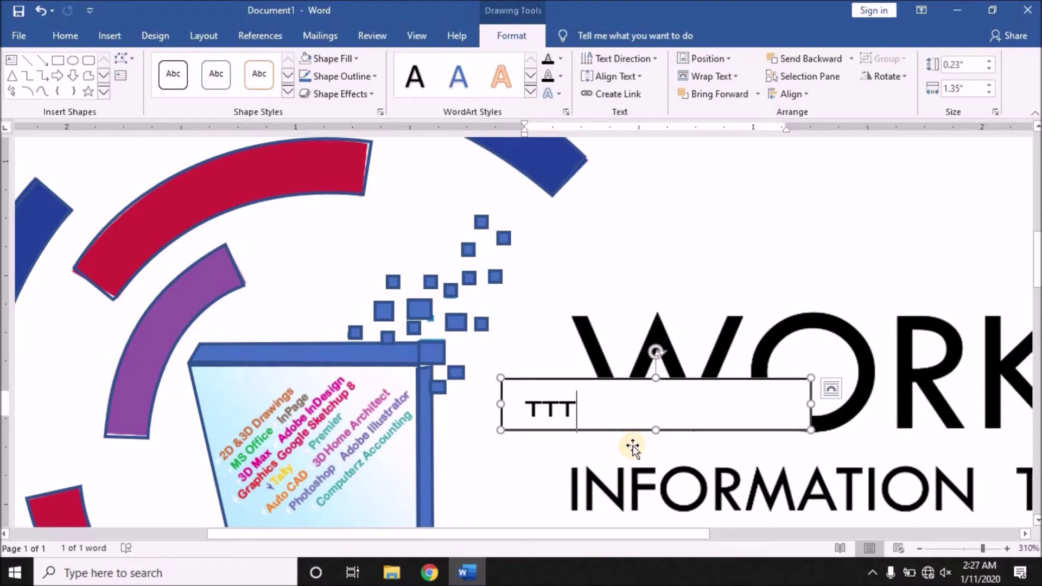
pyautogui.press('BackSpace')
pyautogui.press('BackSpace')
pyautogui.press('BackSpace')
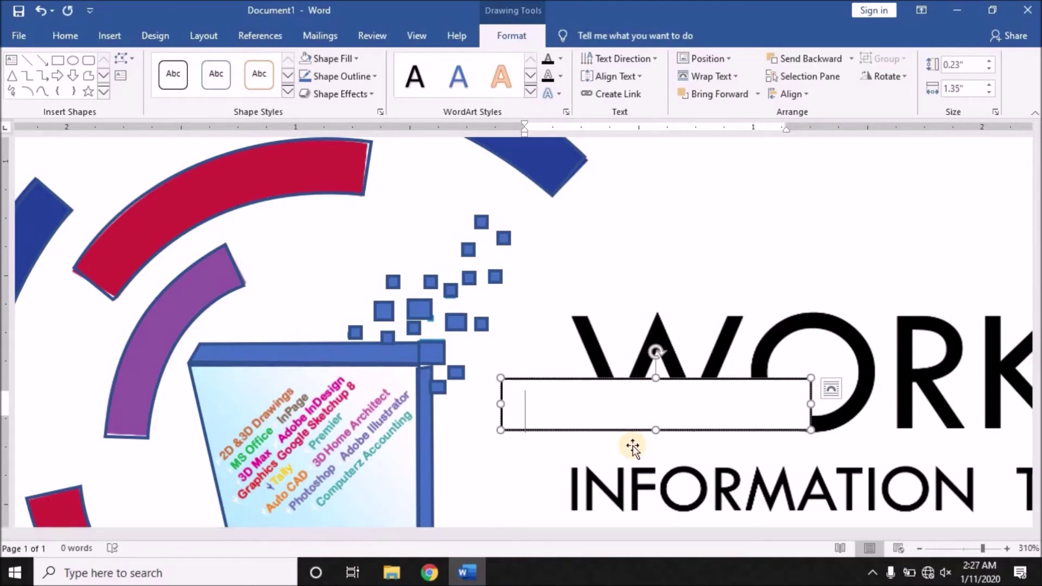
pyautogui.write('2d')
pyautogui.moveTo(657, 430); pyautogui.dragTo(656, 439)
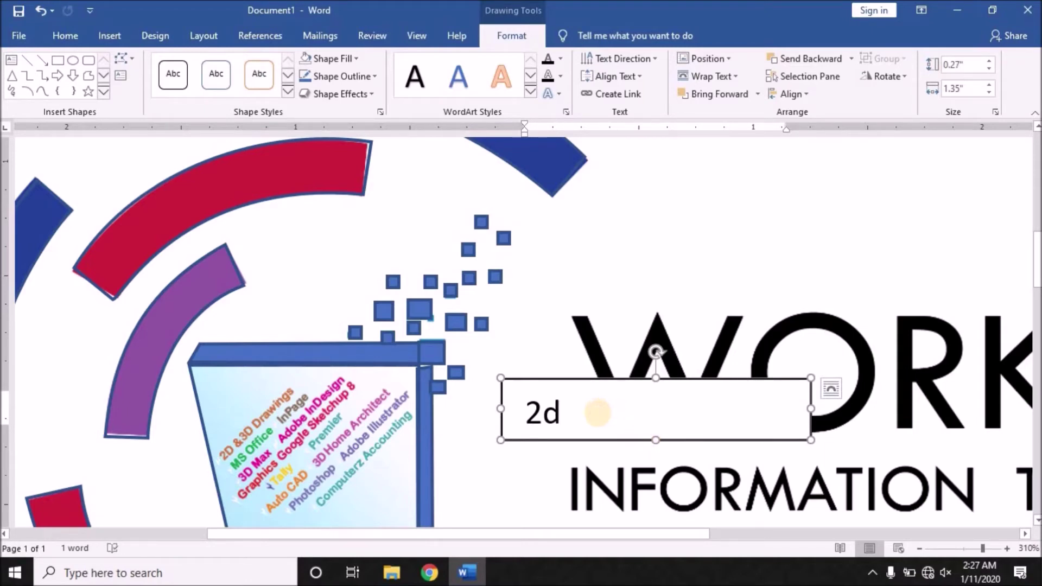
# Step: Correct the label text to '2D & 3D Drawings' and make its box slightly taller
pyautogui.hotkey('ctrl', 'z')
pyautogui.write('d')
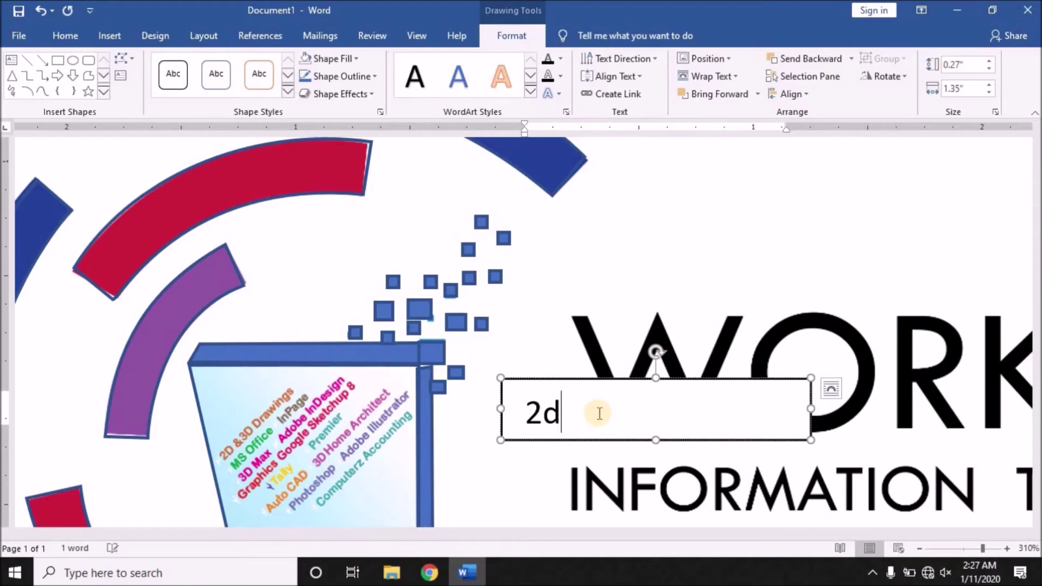
pyautogui.write('D')
pyautogui.write('&')
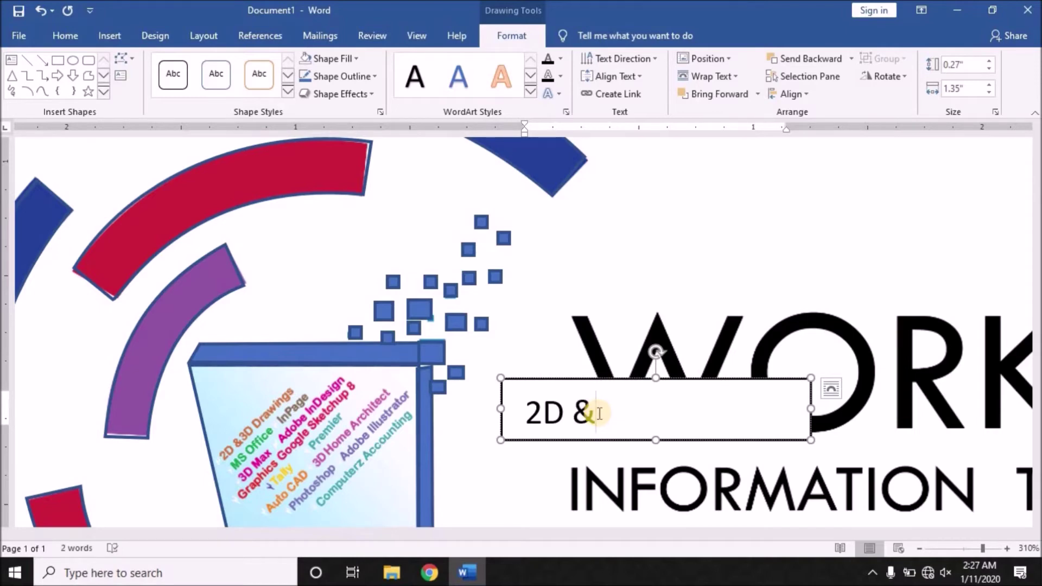
pyautogui.write('3')
pyautogui.write('D D')
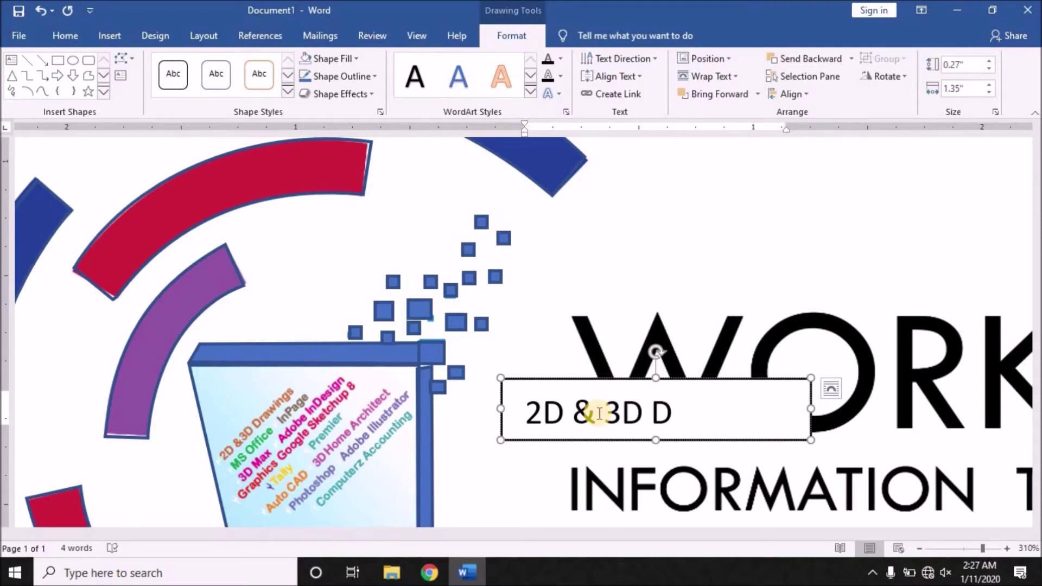
pyautogui.write('rawings')
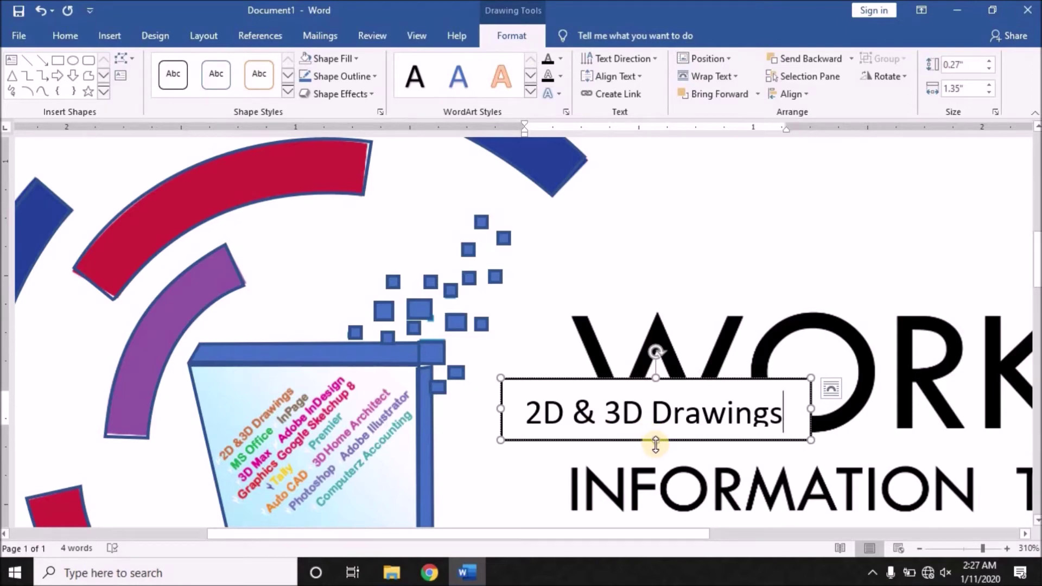
pyautogui.moveTo(656, 445); pyautogui.dragTo(656, 449)
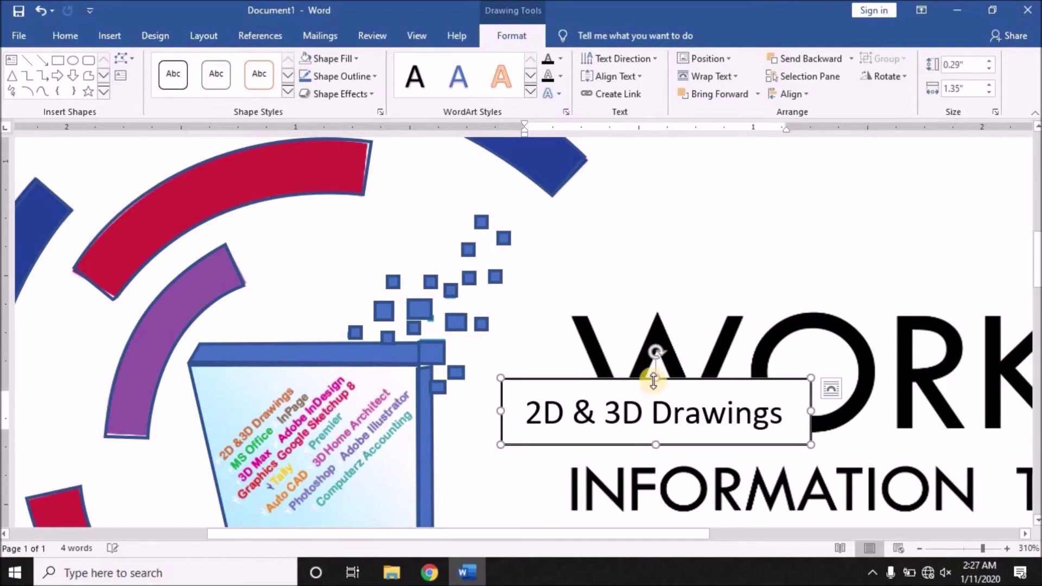
pyautogui.moveTo(656, 379); pyautogui.dragTo(656, 382)
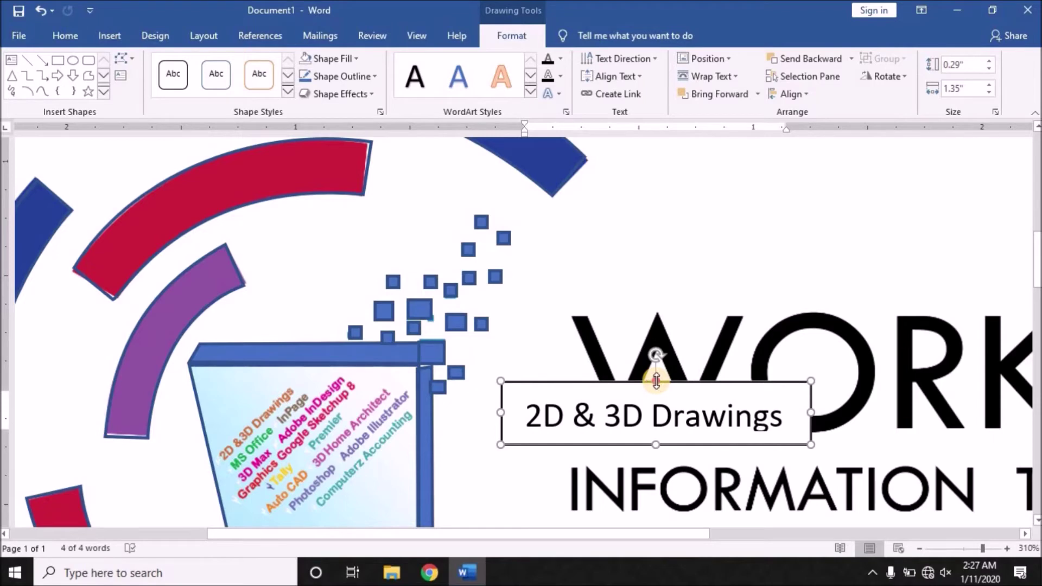
# Step: Reduce the label's font size from 11 to 8
pyautogui.click(58, 38)
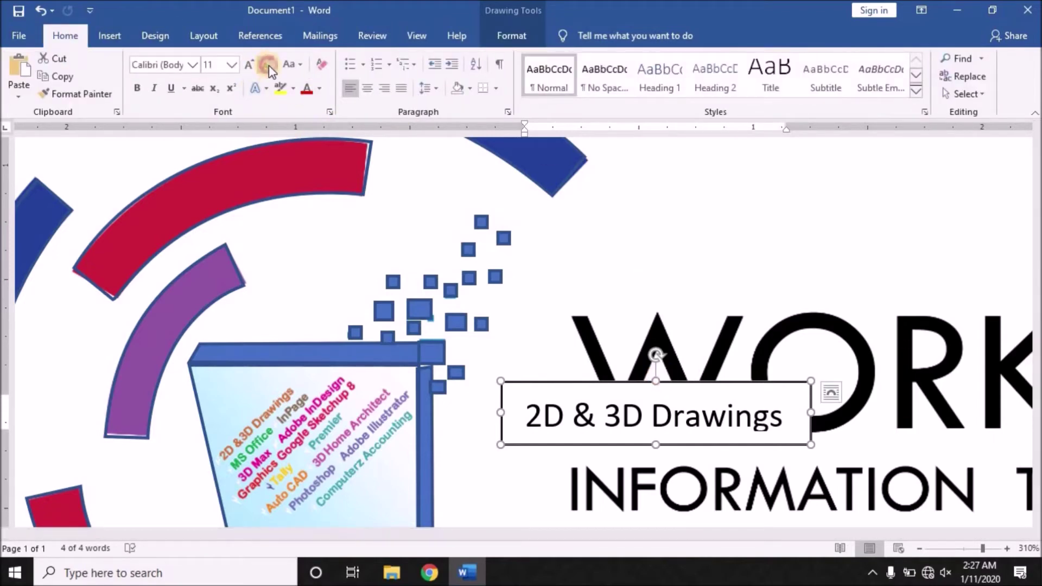
pyautogui.click(268, 66)
pyautogui.click(268, 65)
pyautogui.click(267, 66)
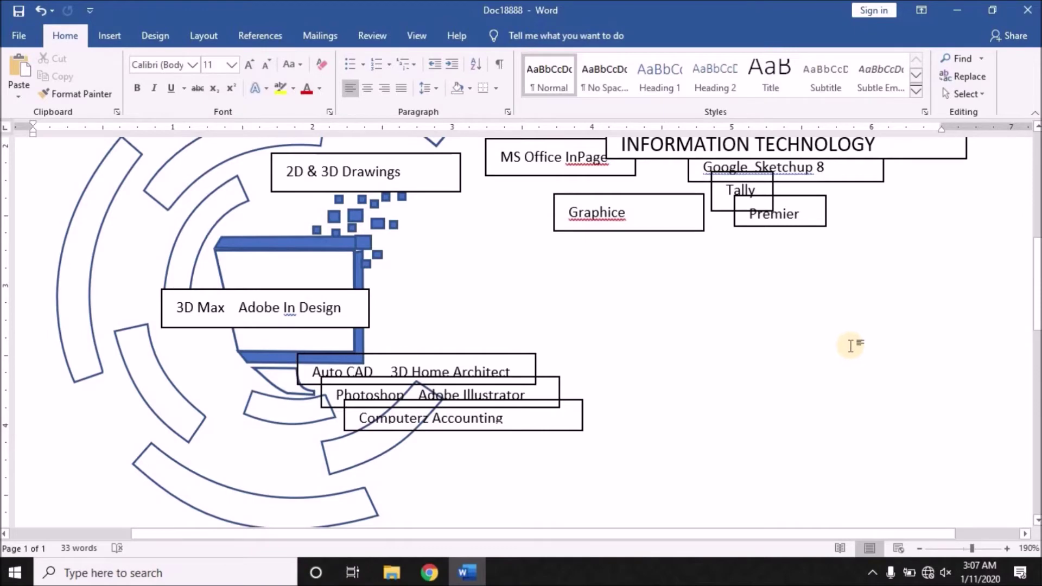
# Step: Move the '3D Max Adobe In Design' label right of the monitor, below 'Graphice'
pyautogui.keyDown('ctrl'); pyautogui.scroll(-1, 863, 343); pyautogui.keyUp('ctrl')
pyautogui.keyDown('ctrl'); pyautogui.scroll(-3, 863, 343); pyautogui.keyUp('ctrl')
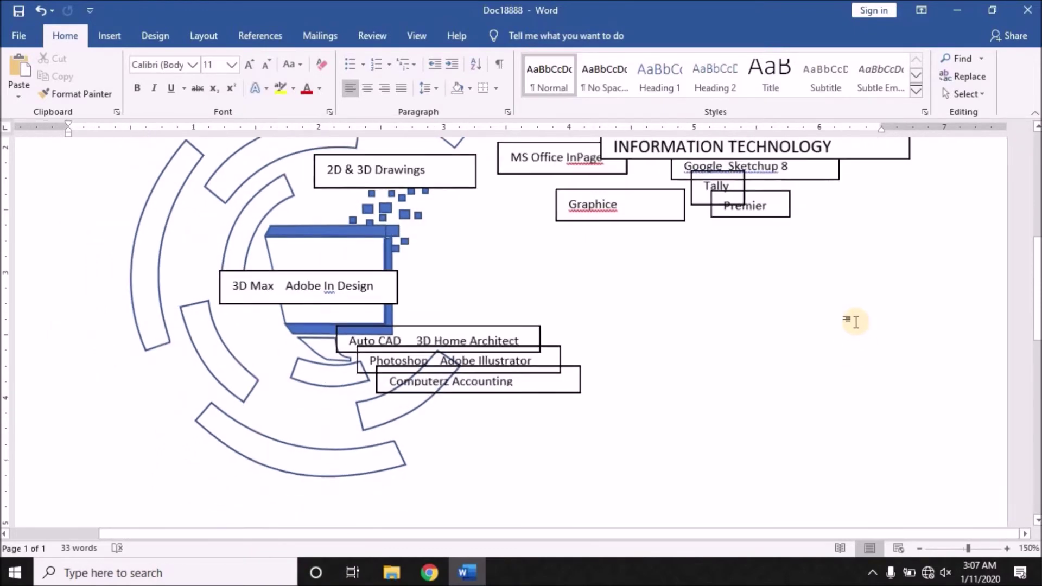
pyautogui.scroll(-2, 827, 366)
pyautogui.scroll(3, 787, 369)
pyautogui.scroll(-1, 726, 365)
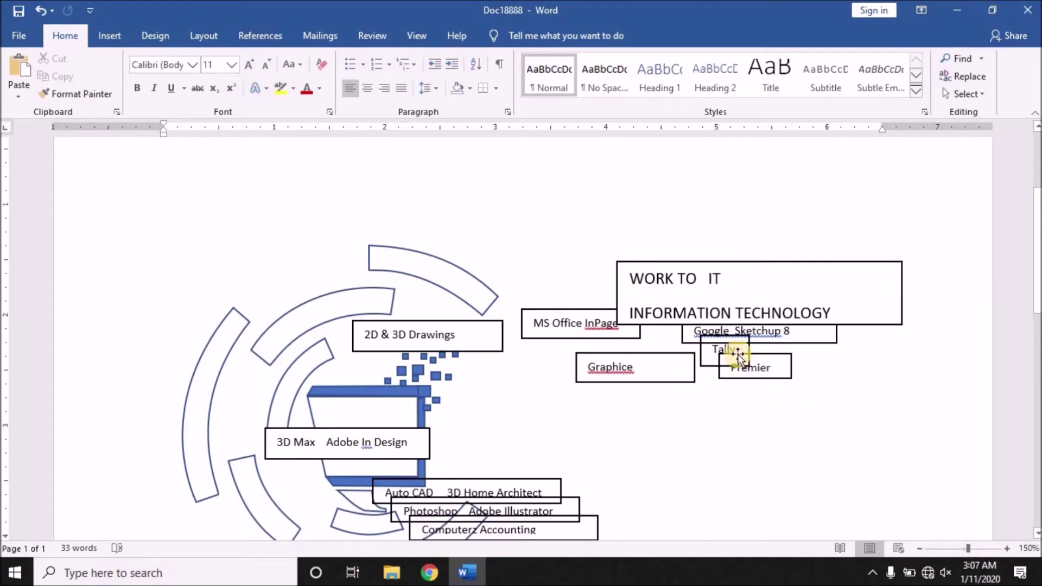
pyautogui.click(420, 443)
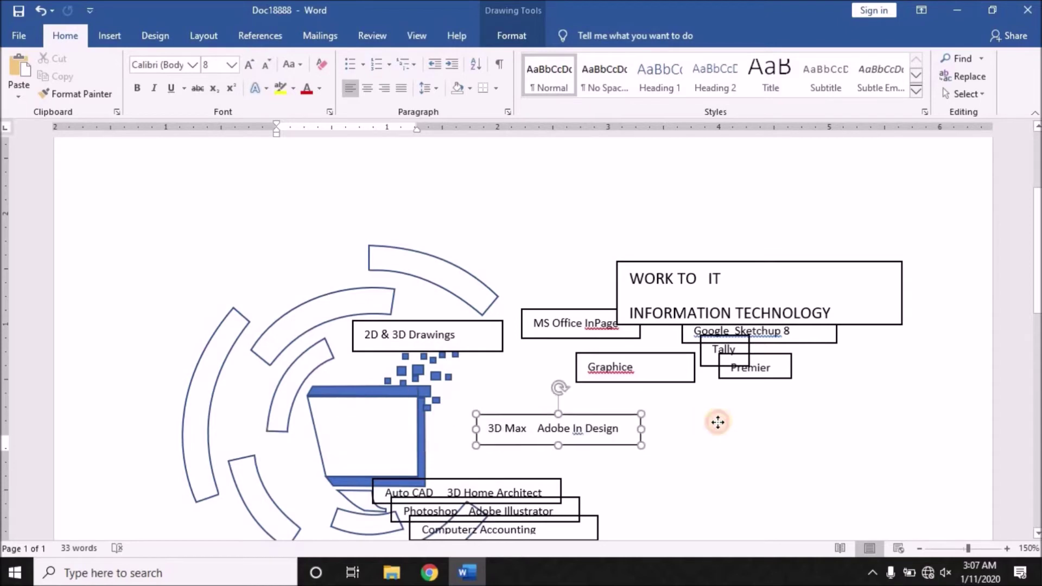
pyautogui.moveTo(347, 435); pyautogui.dragTo(716, 425)
# Step: Place the '2D & 3D Drawings' label just below the 3D Max label
pyautogui.click(499, 344)
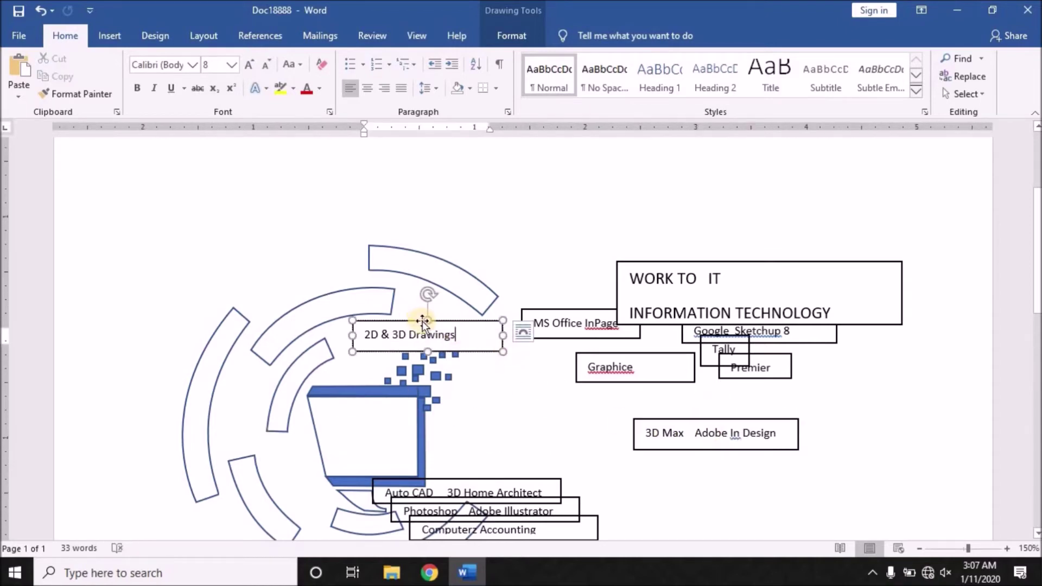
pyautogui.moveTo(425, 325); pyautogui.dragTo(747, 482)
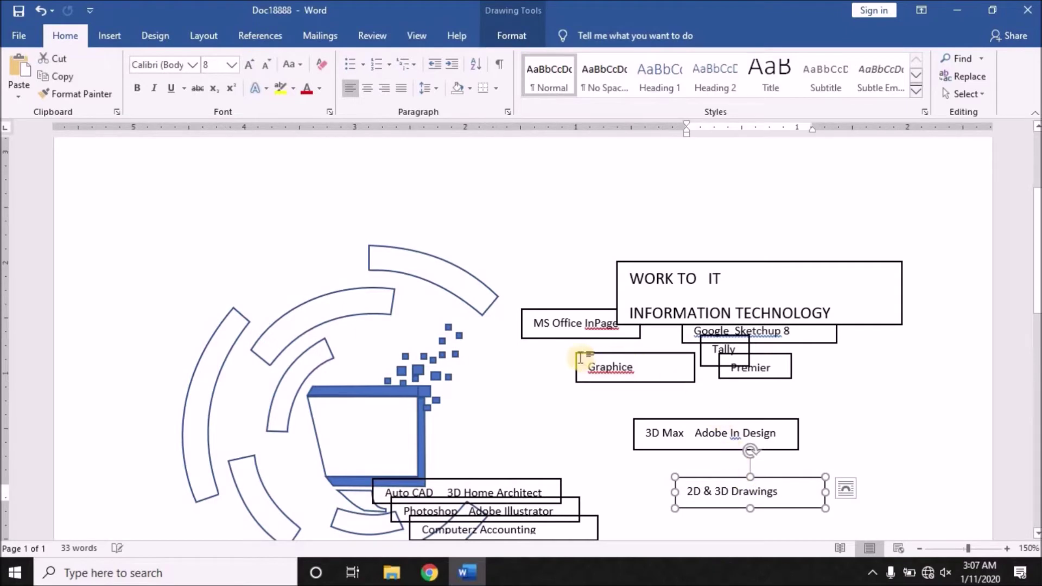
pyautogui.scroll(-3, 581, 361)
pyautogui.click(533, 383)
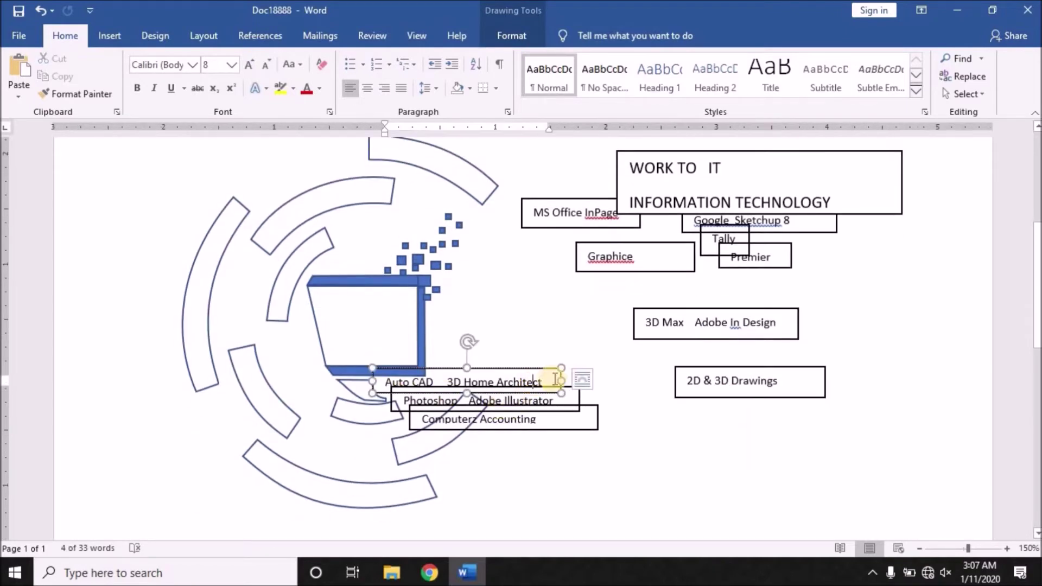
pyautogui.click(641, 486)
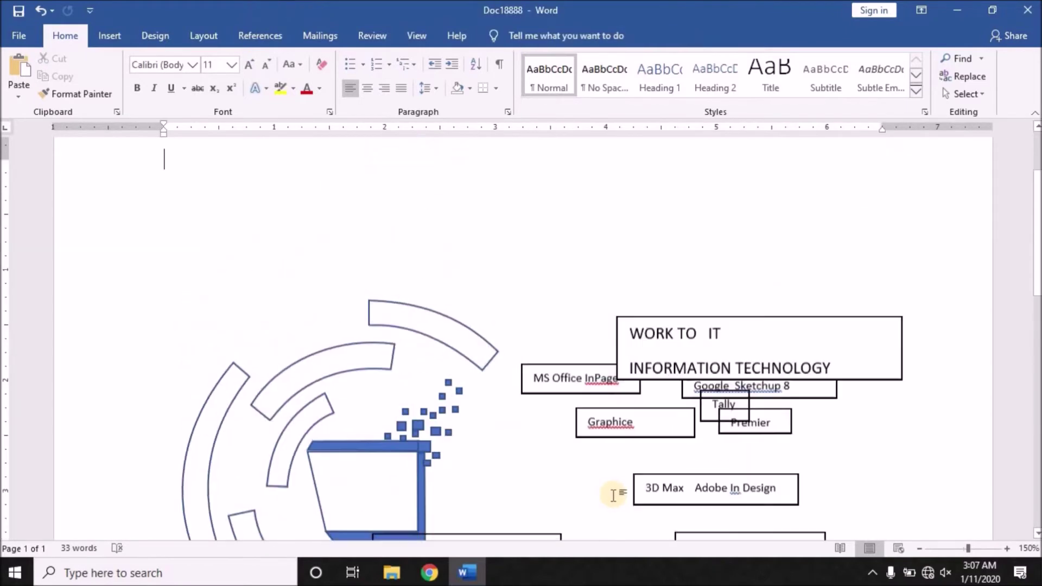
# Step: Rotate the Auto CAD / 3D Home Architect label about 25° counter-clockwise and resize its box
pyautogui.scroll(-3, 608, 418)
pyautogui.click(596, 509)
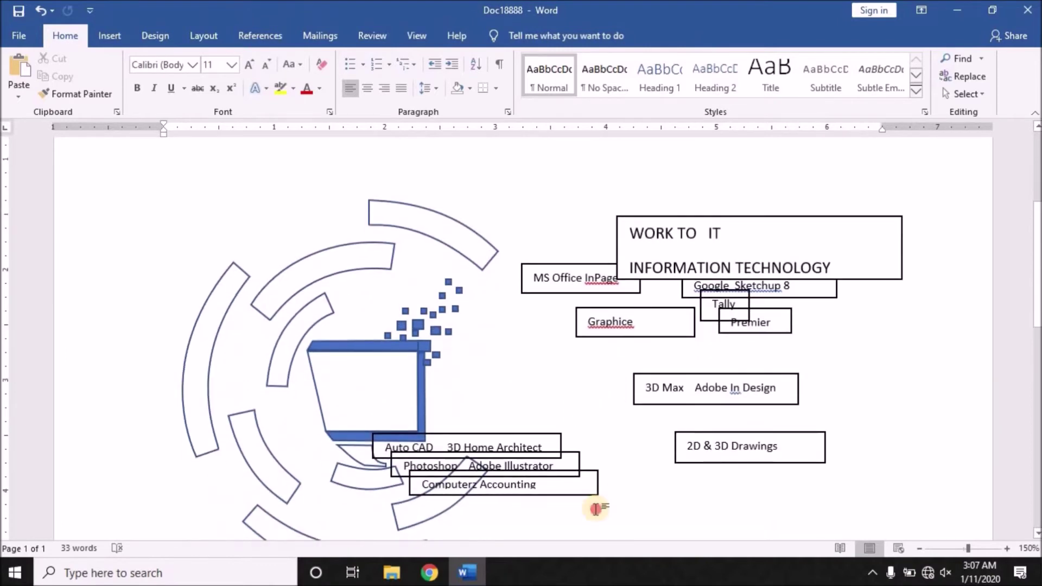
pyautogui.click(562, 442)
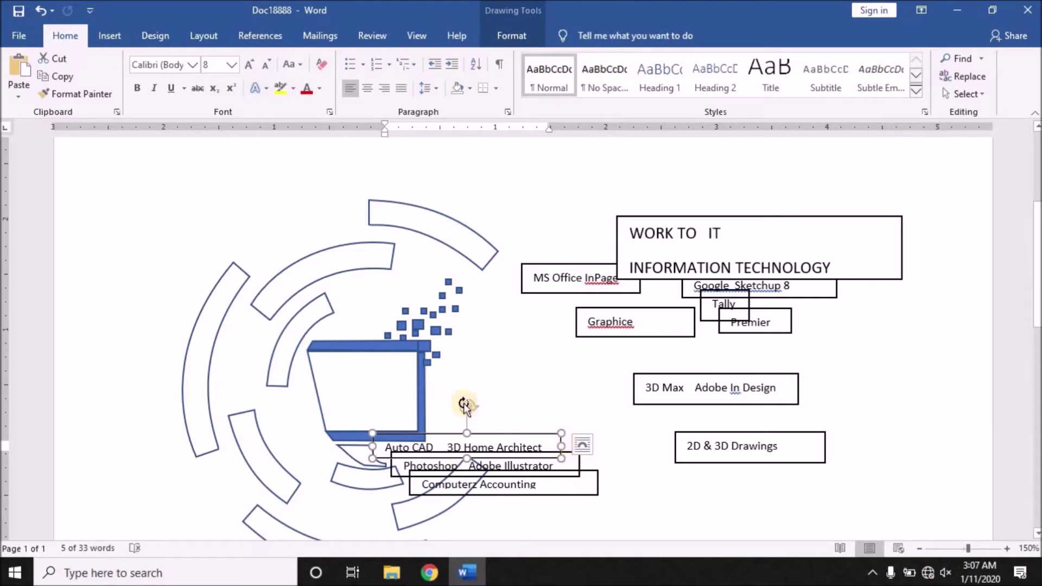
pyautogui.moveTo(466, 406); pyautogui.dragTo(452, 411)
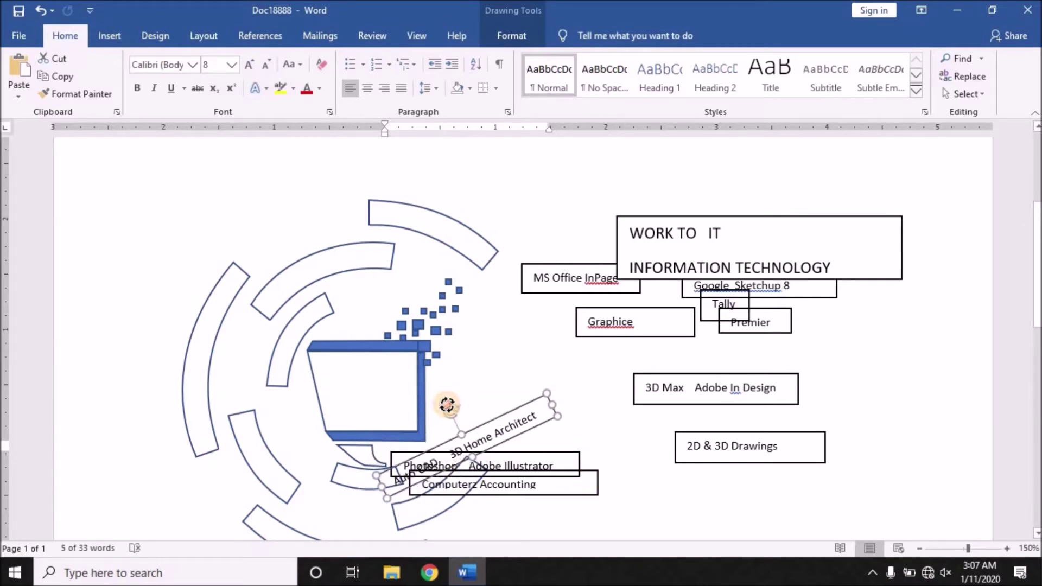
pyautogui.moveTo(548, 395)
pyautogui.mouseDown()
pyautogui.moveTo(524, 405)
pyautogui.moveTo(547, 396)
pyautogui.moveTo(557, 375)
pyautogui.mouseUp()
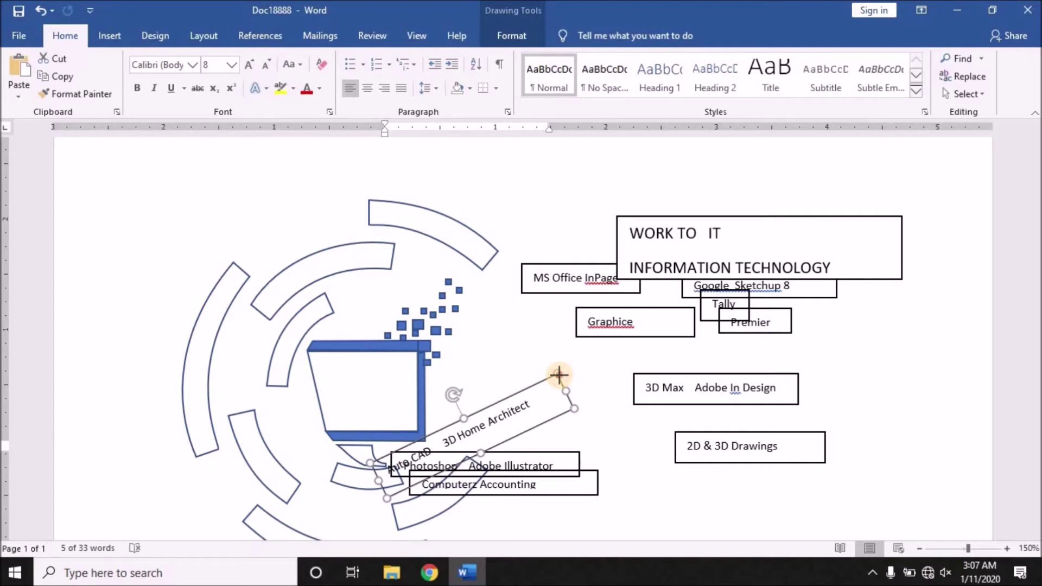
pyautogui.moveTo(558, 376); pyautogui.dragTo(558, 374)
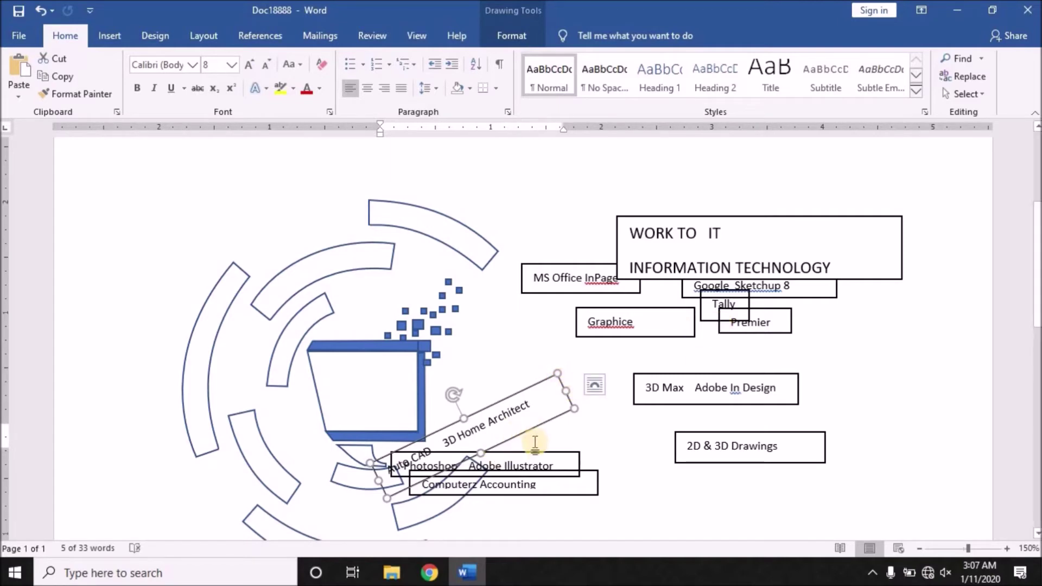
pyautogui.keyDown('shift'); pyautogui.click(545, 481); pyautogui.keyUp('shift')
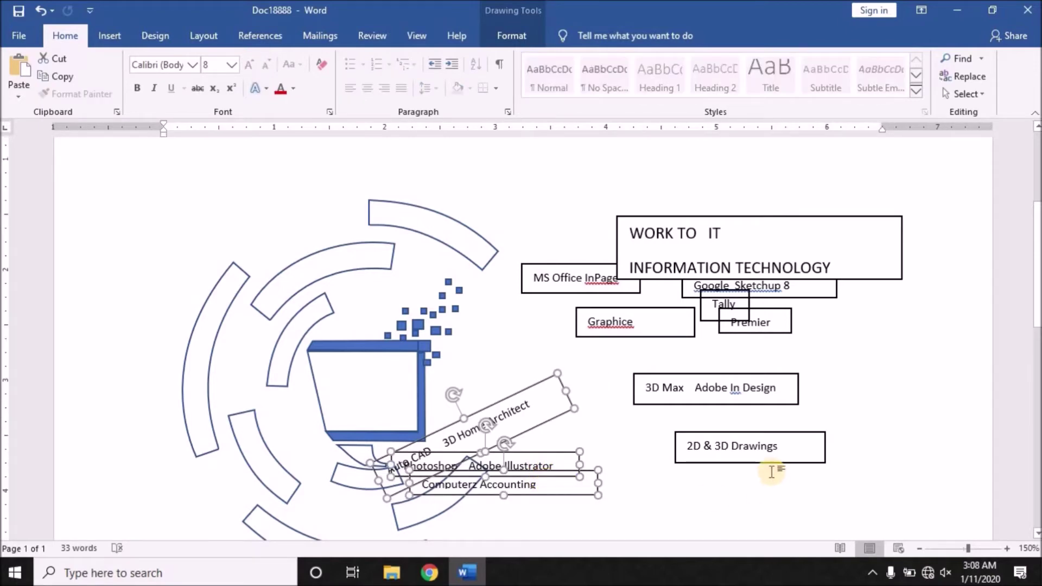
# Step: Select the MS Office InPage, 3D Home Architect, Graphice, Premier, Tally and Google Sketchup 8 labels together
pyautogui.keyDown('shift'); pyautogui.click(751, 461); pyautogui.keyUp('shift')
pyautogui.keyDown('shift'); pyautogui.click(718, 405); pyautogui.keyUp('shift')
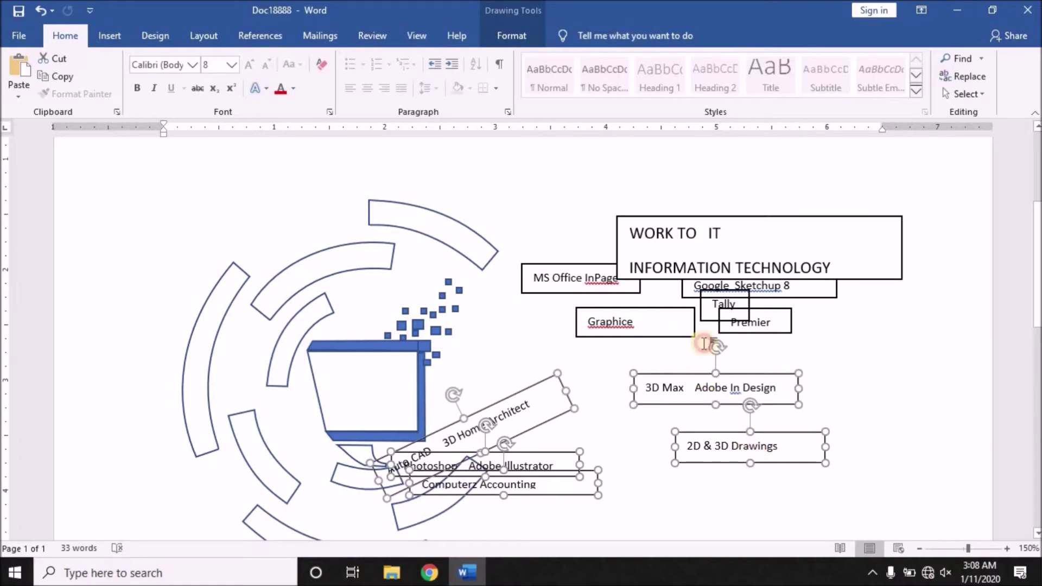
pyautogui.keyDown('shift'); pyautogui.click(700, 341); pyautogui.keyUp('shift')
pyautogui.keyDown('shift'); pyautogui.click(724, 301); pyautogui.keyUp('shift')
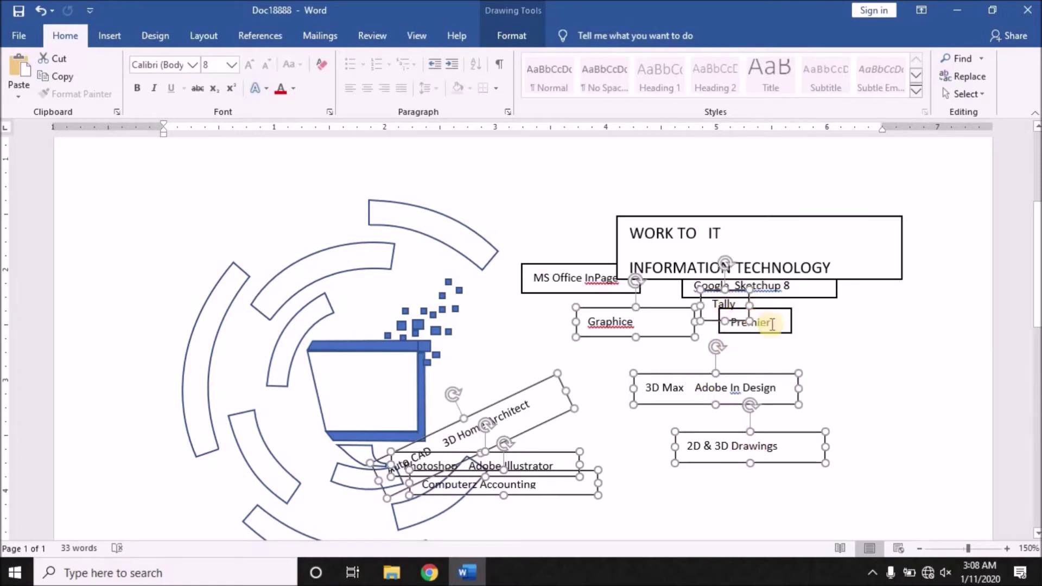
pyautogui.keyDown('shift'); pyautogui.click(772, 324); pyautogui.keyUp('shift')
pyautogui.keyDown('shift'); pyautogui.click(818, 293); pyautogui.keyUp('shift')
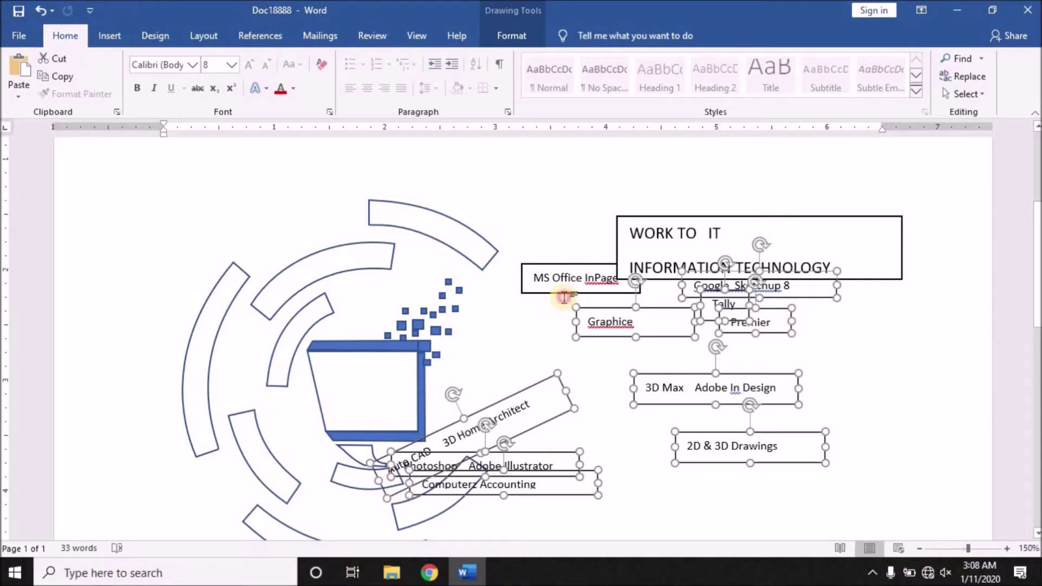
pyautogui.click(564, 298)
pyautogui.click(564, 403)
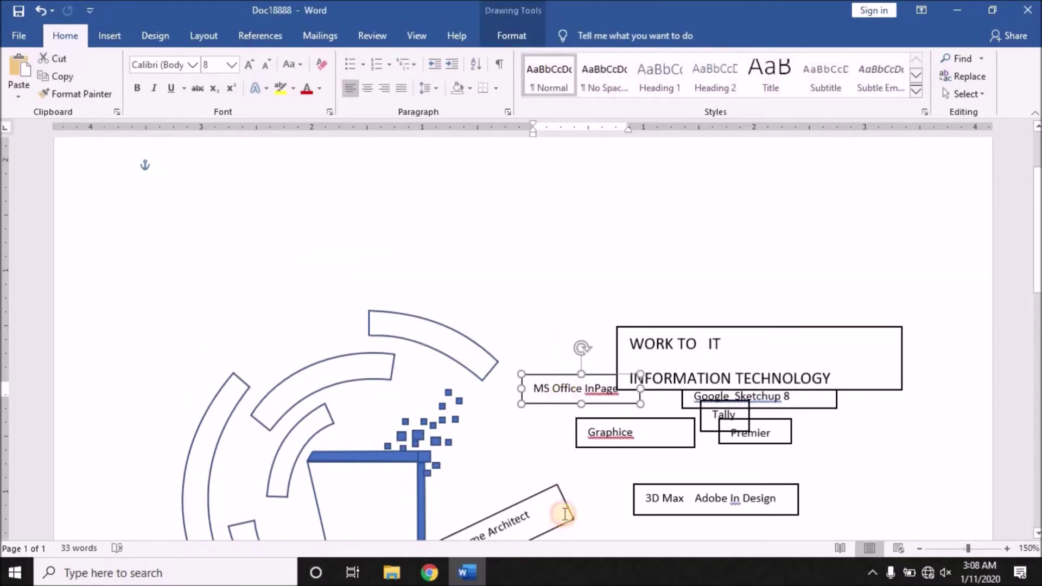
pyautogui.keyDown('shift'); pyautogui.click(565, 513); pyautogui.keyUp('shift')
pyautogui.keyDown('shift'); pyautogui.click(660, 441); pyautogui.keyUp('shift')
pyautogui.keyDown('shift'); pyautogui.click(747, 430); pyautogui.keyUp('shift')
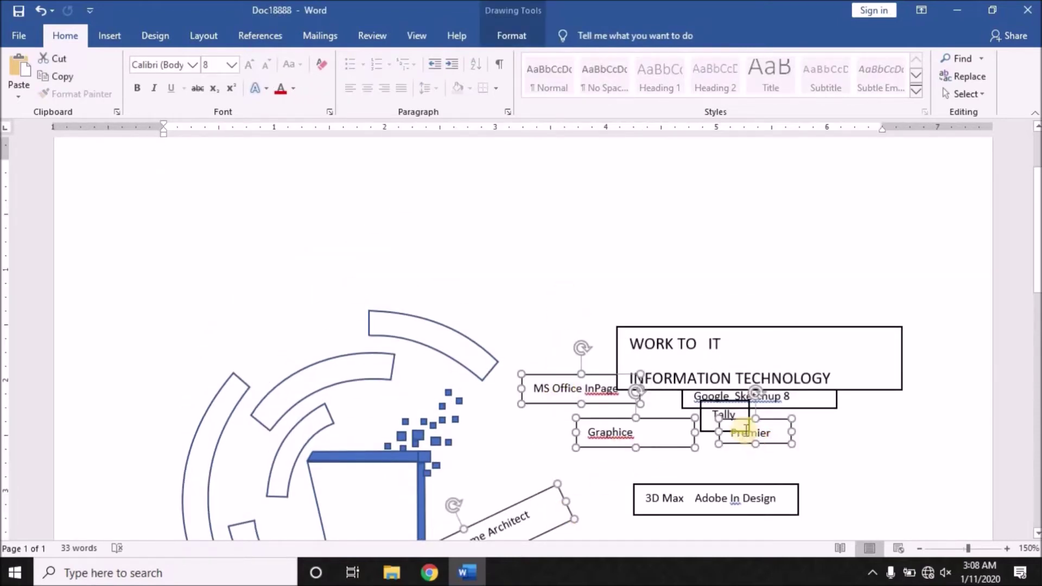
pyautogui.keyDown('shift'); pyautogui.click(733, 401); pyautogui.keyUp('shift')
pyautogui.keyDown('shift'); pyautogui.click(705, 408); pyautogui.keyUp('shift')
pyautogui.keyDown('shift'); pyautogui.click(711, 409); pyautogui.keyUp('shift')
pyautogui.keyDown('shift'); pyautogui.click(683, 400); pyautogui.keyUp('shift')
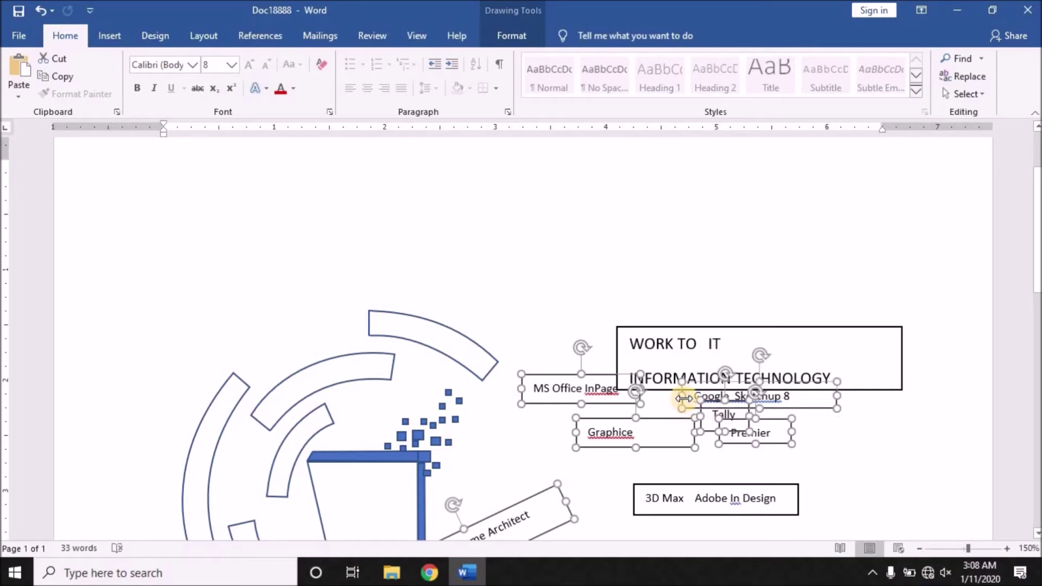
# Step: Add the 2D & 3D Drawings, 3D Max, Computerz Accounting and Photoshop labels to the selection
pyautogui.scroll(-1, 701, 478)
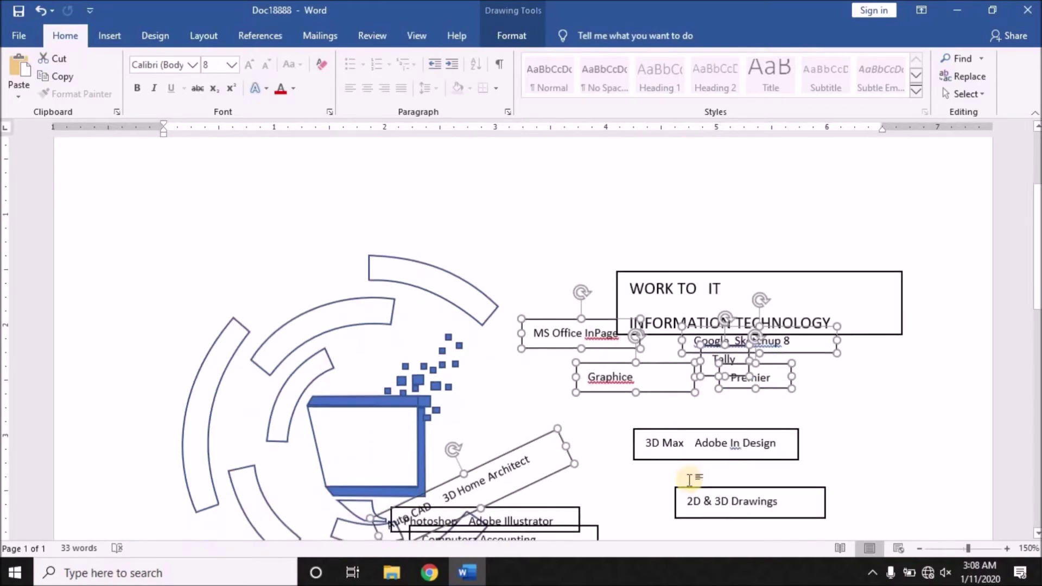
pyautogui.scroll(-2, 705, 470)
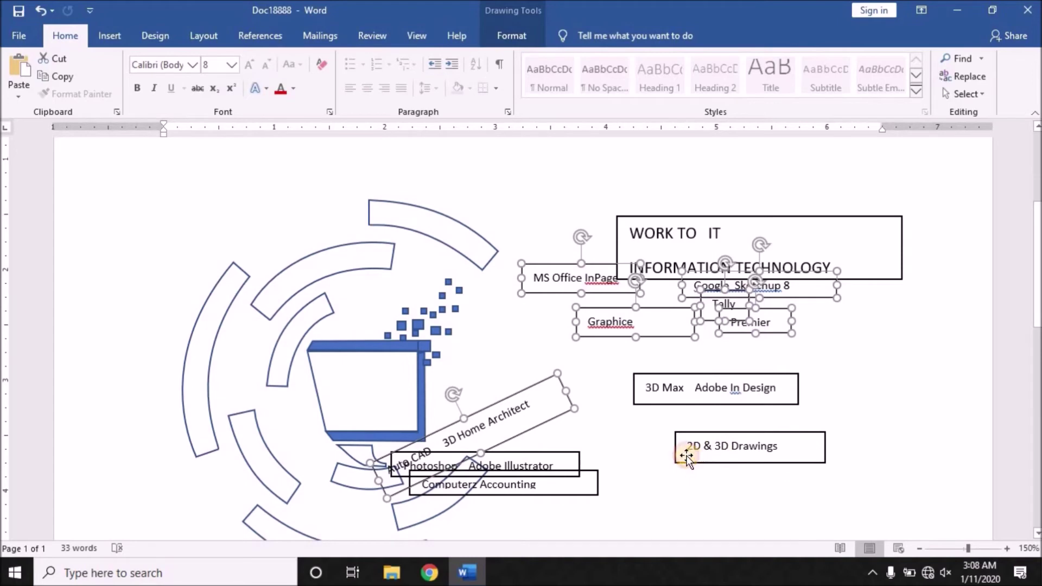
pyautogui.keyDown('shift'); pyautogui.click(690, 461); pyautogui.keyUp('shift')
pyautogui.keyDown('shift'); pyautogui.click(670, 406); pyautogui.keyUp('shift')
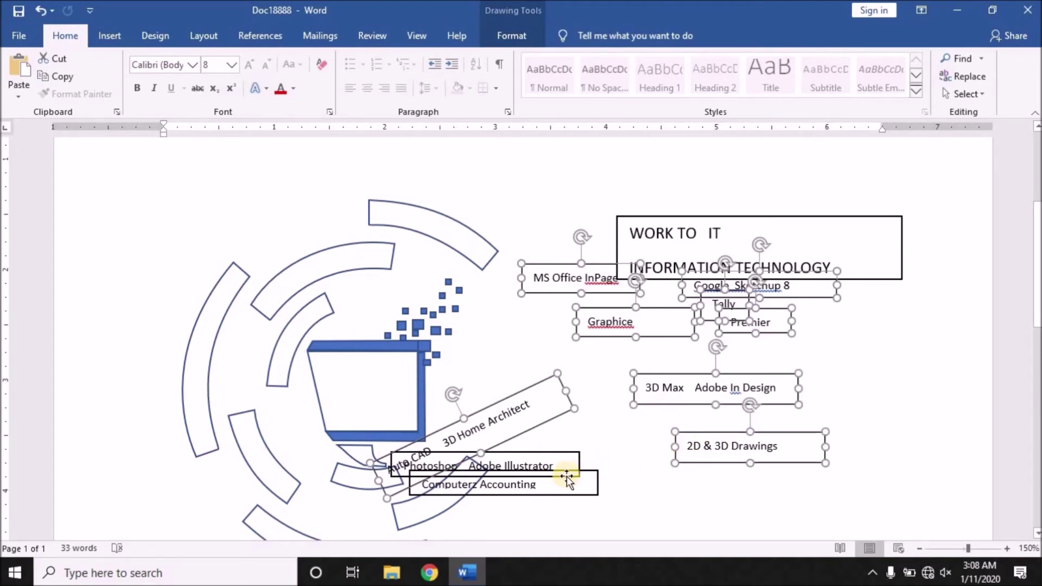
pyautogui.keyDown('shift'); pyautogui.click(577, 494); pyautogui.keyUp('shift')
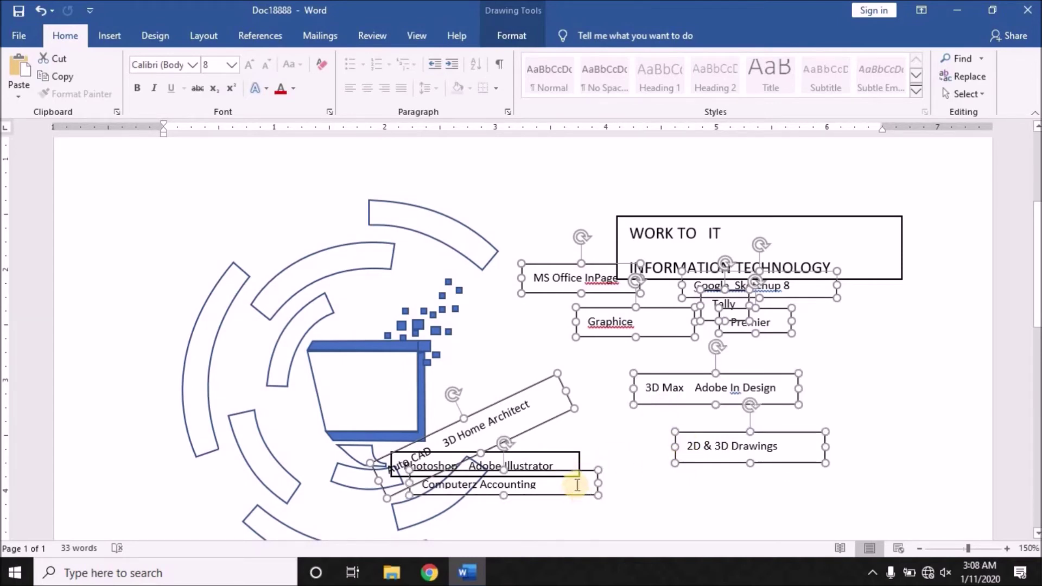
pyautogui.keyDown('shift'); pyautogui.click(582, 452); pyautogui.keyUp('shift')
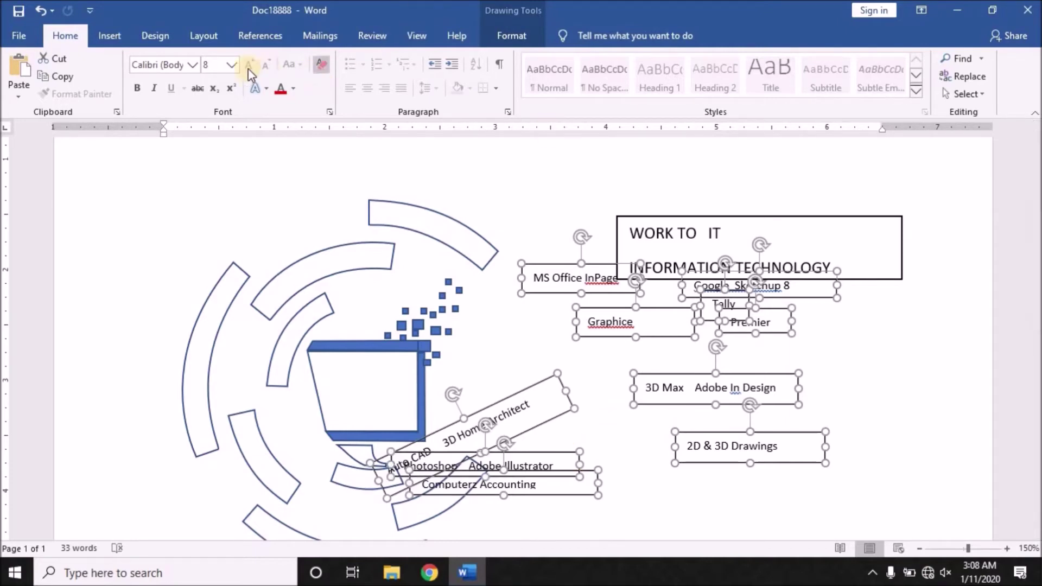
# Step: Set all selected labels to font size 4 and narrow their boxes
pyautogui.click(232, 65)
pyautogui.write('4')
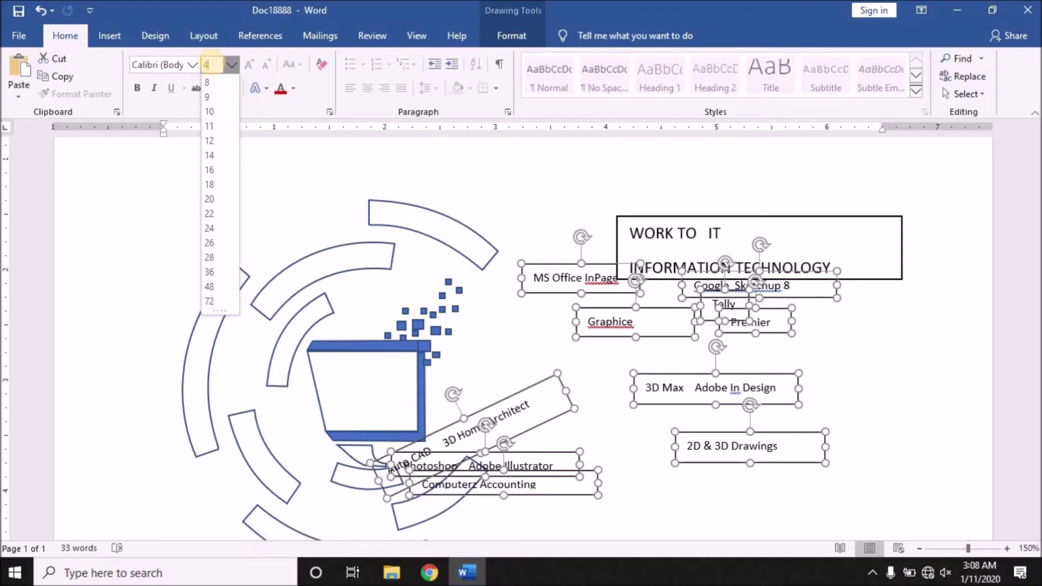
pyautogui.press('Return')
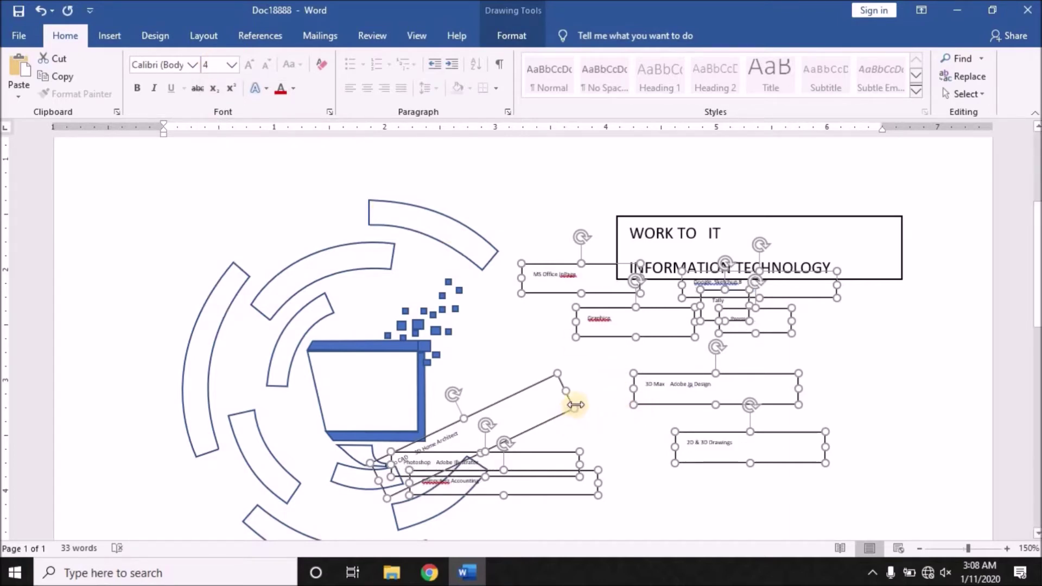
pyautogui.moveTo(565, 395); pyautogui.dragTo(530, 408)
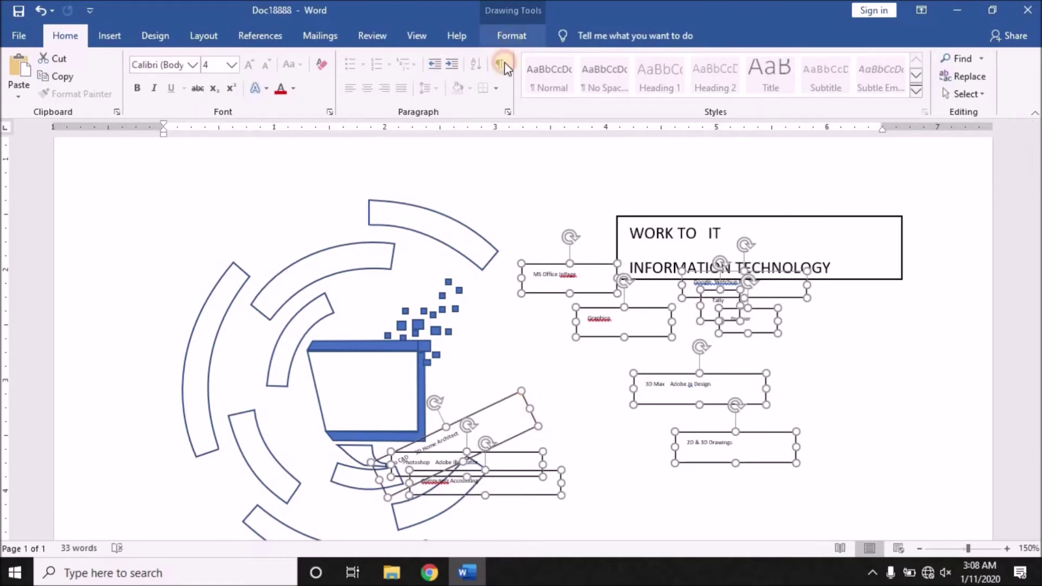
# Step: Set the selected label boxes' Shape Outline to No Outline
pyautogui.click(510, 36)
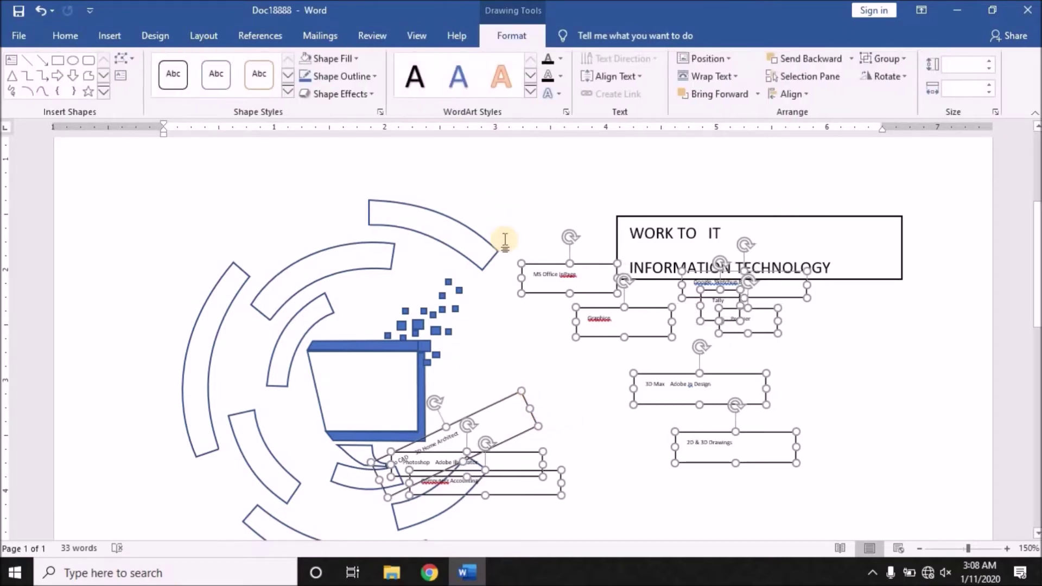
pyautogui.click(377, 95)
pyautogui.click(376, 97)
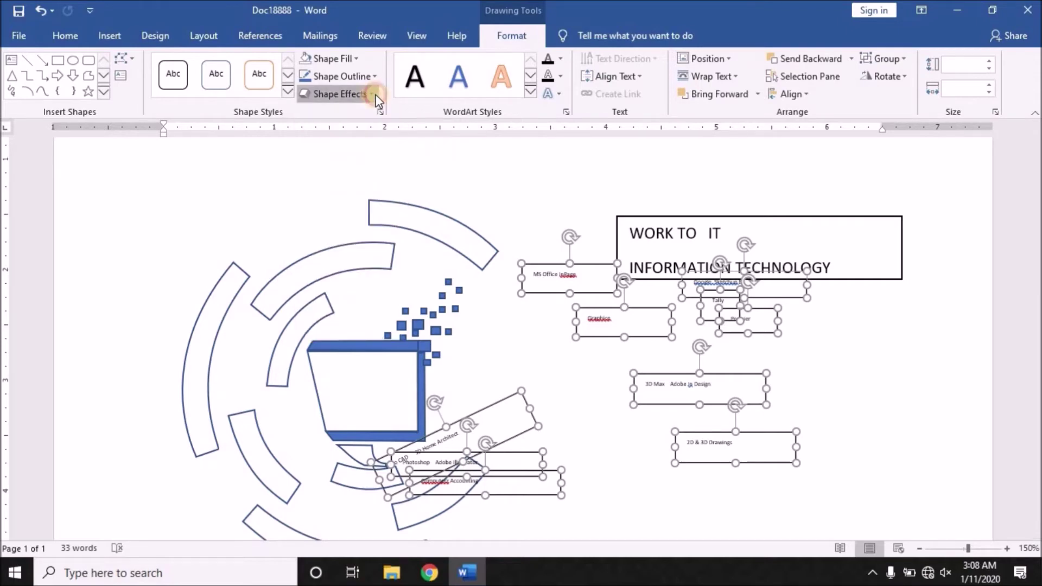
pyautogui.click(375, 77)
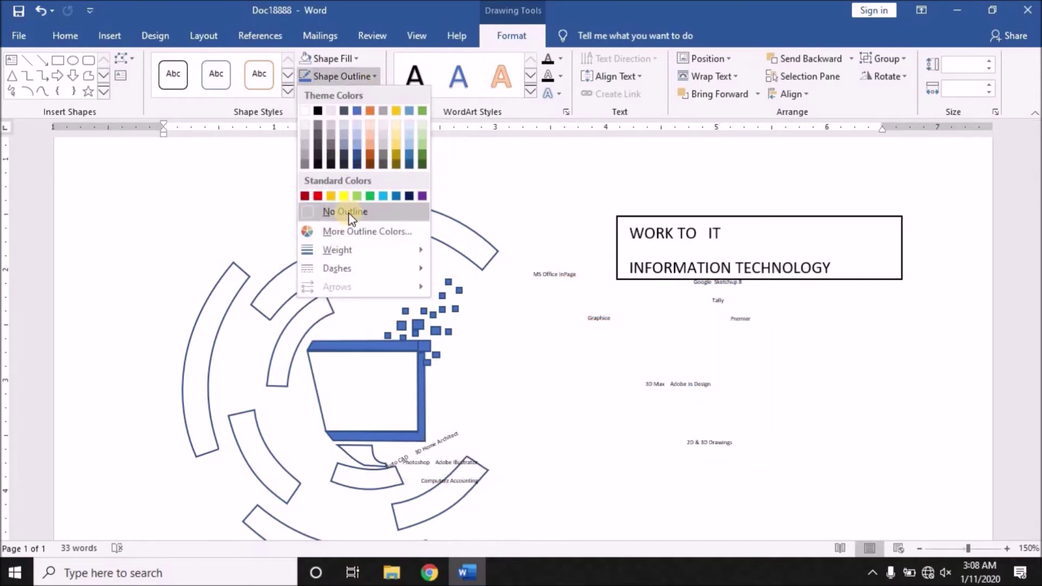
pyautogui.click(349, 213)
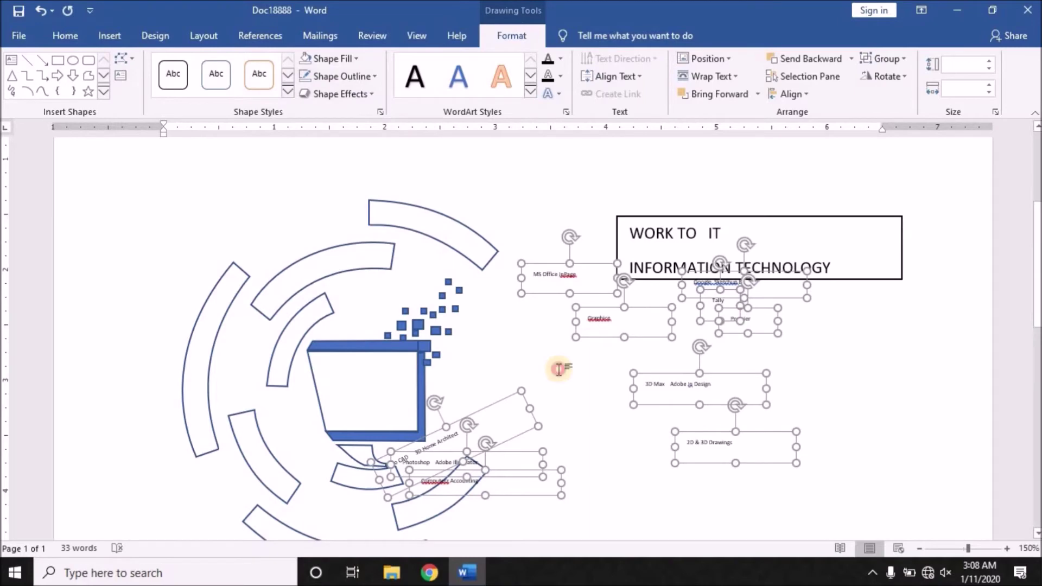
pyautogui.click(559, 369)
pyautogui.scroll(-3, 568, 319)
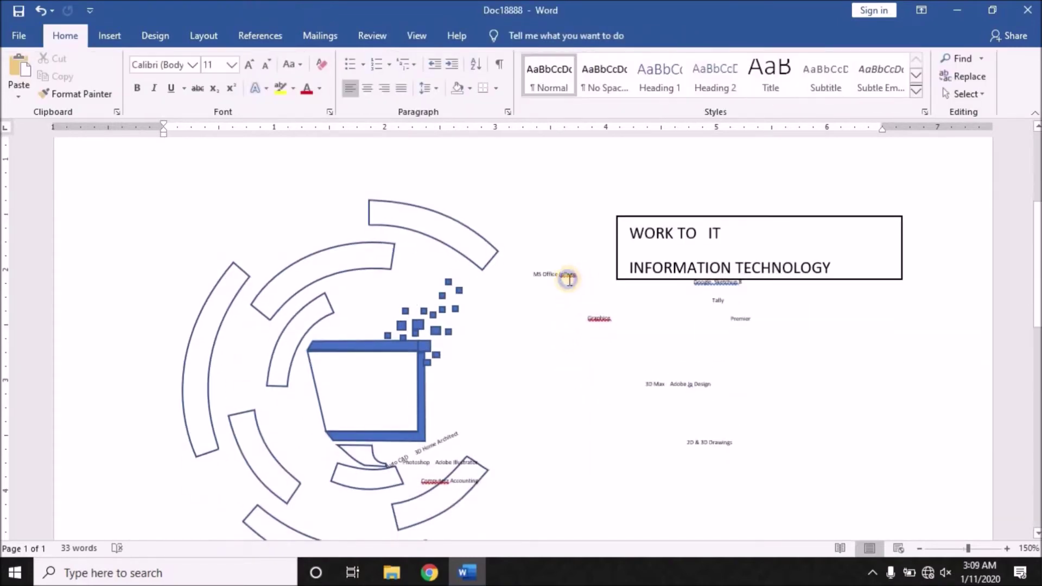
# Step: Fix the spellings to 'In Page' and 'Graphic' and accept the Google Sketchup correction
pyautogui.rightClick(568, 279)
pyautogui.click(519, 257)
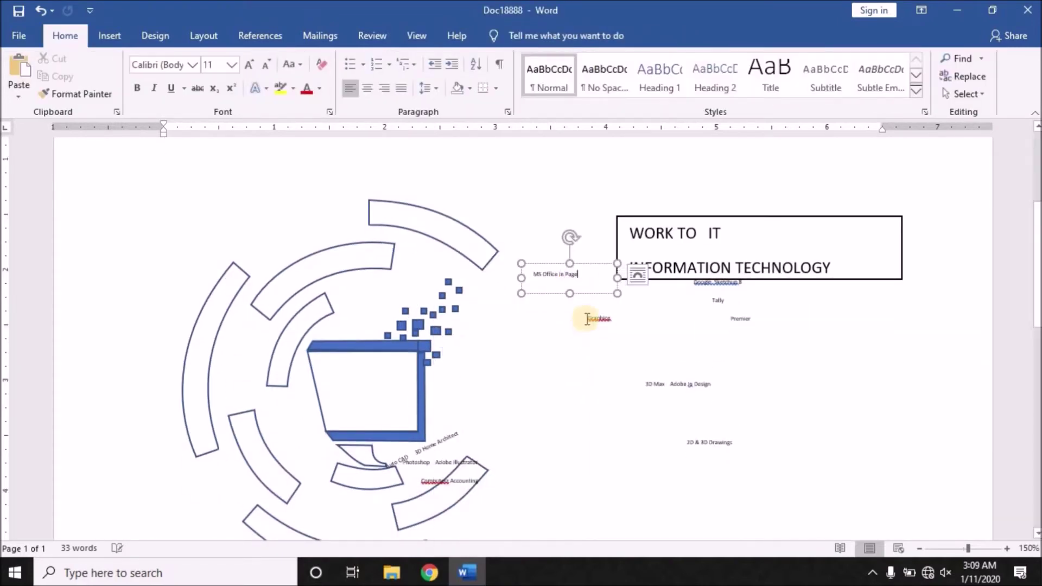
pyautogui.click(581, 328)
pyautogui.rightClick(599, 319)
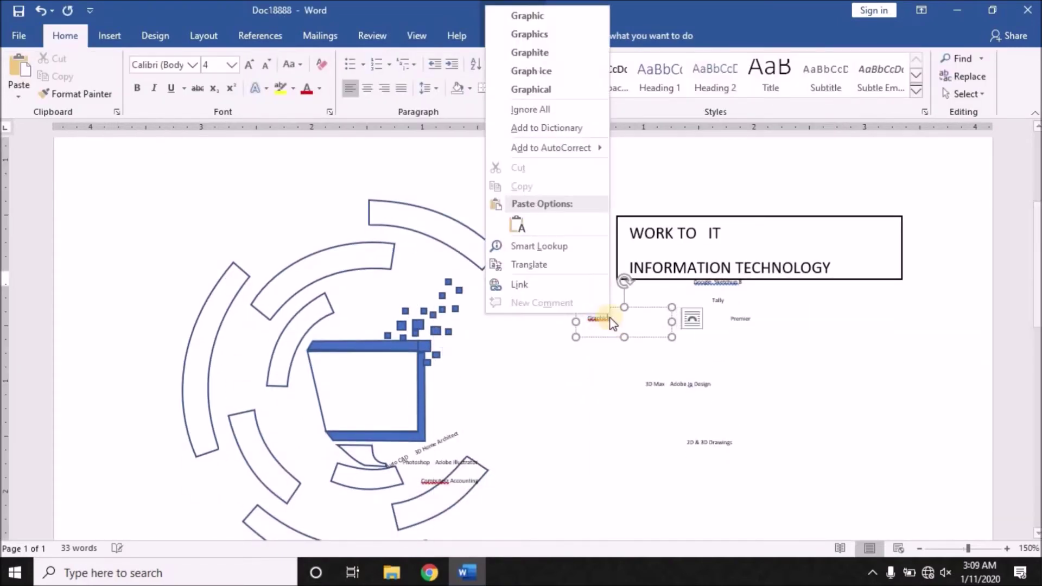
pyautogui.click(565, 16)
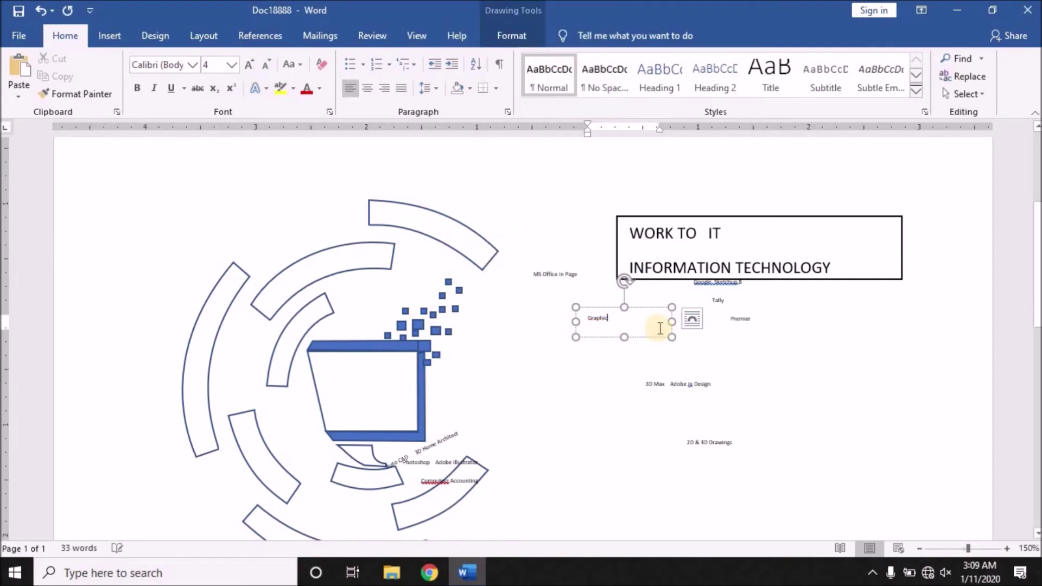
pyautogui.rightClick(726, 282)
pyautogui.click(706, 308)
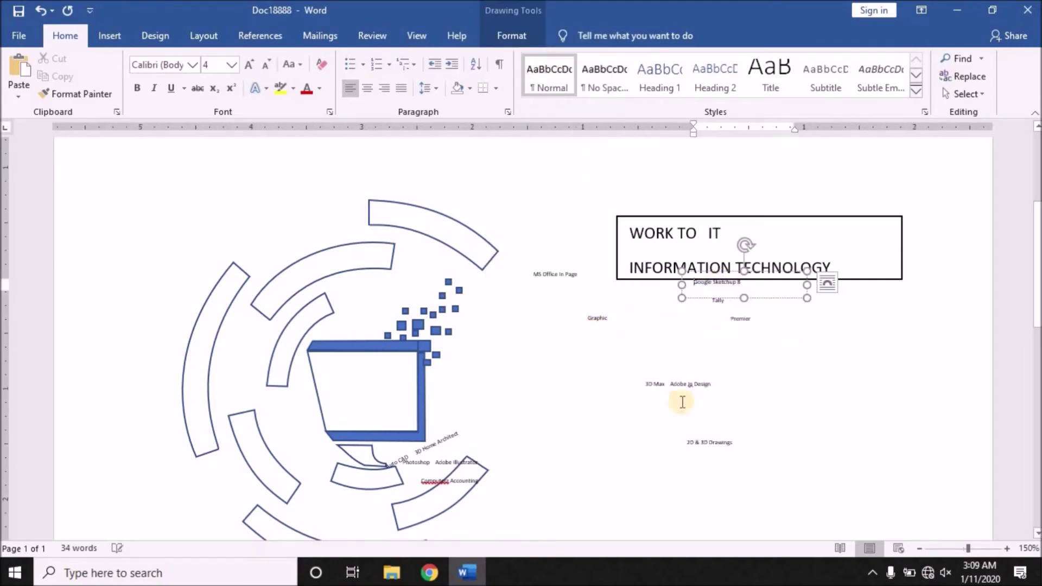
# Step: Tilt the Auto CAD / 3D Home Architect label much more steeply
pyautogui.click(452, 436)
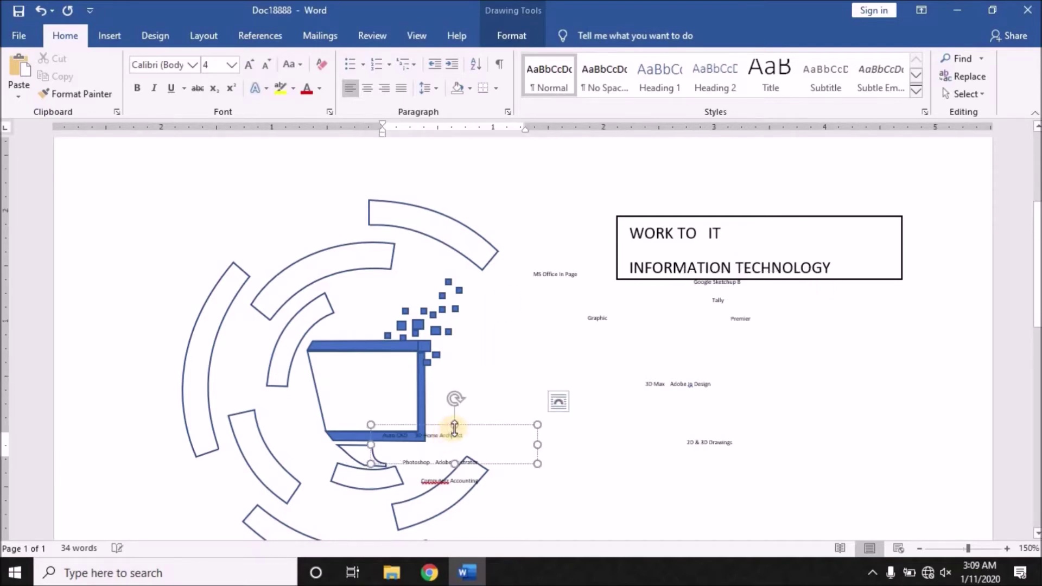
pyautogui.moveTo(457, 398)
pyautogui.mouseDown()
pyautogui.moveTo(435, 390)
pyautogui.moveTo(422, 413)
pyautogui.mouseUp()
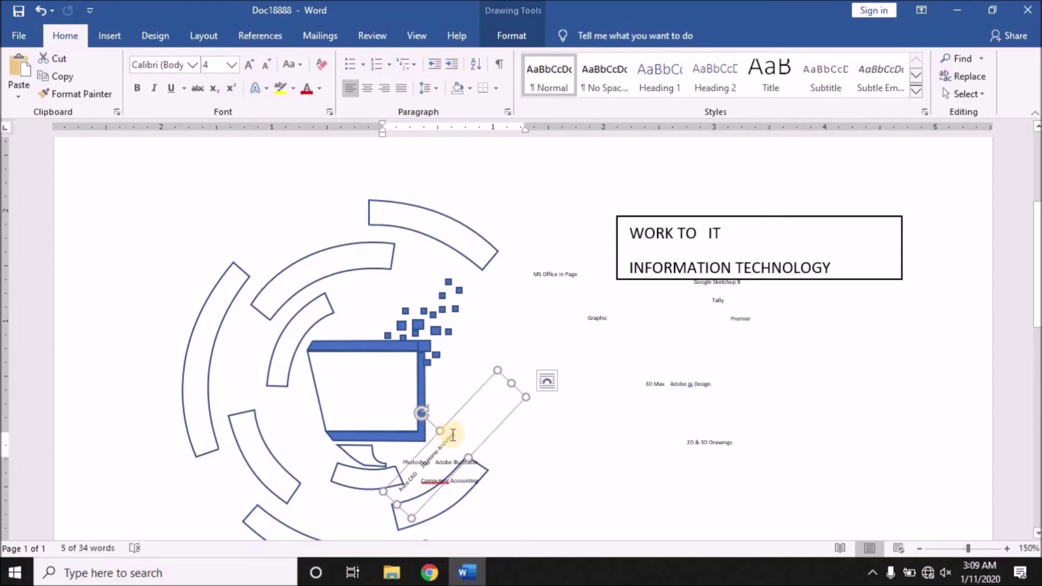
pyautogui.click(399, 411)
pyautogui.scroll(-3, 409, 373)
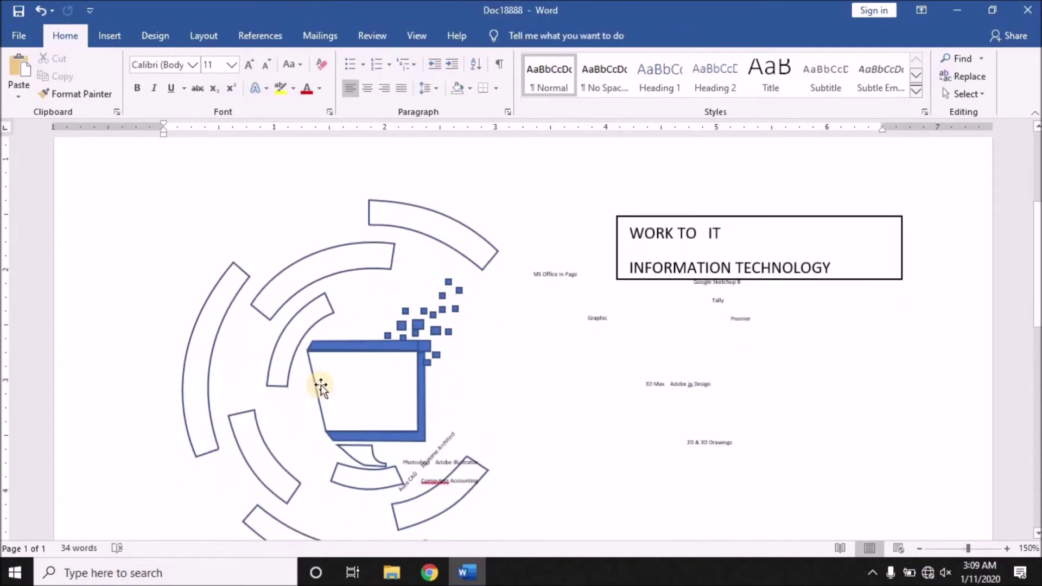
# Step: Set the monitor screen shape's outline to No Outline
pyautogui.click(321, 387)
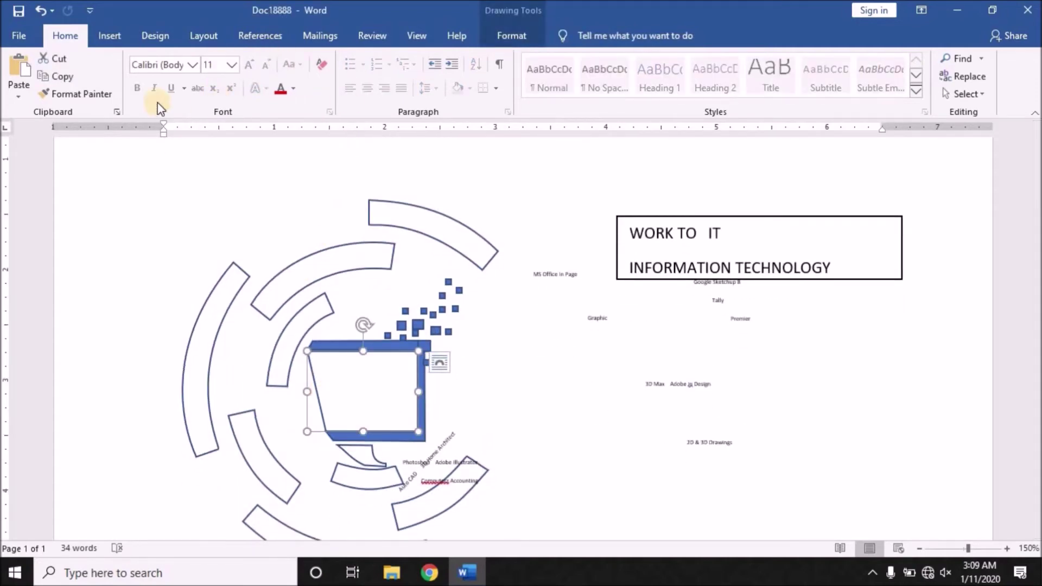
pyautogui.click(289, 91)
pyautogui.click(294, 91)
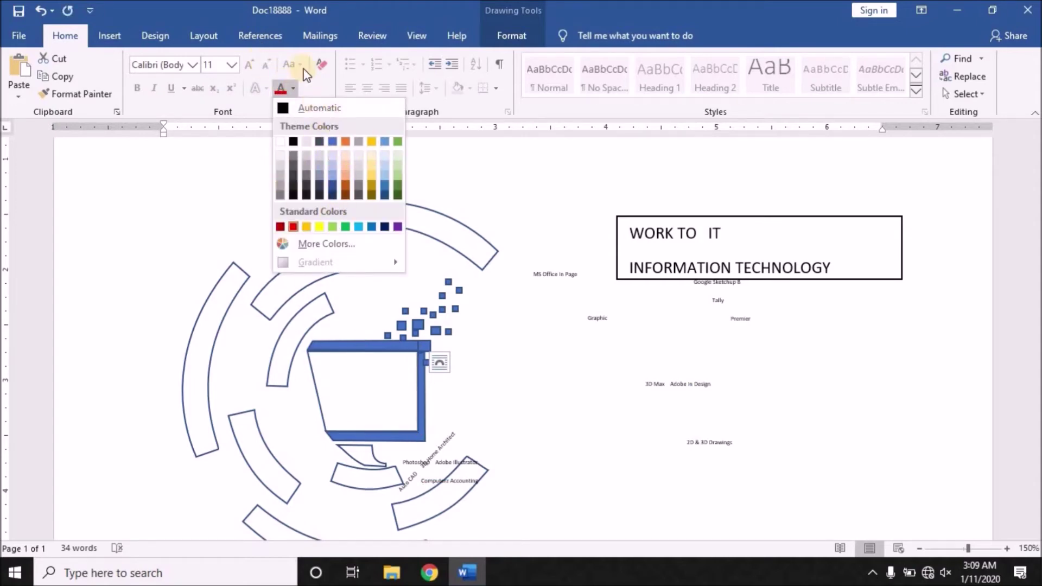
pyautogui.click(520, 34)
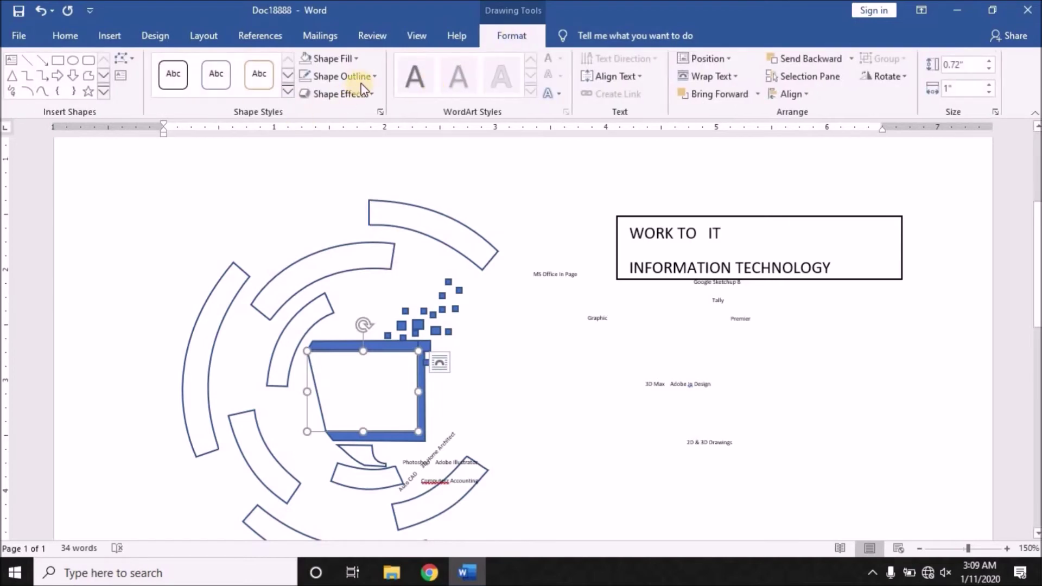
pyautogui.click(375, 77)
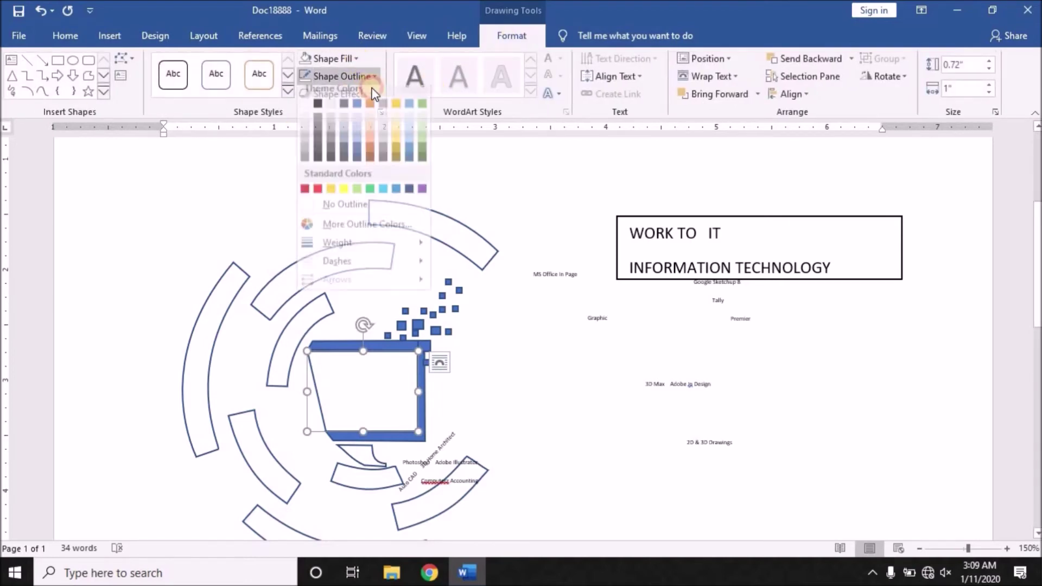
pyautogui.click(347, 212)
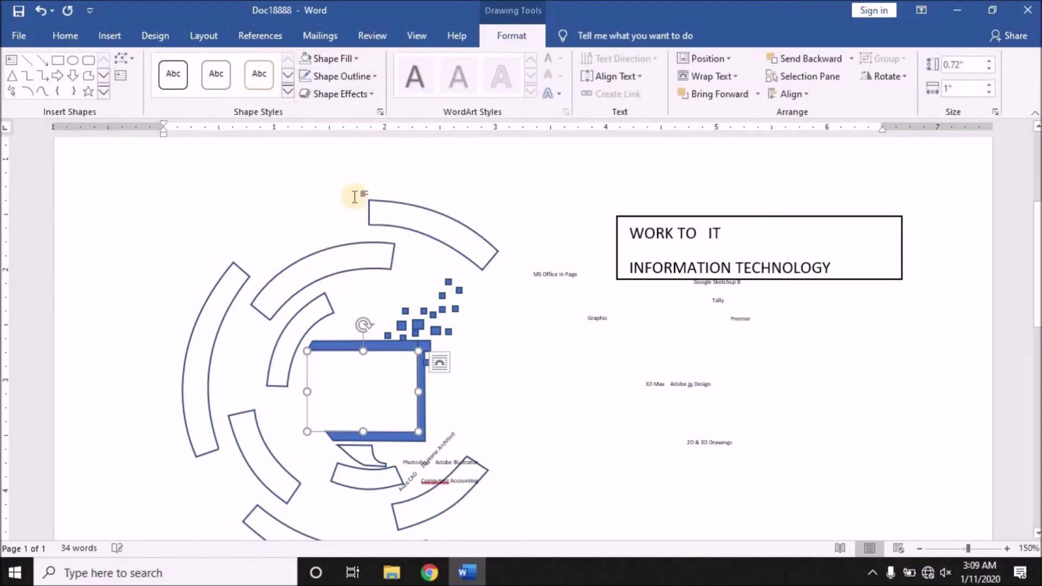
# Step: Give the monitor screen shape a light blue fill
pyautogui.click(357, 56)
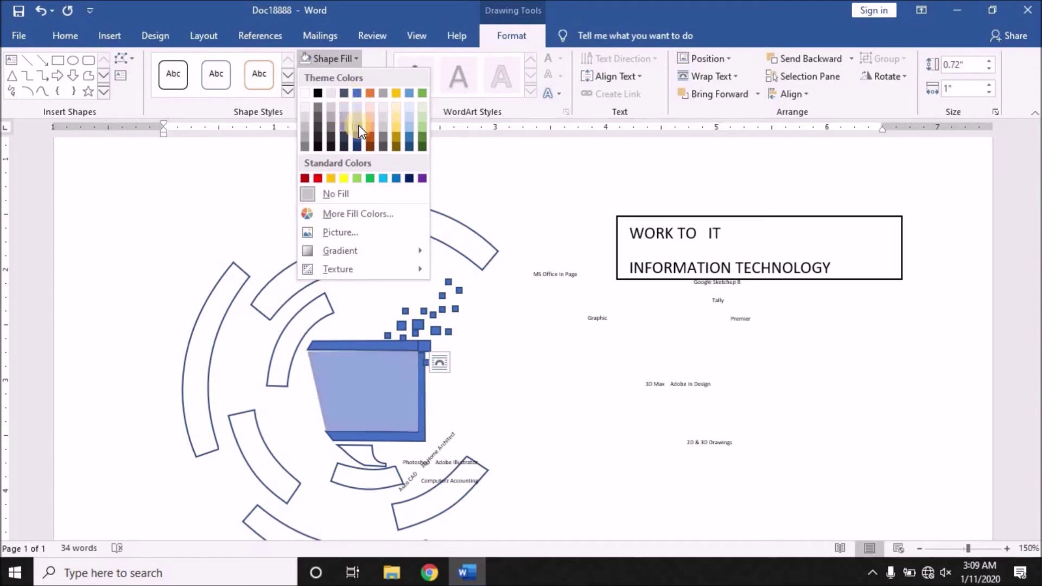
pyautogui.click(356, 116)
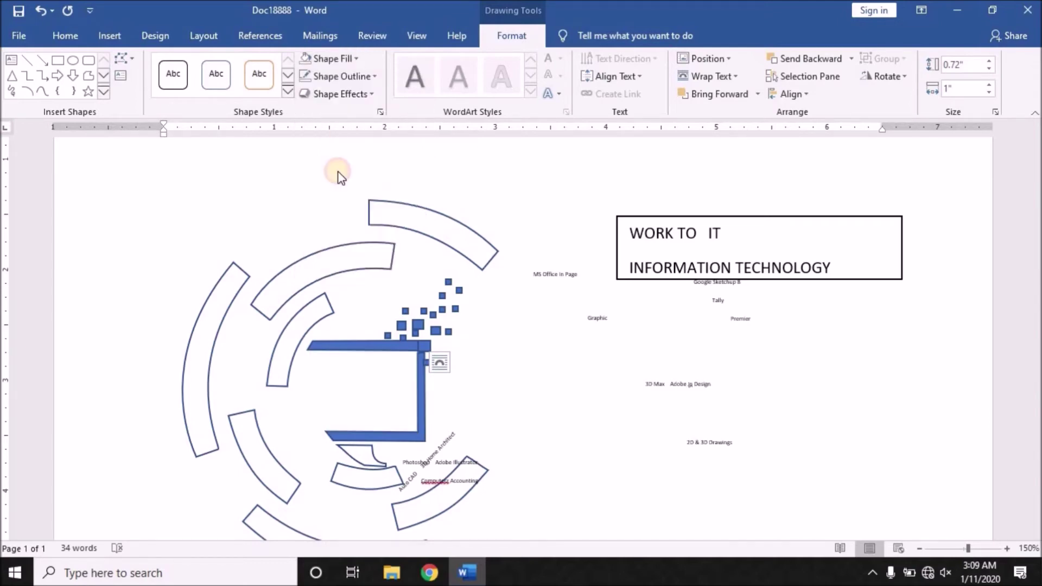
pyautogui.click(331, 369)
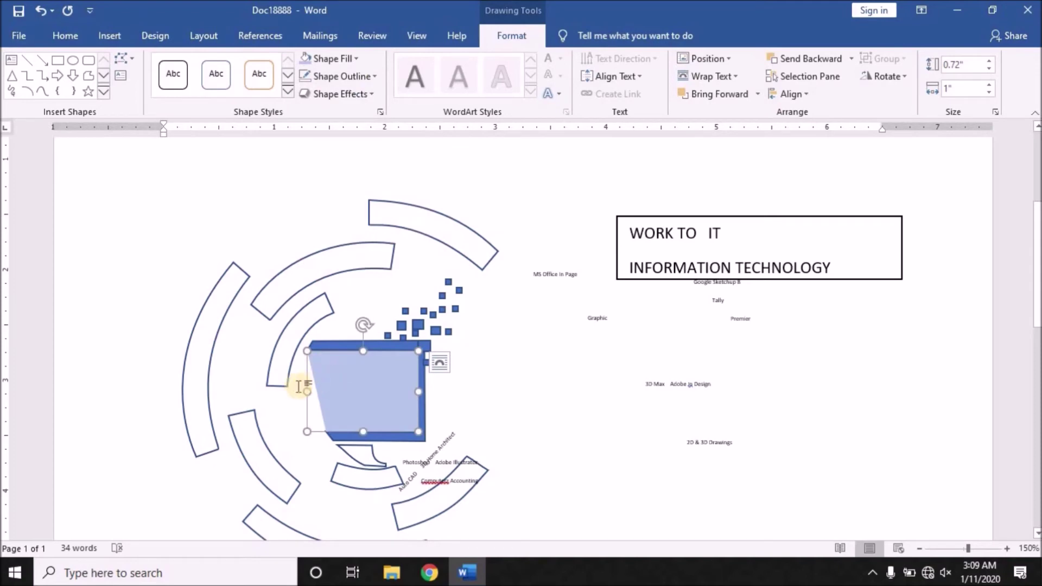
pyautogui.click(122, 58)
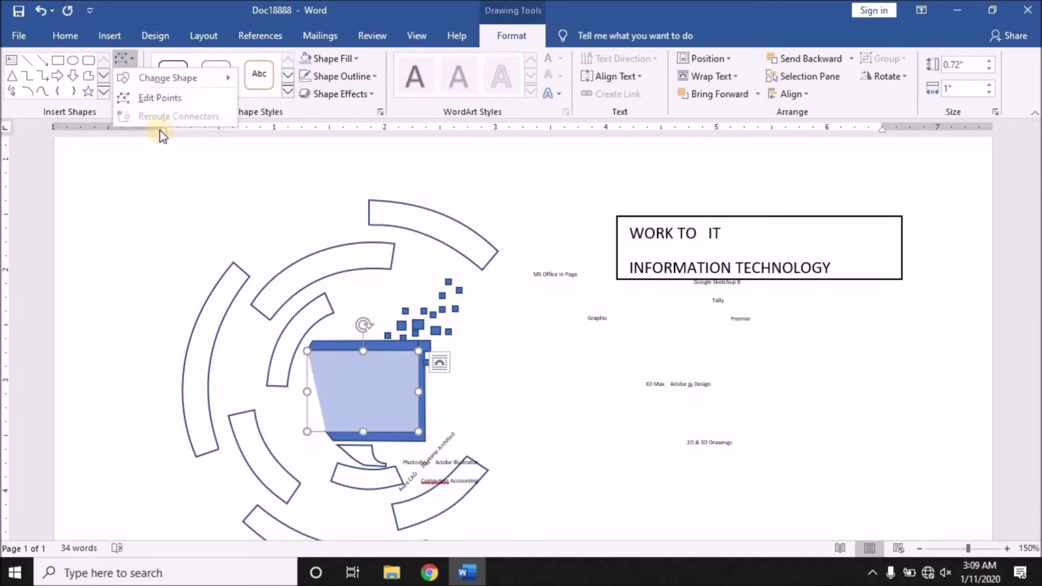
# Step: With Edit Points, nudge the screen shape's top-left vertex slightly right to match the frame
pyautogui.click(138, 98)
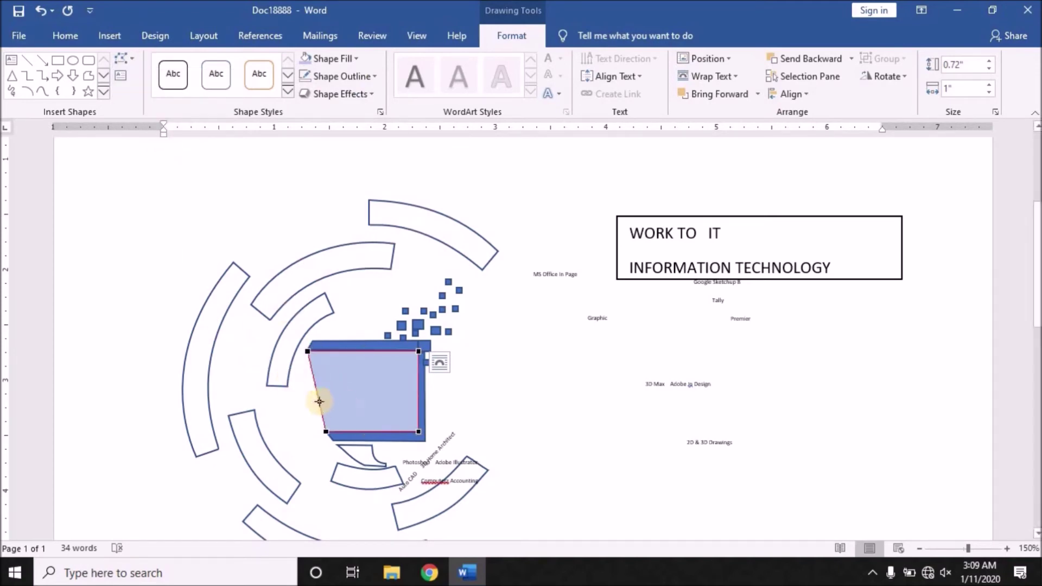
pyautogui.keyDown('ctrl'); pyautogui.scroll(3, 314, 360); pyautogui.keyUp('ctrl')
pyautogui.keyDown('ctrl'); pyautogui.scroll(4, 307, 359); pyautogui.keyUp('ctrl')
pyautogui.scroll(3, 304, 363)
pyautogui.scroll(-4, 363, 429)
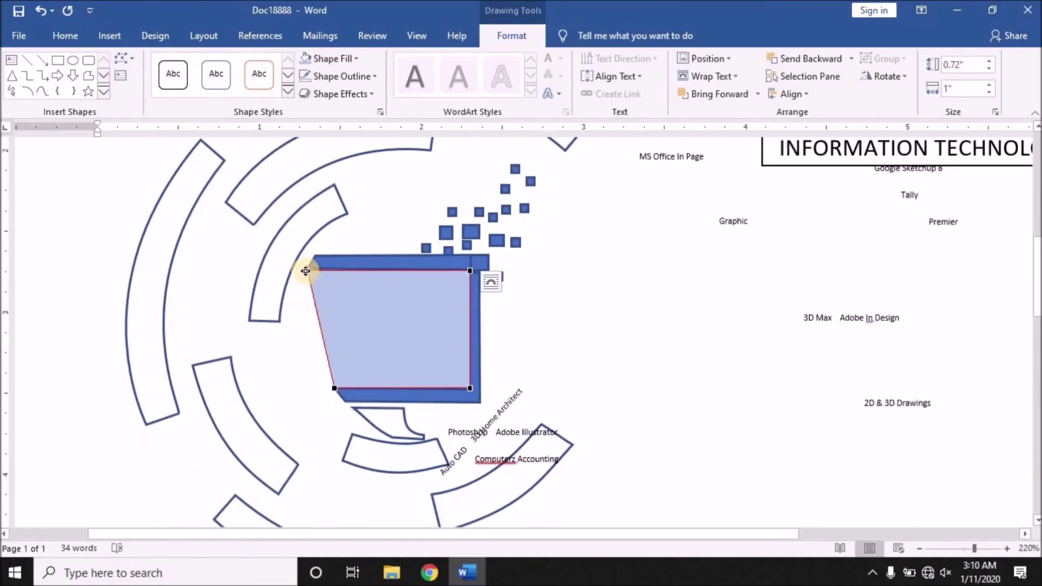
pyautogui.moveTo(305, 269); pyautogui.dragTo(308, 269)
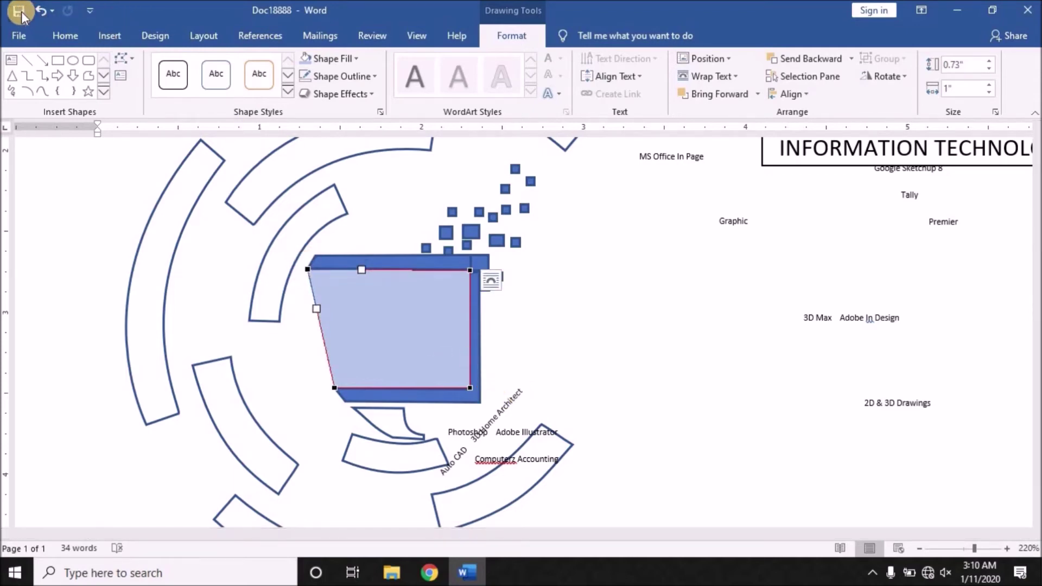
pyautogui.tripleClick(28, 173)
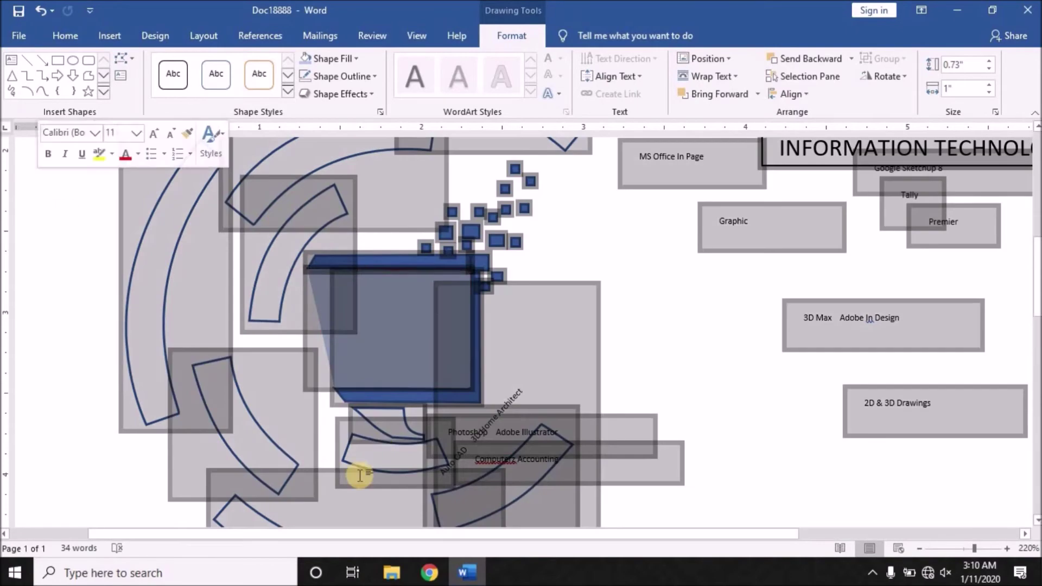
pyautogui.click(655, 328)
pyautogui.scroll(-3, 636, 337)
pyautogui.scroll(-1, 592, 363)
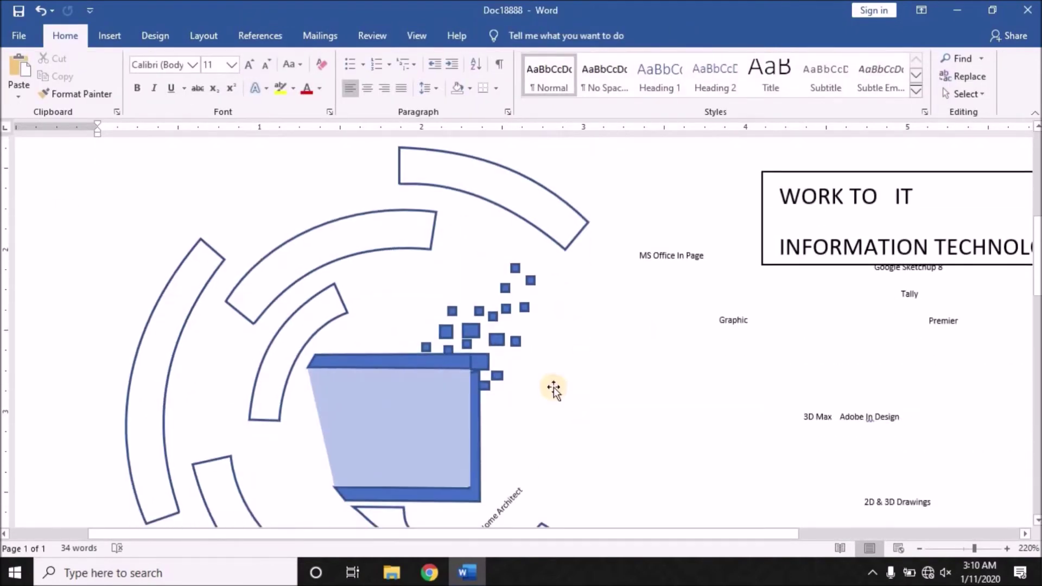
pyautogui.scroll(-3, 521, 386)
pyautogui.click(487, 364)
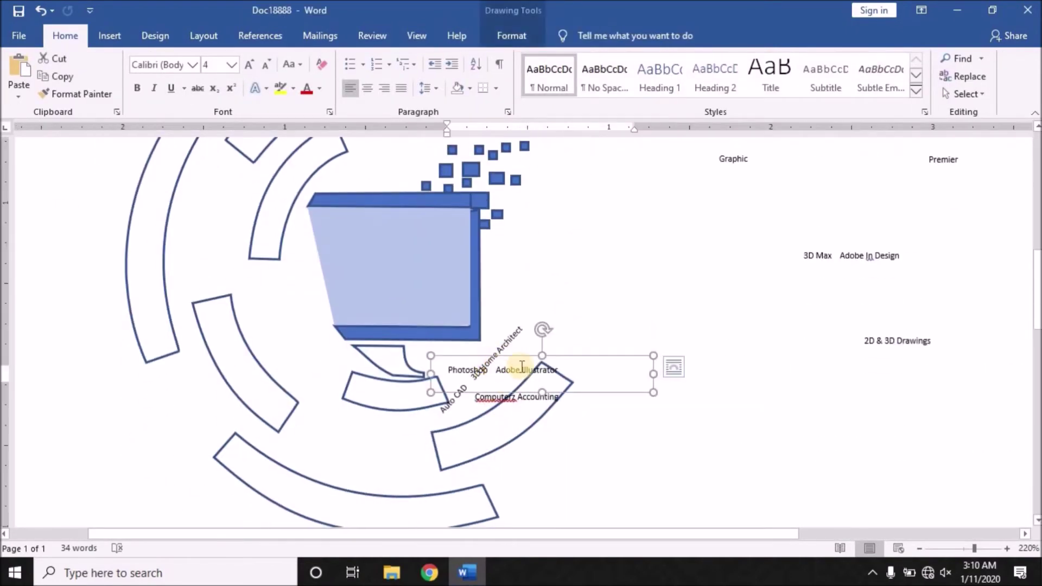
# Step: Tilt the Auto CAD / 3D Home Architect label diagonally onto the monitor screen
pyautogui.click(514, 332)
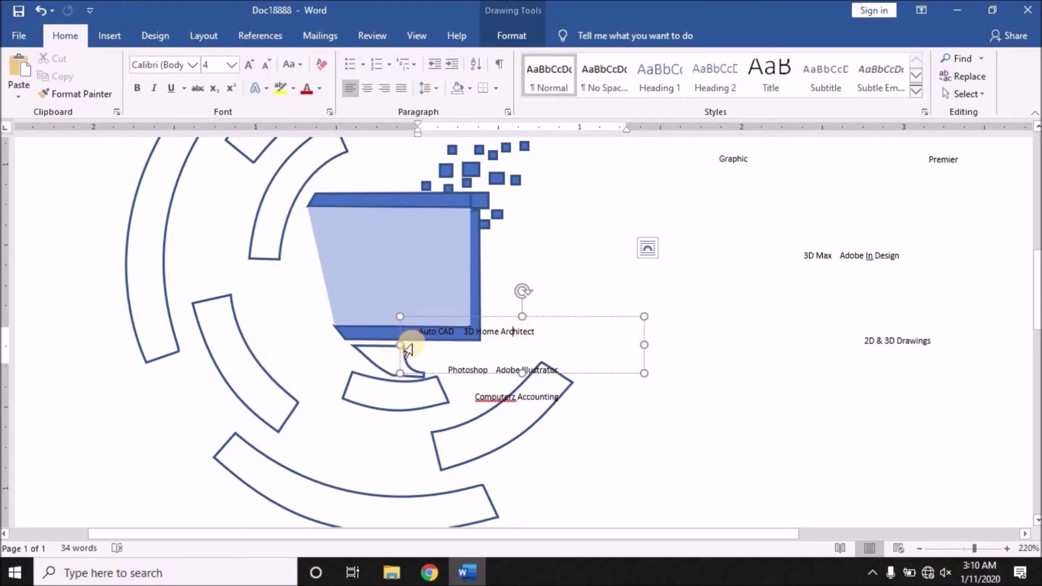
pyautogui.moveTo(405, 343)
pyautogui.mouseDown()
pyautogui.moveTo(504, 320)
pyautogui.moveTo(344, 263)
pyautogui.mouseUp()
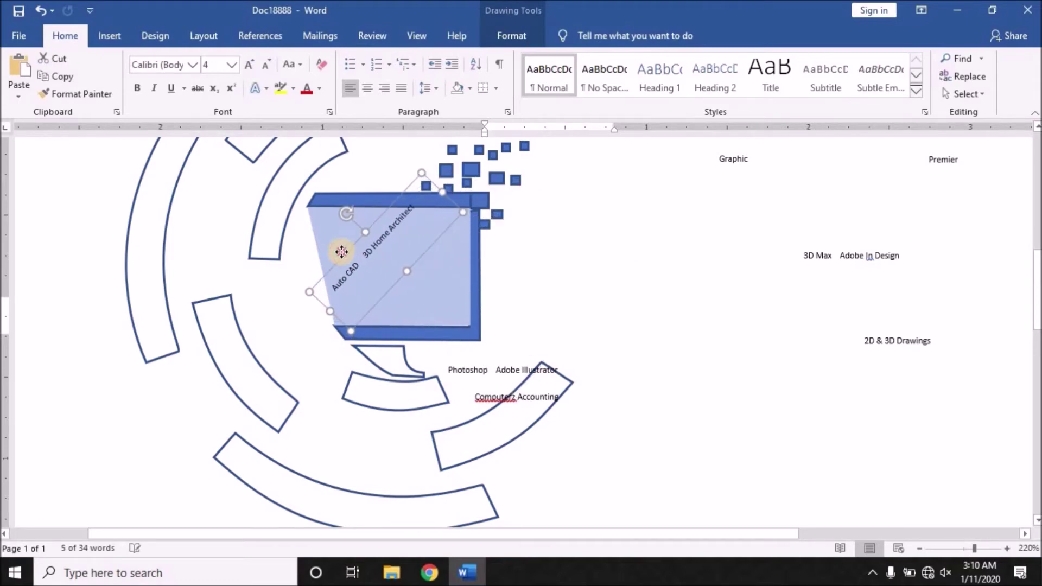
pyautogui.moveTo(344, 263); pyautogui.dragTo(345, 260)
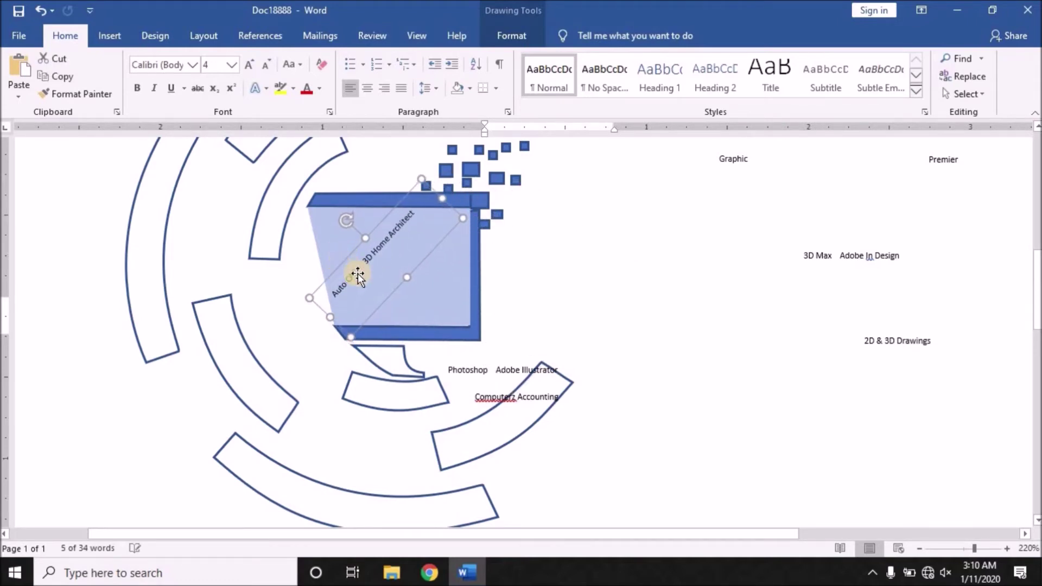
# Step: Rotate, shorten and place the Photoshop Adobe Illustrator label beside Auto CAD on the screen
pyautogui.click(519, 371)
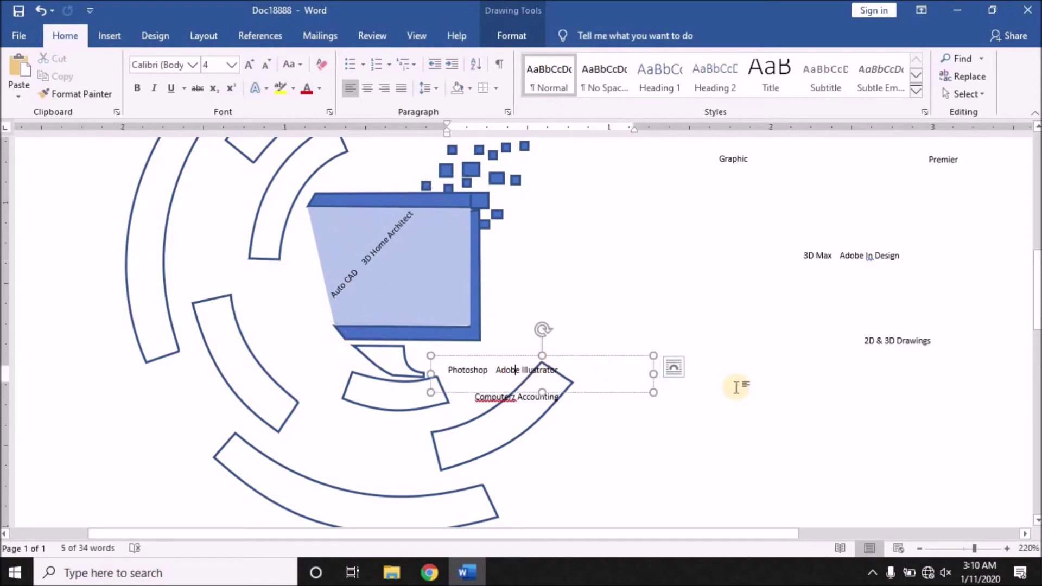
pyautogui.moveTo(526, 324); pyautogui.dragTo(496, 323)
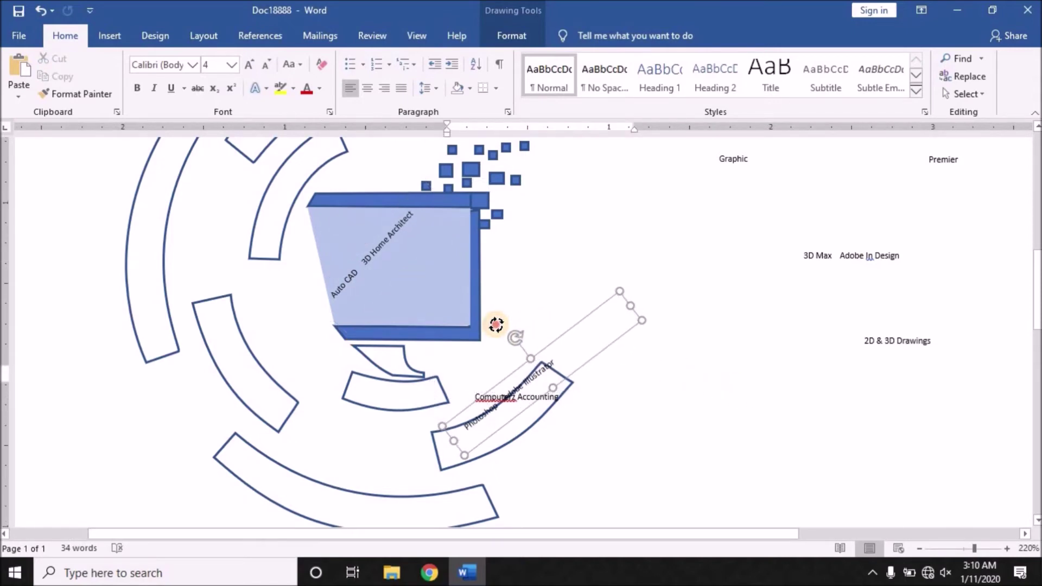
pyautogui.moveTo(631, 304)
pyautogui.mouseDown()
pyautogui.moveTo(568, 348)
pyautogui.moveTo(579, 337)
pyautogui.mouseUp()
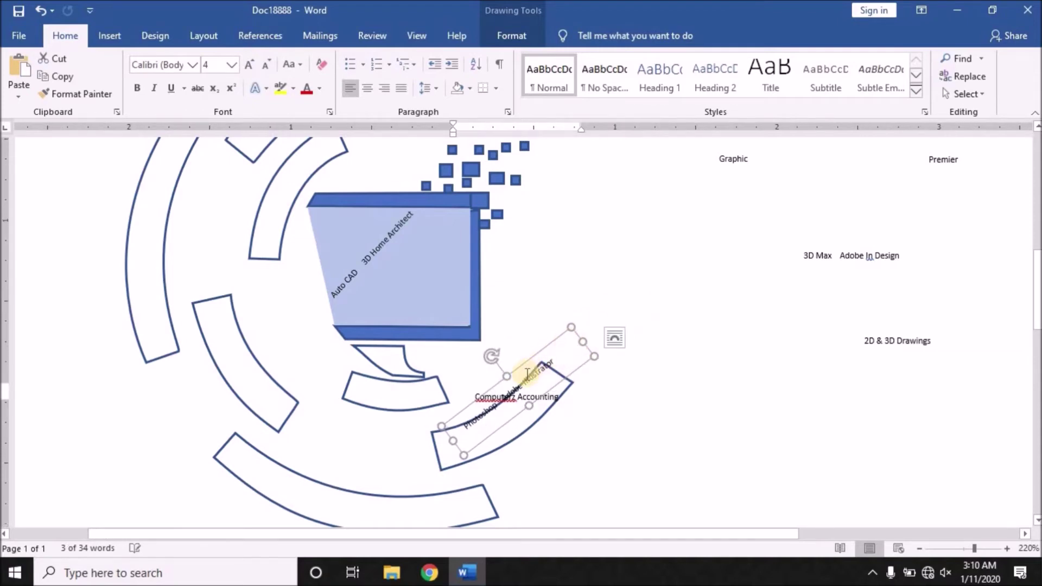
pyautogui.moveTo(510, 375)
pyautogui.mouseDown()
pyautogui.moveTo(414, 262)
pyautogui.moveTo(398, 263)
pyautogui.mouseUp()
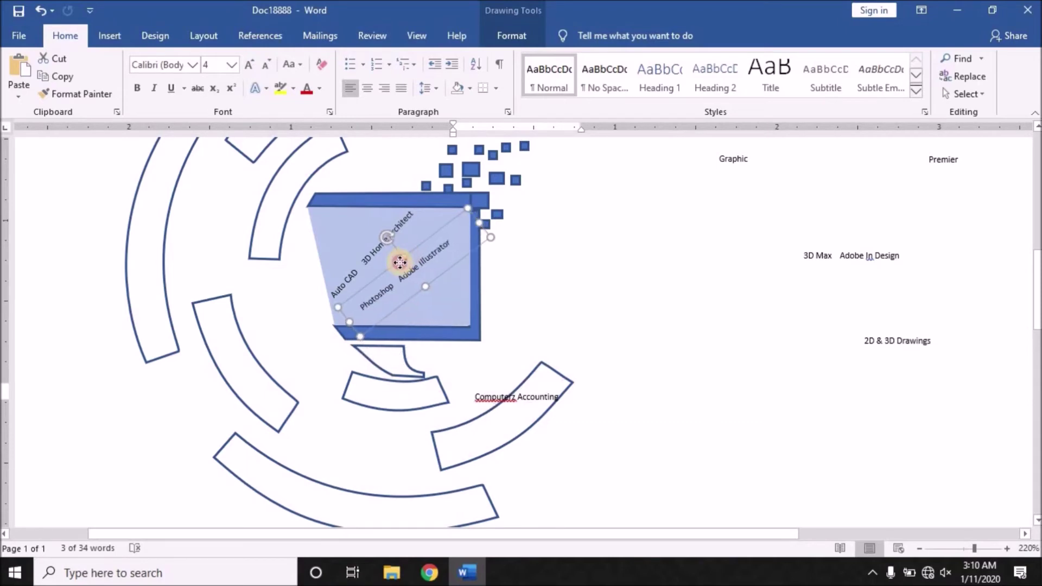
pyautogui.moveTo(397, 263); pyautogui.dragTo(361, 237)
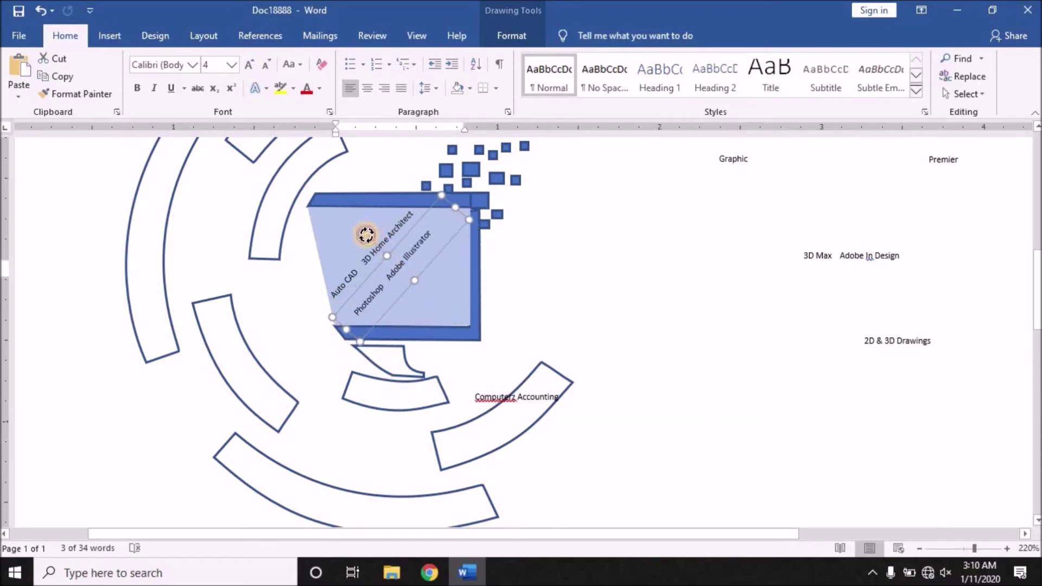
pyautogui.press('Left')
pyautogui.press('Left')
pyautogui.press('Left')
pyautogui.press('Left')
pyautogui.press('Left')
pyautogui.press('Left')
pyautogui.press('Left')
pyautogui.press('Up')
pyautogui.press('Up')
pyautogui.press('Up')
pyautogui.press('Up')
pyautogui.press('Up')
pyautogui.press('Up')
pyautogui.press('Up')
pyautogui.press('Up')
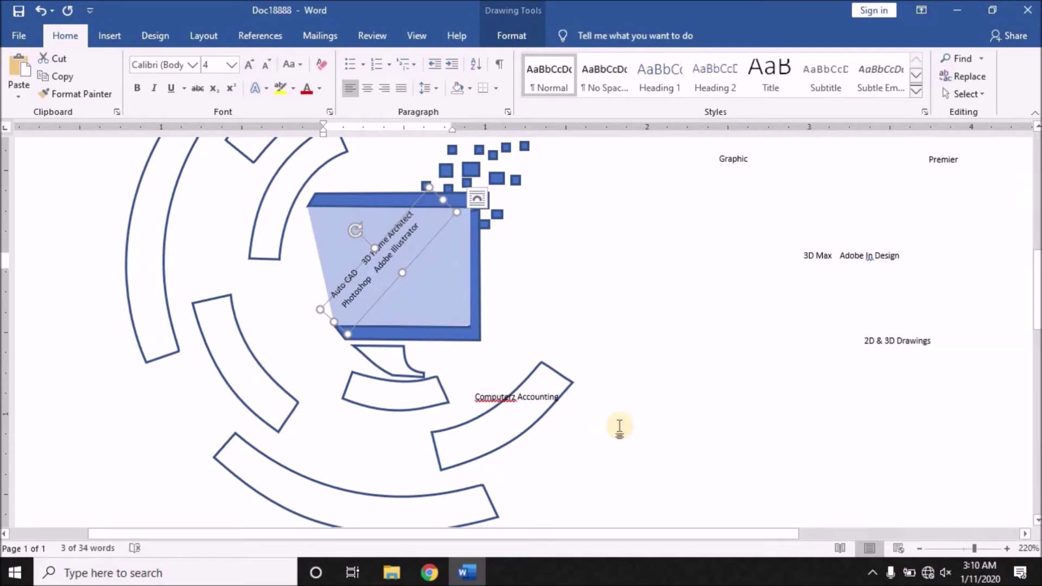
# Step: Narrow, rotate and place the Graphic label along the screen's left edge
pyautogui.click(744, 160)
pyautogui.moveTo(842, 165)
pyautogui.mouseDown()
pyautogui.moveTo(745, 165)
pyautogui.moveTo(740, 187)
pyautogui.mouseUp()
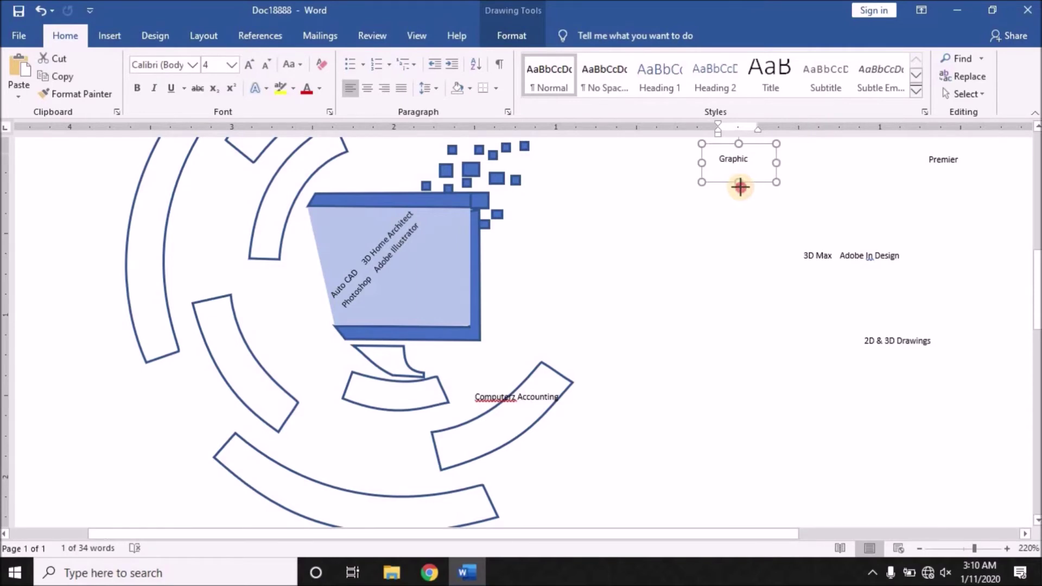
pyautogui.scroll(3, 739, 169)
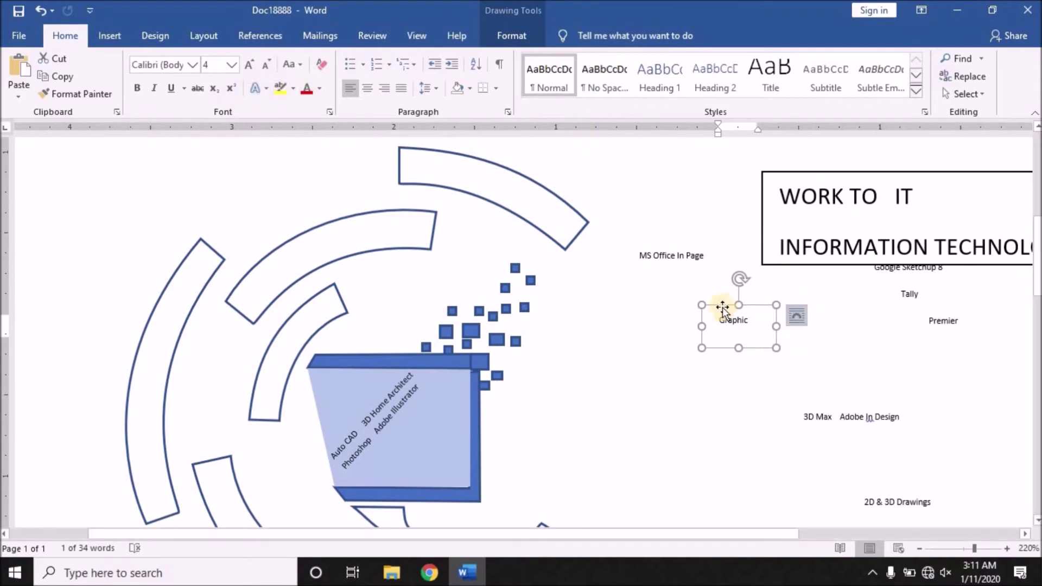
pyautogui.moveTo(724, 276); pyautogui.dragTo(701, 297)
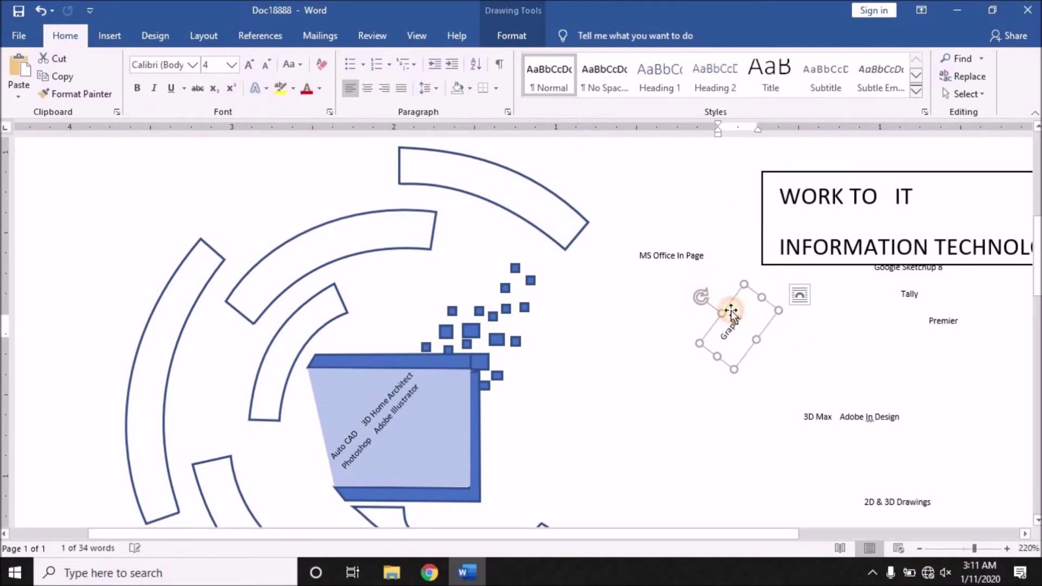
pyautogui.moveTo(757, 340); pyautogui.dragTo(750, 334)
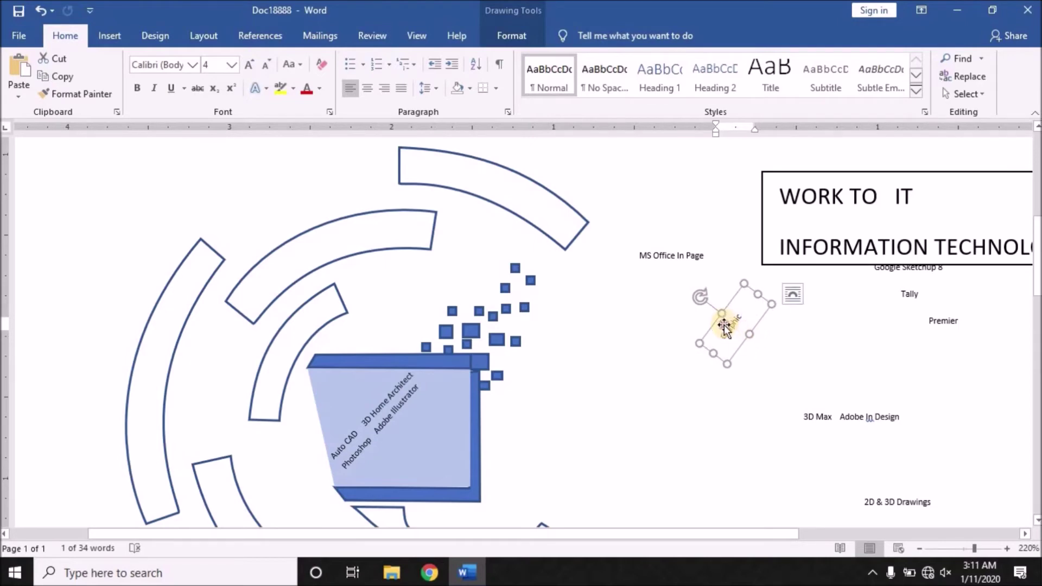
pyautogui.moveTo(726, 324); pyautogui.dragTo(341, 441)
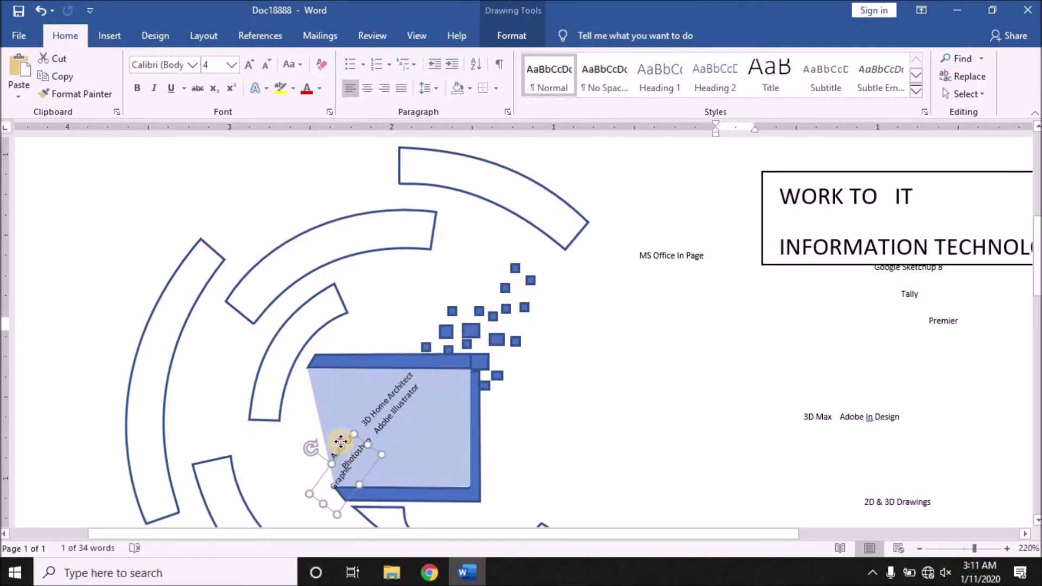
pyautogui.moveTo(341, 442); pyautogui.dragTo(328, 416)
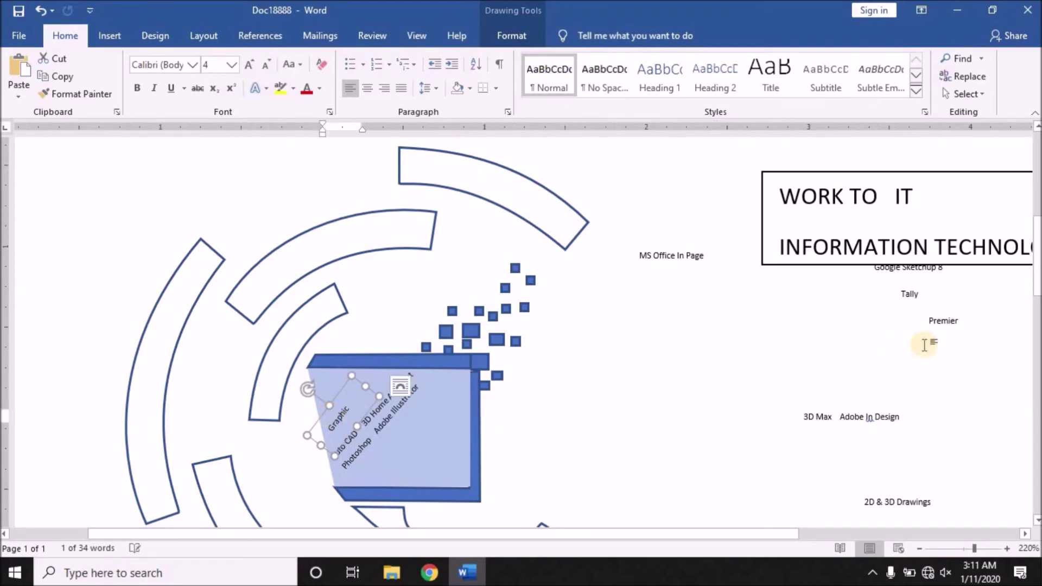
# Step: Resize the Tally text box to fit and rotate it diagonally
pyautogui.click(905, 291)
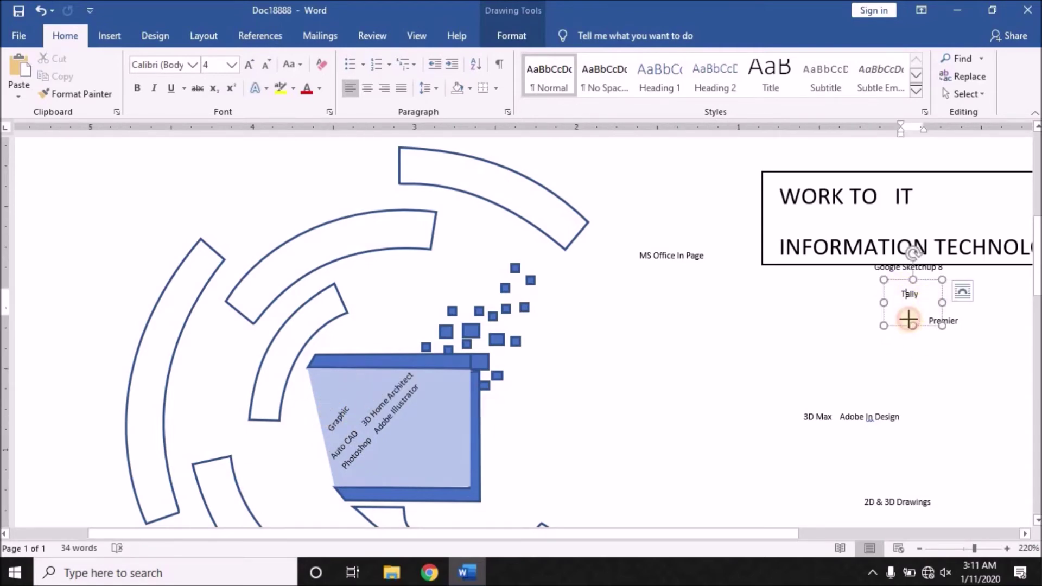
pyautogui.moveTo(911, 321); pyautogui.dragTo(915, 305)
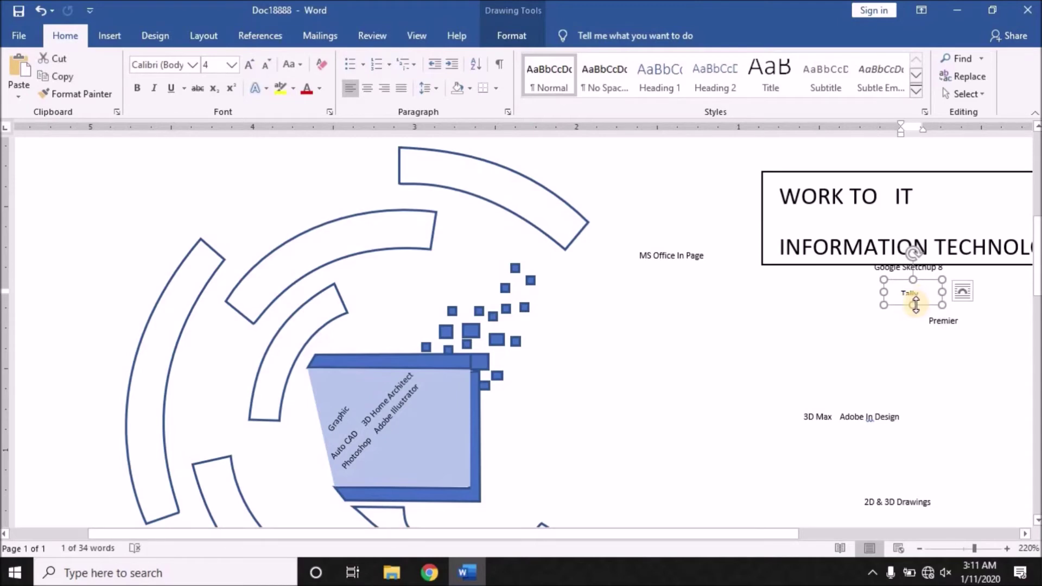
pyautogui.moveTo(914, 308); pyautogui.dragTo(914, 313)
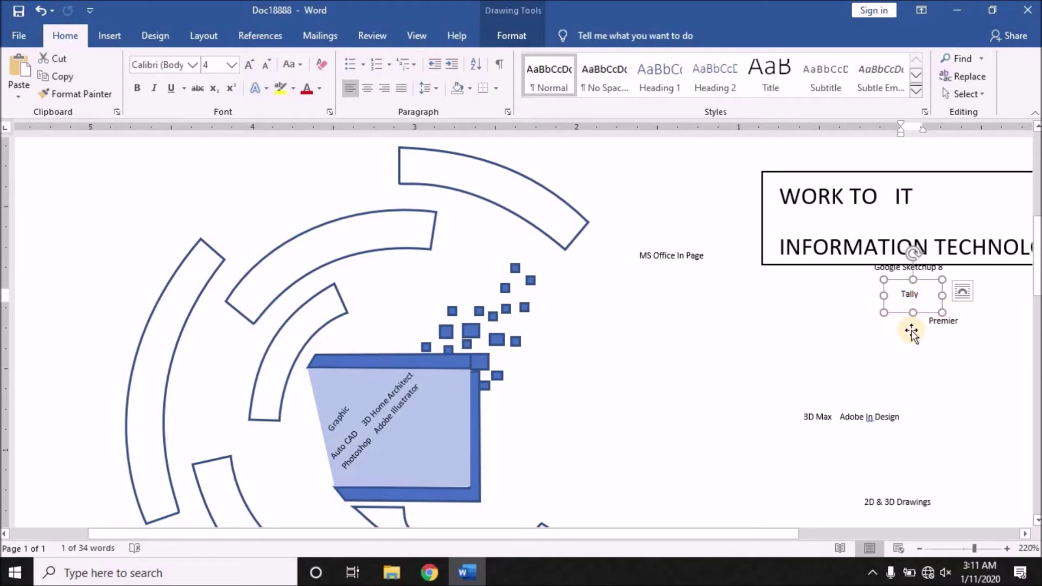
pyautogui.moveTo(911, 311); pyautogui.dragTo(911, 320)
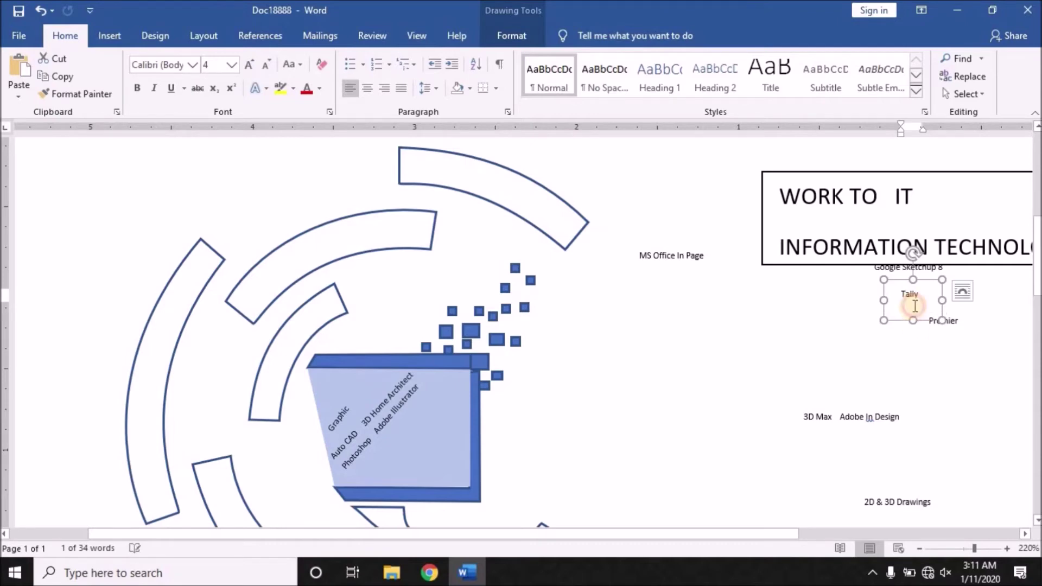
pyautogui.moveTo(909, 251); pyautogui.dragTo(872, 276)
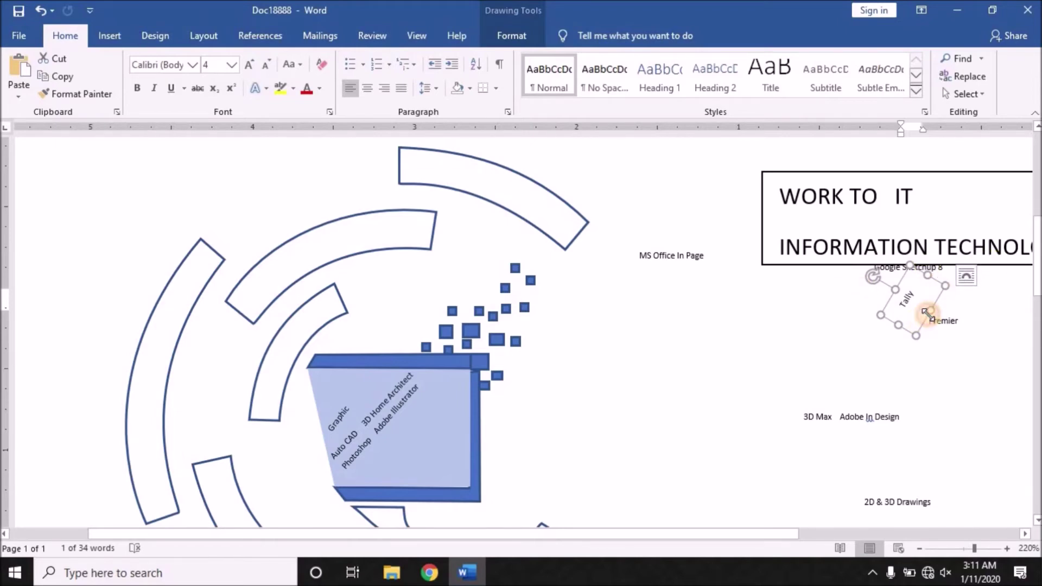
pyautogui.moveTo(927, 314); pyautogui.dragTo(923, 311)
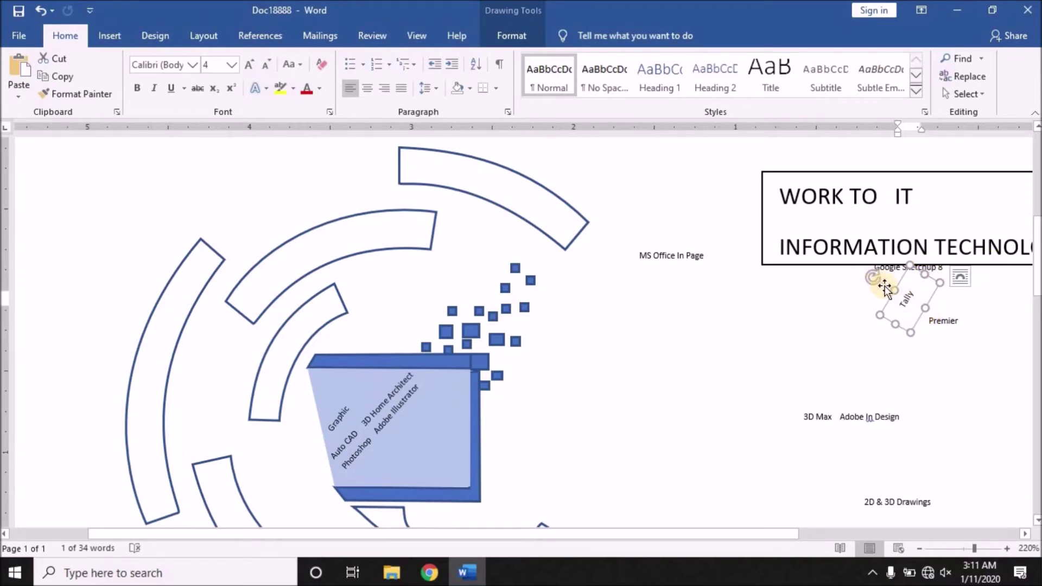
# Step: Tilt the Tally label and move it onto the blue monitor screen
pyautogui.moveTo(885, 288); pyautogui.dragTo(602, 399)
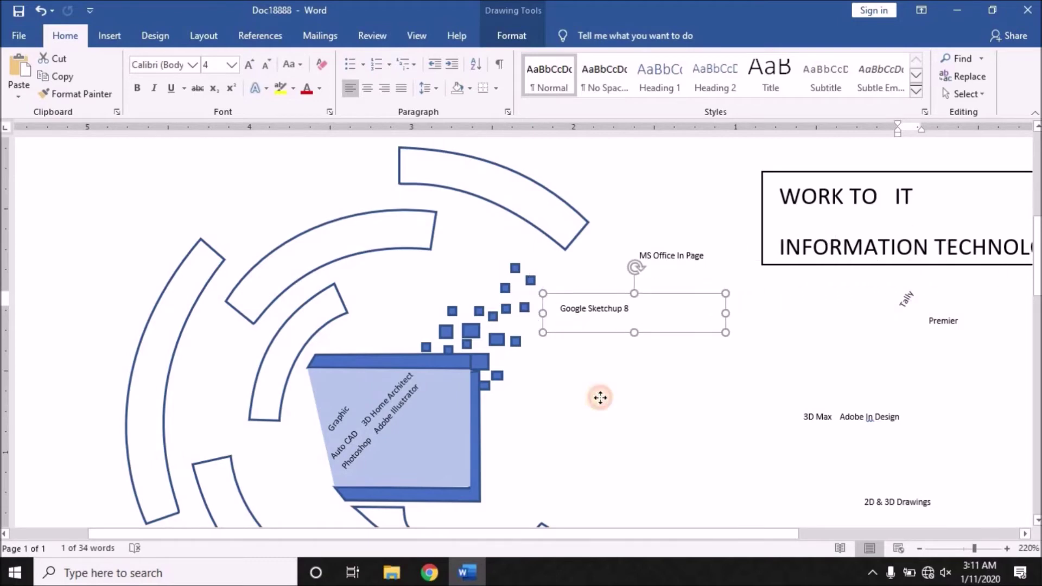
pyautogui.click(905, 299)
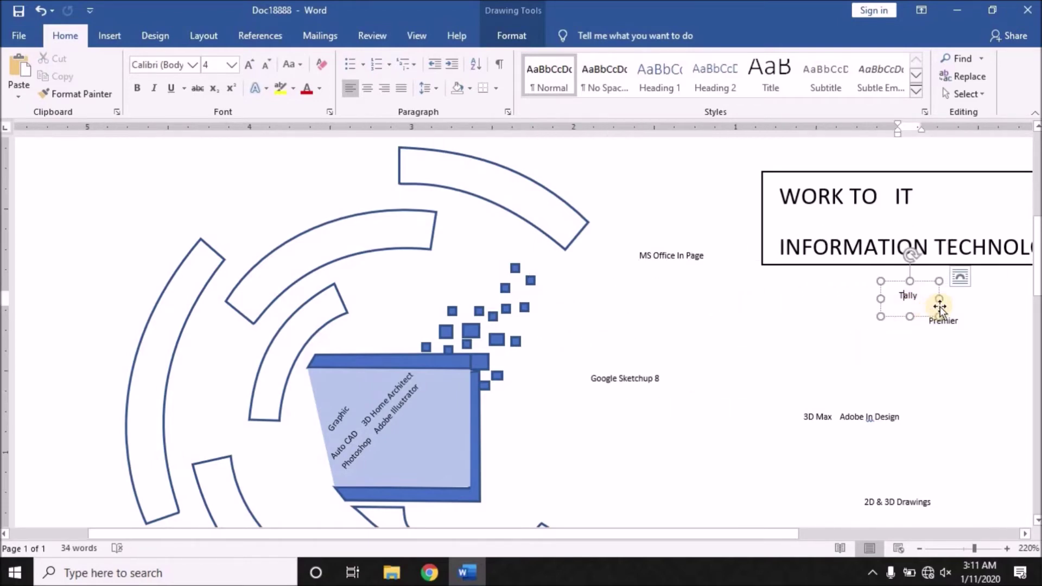
pyautogui.moveTo(911, 290); pyautogui.dragTo(810, 419)
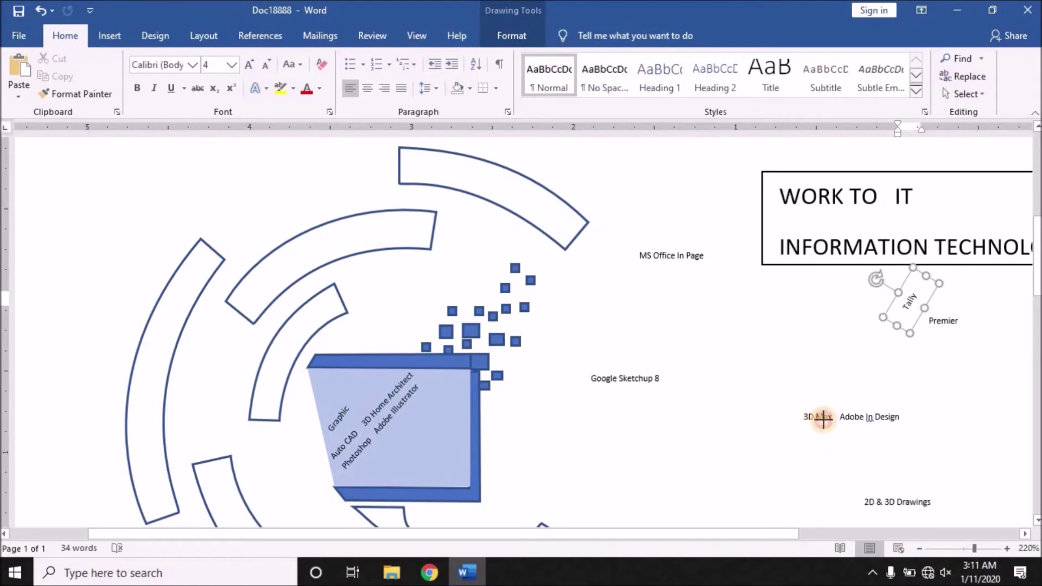
pyautogui.moveTo(810, 419)
pyautogui.mouseDown()
pyautogui.moveTo(910, 299)
pyautogui.moveTo(410, 428)
pyautogui.moveTo(402, 420)
pyautogui.mouseUp()
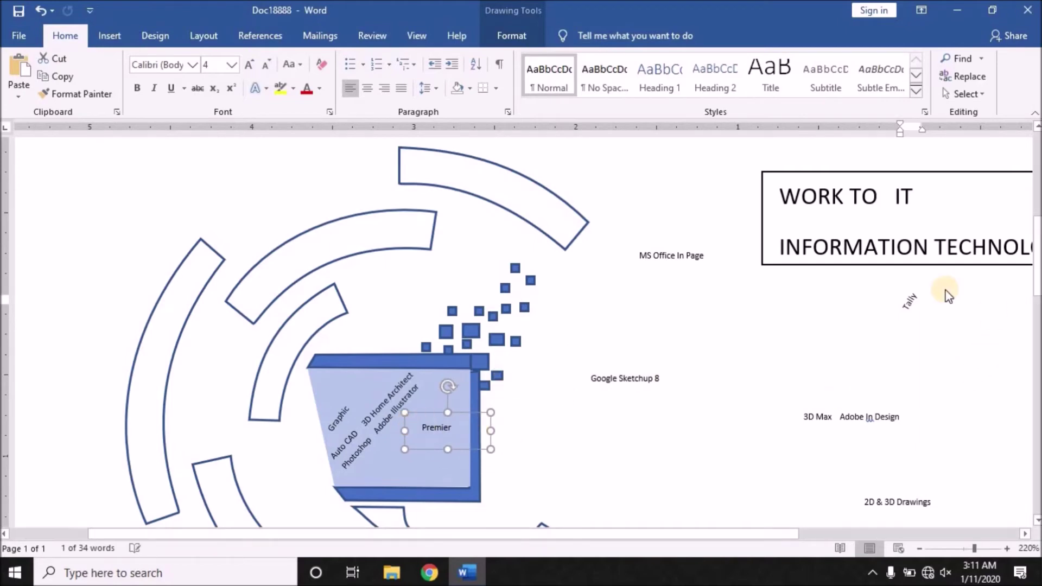
pyautogui.click(911, 301)
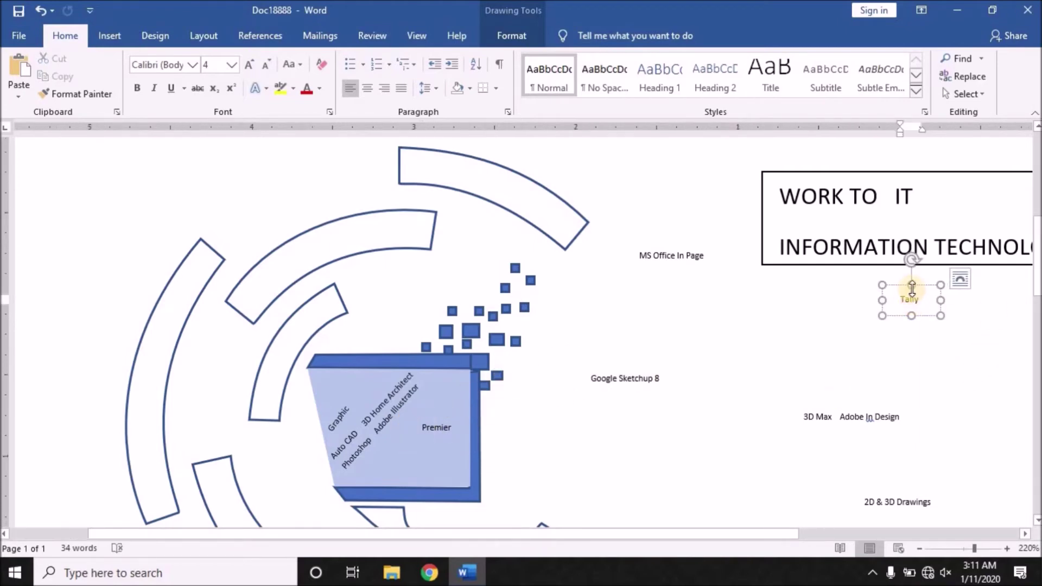
pyautogui.moveTo(901, 288)
pyautogui.mouseDown()
pyautogui.moveTo(351, 382)
pyautogui.moveTo(340, 364)
pyautogui.mouseUp()
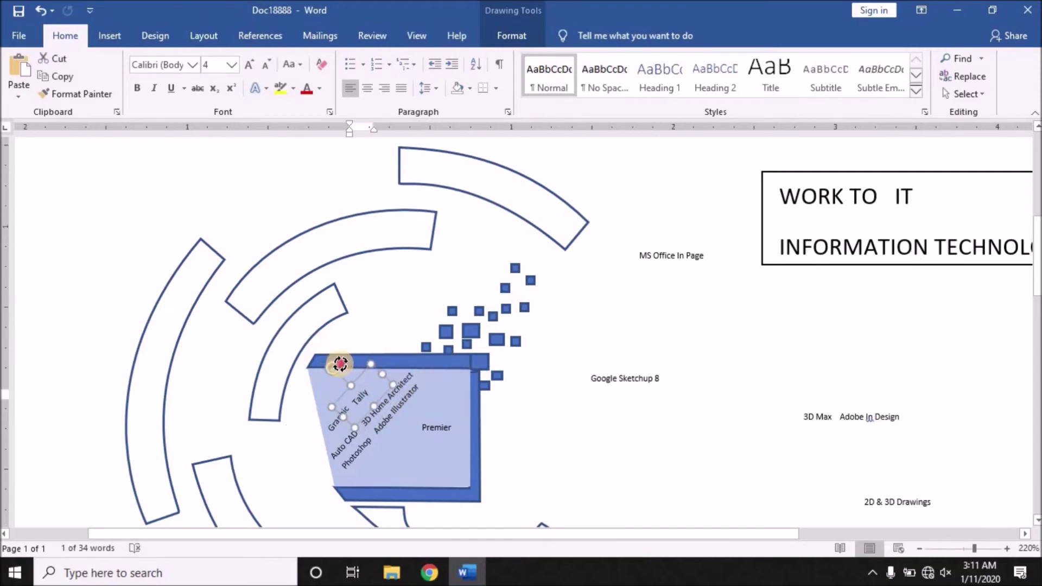
pyautogui.click(576, 417)
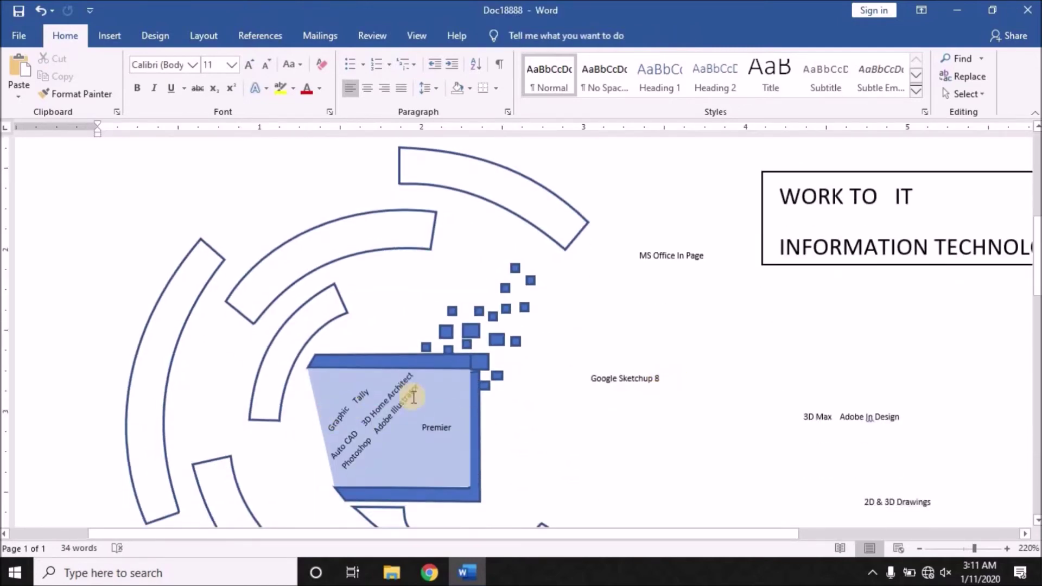
# Step: Rotate the Google Sketchup 8 label diagonally and shorten its box
pyautogui.click(645, 387)
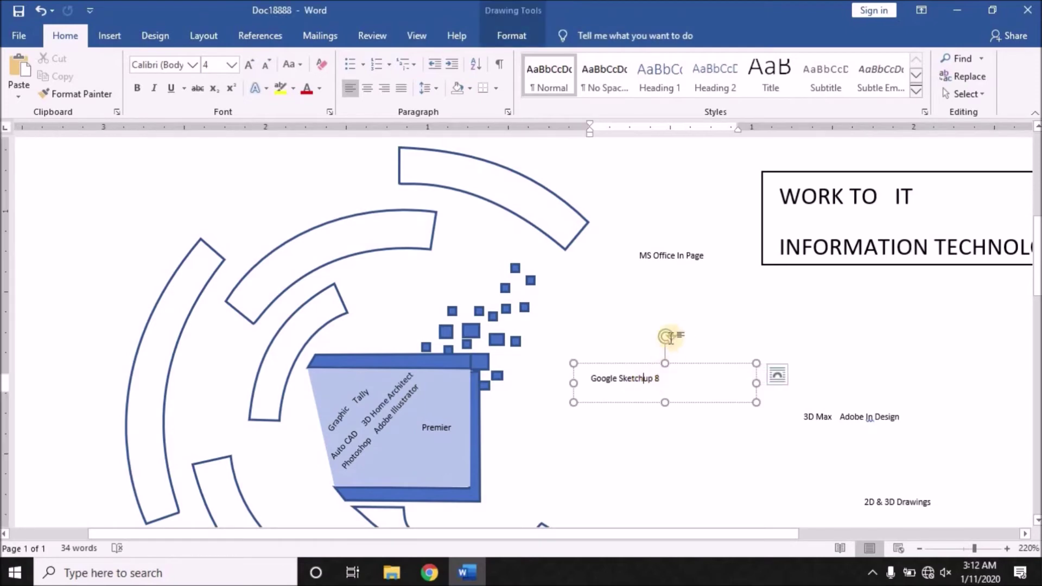
pyautogui.moveTo(669, 336); pyautogui.dragTo(626, 357)
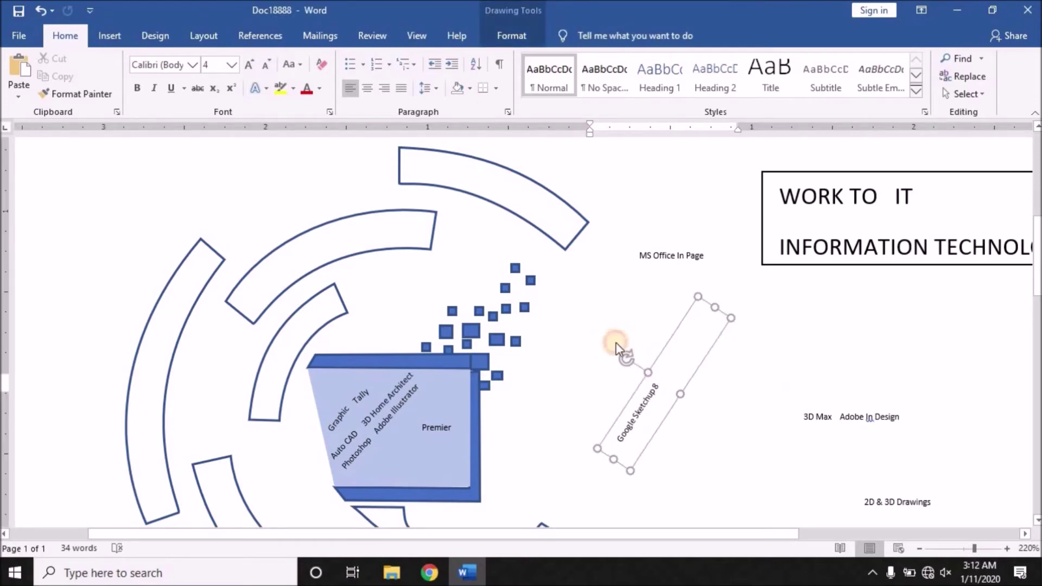
pyautogui.moveTo(716, 309); pyautogui.dragTo(673, 367)
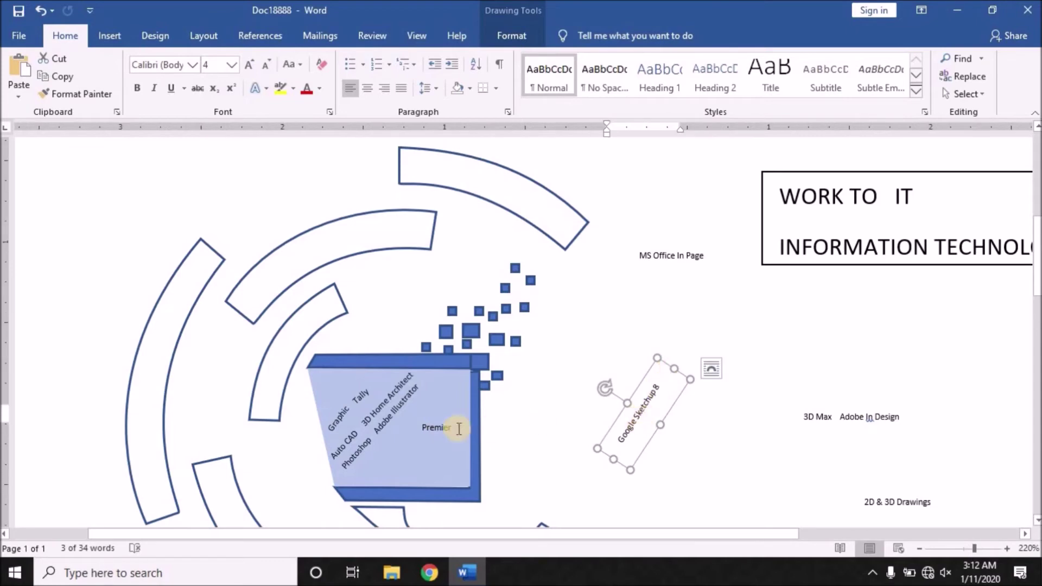
# Step: Rotate the Premier label diagonally and position it on the monitor screen
pyautogui.click(438, 428)
pyautogui.click(450, 383)
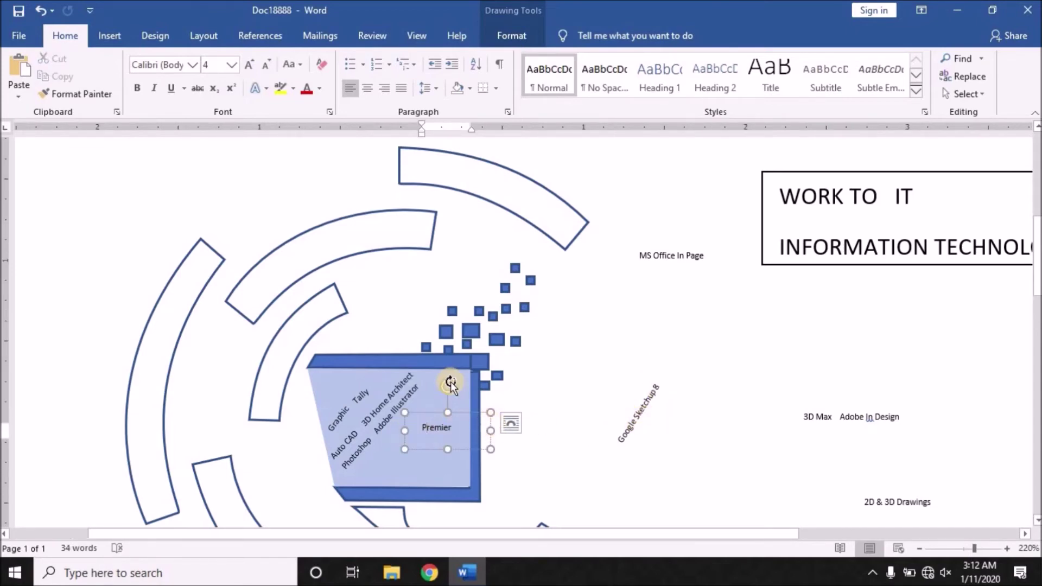
pyautogui.moveTo(427, 384); pyautogui.dragTo(420, 399)
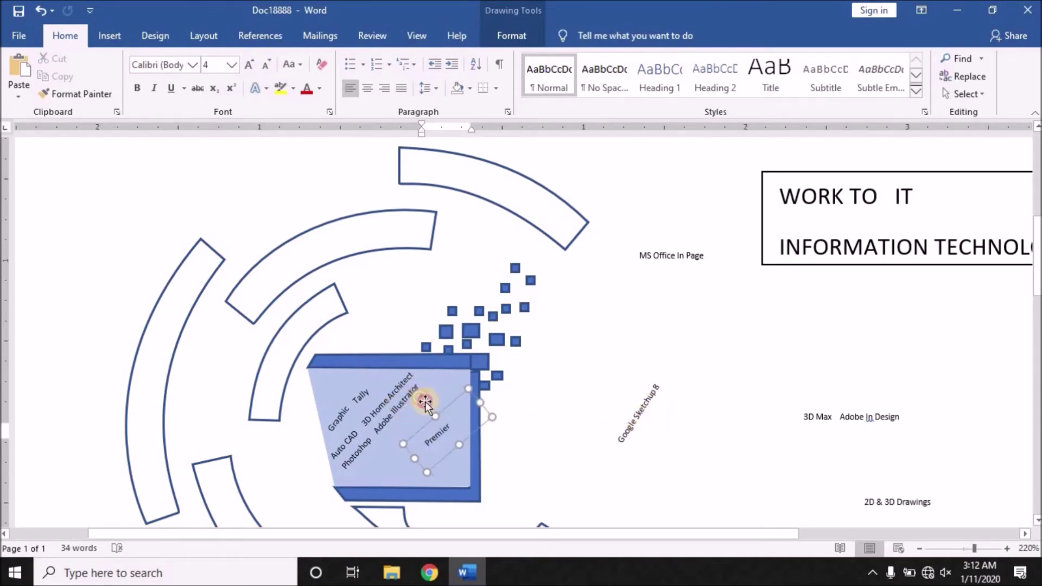
pyautogui.click(427, 421)
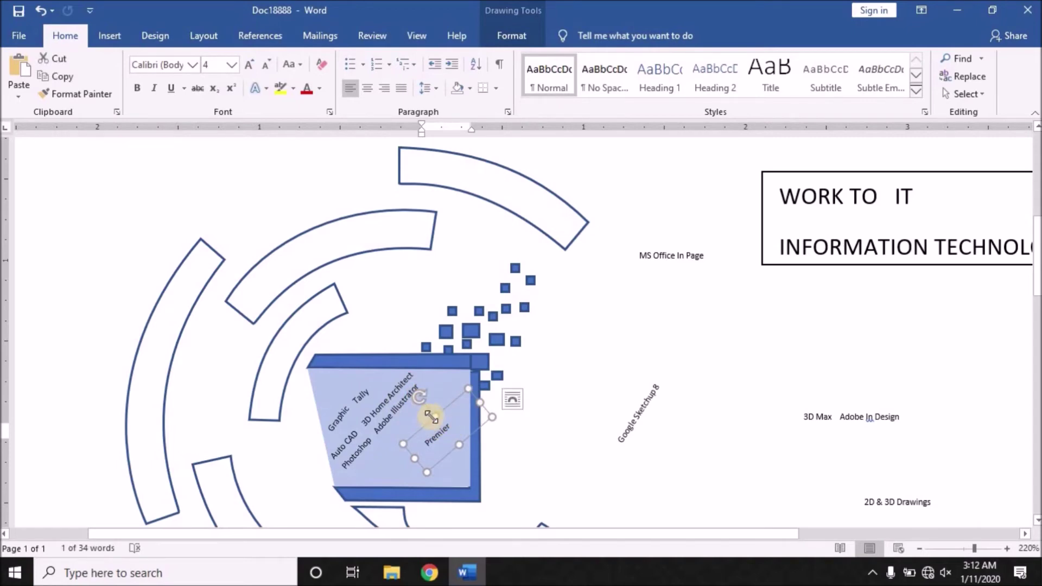
pyautogui.moveTo(430, 424); pyautogui.dragTo(362, 432)
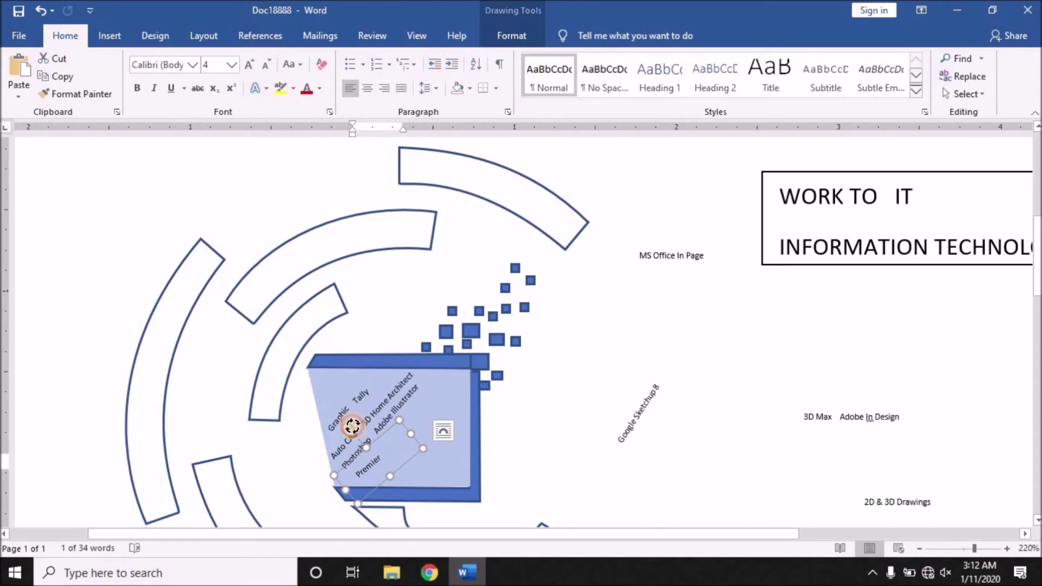
pyautogui.moveTo(354, 428); pyautogui.dragTo(347, 432)
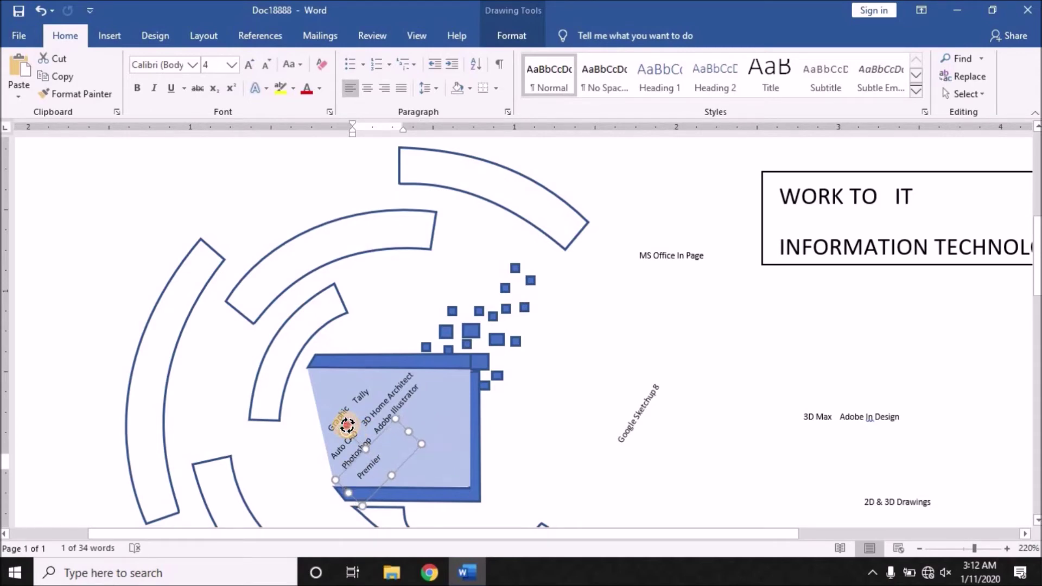
# Step: Adjust the Google Sketchup 8 label's tilt and move it onto the monitor screen
pyautogui.click(642, 422)
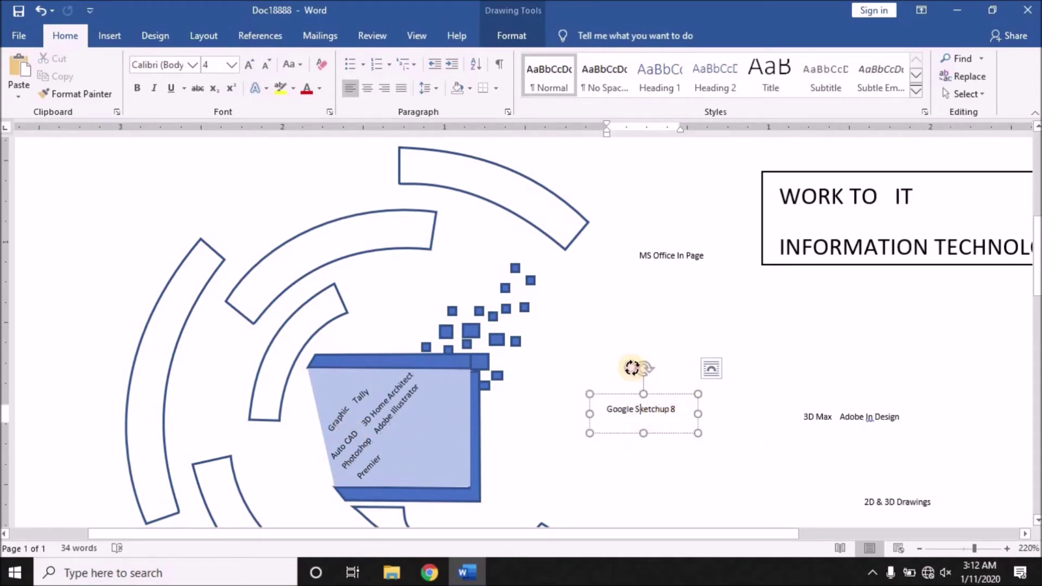
pyautogui.moveTo(641, 368); pyautogui.dragTo(645, 365)
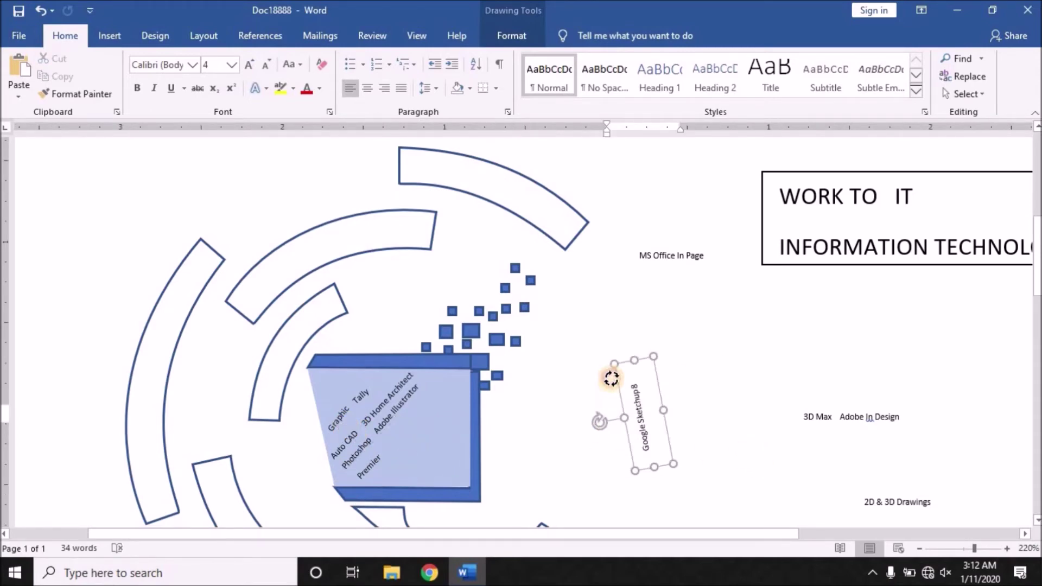
pyautogui.click(646, 370)
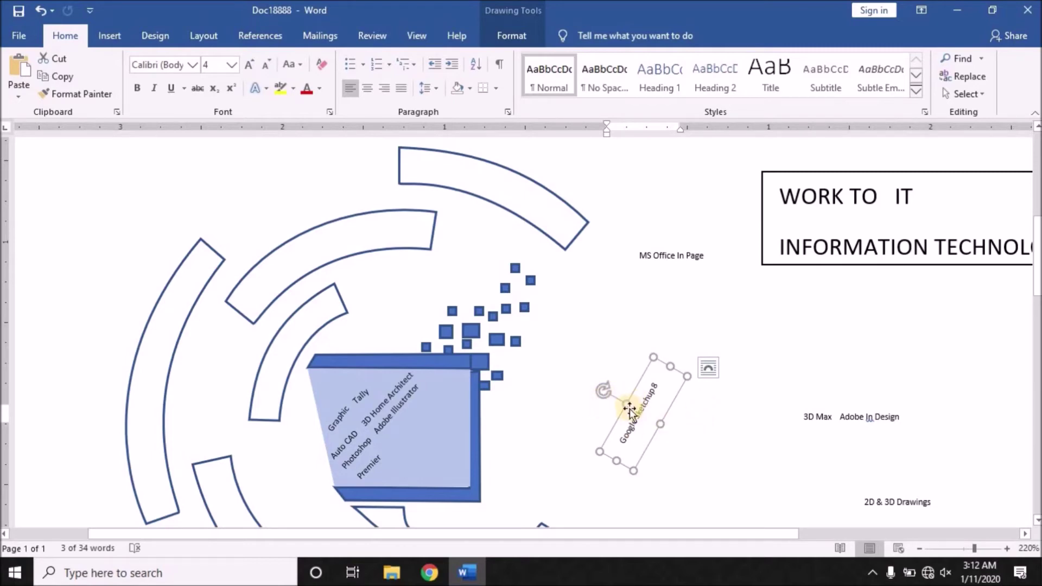
pyautogui.moveTo(630, 408)
pyautogui.mouseDown()
pyautogui.moveTo(406, 410)
pyautogui.moveTo(389, 382)
pyautogui.mouseUp()
pyautogui.click(692, 427)
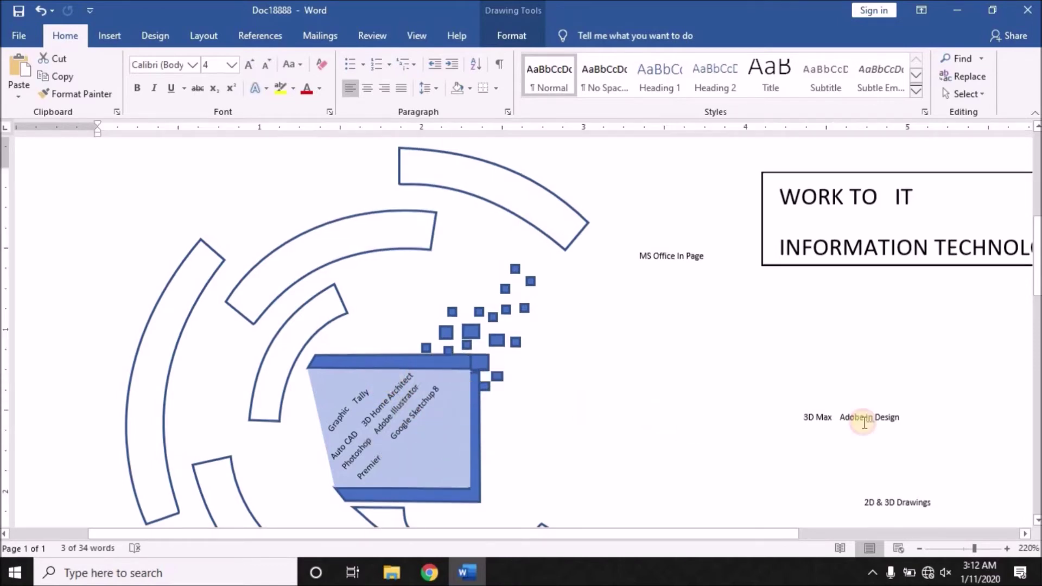
# Step: Rotate the MS Office In Page label diagonally, shrink it, and move it onto the monitor screen
pyautogui.scroll(5, 796, 380)
pyautogui.scroll(-3, 739, 356)
pyautogui.scroll(-1, 739, 355)
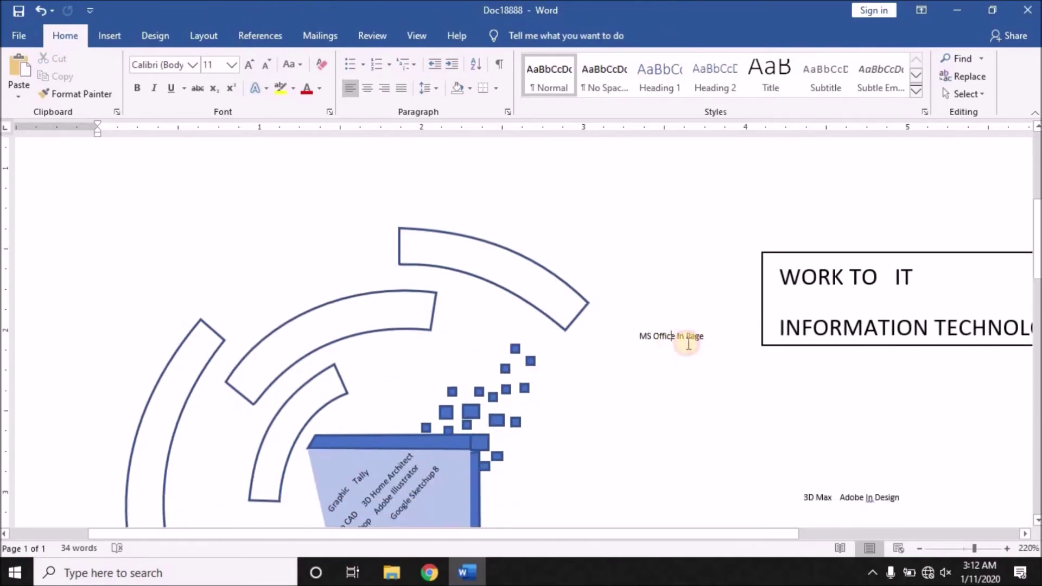
pyautogui.click(688, 343)
pyautogui.moveTo(693, 295)
pyautogui.mouseDown()
pyautogui.moveTo(672, 294)
pyautogui.moveTo(653, 317)
pyautogui.mouseUp()
pyautogui.moveTo(729, 283); pyautogui.dragTo(715, 306)
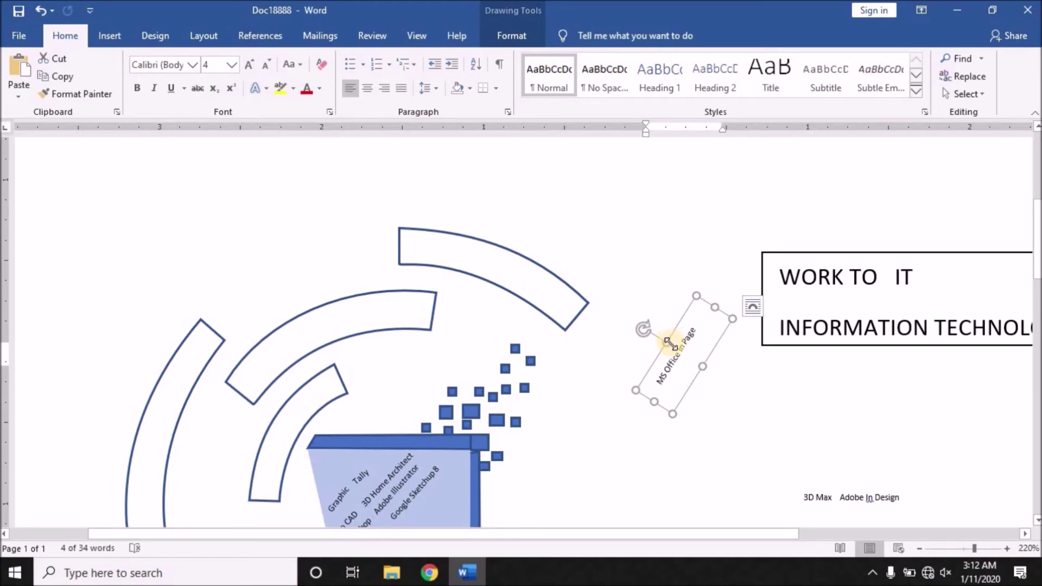
pyautogui.moveTo(672, 346)
pyautogui.mouseDown()
pyautogui.moveTo(435, 494)
pyautogui.moveTo(439, 480)
pyautogui.mouseUp()
# Step: Resize and rotate the 3D Max / Adobe In Design label, then drag it onto the monitor
pyautogui.scroll(-1, 605, 339)
pyautogui.scroll(-2, 603, 342)
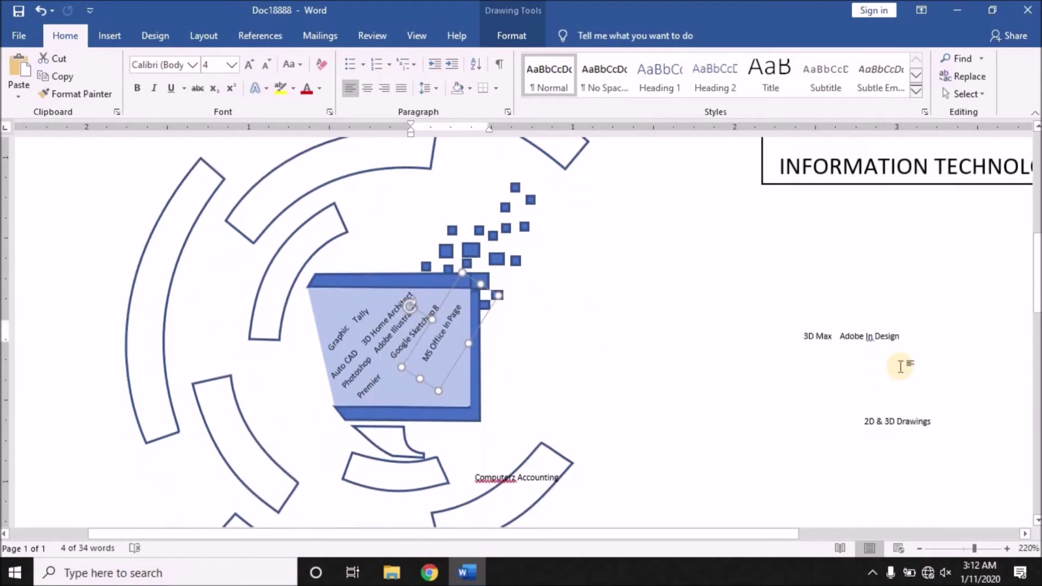
pyautogui.click(877, 341)
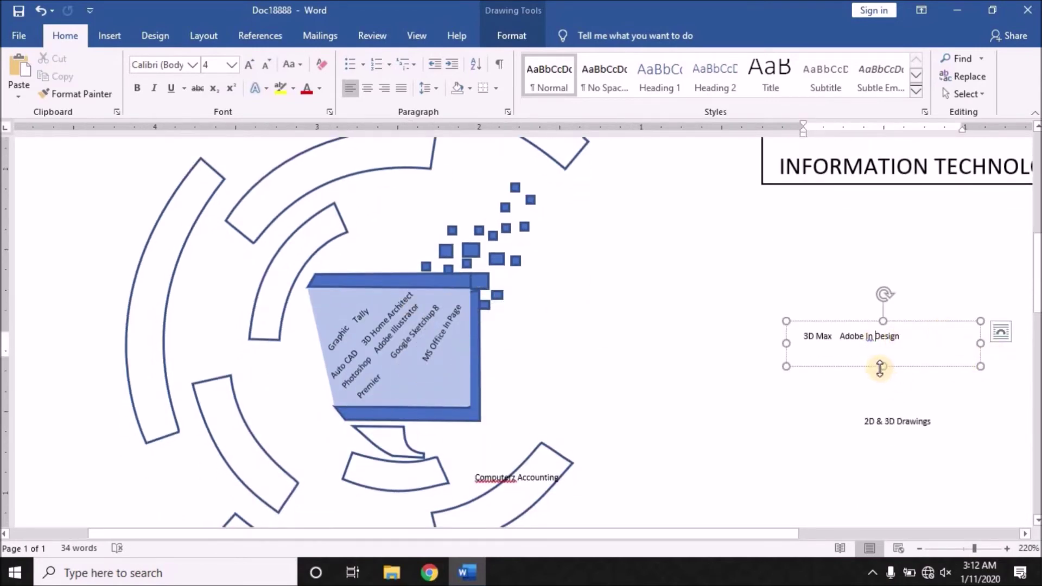
pyautogui.moveTo(883, 358); pyautogui.dragTo(884, 355)
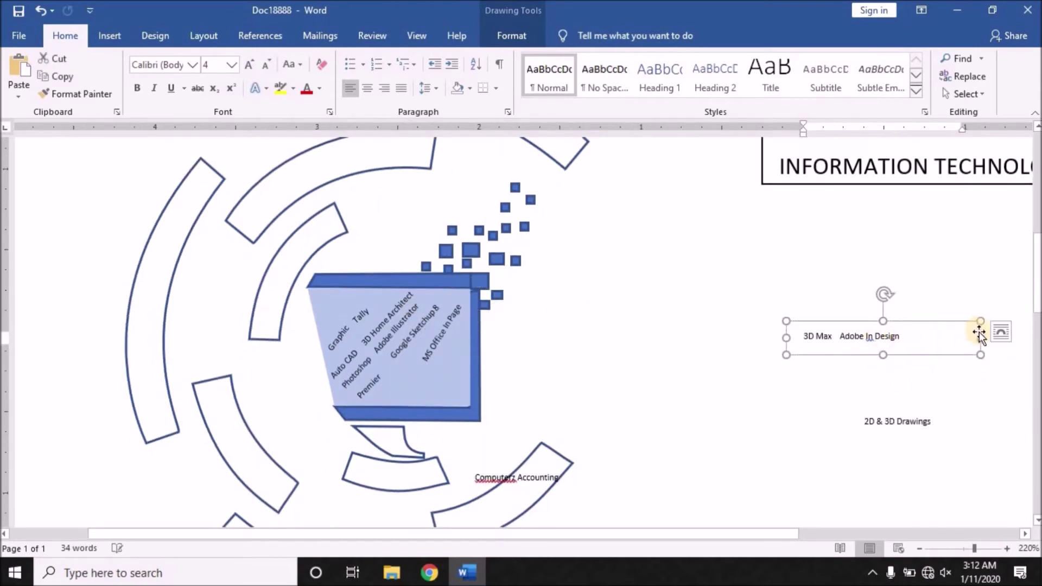
pyautogui.moveTo(981, 339); pyautogui.dragTo(925, 338)
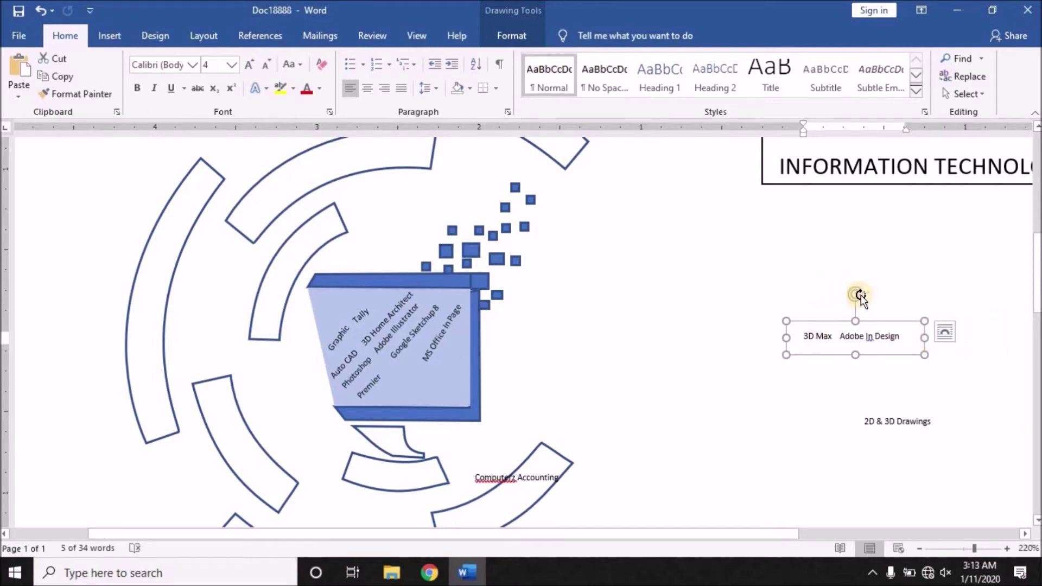
pyautogui.moveTo(858, 295); pyautogui.dragTo(807, 302)
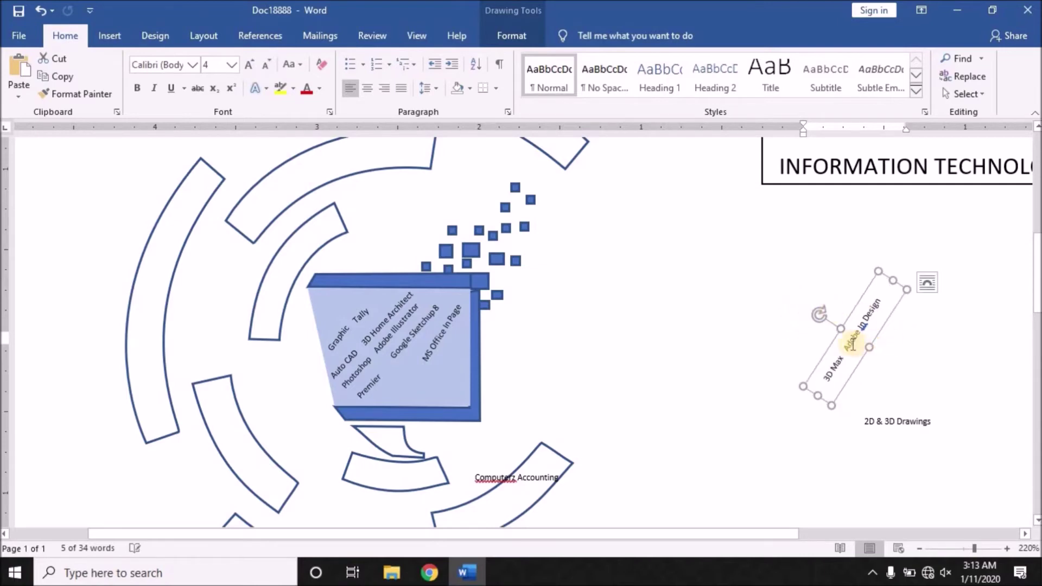
pyautogui.moveTo(850, 332); pyautogui.dragTo(432, 368)
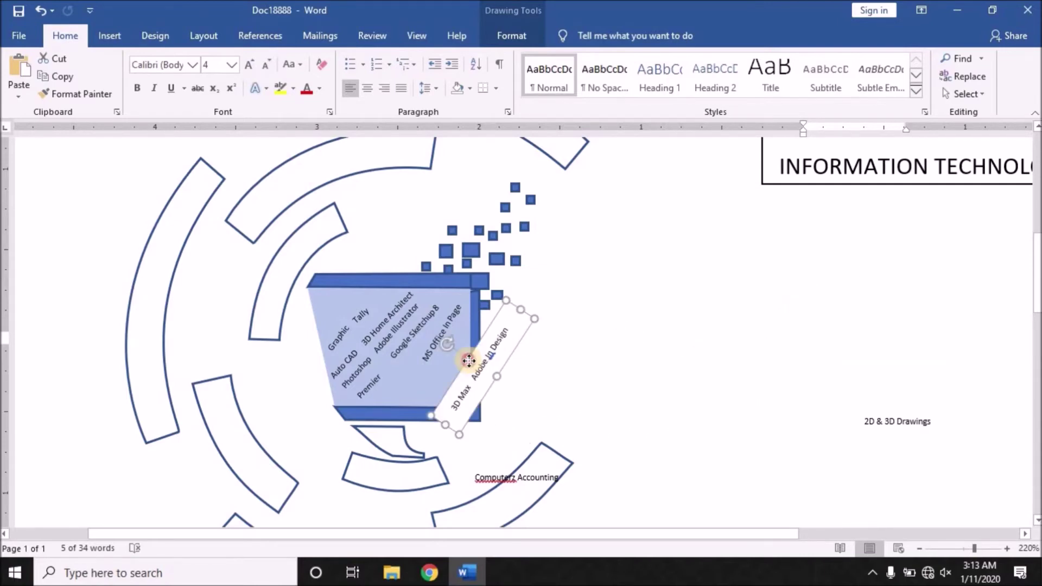
pyautogui.moveTo(433, 368); pyautogui.dragTo(427, 367)
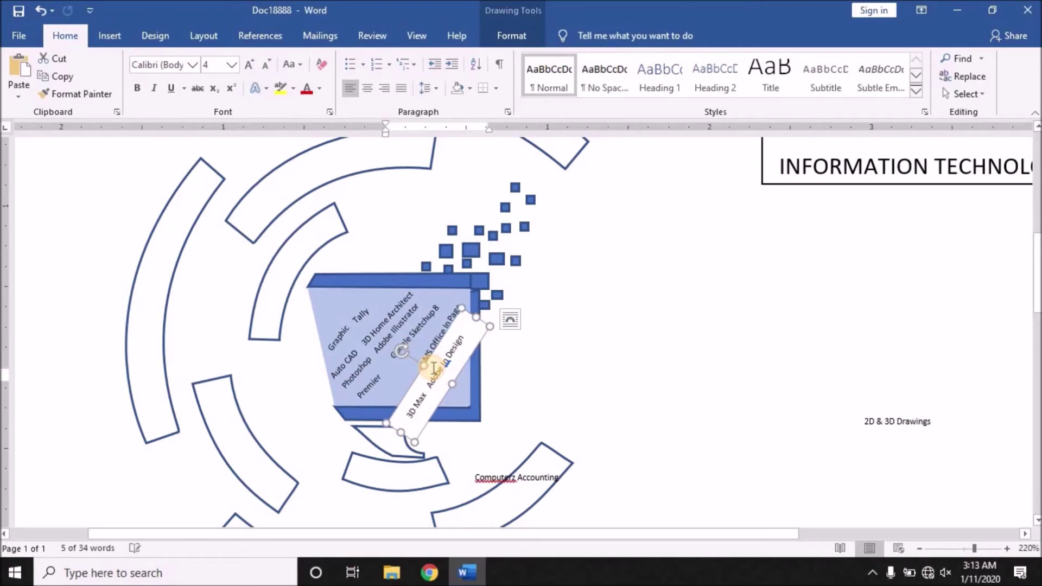
# Step: Give the 3D Max / Adobe In Design label No Fill and nudge it into position
pyautogui.click(526, 33)
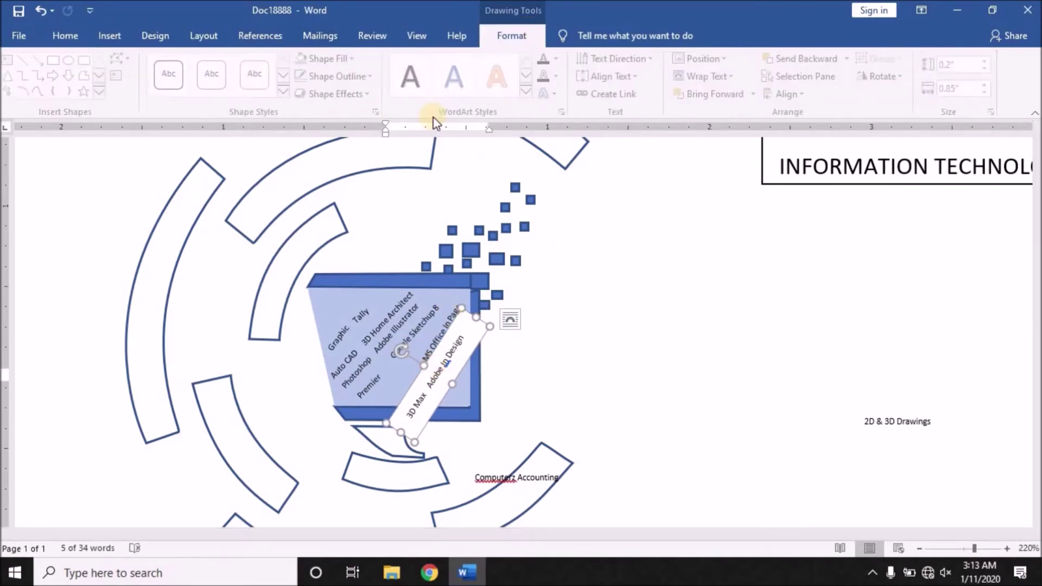
pyautogui.click(357, 60)
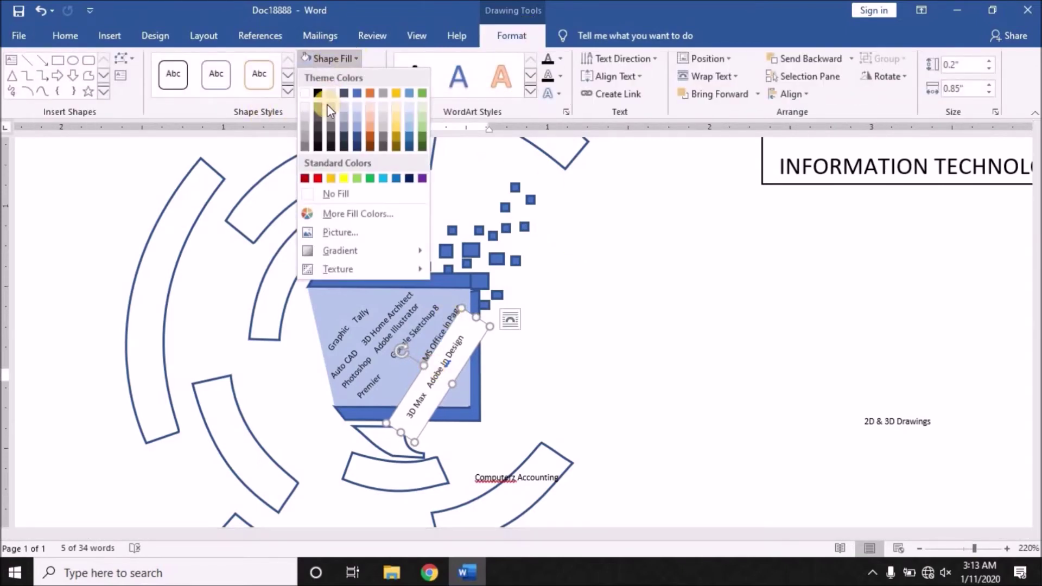
pyautogui.click(326, 196)
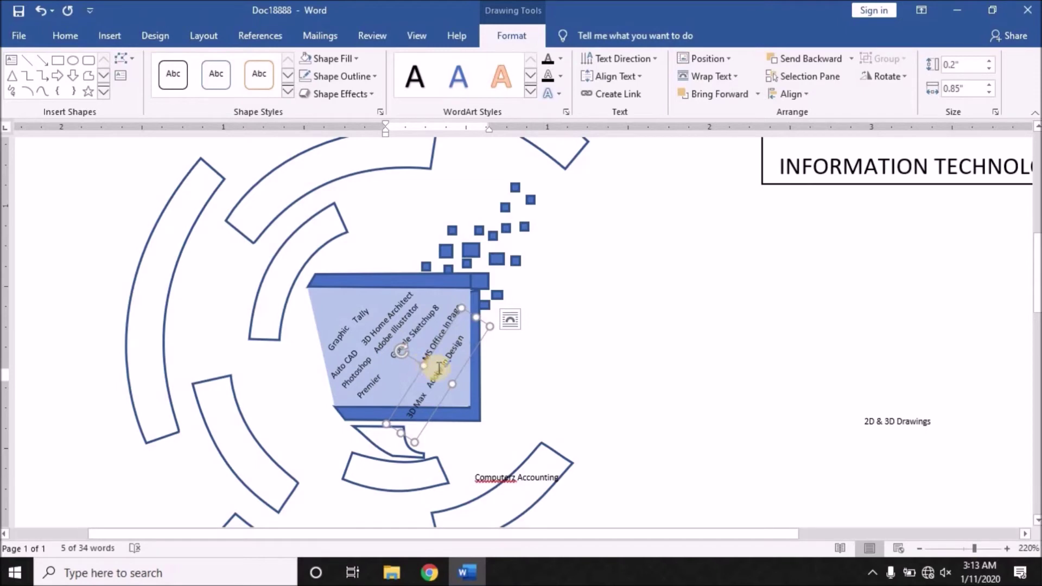
pyautogui.press('Up')
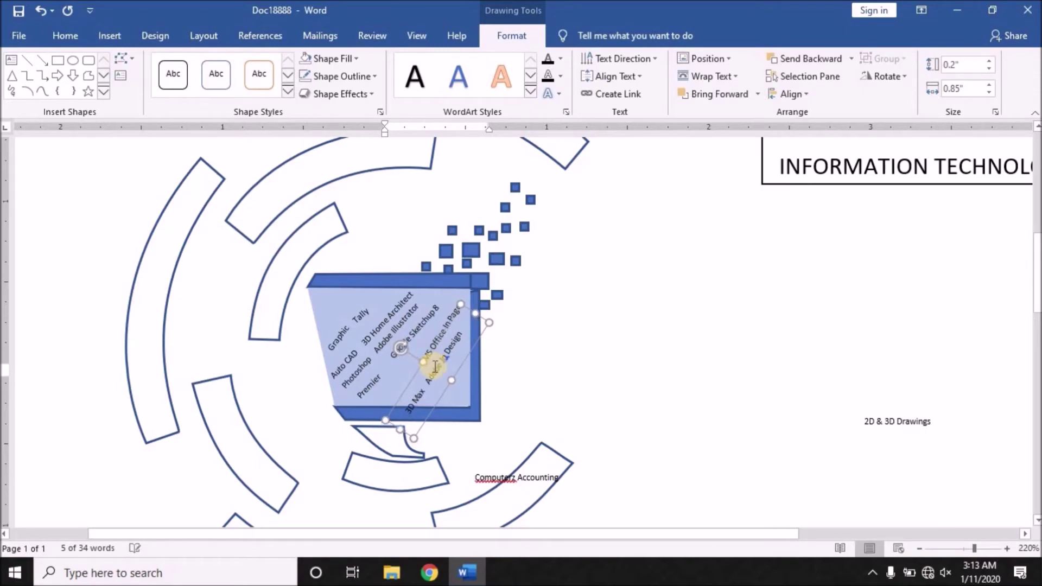
pyautogui.press('Up')
pyautogui.press('Right')
pyautogui.hotkey('ctrl', 'Right')
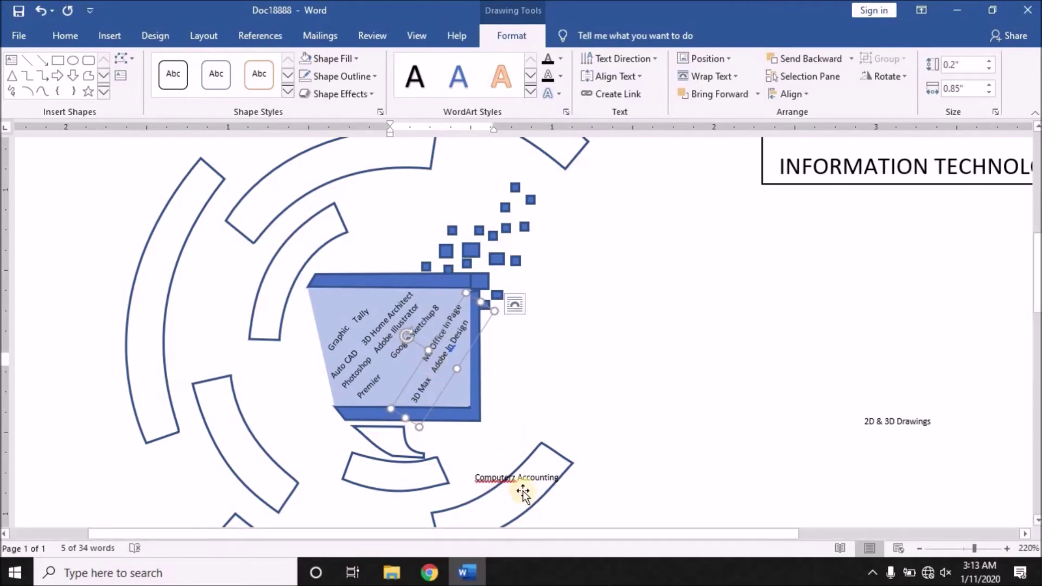
# Step: Resize the 2D & 3D Drawings text box so its text fits on one line
pyautogui.click(915, 432)
pyautogui.moveTo(936, 453); pyautogui.dragTo(931, 436)
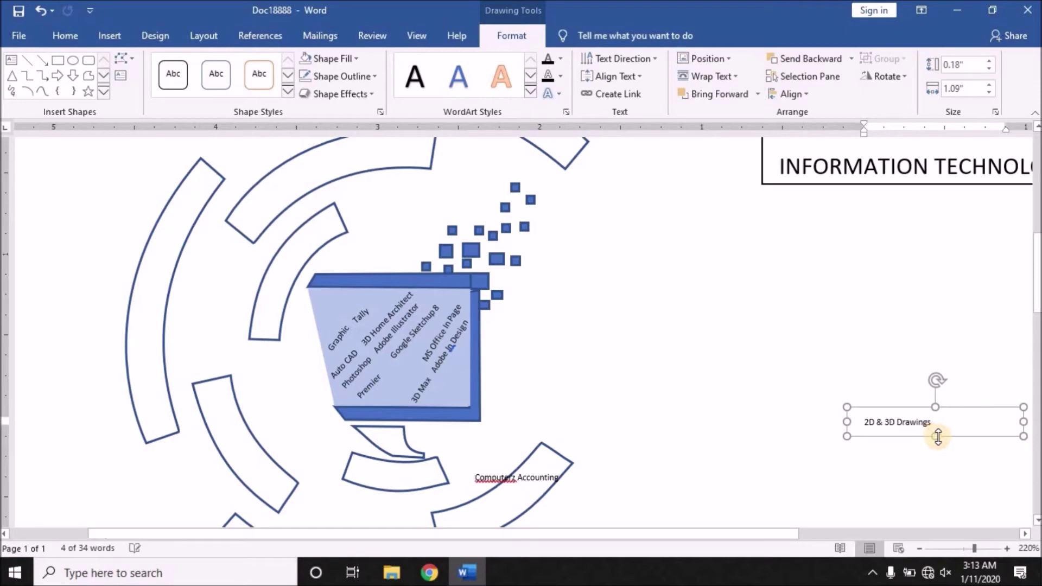
pyautogui.moveTo(938, 437); pyautogui.dragTo(937, 444)
pyautogui.moveTo(1022, 423); pyautogui.dragTo(945, 425)
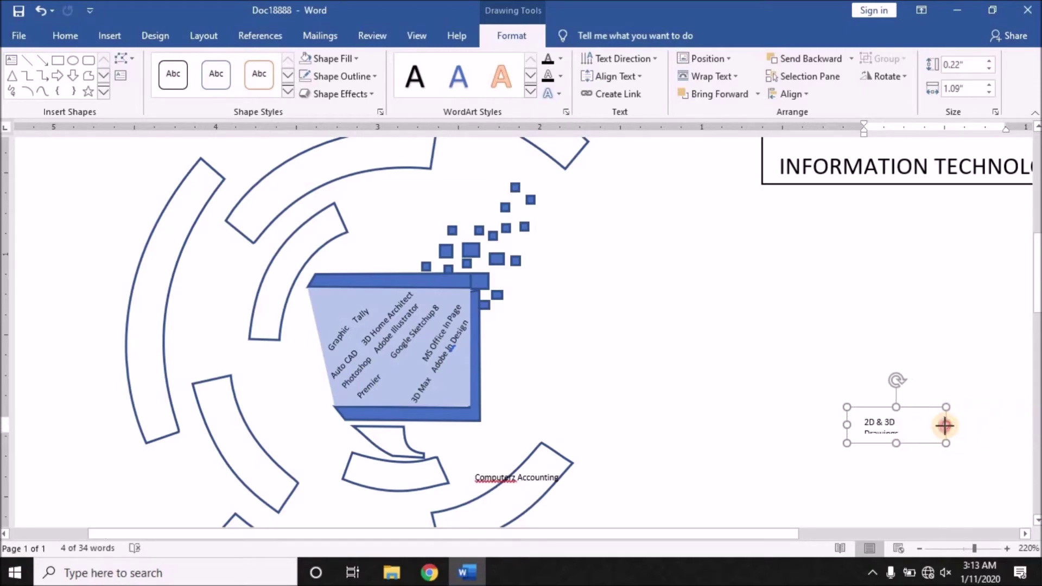
pyautogui.moveTo(945, 426); pyautogui.dragTo(957, 425)
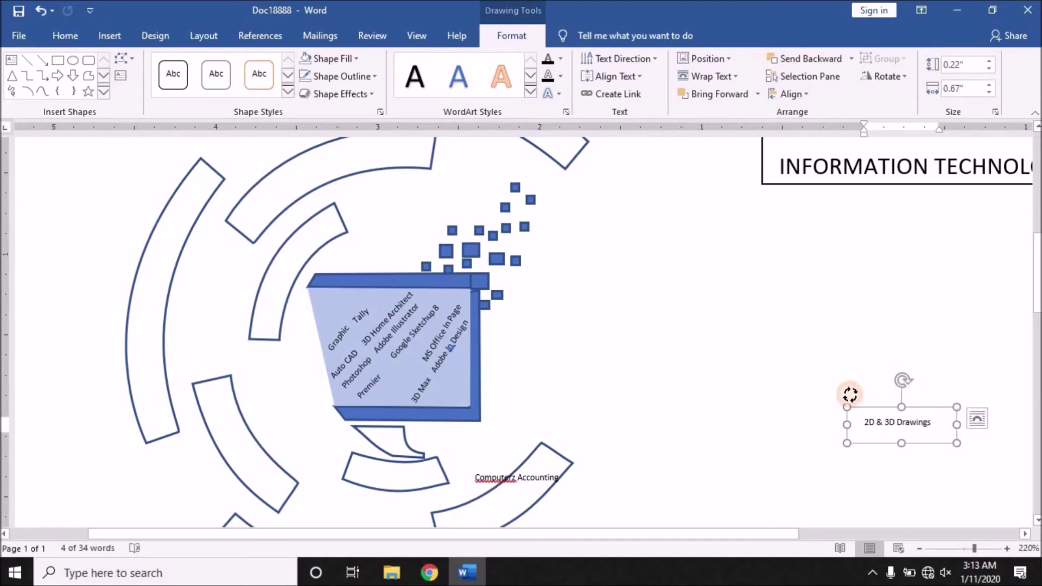
# Step: Tilt the 2D & 3D Drawings label onto the monitor screen with No Fill, nudged into place
pyautogui.moveTo(851, 395); pyautogui.dragTo(852, 400)
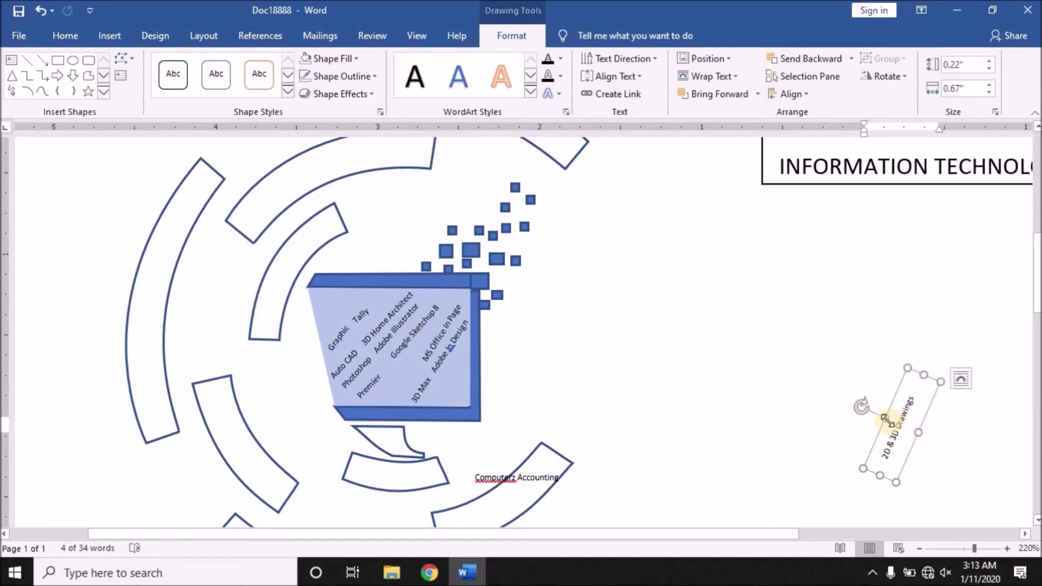
pyautogui.moveTo(891, 426); pyautogui.dragTo(407, 358)
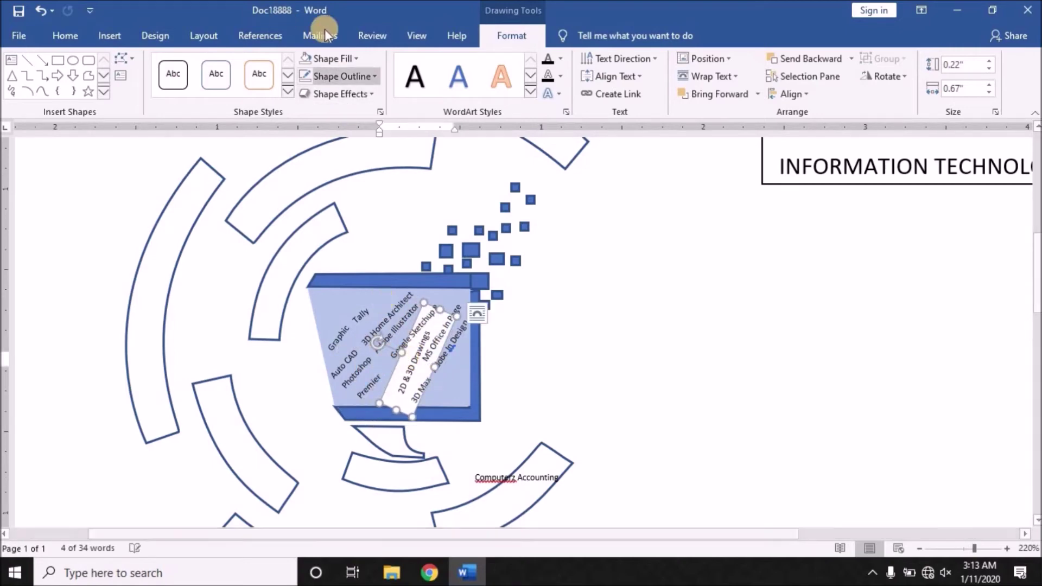
pyautogui.click(357, 58)
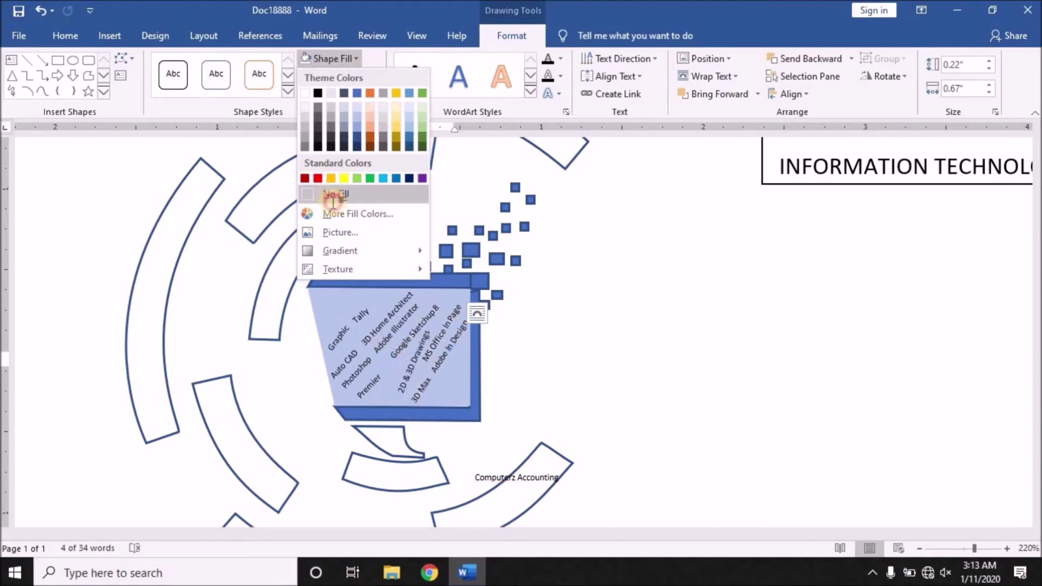
pyautogui.click(331, 195)
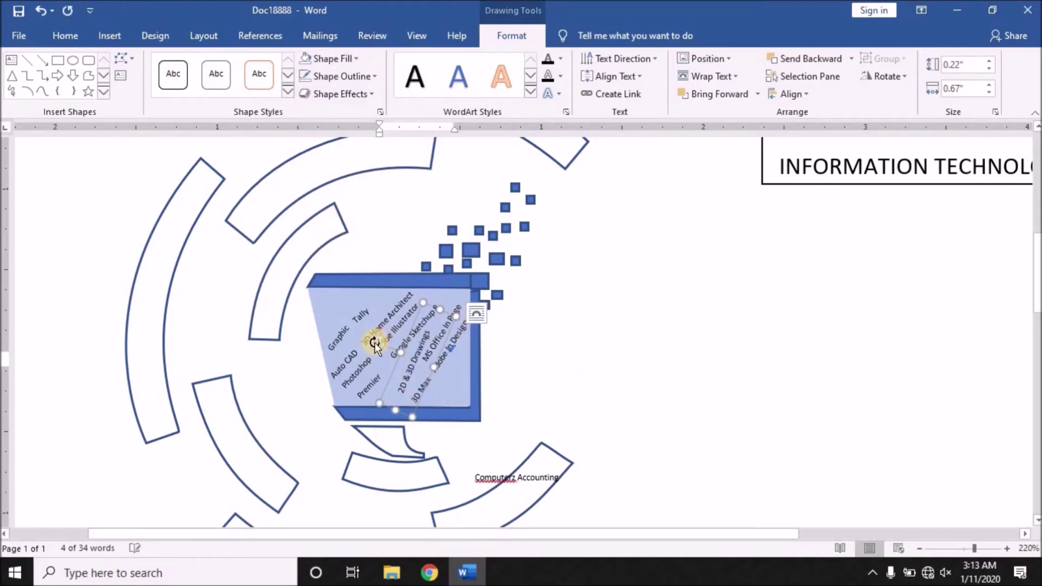
pyautogui.moveTo(378, 342); pyautogui.dragTo(383, 333)
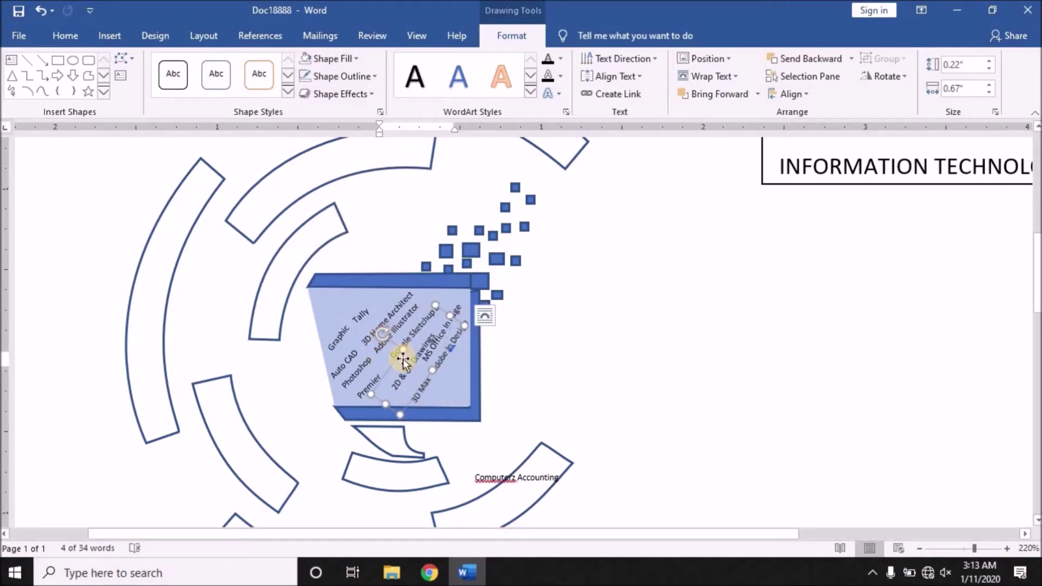
pyautogui.press('Up')
pyautogui.press('Up')
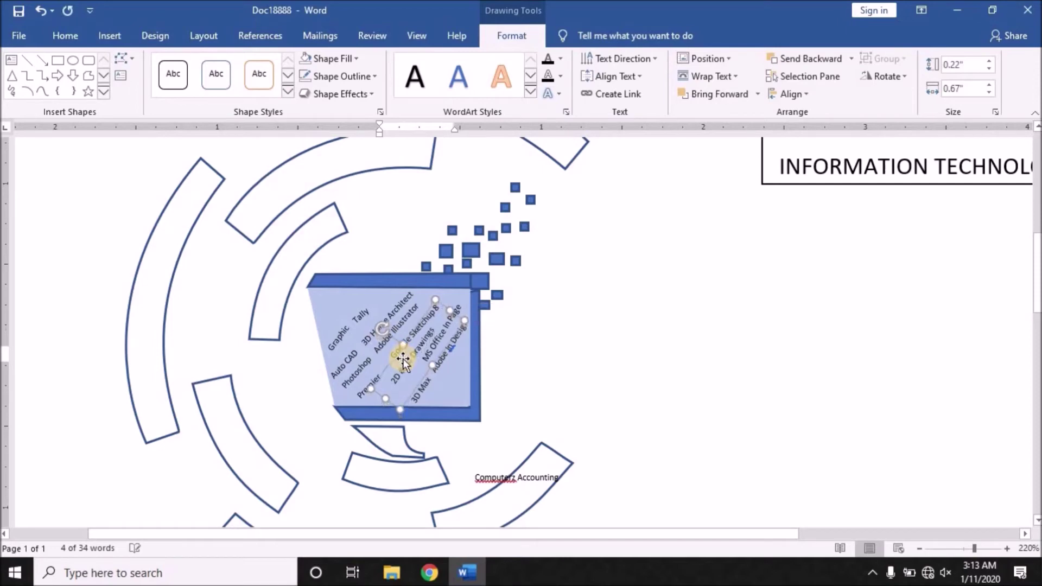
pyautogui.press('Left')
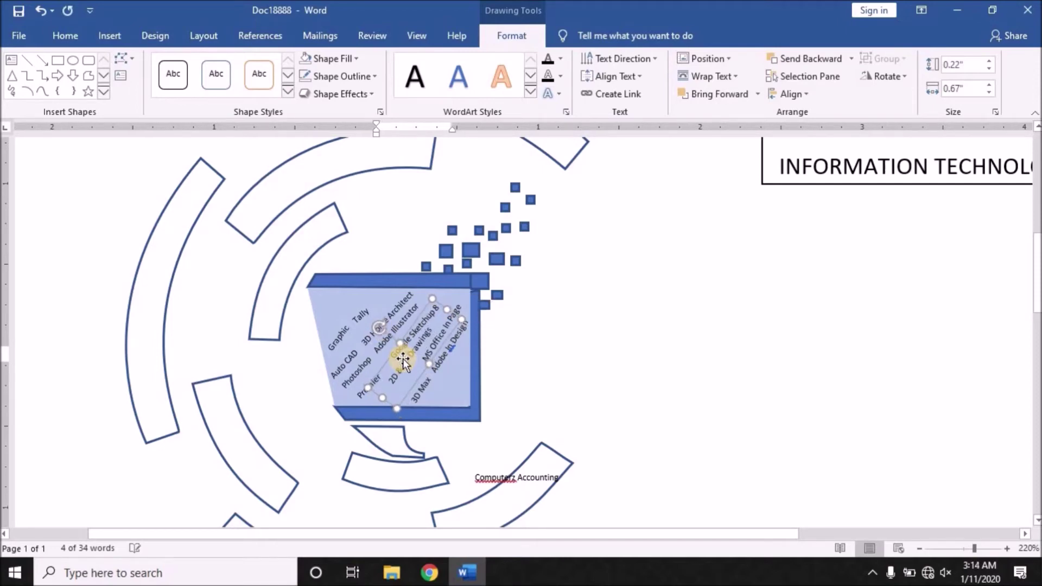
# Step: Narrow the Computerz Accounting label and rotate it to follow the lower-right arc
pyautogui.click(487, 476)
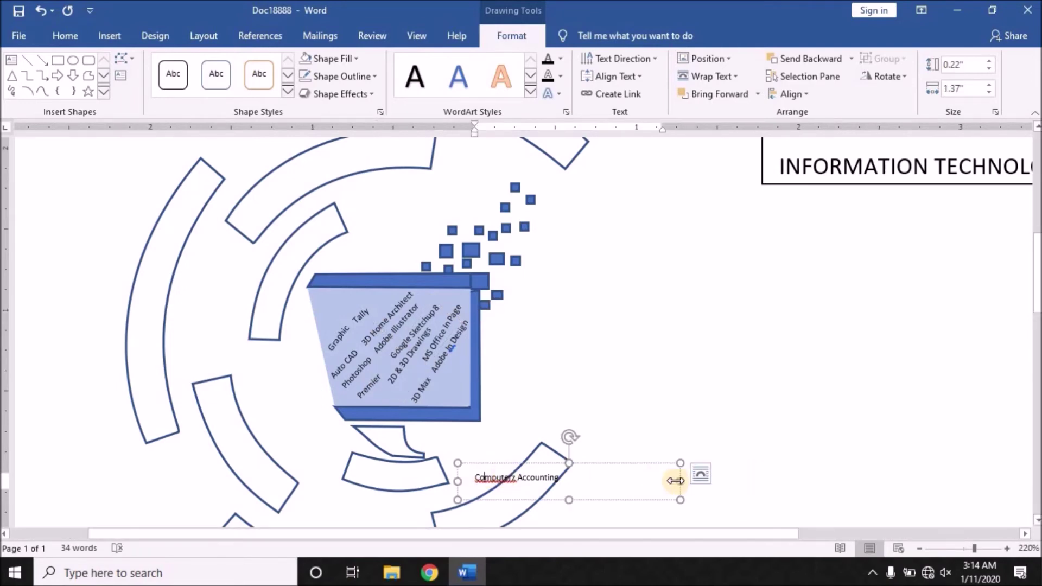
pyautogui.moveTo(573, 479); pyautogui.dragTo(584, 481)
pyautogui.moveTo(526, 438); pyautogui.dragTo(482, 457)
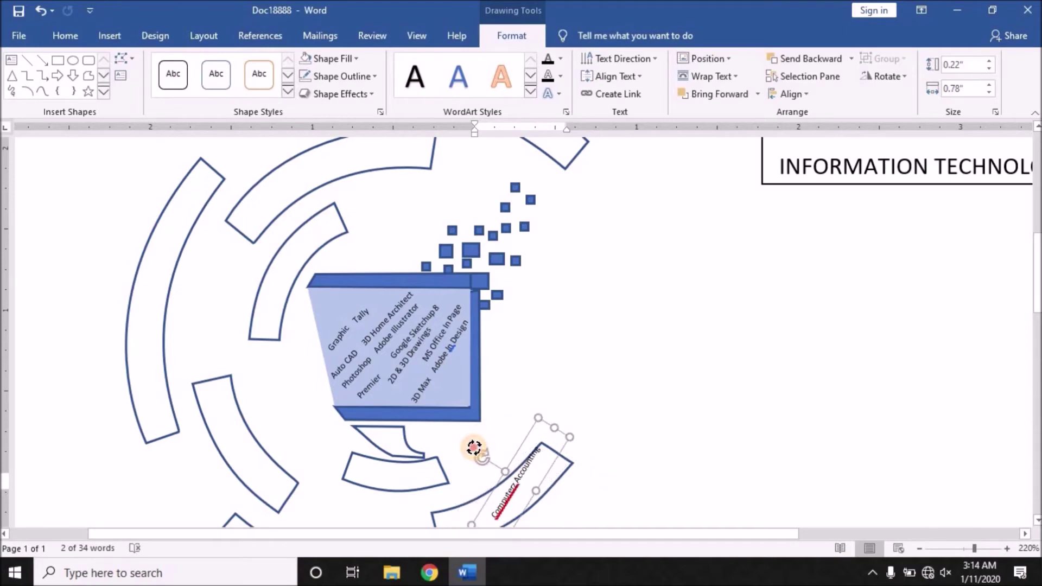
# Step: Review the Computerz Accounting label's context menus without changes, then place the cursor in 'Accounting'
pyautogui.rightClick(503, 501)
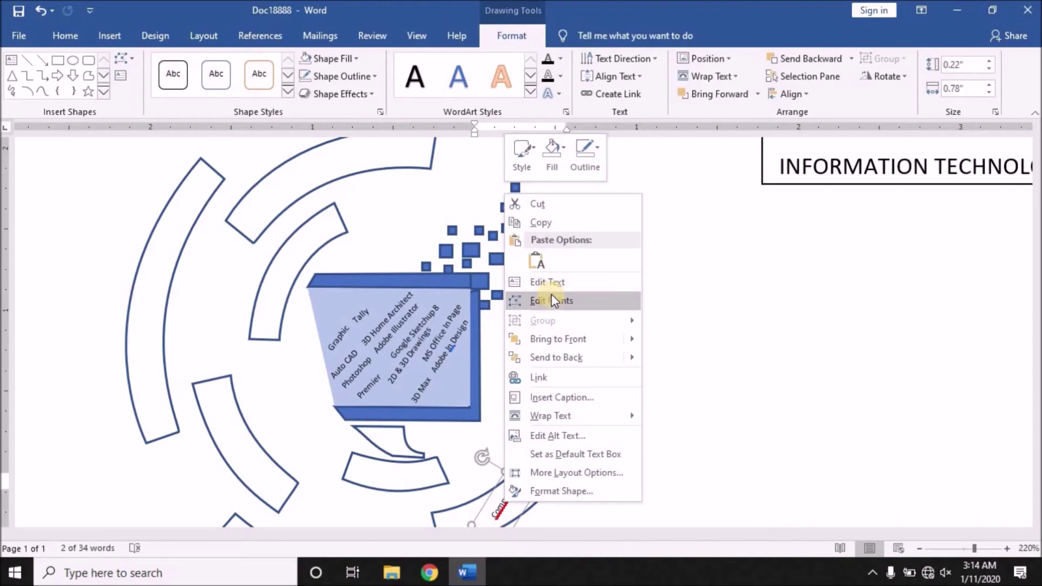
pyautogui.click(782, 365)
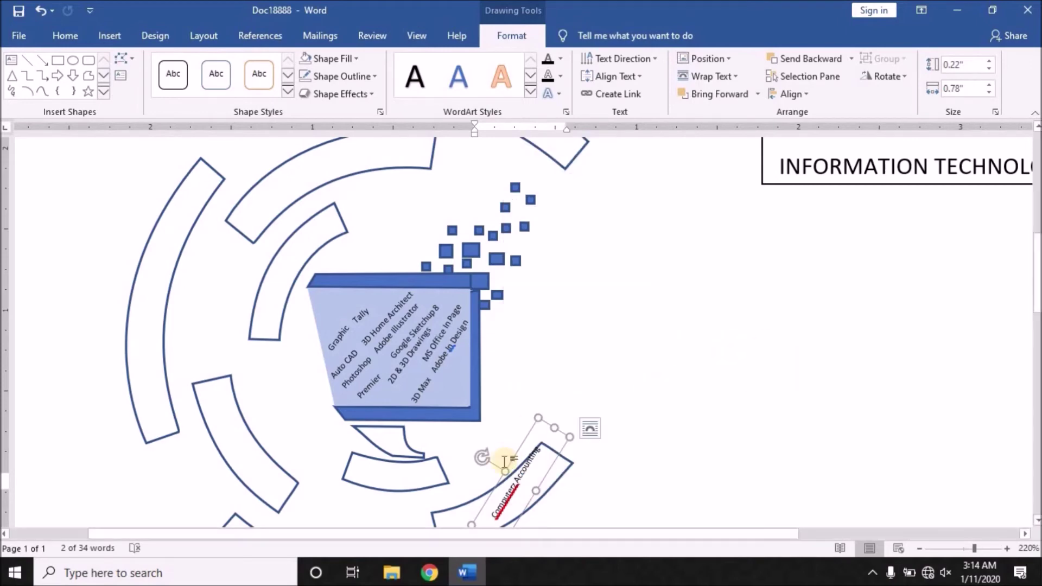
pyautogui.click(510, 495)
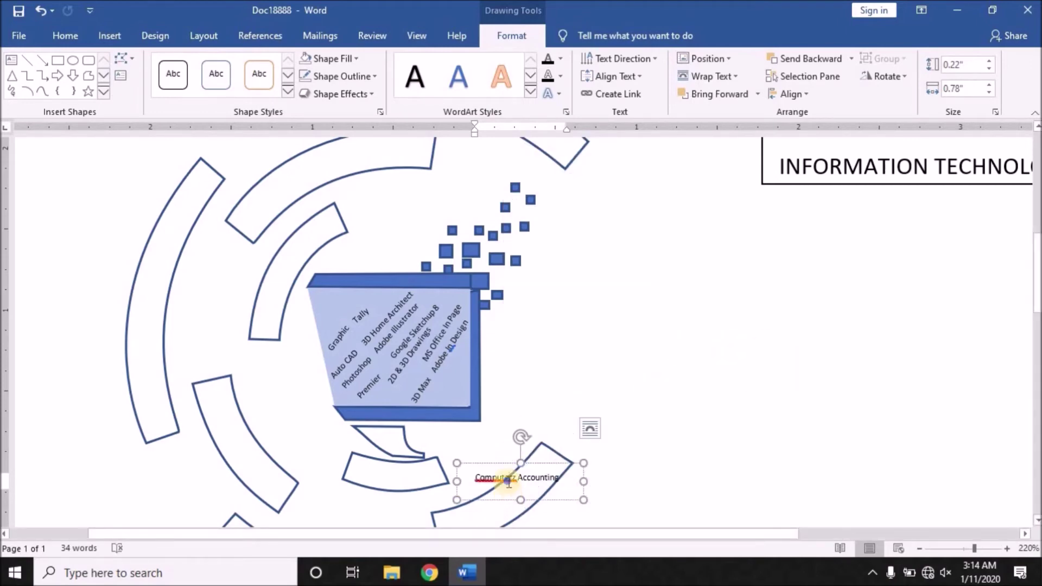
pyautogui.rightClick(509, 490)
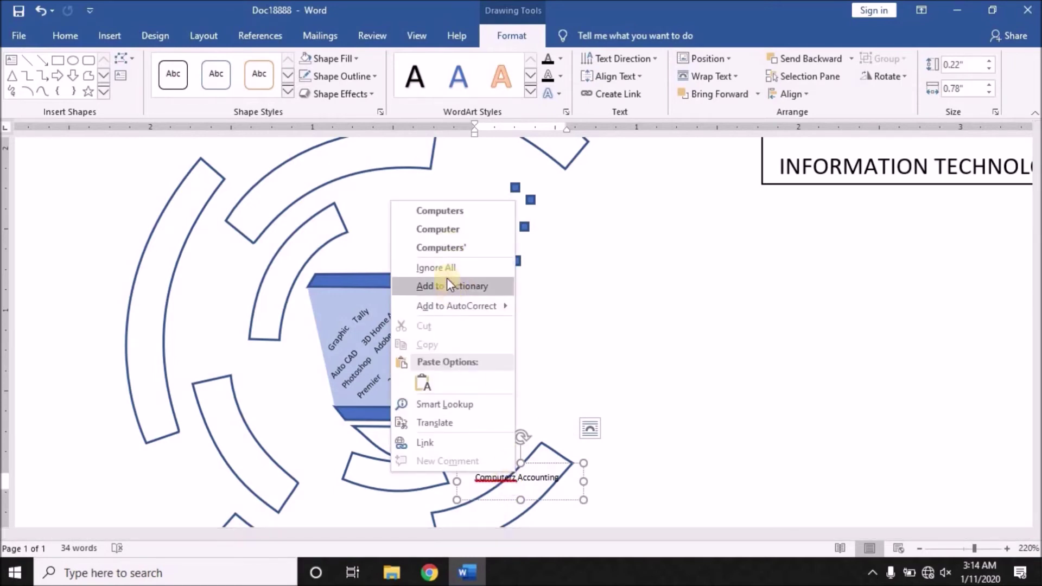
pyautogui.click(478, 444)
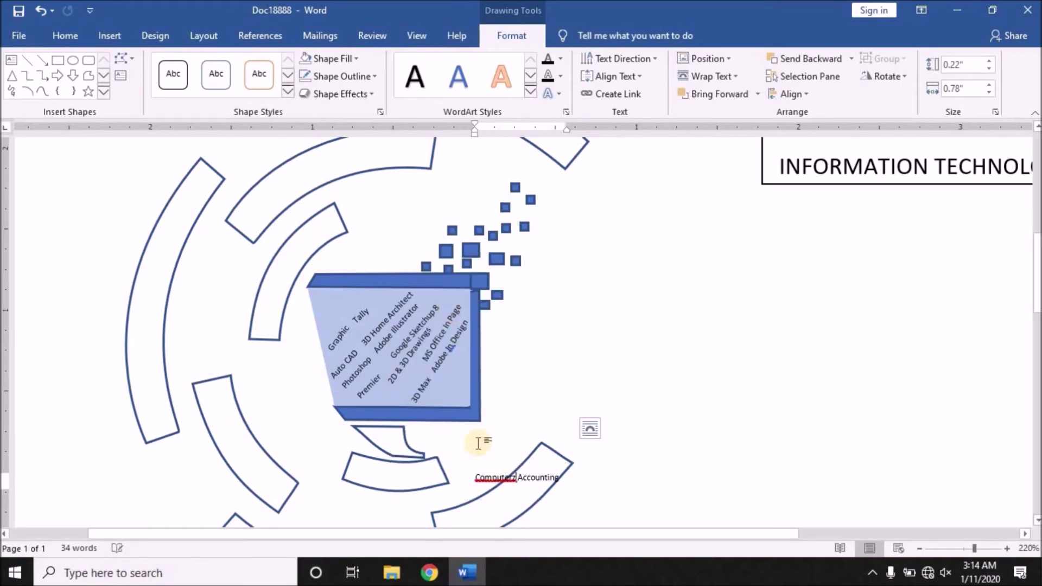
pyautogui.rightClick(487, 482)
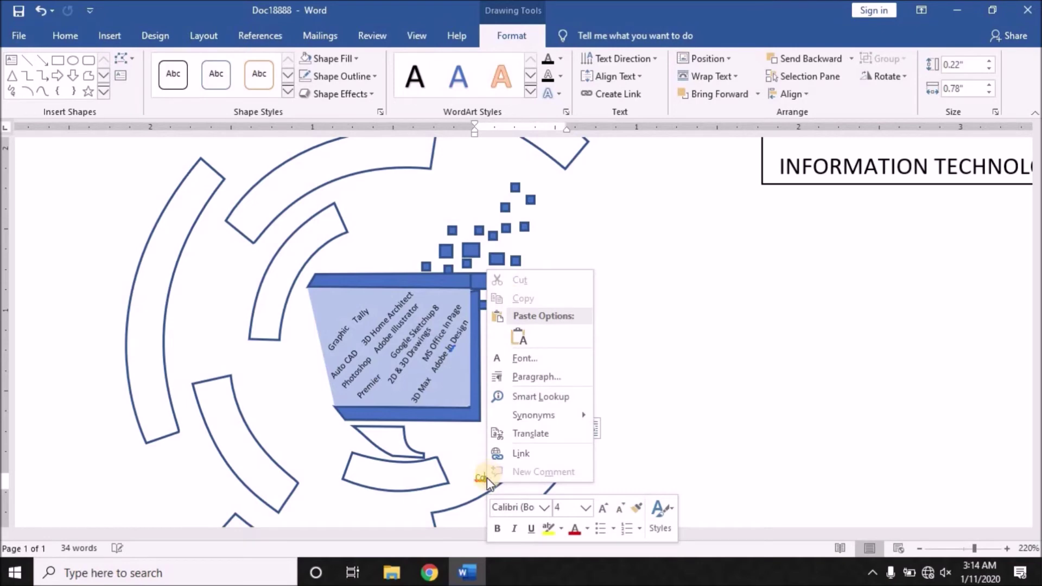
pyautogui.click(921, 409)
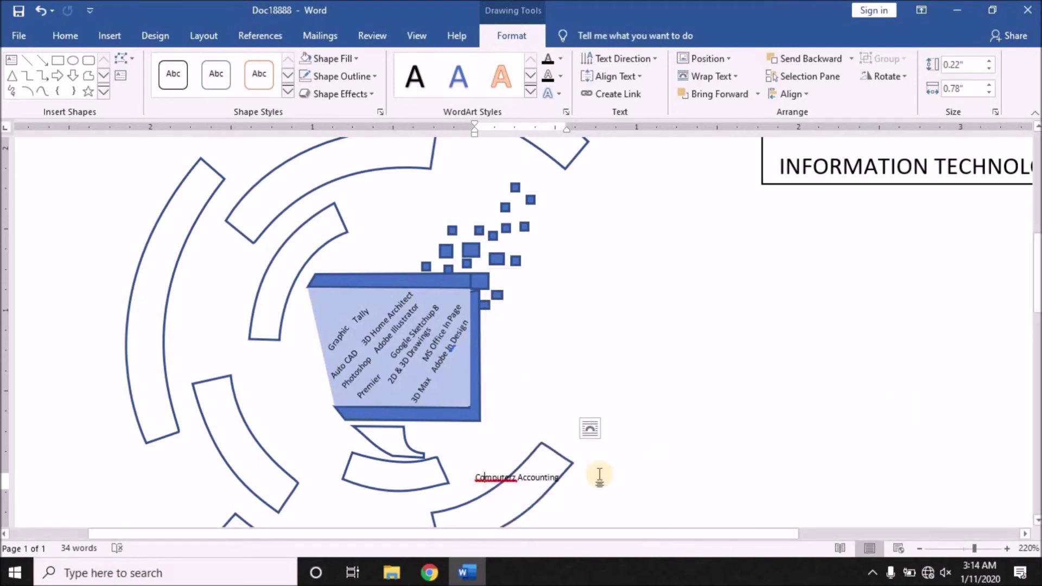
pyautogui.click(536, 478)
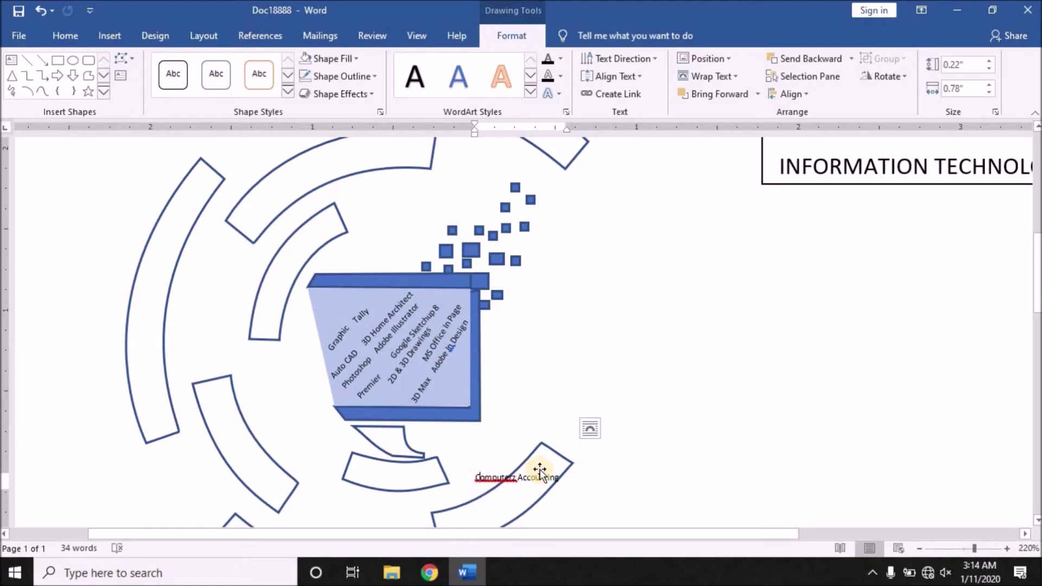
# Step: Rotate the Computerz Accounting label so it runs diagonally
pyautogui.click(601, 481)
pyautogui.scroll(5, 640, 391)
pyautogui.scroll(-1, 695, 239)
pyautogui.scroll(-3, 709, 179)
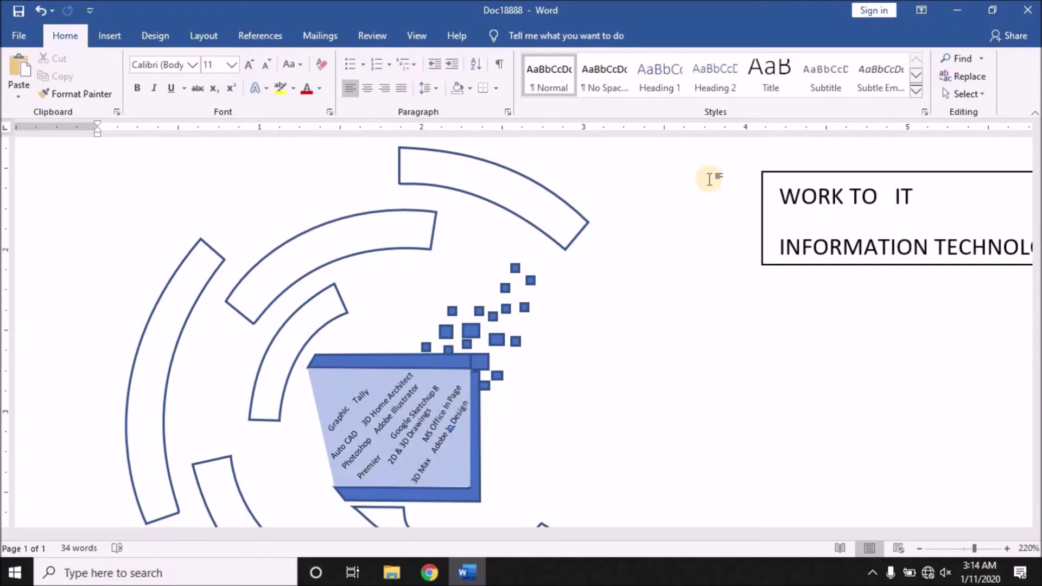
pyautogui.scroll(-1, 693, 375)
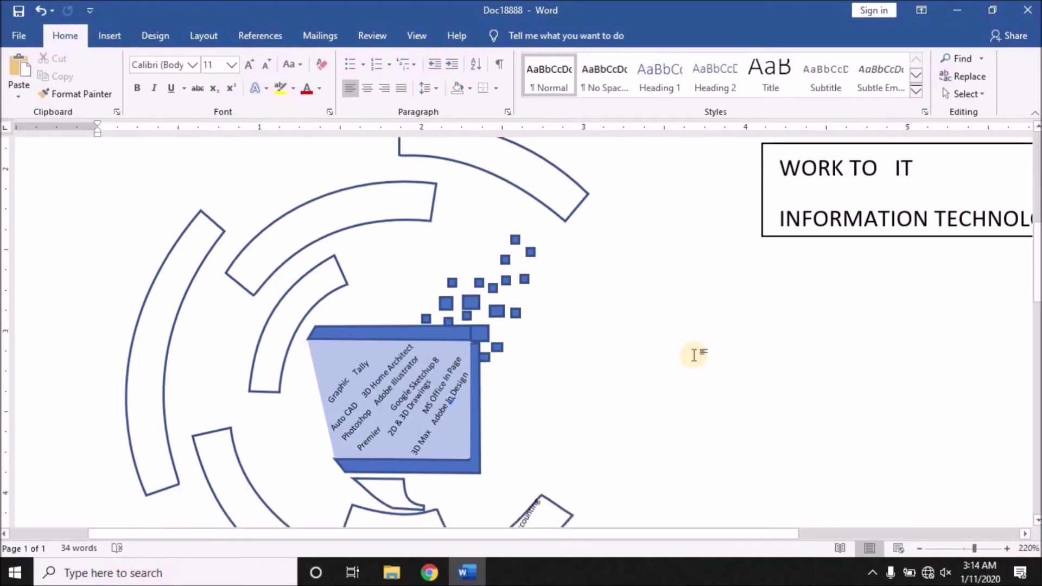
pyautogui.scroll(-2, 624, 358)
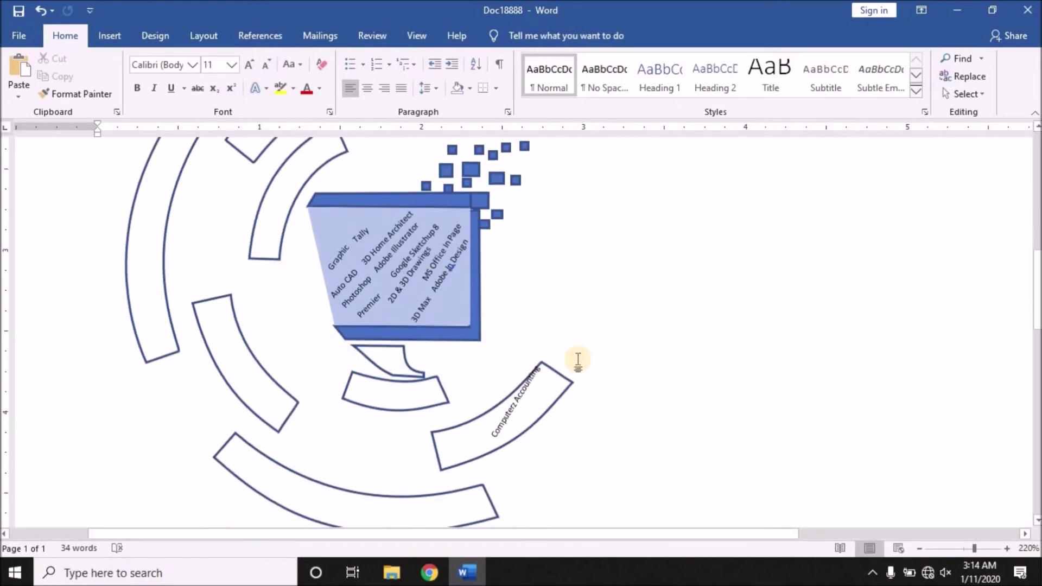
pyautogui.click(511, 404)
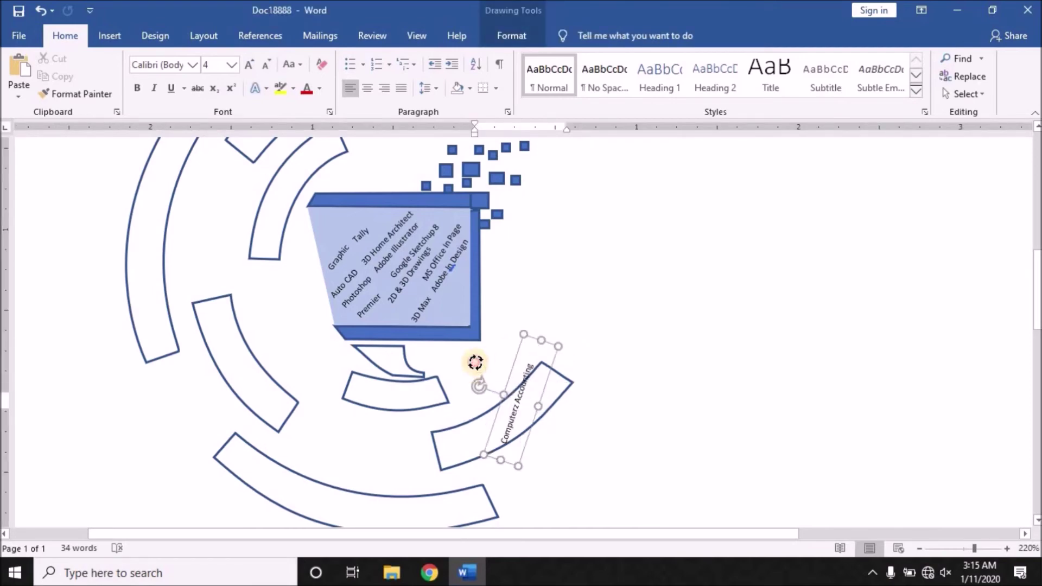
pyautogui.moveTo(522, 350); pyautogui.dragTo(530, 353)
pyautogui.scroll(5, 520, 370)
pyautogui.scroll(3, 521, 369)
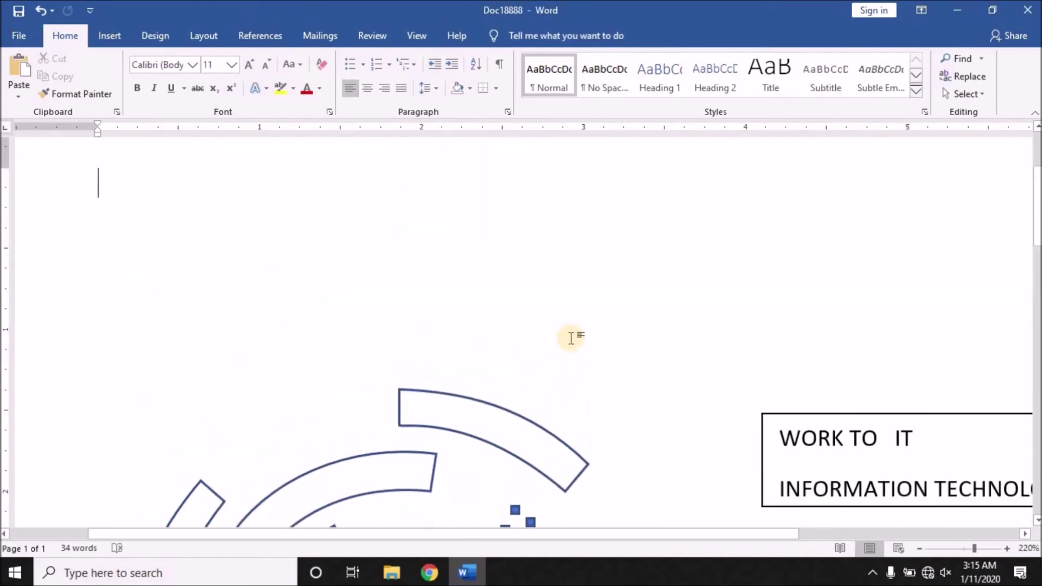
pyautogui.scroll(-8, 559, 342)
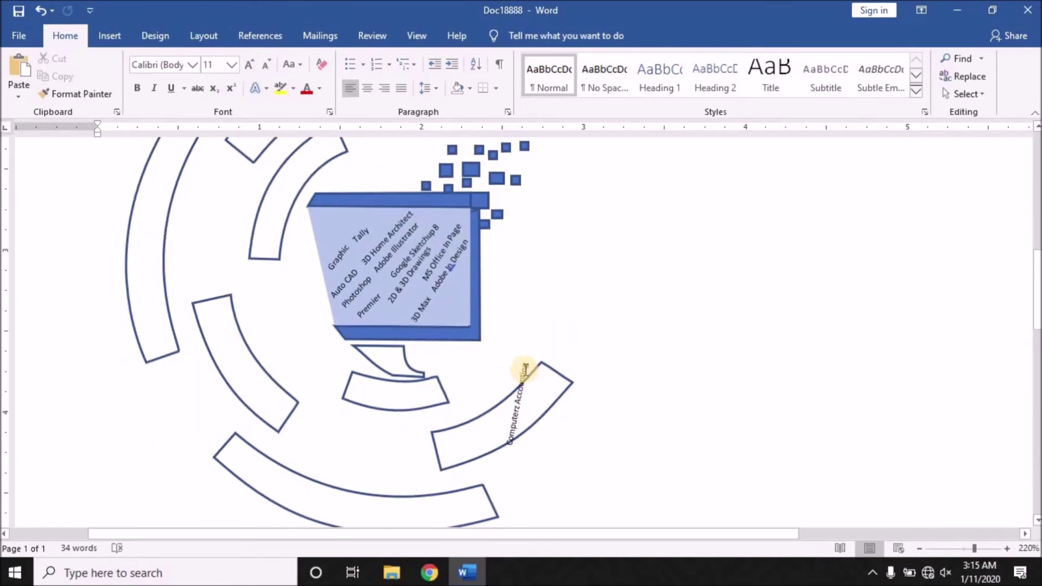
pyautogui.click(525, 369)
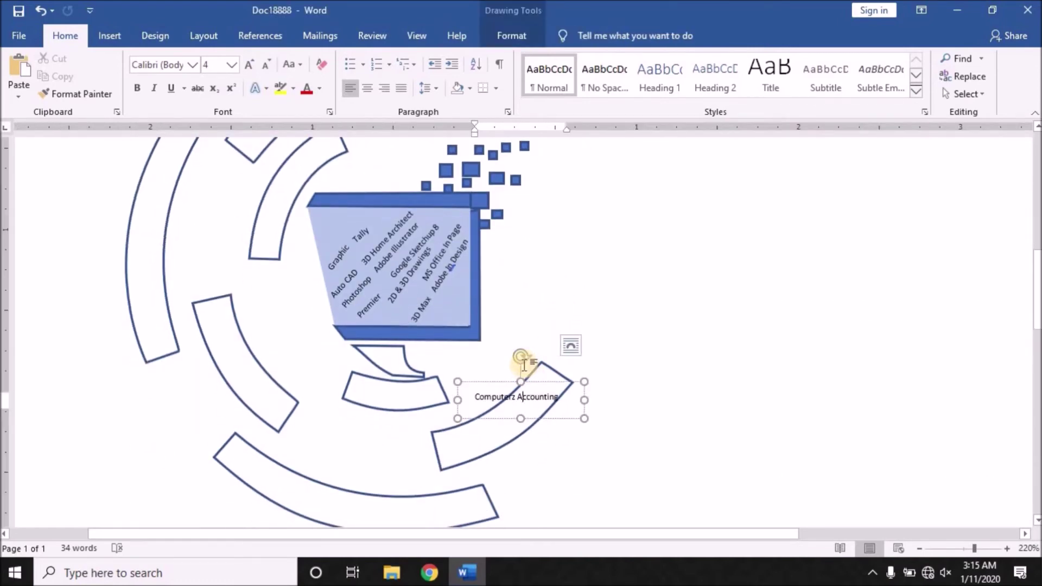
pyautogui.moveTo(525, 358)
pyautogui.mouseDown()
pyautogui.moveTo(552, 342)
pyautogui.moveTo(548, 352)
pyautogui.mouseUp()
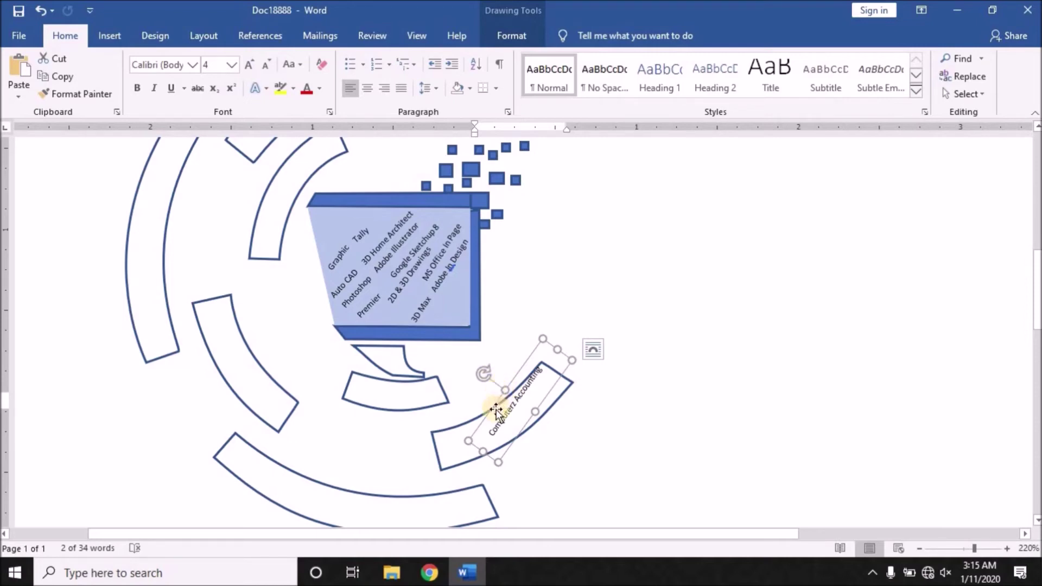
# Step: Move the label onto the monitor's top-left and turn it slightly clockwise to match the other names
pyautogui.moveTo(499, 415)
pyautogui.mouseDown()
pyautogui.moveTo(337, 233)
pyautogui.moveTo(344, 257)
pyautogui.mouseUp()
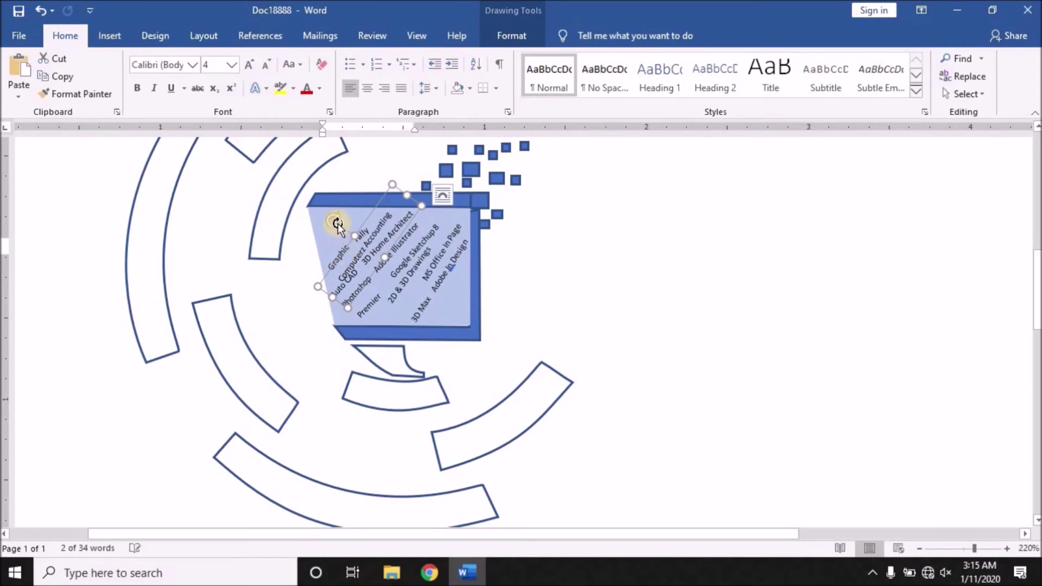
pyautogui.moveTo(336, 220); pyautogui.dragTo(339, 217)
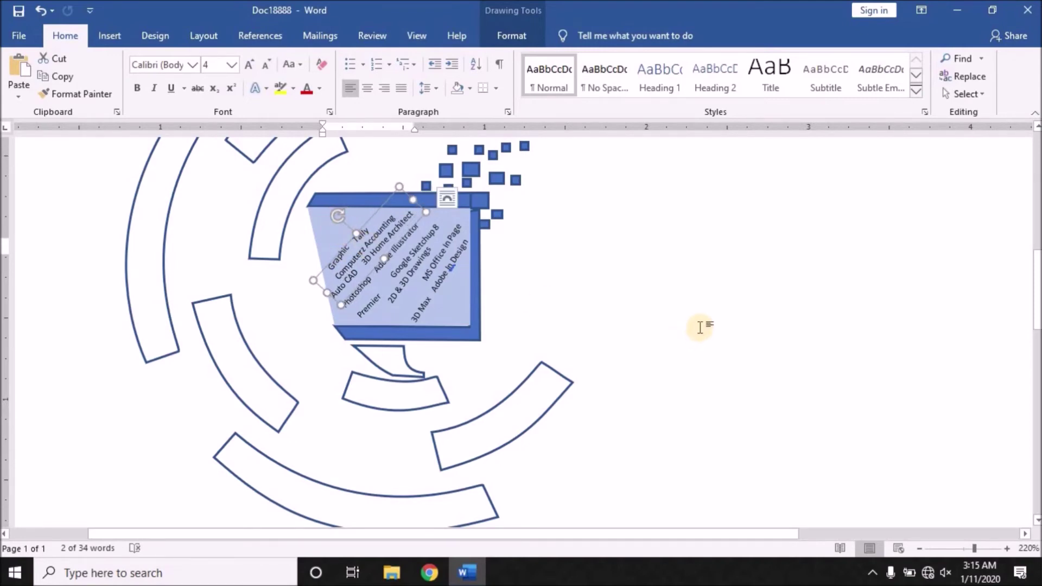
pyautogui.click(675, 323)
# Step: Set the WORK TO IT text box's Shape Fill to No Fill
pyautogui.scroll(-3, 551, 309)
pyautogui.scroll(-1, 551, 309)
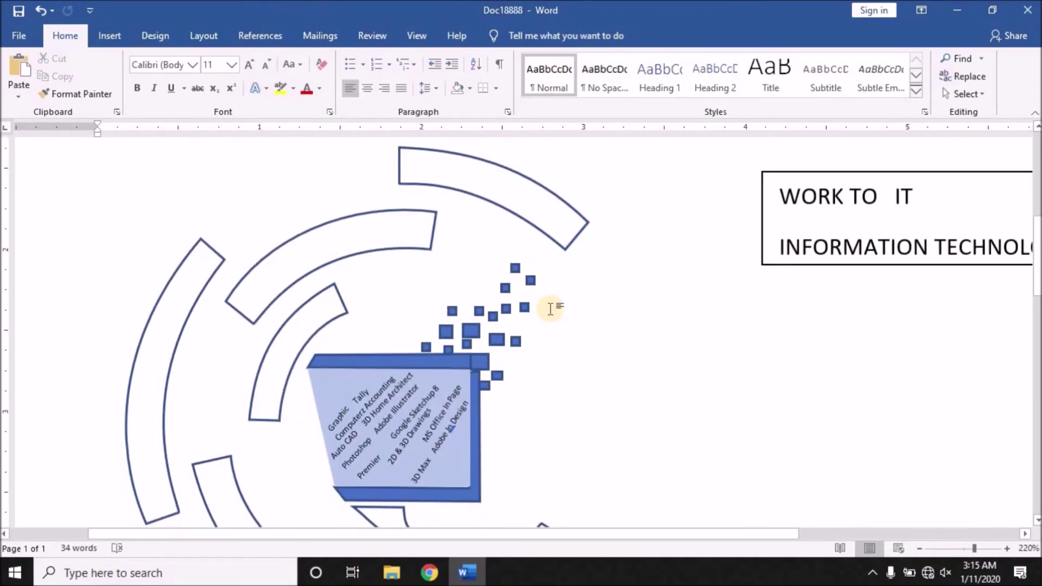
pyautogui.scroll(-2, 551, 309)
pyautogui.scroll(-3, 565, 296)
pyautogui.scroll(4, 560, 297)
pyautogui.scroll(-4, 563, 297)
pyautogui.scroll(-2, 563, 298)
pyautogui.scroll(4, 869, 313)
pyautogui.scroll(4, 868, 314)
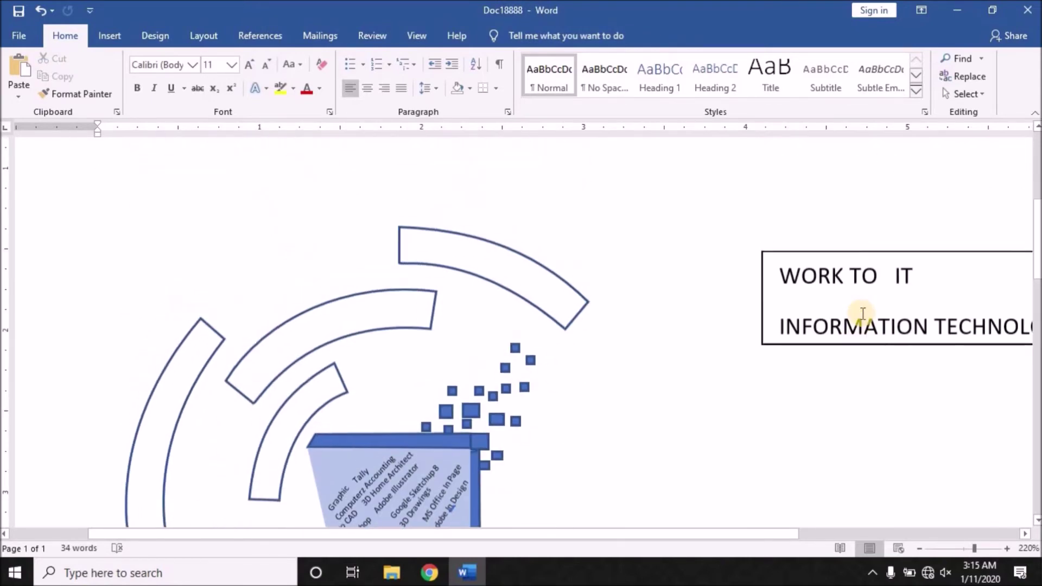
pyautogui.click(842, 330)
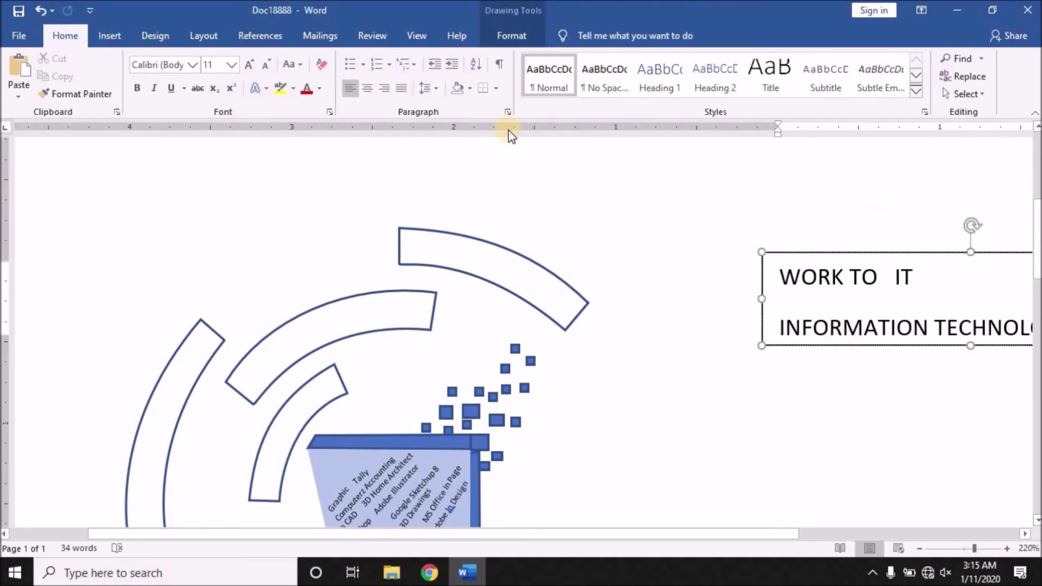
pyautogui.click(488, 34)
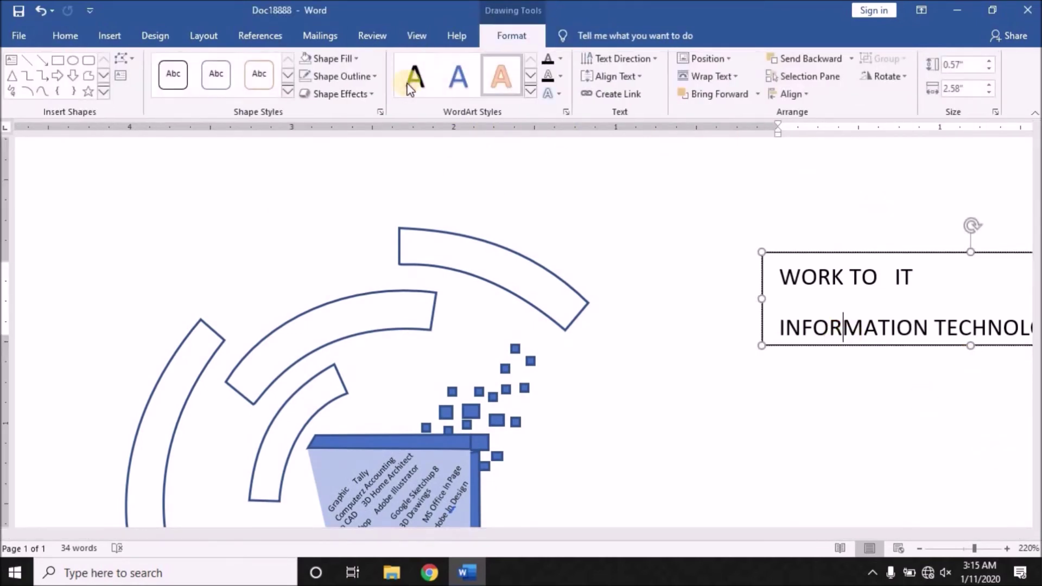
pyautogui.click(360, 60)
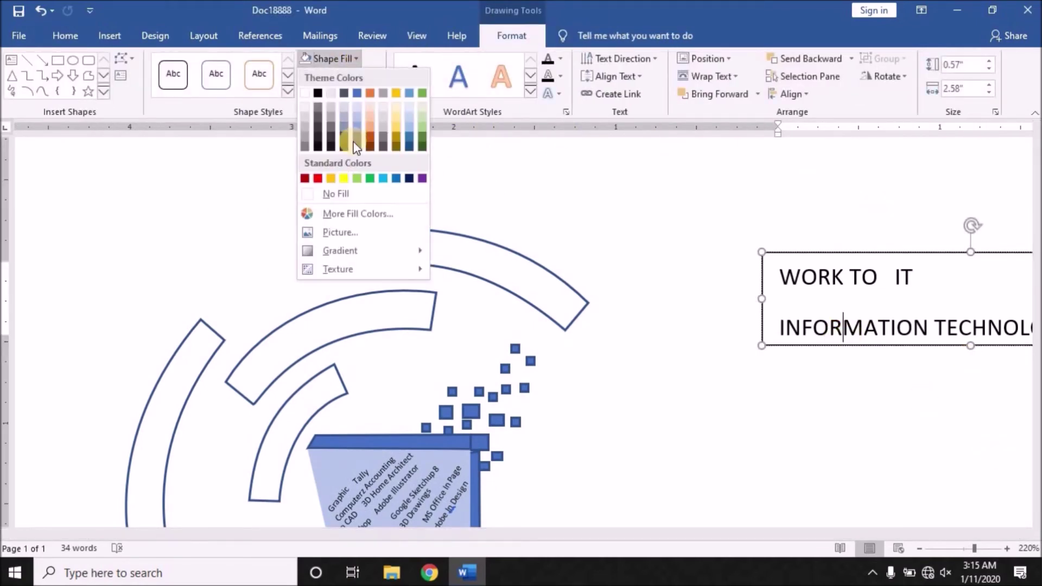
pyautogui.click(329, 195)
# Step: Set the text box's Shape Outline to No Outline and reveal the full INFORMATION TECHNOLOGY line
pyautogui.click(365, 76)
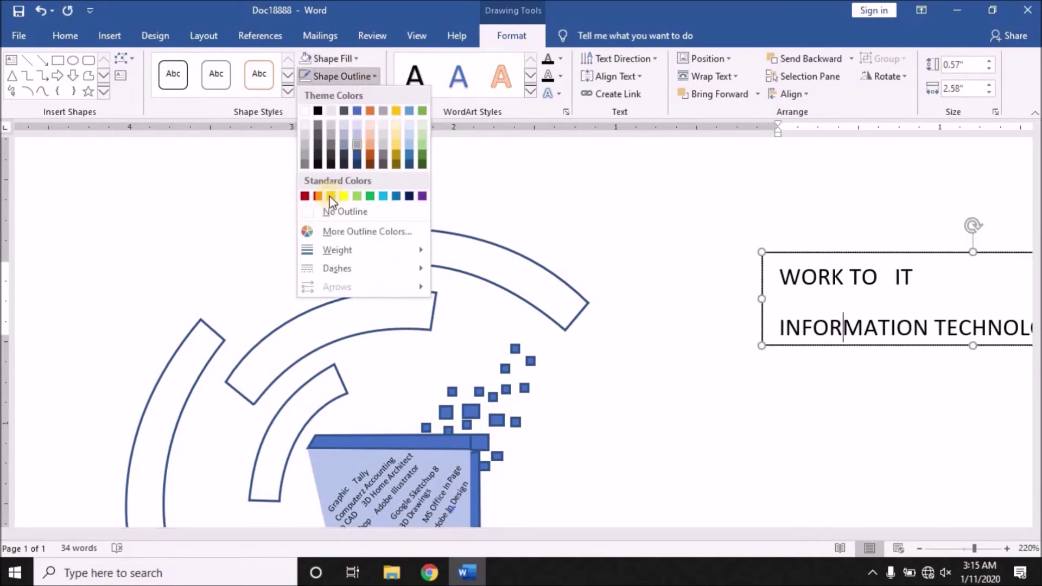
pyautogui.click(332, 211)
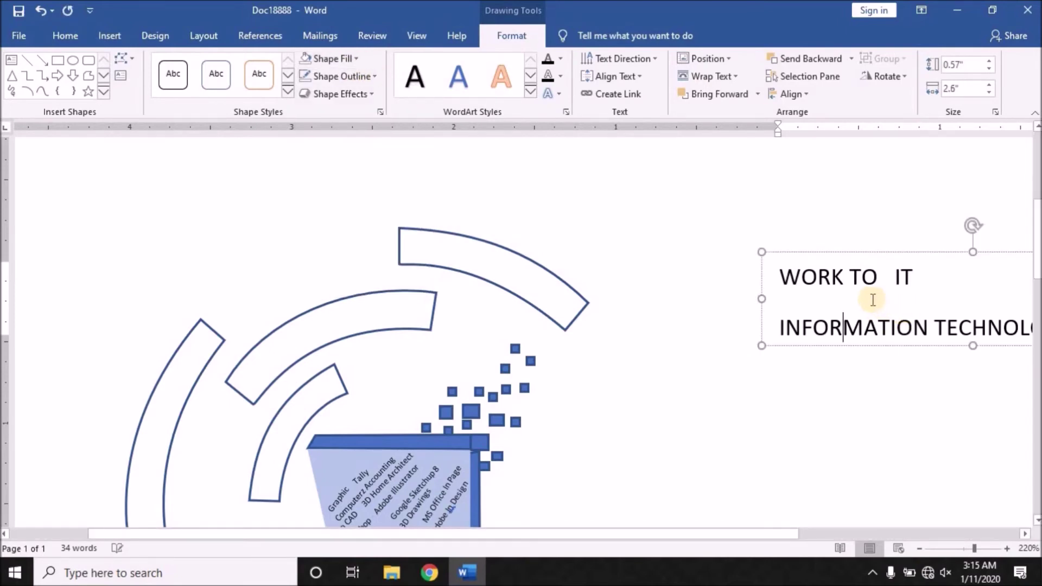
pyautogui.scroll(-3, 749, 293)
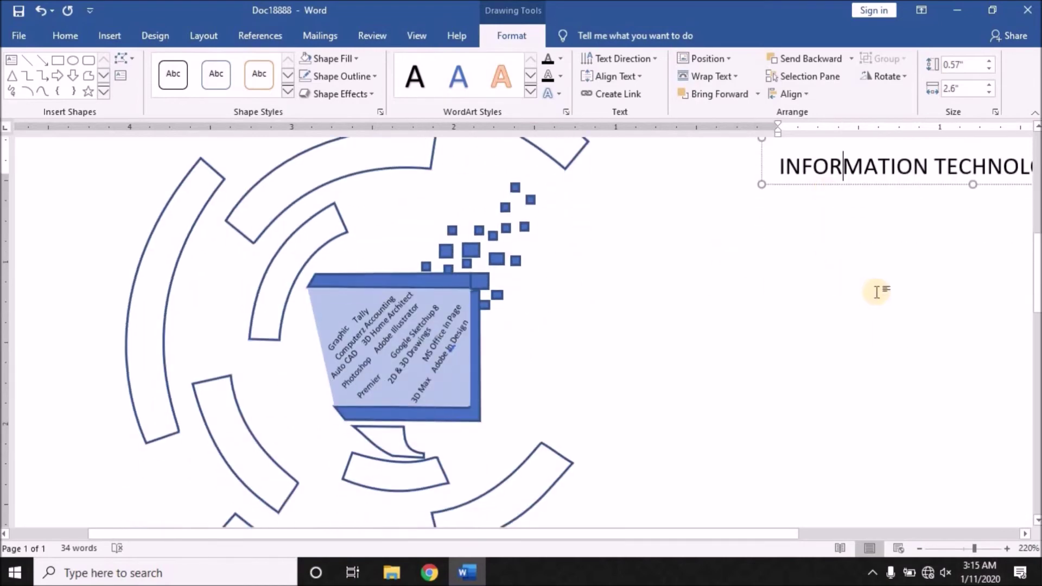
pyautogui.click(1025, 534)
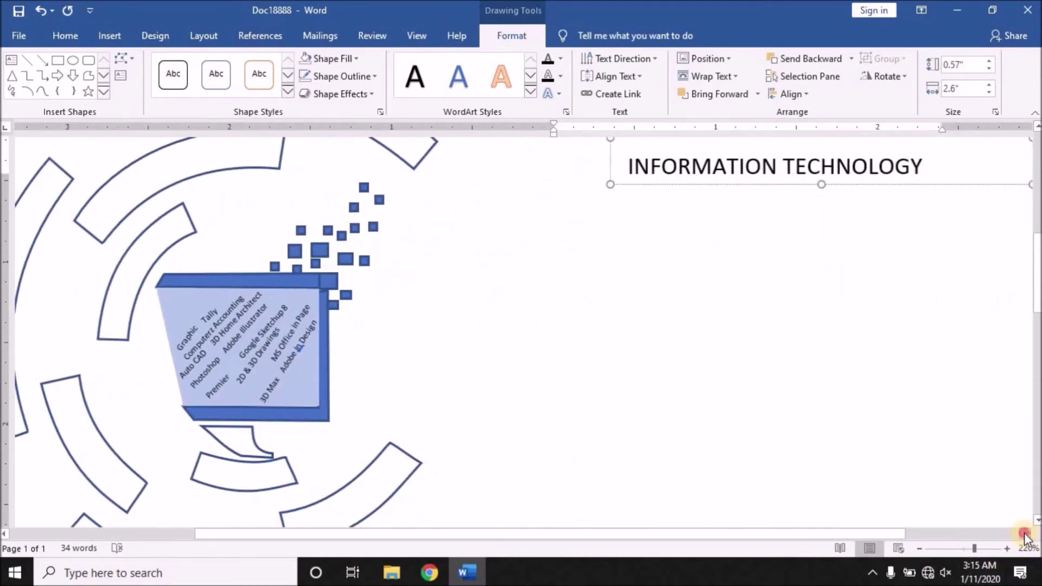
pyautogui.click(1025, 534)
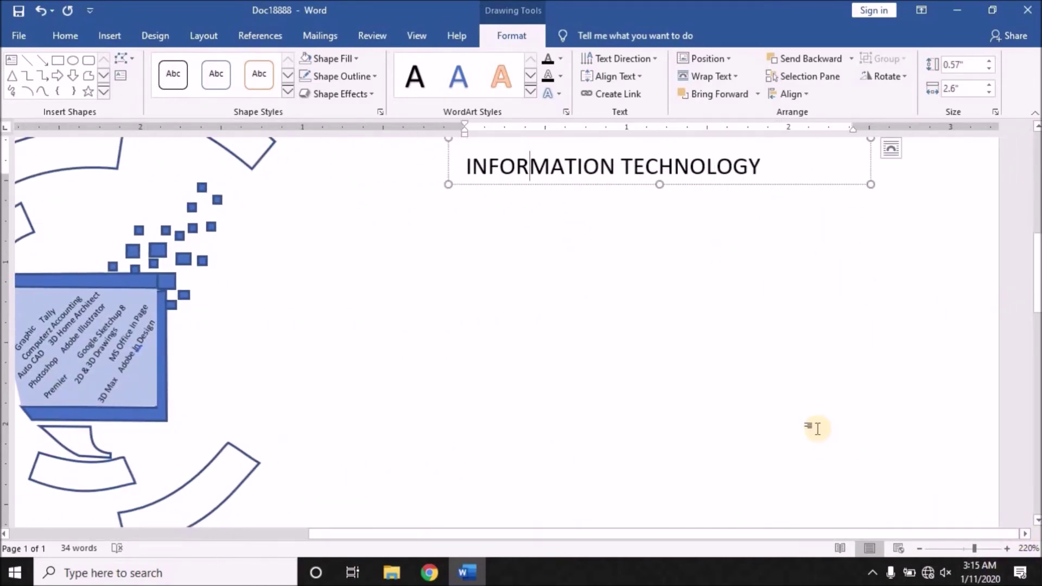
pyautogui.keyDown('ctrl'); pyautogui.scroll(-1, 817, 429); pyautogui.keyUp('ctrl')
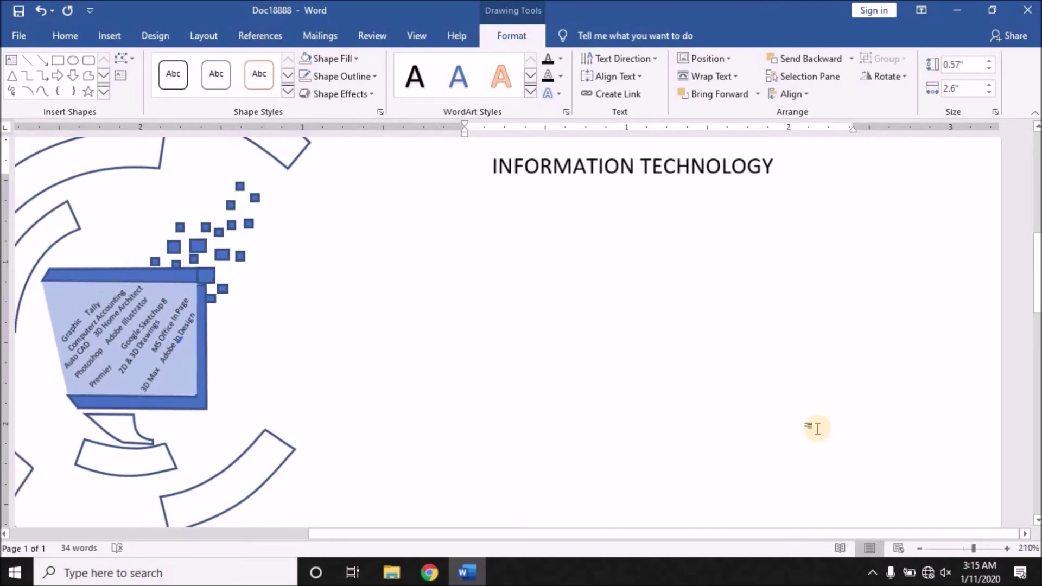
pyautogui.keyDown('ctrl'); pyautogui.scroll(-2, 817, 429); pyautogui.keyUp('ctrl')
pyautogui.scroll(2, 689, 318)
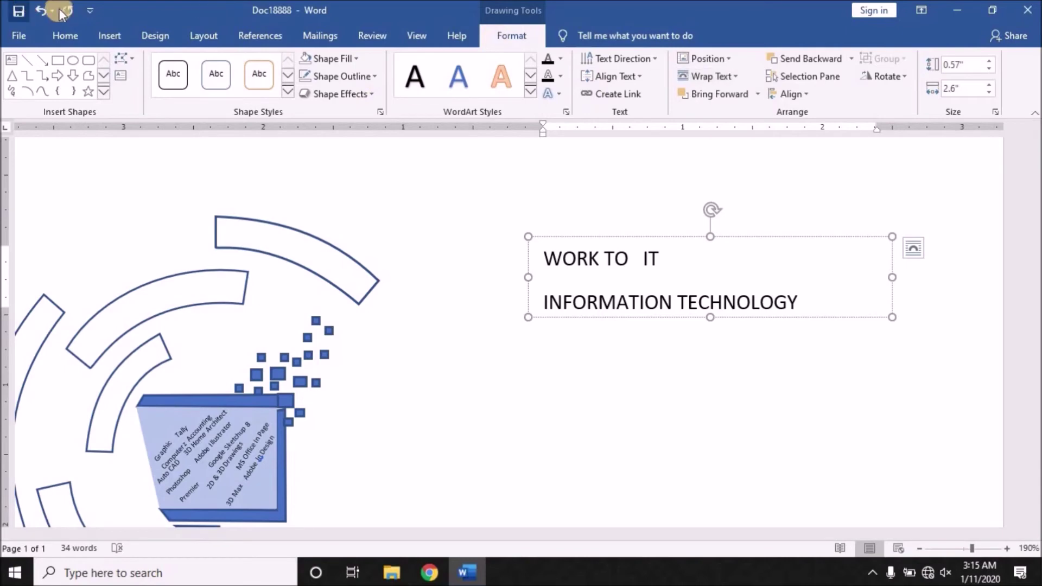
# Step: Centre the WORK TO IT and INFORMATION TECHNOLOGY lines and move the box beside the monitor graphic
pyautogui.click(79, 39)
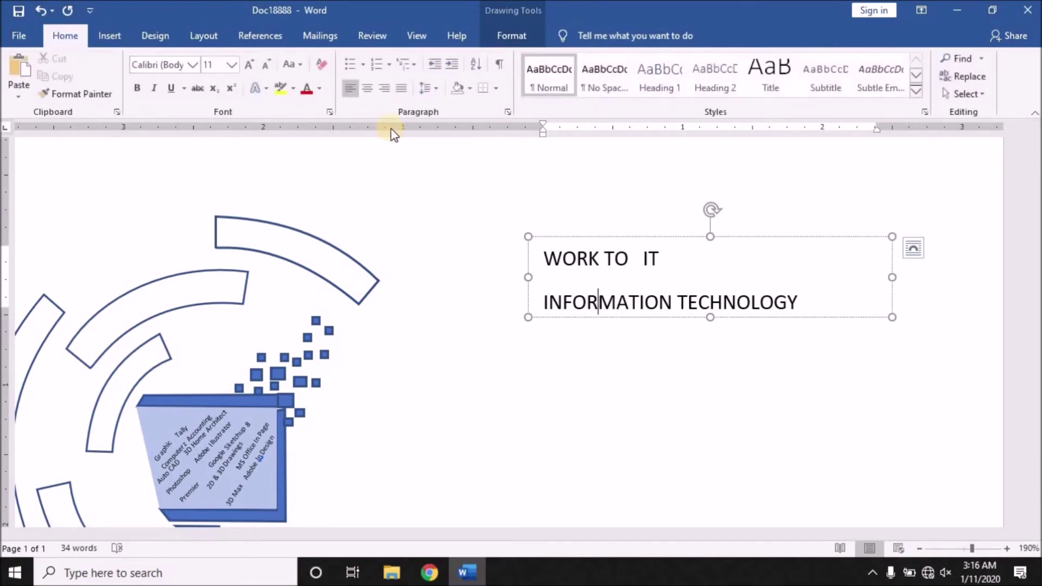
pyautogui.click(363, 89)
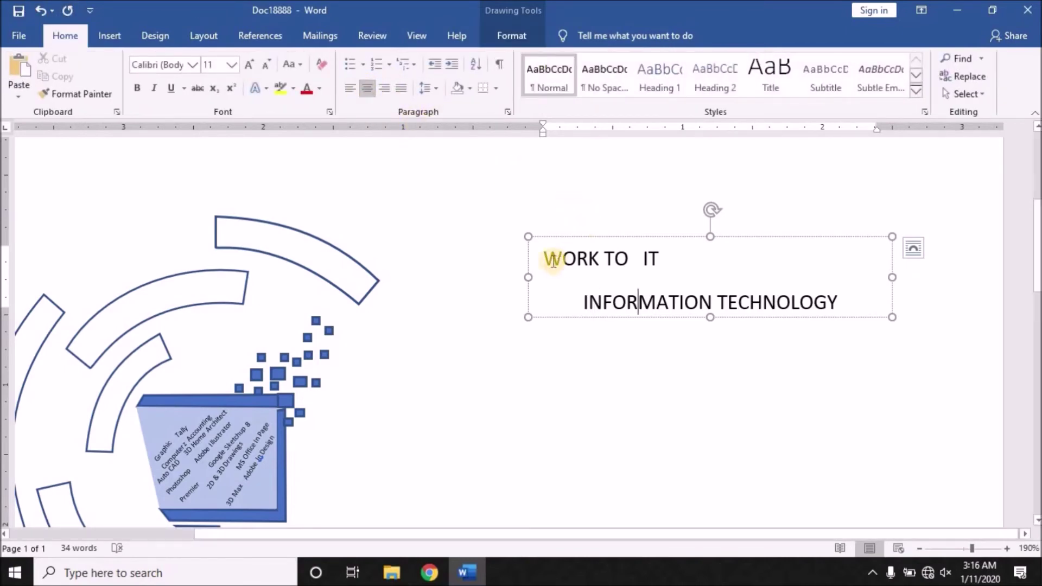
pyautogui.moveTo(544, 257); pyautogui.dragTo(671, 259)
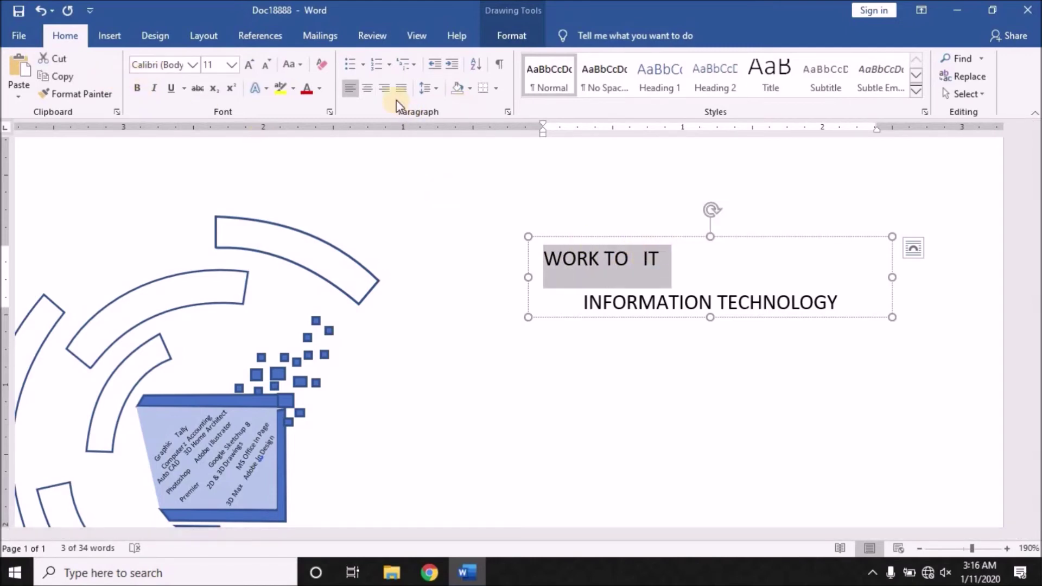
pyautogui.click(367, 89)
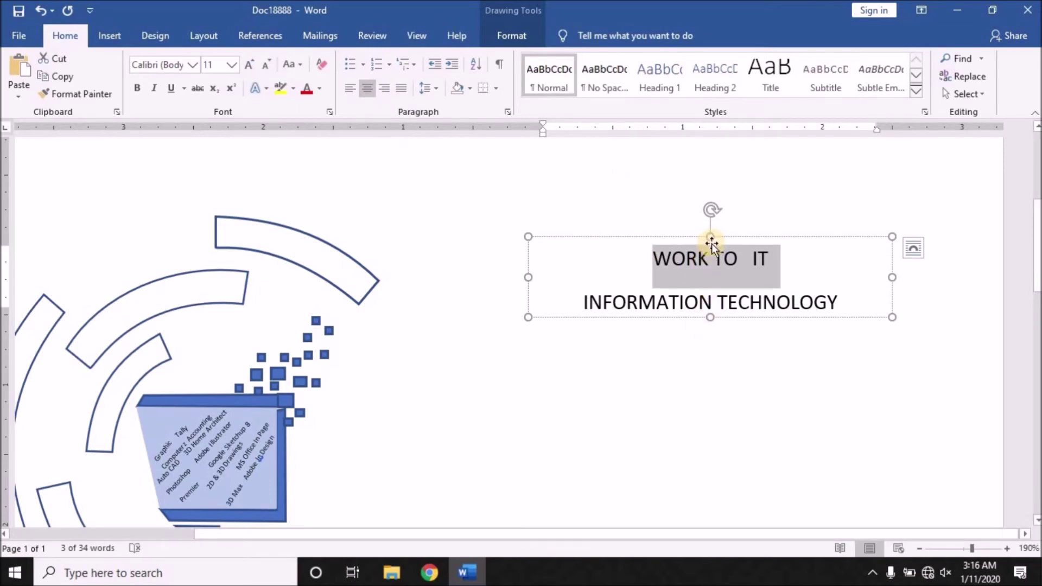
pyautogui.moveTo(711, 243); pyautogui.dragTo(512, 424)
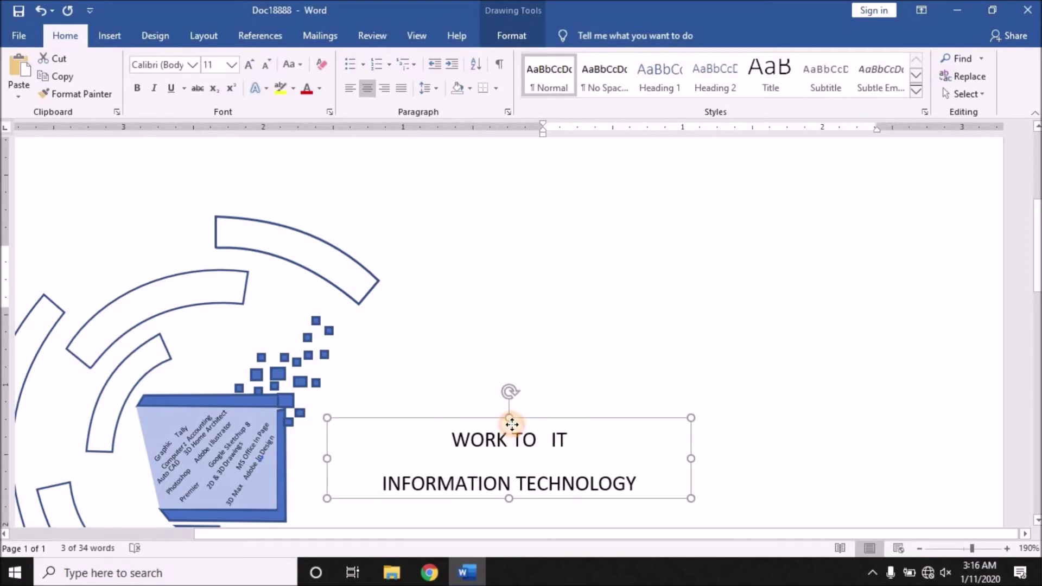
pyautogui.scroll(-2, 576, 325)
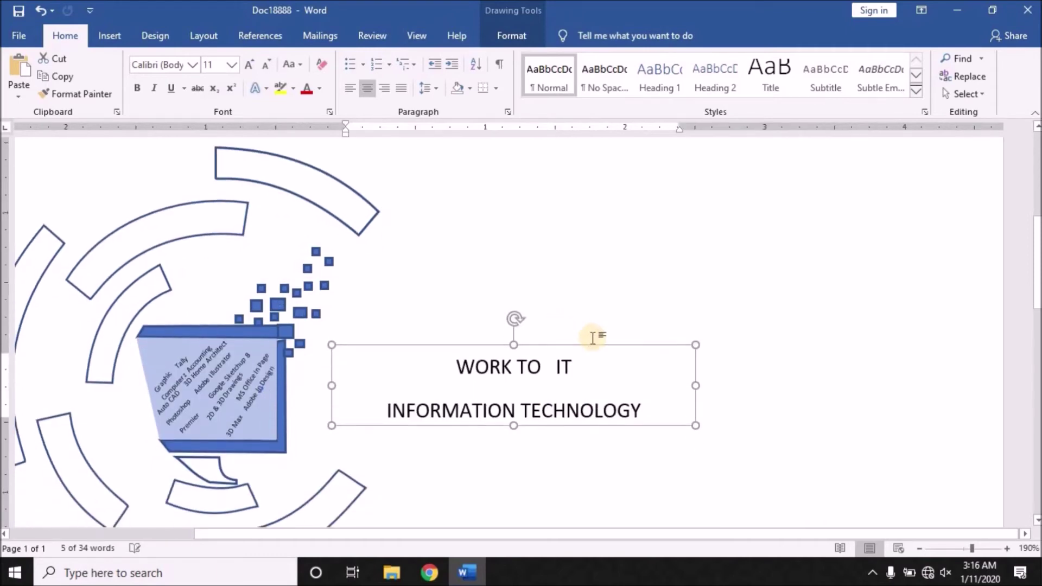
# Step: Shrink the word TO to 7 pt with Decrease Font Size
pyautogui.click(545, 368)
pyautogui.moveTo(535, 372); pyautogui.dragTo(515, 371)
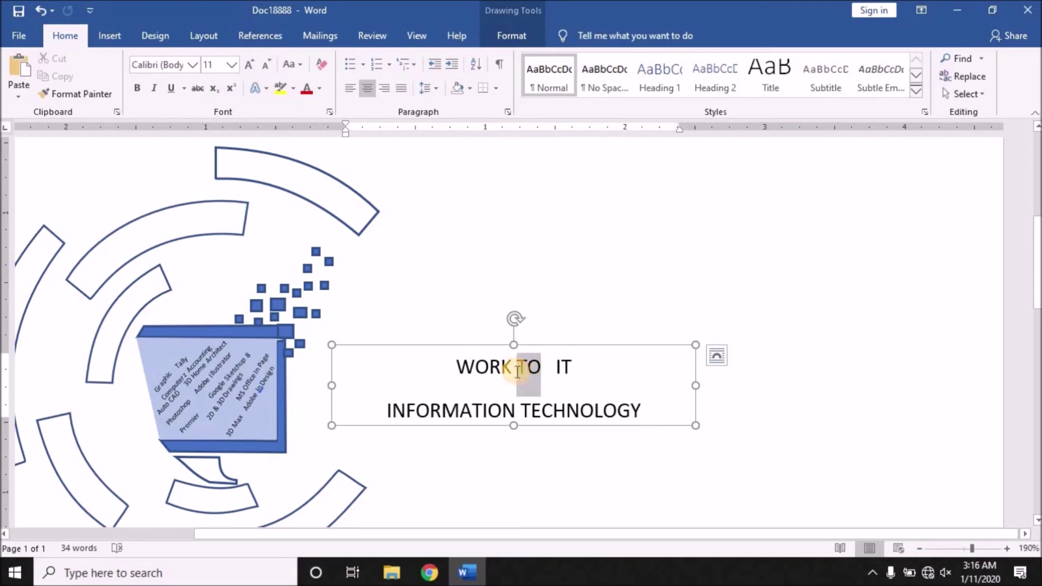
pyautogui.click(266, 65)
pyautogui.click(265, 65)
pyautogui.click(265, 65)
pyautogui.click(265, 65)
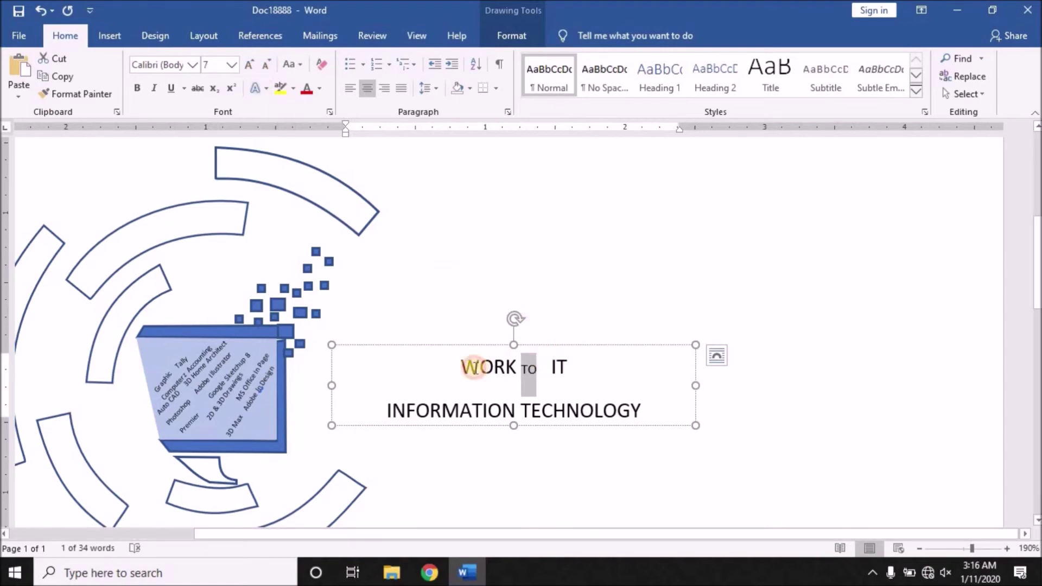
# Step: Make the WORK to IT heading bold and several sizes larger
pyautogui.moveTo(568, 366); pyautogui.dragTo(428, 354)
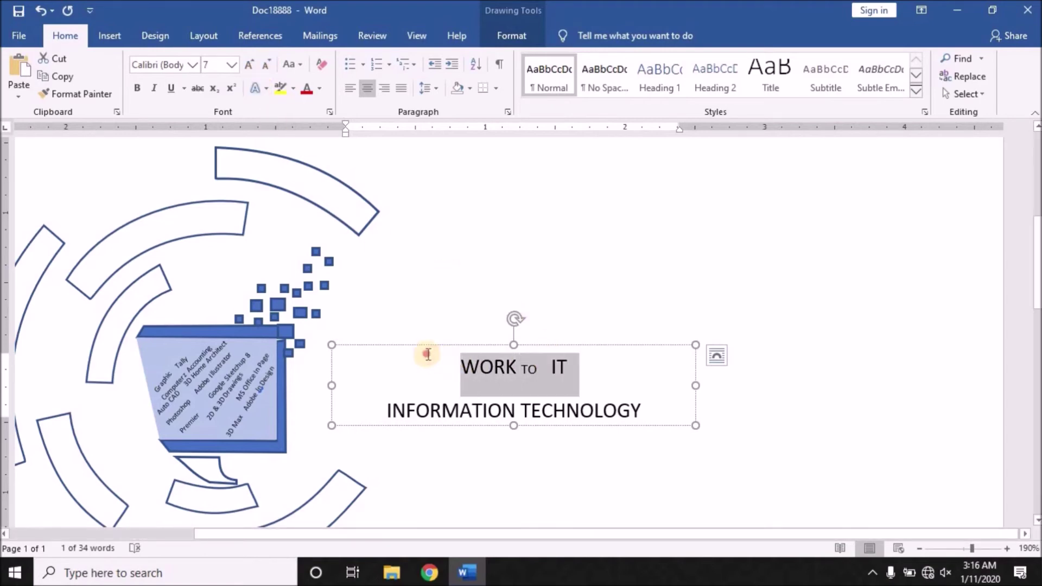
pyautogui.click(143, 89)
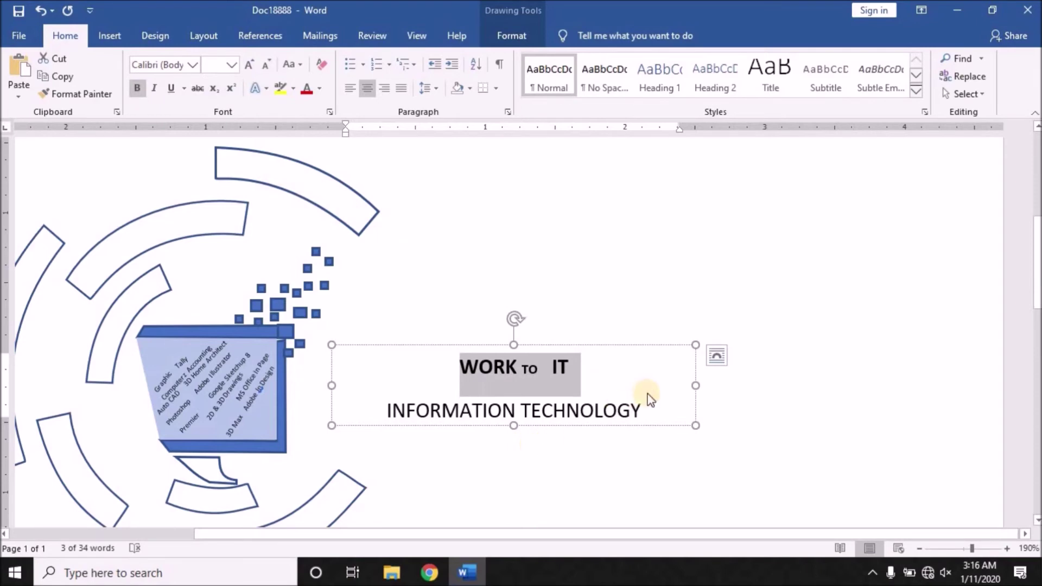
pyautogui.click(255, 64)
pyautogui.click(255, 64)
pyautogui.click(255, 64)
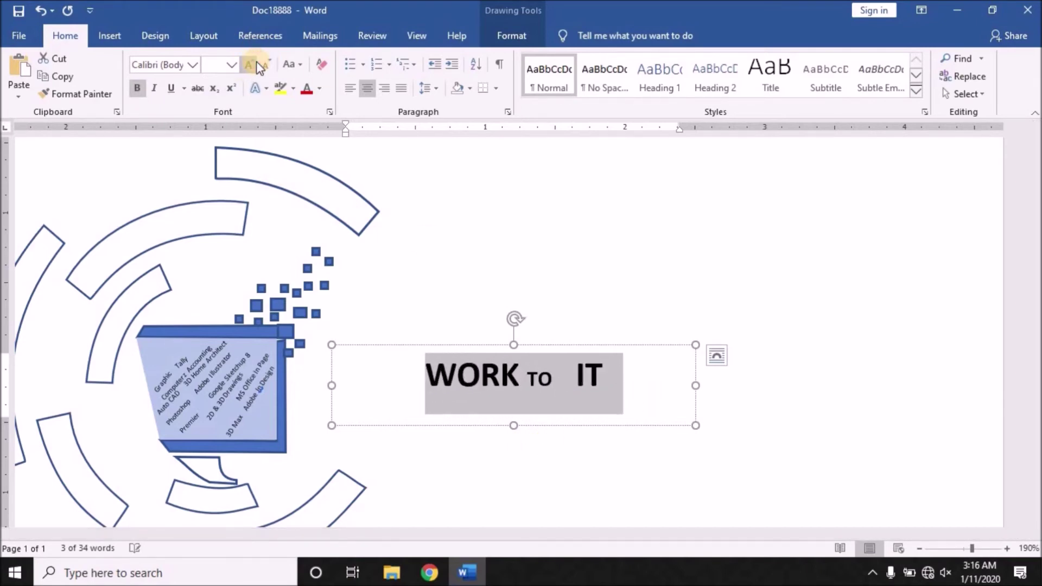
pyautogui.click(259, 66)
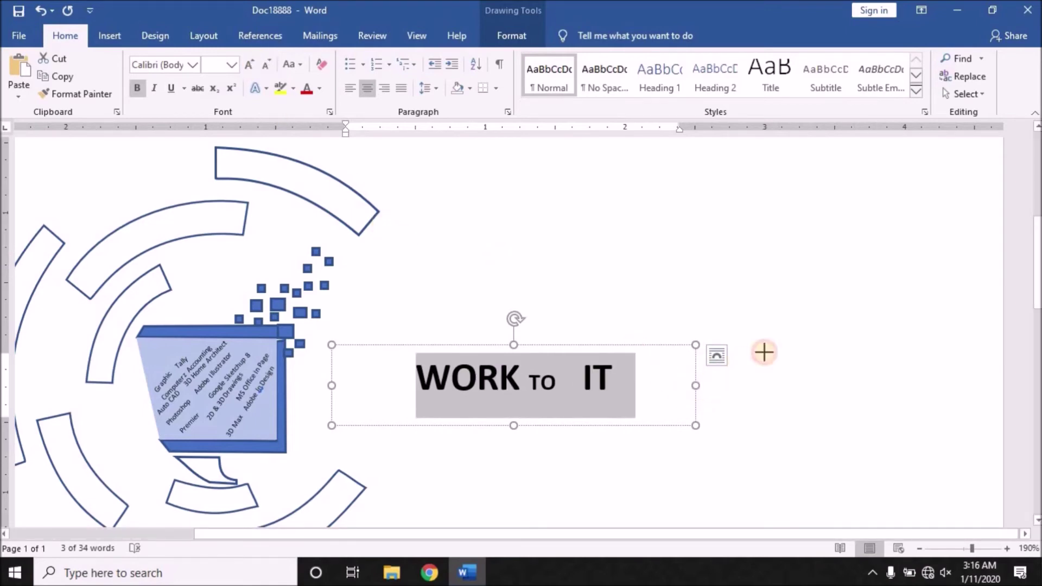
# Step: Enlarge the text box to show both lines and grow INFORMATION TECHNOLOGY to 16 pt
pyautogui.moveTo(699, 385); pyautogui.dragTo(796, 358)
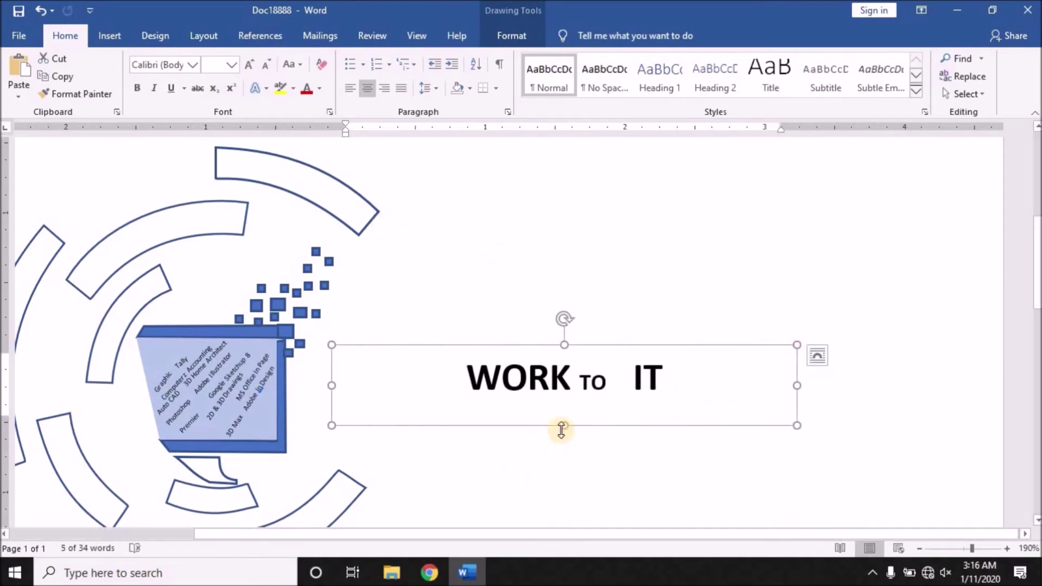
pyautogui.moveTo(562, 429); pyautogui.dragTo(553, 462)
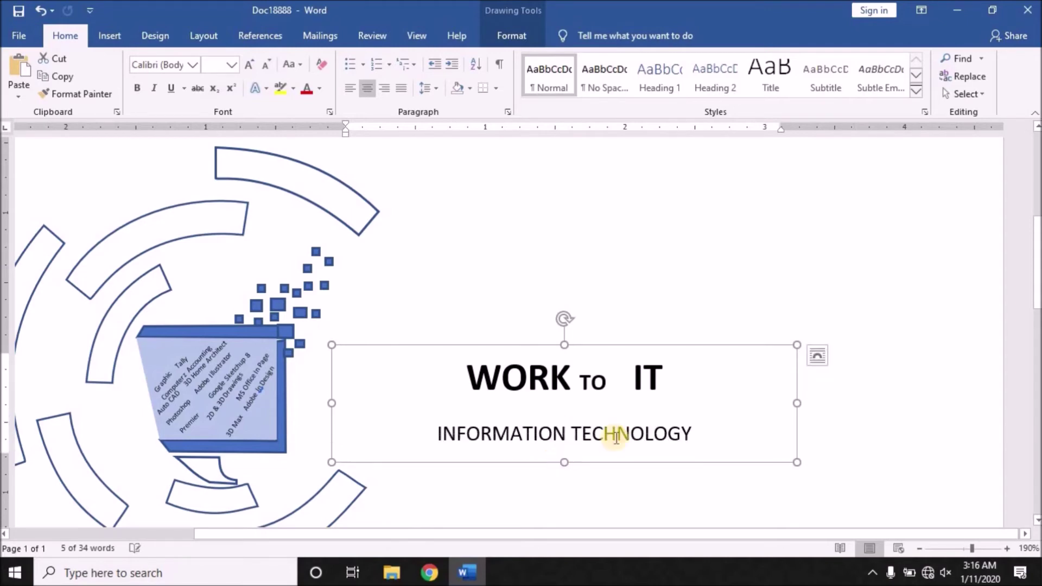
pyautogui.click(681, 421)
pyautogui.moveTo(691, 433); pyautogui.dragTo(433, 434)
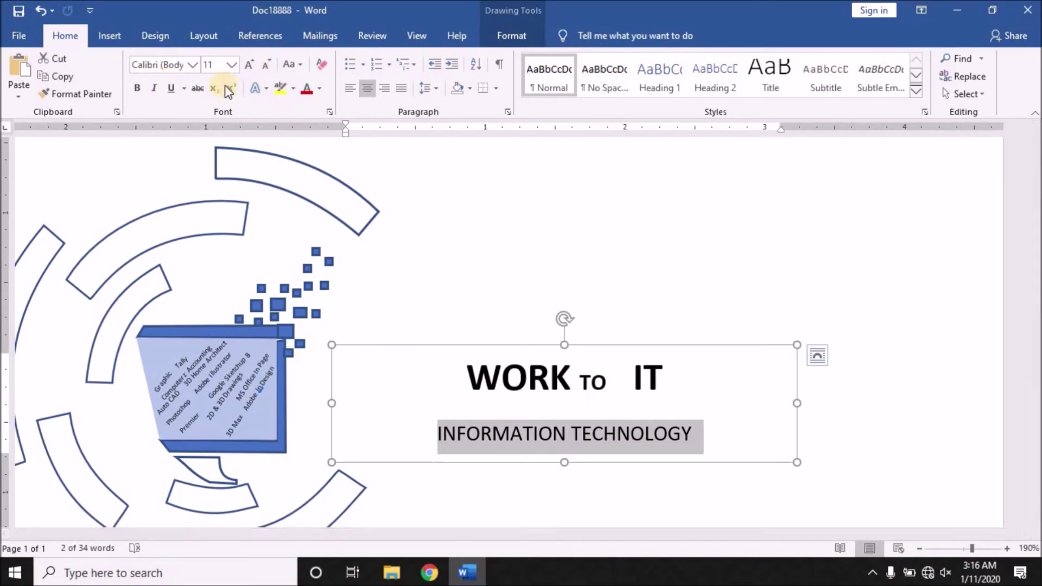
pyautogui.click(252, 70)
pyautogui.click(252, 70)
pyautogui.click(252, 70)
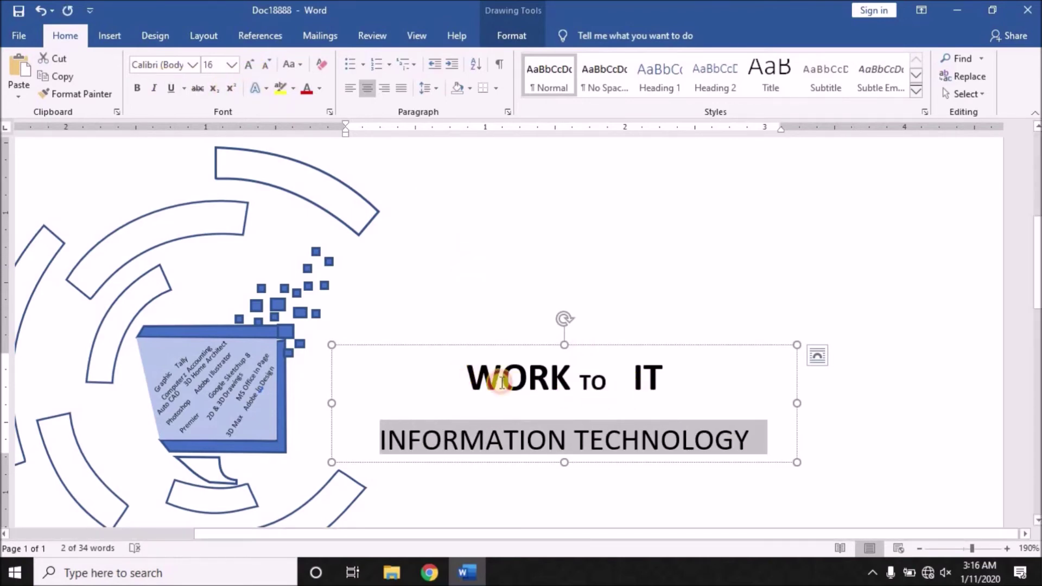
# Step: Left-align both the WORK to IT and INFORMATION TECHNOLOGY lines
pyautogui.click(474, 374)
pyautogui.hotkey('ctrl', 'l')
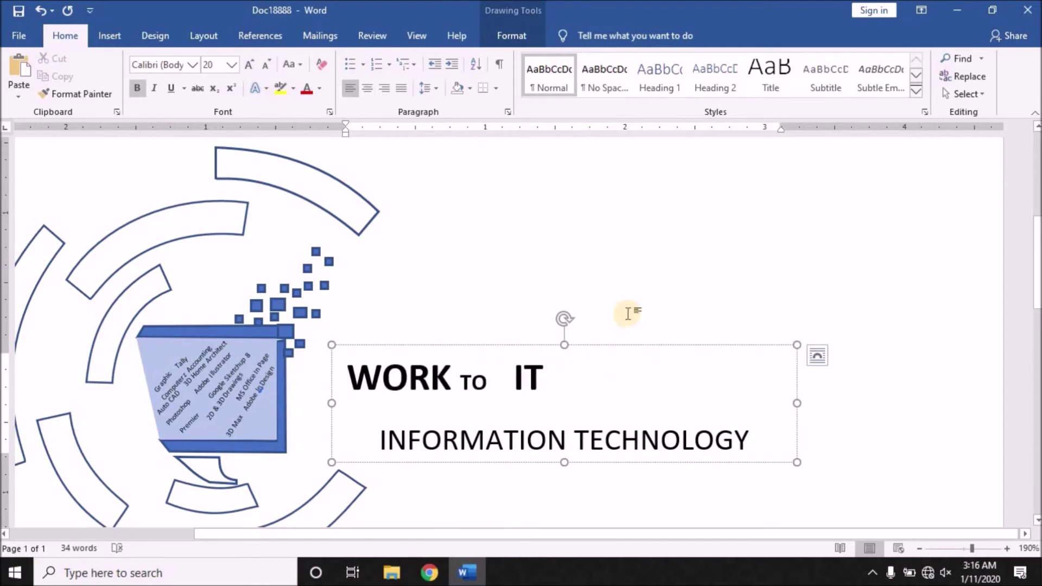
pyautogui.click(384, 437)
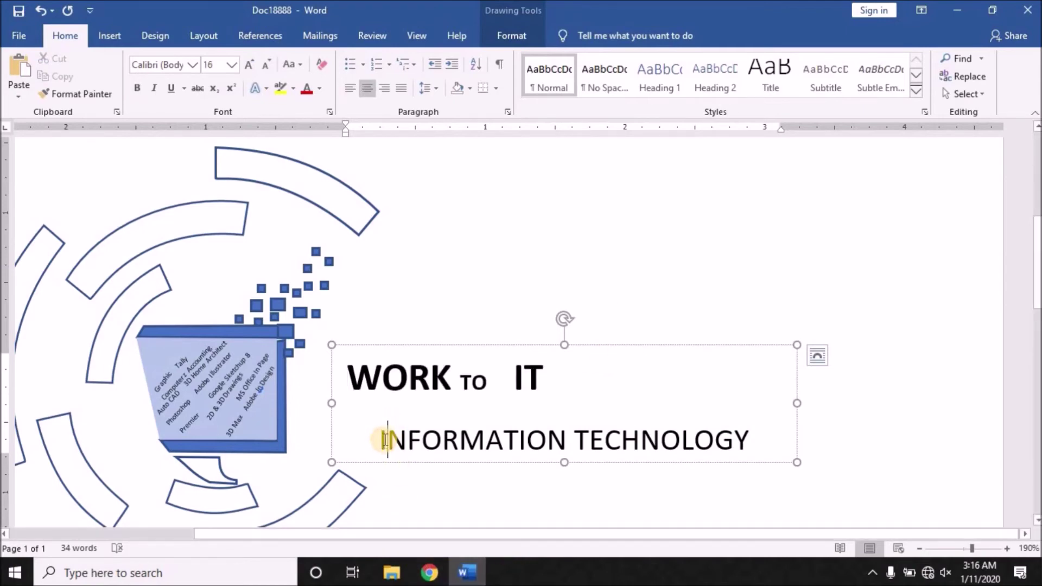
pyautogui.hotkey('ctrl', 'l')
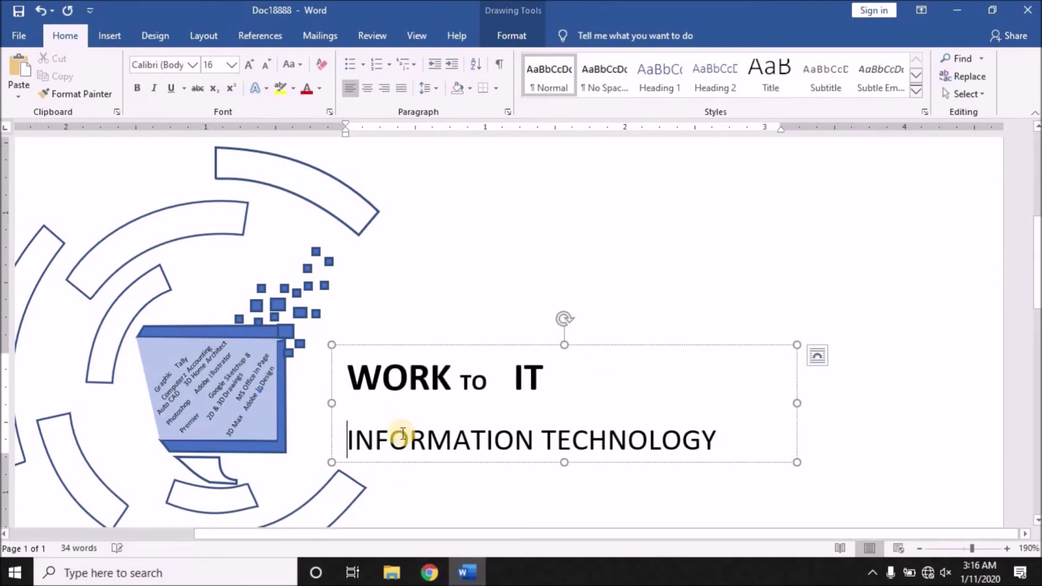
# Step: Remove the space after paragraph for both title lines
pyautogui.click(363, 418)
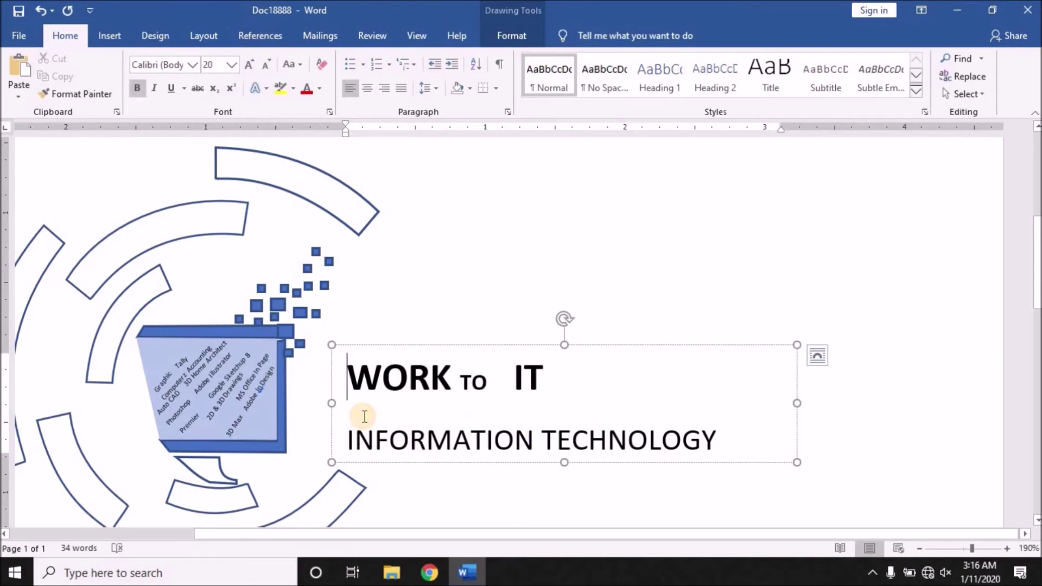
pyautogui.moveTo(353, 383); pyautogui.dragTo(756, 472)
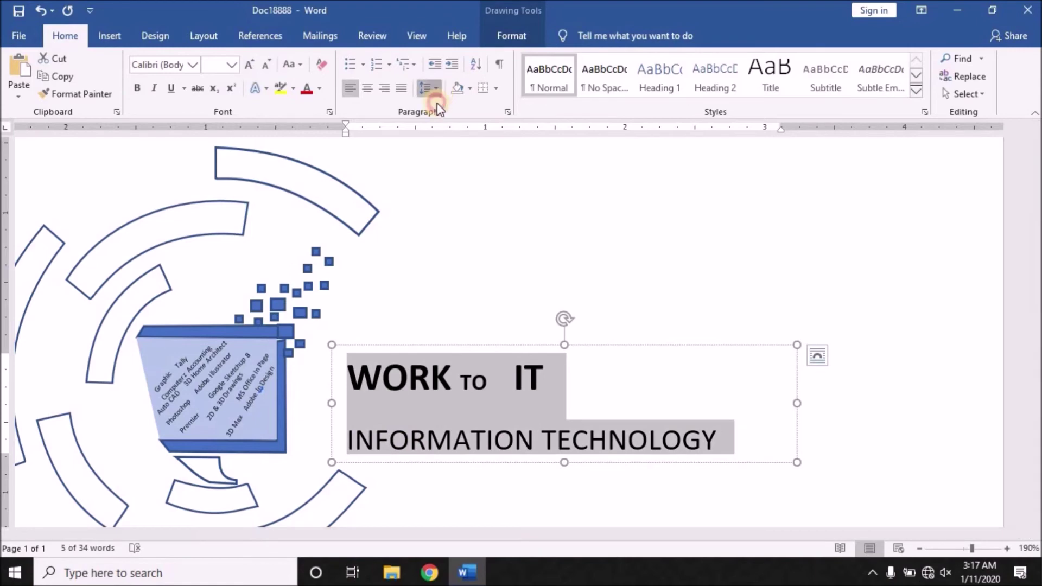
pyautogui.click(432, 89)
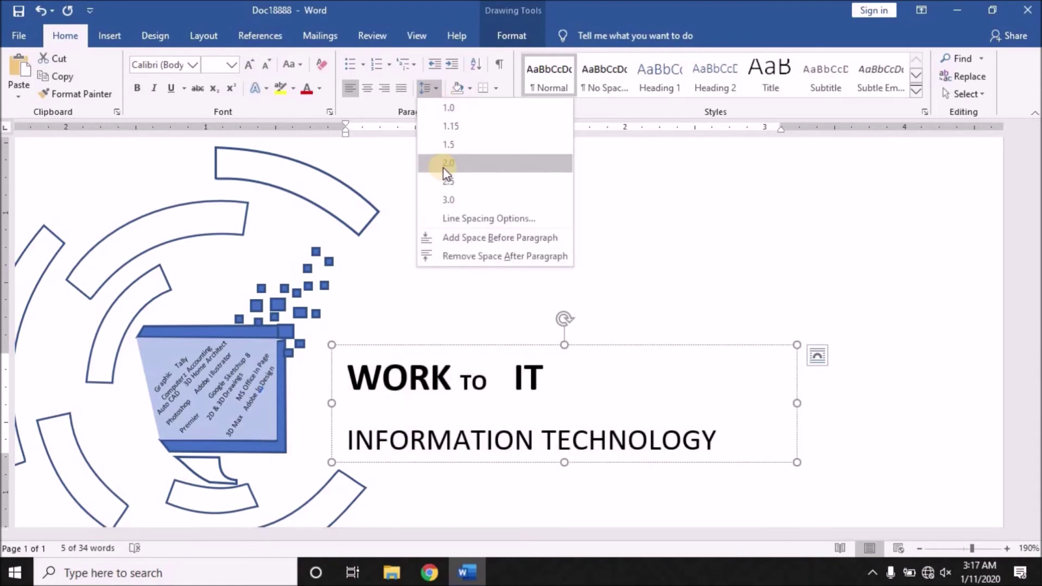
pyautogui.click(467, 257)
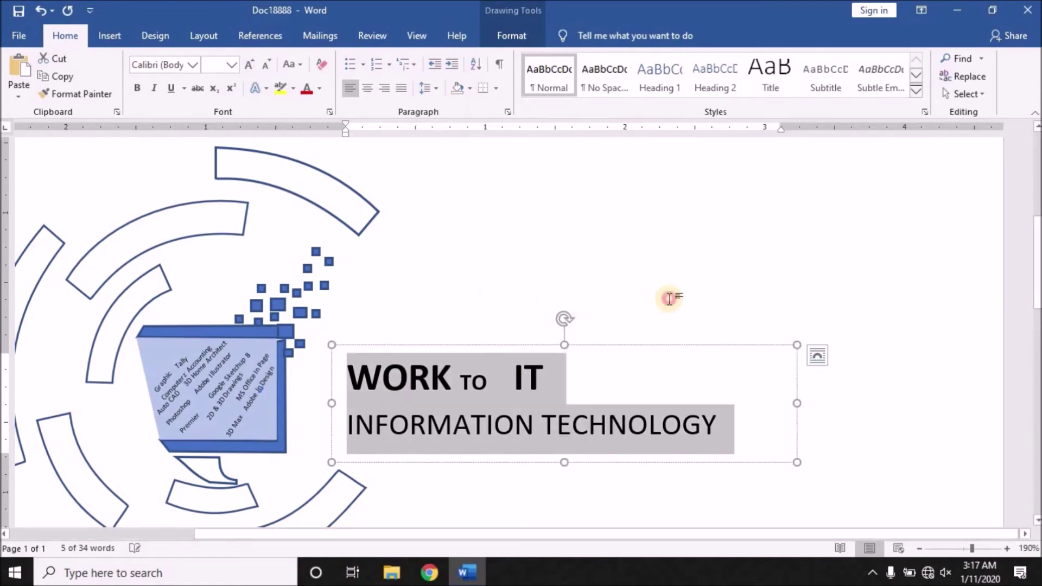
pyautogui.click(641, 294)
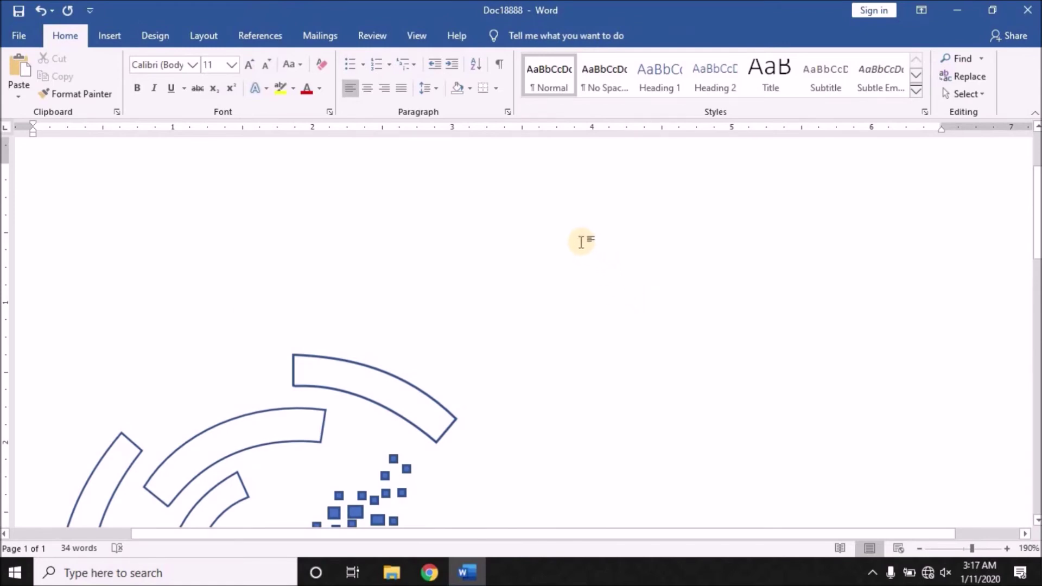
# Step: Delete the extra space between TO and IT in the heading
pyautogui.scroll(-2, 582, 241)
pyautogui.scroll(-3, 565, 239)
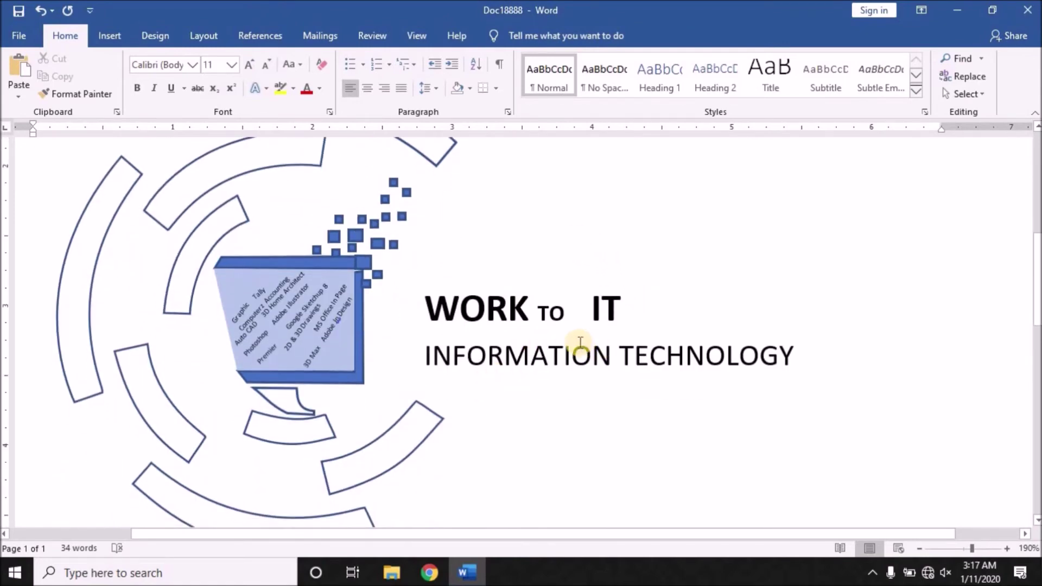
pyautogui.click(596, 325)
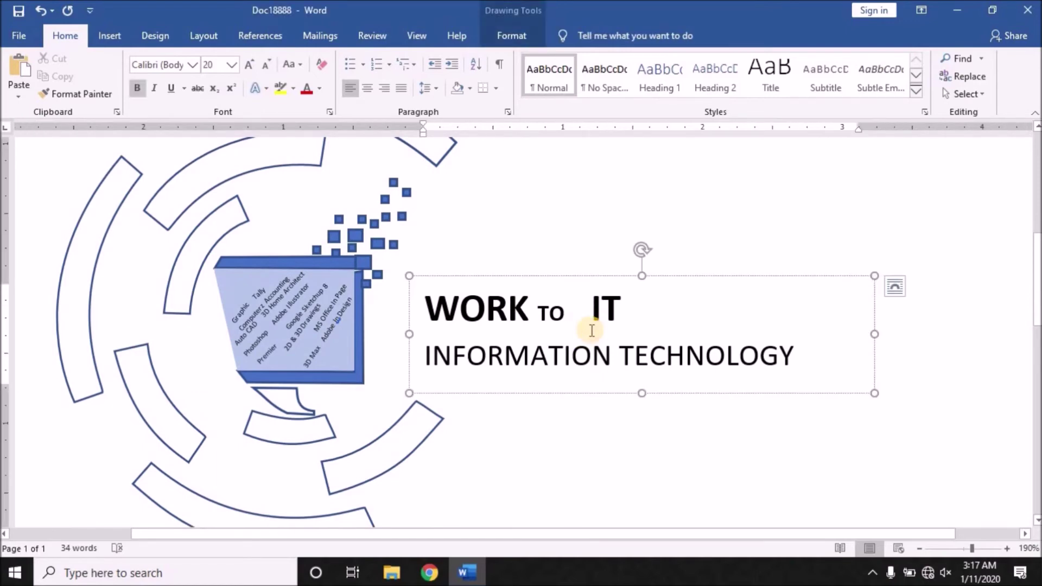
pyautogui.press('BackSpace')
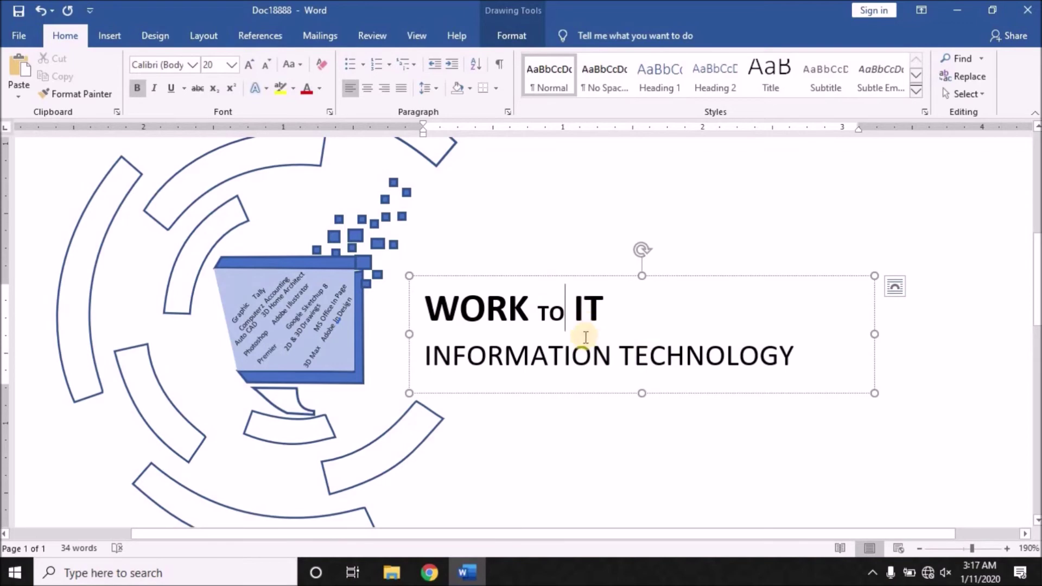
pyautogui.scroll(-1, 516, 362)
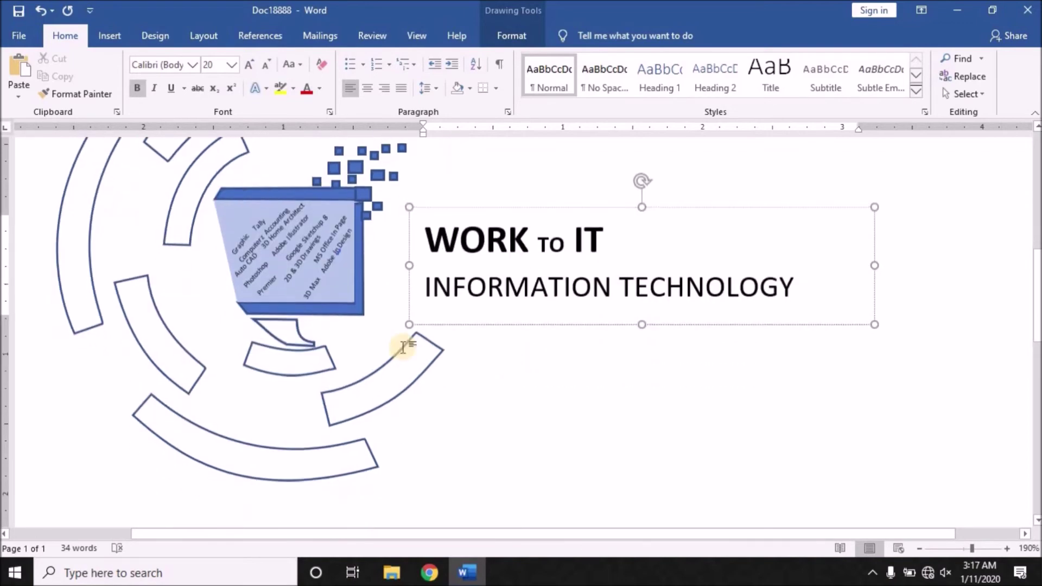
# Step: Fill the outlined arc below the monitor's right side with dark navy blue, skipping the gradient option
pyautogui.click(412, 390)
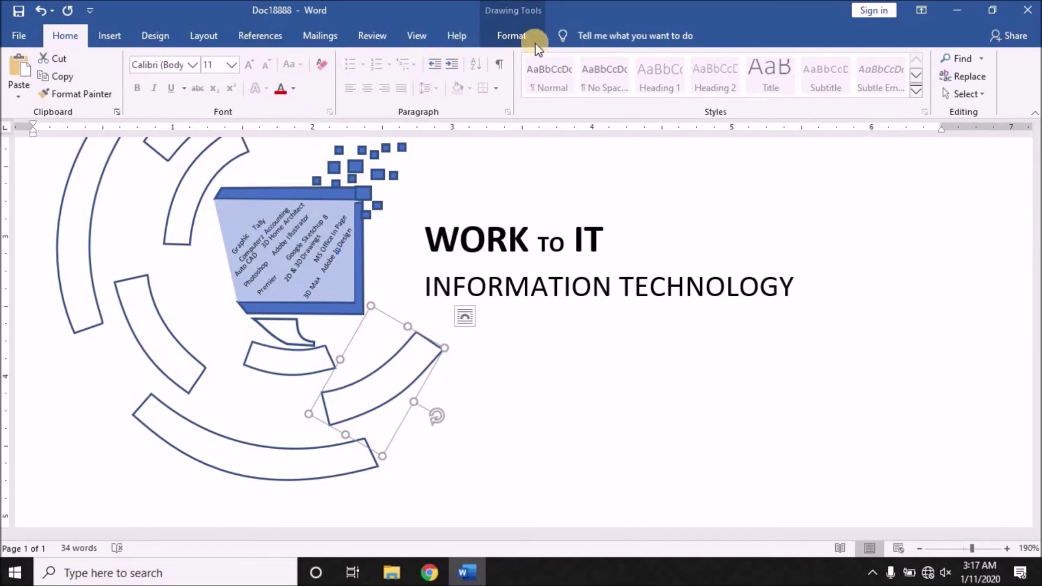
pyautogui.click(513, 36)
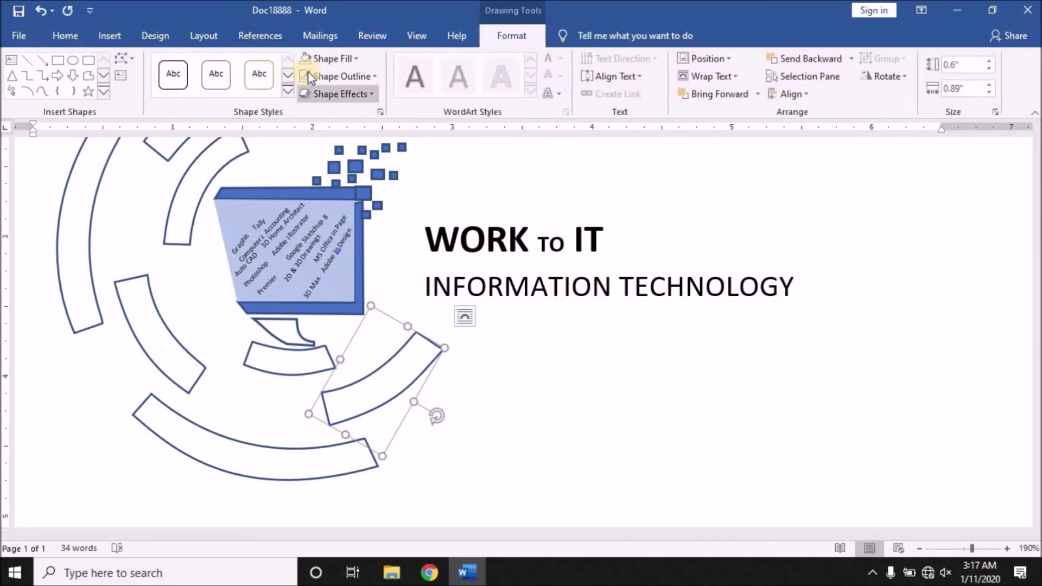
pyautogui.click(356, 60)
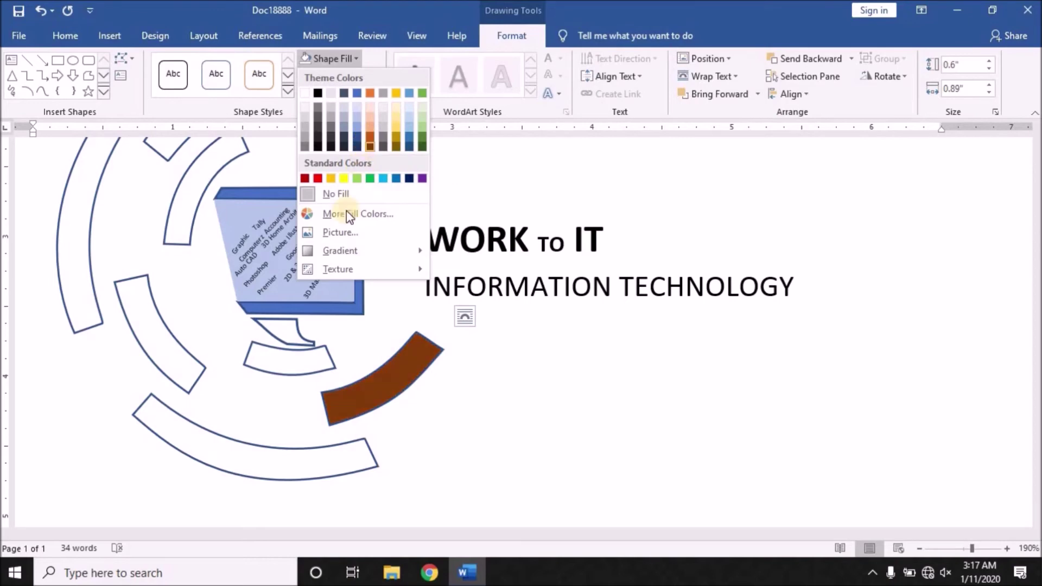
pyautogui.moveTo(358, 250)
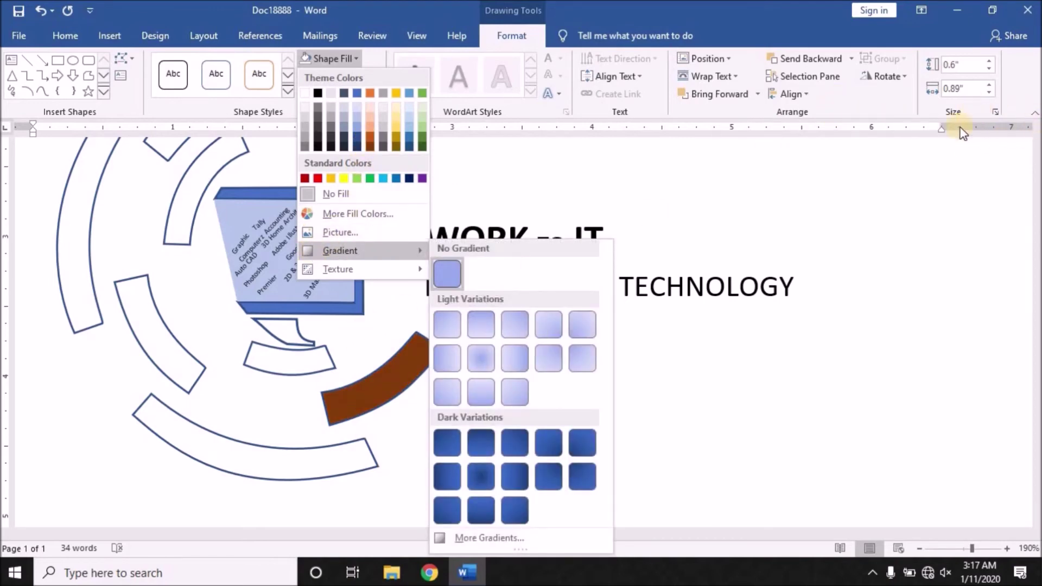
pyautogui.click(383, 352)
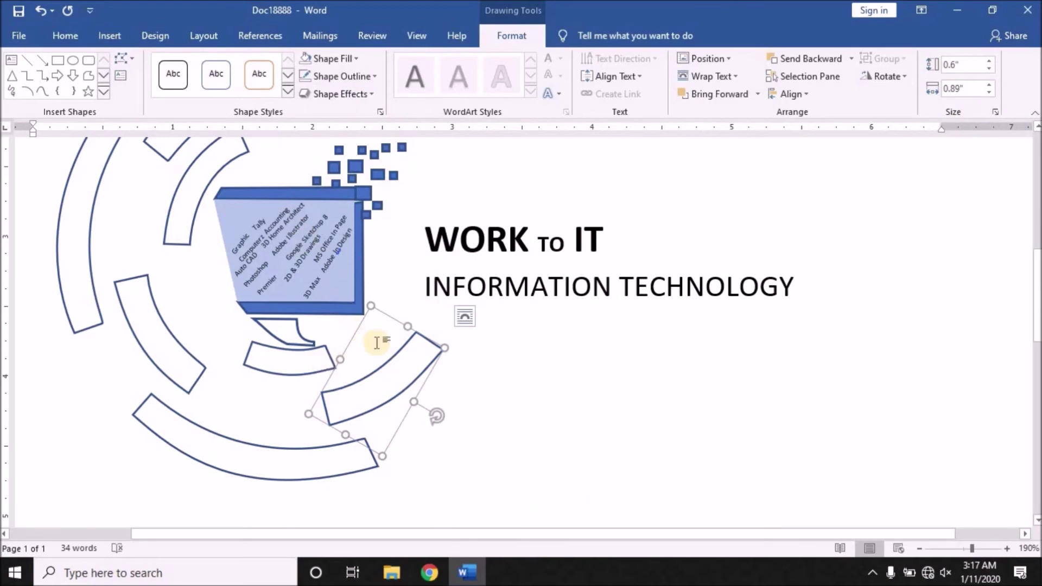
pyautogui.click(356, 58)
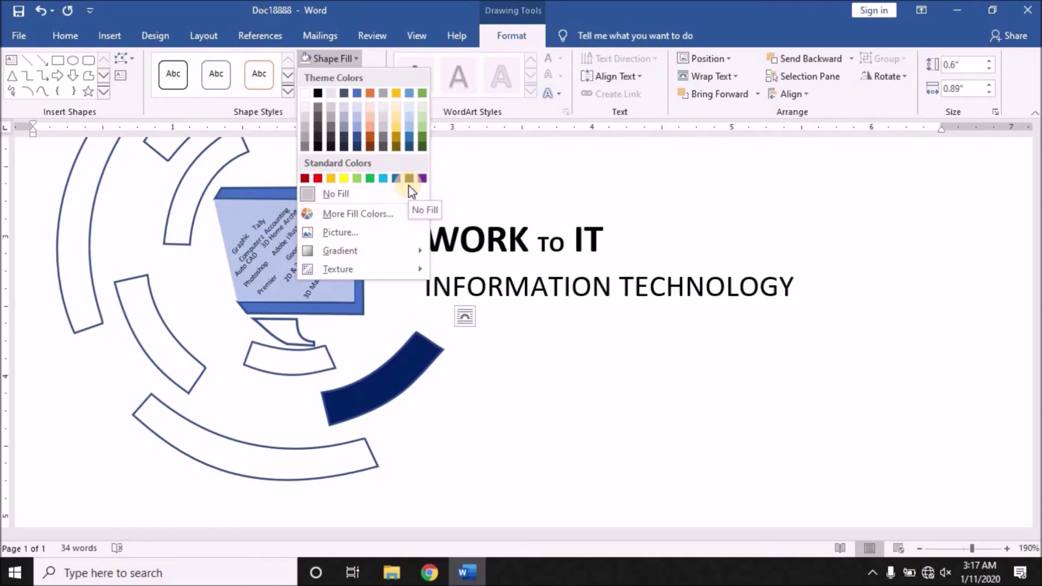
pyautogui.click(491, 369)
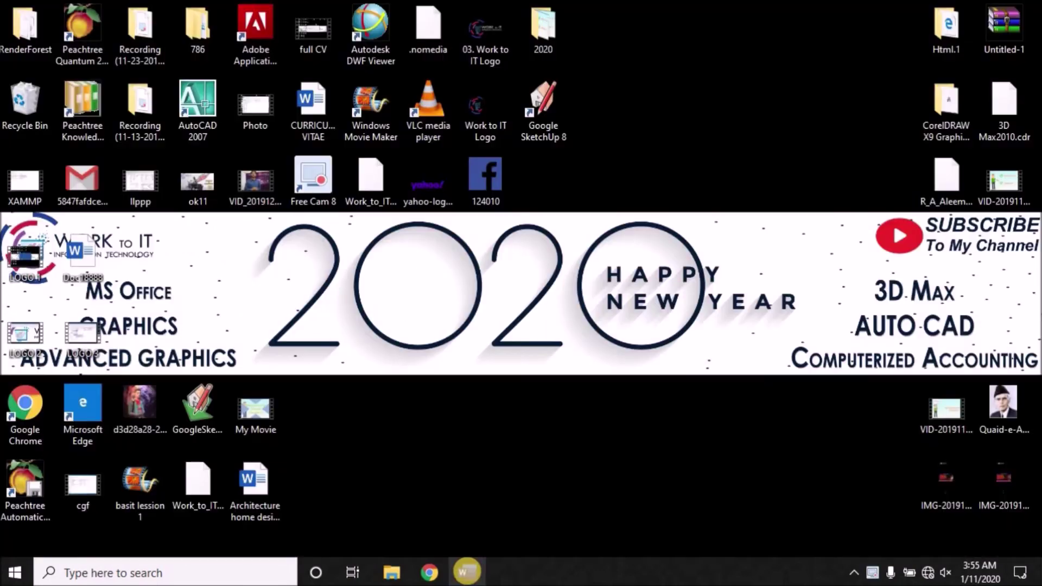
# Step: Bring the Doc18888 Word window back and maximize it
pyautogui.click(467, 572)
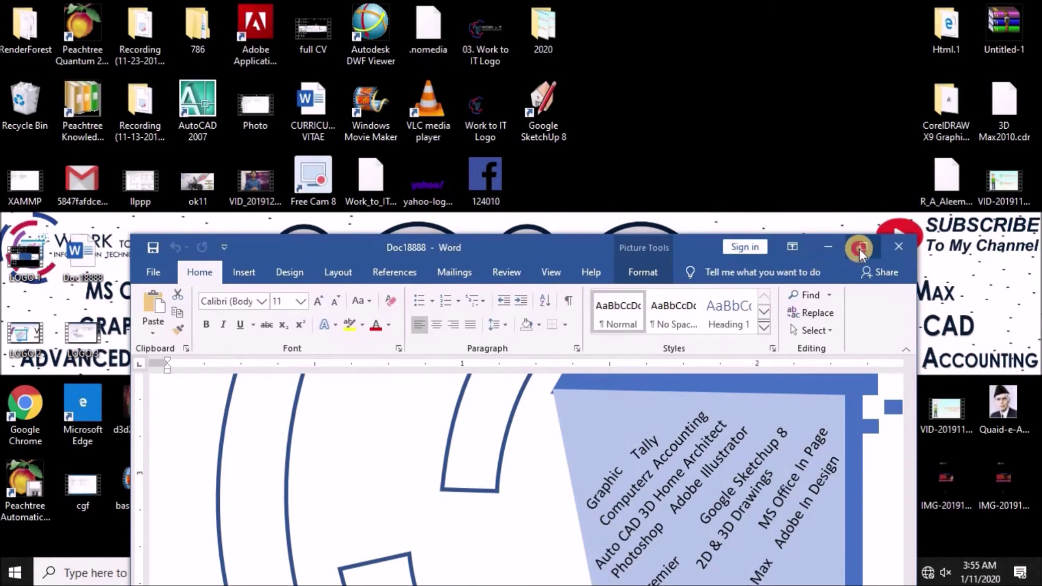
pyautogui.click(859, 249)
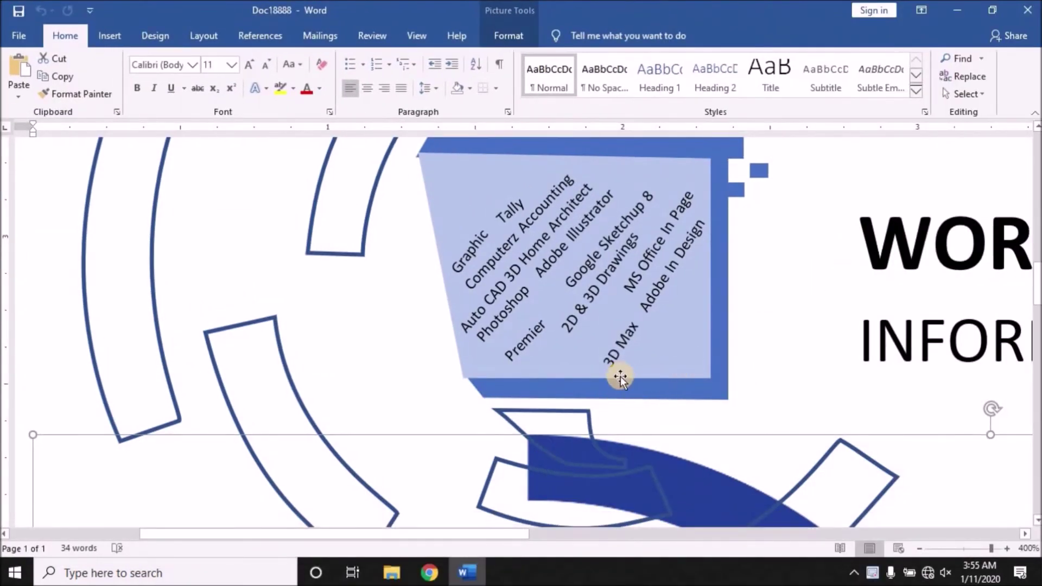
pyautogui.scroll(-3, 620, 378)
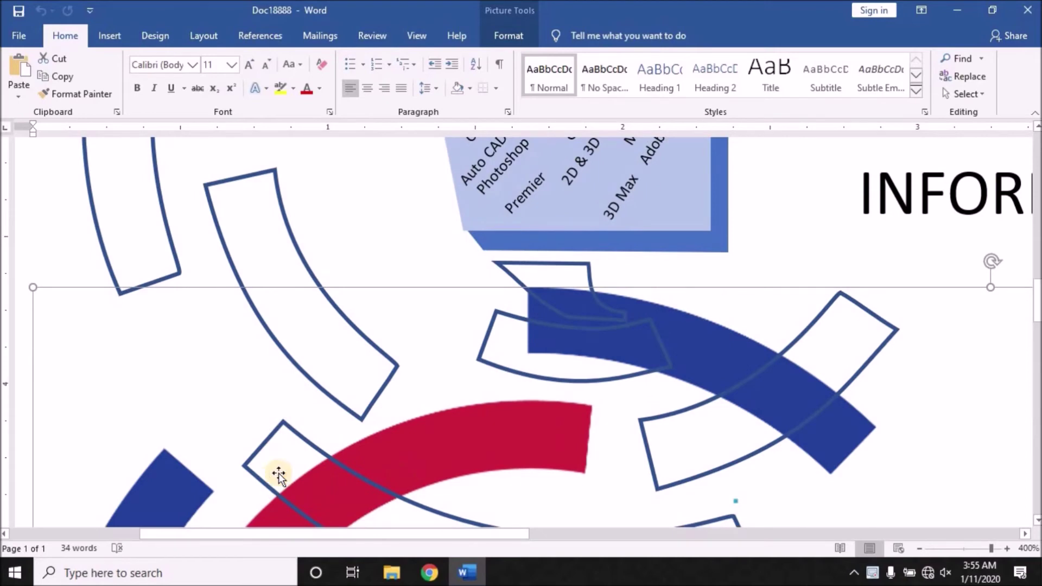
# Step: Give the outlined arc beside the red arc No Outline and a dark fill
pyautogui.click(278, 432)
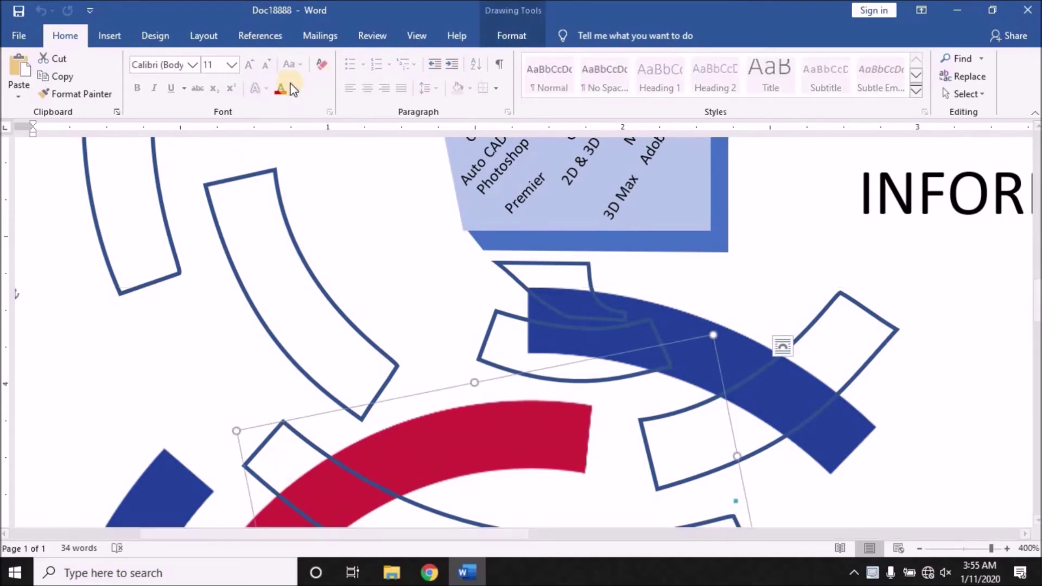
pyautogui.click(521, 32)
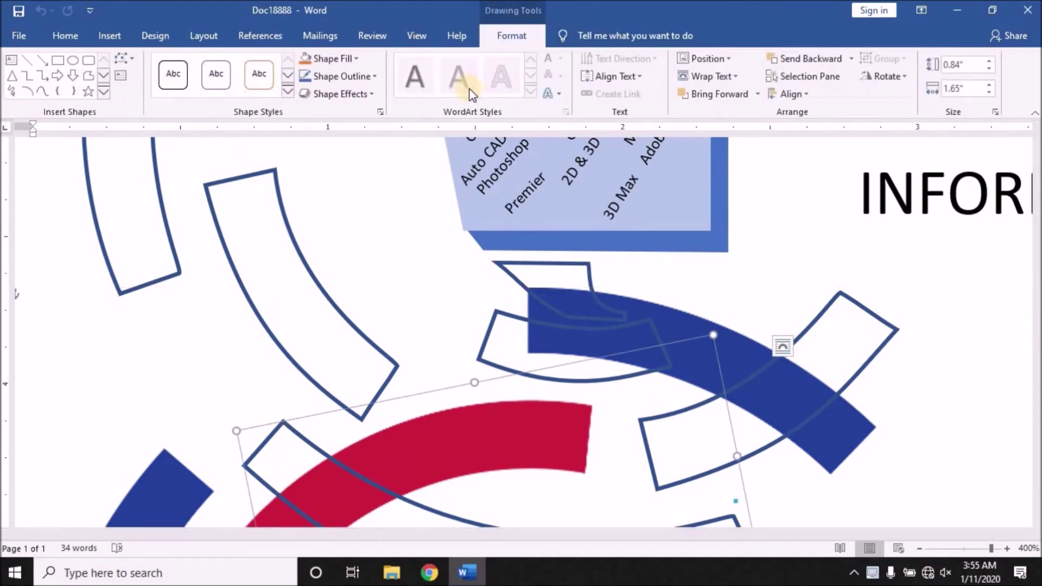
pyautogui.click(373, 80)
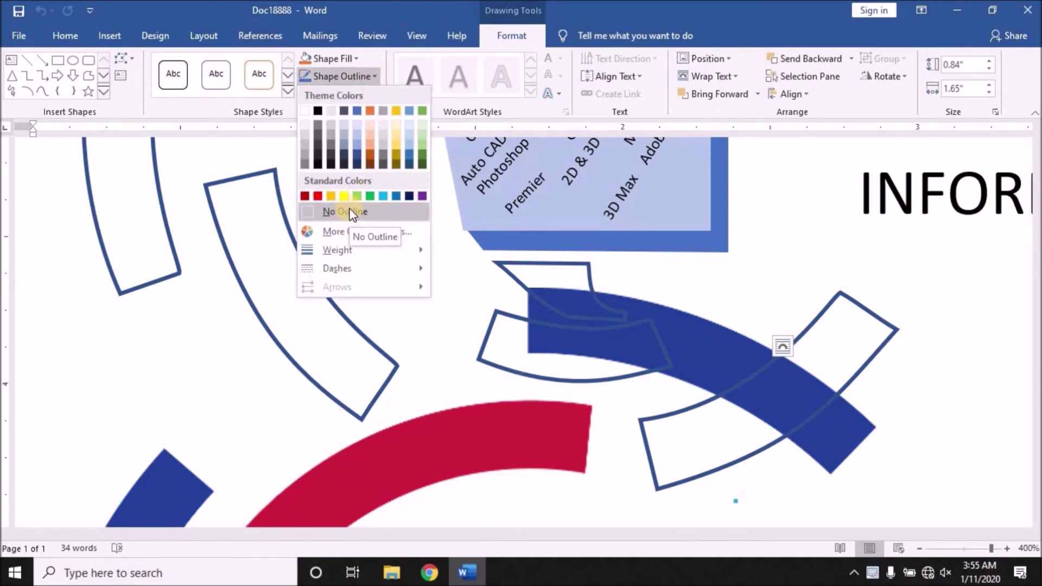
pyautogui.click(350, 213)
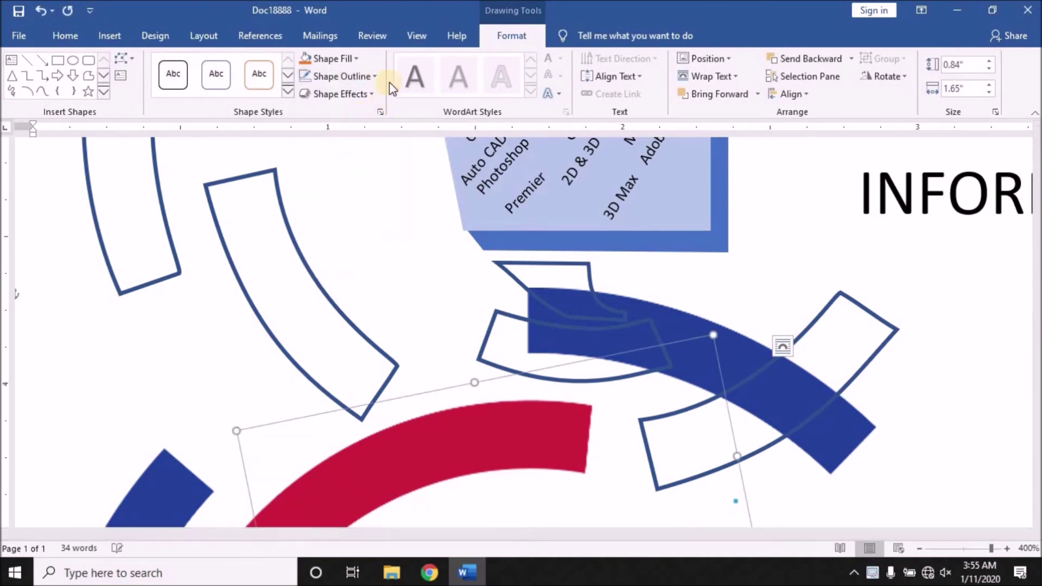
pyautogui.click(361, 58)
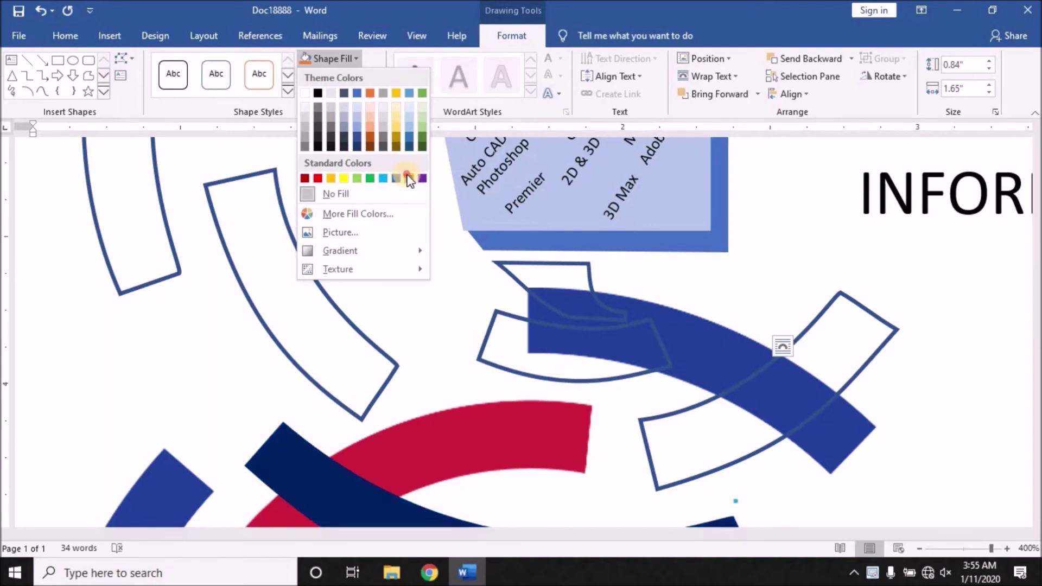
pyautogui.click(409, 179)
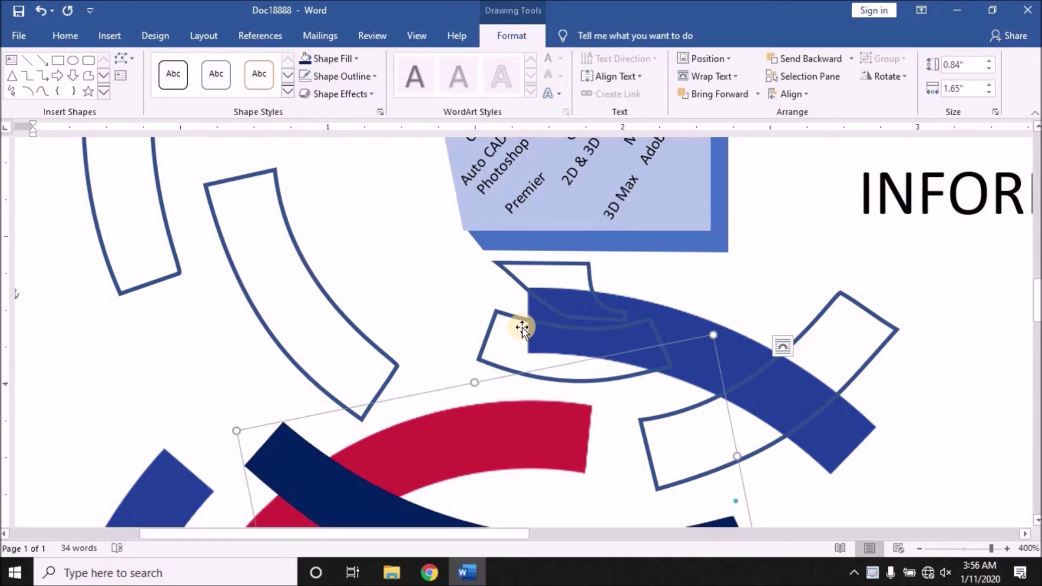
# Step: Fill the upper-left arc with dark navy and remove its border
pyautogui.click(347, 318)
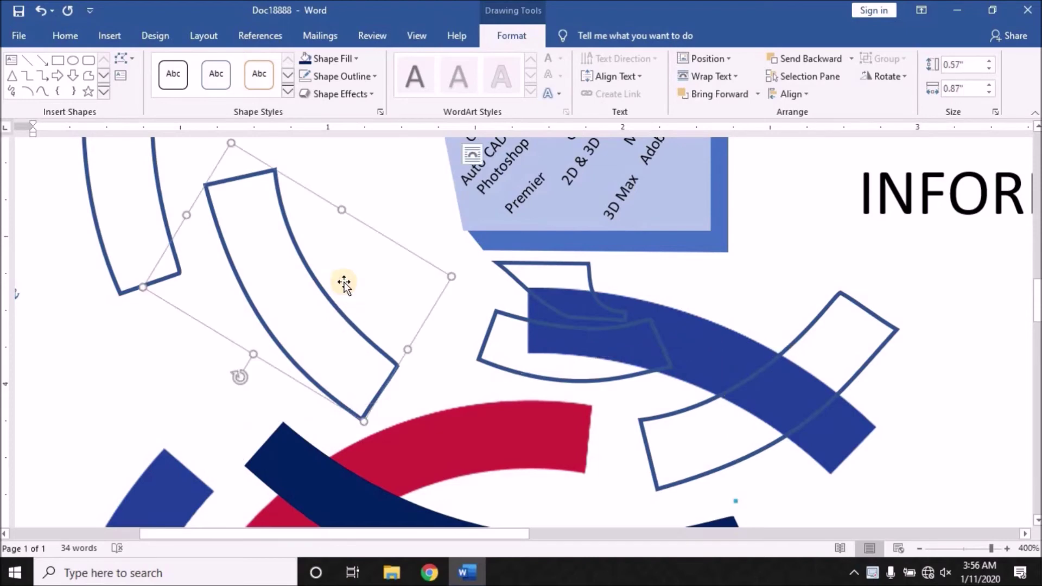
pyautogui.click(354, 60)
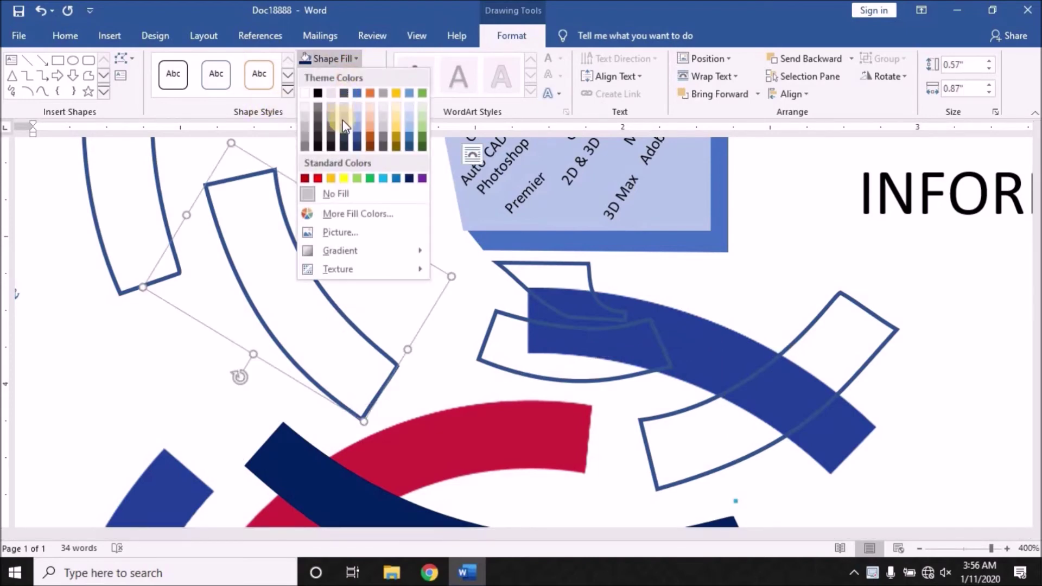
pyautogui.click(352, 148)
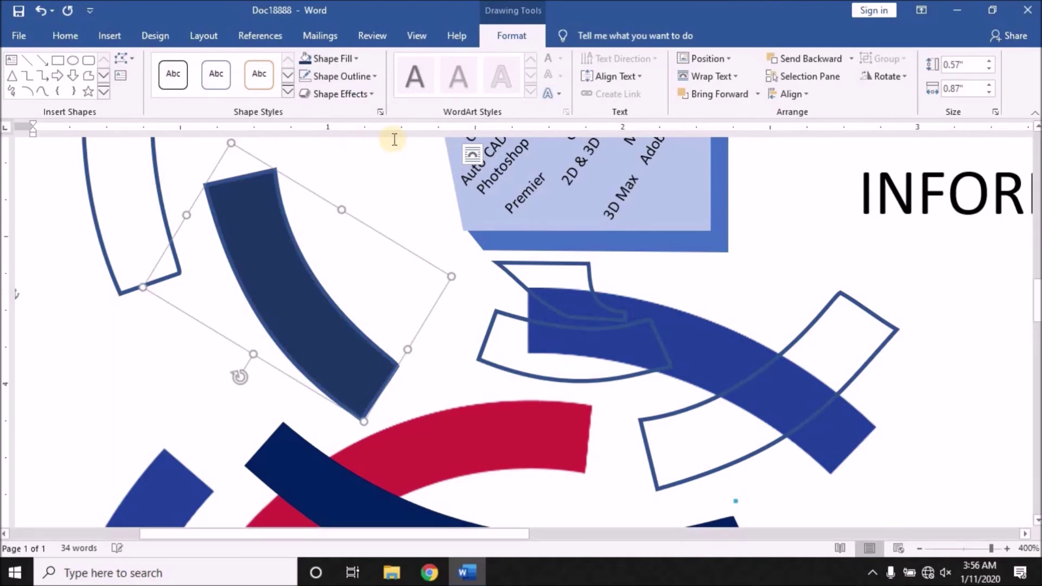
pyautogui.click(372, 81)
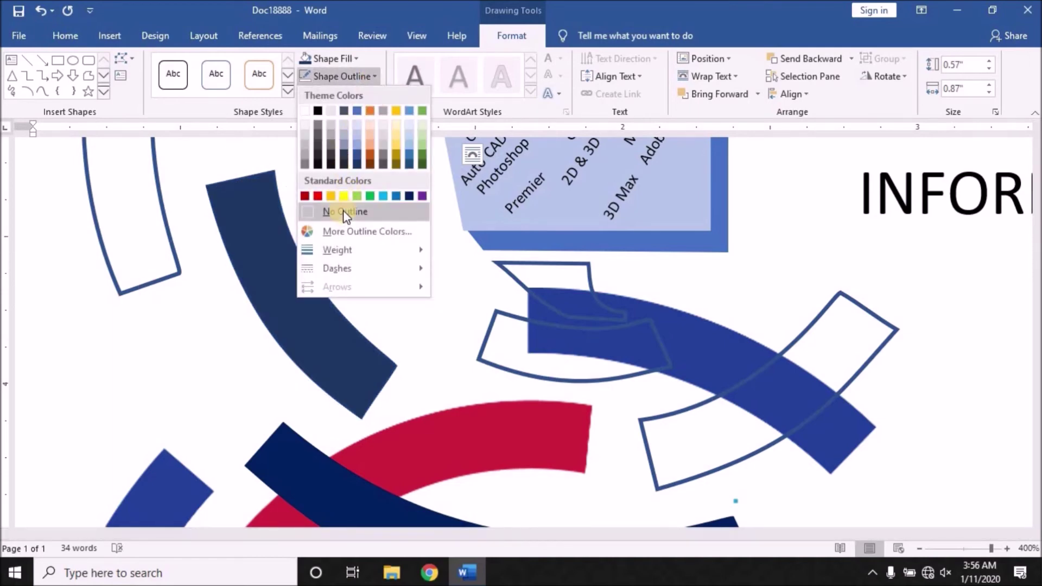
pyautogui.click(343, 209)
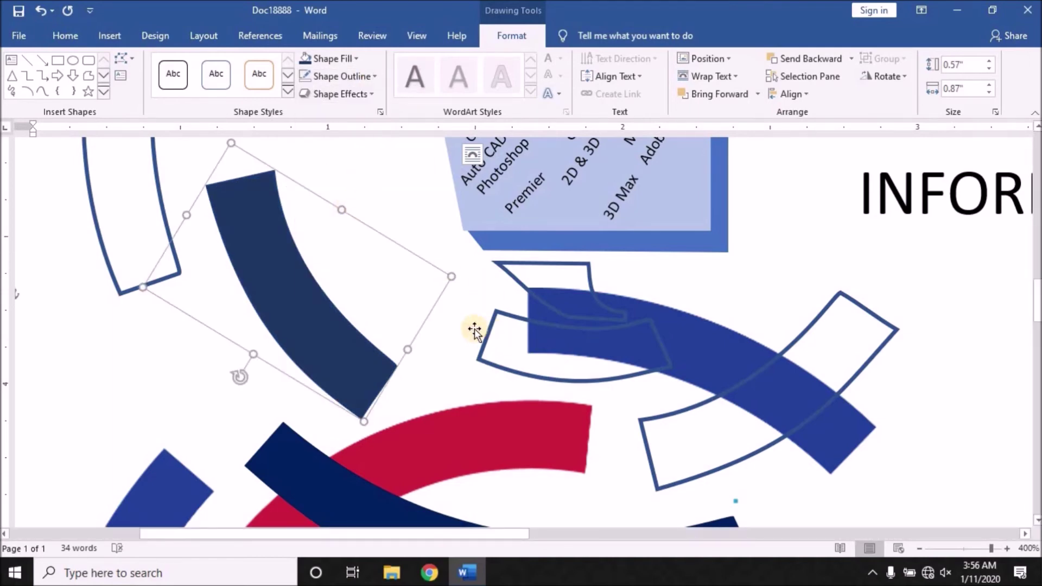
pyautogui.scroll(1, 480, 327)
# Step: Give the small arc below the monitor No Outline and a purple fill
pyautogui.scroll(1, 481, 327)
pyautogui.scroll(1, 481, 328)
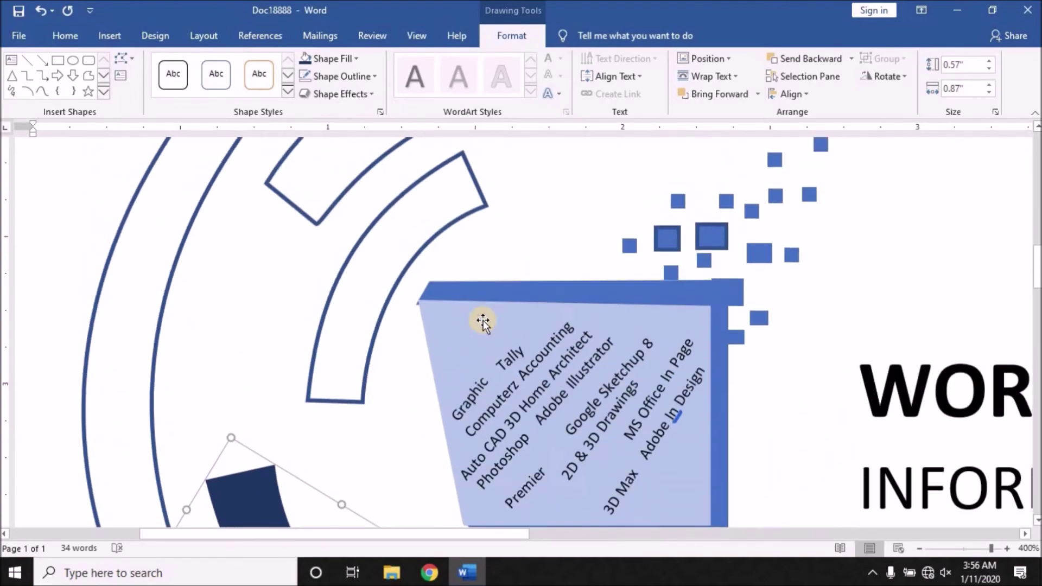
pyautogui.scroll(-3, 480, 326)
pyautogui.scroll(-2, 481, 319)
pyautogui.scroll(-4, 480, 318)
pyautogui.scroll(-3, 480, 317)
pyautogui.scroll(-6, 480, 317)
pyautogui.scroll(3, 479, 315)
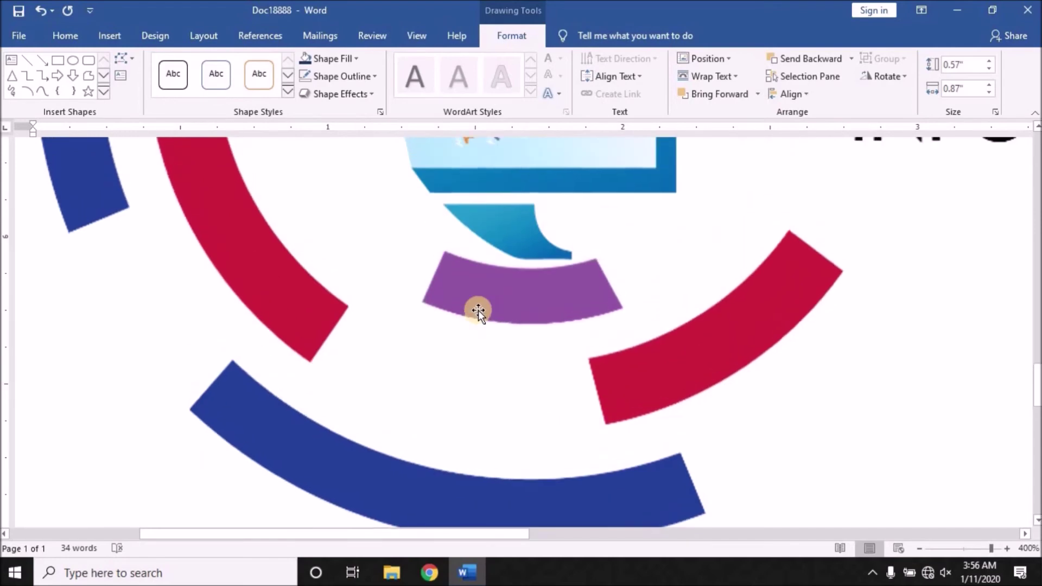
pyautogui.scroll(3, 479, 314)
pyautogui.scroll(-3, 479, 312)
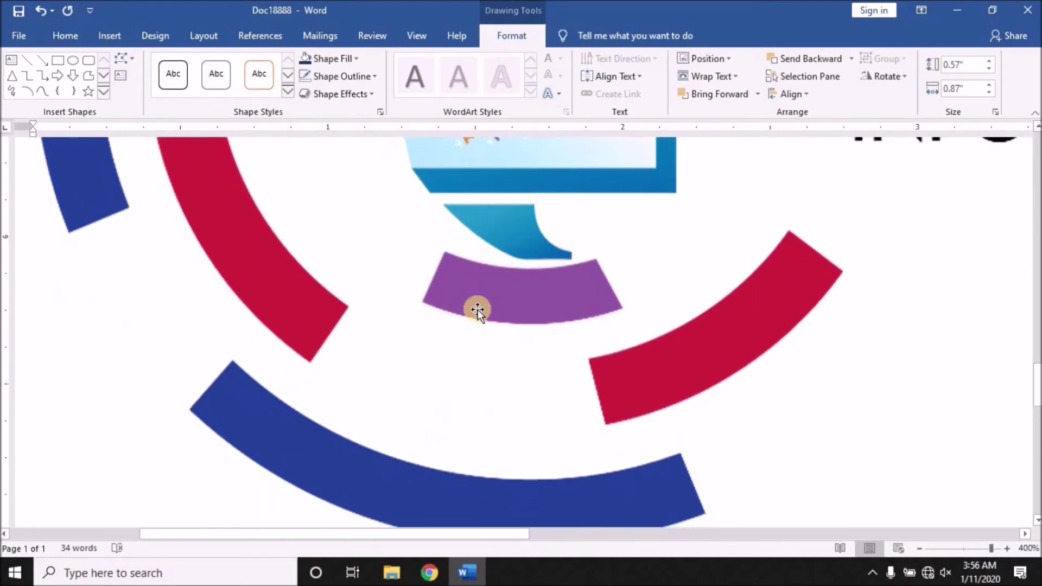
pyautogui.scroll(8, 481, 308)
pyautogui.scroll(1, 482, 304)
pyautogui.scroll(6, 484, 295)
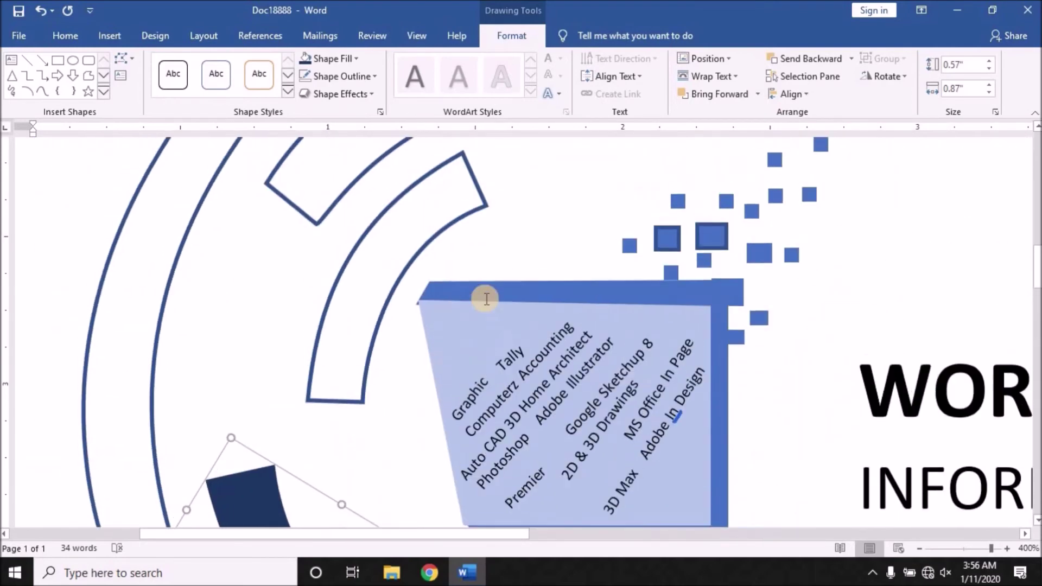
pyautogui.scroll(-3, 484, 295)
pyautogui.click(510, 459)
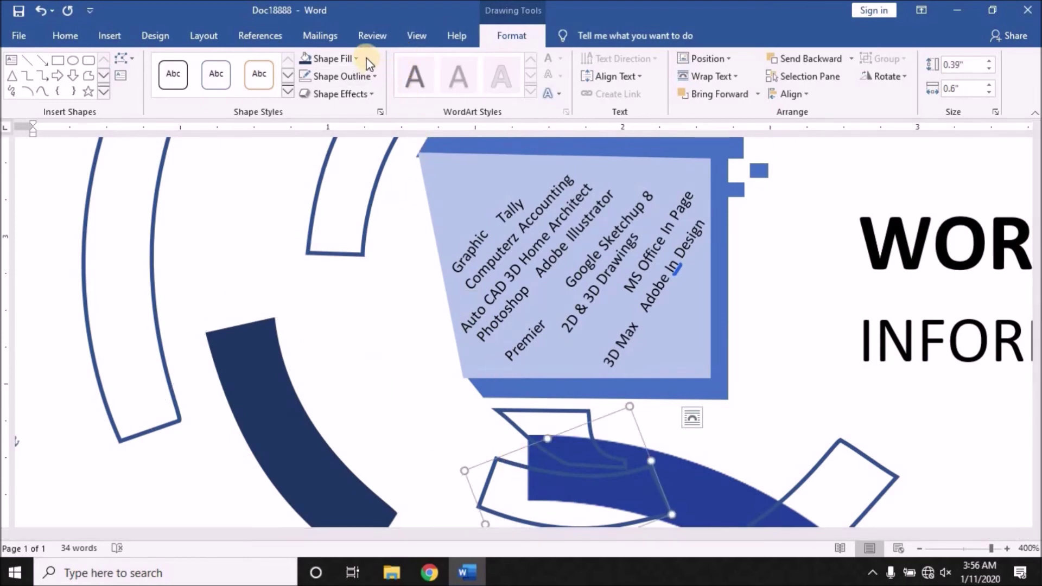
pyautogui.click(374, 77)
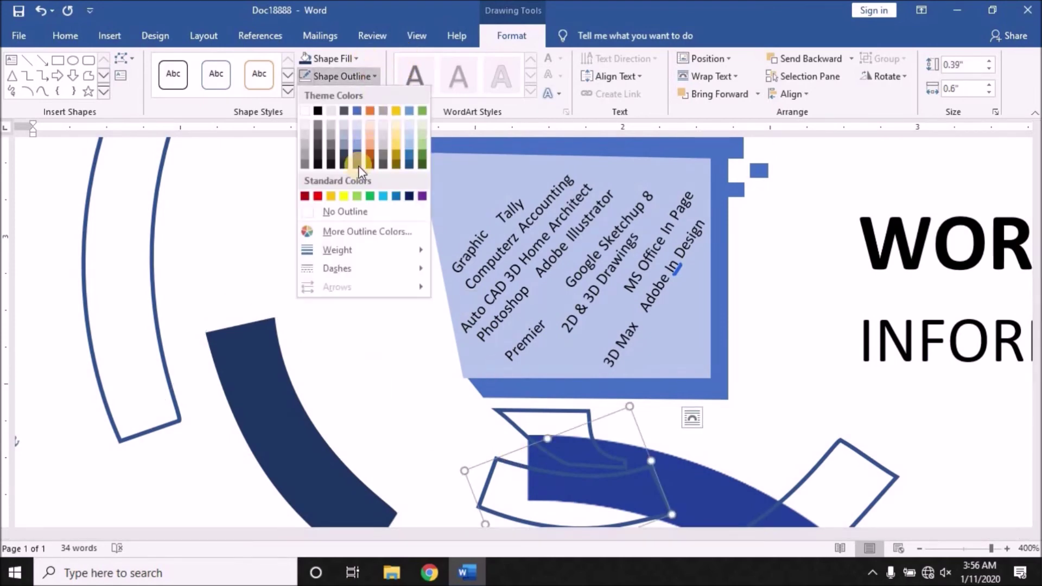
pyautogui.click(359, 209)
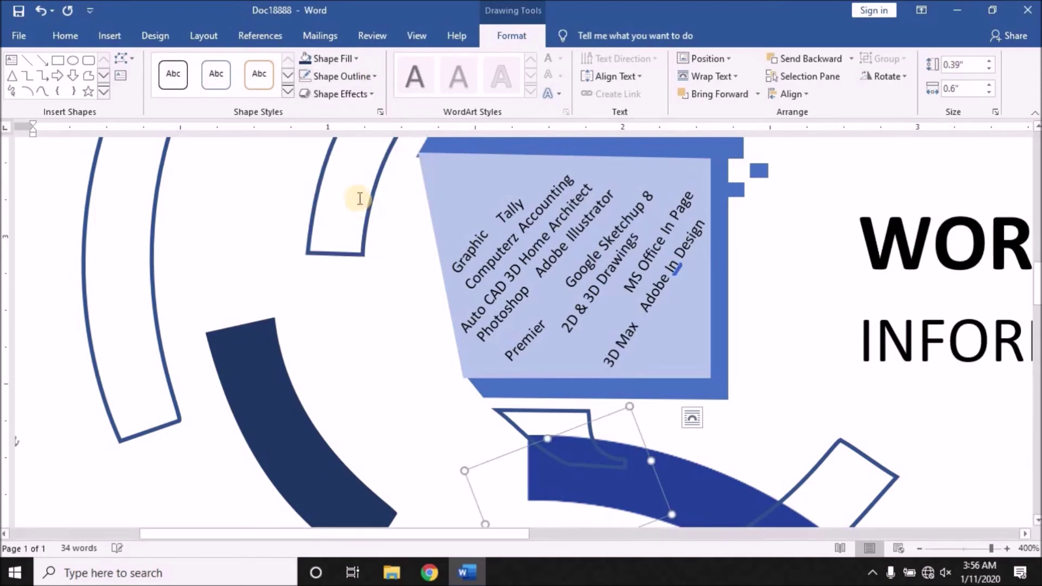
pyautogui.click(354, 58)
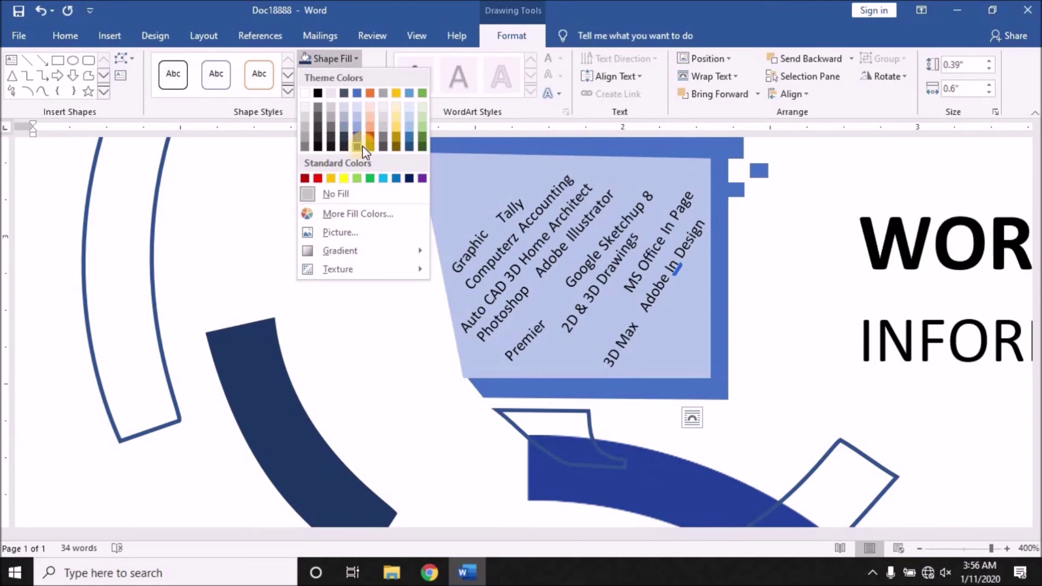
pyautogui.click(419, 178)
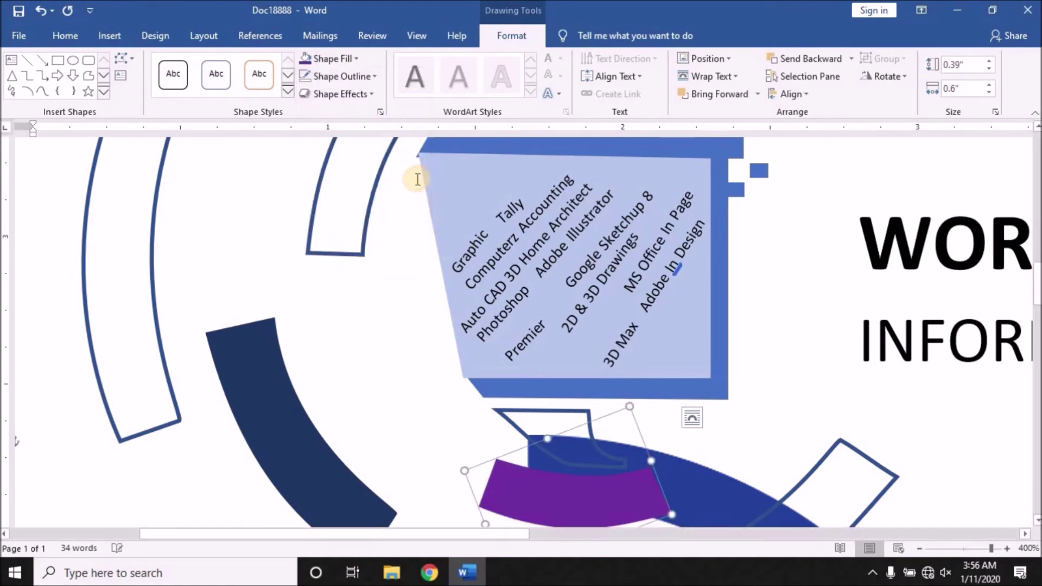
# Step: Recolour the dark navy upper-left arc red to match the reference logo
pyautogui.scroll(-5, 405, 205)
pyautogui.scroll(-1, 402, 203)
pyautogui.scroll(-4, 402, 203)
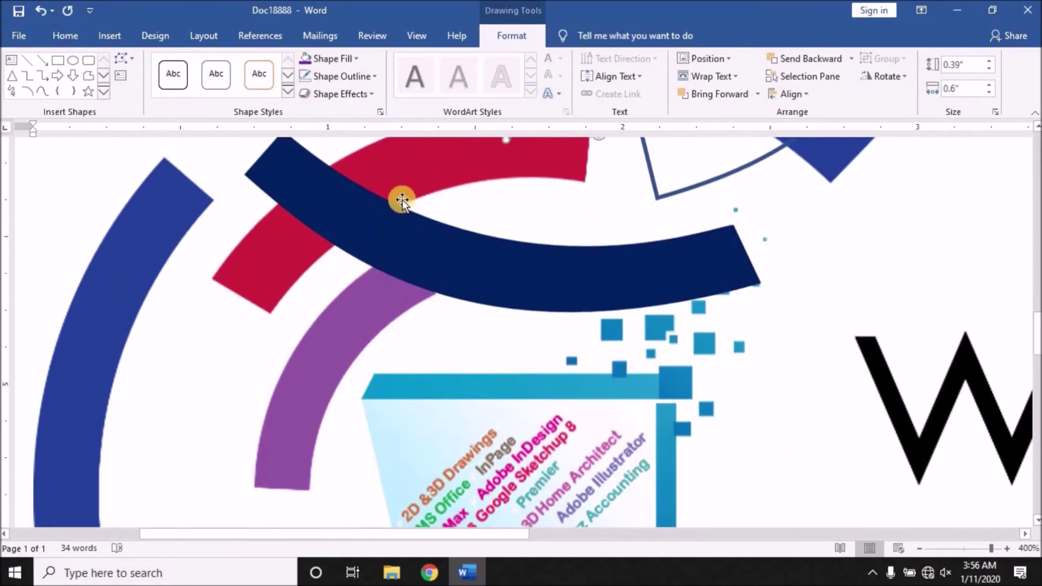
pyautogui.scroll(-2, 399, 211)
pyautogui.scroll(-3, 399, 210)
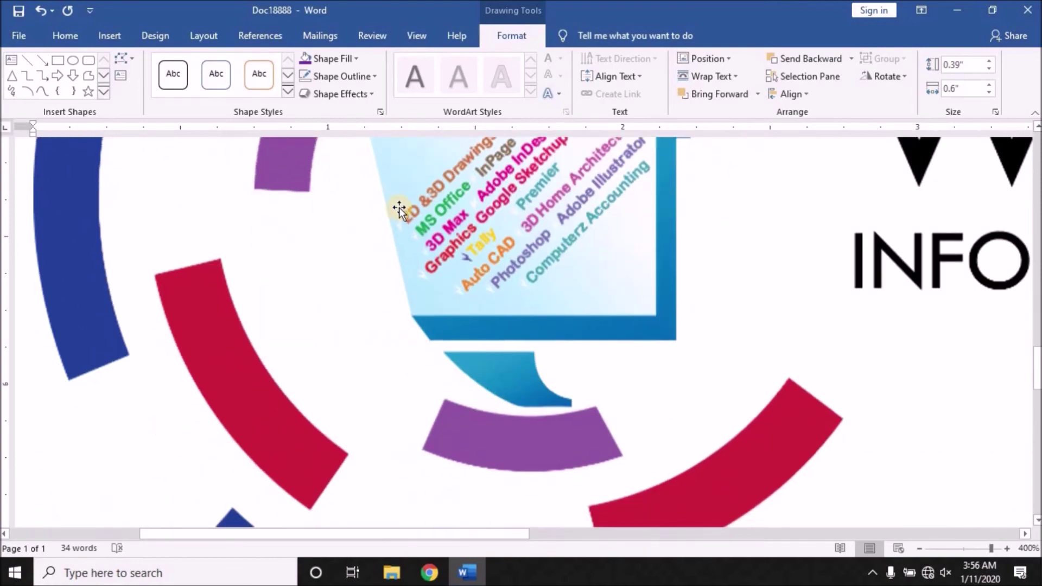
pyautogui.scroll(3, 402, 206)
pyautogui.scroll(5, 402, 206)
pyautogui.scroll(5, 298, 373)
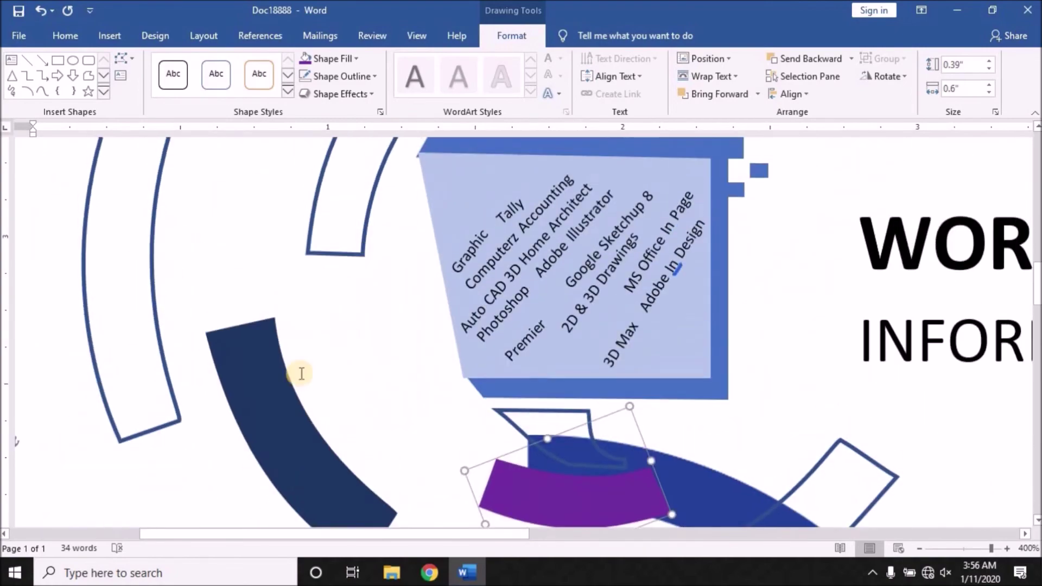
pyautogui.click(279, 383)
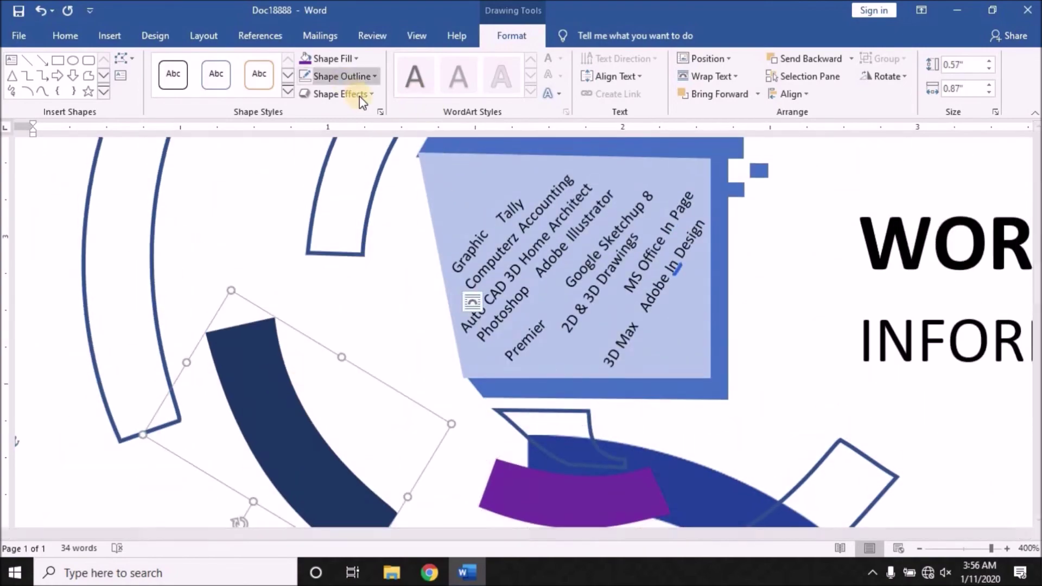
pyautogui.click(360, 60)
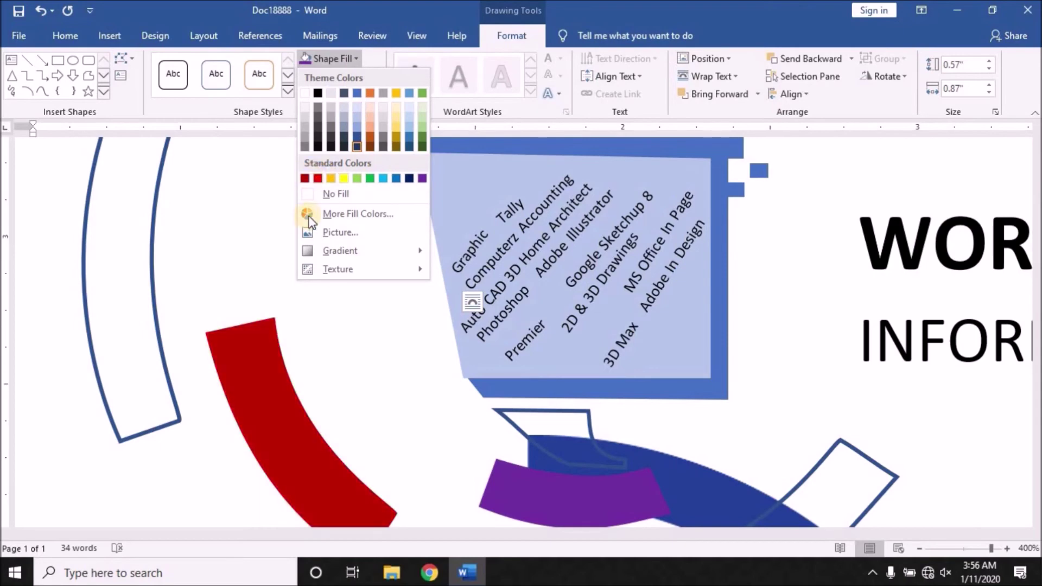
pyautogui.click(319, 177)
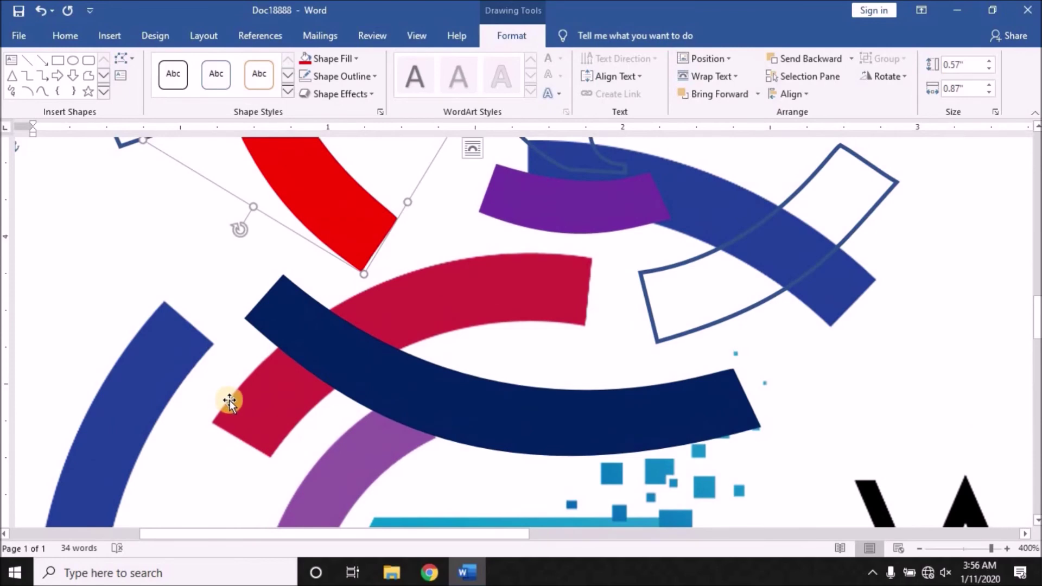
pyautogui.click(231, 402)
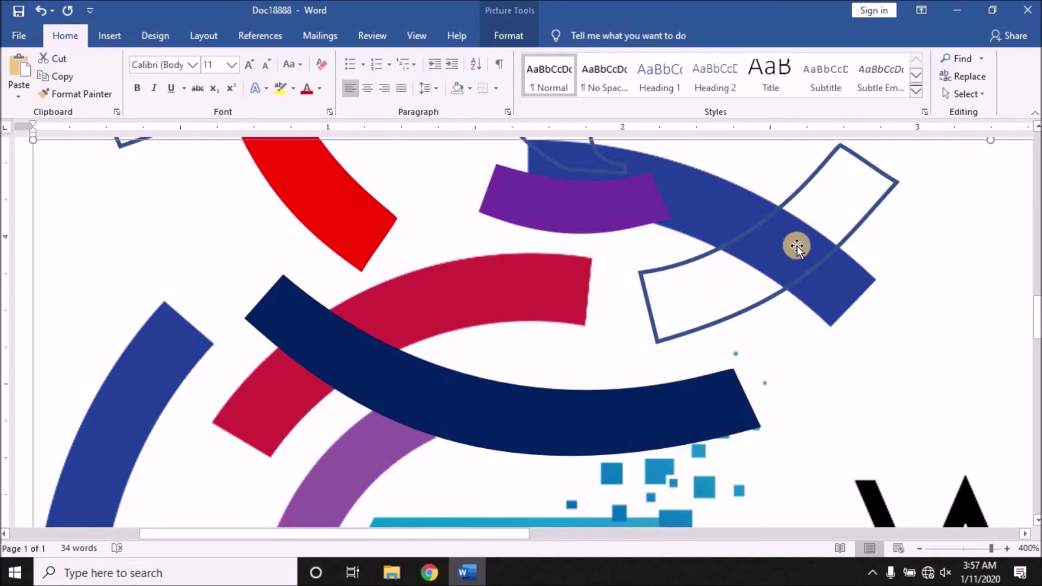
# Step: Drag the reference WORK to IT logo picture further down the page
pyautogui.scroll(-2, 781, 253)
pyautogui.scroll(-2, 776, 256)
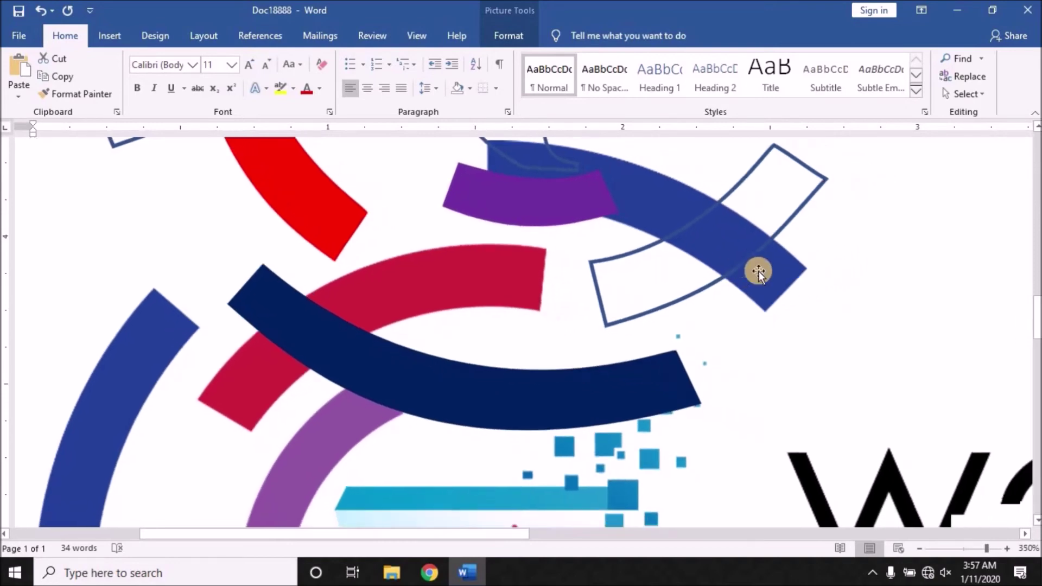
pyautogui.scroll(-3, 757, 272)
pyautogui.scroll(-2, 757, 269)
pyautogui.scroll(-3, 761, 255)
pyautogui.scroll(-3, 760, 248)
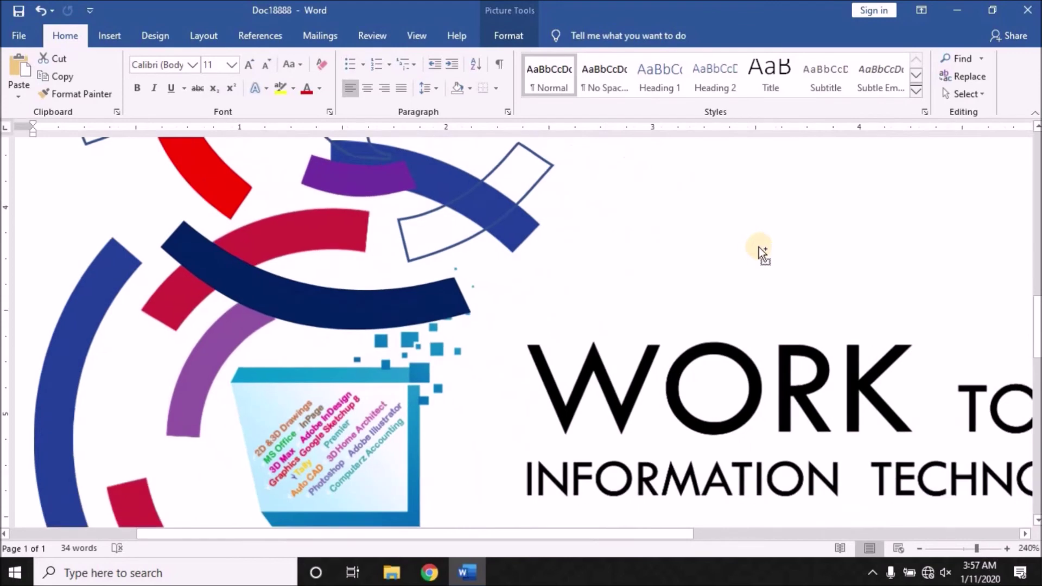
pyautogui.scroll(-3, 760, 241)
pyautogui.scroll(-1, 760, 239)
pyautogui.moveTo(743, 391)
pyautogui.mouseDown()
pyautogui.moveTo(719, 468)
pyautogui.moveTo(721, 438)
pyautogui.mouseUp()
pyautogui.scroll(-3, 724, 435)
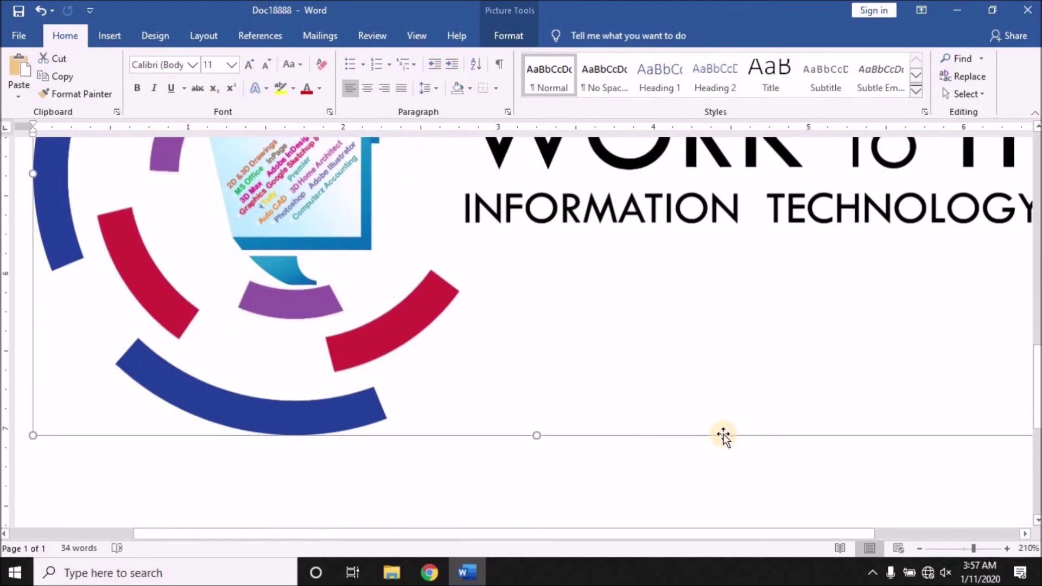
pyautogui.moveTo(726, 338); pyautogui.dragTo(710, 385)
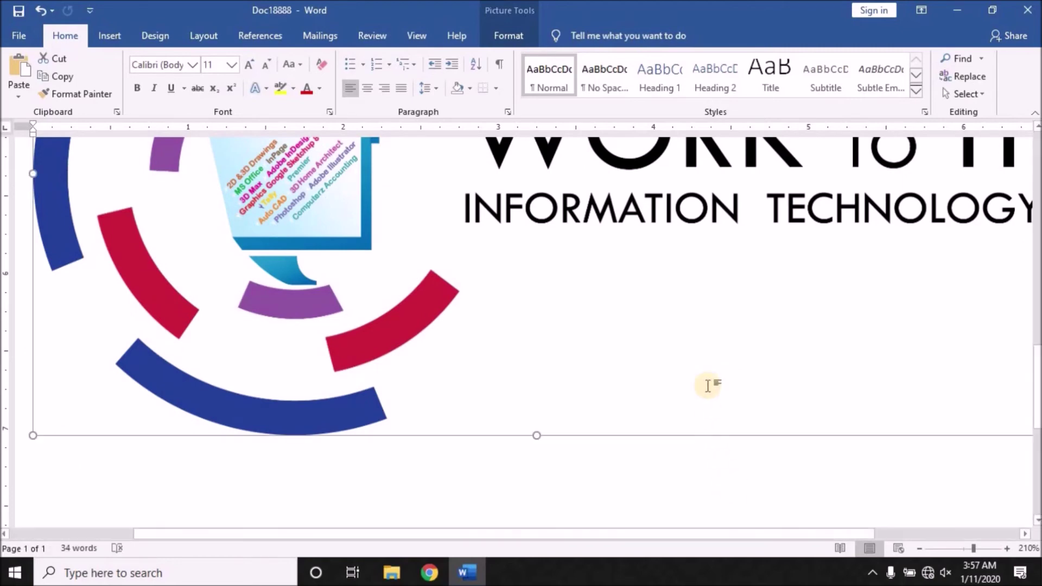
# Step: Set the reference picture to Top and Bottom wrapping and drag it below the recreated logo
pyautogui.scroll(3, 719, 330)
pyautogui.scroll(2, 788, 394)
pyautogui.keyDown('ctrl'); pyautogui.scroll(-5, 782, 390); pyautogui.keyUp('ctrl')
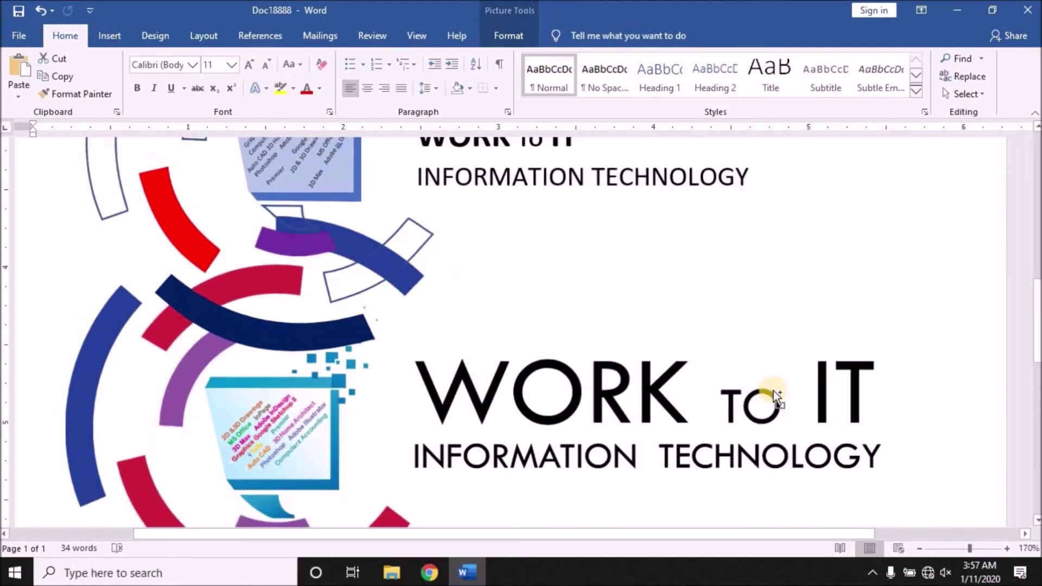
pyautogui.keyDown('ctrl'); pyautogui.scroll(-3, 774, 391); pyautogui.keyUp('ctrl')
pyautogui.keyDown('ctrl'); pyautogui.scroll(-3, 771, 385); pyautogui.keyUp('ctrl')
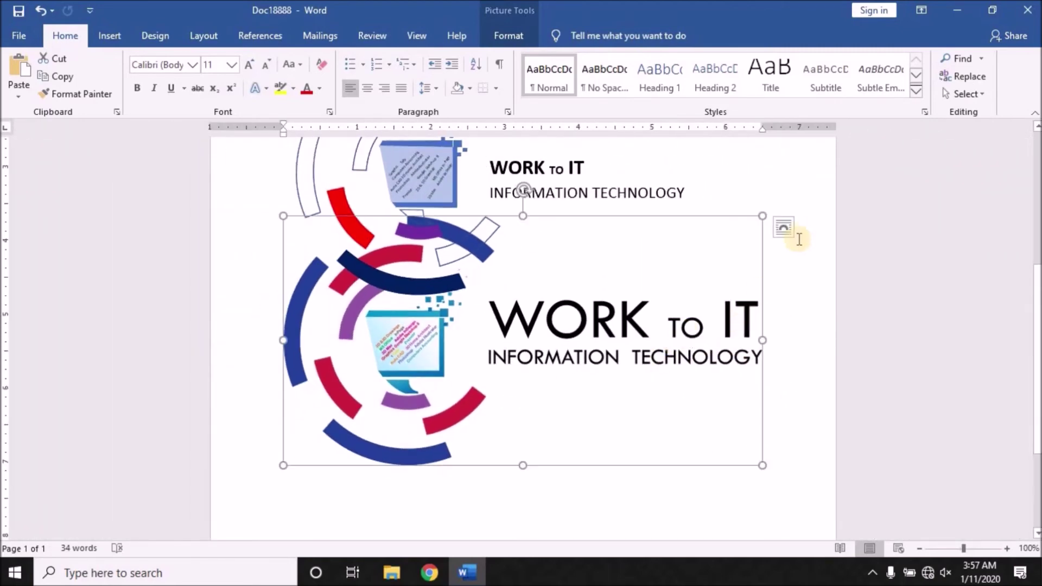
pyautogui.click(786, 231)
pyautogui.click(820, 365)
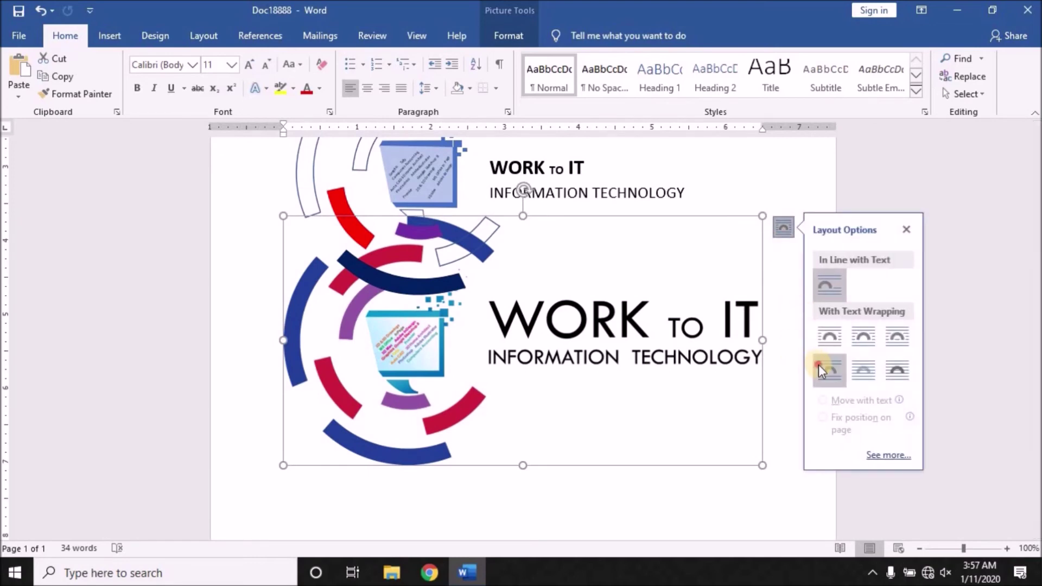
pyautogui.moveTo(589, 454); pyautogui.dragTo(540, 426)
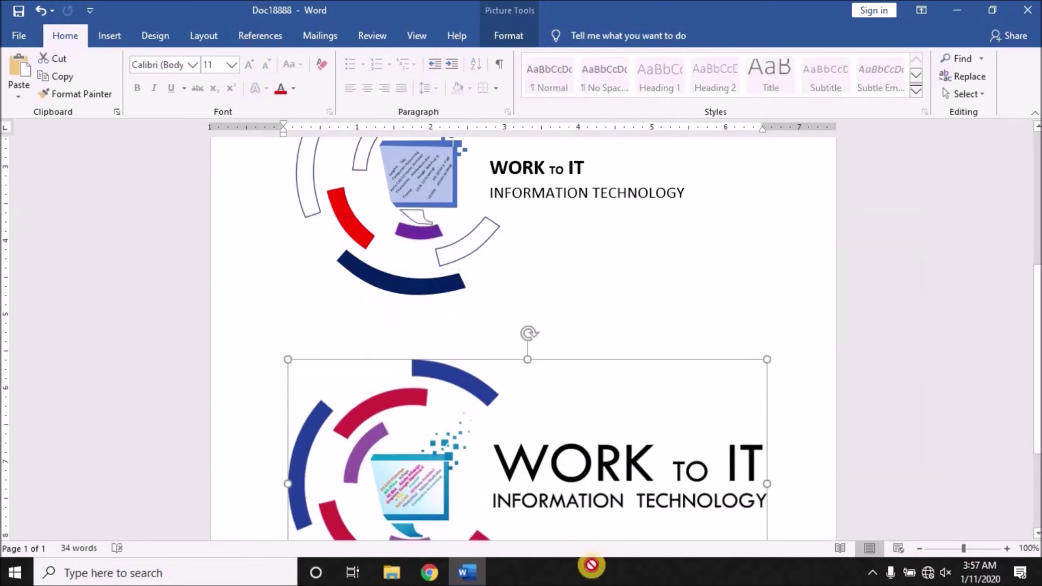
pyautogui.moveTo(531, 325); pyautogui.dragTo(580, 527)
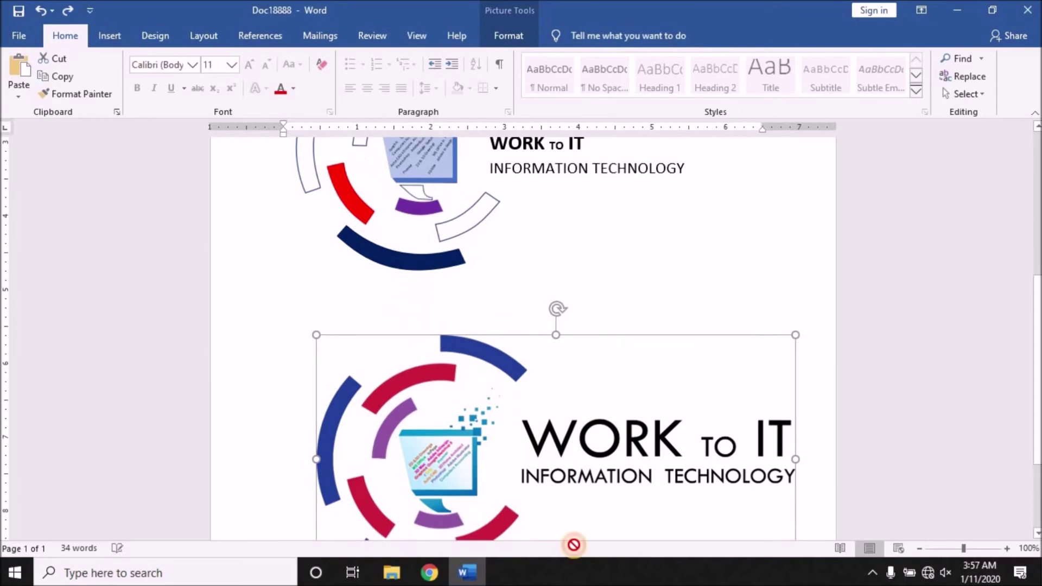
# Step: Fill the logo's large left outer arc with Dark Blue from Shape Fill
pyautogui.moveTo(579, 527)
pyautogui.mouseDown()
pyautogui.moveTo(508, 525)
pyautogui.moveTo(540, 489)
pyautogui.mouseUp()
pyautogui.scroll(5, 430, 302)
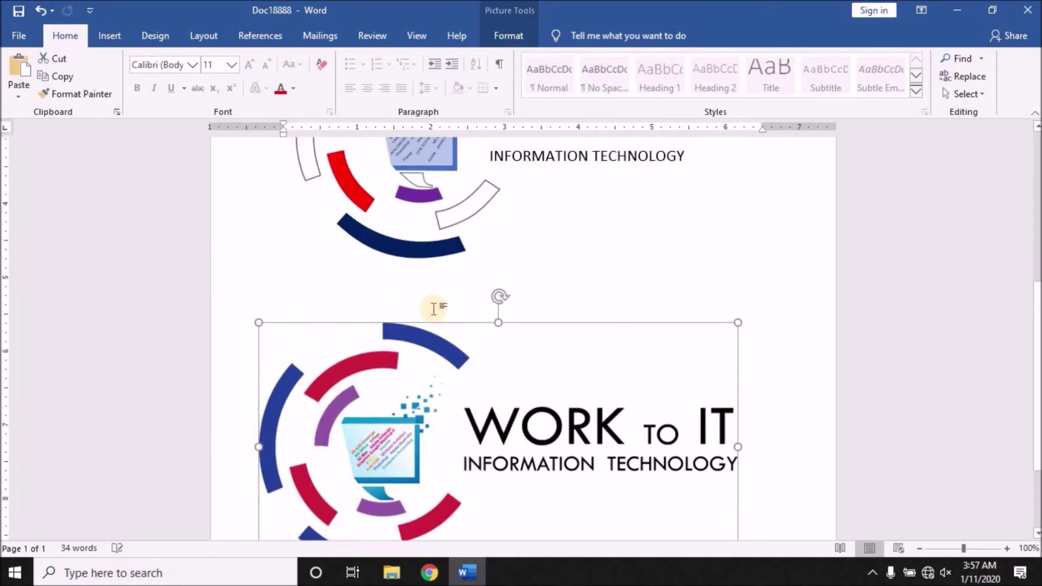
pyautogui.scroll(4, 435, 310)
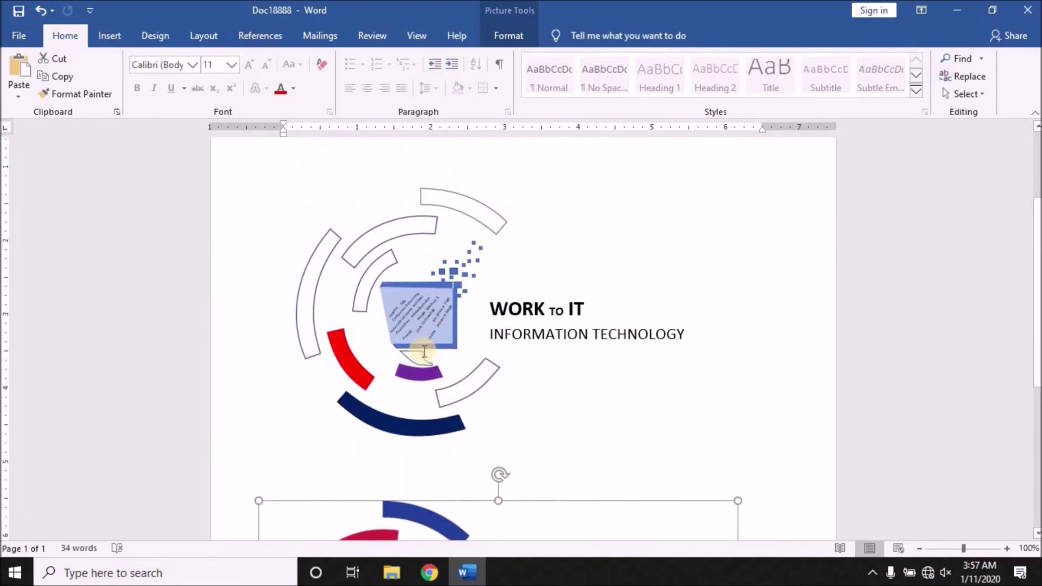
pyautogui.click(308, 290)
pyautogui.scroll(2, 304, 289)
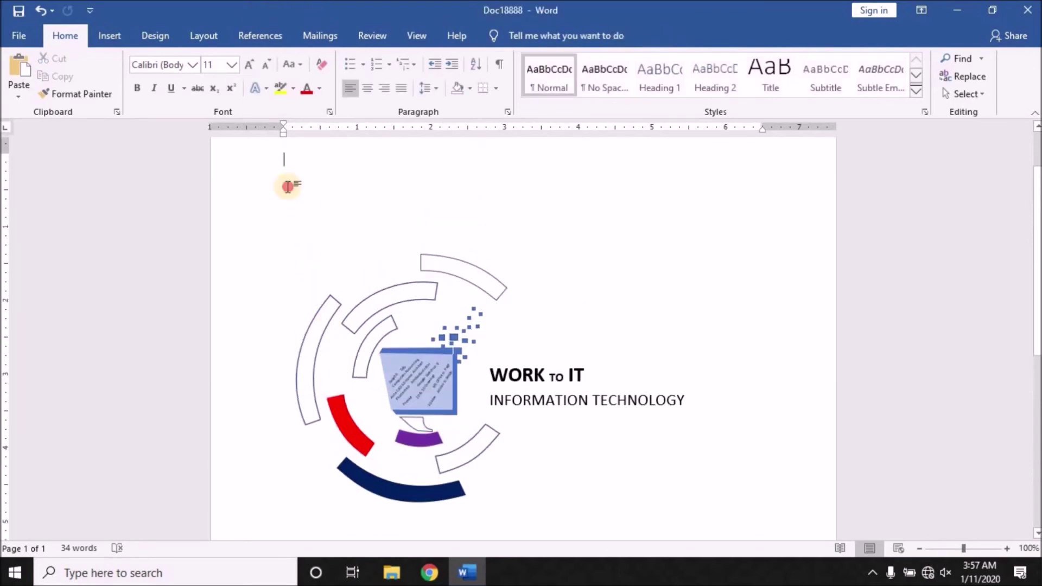
pyautogui.click(320, 342)
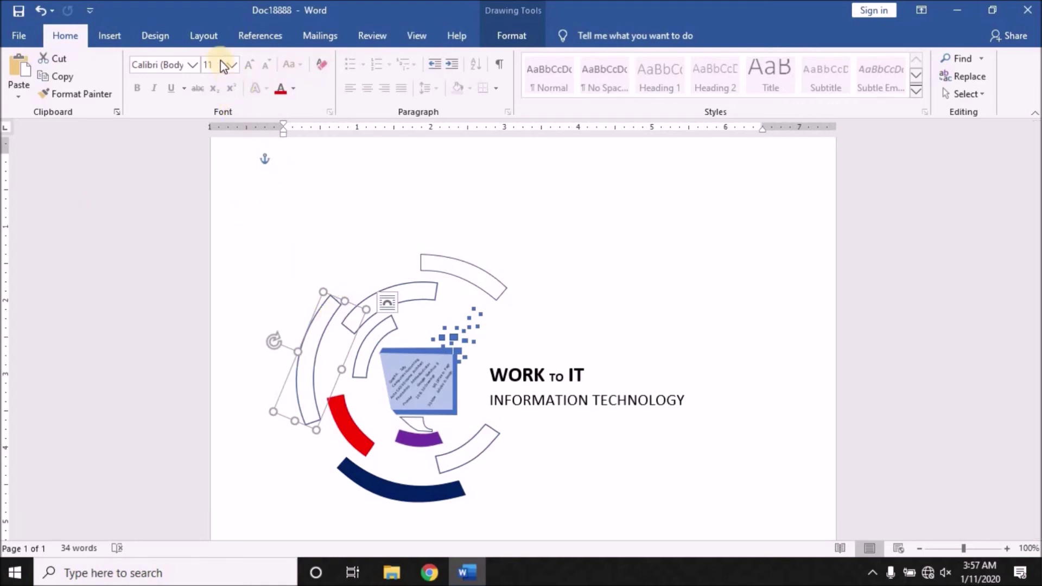
pyautogui.click(507, 34)
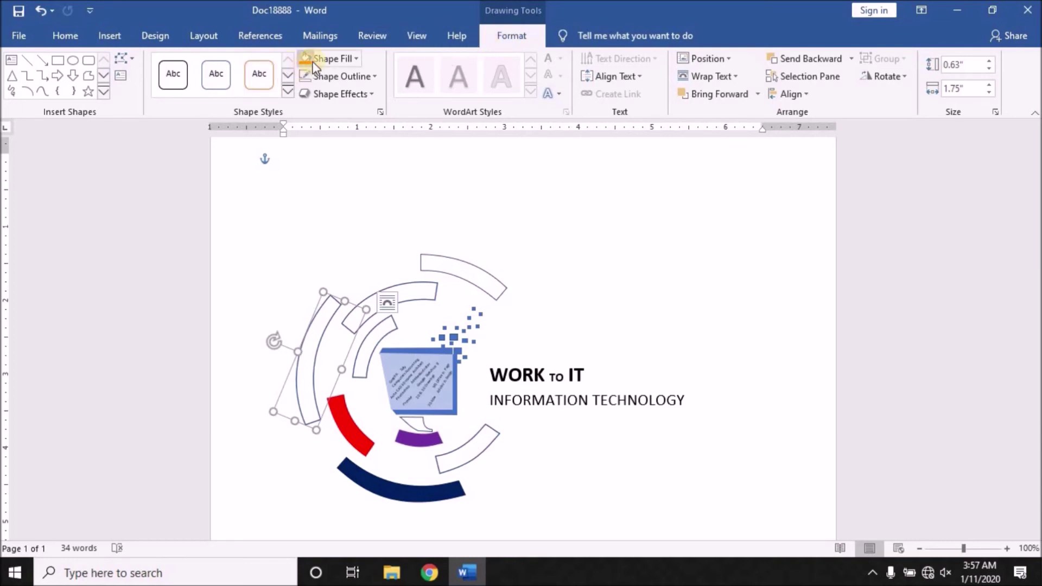
pyautogui.click(356, 57)
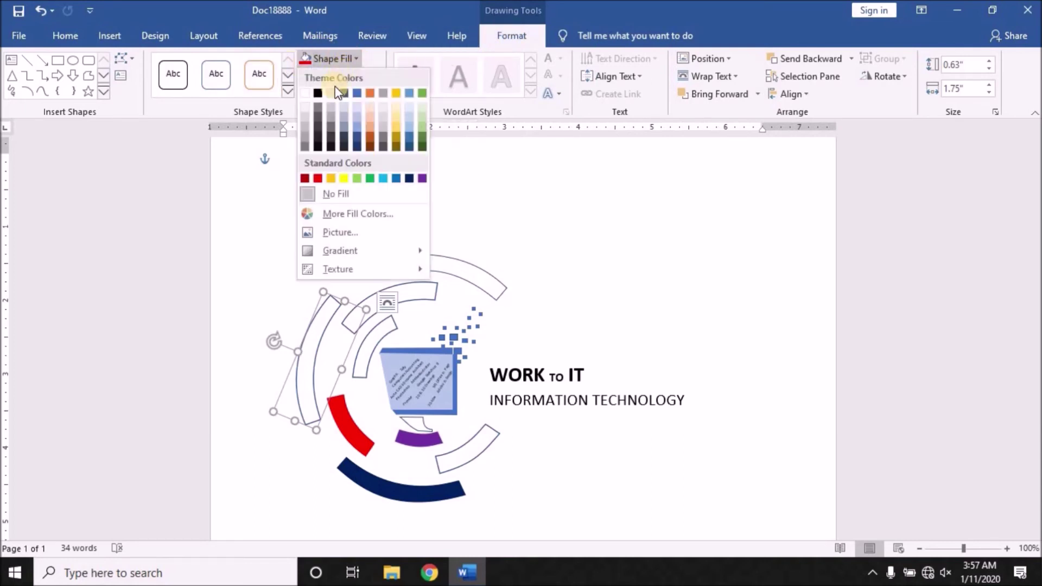
pyautogui.click(407, 179)
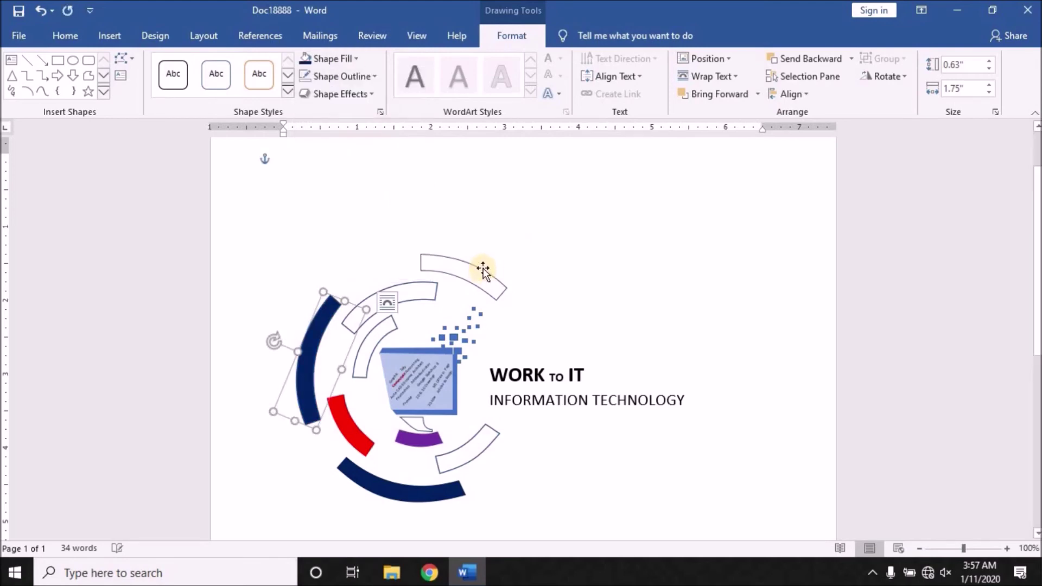
pyautogui.click(485, 255)
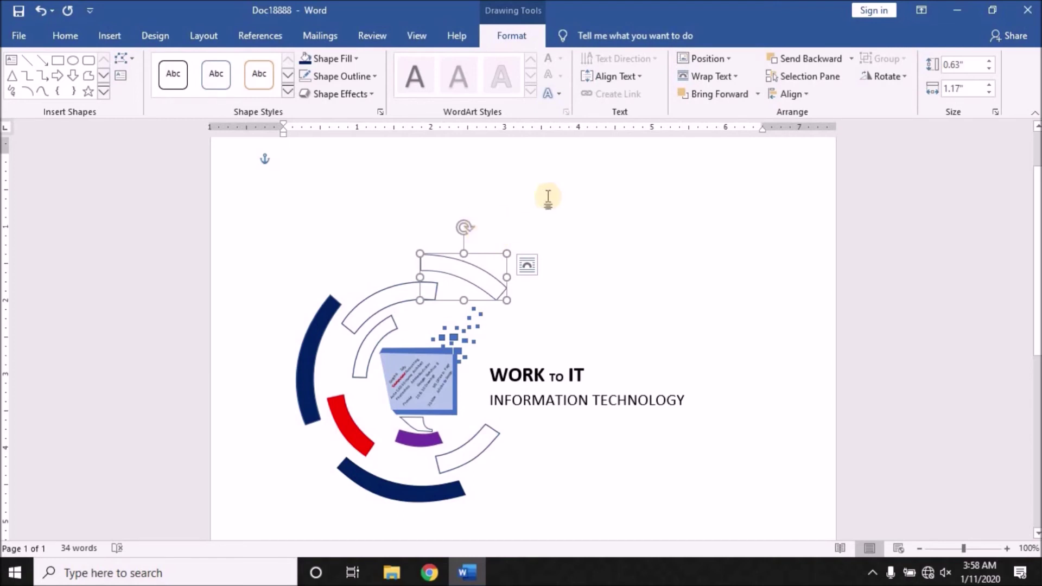
# Step: Fill the top outer arc Dark Blue and the upper and lower-right white arcs Red
pyautogui.click(357, 60)
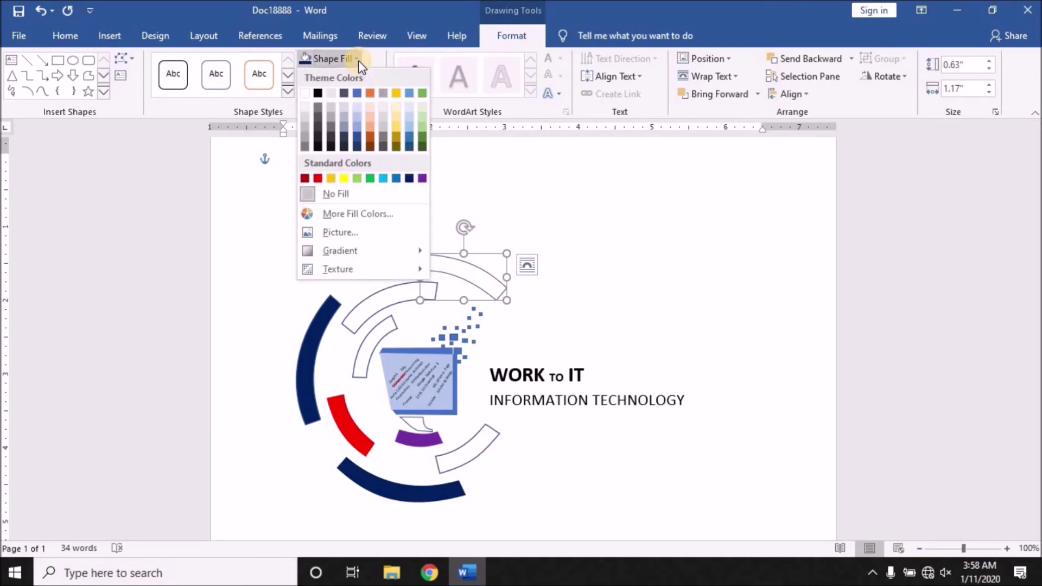
pyautogui.click(405, 181)
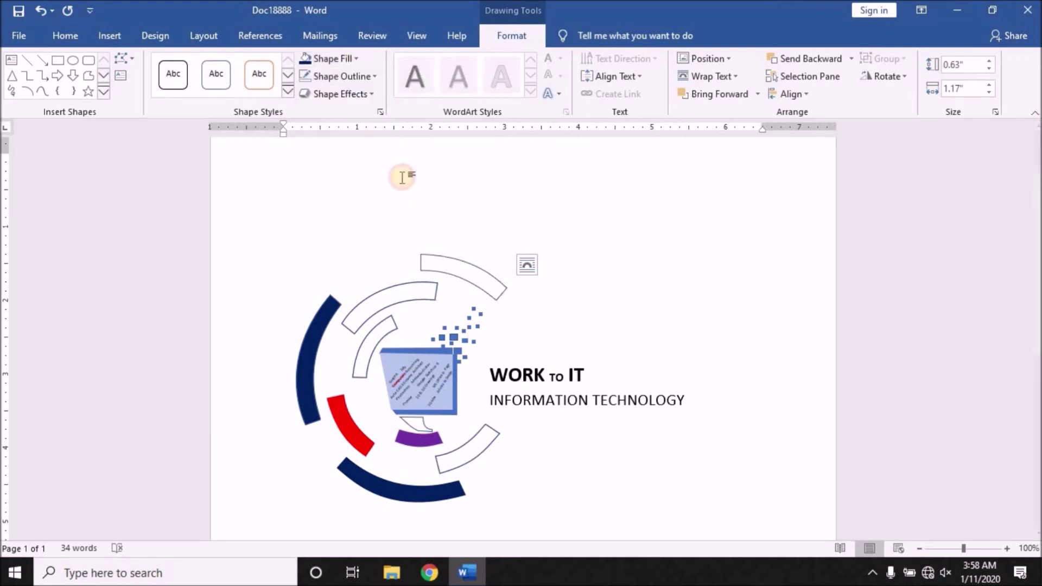
pyautogui.click(403, 285)
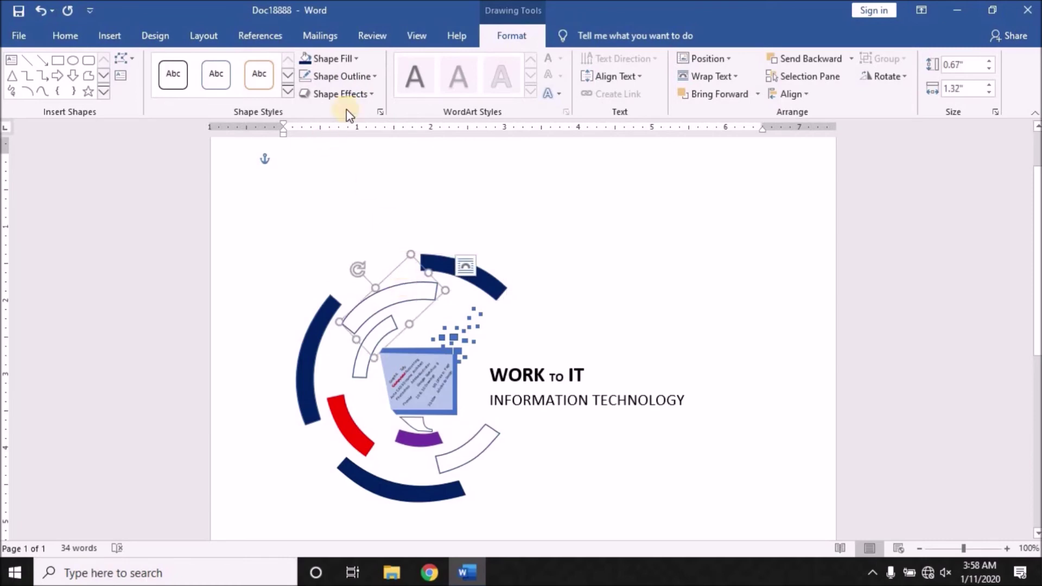
pyautogui.click(353, 58)
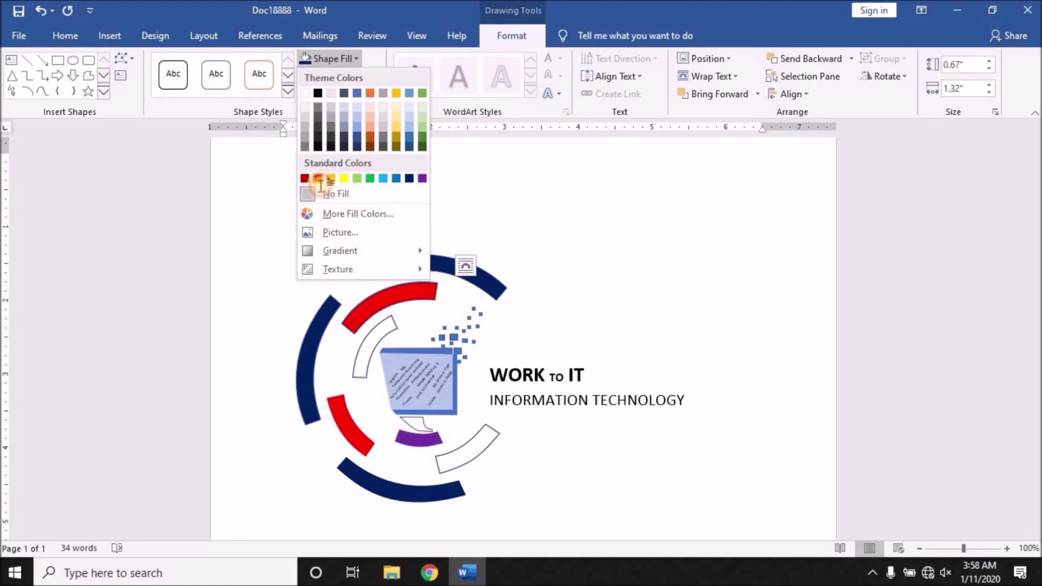
pyautogui.click(305, 178)
pyautogui.click(451, 453)
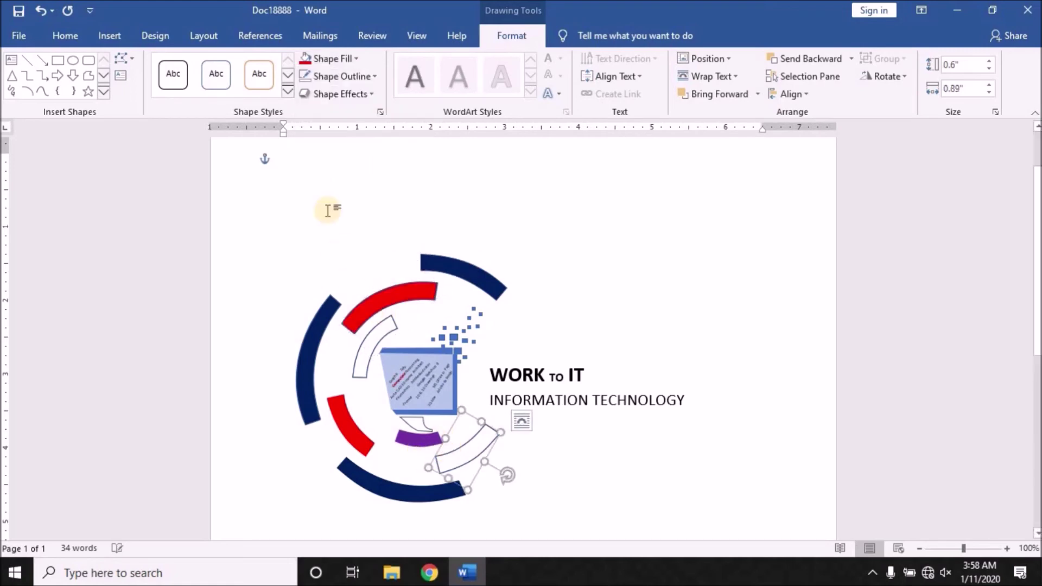
pyautogui.click(356, 54)
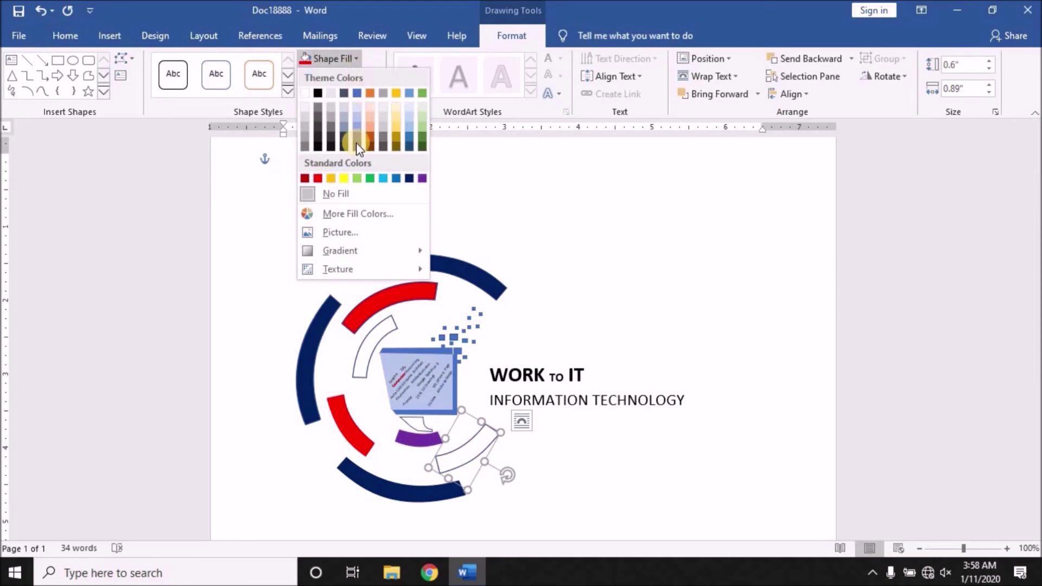
pyautogui.click(315, 177)
# Step: Set both red arcs to No Outline
pyautogui.click(485, 445)
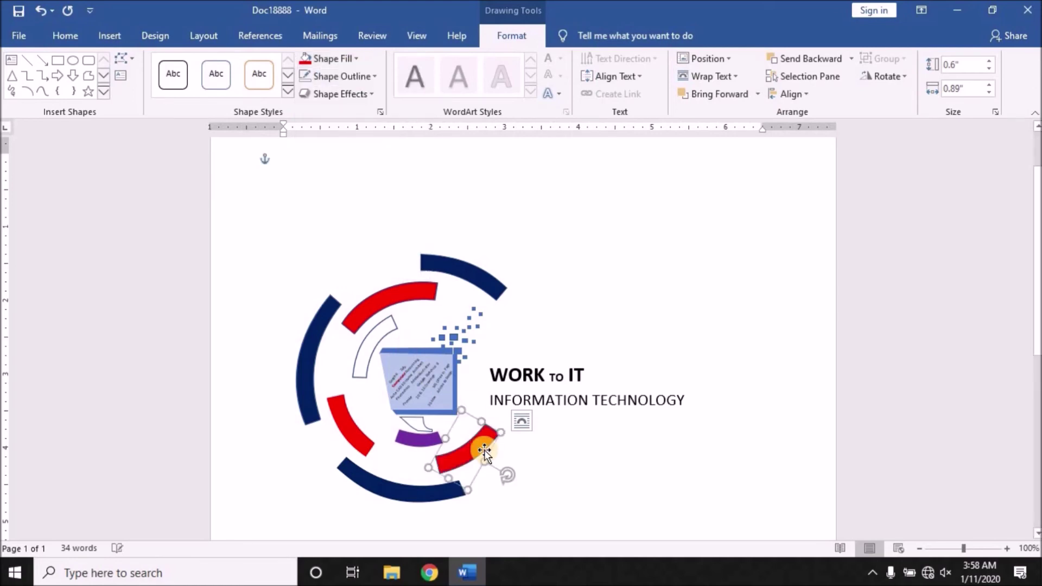
pyautogui.click(380, 79)
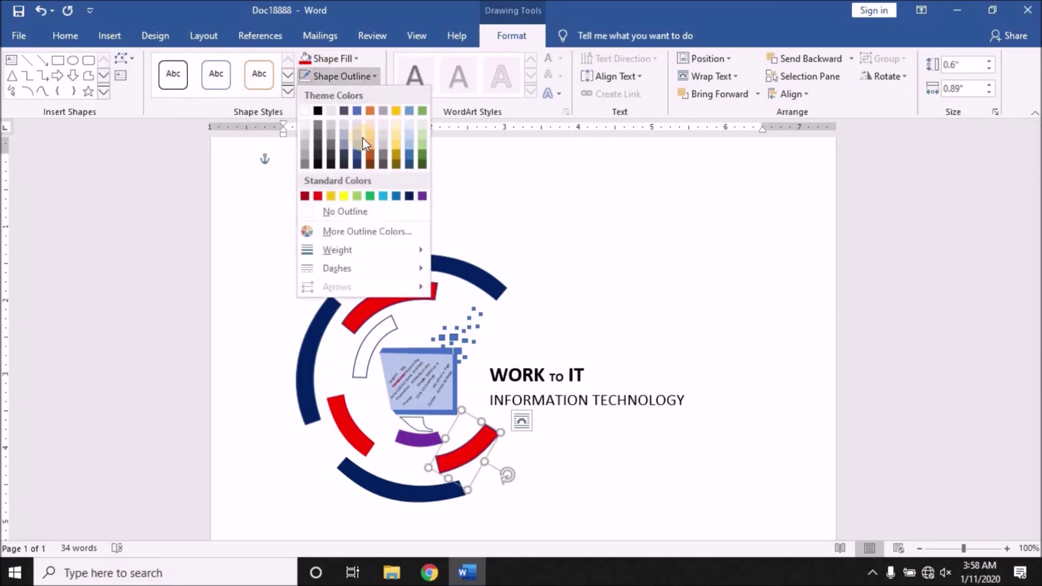
pyautogui.click(362, 212)
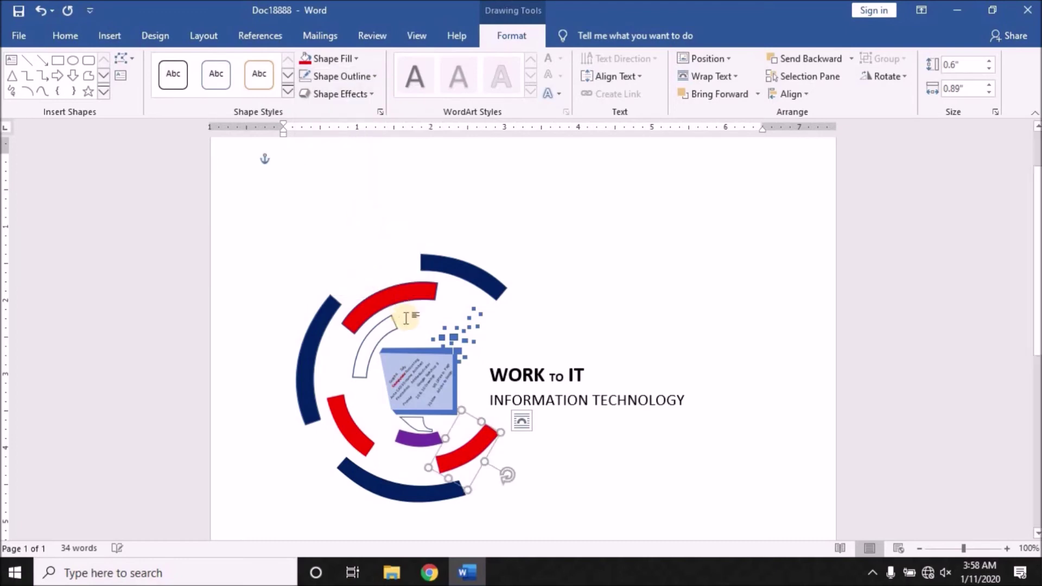
pyautogui.click(406, 294)
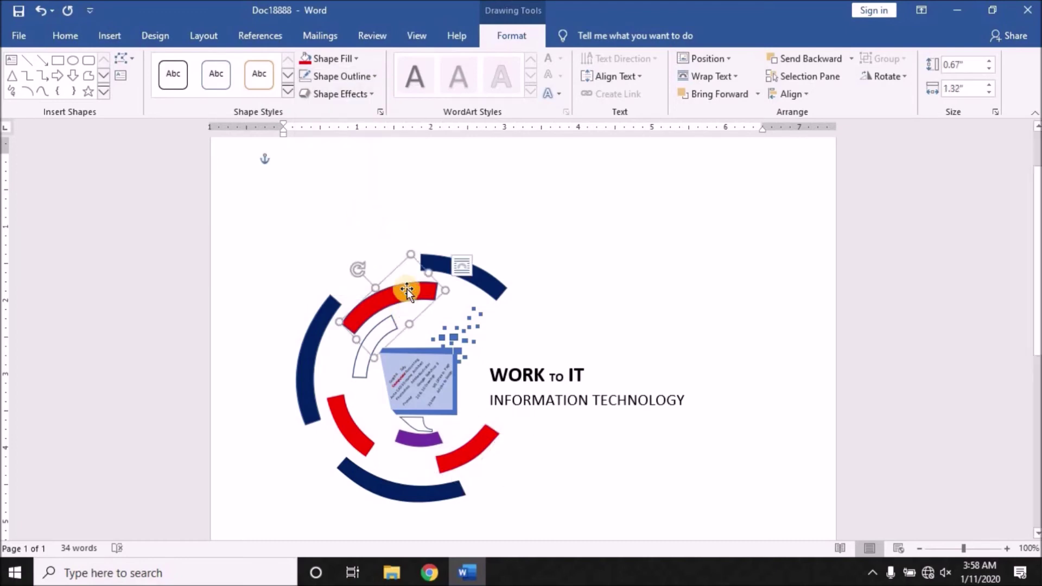
pyautogui.click(373, 76)
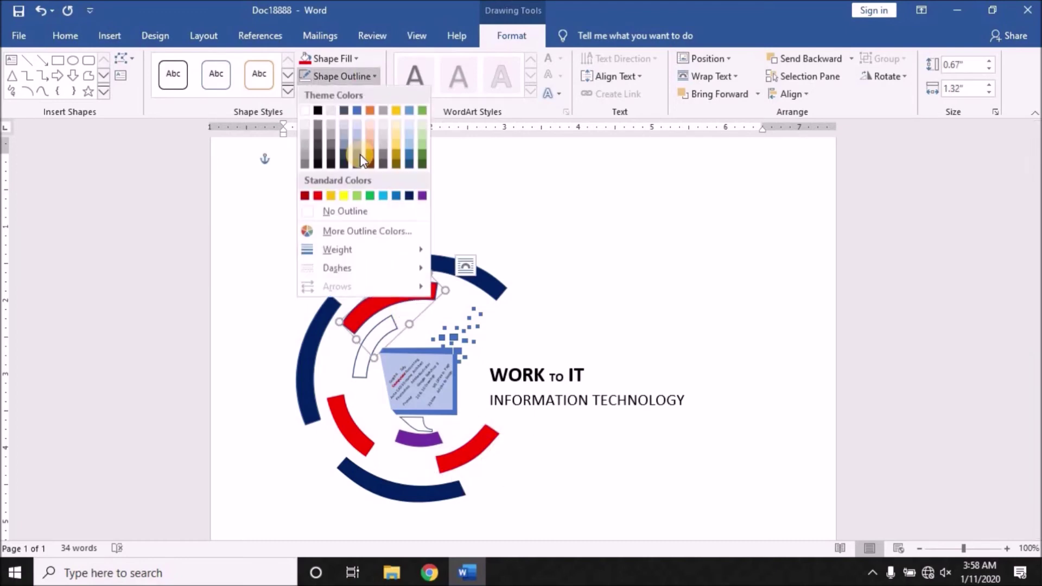
pyautogui.click(345, 212)
# Step: Fill the small inner arc beside the monitor with Purple
pyautogui.click(350, 370)
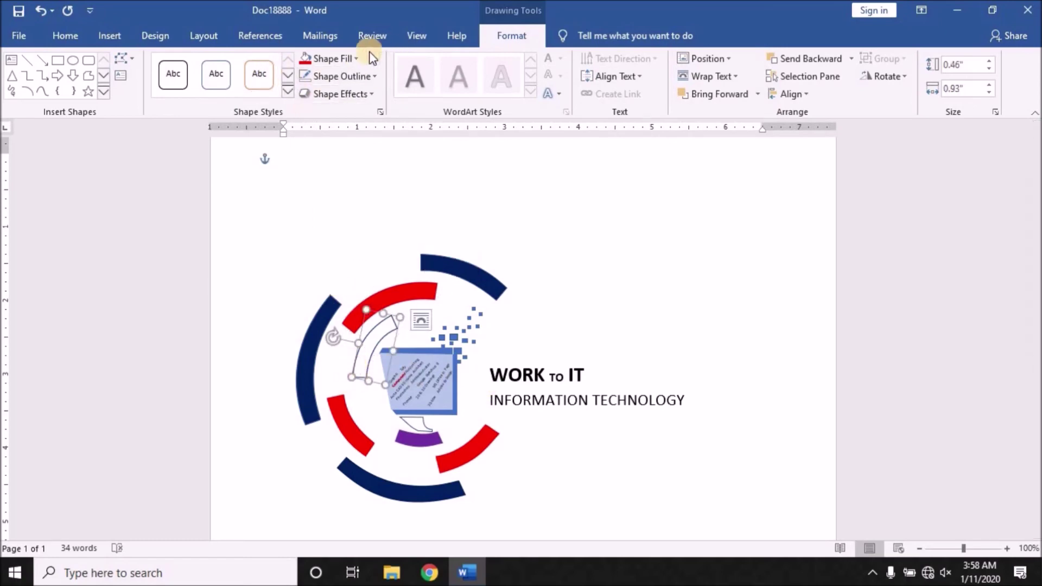
pyautogui.click(357, 59)
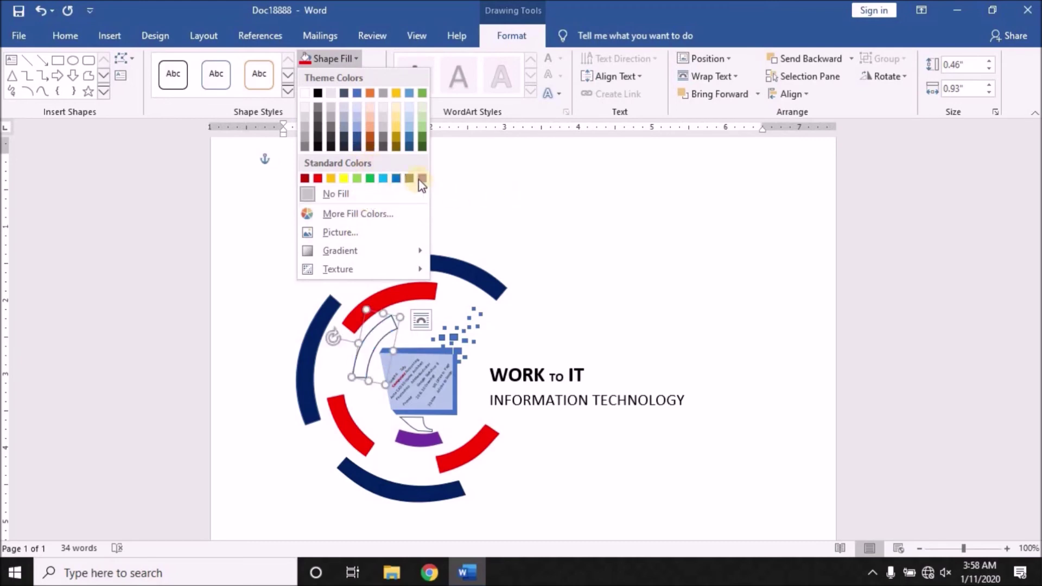
pyautogui.click(421, 179)
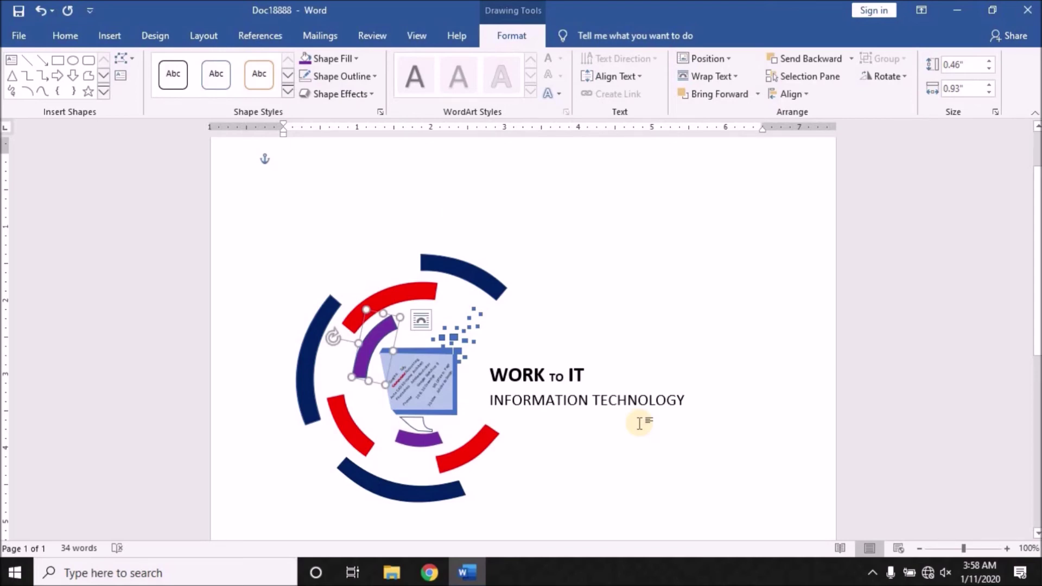
pyautogui.scroll(-1, 719, 355)
# Step: Enlarge the 'WORK to IT' heading text with Grow Font
pyautogui.scroll(-2, 719, 355)
pyautogui.scroll(-2, 718, 355)
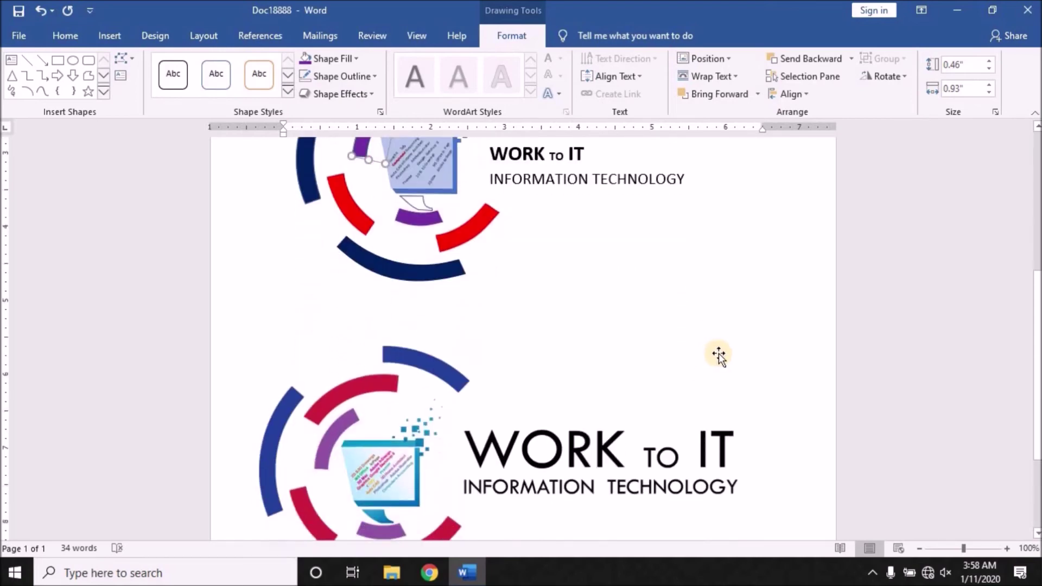
pyautogui.scroll(1, 496, 160)
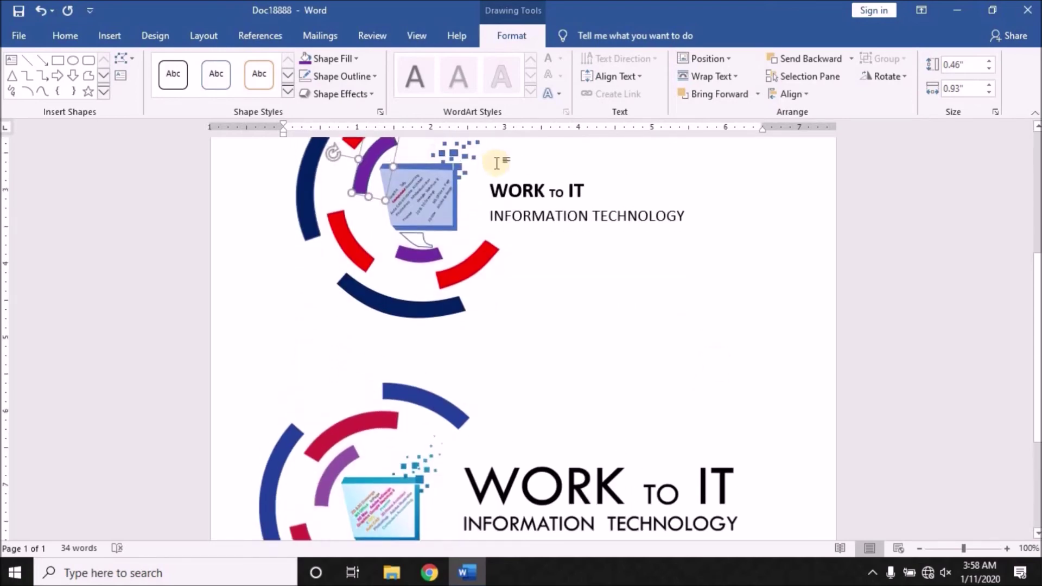
pyautogui.click(550, 191)
pyautogui.moveTo(608, 194); pyautogui.dragTo(490, 191)
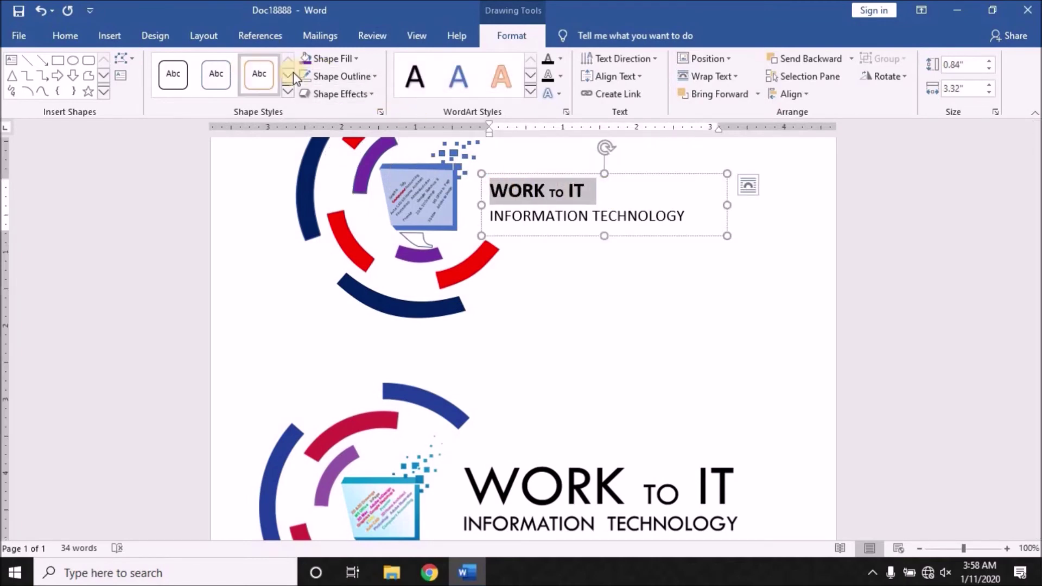
pyautogui.click(56, 33)
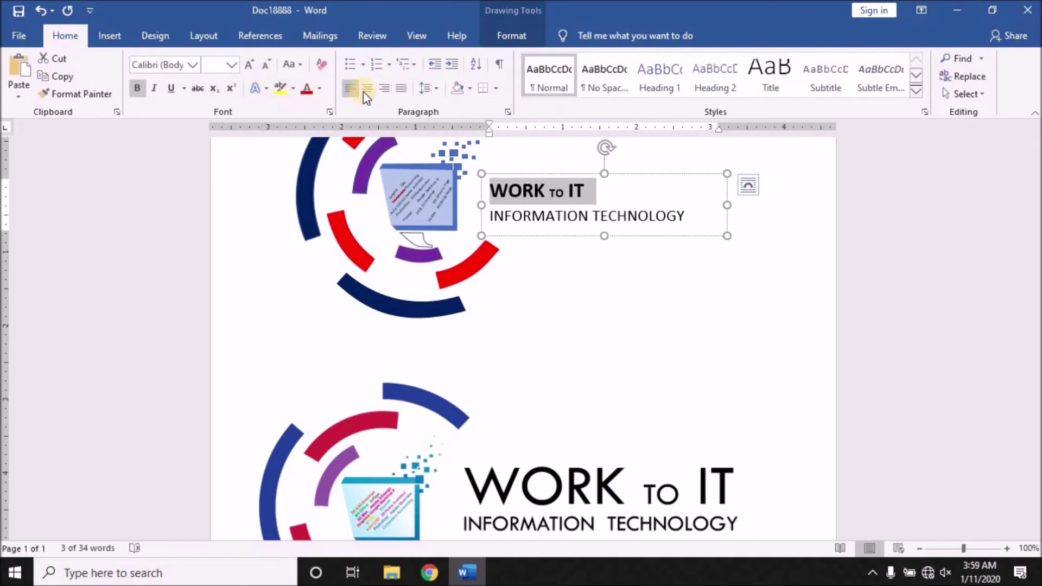
pyautogui.click(251, 67)
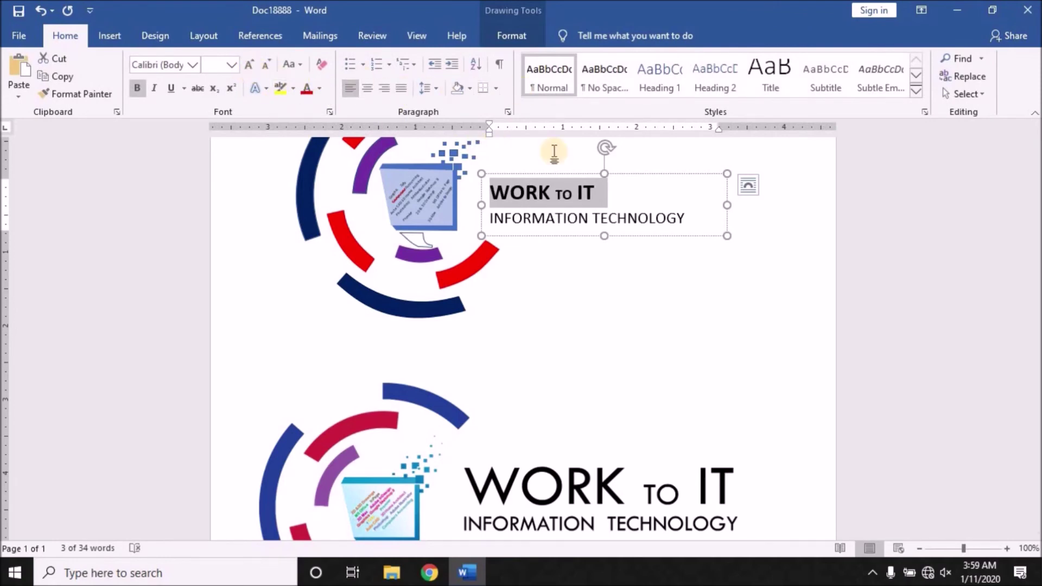
# Step: Try an indent on the heading, then remove it to keep it flush left
pyautogui.click(434, 90)
pyautogui.click(452, 66)
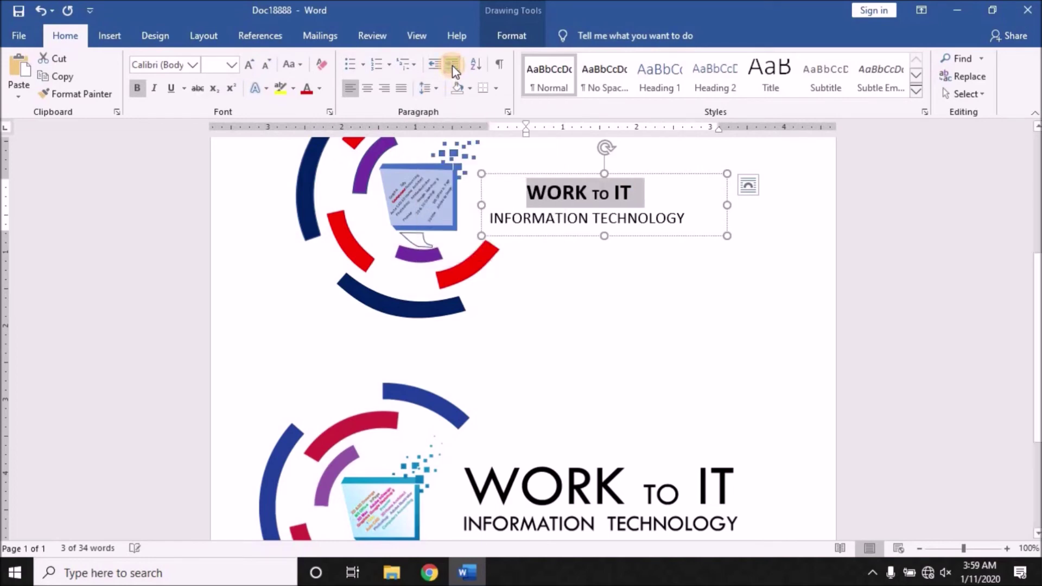
pyautogui.click(436, 65)
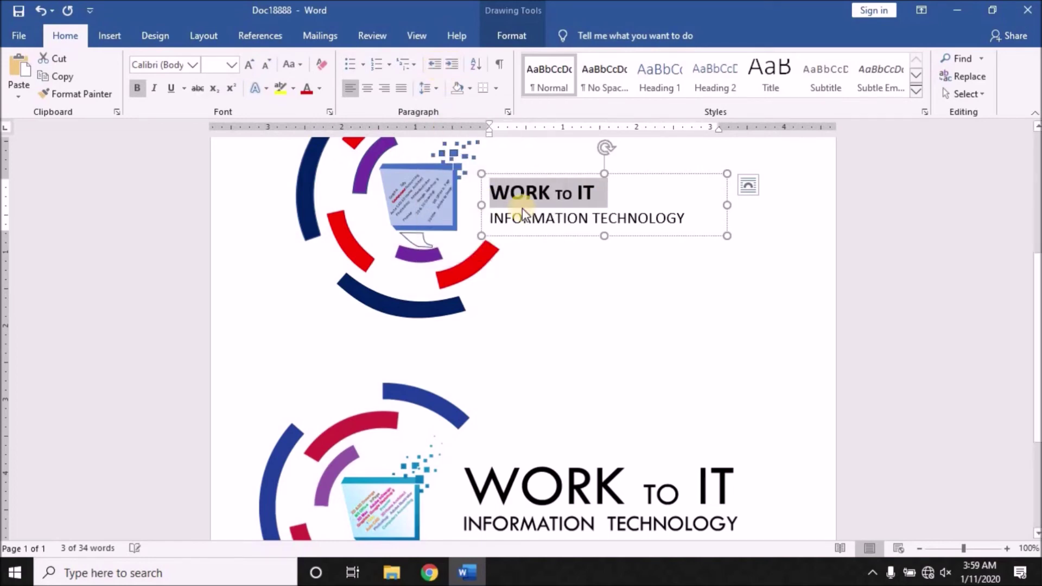
pyautogui.click(613, 188)
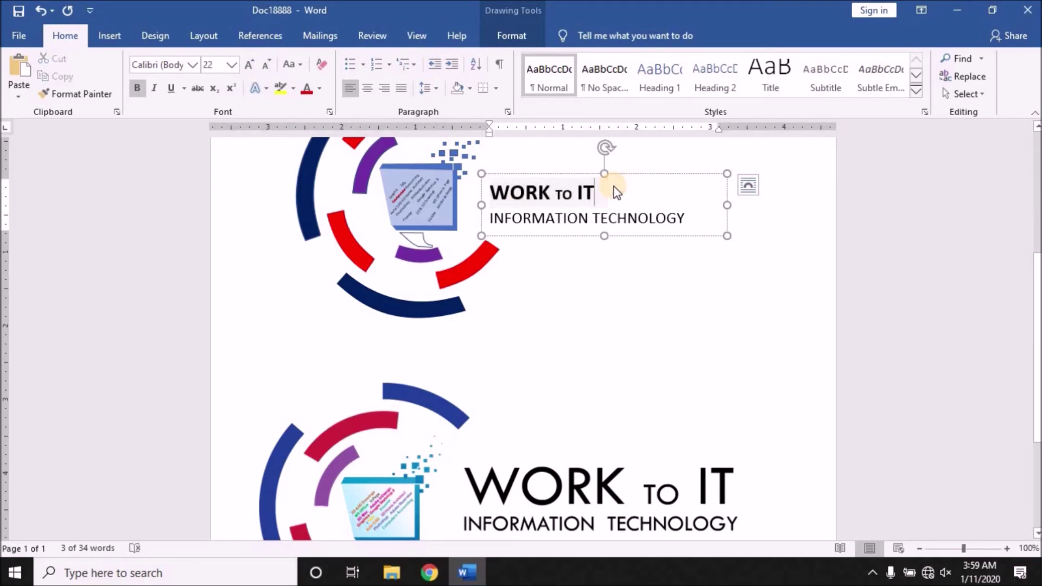
pyautogui.click(588, 314)
pyautogui.scroll(3, 714, 442)
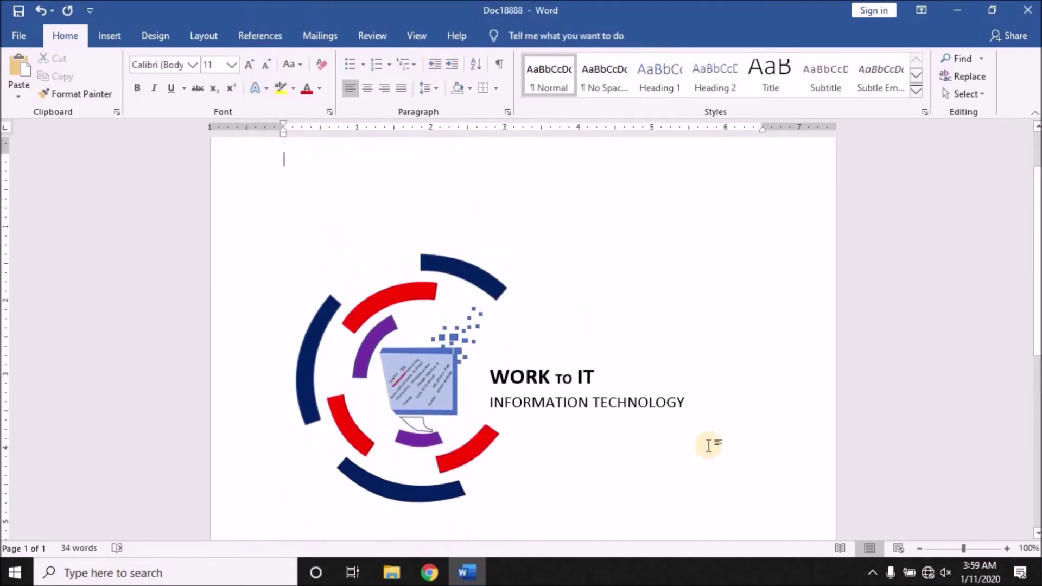
pyautogui.click(623, 403)
pyautogui.click(585, 376)
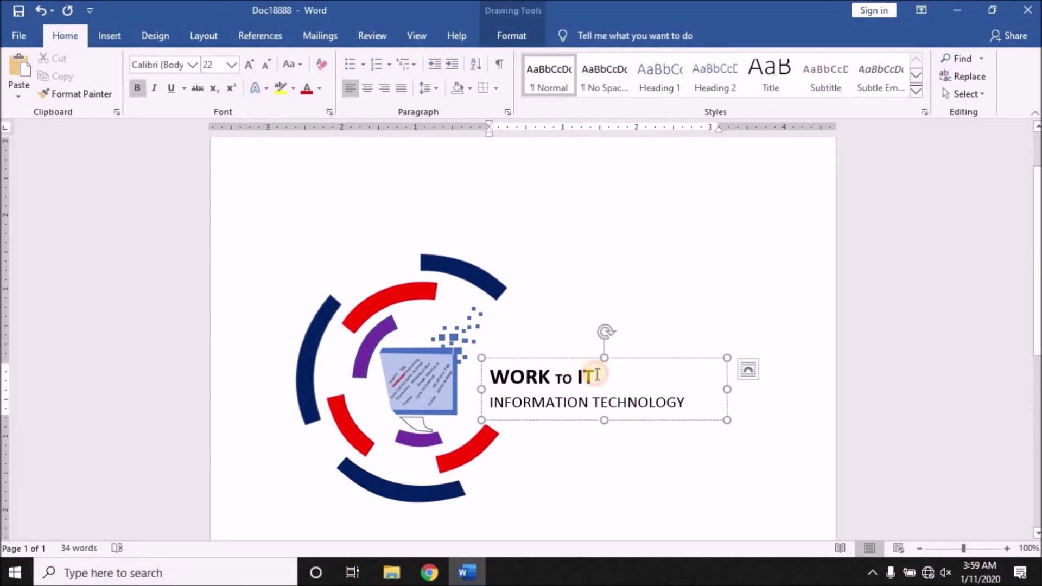
# Step: Delete the 'WORK to IT' line so only INFORMATION TECHNOLOGY remains in the box
pyautogui.press('BackSpace')
pyautogui.press('BackSpace')
pyautogui.press('BackSpace')
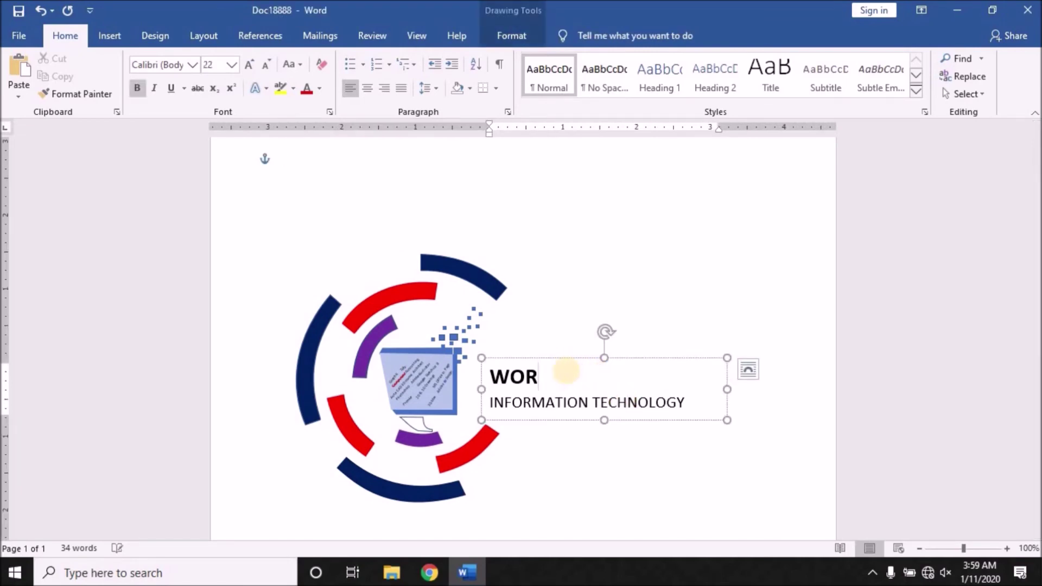
pyautogui.press('BackSpace')
pyautogui.press('BackSpace')
pyautogui.press('BackSpace')
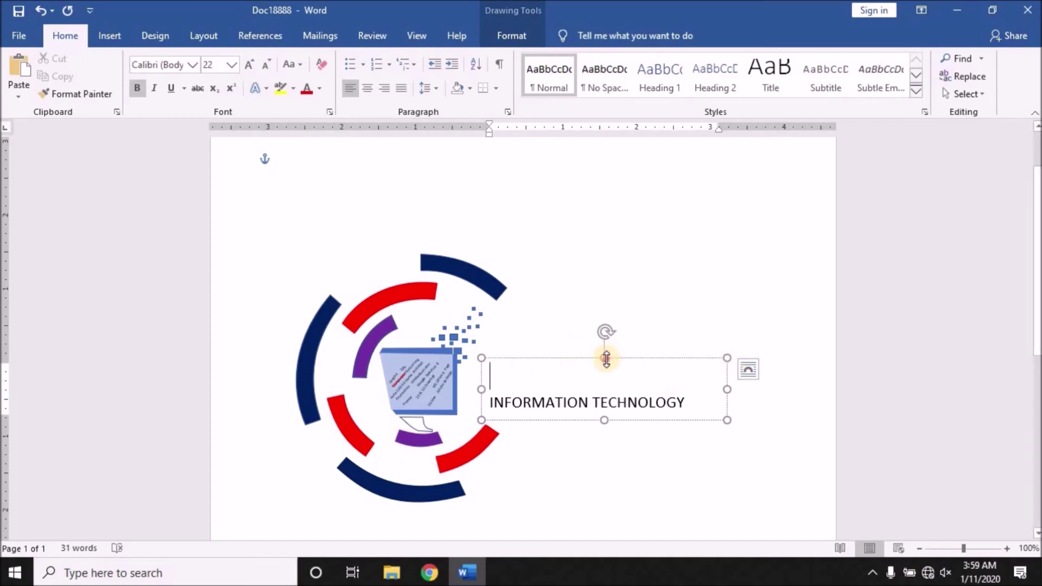
pyautogui.moveTo(607, 359); pyautogui.dragTo(608, 360)
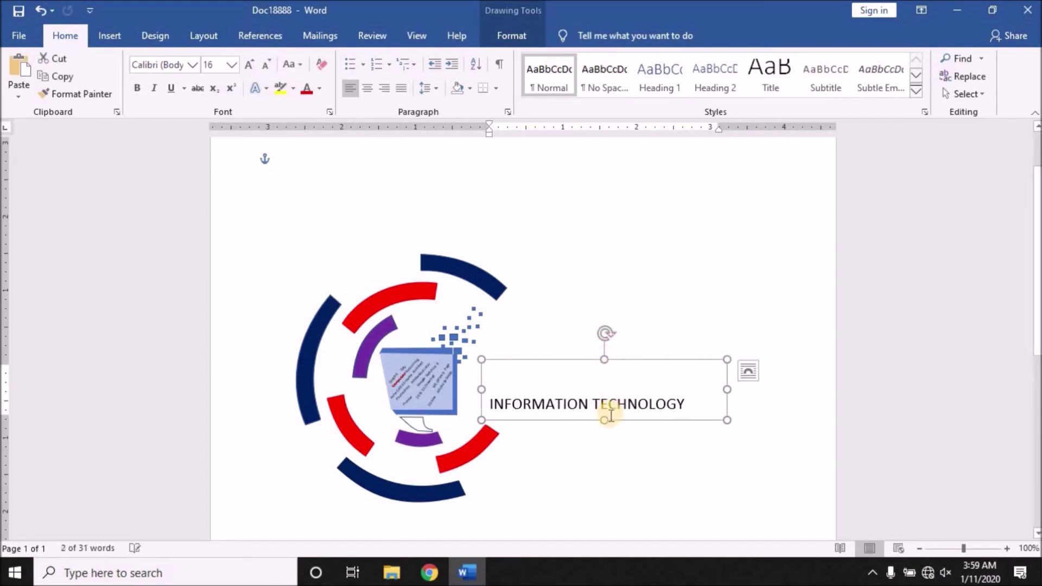
pyautogui.click(491, 405)
pyautogui.hotkey('ctrl', 'z')
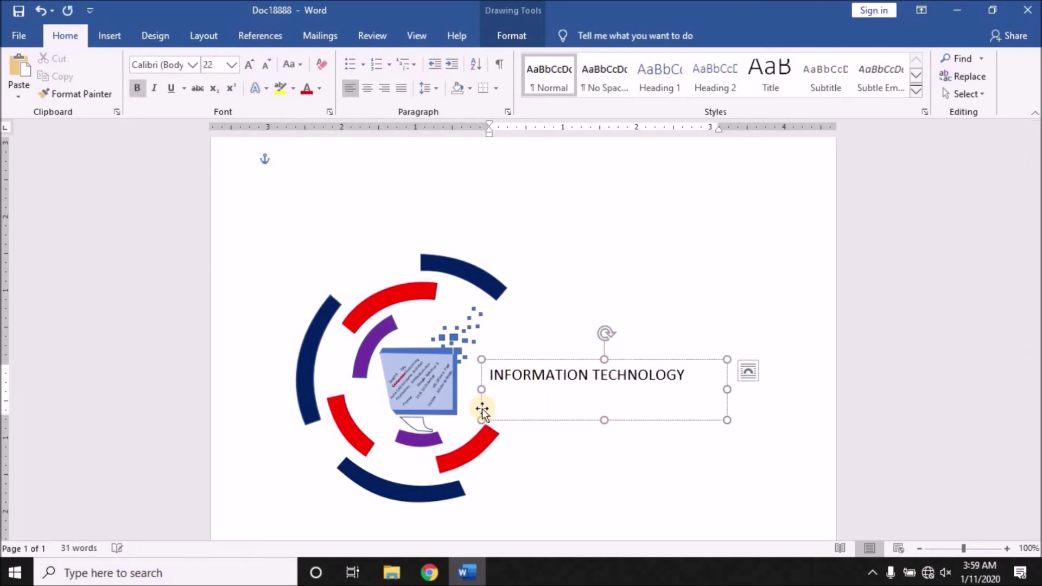
pyautogui.click(532, 389)
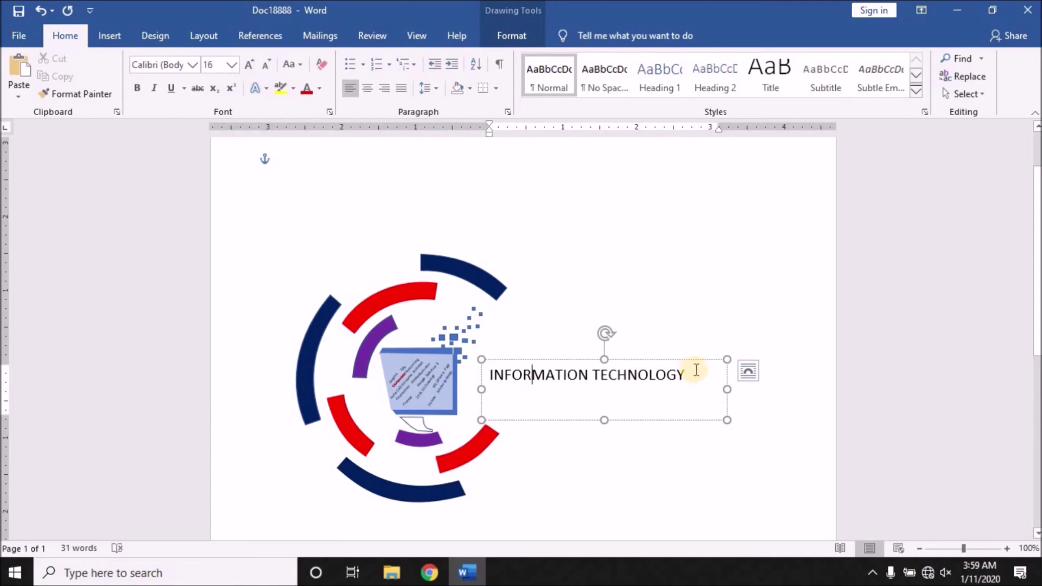
# Step: Resize the text box, move it beside the monitor, and set its text to 20 pt
pyautogui.moveTo(603, 421); pyautogui.dragTo(611, 386)
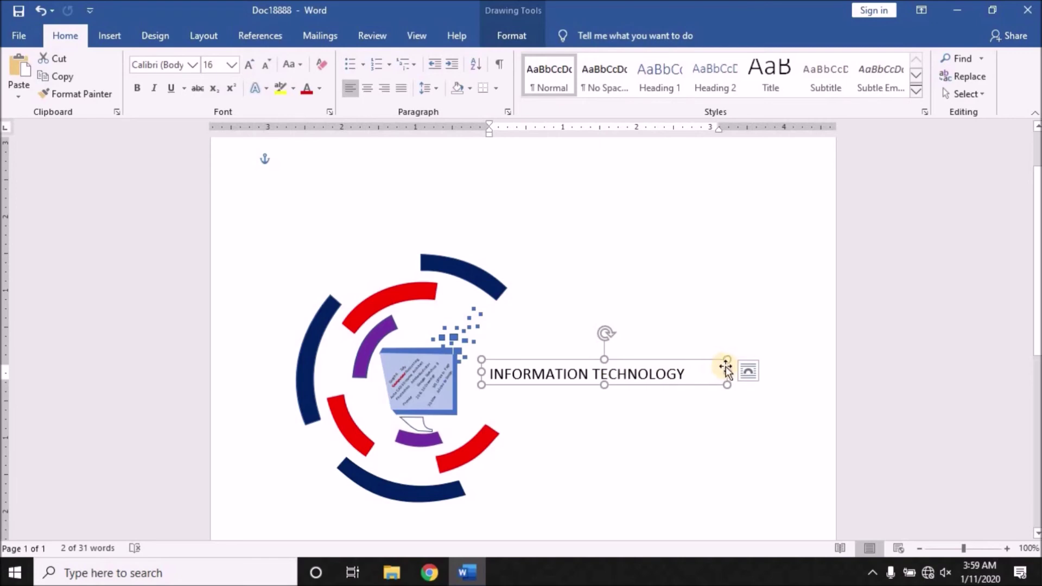
pyautogui.moveTo(724, 362); pyautogui.dragTo(724, 354)
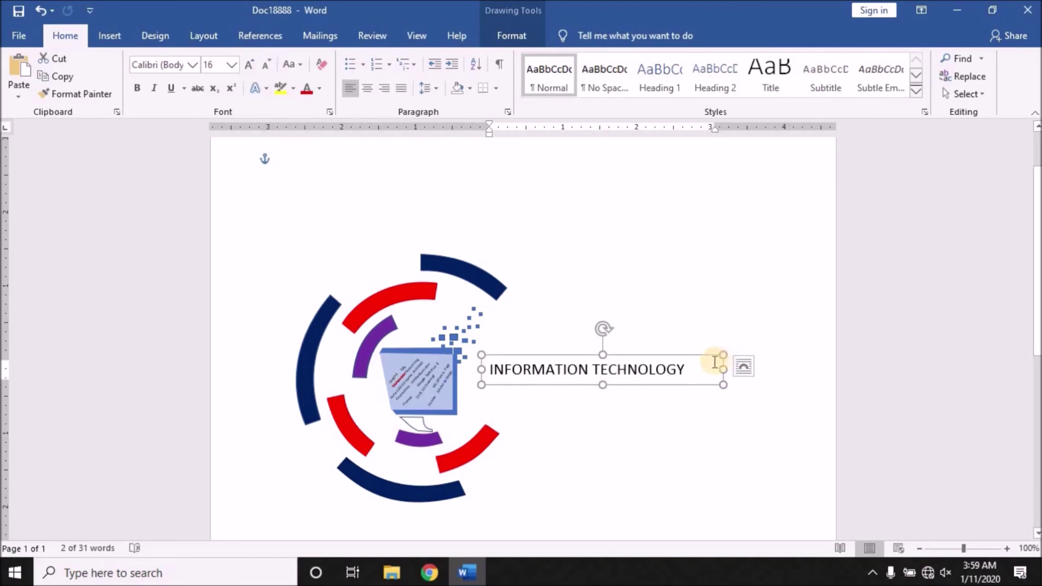
pyautogui.moveTo(499, 357); pyautogui.dragTo(498, 389)
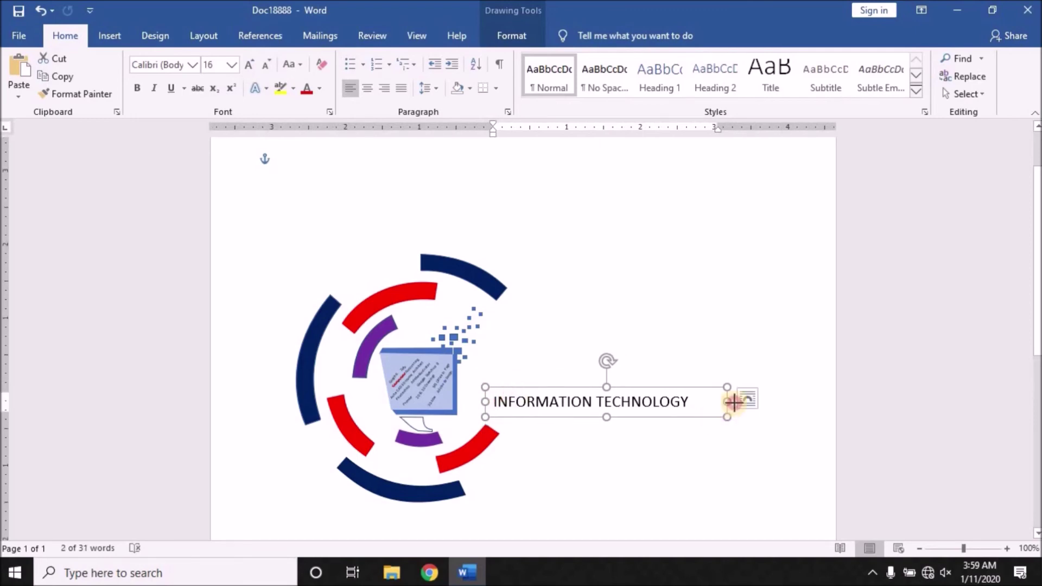
pyautogui.moveTo(728, 402); pyautogui.dragTo(755, 402)
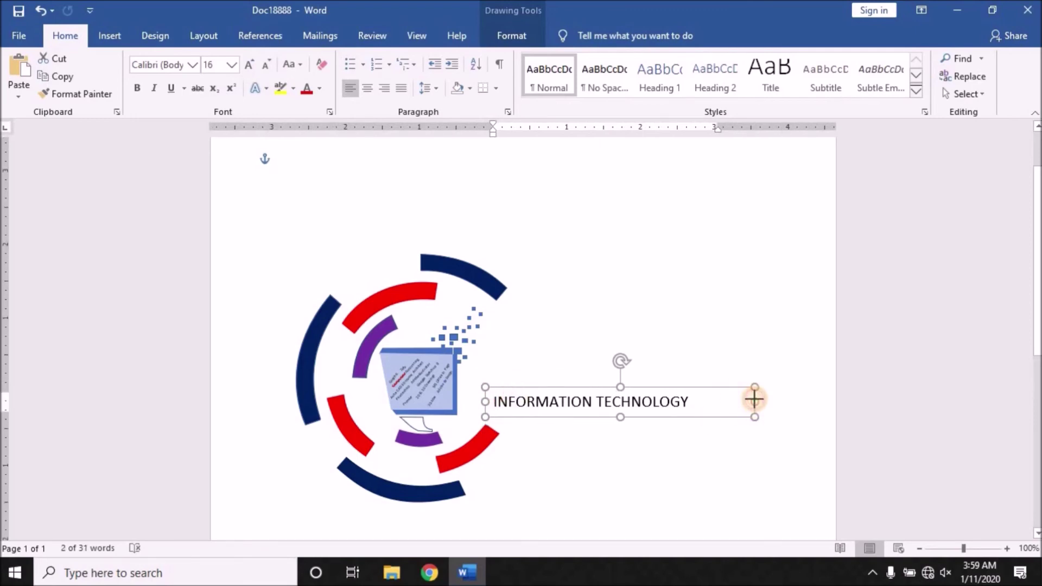
pyautogui.click(249, 65)
pyautogui.click(249, 65)
pyautogui.click(248, 65)
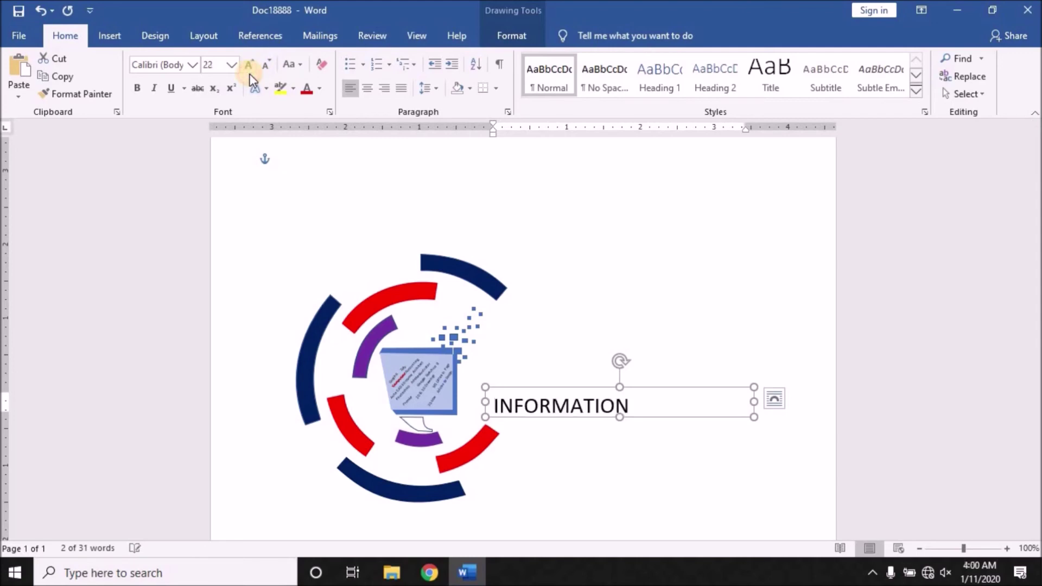
pyautogui.click(267, 69)
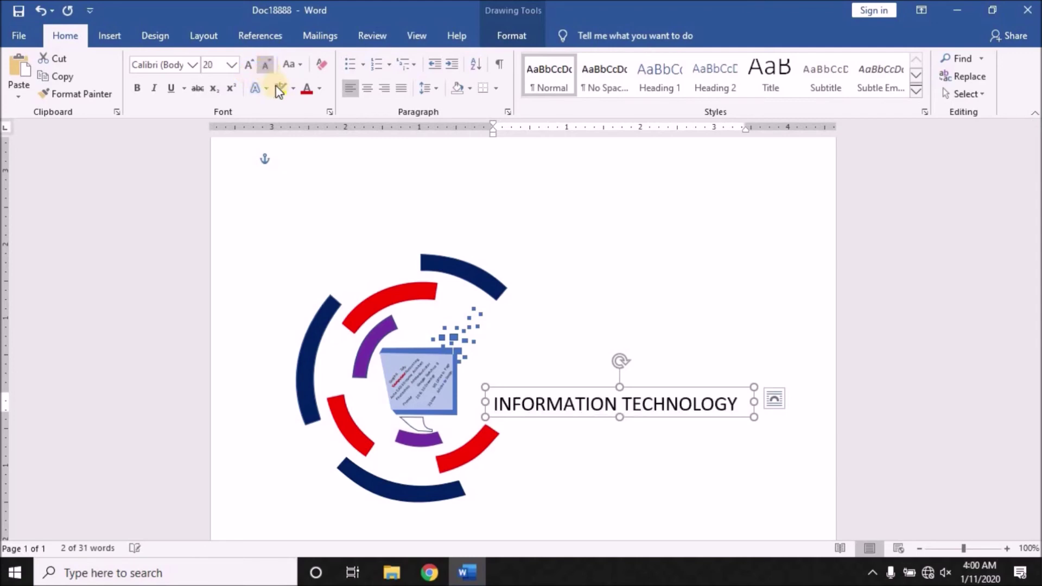
pyautogui.click(566, 322)
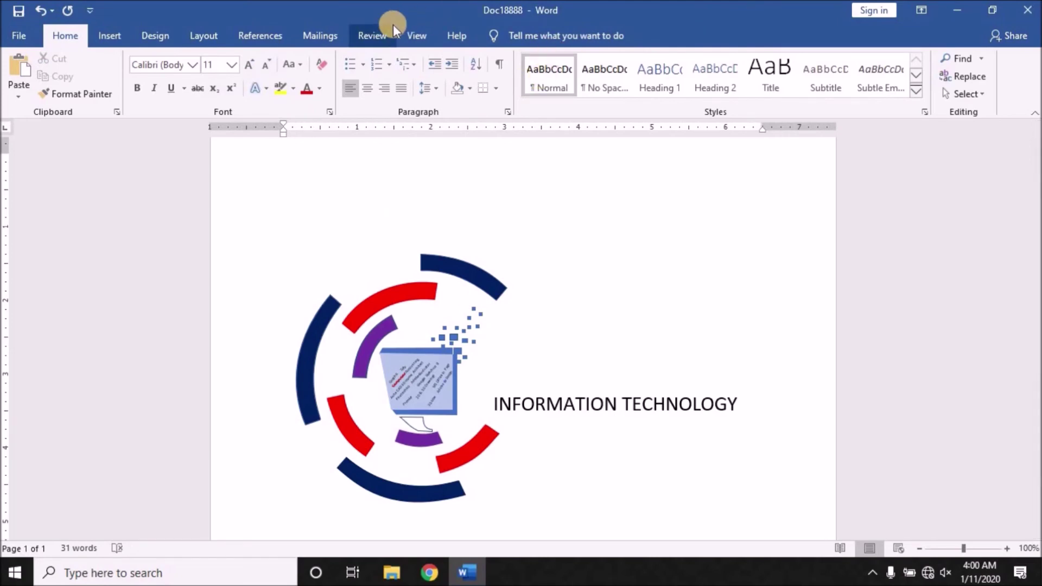
# Step: Insert a Simple Text Box and replace its placeholder with 'WORK TO IT'
pyautogui.click(129, 34)
pyautogui.click(708, 76)
pyautogui.click(749, 179)
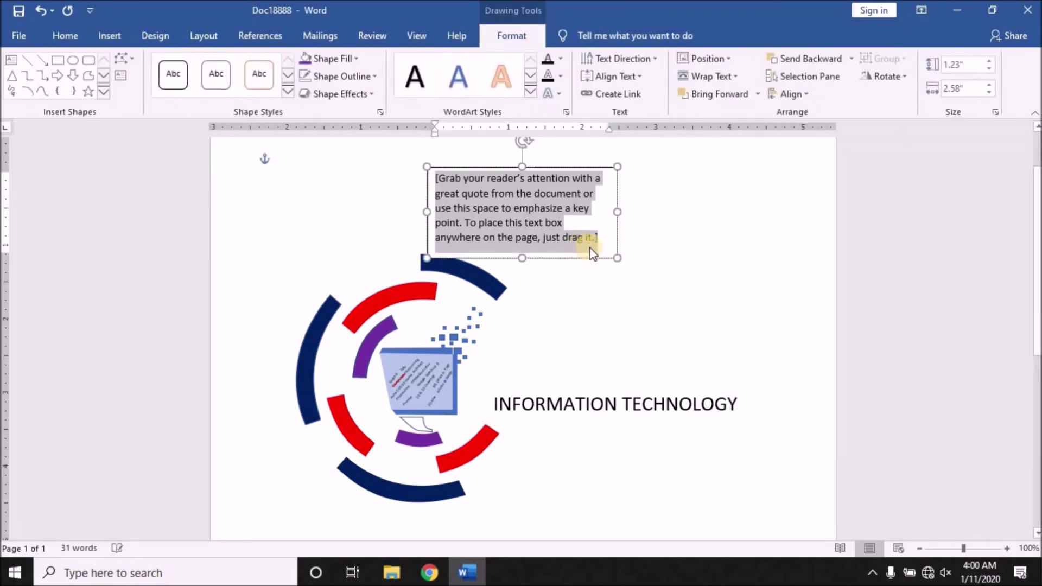
pyautogui.press('Delete')
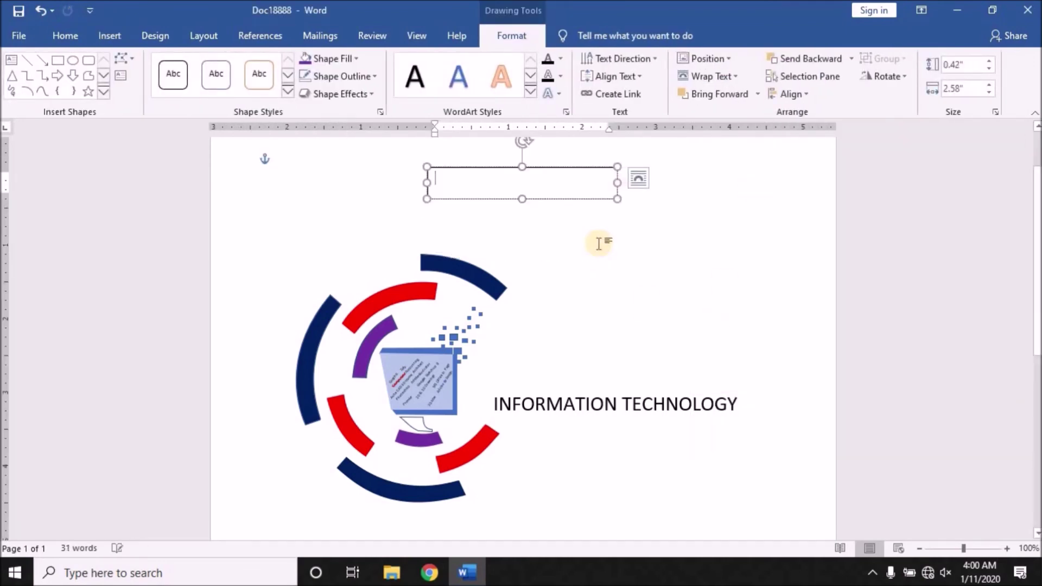
pyautogui.write('WORK TO IT')
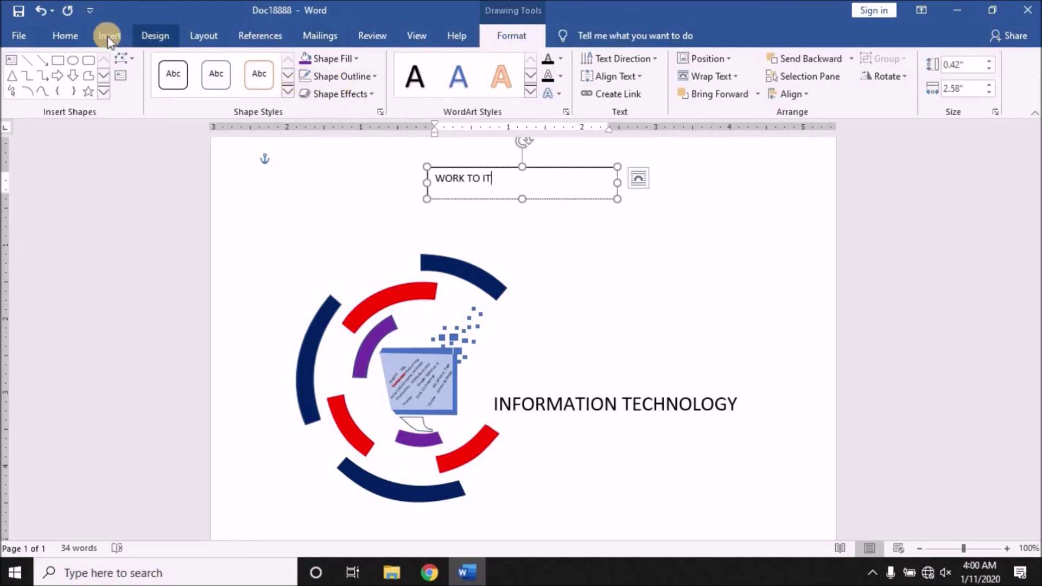
# Step: Centre 'WORK TO IT' in its box and enlarge it with Grow Font
pyautogui.click(79, 36)
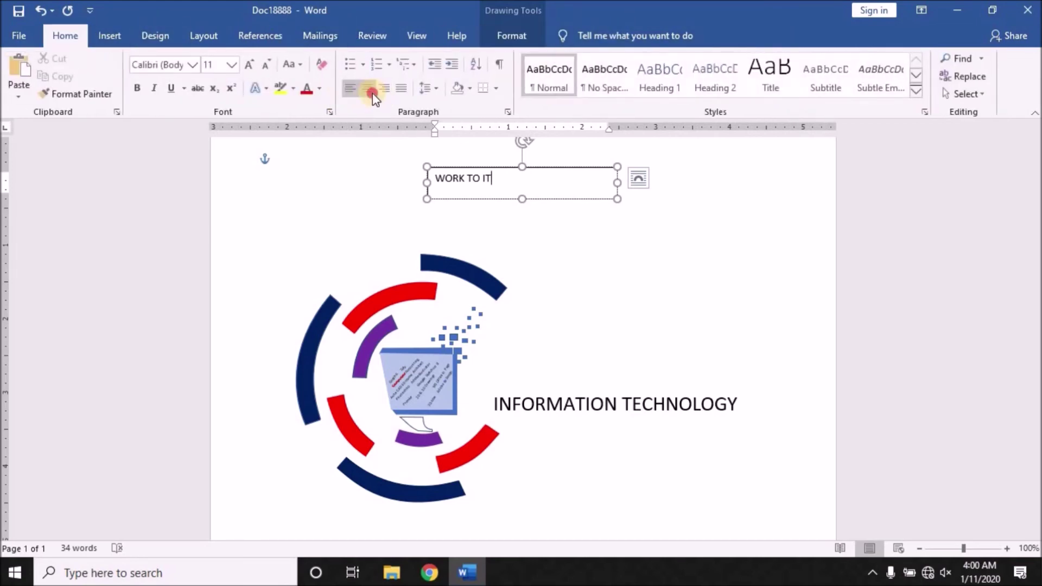
pyautogui.click(369, 90)
pyautogui.click(249, 66)
pyautogui.click(249, 65)
pyautogui.click(250, 65)
pyautogui.click(250, 65)
# Step: Try enlarging the word IT, then undo the size change
pyautogui.click(547, 250)
pyautogui.click(545, 180)
pyautogui.click(250, 68)
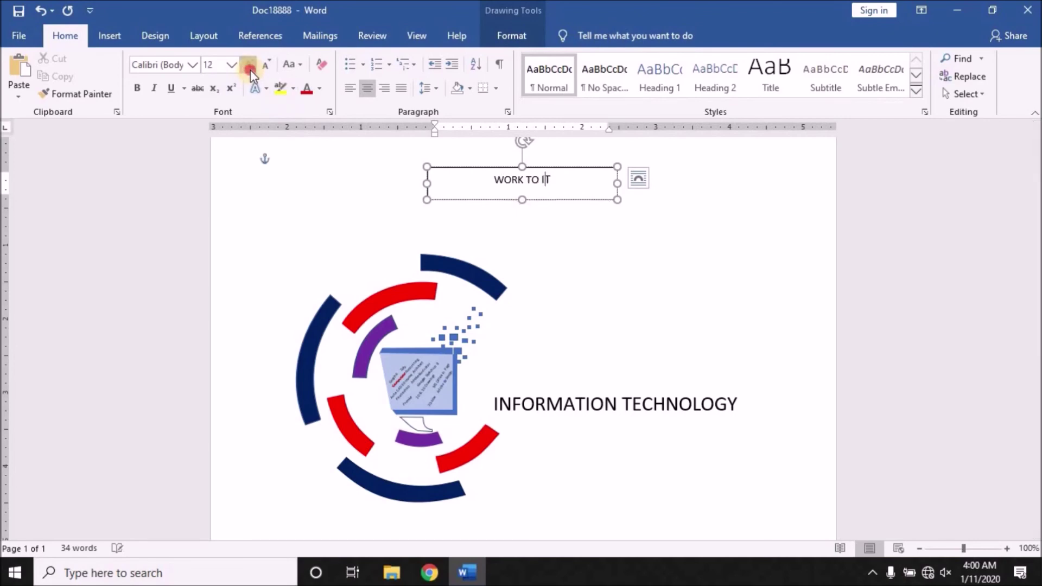
pyautogui.click(250, 70)
pyautogui.click(249, 69)
pyautogui.click(249, 69)
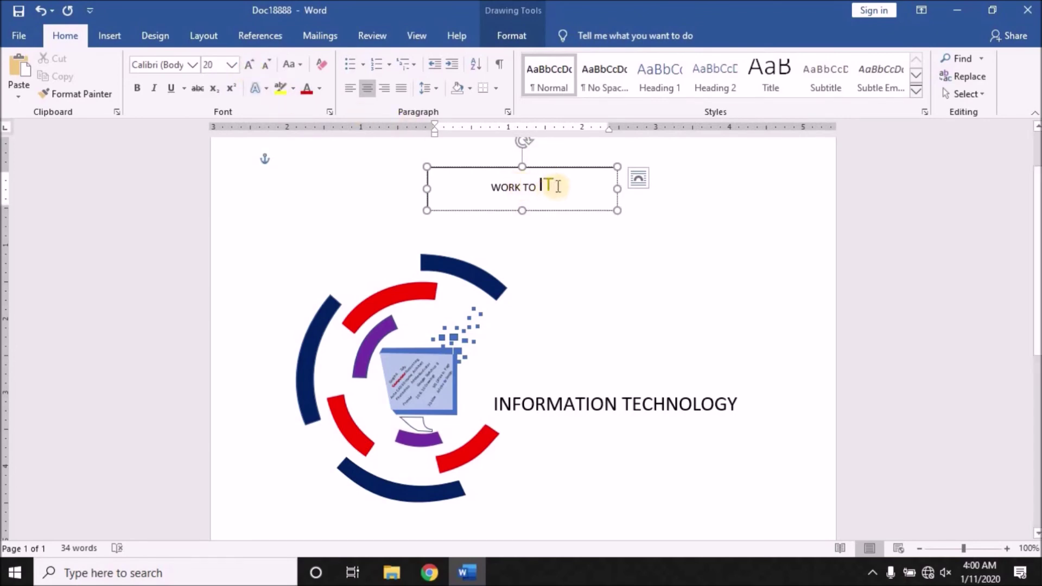
pyautogui.hotkey('ctrl', 'z')
pyautogui.hotkey('ctrl', 'z')
pyautogui.hotkey('ctrl', 'z')
pyautogui.hotkey('ctrl', 'z')
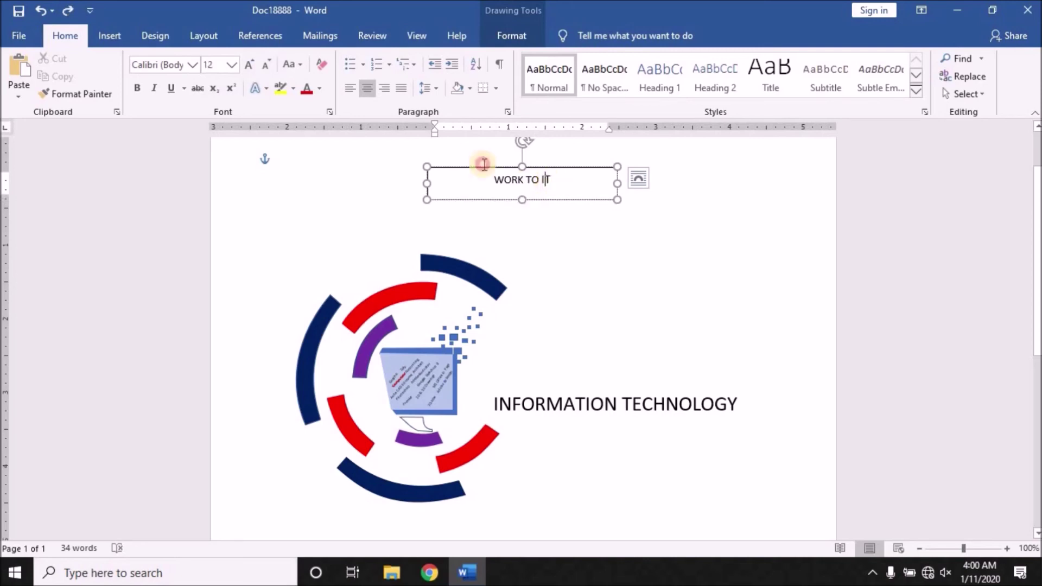
# Step: Make WORK TO IT bold, enlarge it repeatedly, and widen its box to fit one line
pyautogui.moveTo(551, 179); pyautogui.dragTo(430, 148)
pyautogui.click(136, 90)
pyautogui.click(250, 65)
pyautogui.click(250, 65)
pyautogui.click(250, 65)
pyautogui.click(249, 65)
pyautogui.click(249, 65)
pyautogui.click(248, 66)
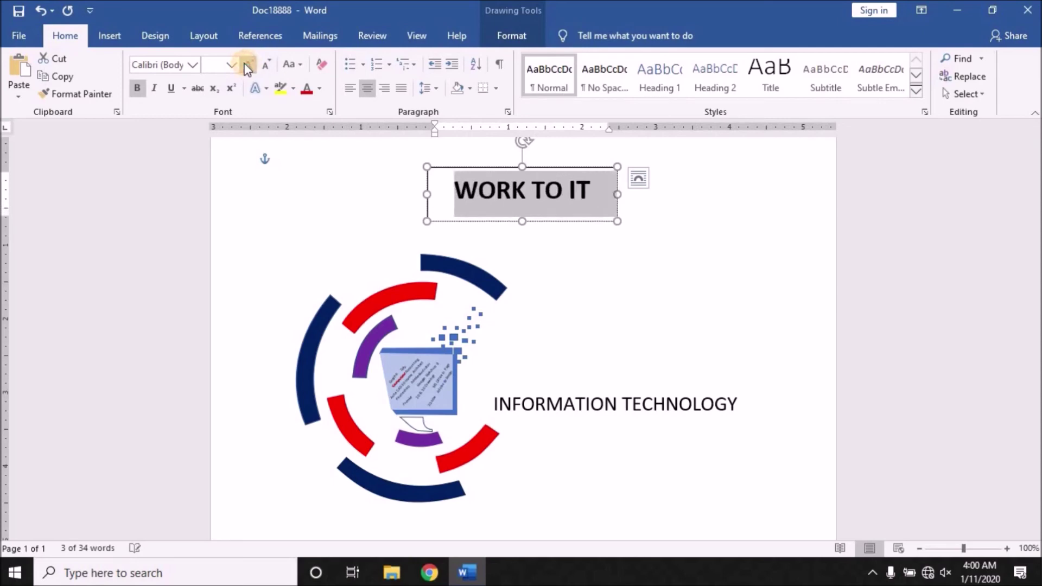
pyautogui.click(247, 66)
pyautogui.moveTo(617, 198)
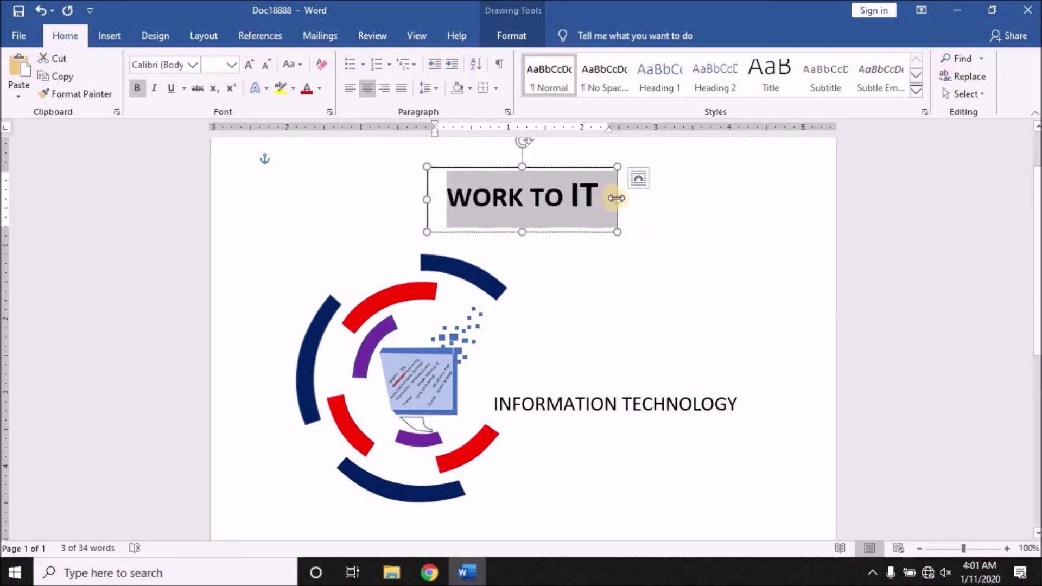
pyautogui.moveTo(617, 199); pyautogui.dragTo(666, 198)
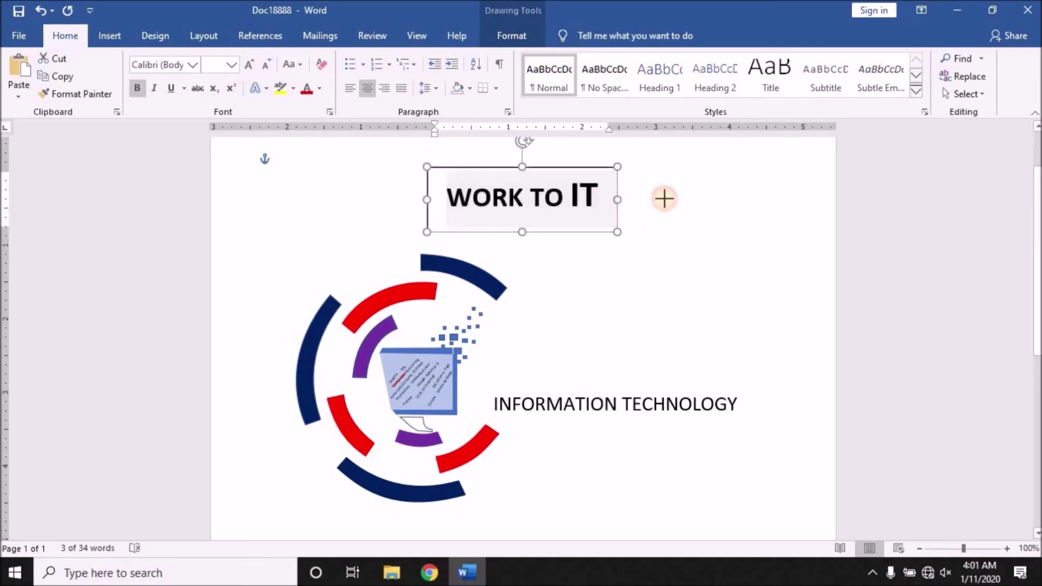
pyautogui.click(258, 67)
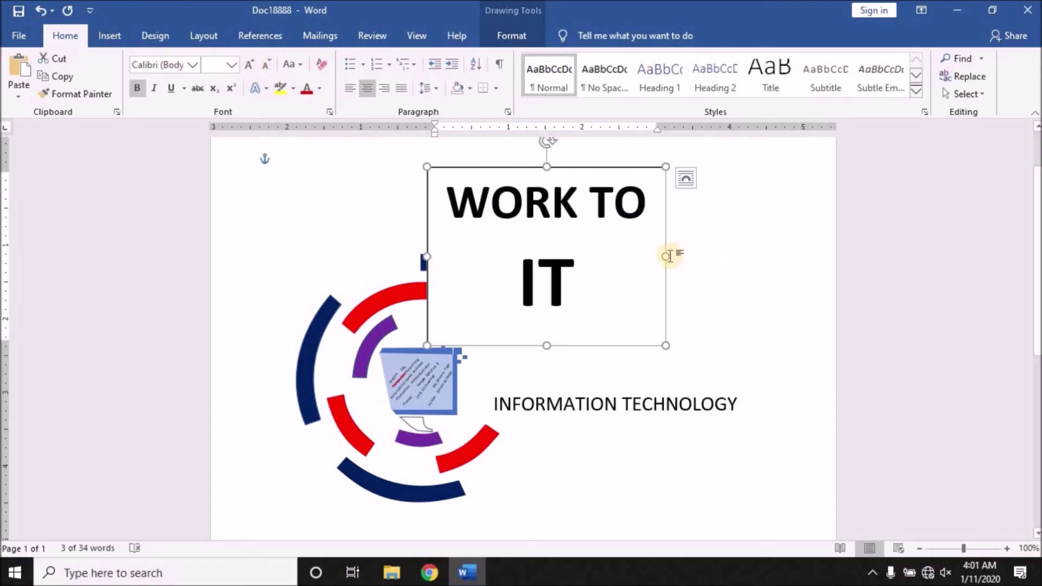
pyautogui.moveTo(668, 256); pyautogui.dragTo(762, 242)
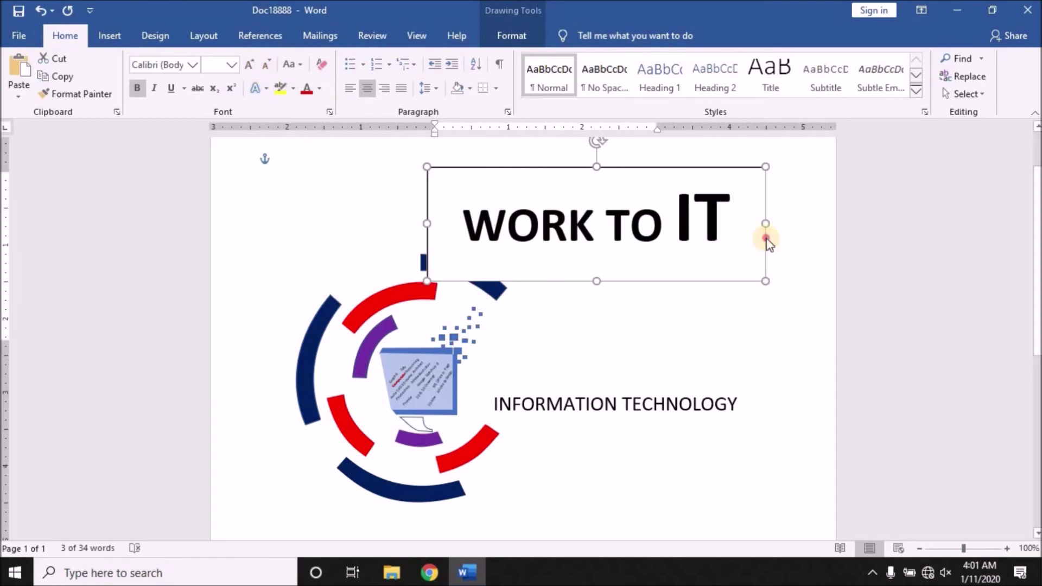
# Step: Set the word IT to 48 pt
pyautogui.click(715, 218)
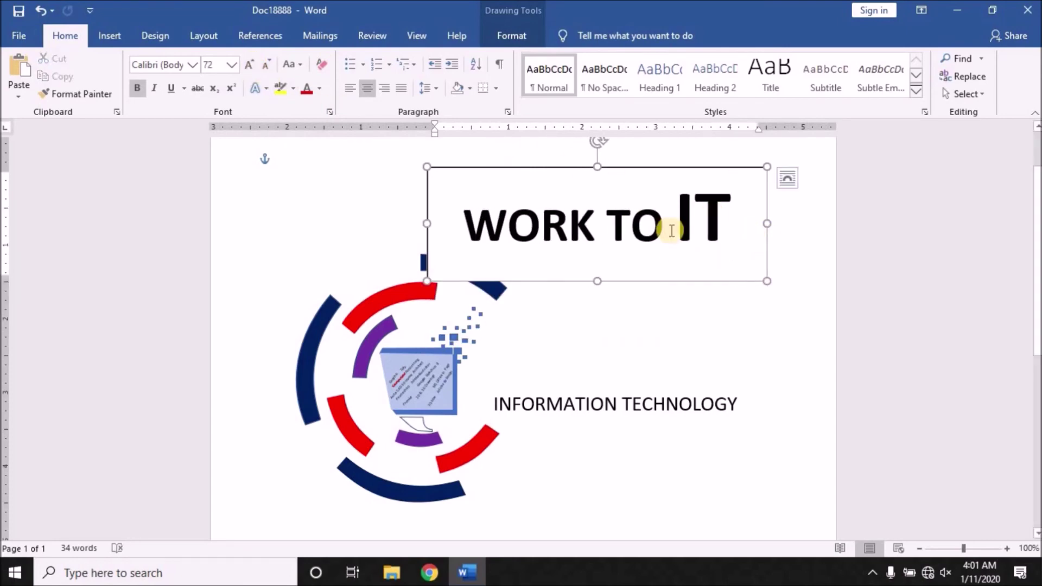
pyautogui.click(595, 232)
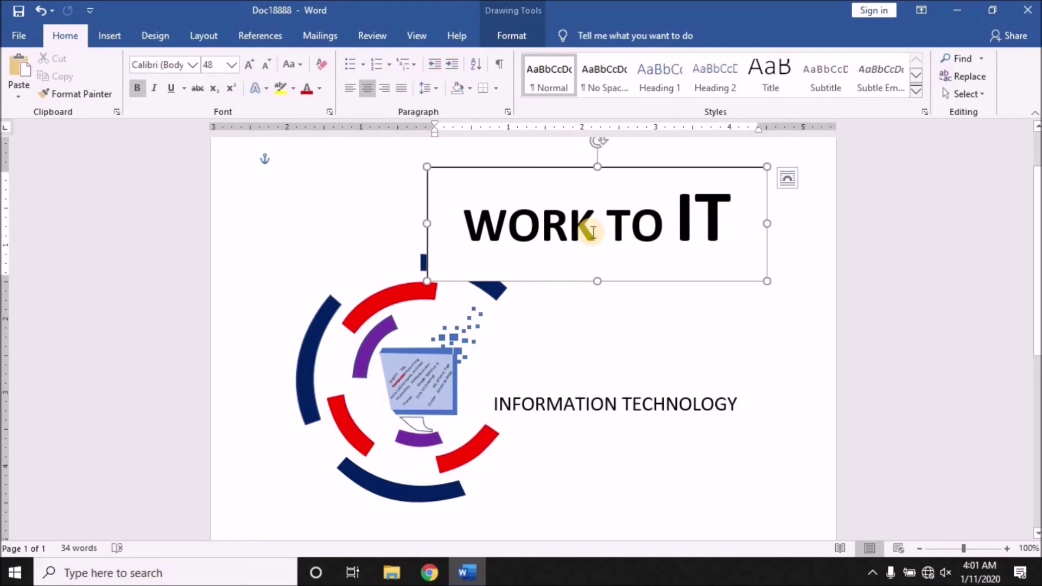
pyautogui.moveTo(733, 218); pyautogui.dragTo(676, 216)
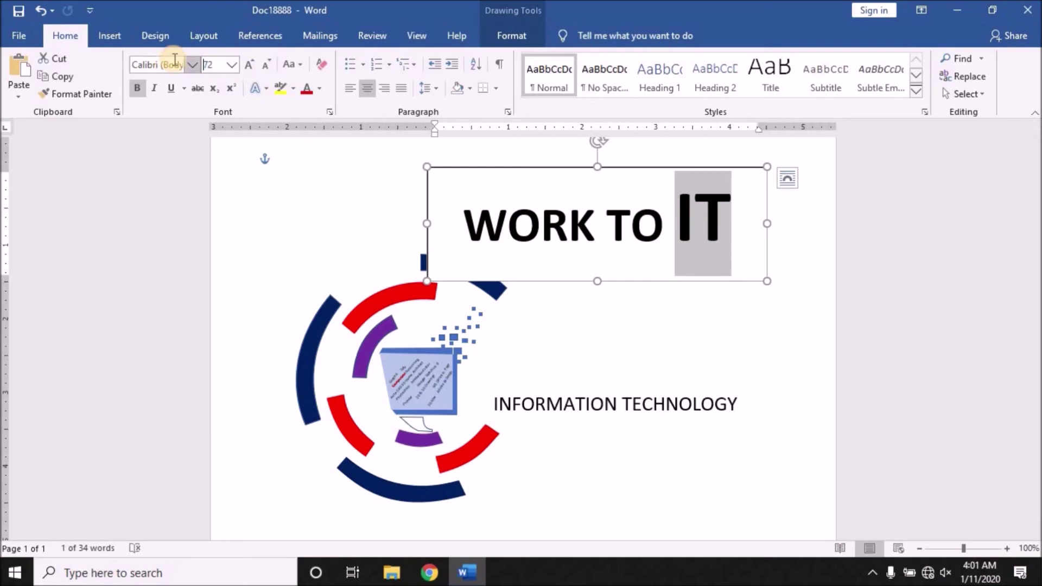
pyautogui.click(215, 62)
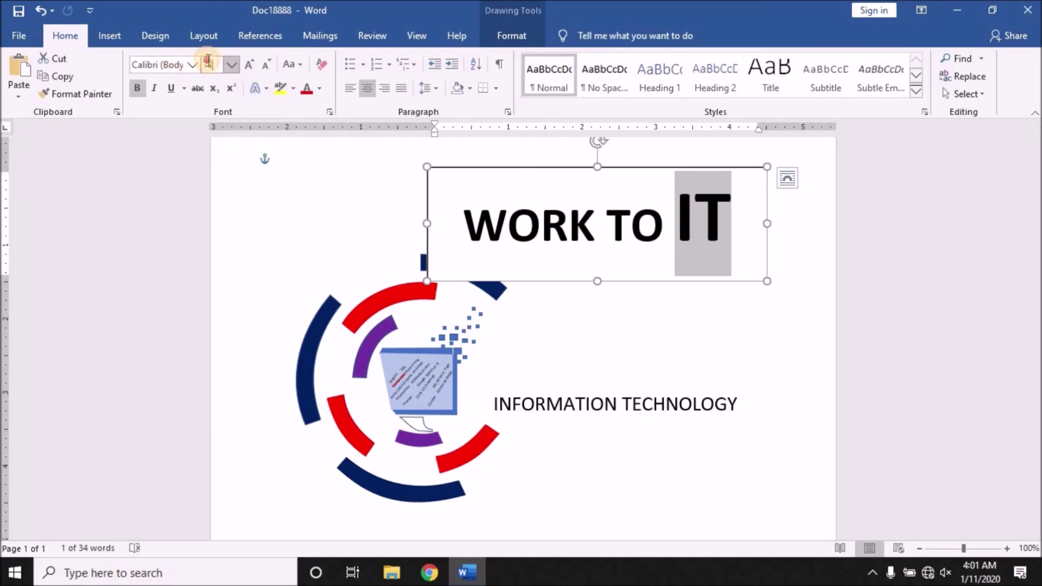
pyautogui.moveTo(208, 60); pyautogui.dragTo(201, 58)
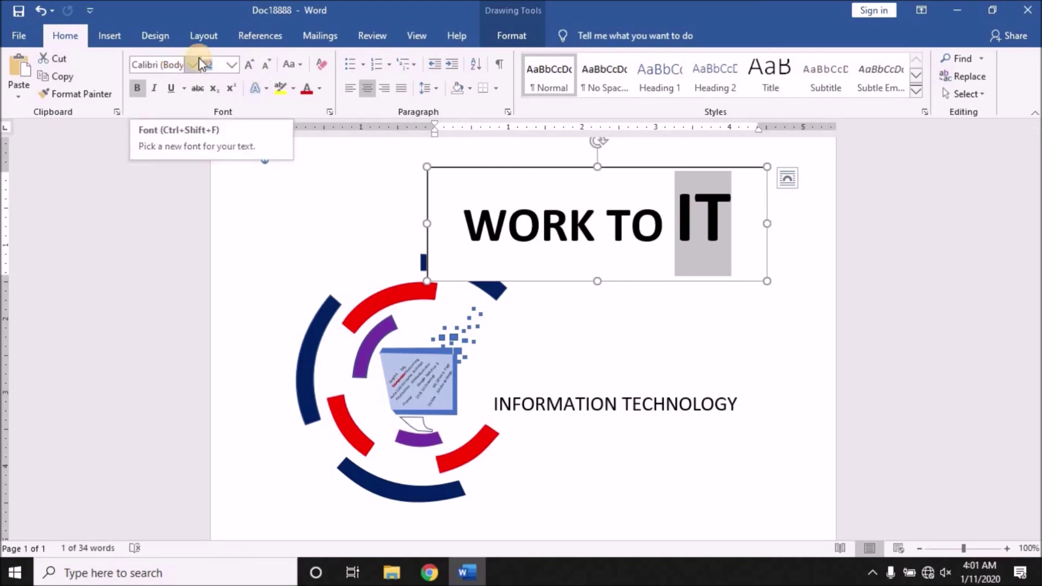
pyautogui.press('BackSpace')
pyautogui.write('48')
pyautogui.press('Return')
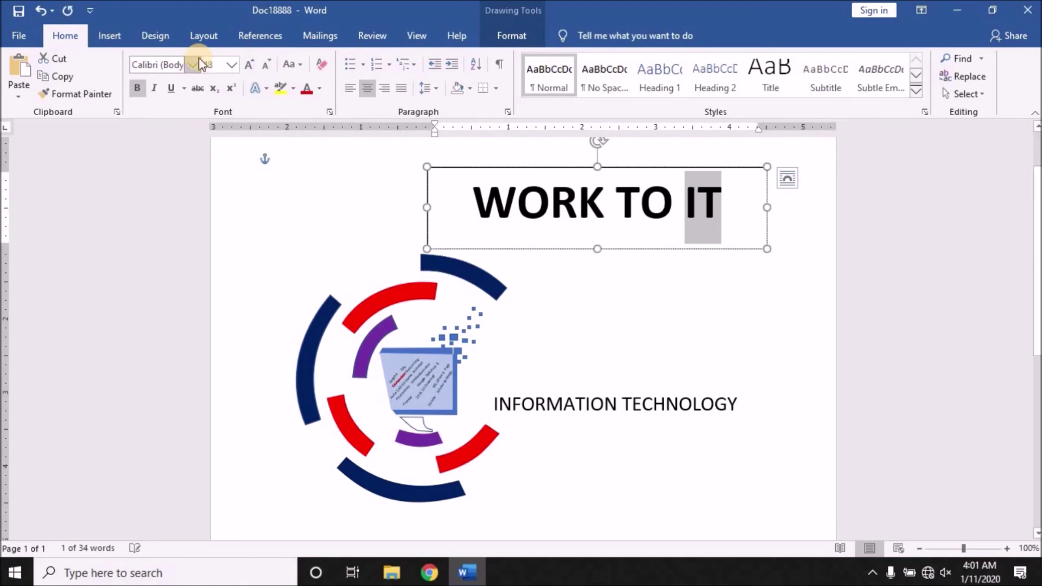
pyautogui.click(684, 201)
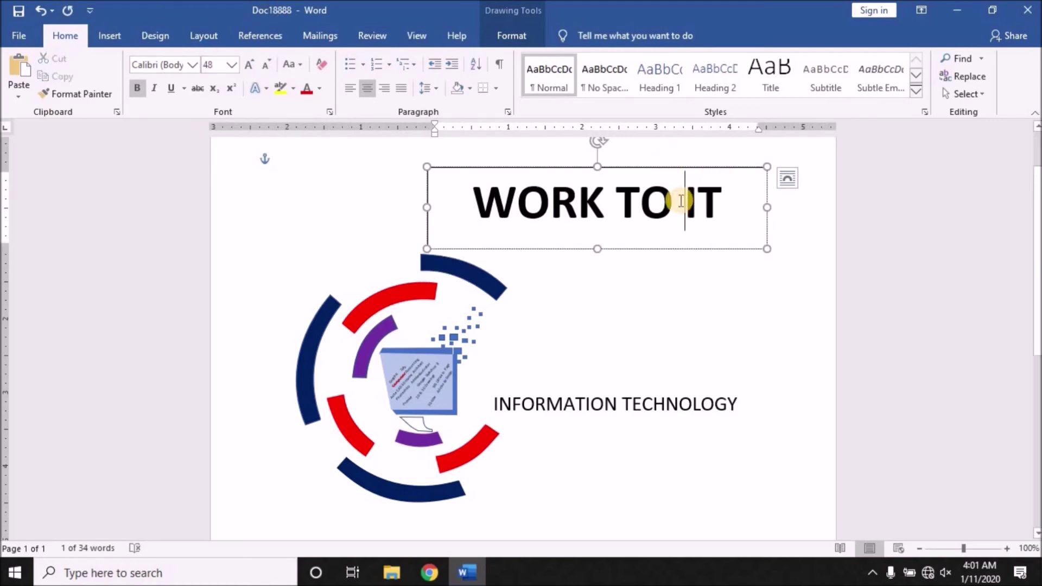
# Step: Shrink TO to 26 pt, then enlarge the whole heading and widen its box
pyautogui.moveTo(684, 201); pyautogui.dragTo(615, 198)
pyautogui.click(266, 65)
pyautogui.doubleClick(266, 65)
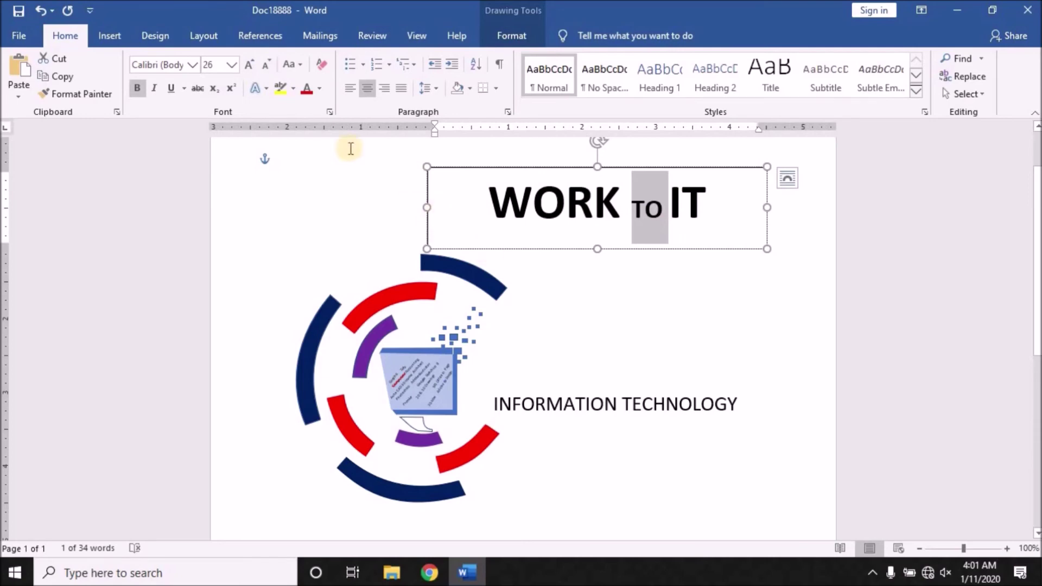
pyautogui.click(720, 202)
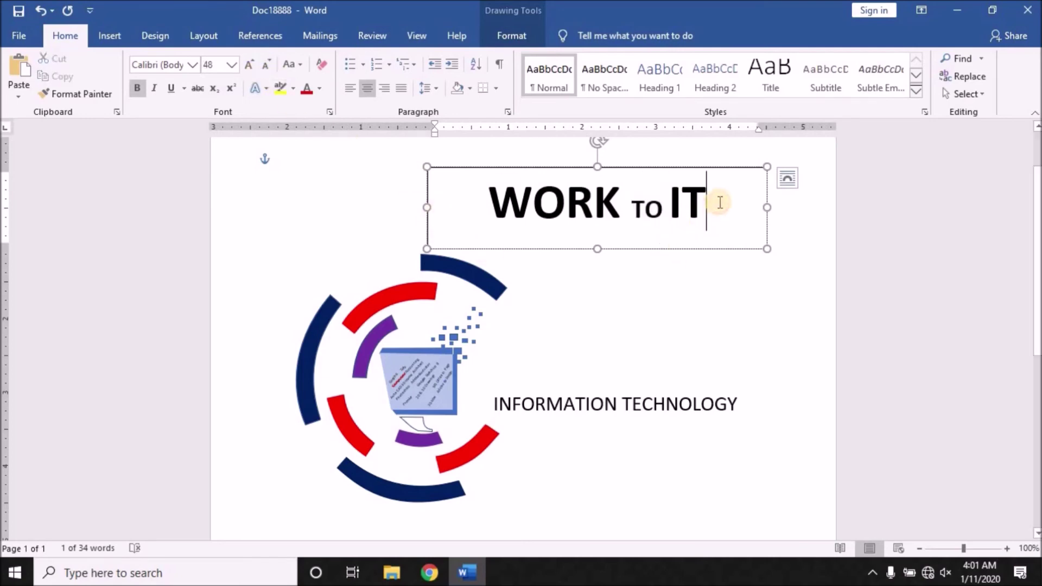
pyautogui.tripleClick(536, 194)
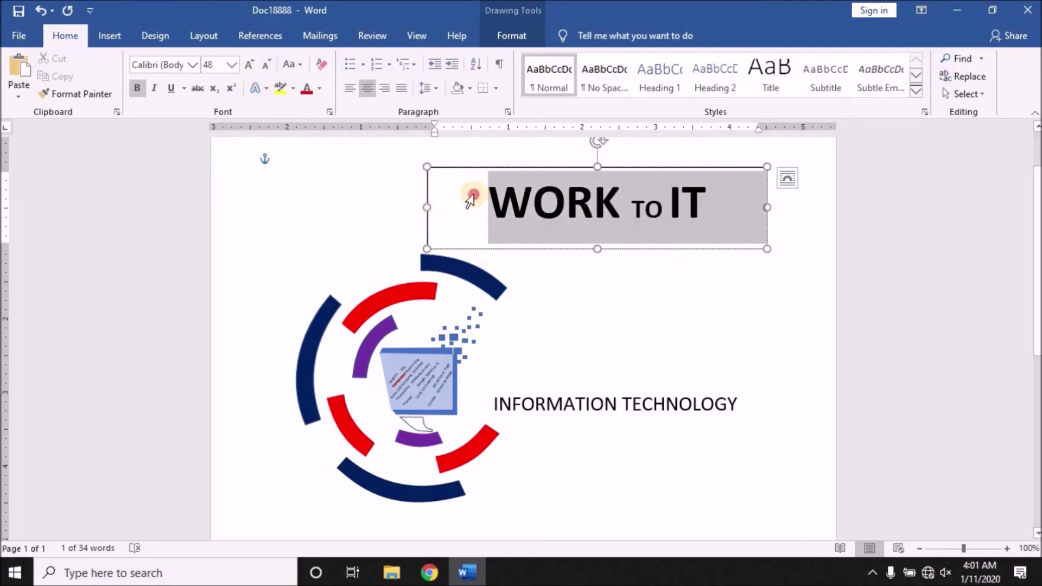
pyautogui.click(249, 64)
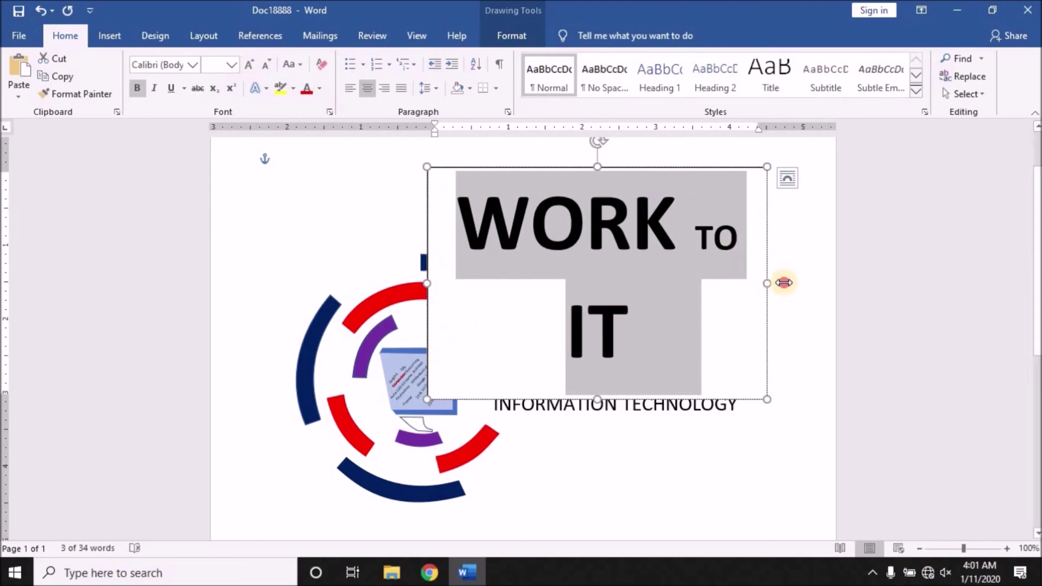
pyautogui.moveTo(767, 283); pyautogui.dragTo(820, 270)
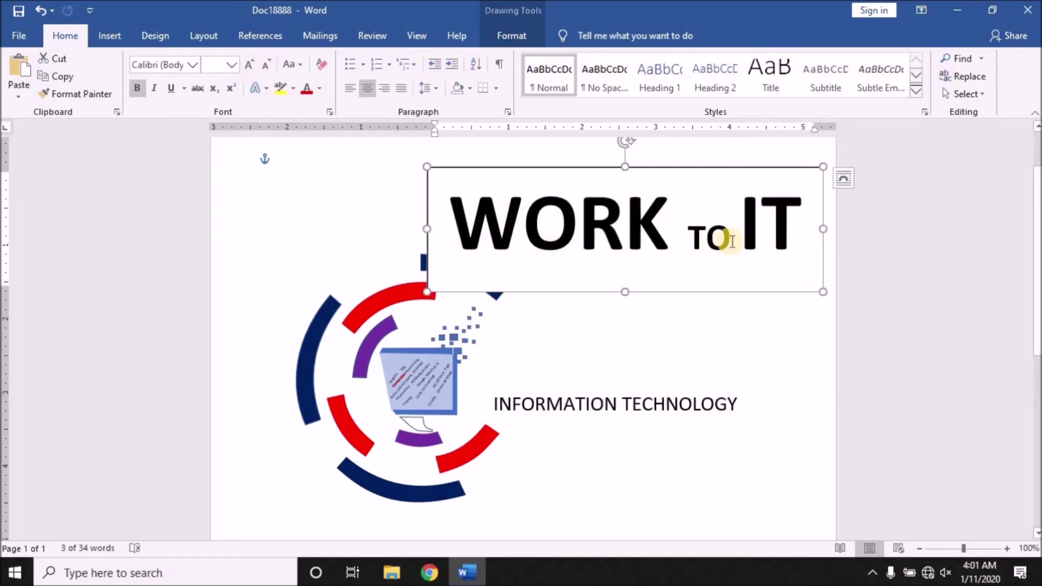
# Step: Set TO to 48 pt between the larger WORK and IT, widening the box to fit
pyautogui.moveTo(732, 236); pyautogui.dragTo(687, 236)
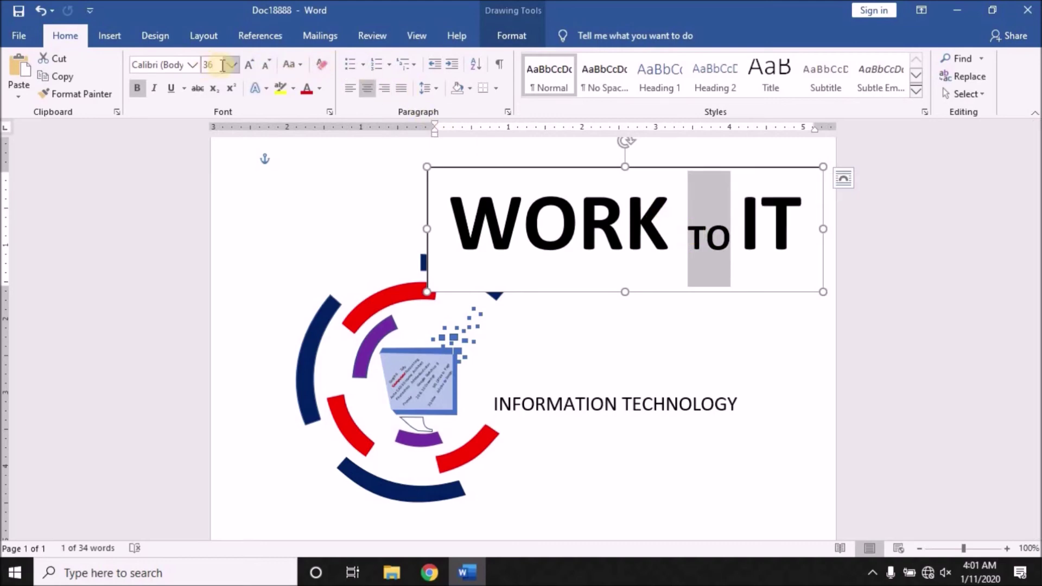
pyautogui.click(247, 65)
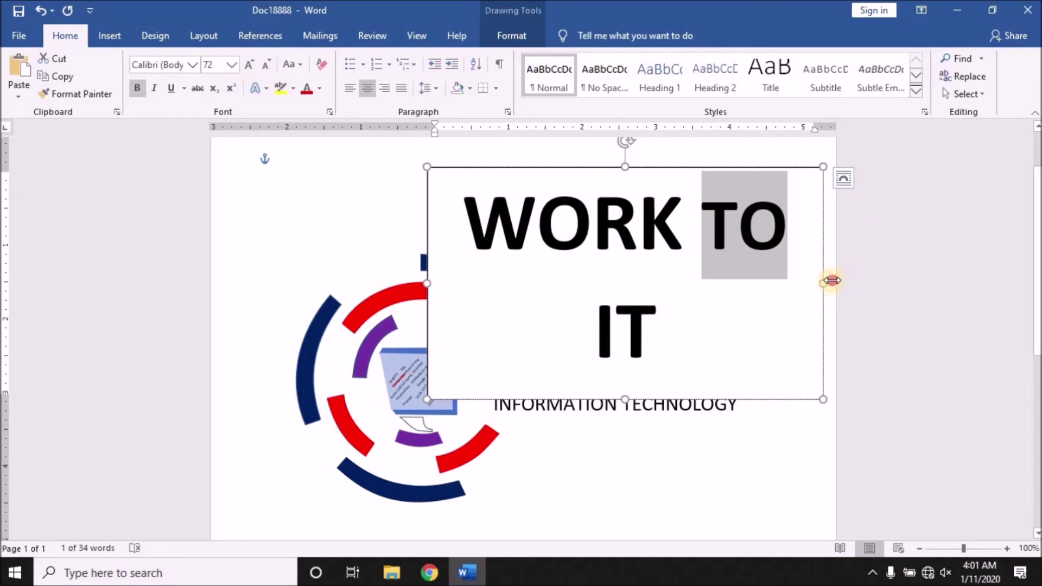
pyautogui.moveTo(832, 281); pyautogui.dragTo(884, 261)
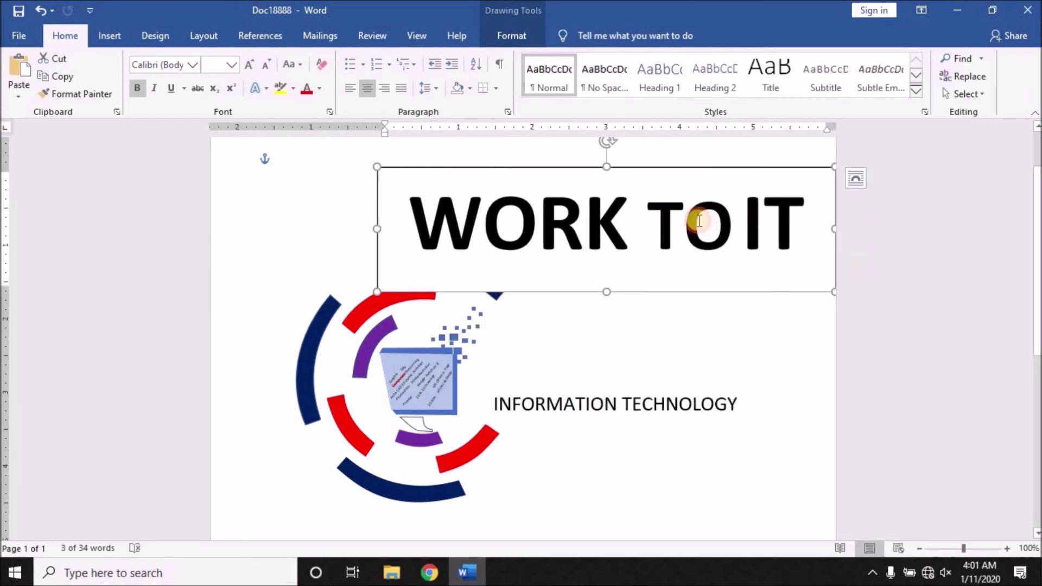
pyautogui.moveTo(699, 220); pyautogui.dragTo(645, 222)
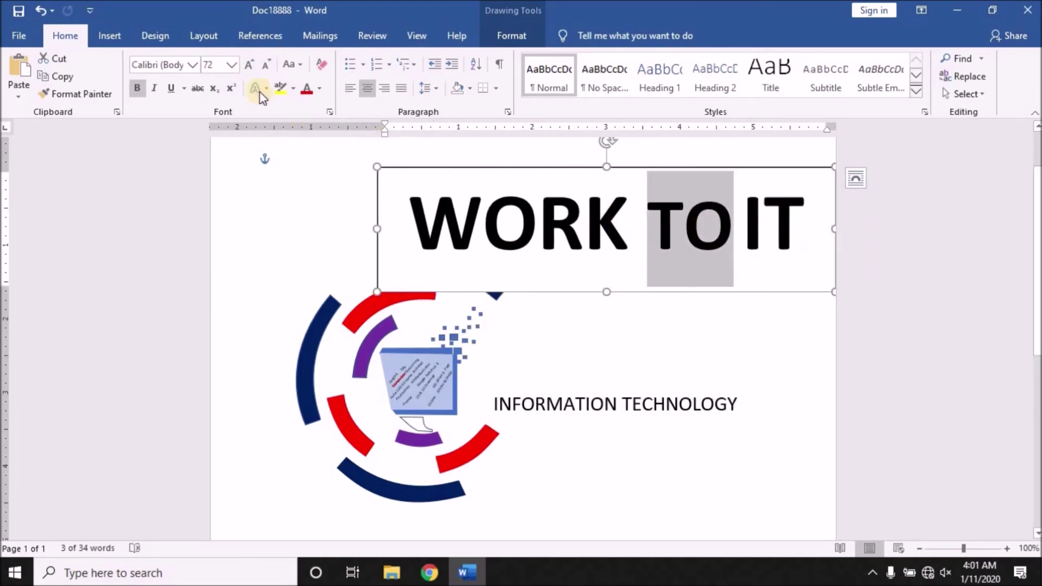
pyautogui.click(265, 65)
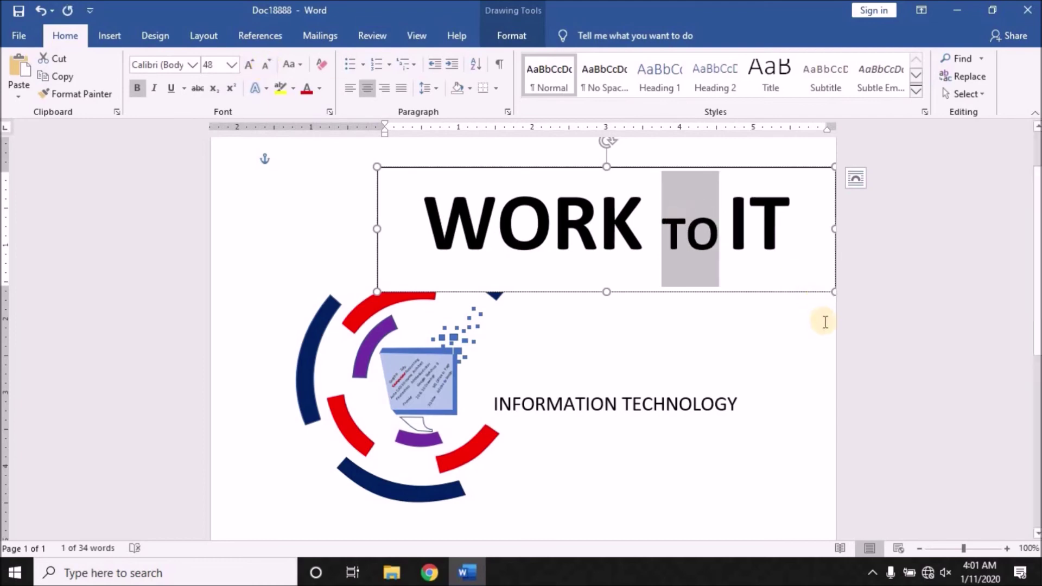
pyautogui.click(755, 299)
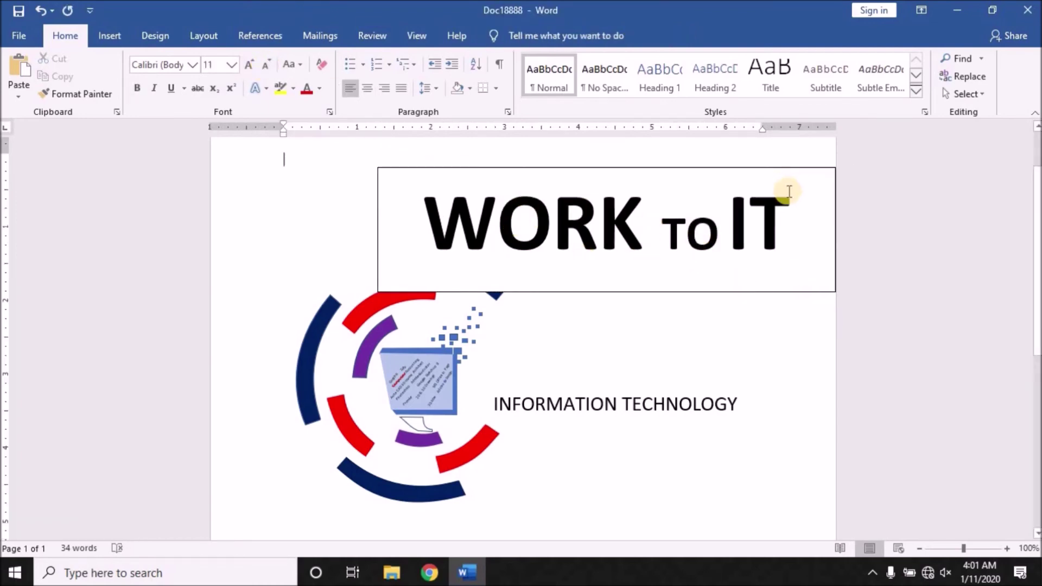
# Step: Give the WORK TO IT text box No Fill and No Outline, then move it down onto the logo
pyautogui.scroll(1, 773, 200)
pyautogui.scroll(1, 646, 205)
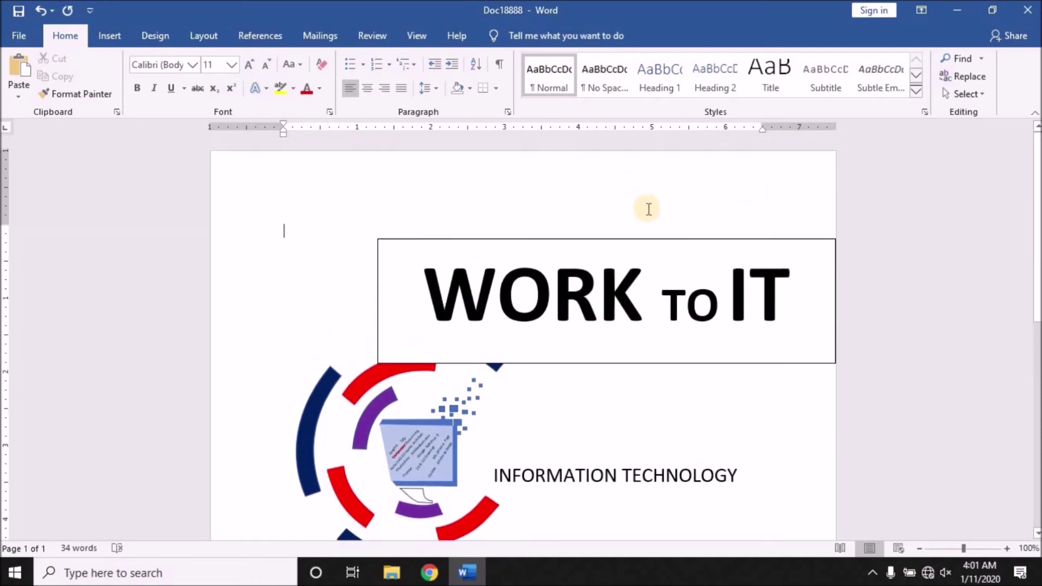
pyautogui.click(629, 280)
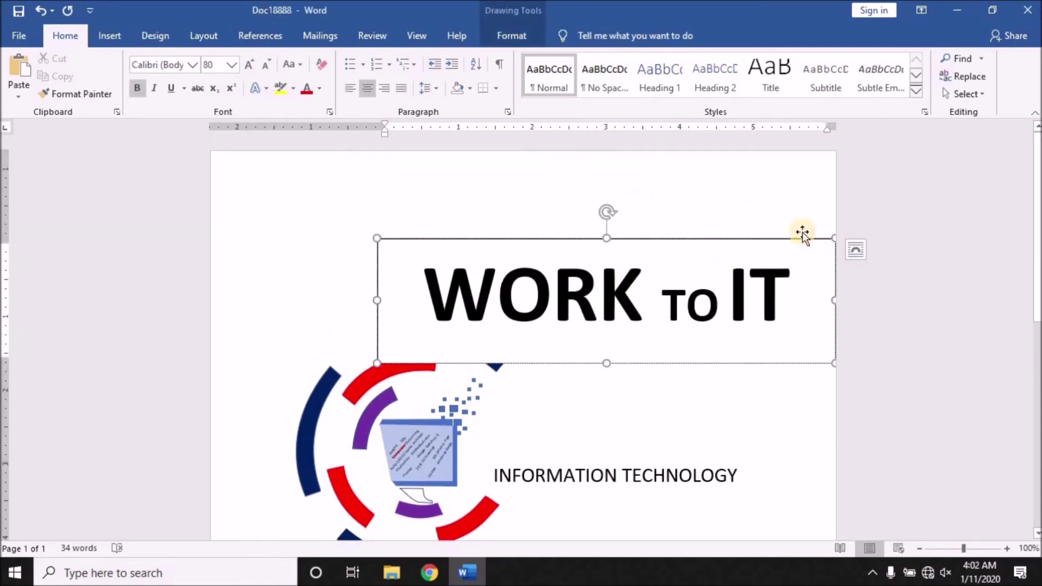
pyautogui.click(519, 37)
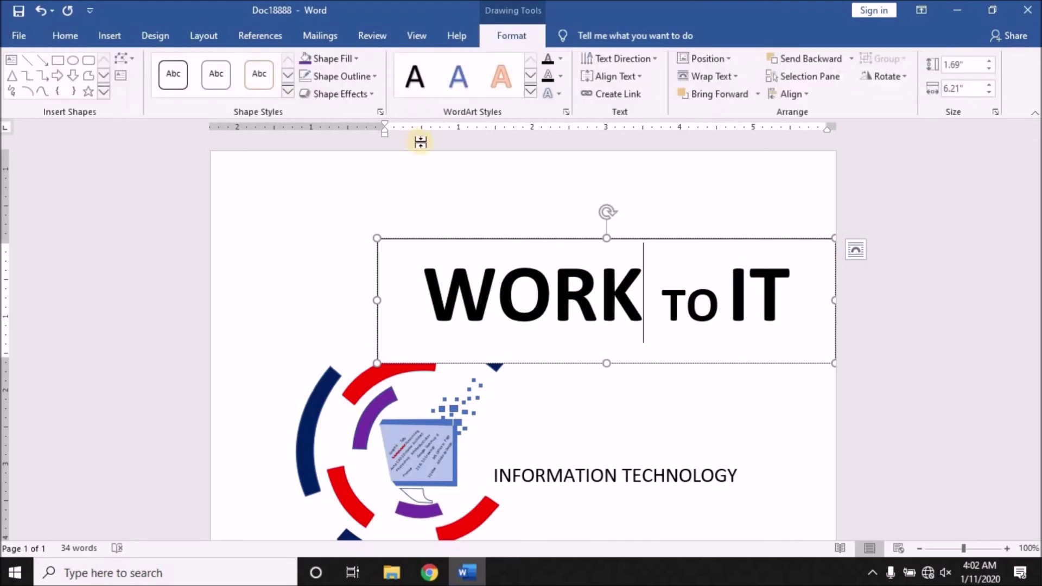
pyautogui.click(356, 59)
pyautogui.click(326, 193)
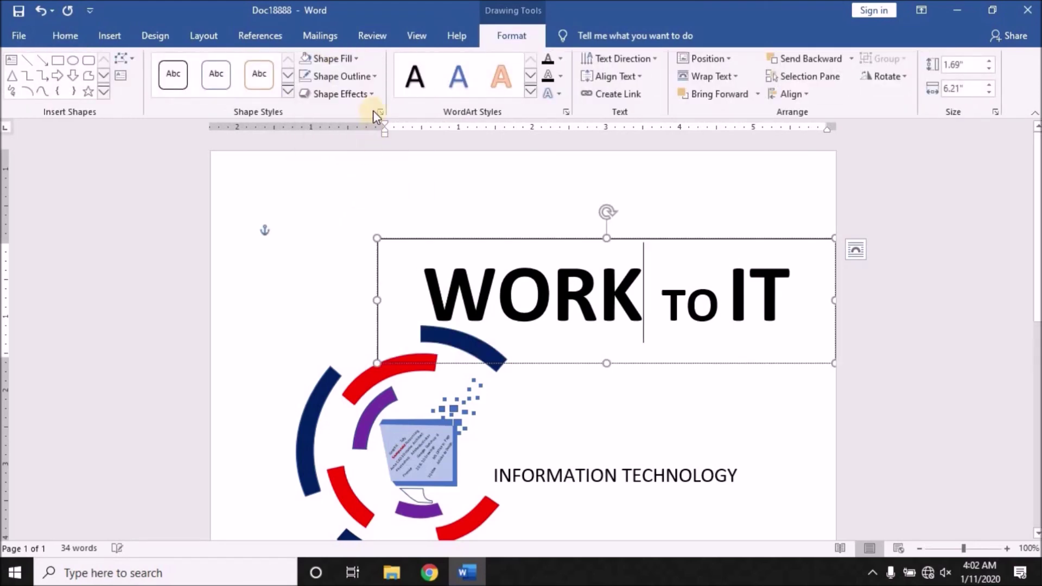
pyautogui.click(365, 76)
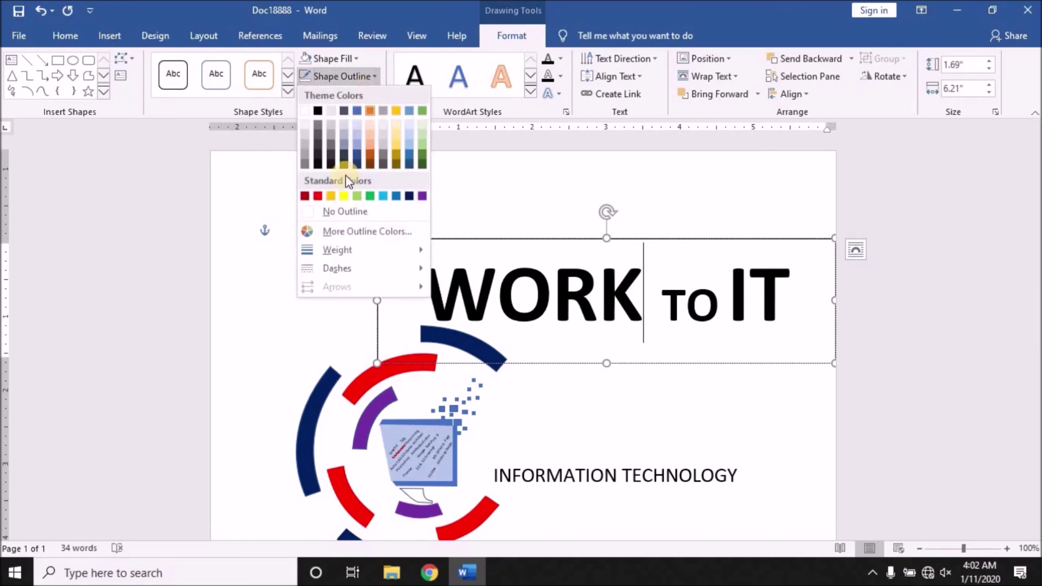
pyautogui.click(330, 212)
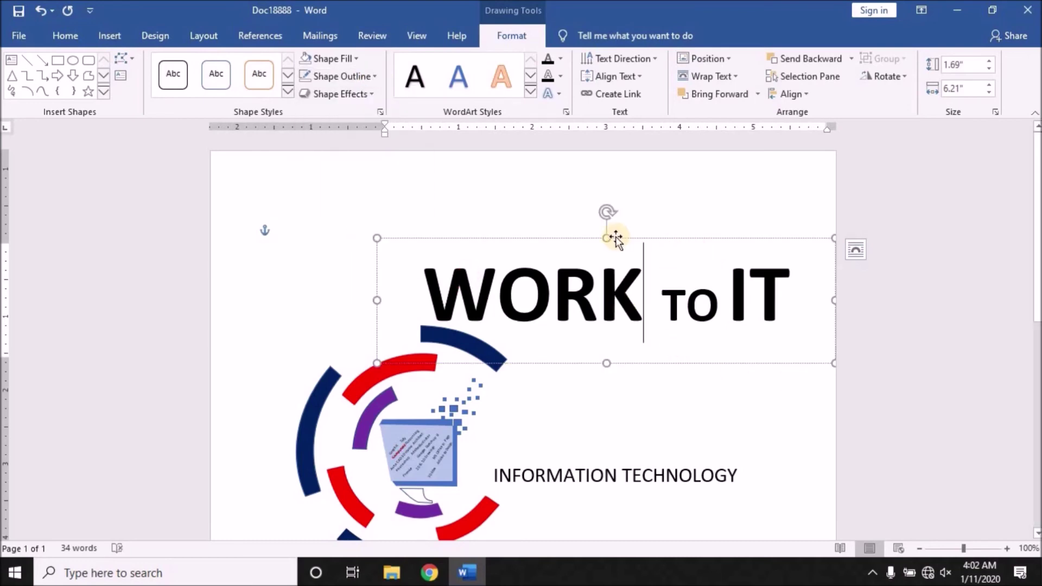
pyautogui.moveTo(616, 239); pyautogui.dragTo(685, 374)
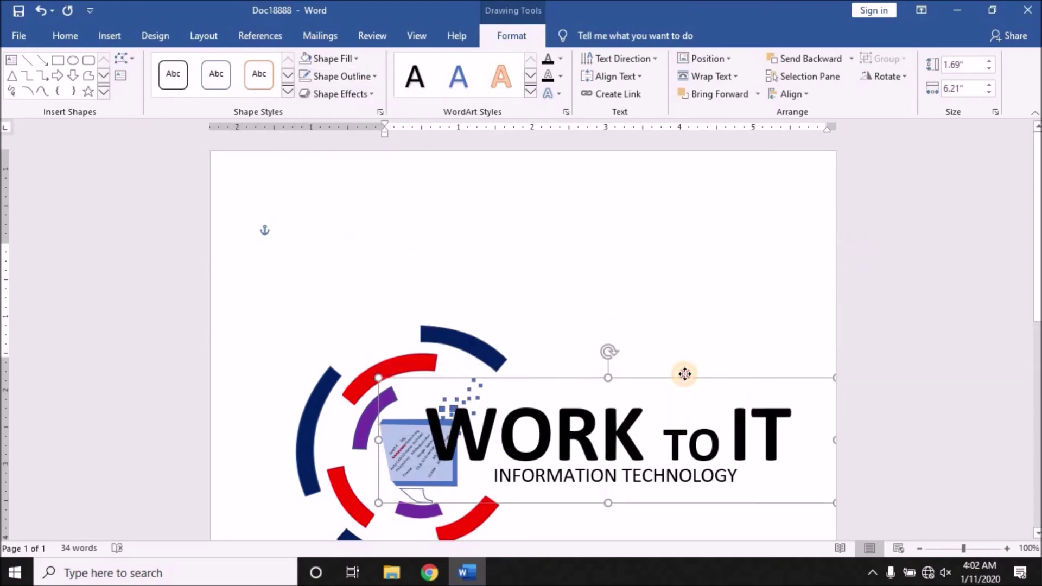
# Step: Narrow the WORK to IT box from both sides, then widen it so IT rejoins WORK TO
pyautogui.moveTo(835, 429); pyautogui.dragTo(790, 451)
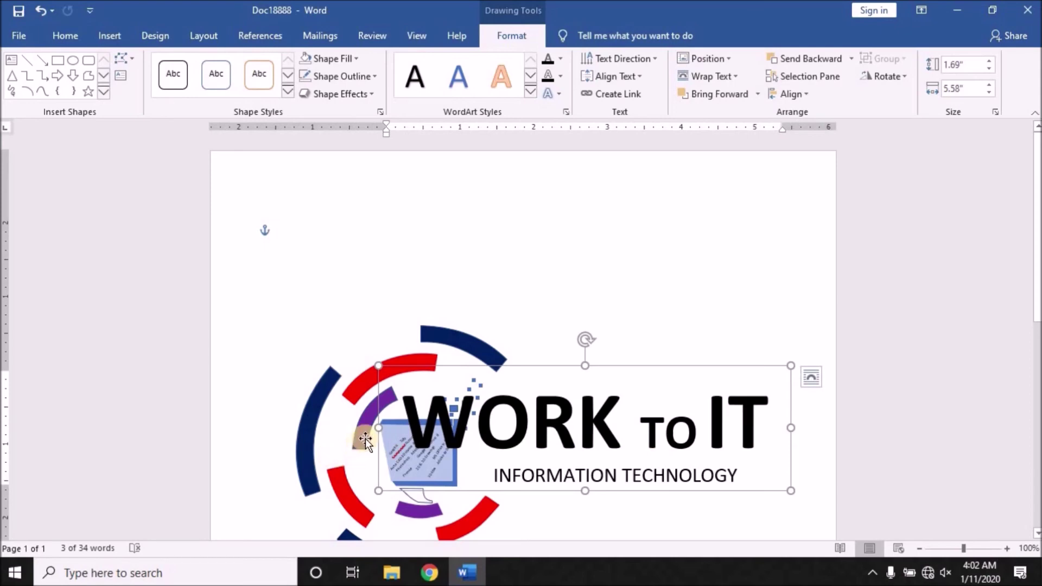
pyautogui.moveTo(378, 429); pyautogui.dragTo(411, 438)
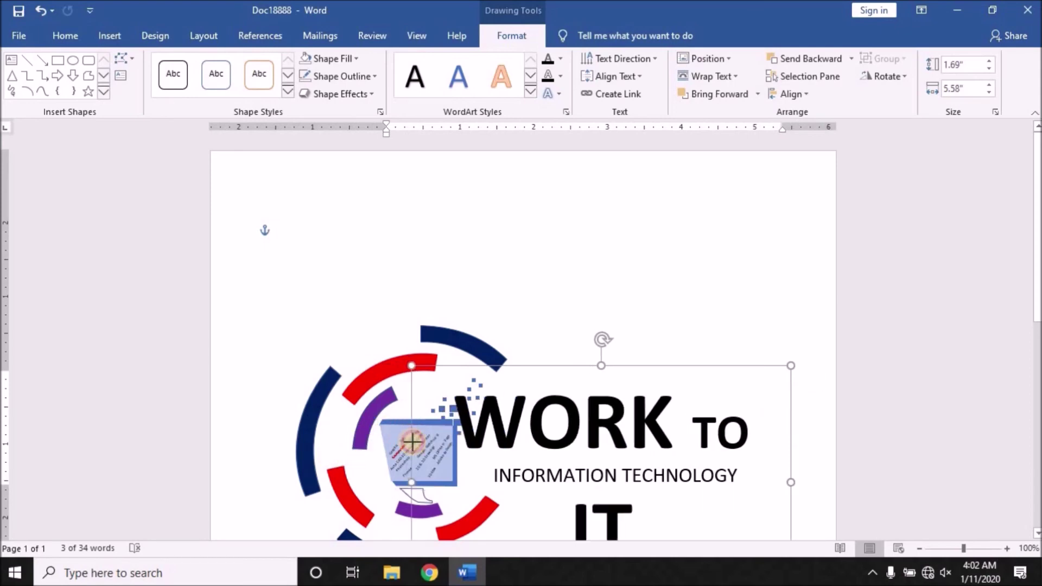
pyautogui.scroll(-5, 819, 321)
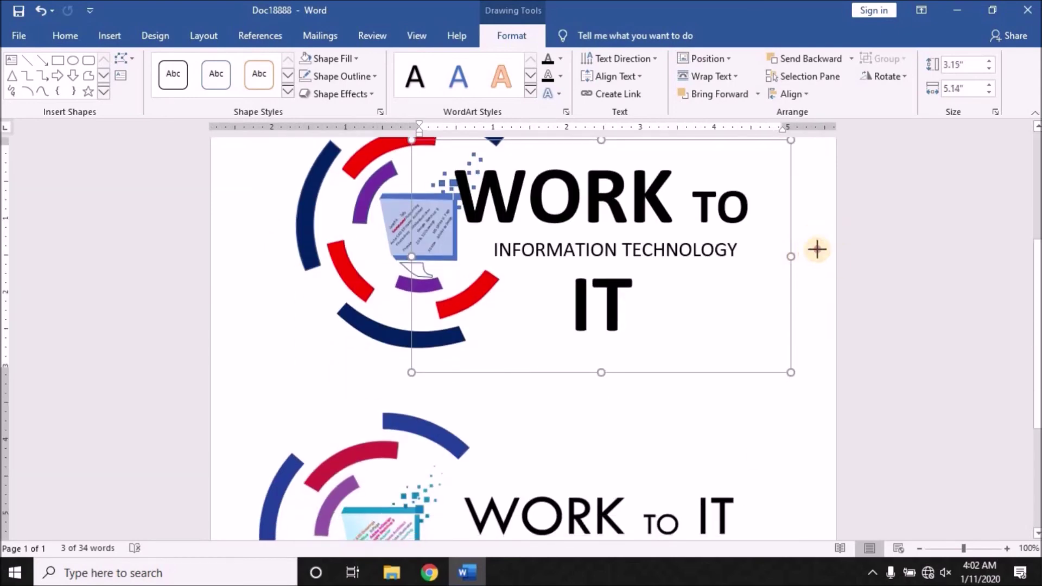
pyautogui.moveTo(792, 256); pyautogui.dragTo(819, 256)
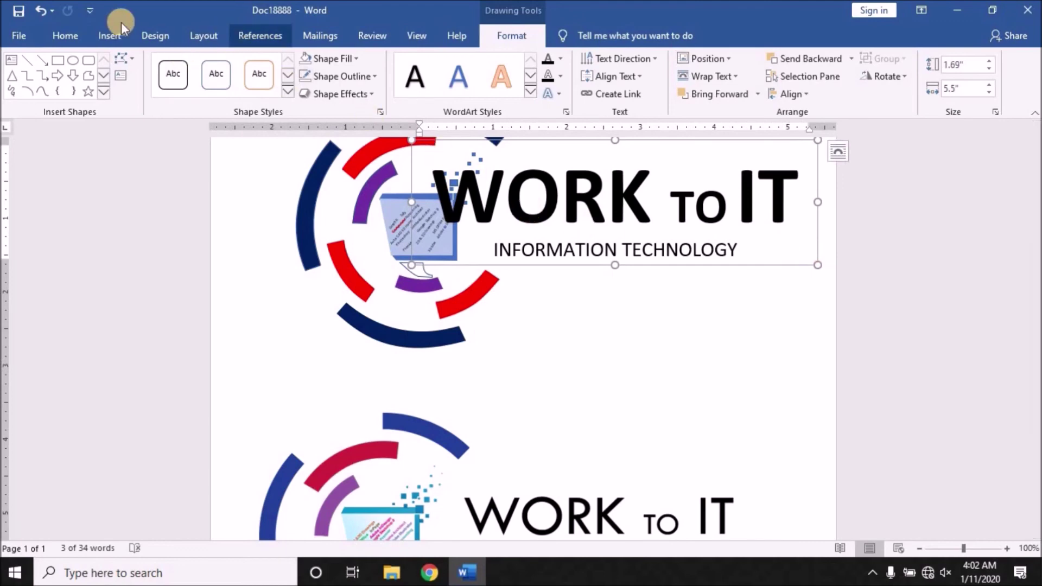
# Step: Shrink the WORK to IT font by two steps and shorten the box from the top
pyautogui.click(65, 36)
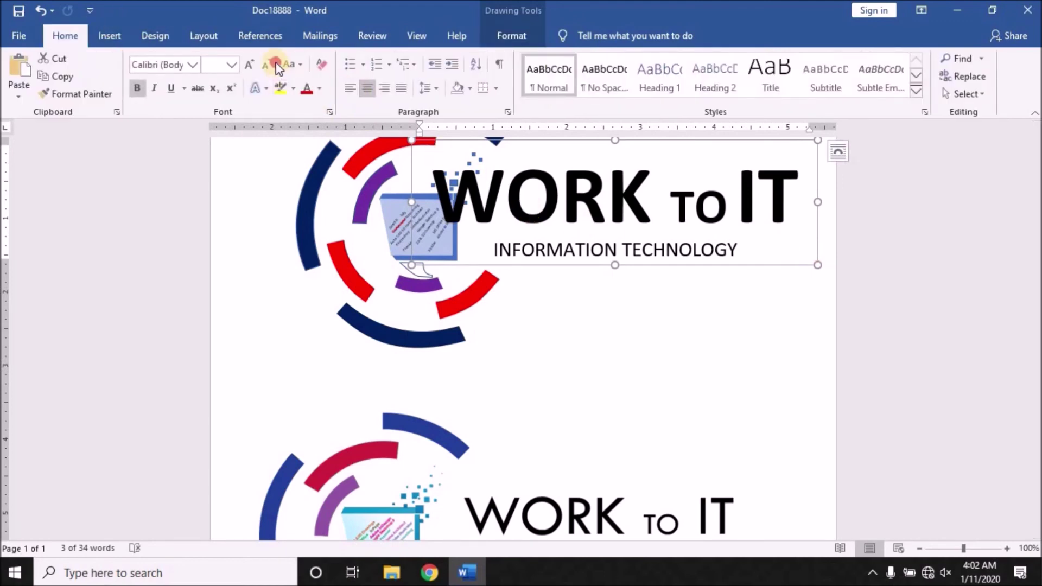
pyautogui.click(268, 65)
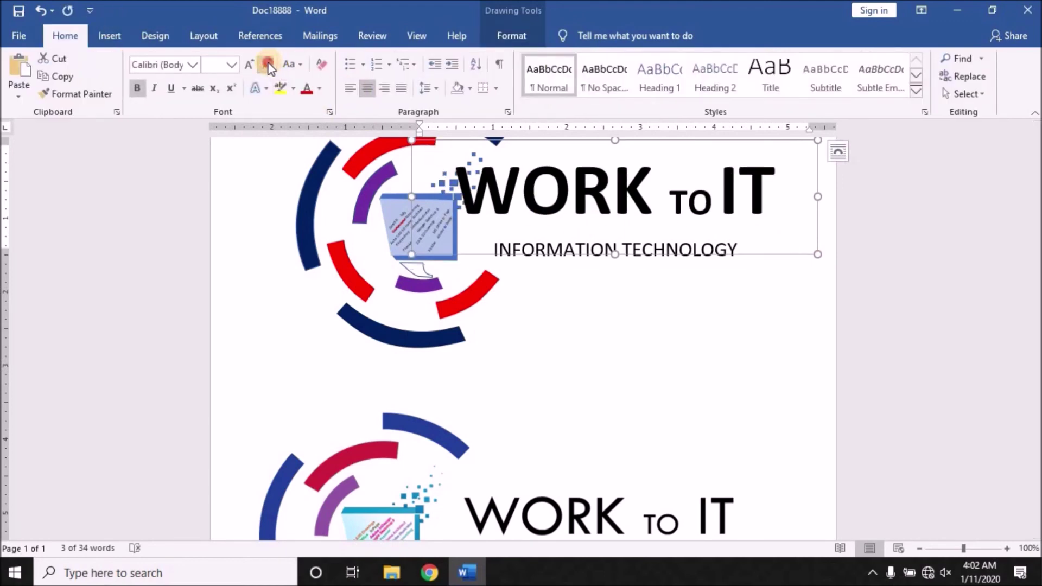
pyautogui.click(268, 65)
pyautogui.scroll(1, 605, 204)
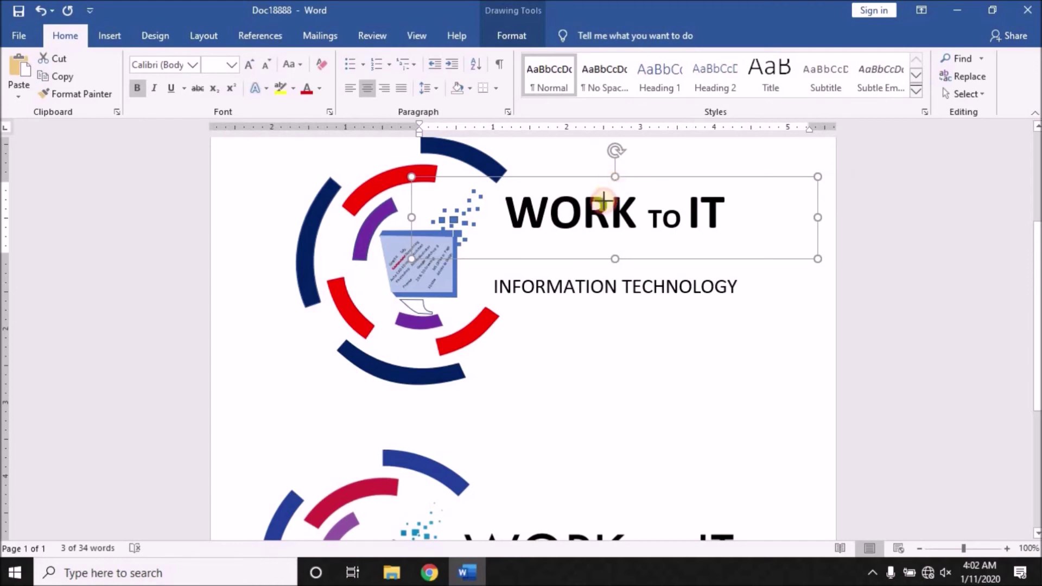
pyautogui.moveTo(614, 179); pyautogui.dragTo(605, 204)
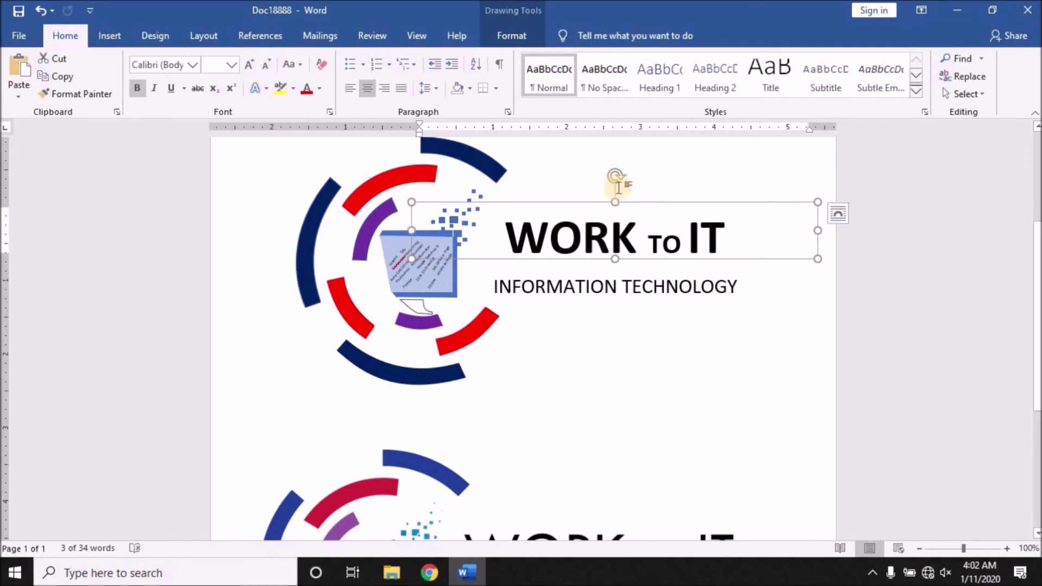
# Step: Trim the WORK to IT box from its top-right corner and left edge, and adjust its height
pyautogui.click(893, 196)
pyautogui.scroll(2, 728, 310)
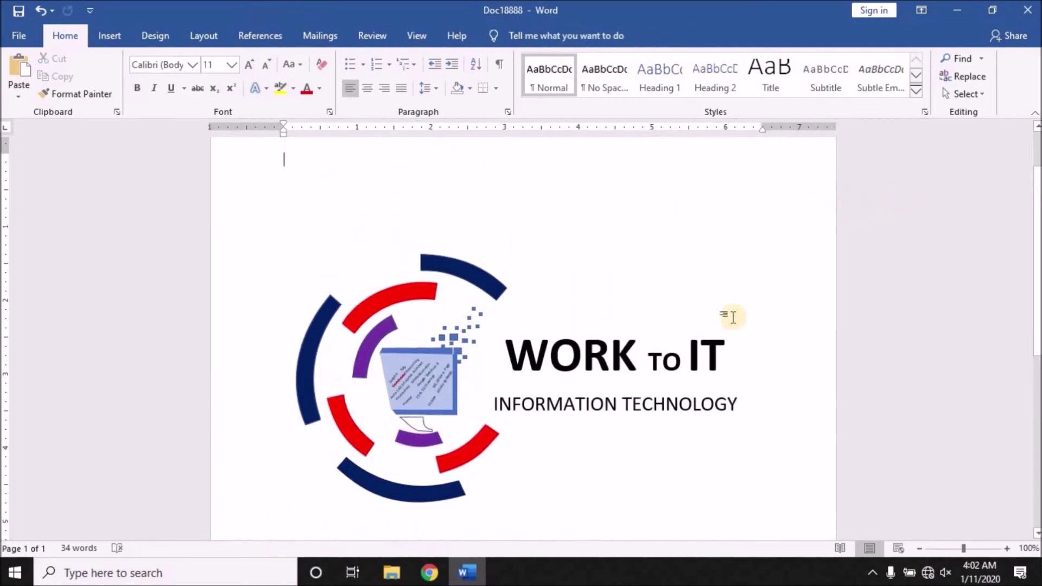
pyautogui.click(701, 355)
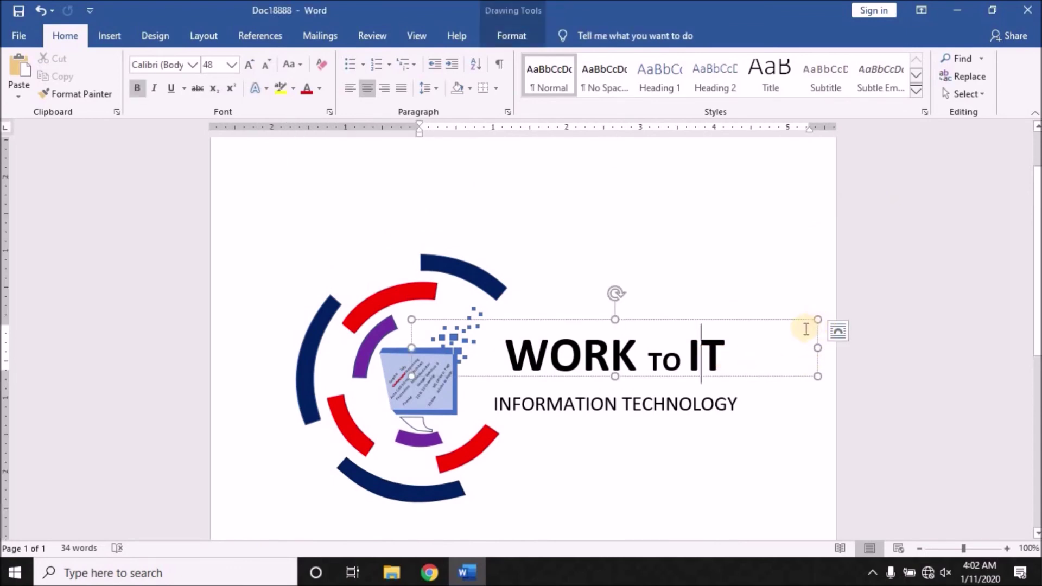
pyautogui.moveTo(814, 326); pyautogui.dragTo(795, 320)
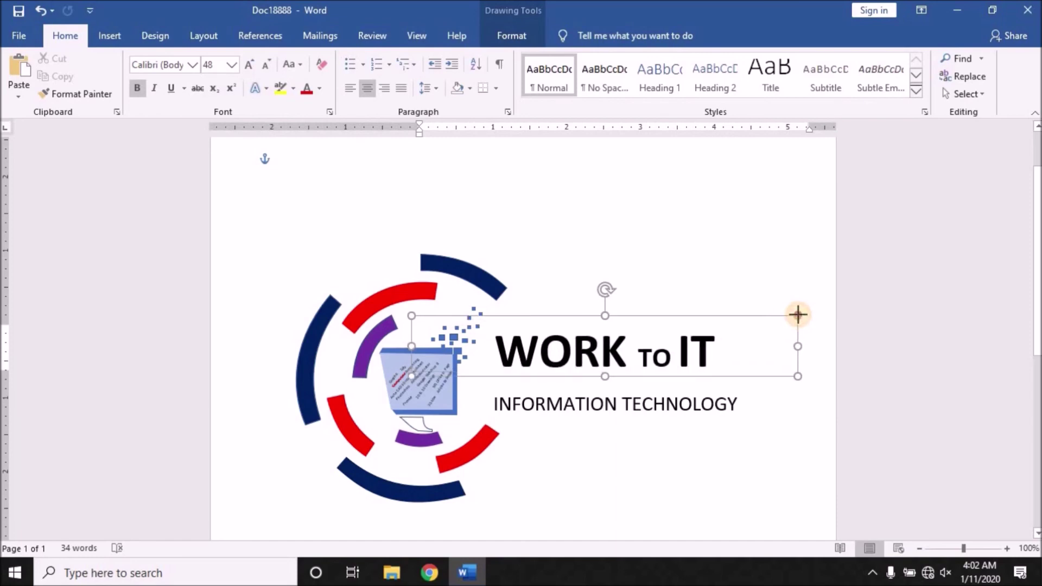
pyautogui.click(510, 325)
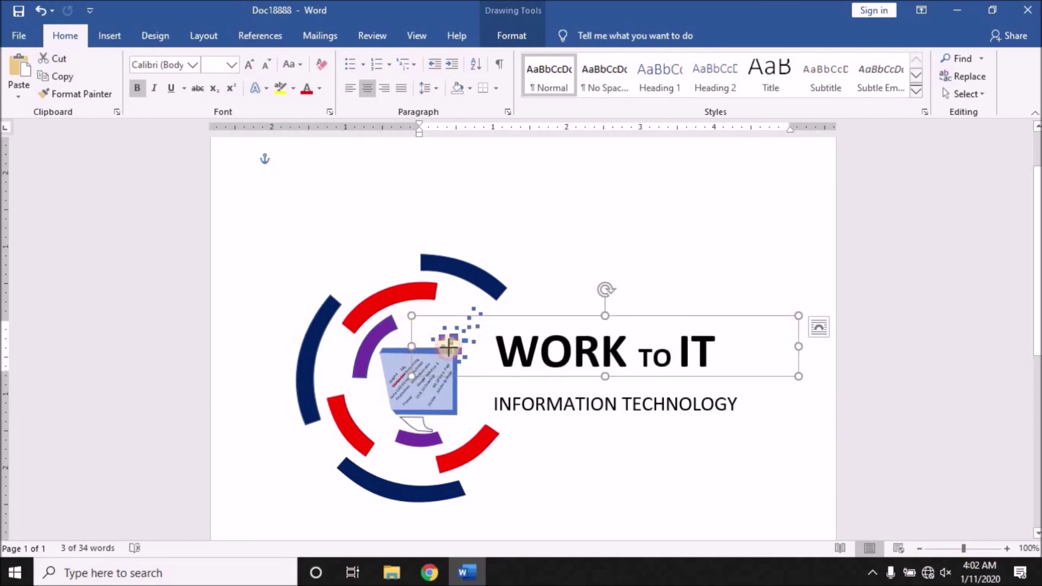
pyautogui.moveTo(415, 345); pyautogui.dragTo(463, 351)
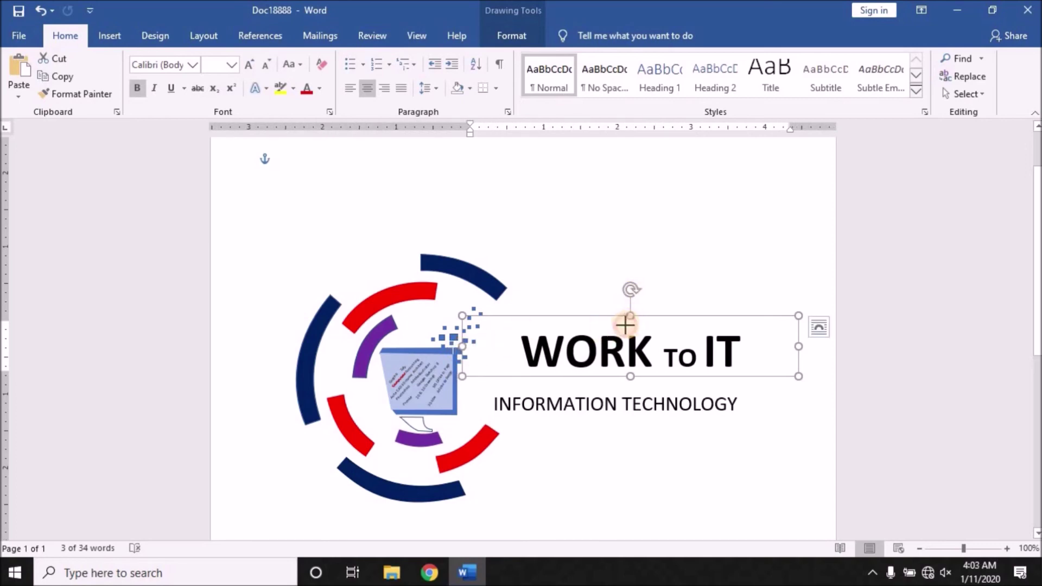
pyautogui.moveTo(631, 321); pyautogui.dragTo(629, 316)
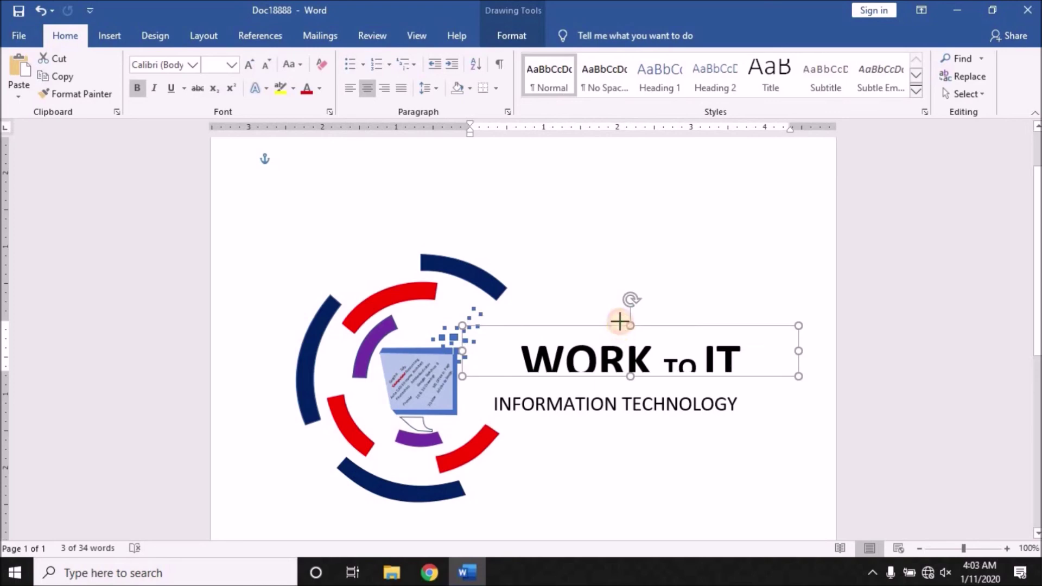
# Step: Nudge the WORK to IT box left and down with the arrow keys onto INFORMATION TECHNOLOGY
pyautogui.click(747, 393)
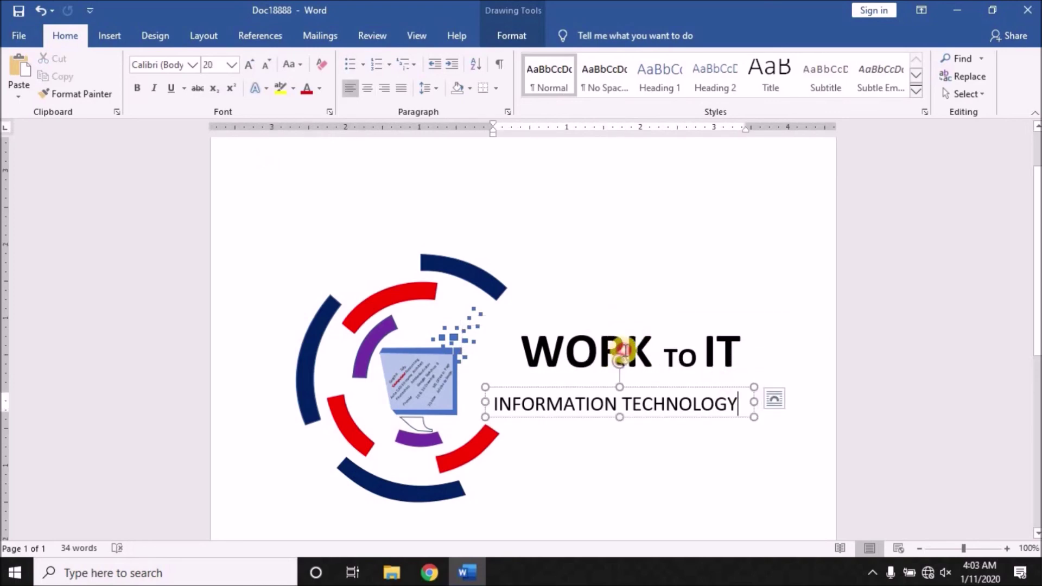
pyautogui.click(626, 350)
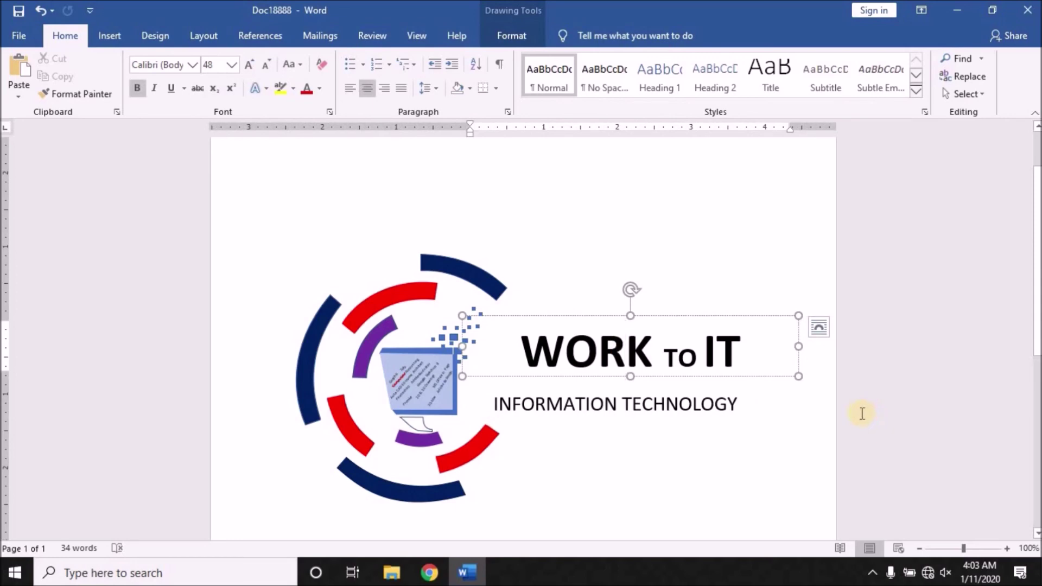
pyautogui.click(787, 412)
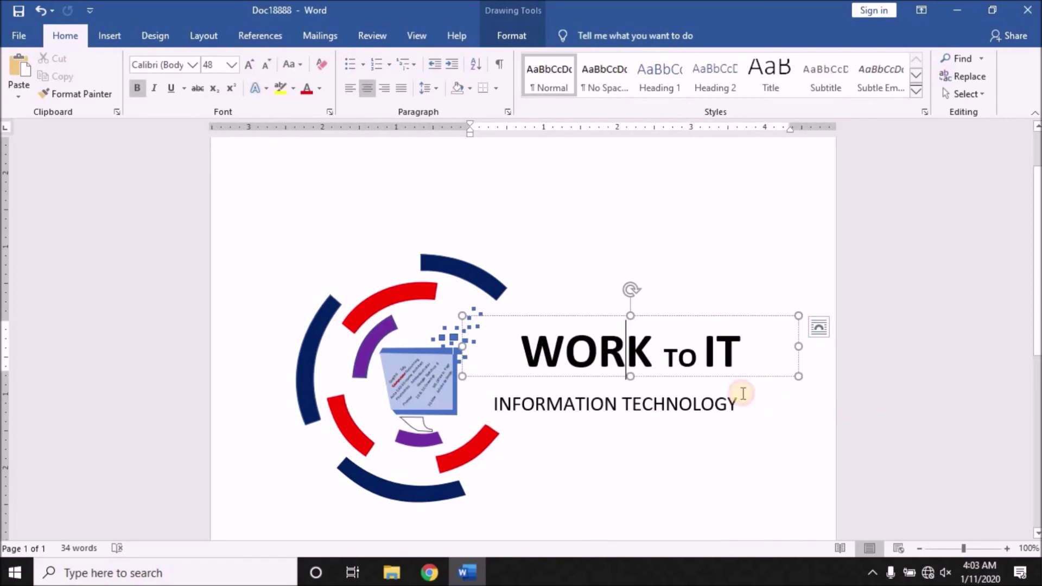
pyautogui.click(726, 354)
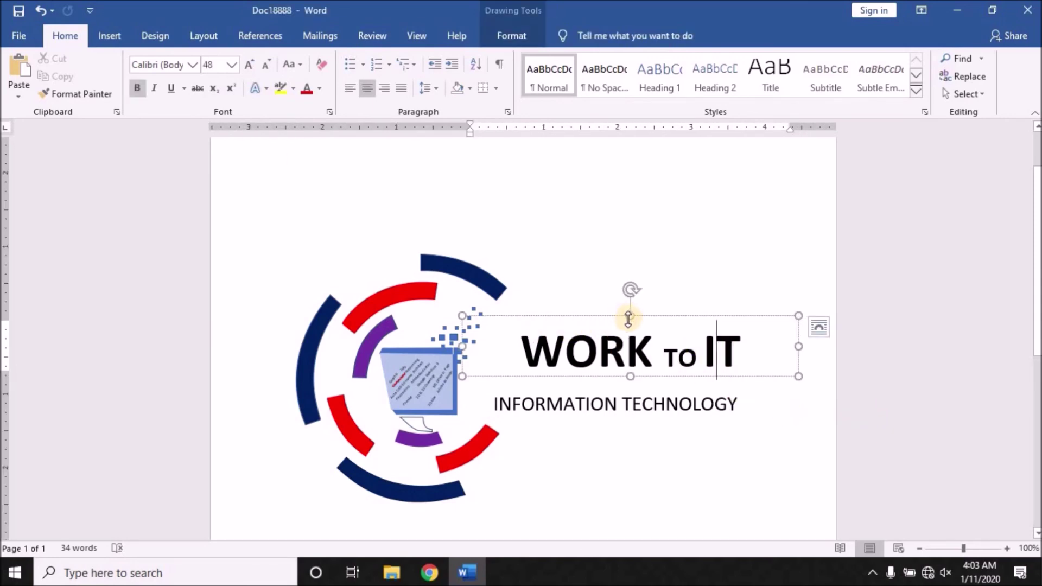
pyautogui.moveTo(629, 321); pyautogui.dragTo(629, 319)
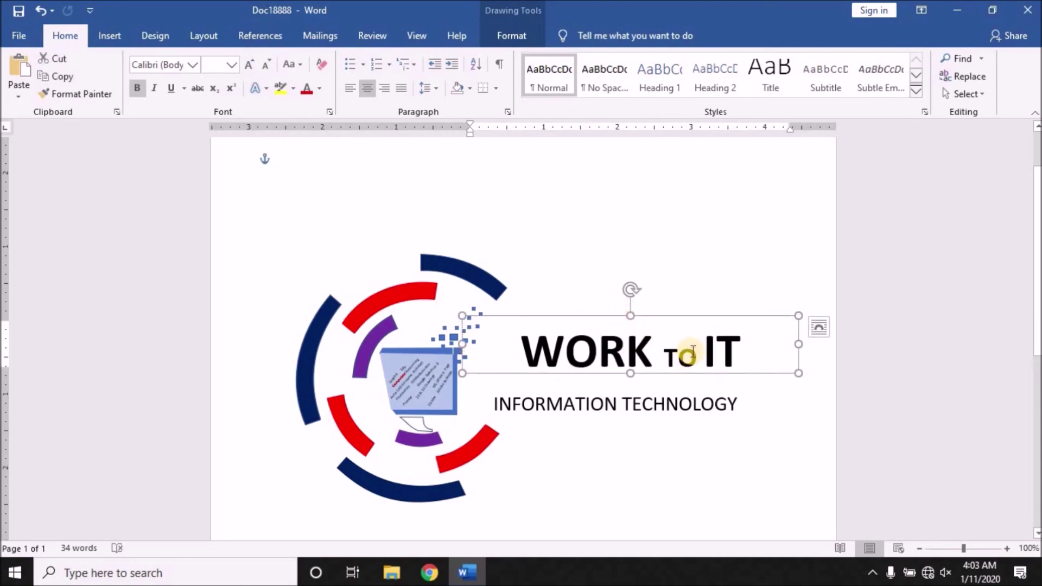
pyautogui.hotkey('ctrl', 'z')
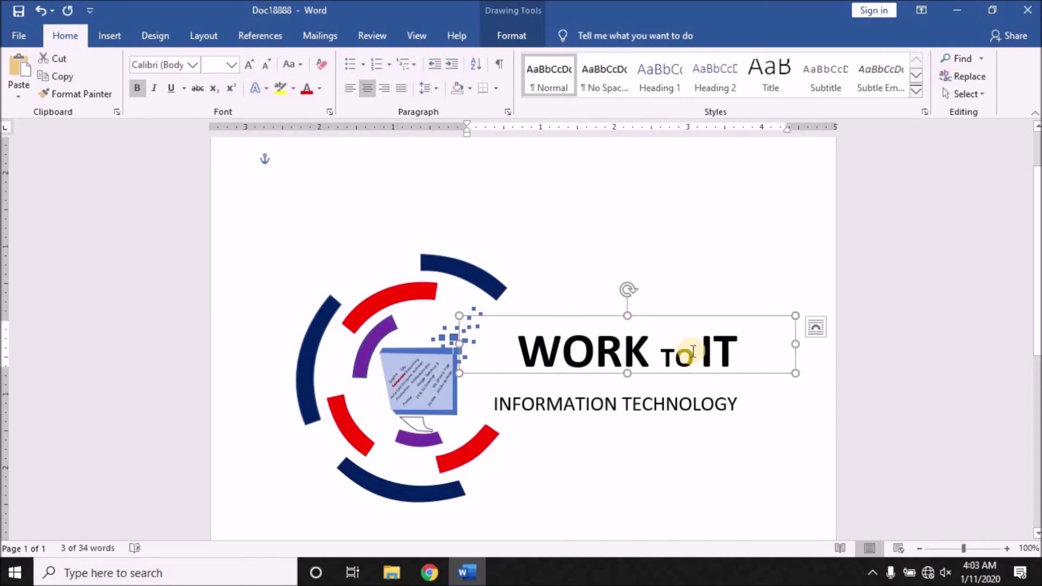
pyautogui.press('Left')
pyautogui.press('Left')
pyautogui.press('Left')
pyautogui.press('Left')
pyautogui.press('Left')
pyautogui.press('Left')
pyautogui.press('Left')
pyautogui.press('Left')
pyautogui.press('Left')
pyautogui.press('Left')
pyautogui.press('Down')
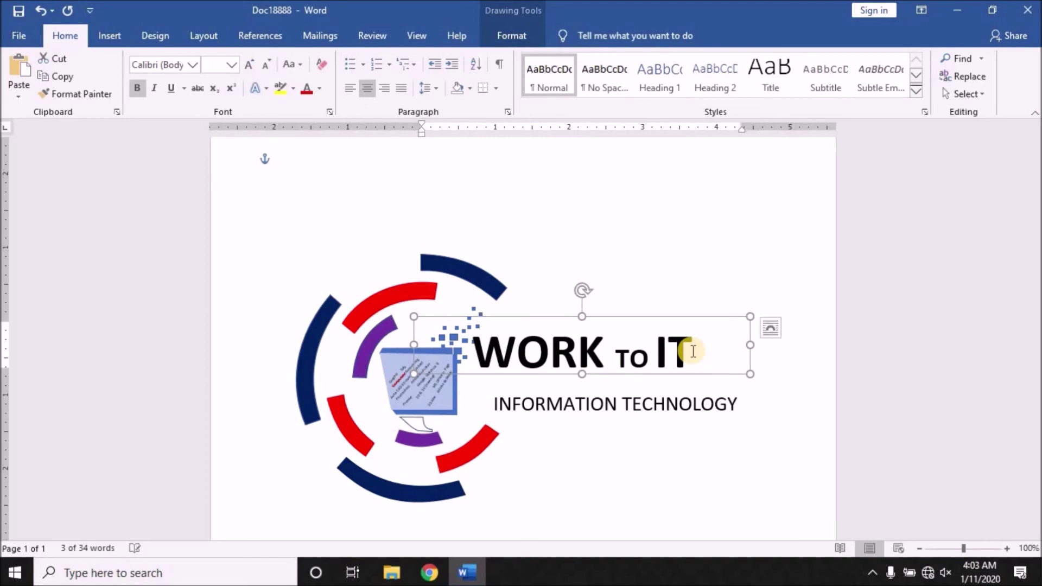
pyautogui.press('Down')
pyautogui.press('Down')
pyautogui.press('Down')
pyautogui.press('Right')
pyautogui.press('Right')
pyautogui.press('Right')
pyautogui.press('Right')
pyautogui.press('Right')
pyautogui.press('Right')
pyautogui.press('Right')
pyautogui.press('Right')
pyautogui.press('Right')
pyautogui.press('Right')
pyautogui.press('Right')
pyautogui.press('Right')
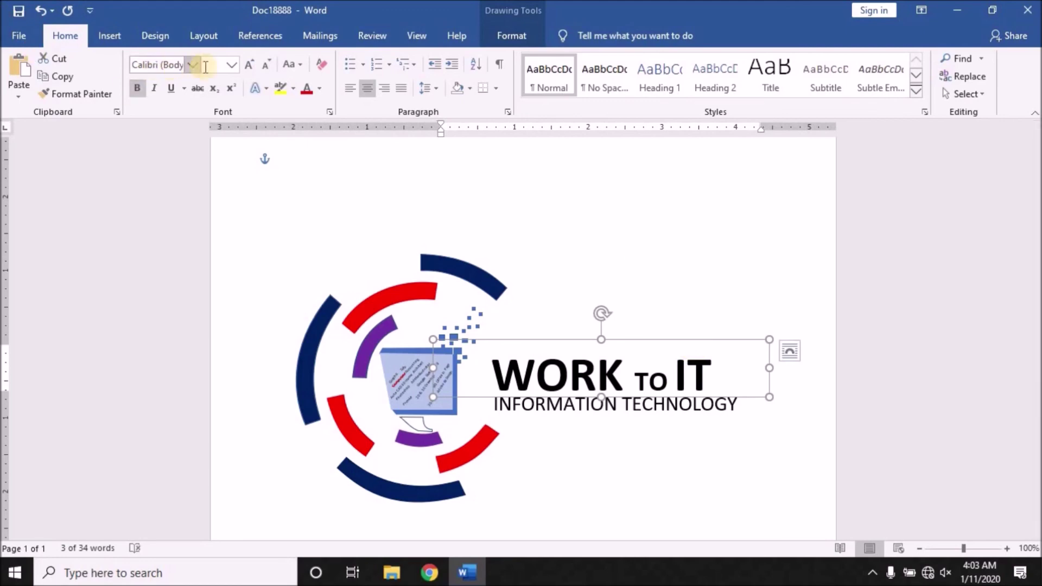
# Step: Set WORK to IT in Times New Roman and shrink it one size
pyautogui.click(194, 65)
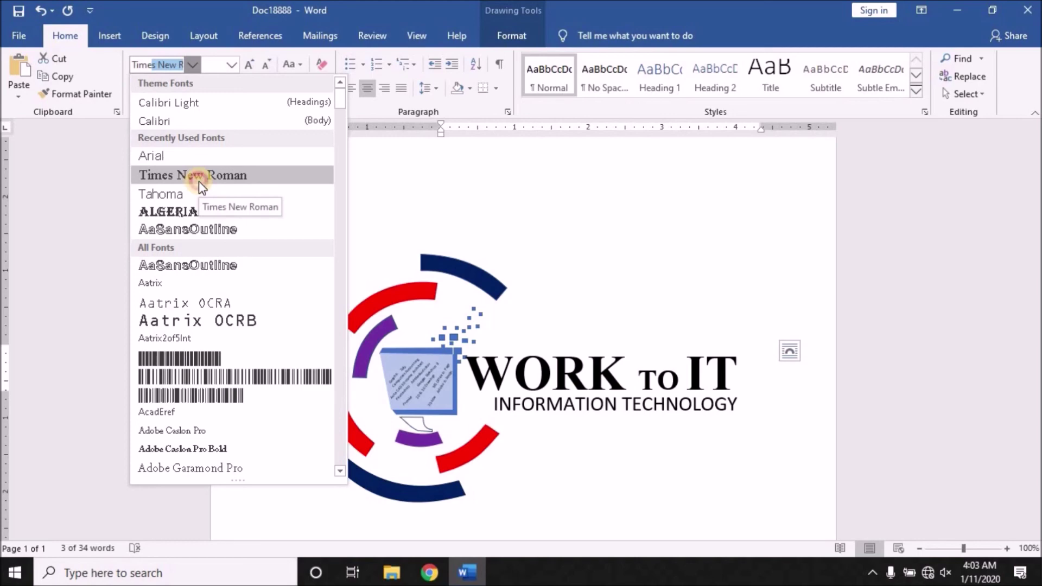
pyautogui.click(200, 183)
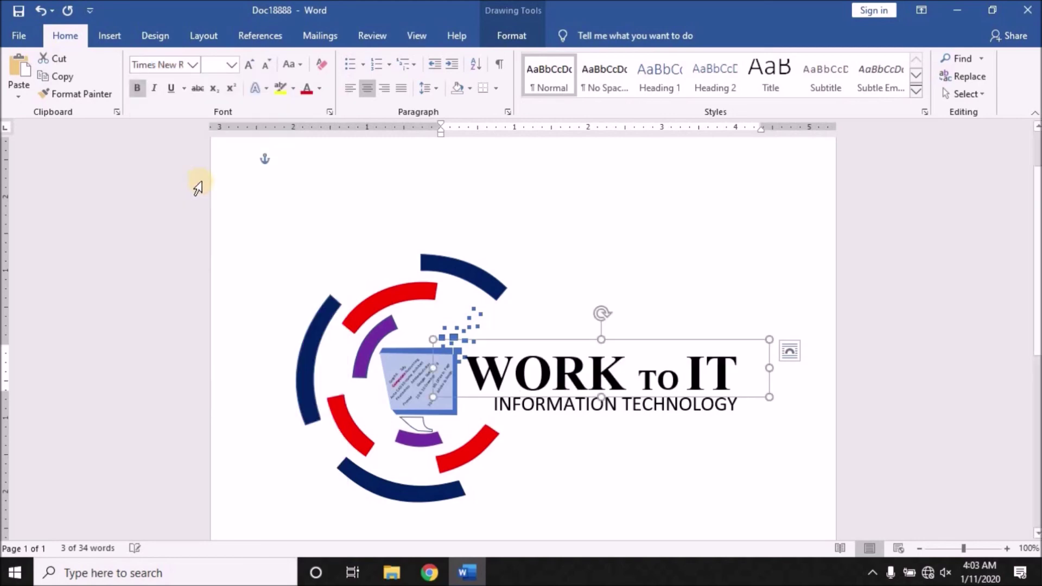
pyautogui.click(271, 63)
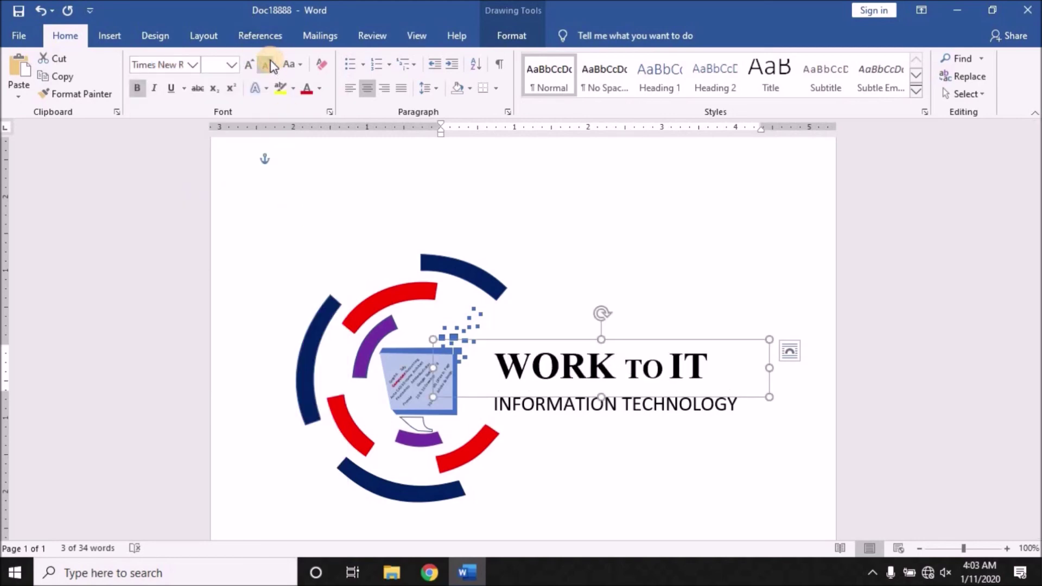
# Step: Nudge the WORK to IT box one step down and two steps left
pyautogui.press('Down')
pyautogui.press('Down')
pyautogui.press('Down')
pyautogui.press('Down')
pyautogui.press('Left')
pyautogui.press('Left')
pyautogui.press('Left')
pyautogui.press('Left')
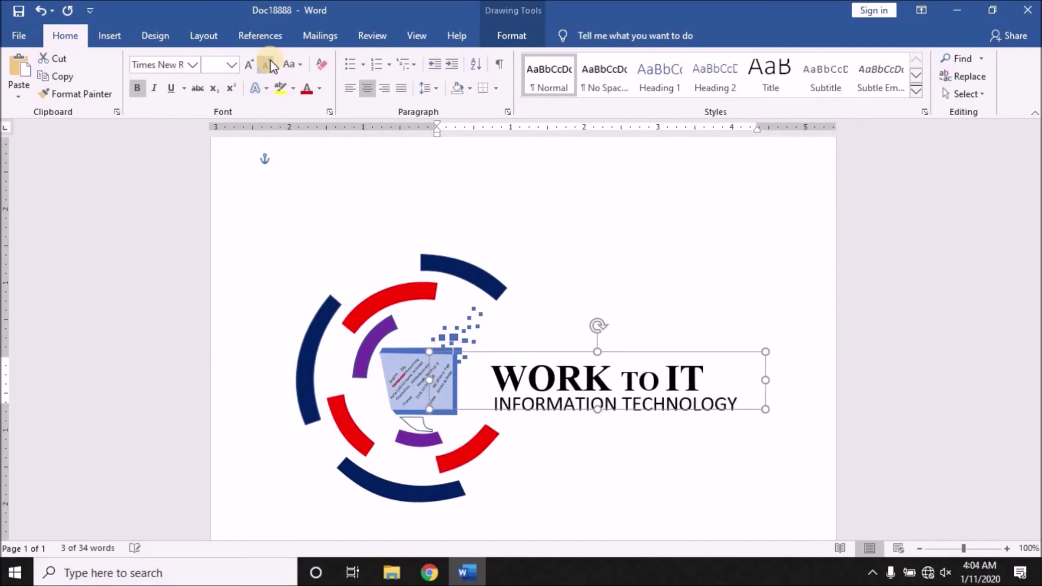
pyautogui.press('Left')
pyautogui.press('Left')
pyautogui.press('Left')
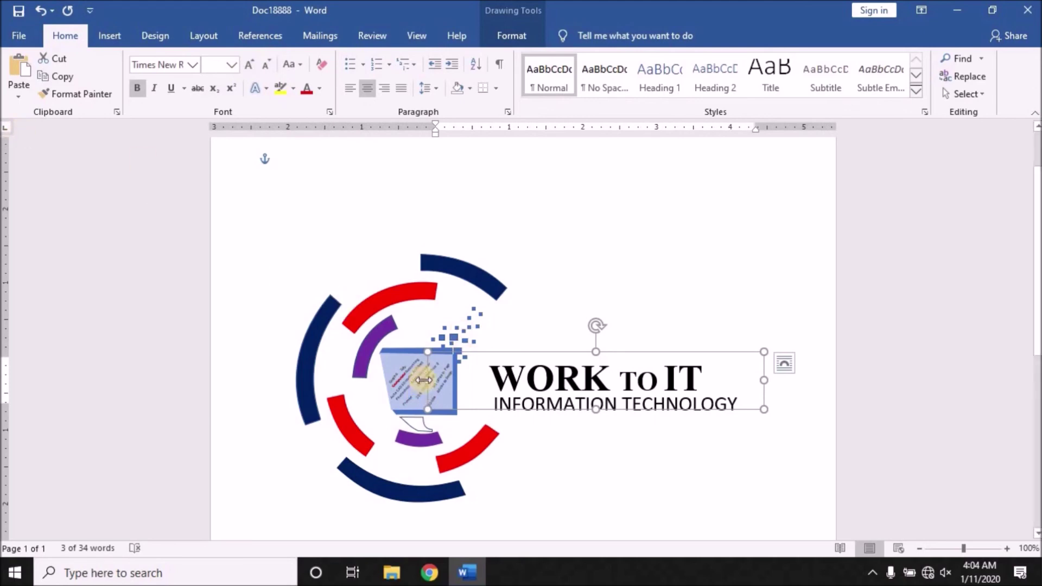
# Step: Pull the WORK to IT box's left, right and bottom edges in around the heading, then deselect it
pyautogui.moveTo(424, 380); pyautogui.dragTo(482, 387)
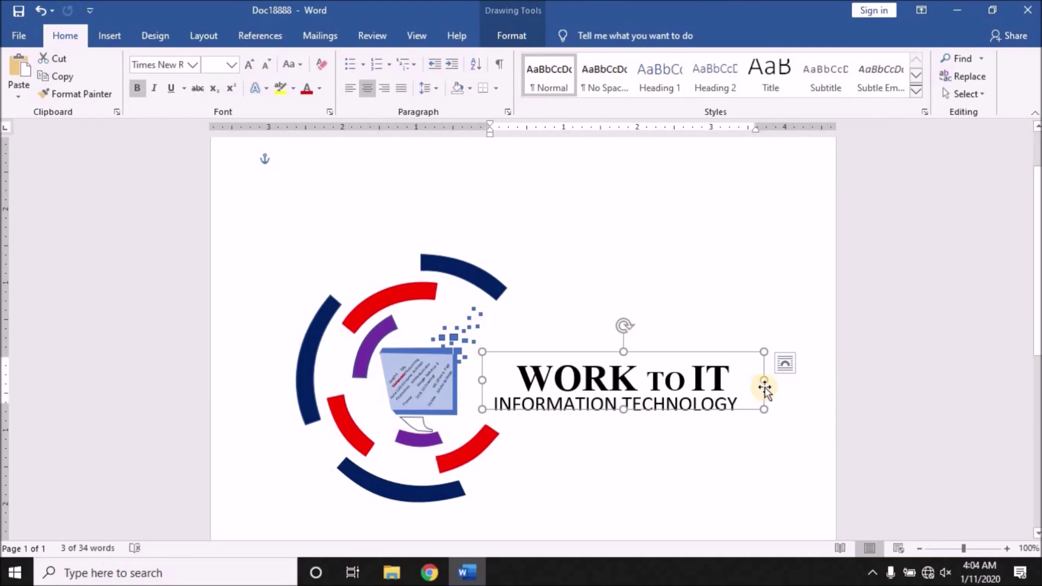
pyautogui.moveTo(760, 383); pyautogui.dragTo(728, 390)
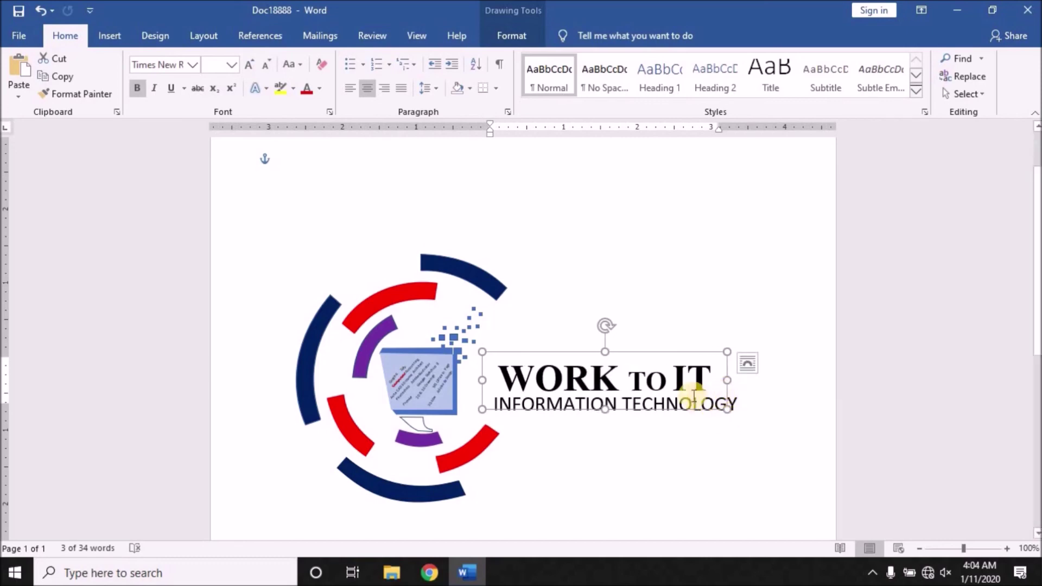
pyautogui.moveTo(603, 411); pyautogui.dragTo(611, 400)
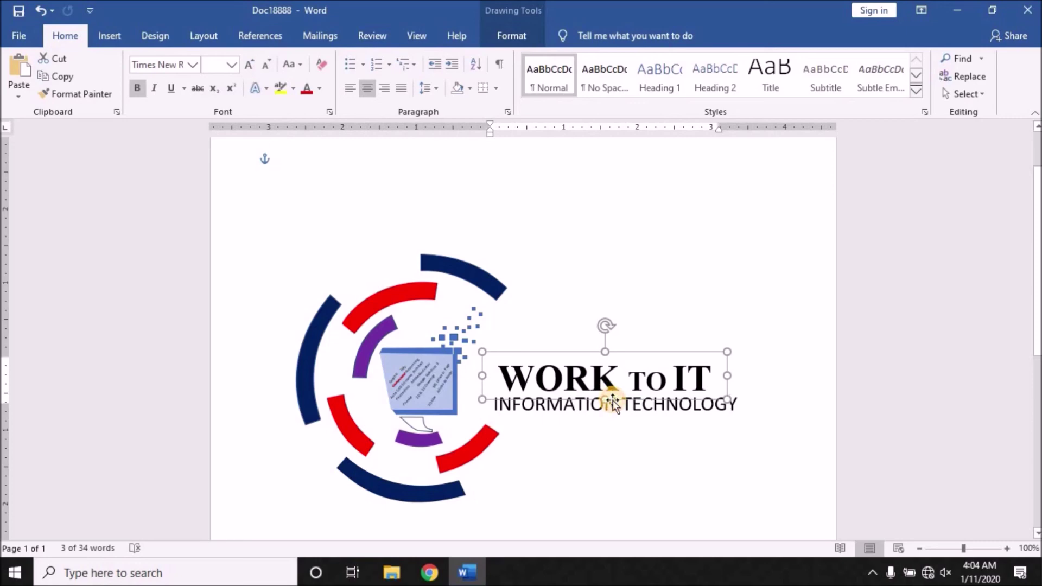
pyautogui.click(788, 458)
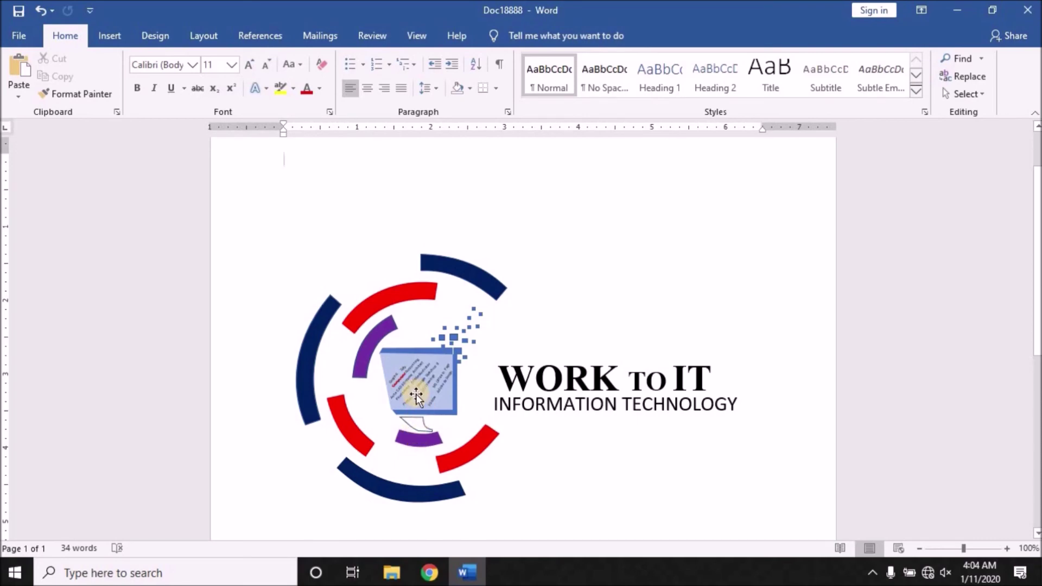
# Step: Shift the Computerz Accounting label slightly and colour its text orange
pyautogui.moveTo(416, 396); pyautogui.dragTo(418, 443)
pyautogui.keyDown('ctrl'); pyautogui.scroll(1, 437, 511); pyautogui.keyUp('ctrl')
pyautogui.keyDown('ctrl'); pyautogui.scroll(1, 462, 448); pyautogui.keyUp('ctrl')
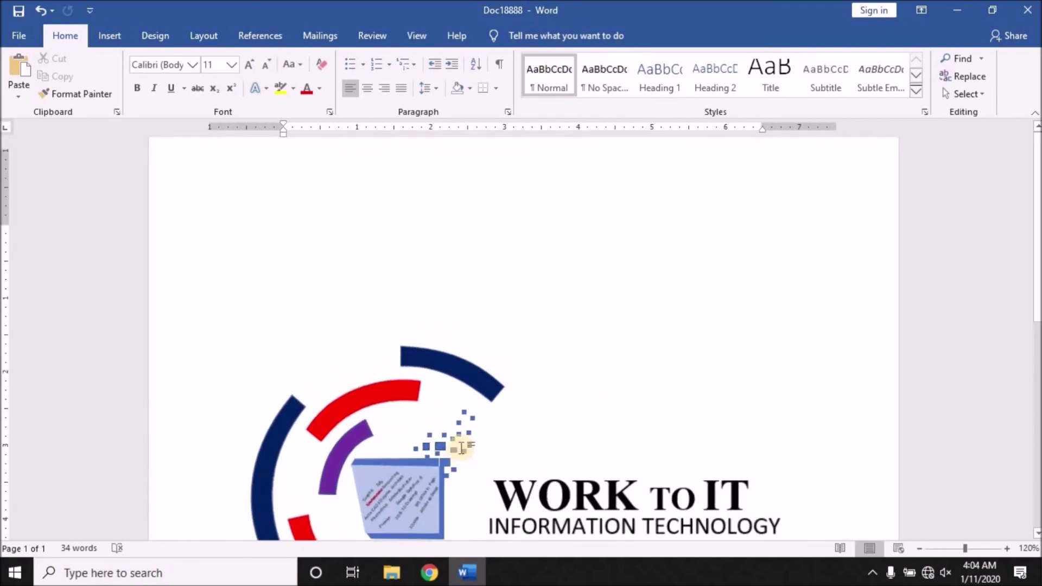
pyautogui.keyDown('ctrl'); pyautogui.scroll(2, 461, 448); pyautogui.keyUp('ctrl')
pyautogui.keyDown('ctrl'); pyautogui.scroll(3, 386, 369); pyautogui.keyUp('ctrl')
pyautogui.keyDown('ctrl'); pyautogui.scroll(1, 372, 373); pyautogui.keyUp('ctrl')
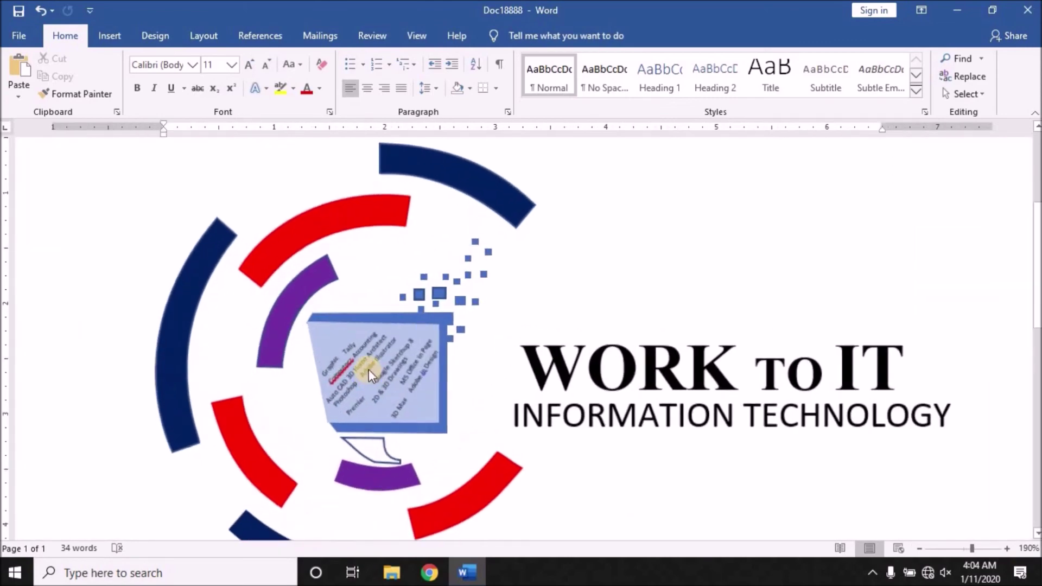
pyautogui.keyDown('ctrl'); pyautogui.scroll(3, 369, 375); pyautogui.keyUp('ctrl')
pyautogui.keyDown('ctrl'); pyautogui.scroll(5, 367, 369); pyautogui.keyUp('ctrl')
pyautogui.keyDown('ctrl'); pyautogui.scroll(2, 364, 364); pyautogui.keyUp('ctrl')
pyautogui.keyDown('ctrl'); pyautogui.scroll(3, 362, 362); pyautogui.keyUp('ctrl')
pyautogui.keyDown('ctrl'); pyautogui.scroll(1, 362, 363); pyautogui.keyUp('ctrl')
pyautogui.keyDown('ctrl'); pyautogui.scroll(1, 364, 369); pyautogui.keyUp('ctrl')
pyautogui.click(366, 376)
pyautogui.moveTo(367, 377); pyautogui.dragTo(362, 370)
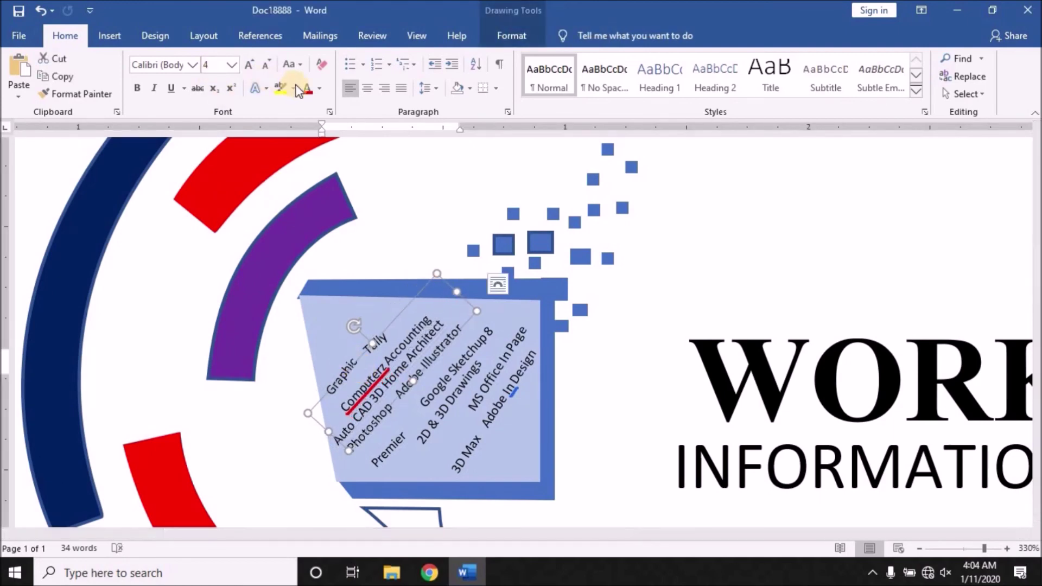
pyautogui.click(318, 90)
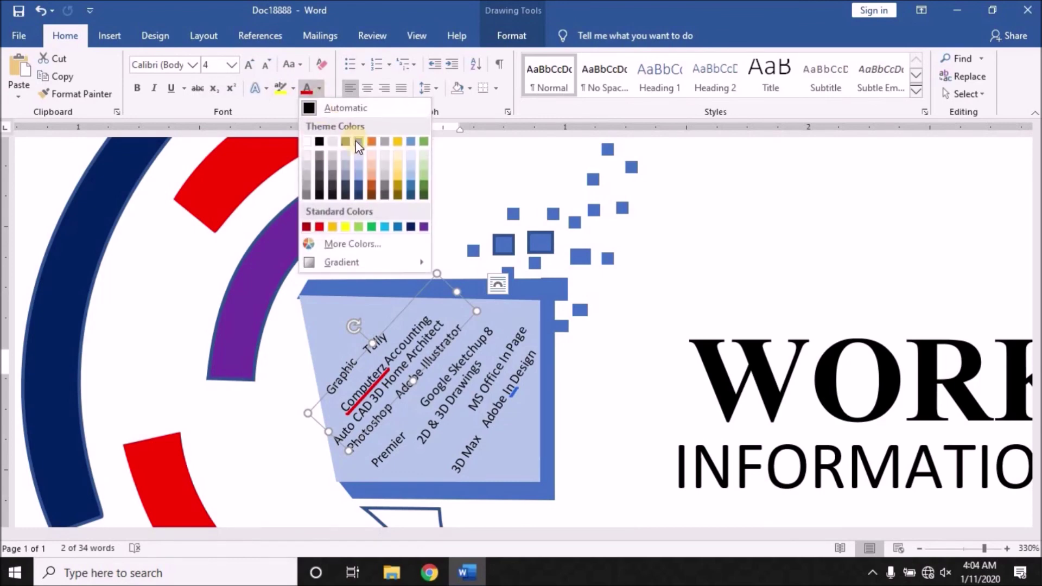
pyautogui.click(369, 190)
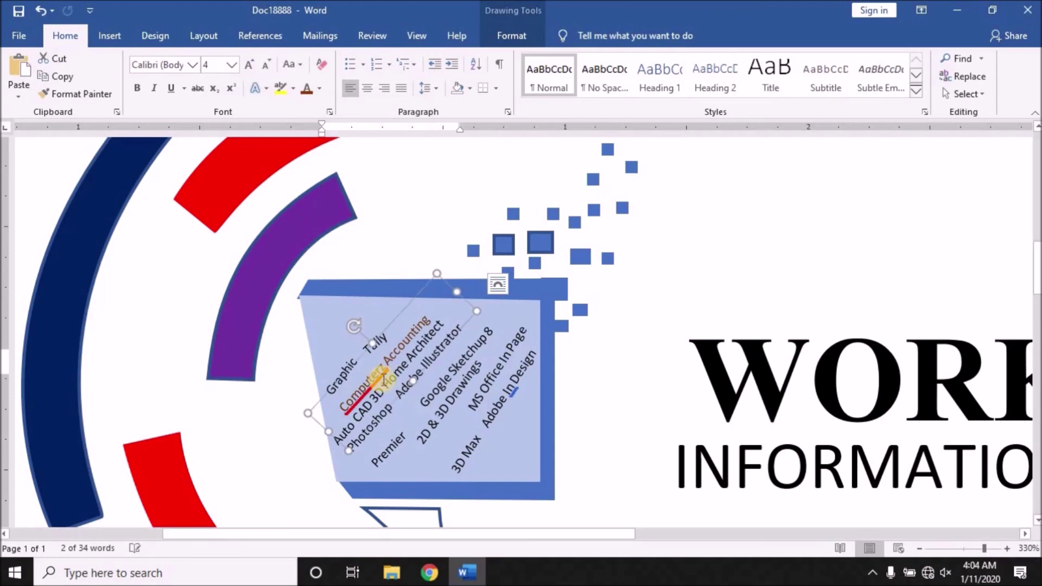
# Step: Colour the Graphic label on the monitor blue
pyautogui.moveTo(337, 363); pyautogui.dragTo(343, 372)
pyautogui.click(340, 377)
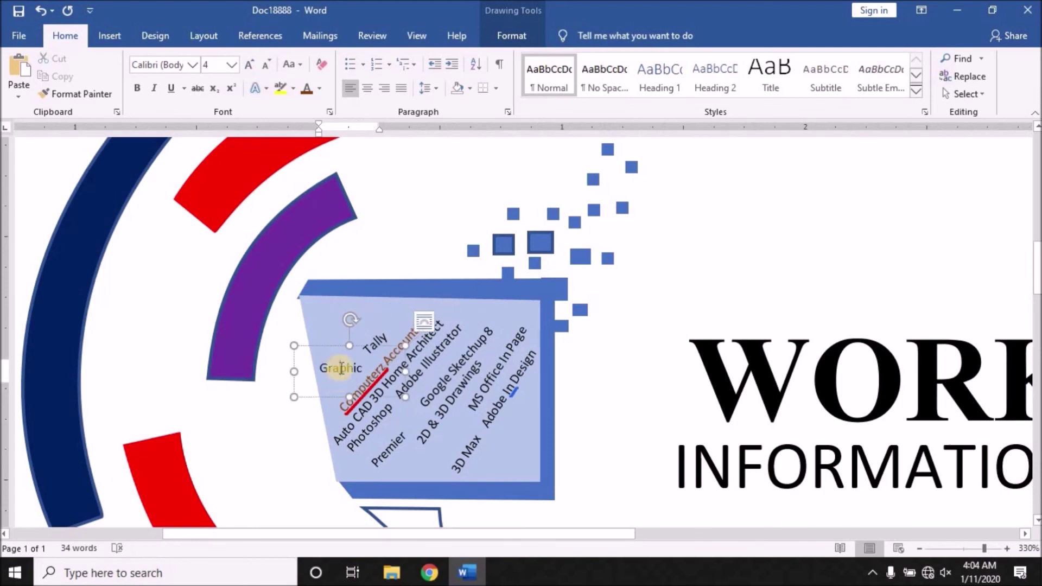
pyautogui.click(320, 89)
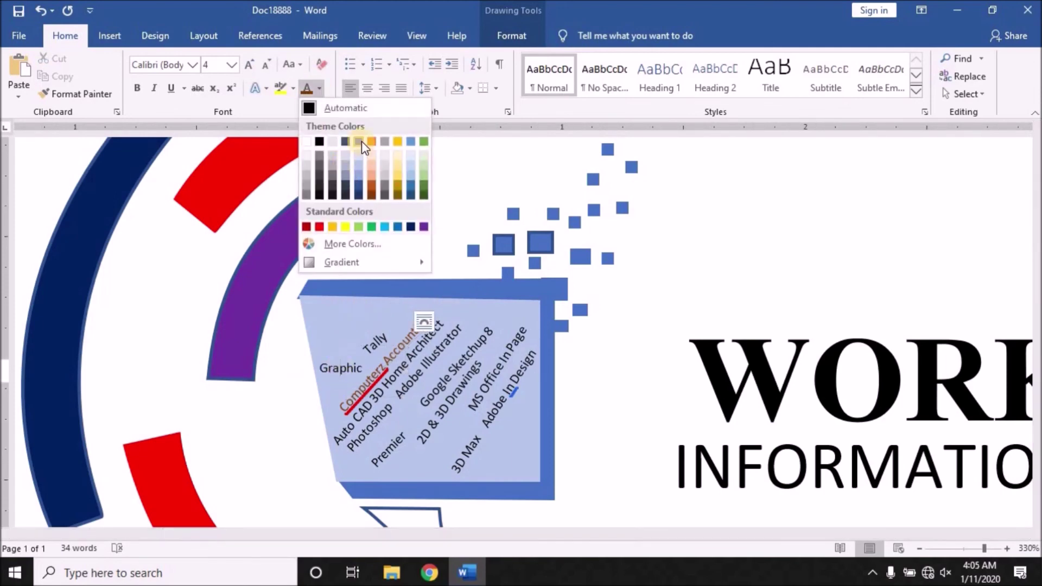
pyautogui.click(416, 186)
pyautogui.moveTo(350, 320); pyautogui.dragTo(385, 341)
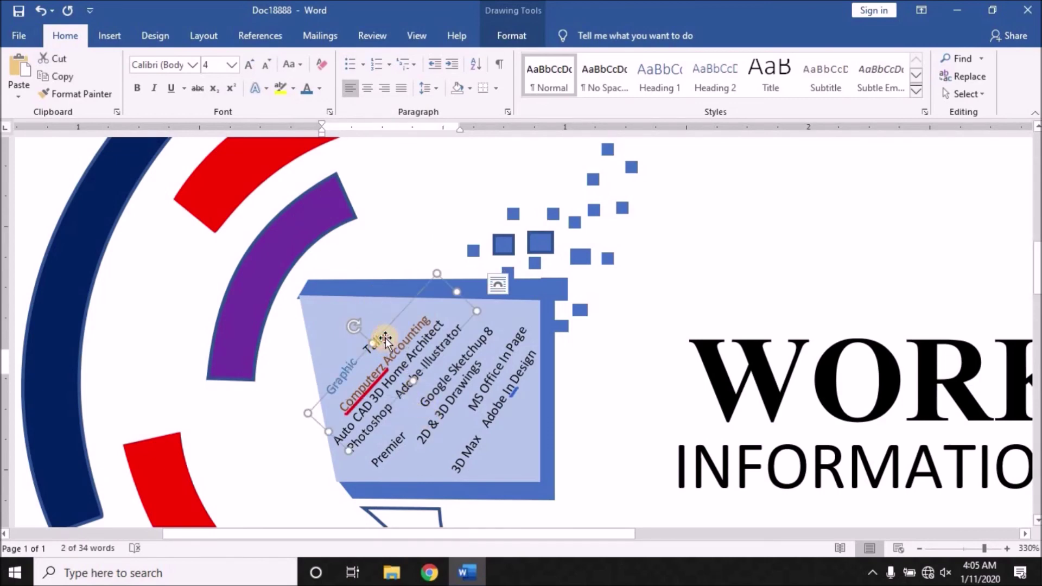
pyautogui.click(367, 315)
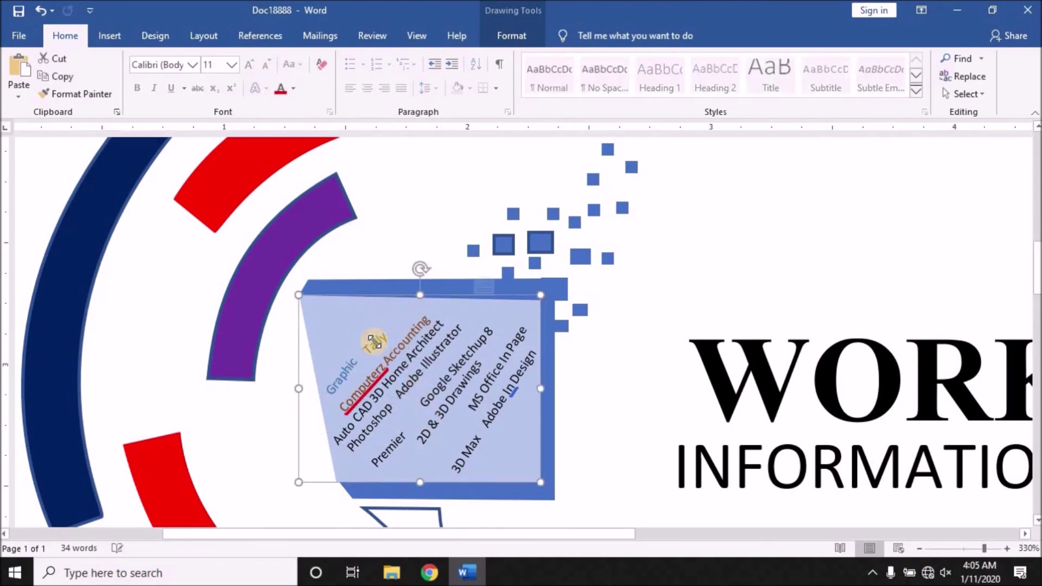
pyautogui.click(374, 342)
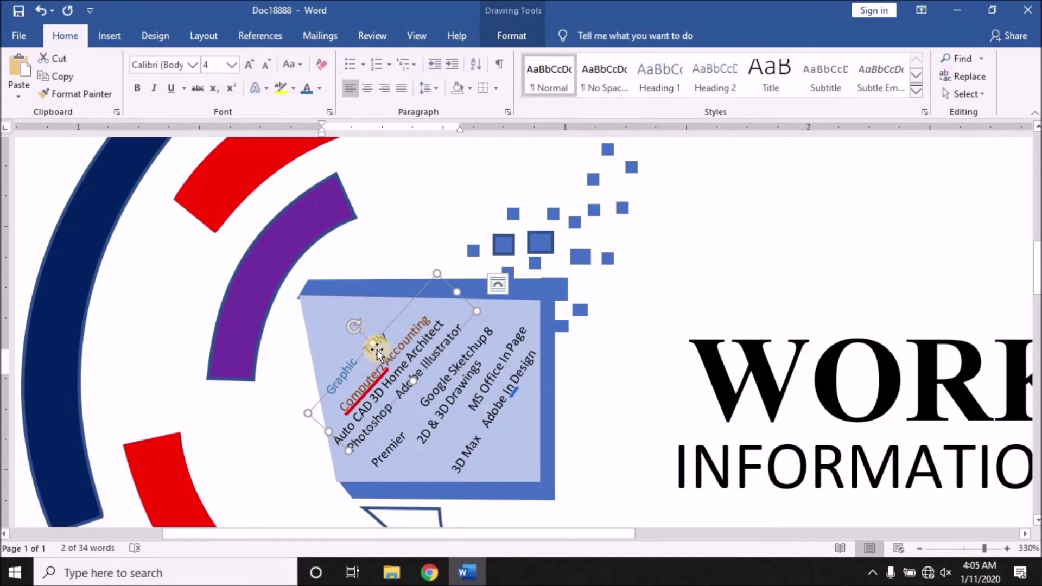
# Step: Colour the Auto CAD 3D Home Architect text gold, replacing the yellow first tried on Auto
pyautogui.scroll(2, 380, 349)
pyautogui.scroll(-3, 380, 350)
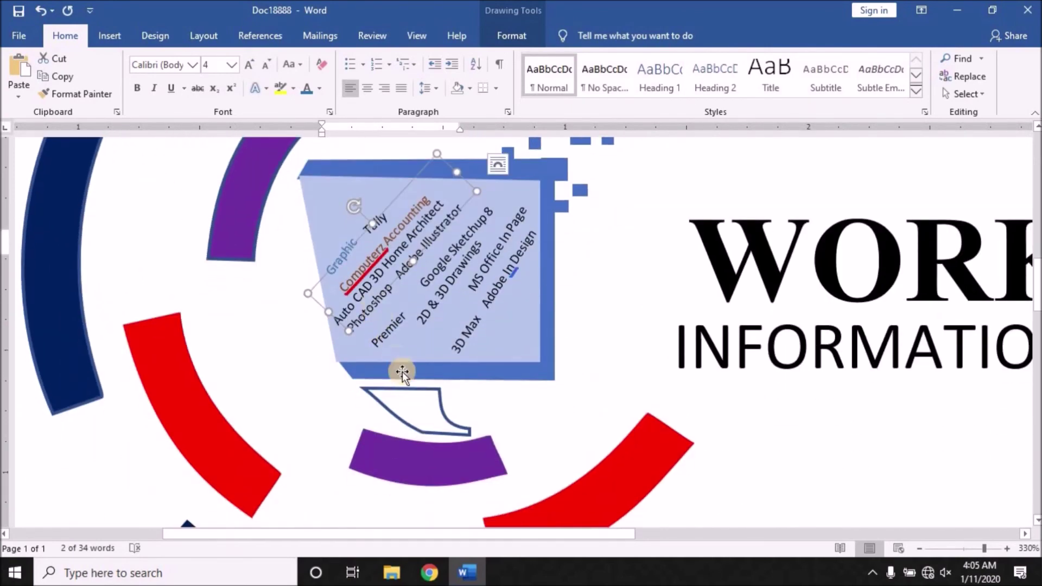
pyautogui.click(498, 164)
pyautogui.click(362, 288)
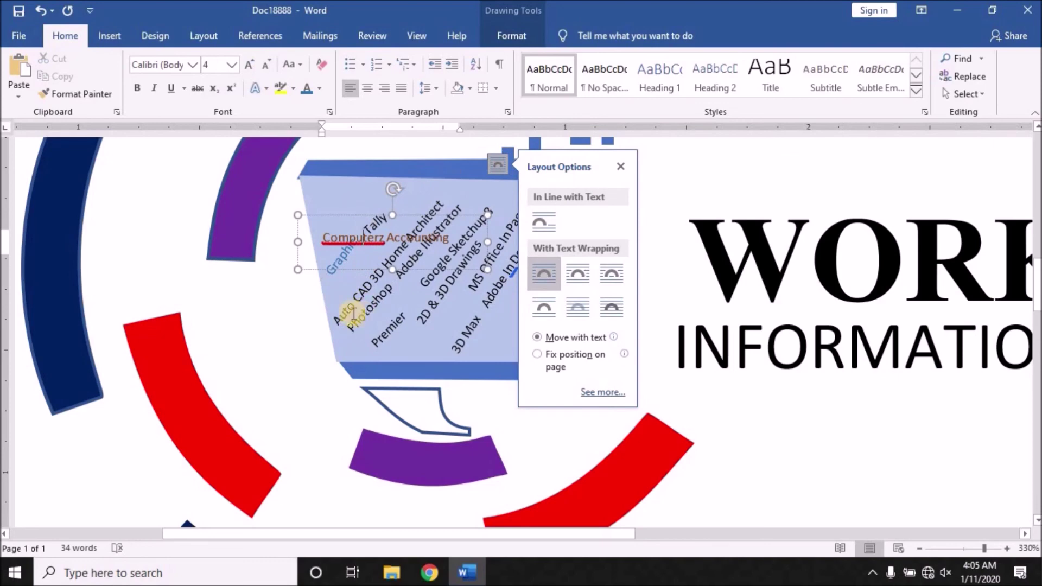
pyautogui.click(340, 321)
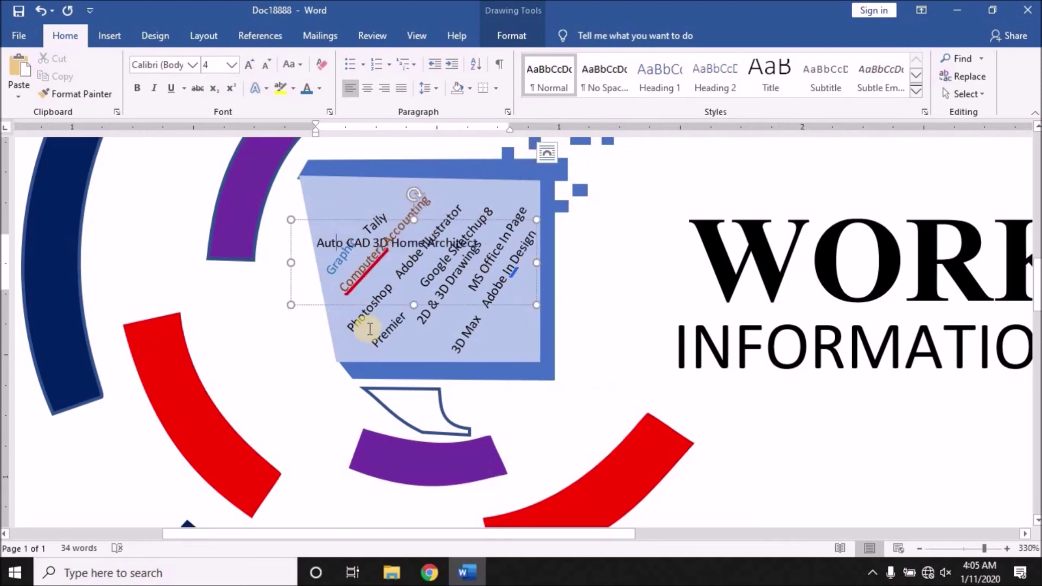
pyautogui.click(320, 89)
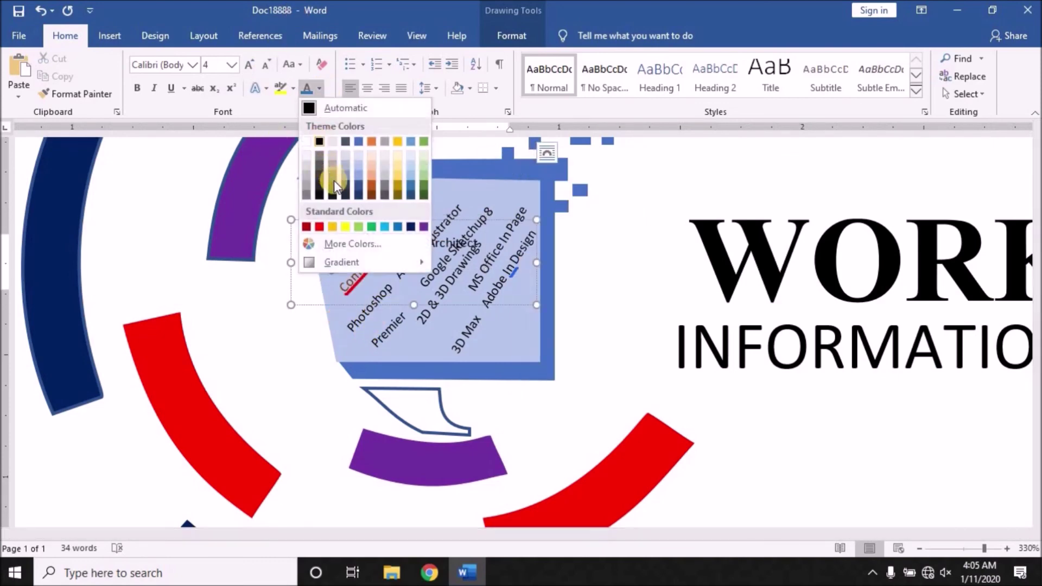
pyautogui.click(342, 227)
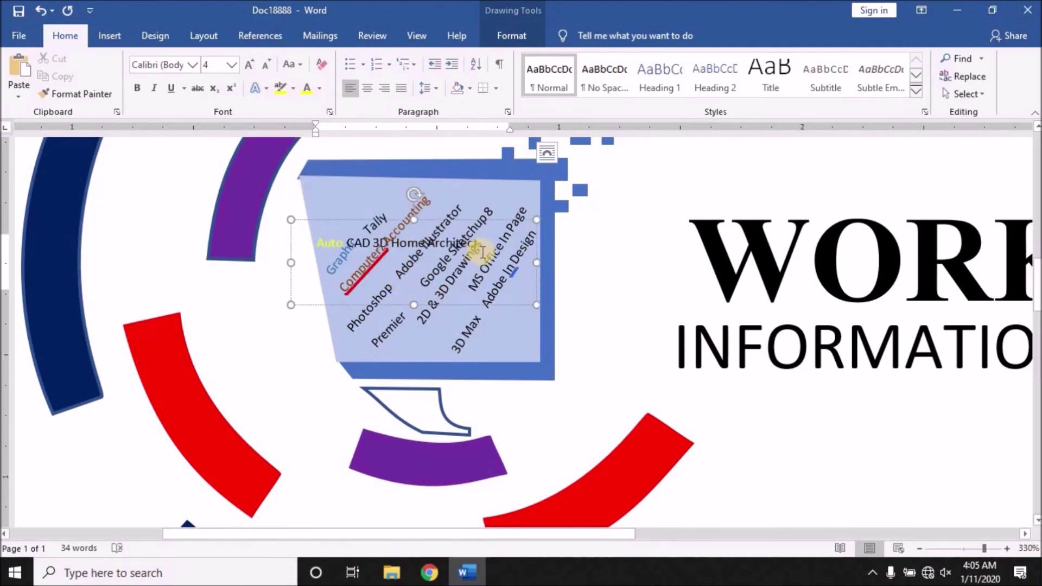
pyautogui.moveTo(457, 244); pyautogui.dragTo(474, 276)
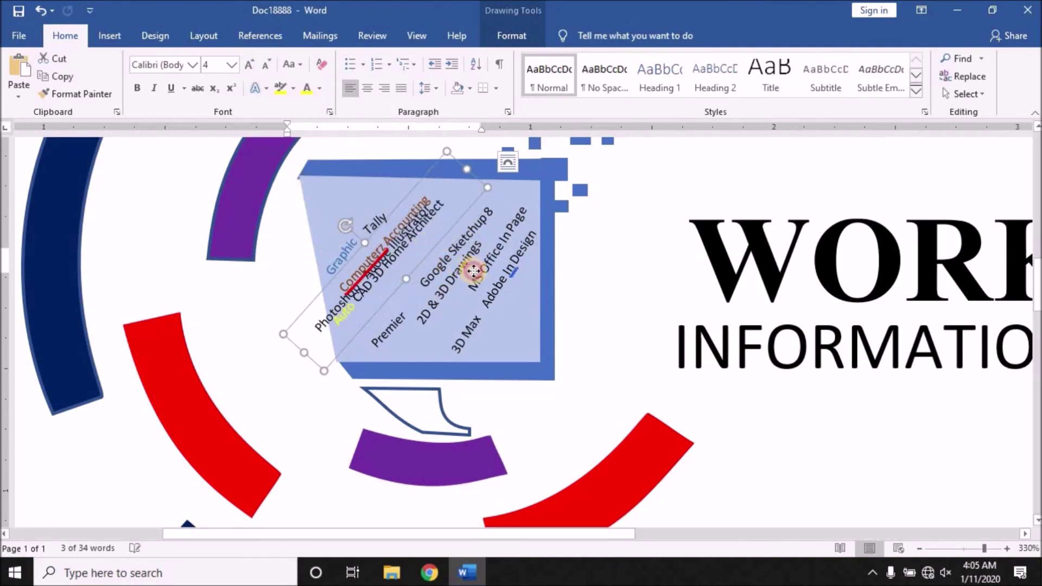
pyautogui.click(320, 88)
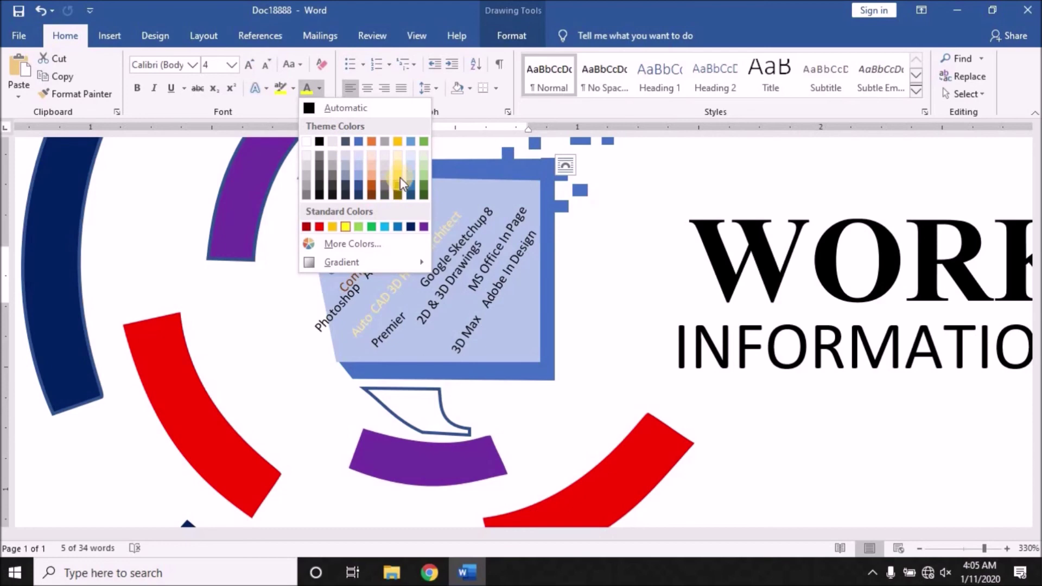
pyautogui.click(401, 140)
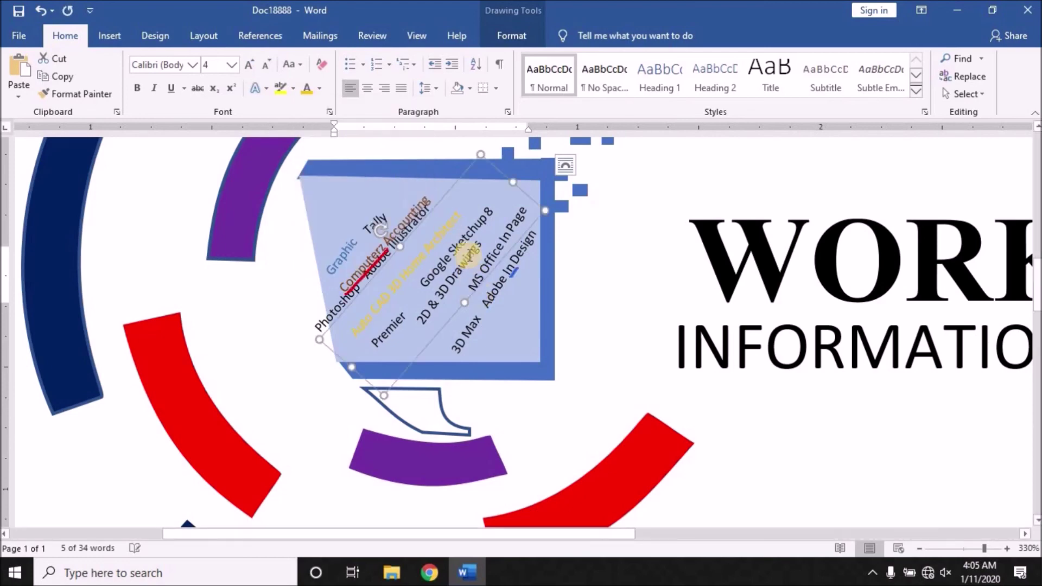
pyautogui.click(465, 237)
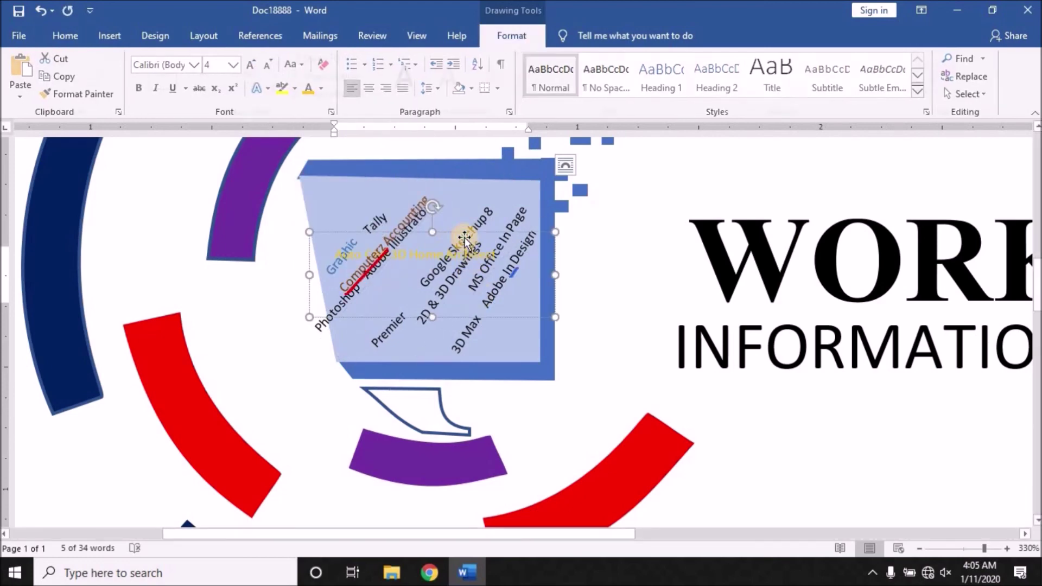
# Step: Fill the Google Sketchup 8 text light green and recolour the Computerz Accounting text
pyautogui.click(492, 213)
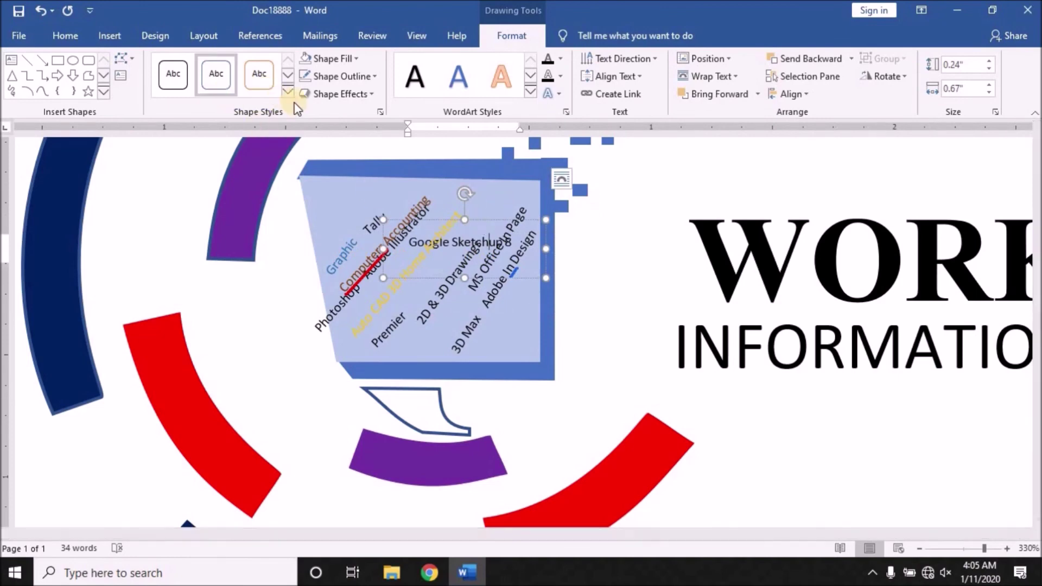
pyautogui.click(562, 75)
pyautogui.click(560, 58)
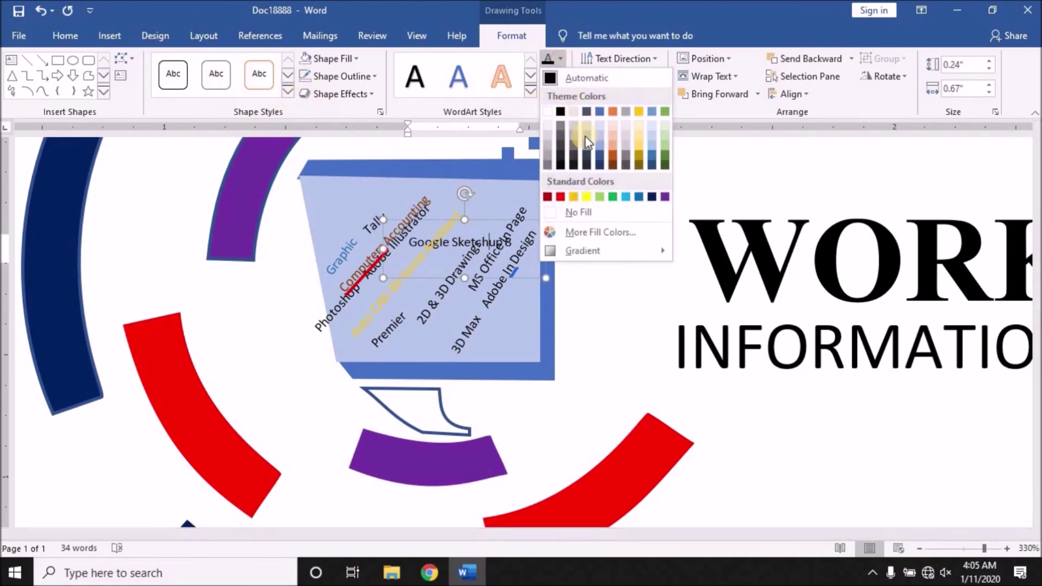
pyautogui.click(600, 197)
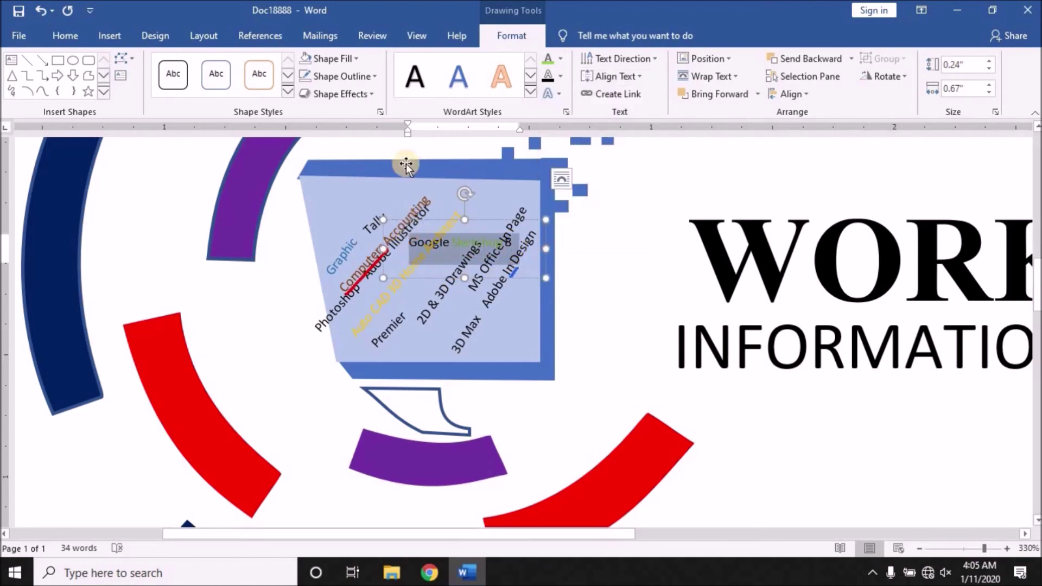
pyautogui.click(406, 232)
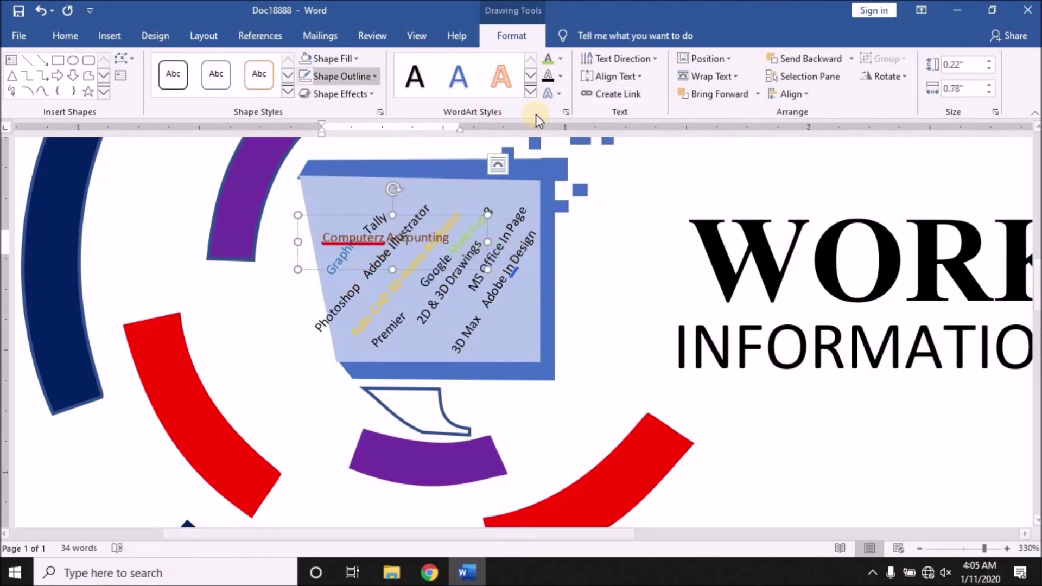
pyautogui.click(561, 58)
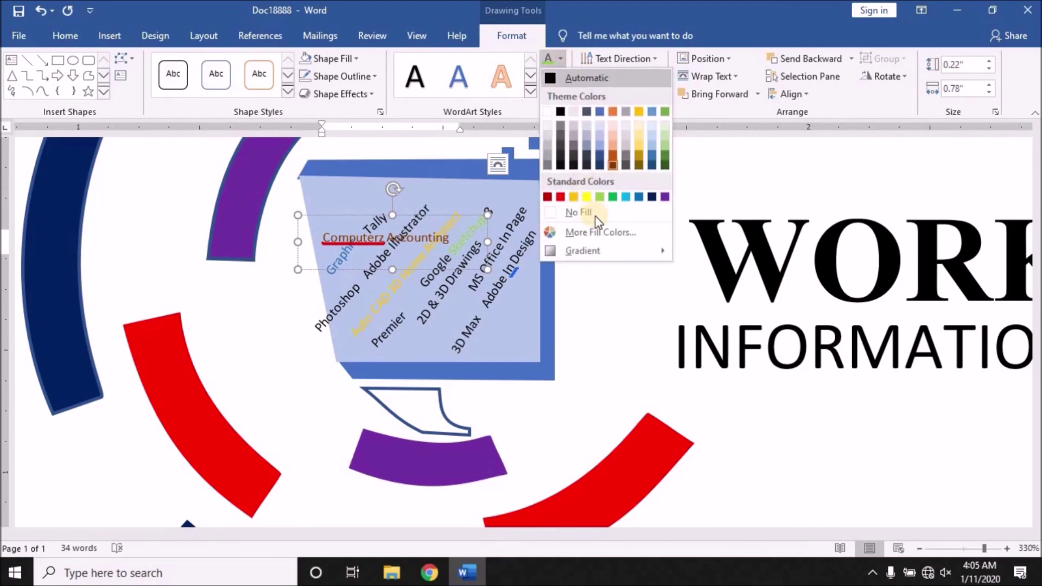
pyautogui.click(639, 197)
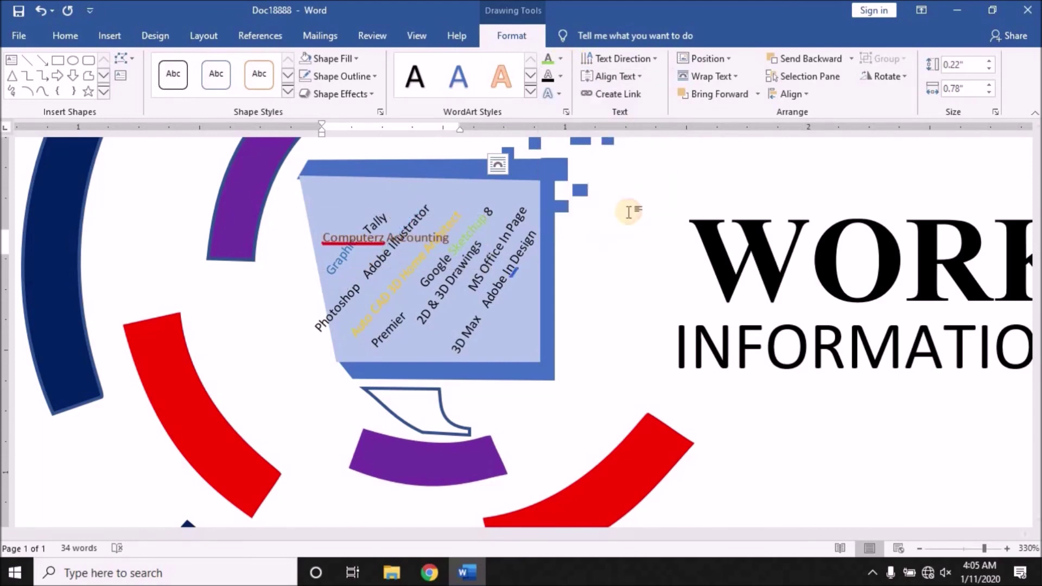
# Step: Make the 3D Max Adobe In Design text red and rotate its box back onto the diagonal
pyautogui.click(468, 330)
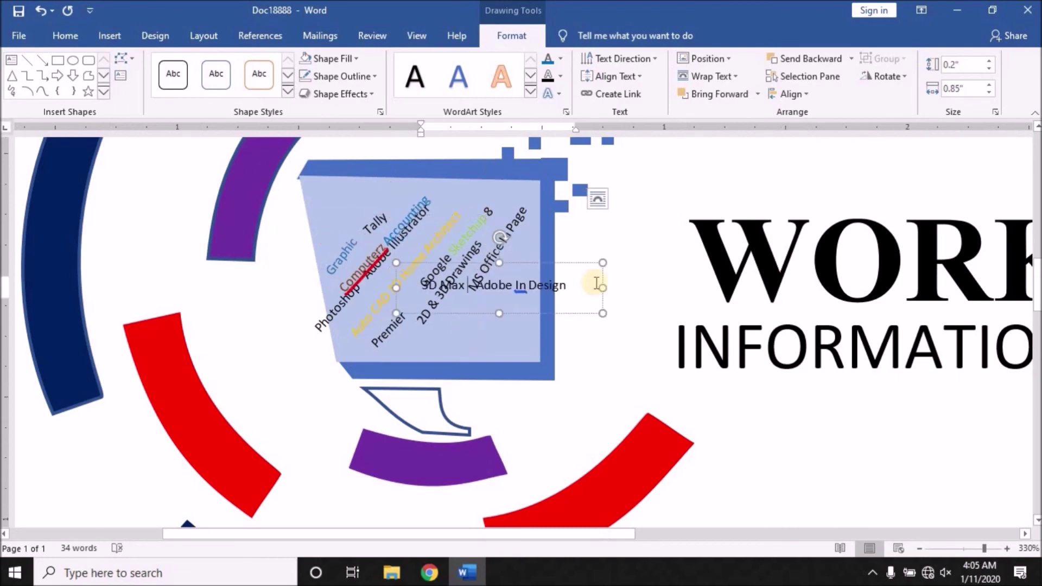
pyautogui.moveTo(572, 284); pyautogui.dragTo(422, 266)
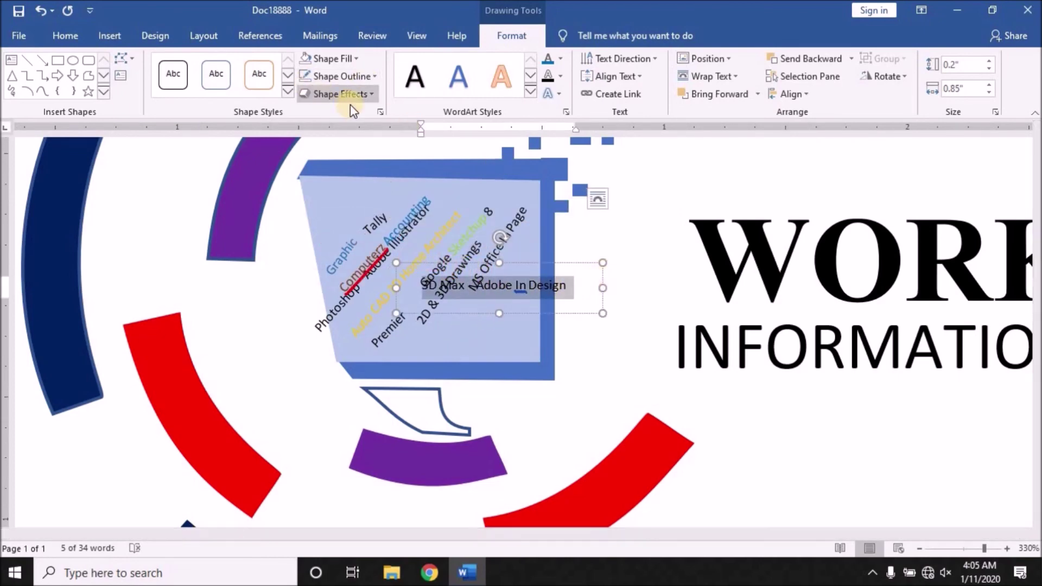
pyautogui.click(562, 61)
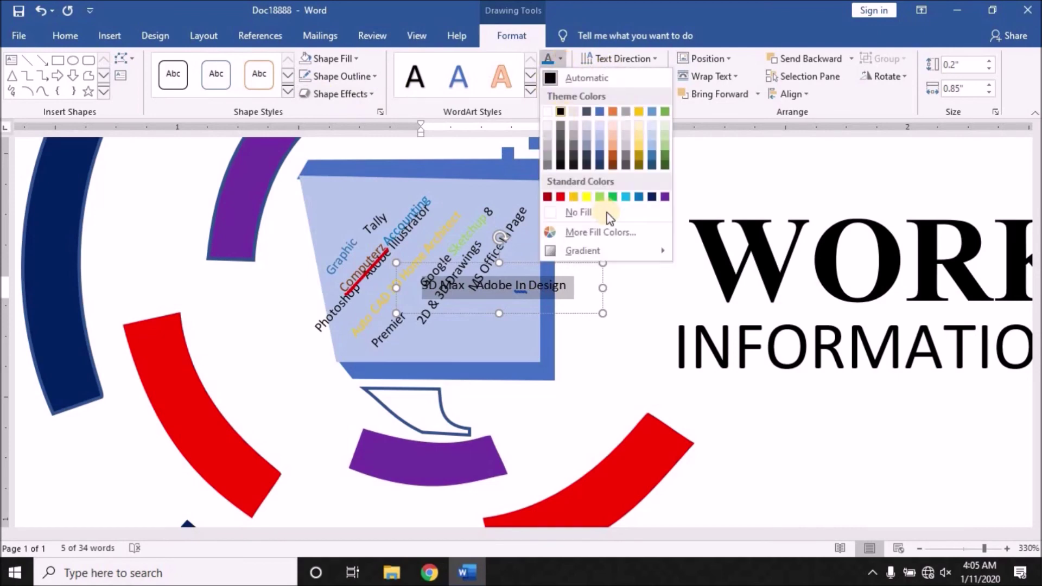
pyautogui.click(560, 197)
pyautogui.moveTo(523, 214); pyautogui.dragTo(527, 212)
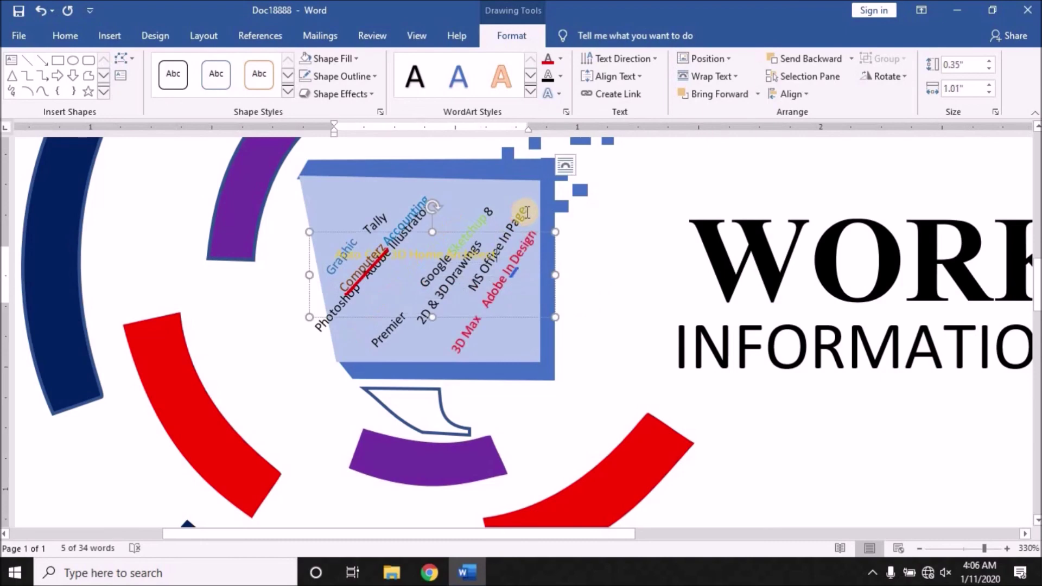
# Step: Fill the MS Office In Page text with a custom purple from More Fill Colors
pyautogui.click(525, 211)
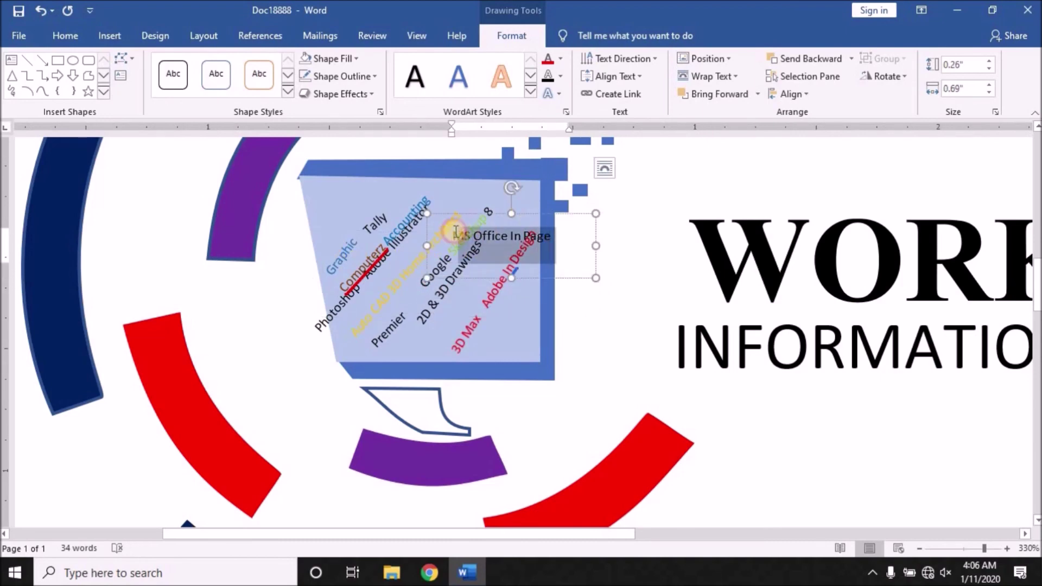
pyautogui.tripleClick(455, 224)
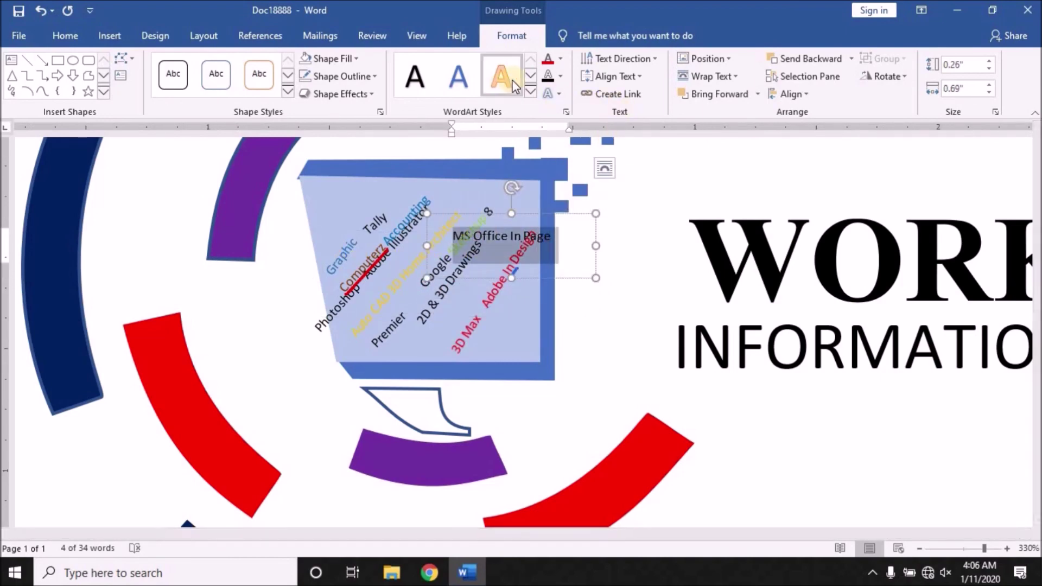
pyautogui.click(563, 57)
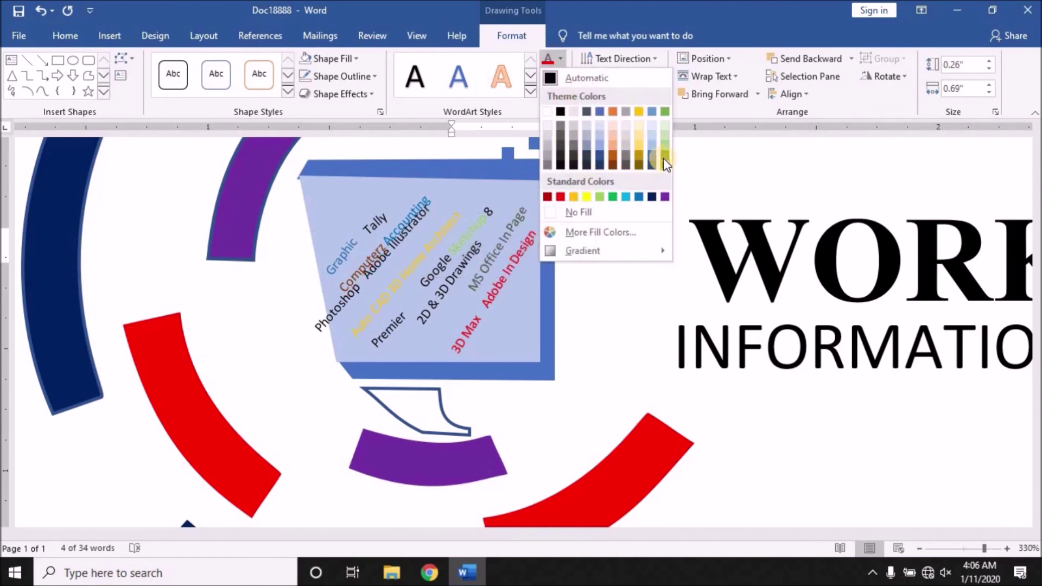
pyautogui.click(541, 232)
pyautogui.click(524, 258)
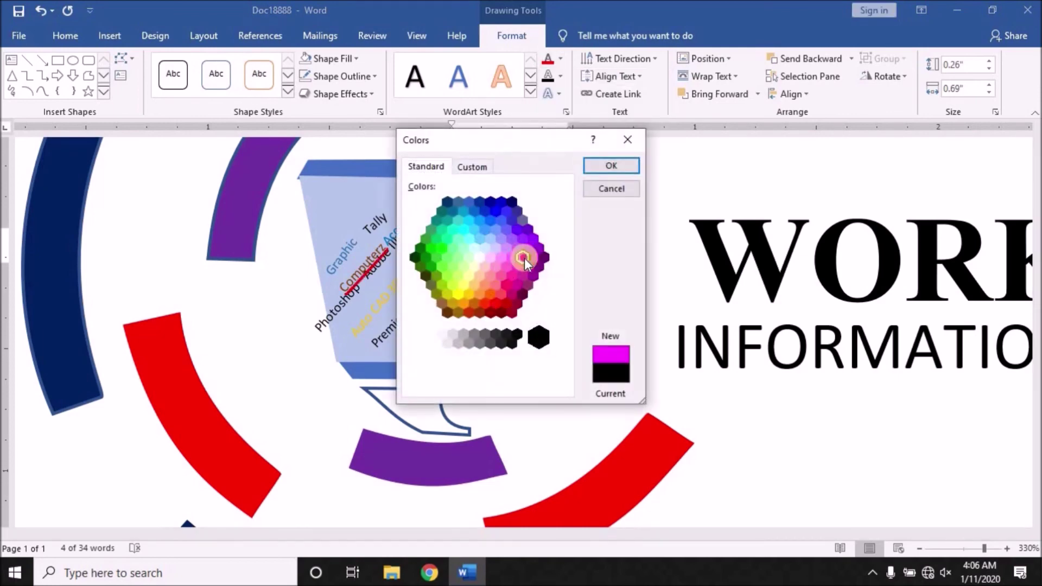
pyautogui.click(529, 278)
pyautogui.click(610, 165)
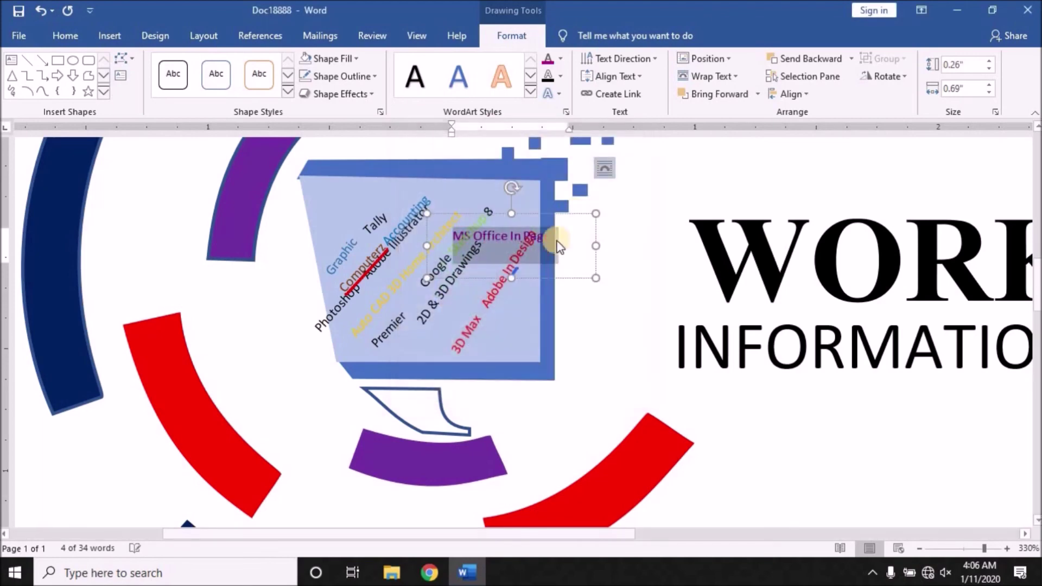
pyautogui.click(622, 222)
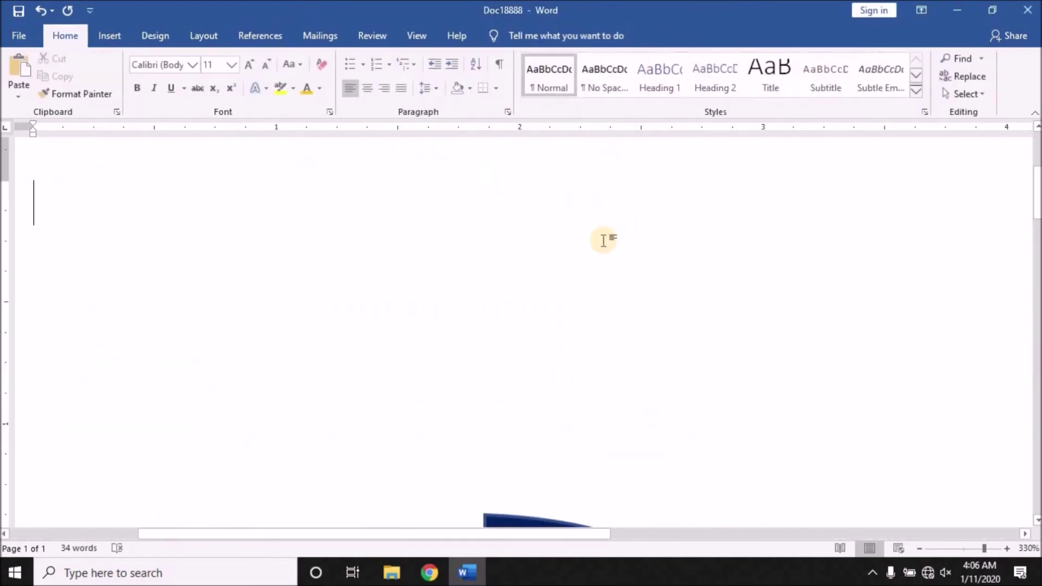
# Step: Scroll down the page and select a label text box on the monitor
pyautogui.scroll(-4, 602, 241)
pyautogui.scroll(-1, 603, 241)
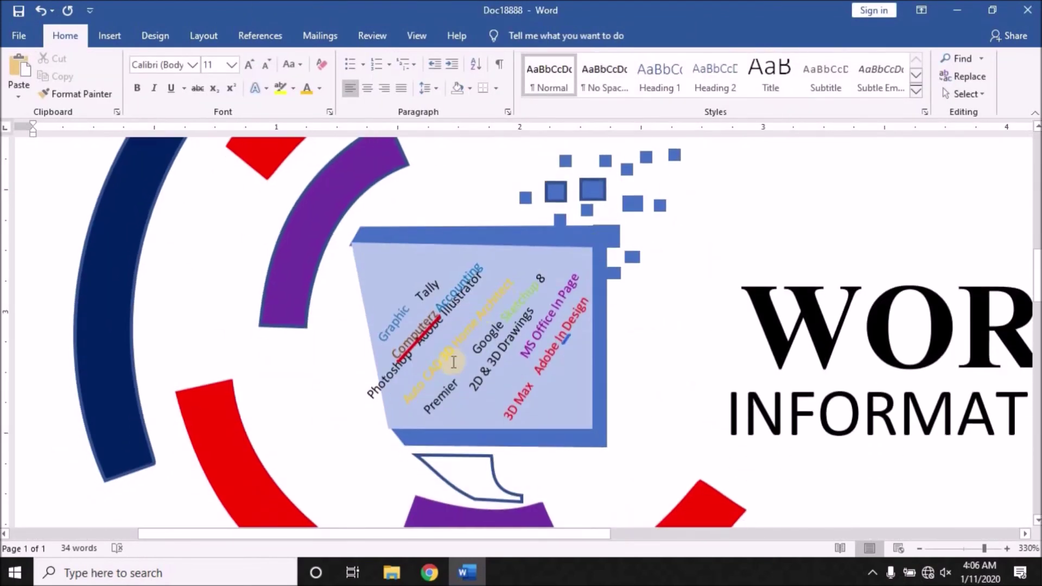
pyautogui.click(487, 366)
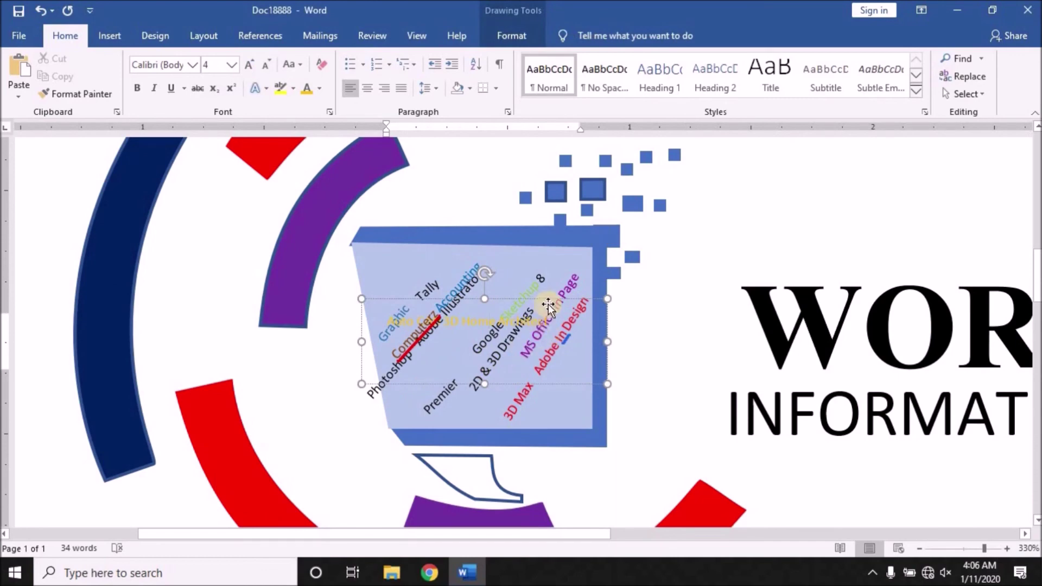
pyautogui.scroll(-5, 531, 316)
pyautogui.scroll(5, 525, 318)
pyautogui.scroll(-3, 525, 317)
# Step: Fill the monitor stand shape cyan and set its outline to No Outline
pyautogui.click(500, 348)
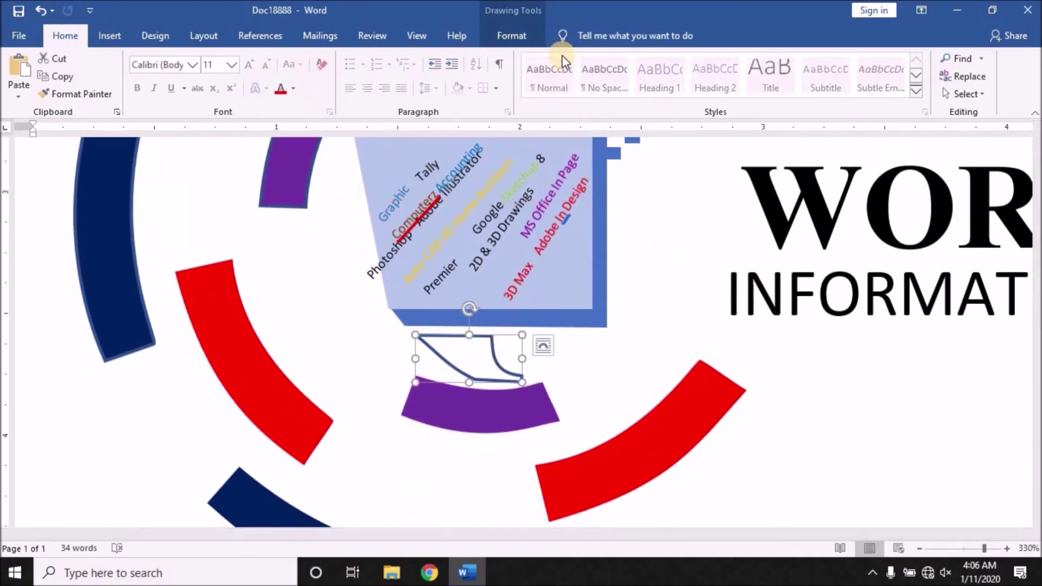
pyautogui.click(513, 37)
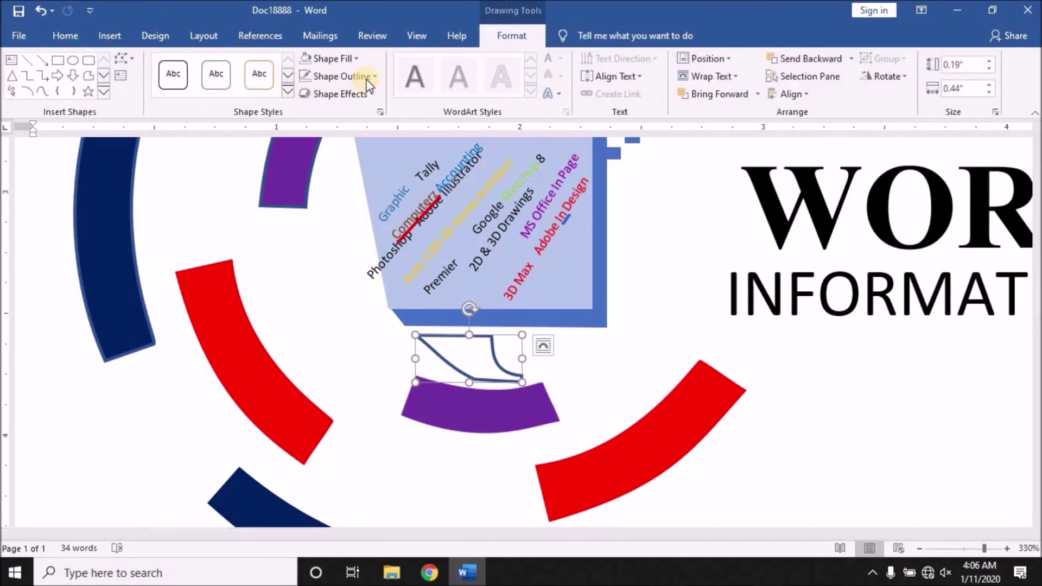
pyautogui.click(352, 58)
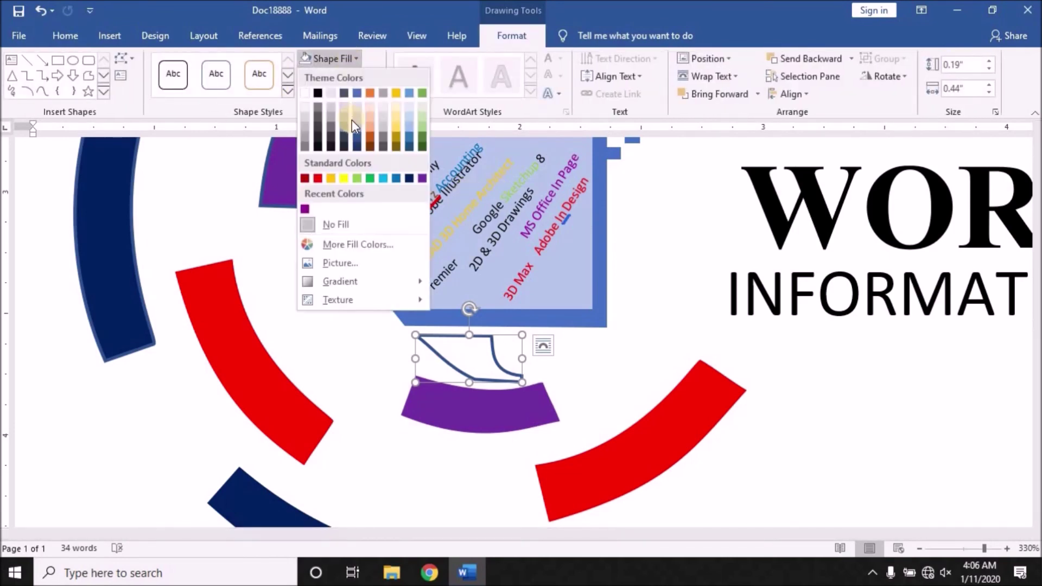
pyautogui.click(381, 178)
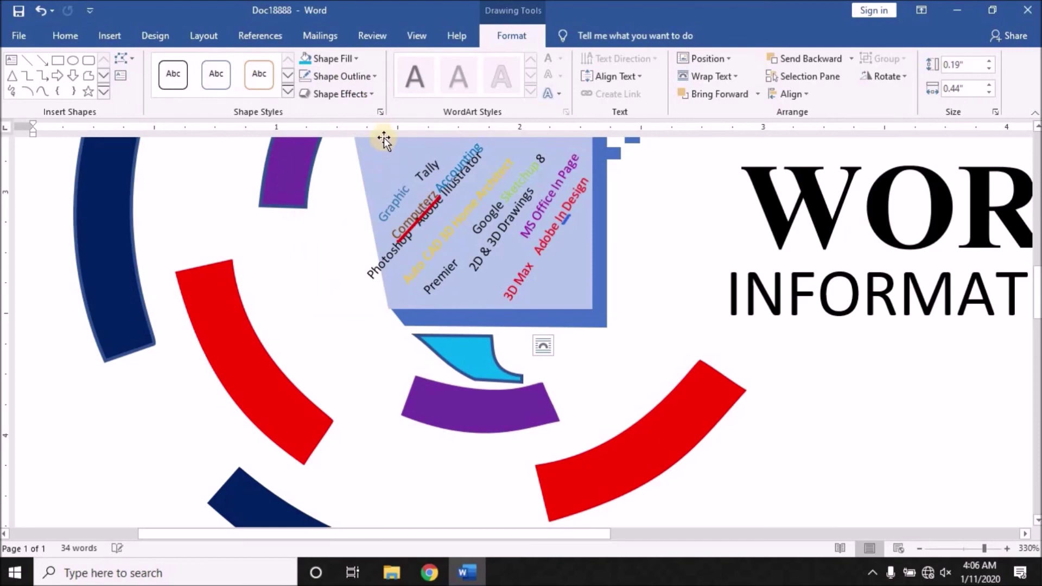
pyautogui.click(373, 76)
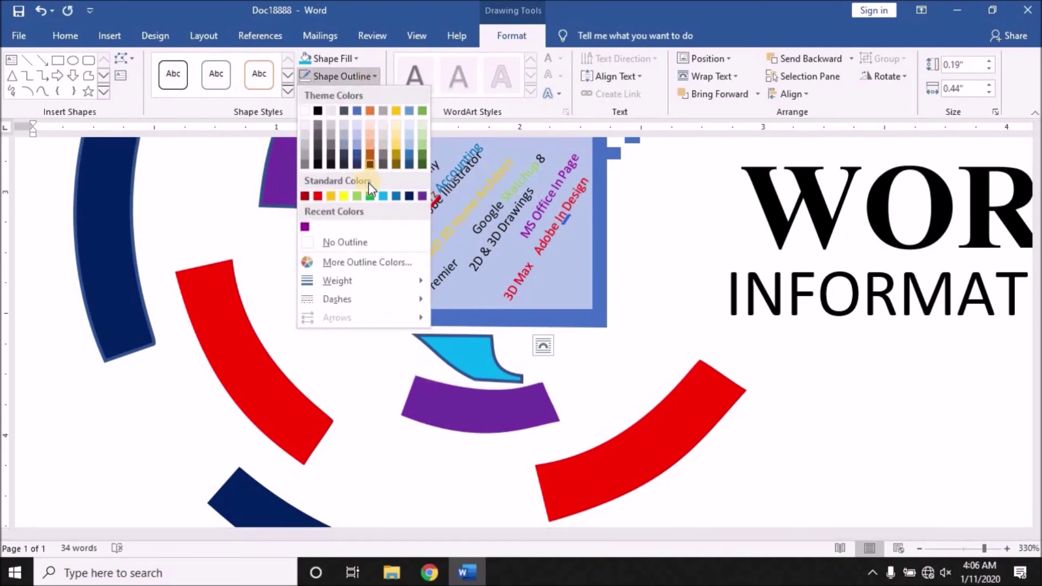
pyautogui.click(346, 242)
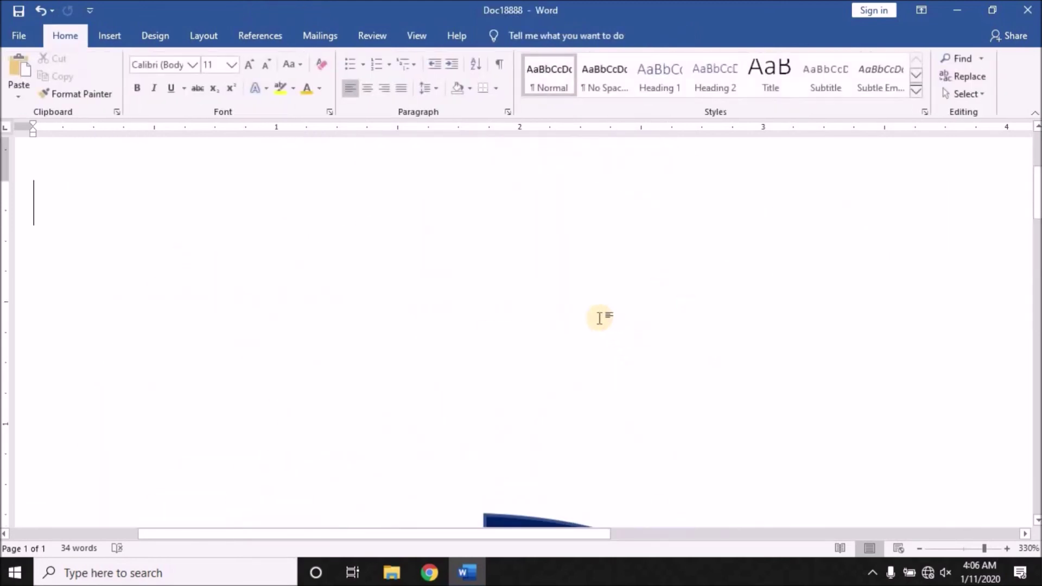
# Step: Nudge one of the small pixel squares slightly into place
pyautogui.scroll(-5, 604, 304)
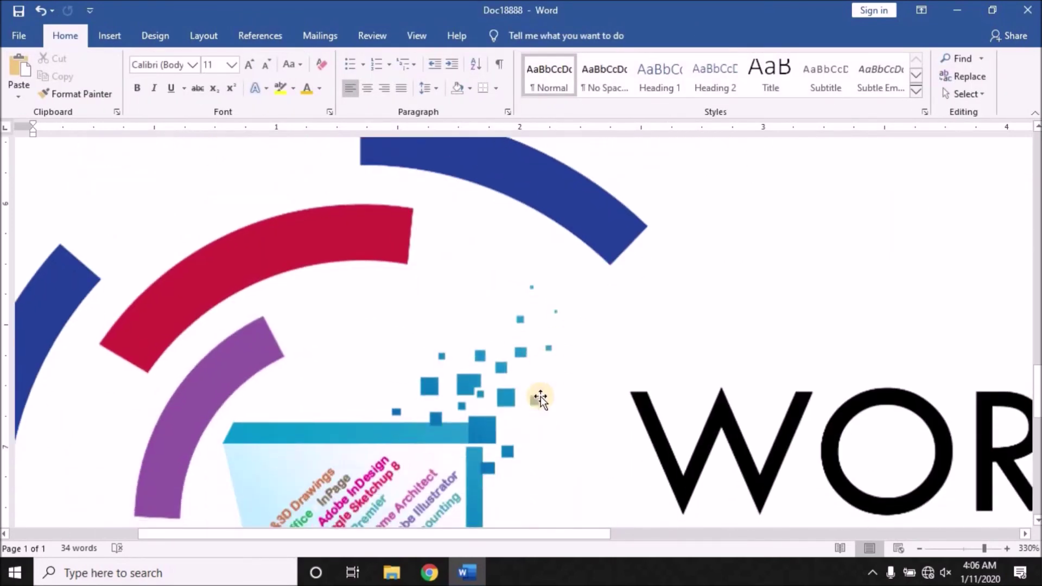
pyautogui.moveTo(540, 399); pyautogui.dragTo(539, 400)
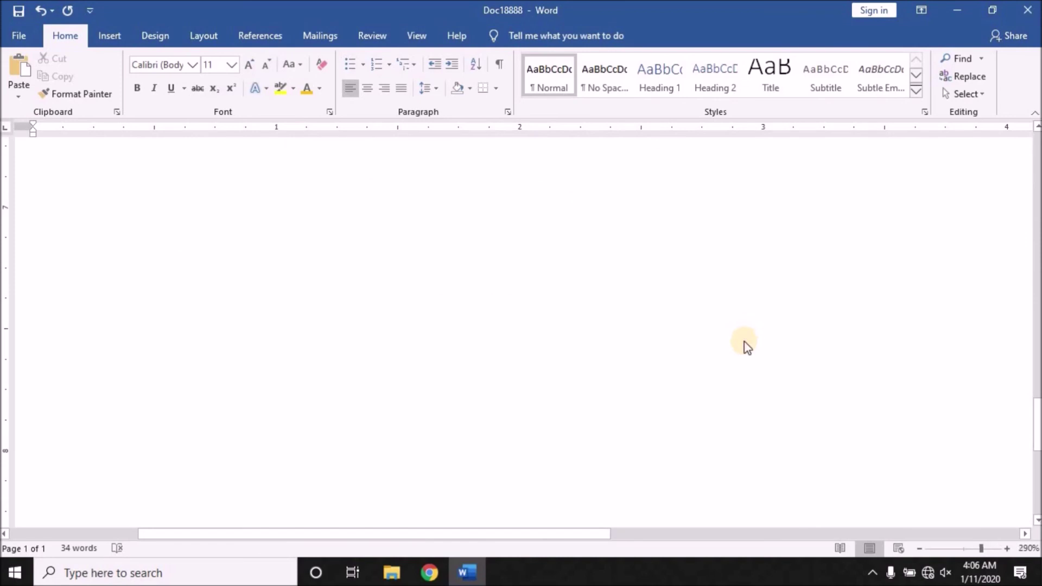
pyautogui.scroll(-12, 745, 341)
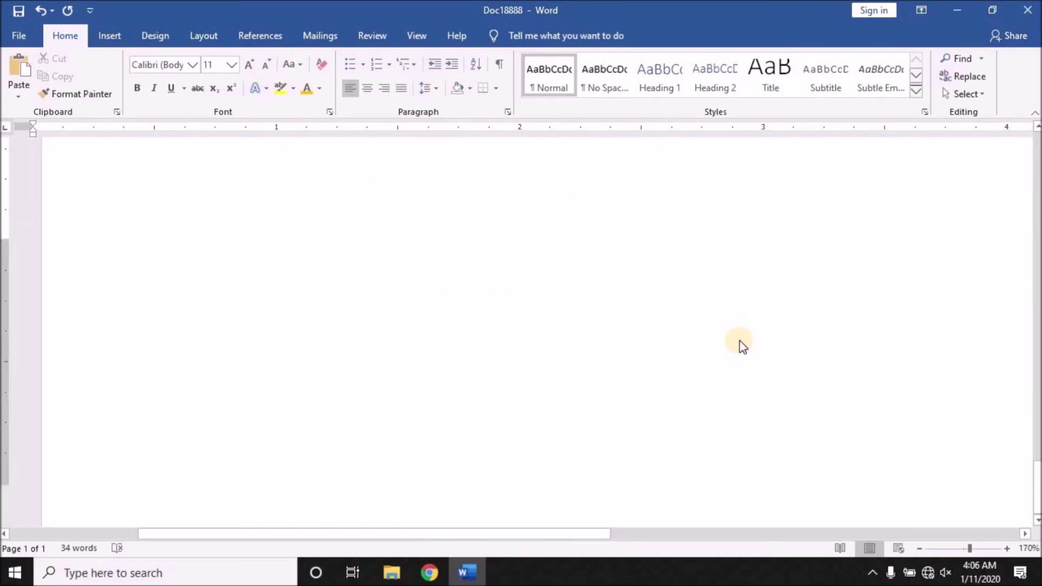
pyautogui.scroll(-6, 742, 342)
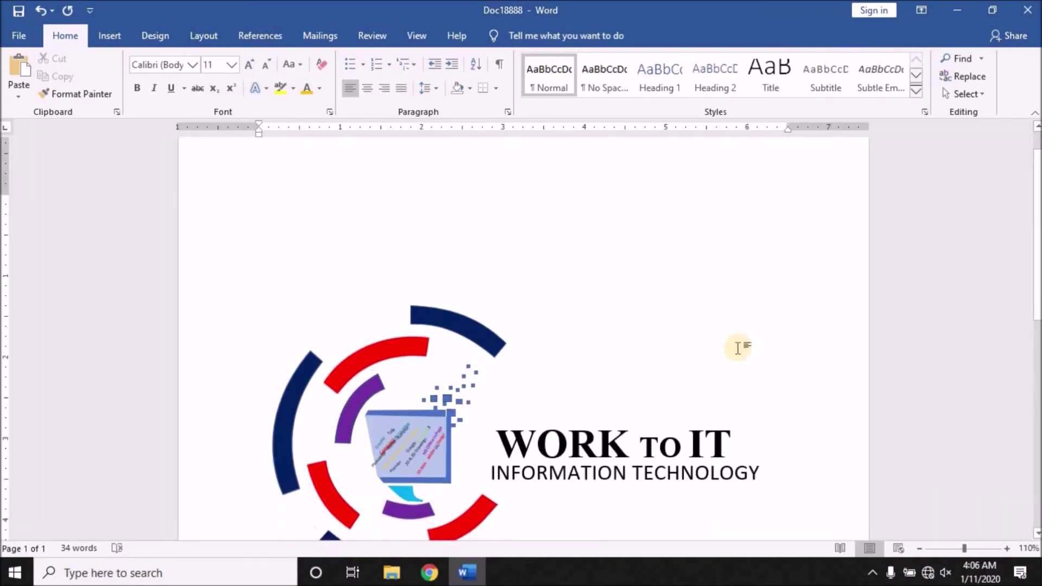
pyautogui.scroll(-2, 488, 496)
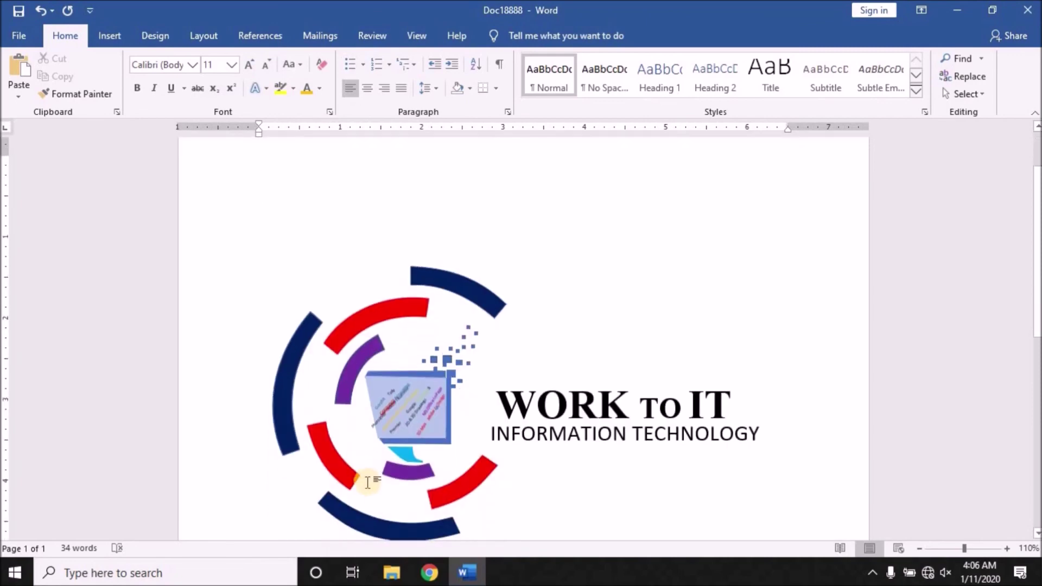
pyautogui.scroll(3, 376, 471)
pyautogui.scroll(-6, 386, 493)
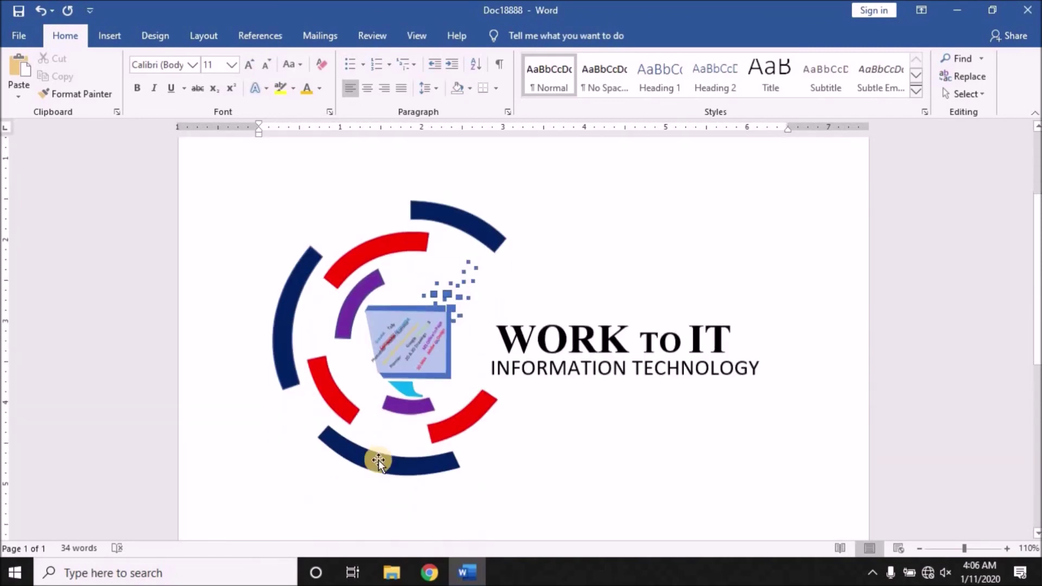
# Step: Resize the slanted software-names text box to fit the monitor screen, then deselect it
pyautogui.click(380, 356)
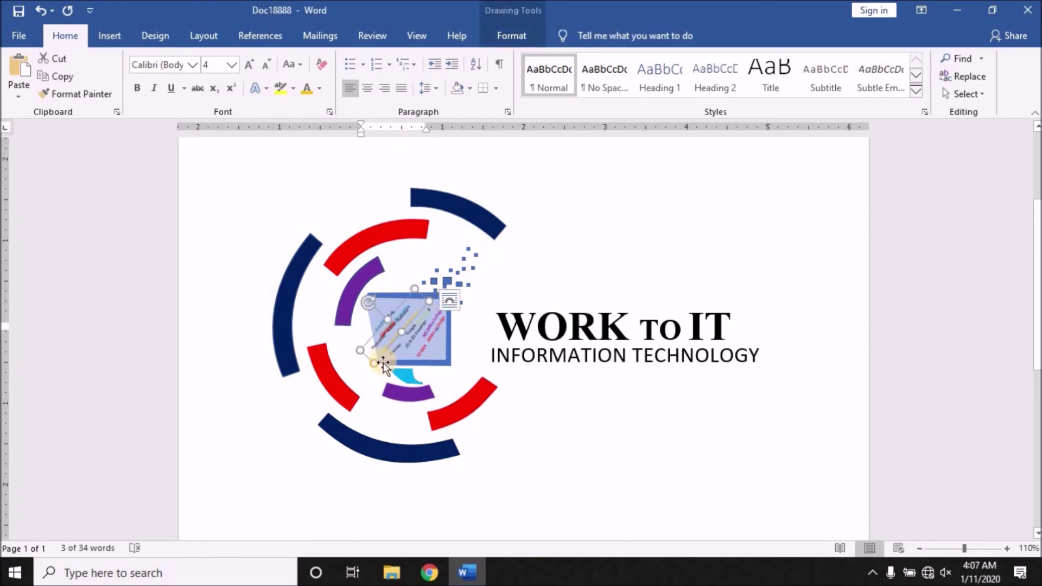
pyautogui.moveTo(383, 363); pyautogui.dragTo(382, 362)
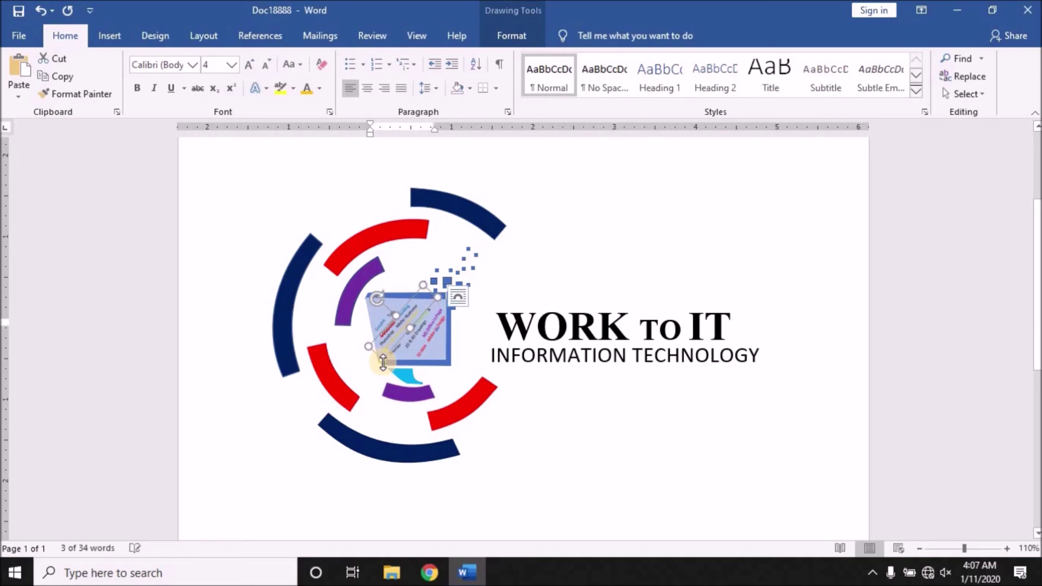
pyautogui.click(507, 456)
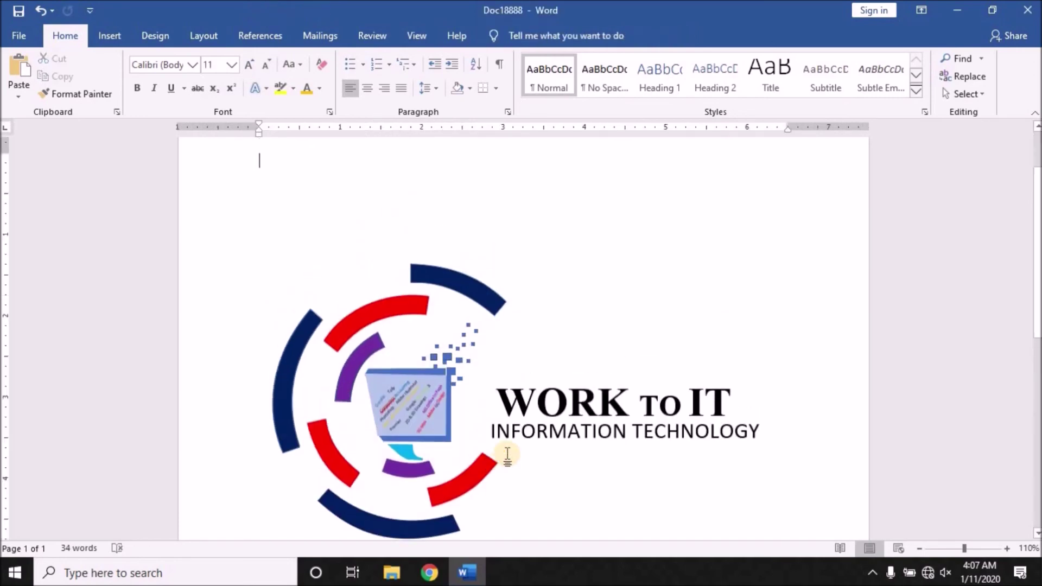
pyautogui.scroll(-3, 478, 391)
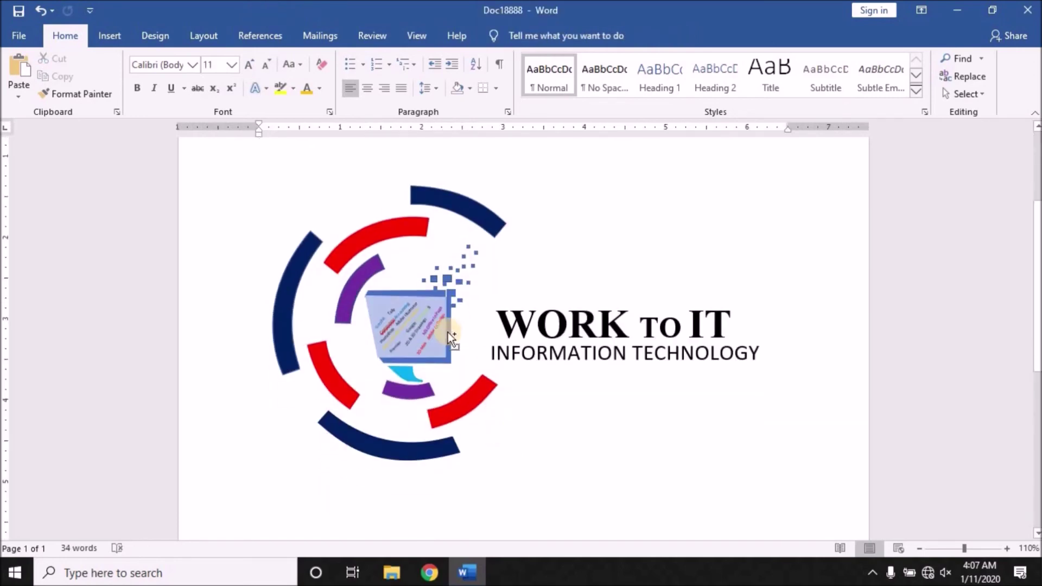
pyautogui.keyDown('ctrl'); pyautogui.scroll(1, 448, 332); pyautogui.keyUp('ctrl')
pyautogui.keyDown('ctrl'); pyautogui.scroll(2, 444, 327); pyautogui.keyUp('ctrl')
pyautogui.keyDown('ctrl'); pyautogui.scroll(2, 421, 319); pyautogui.keyUp('ctrl')
pyautogui.keyDown('ctrl'); pyautogui.scroll(4, 415, 304); pyautogui.keyUp('ctrl')
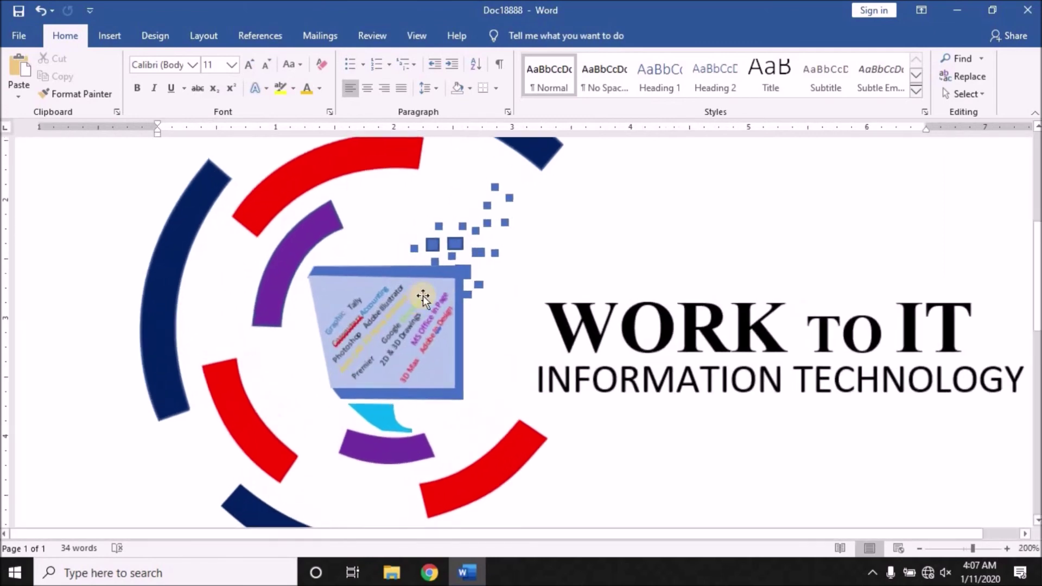
# Step: Set the two small blue pixel squares to No Outline
pyautogui.click(452, 242)
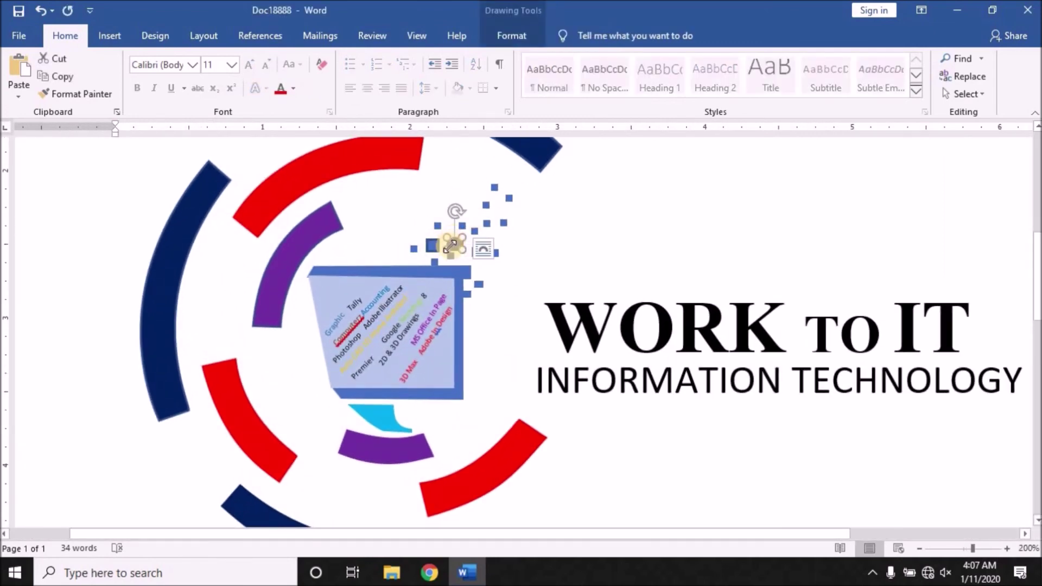
pyautogui.keyDown('shift'); pyautogui.click(427, 245); pyautogui.keyUp('shift')
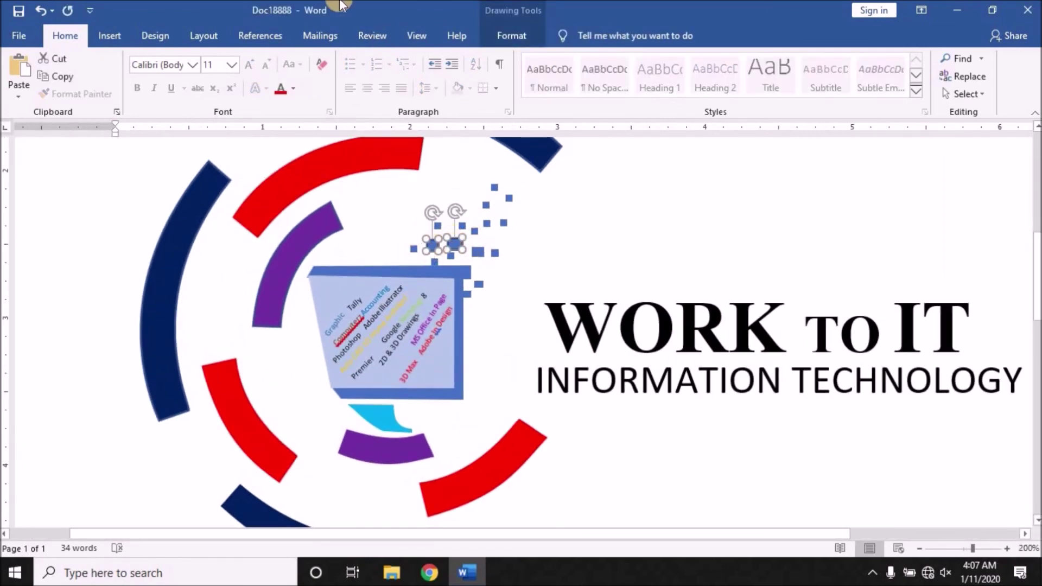
pyautogui.click(523, 33)
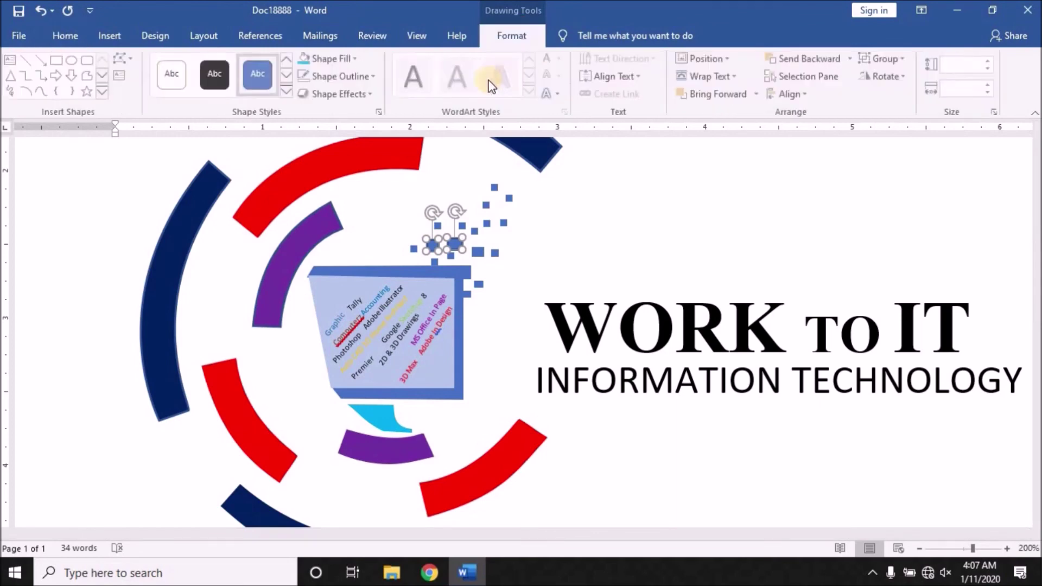
pyautogui.click(375, 77)
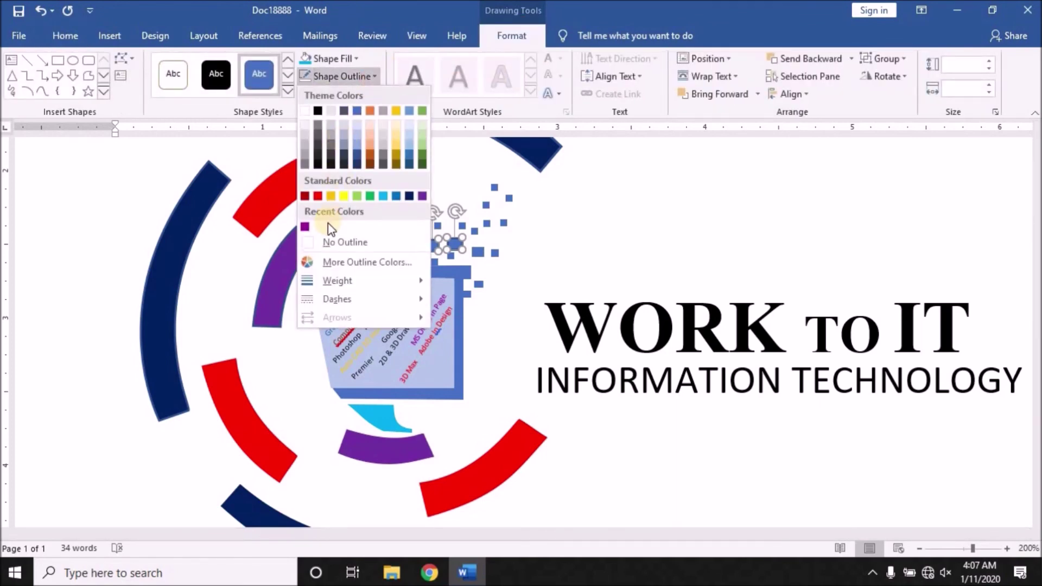
pyautogui.click(328, 245)
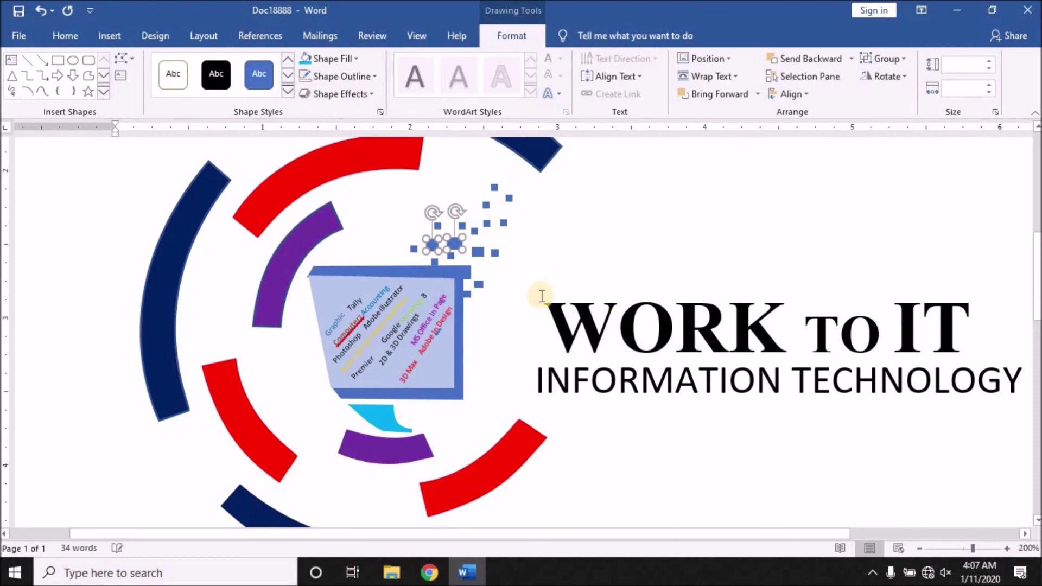
pyautogui.click(533, 231)
# Step: Remove the outline from the purple arc
pyautogui.scroll(-2, 549, 267)
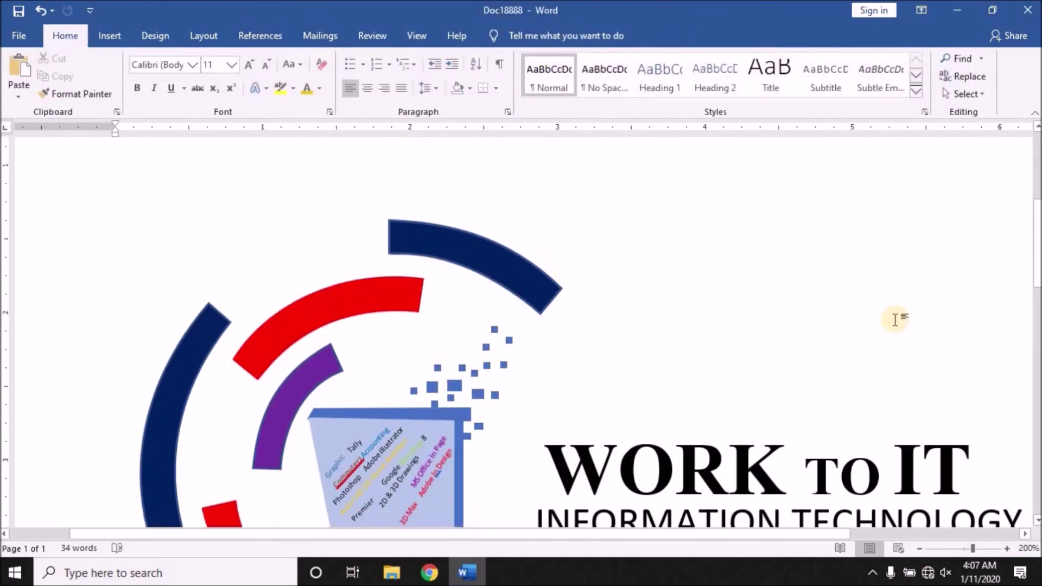
pyautogui.scroll(-3, 846, 281)
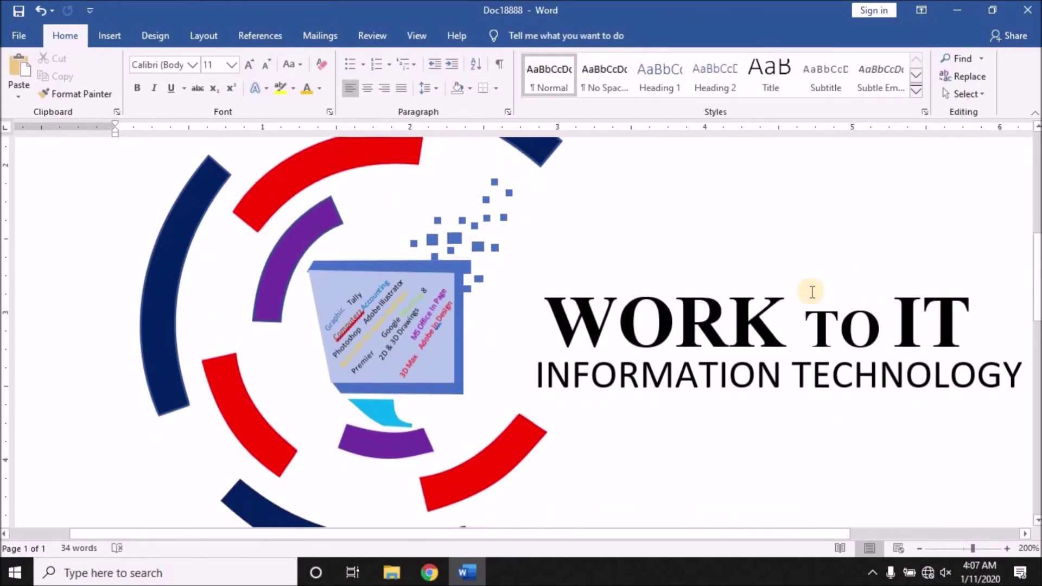
pyautogui.click(270, 260)
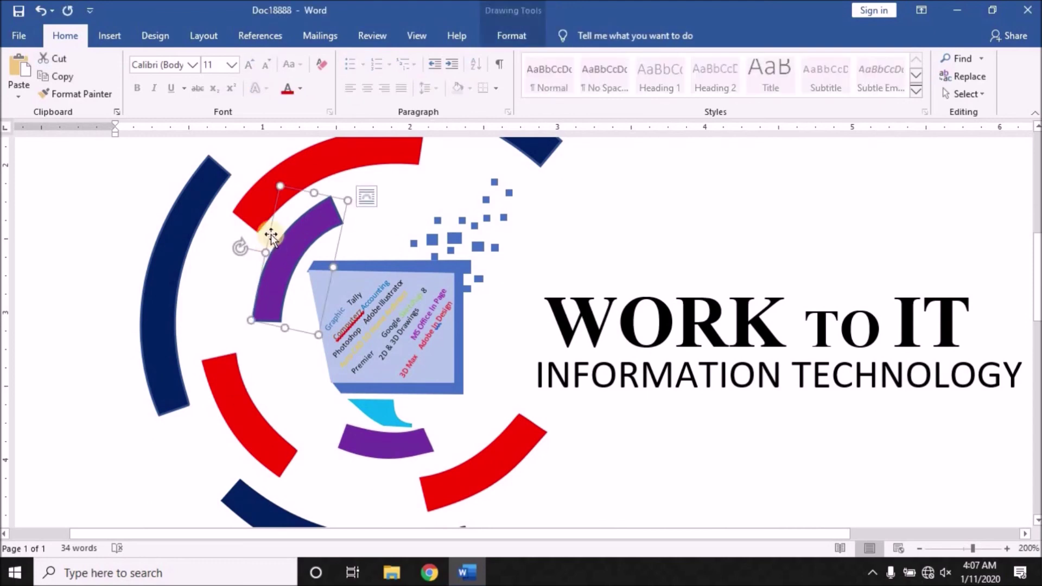
pyautogui.click(529, 34)
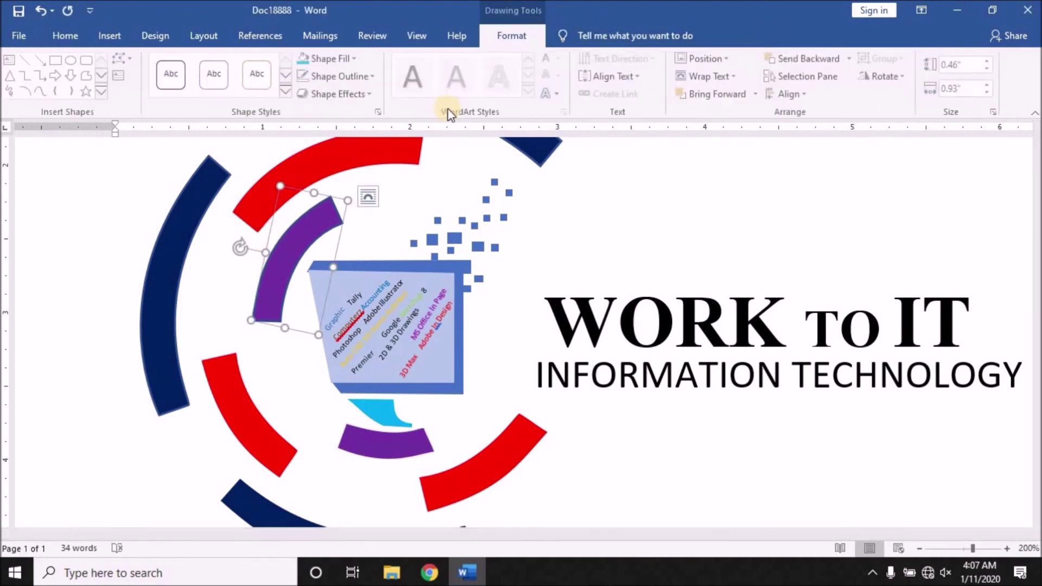
pyautogui.click(359, 77)
pyautogui.click(321, 242)
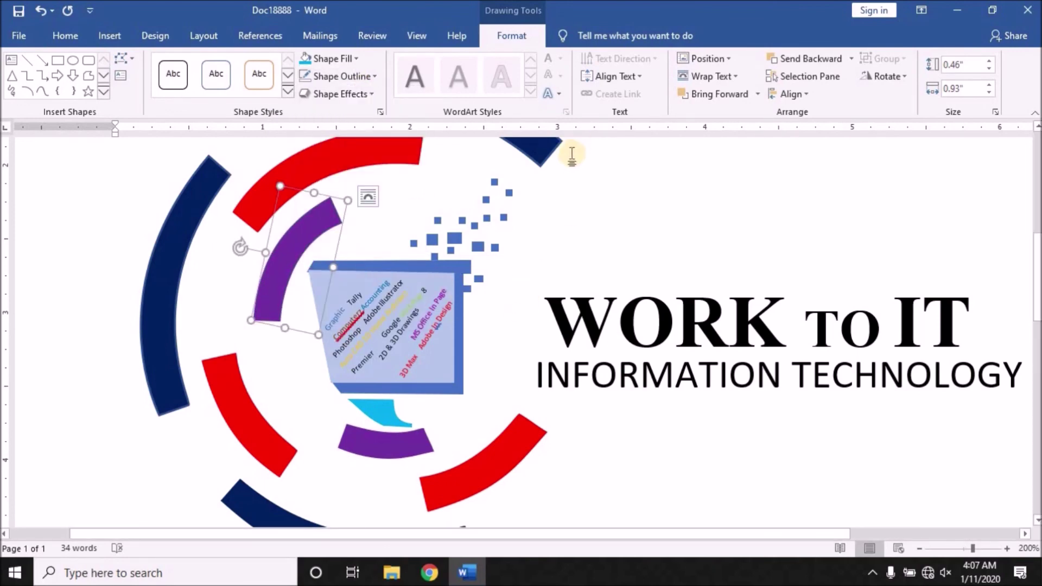
pyautogui.click(562, 151)
# Step: Set the top and left dark blue arcs to No Outline, then check the logo
pyautogui.scroll(4, 476, 332)
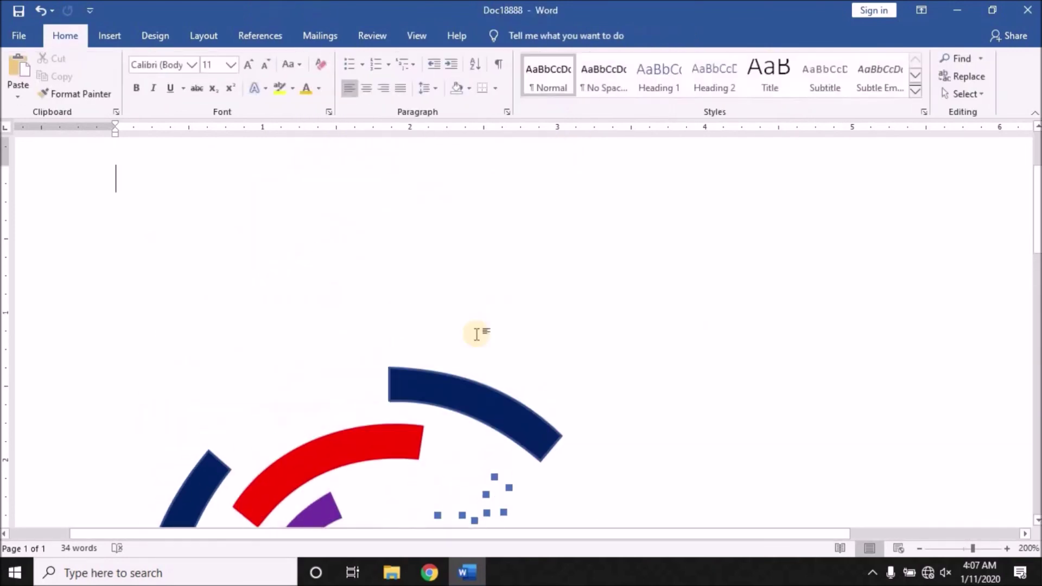
pyautogui.click(437, 383)
pyautogui.click(375, 76)
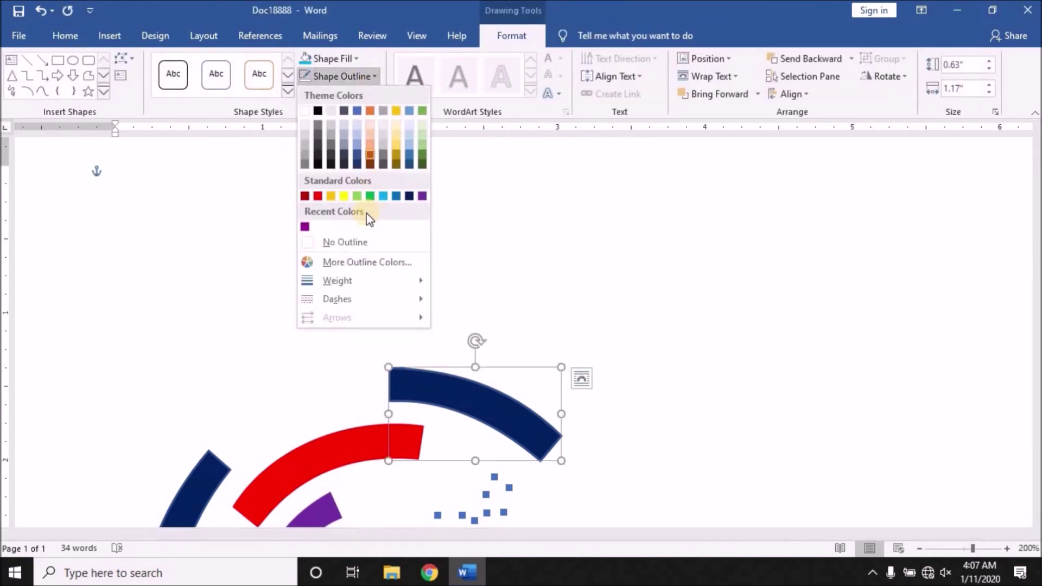
pyautogui.click(344, 249)
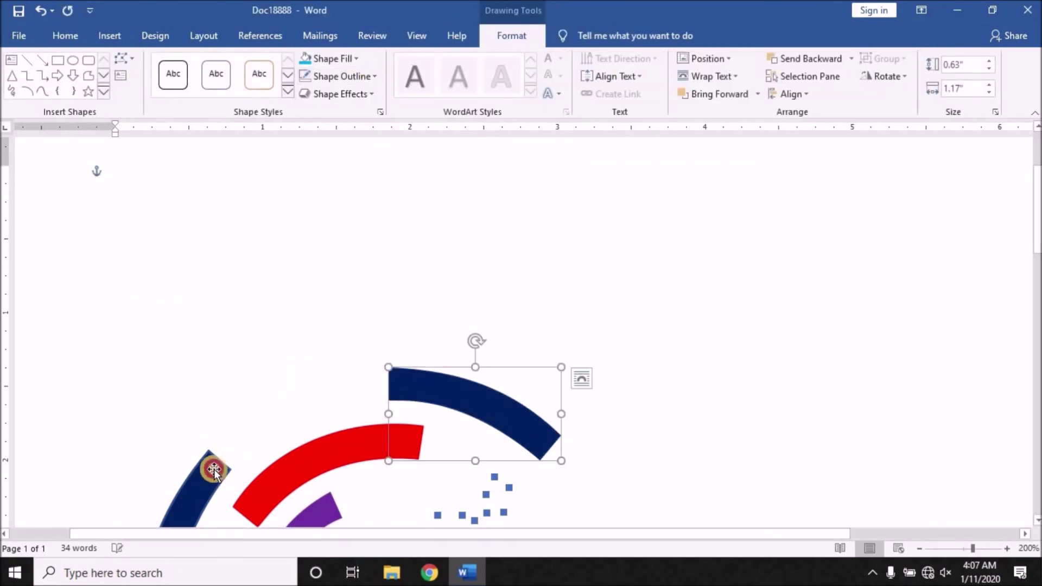
pyautogui.click(210, 465)
pyautogui.click(379, 76)
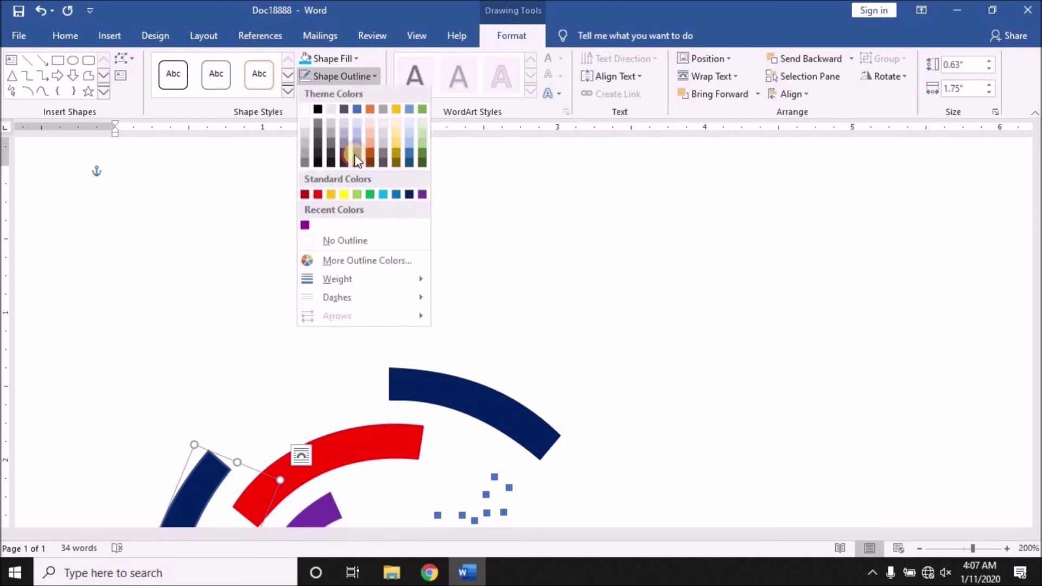
pyautogui.click(344, 239)
pyautogui.scroll(-1, 341, 264)
pyautogui.scroll(-3, 340, 263)
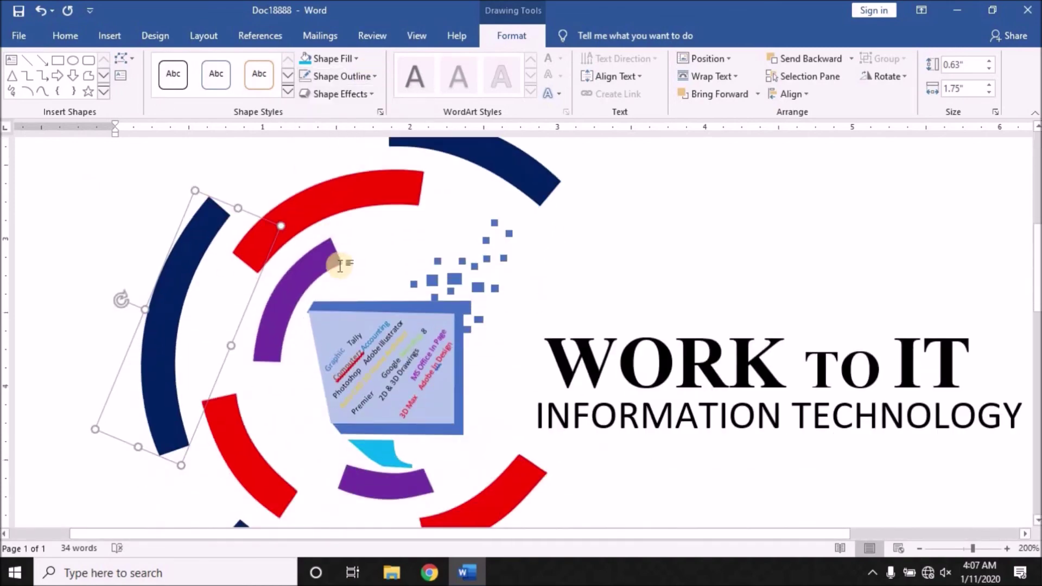
pyautogui.scroll(-3, 326, 380)
pyautogui.scroll(3, 337, 400)
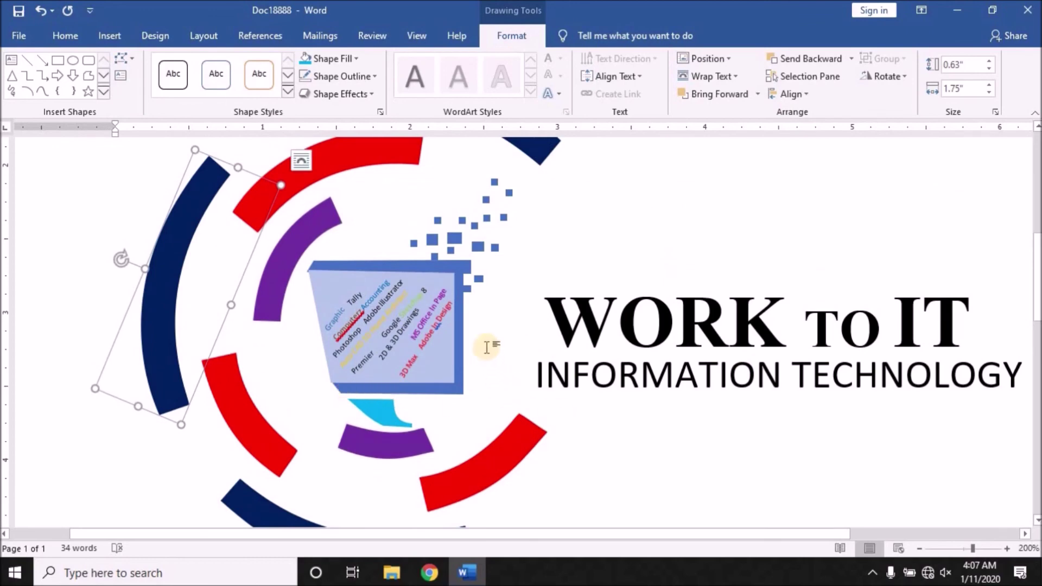
pyautogui.click(485, 350)
pyautogui.scroll(3, 487, 349)
pyautogui.scroll(2, 487, 350)
pyautogui.scroll(-5, 487, 349)
pyautogui.scroll(-1, 487, 349)
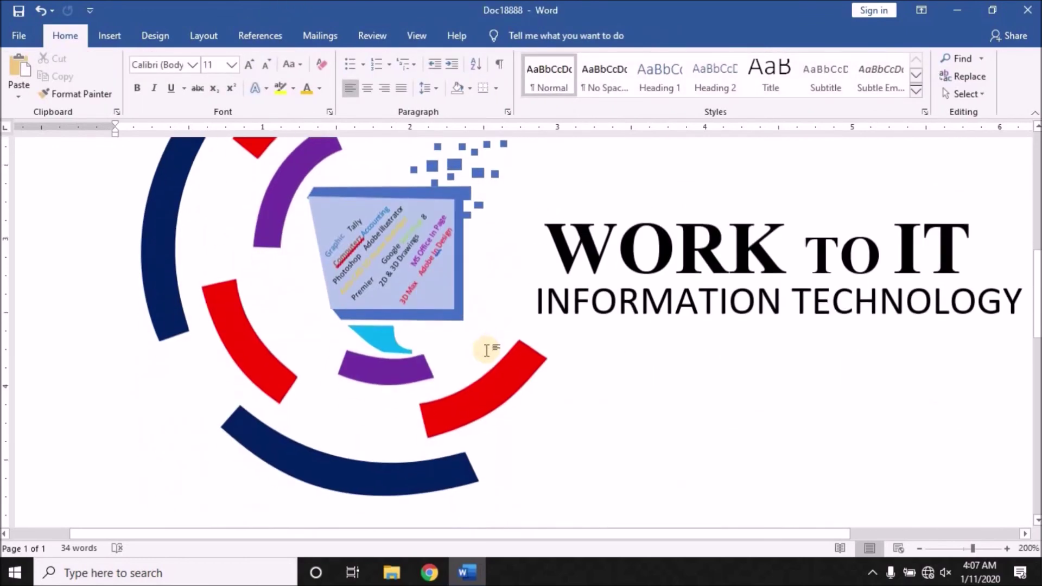
pyautogui.scroll(-4, 487, 353)
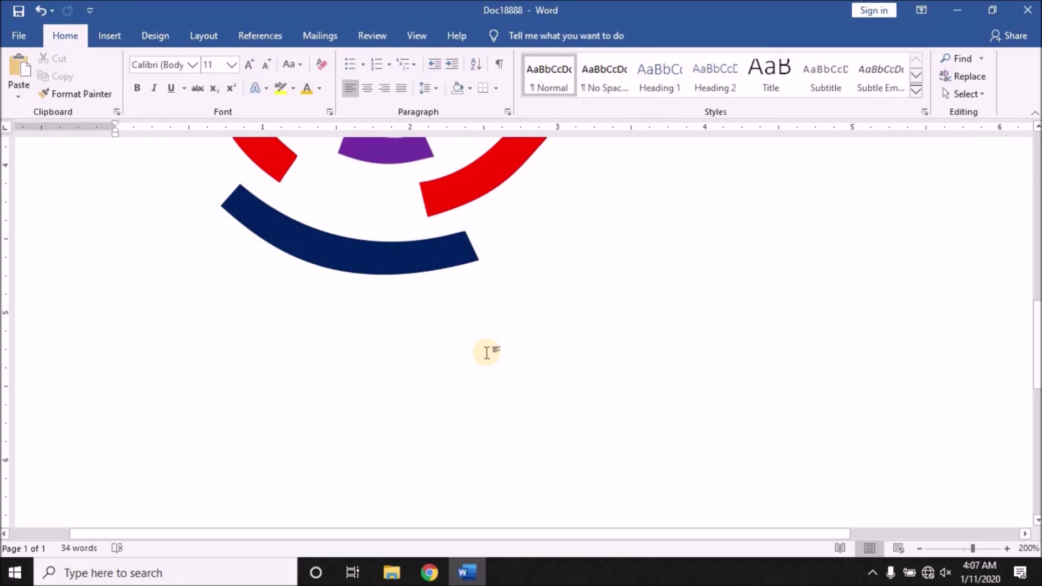
pyautogui.scroll(-3, 487, 353)
pyautogui.scroll(7, 488, 350)
pyautogui.scroll(3, 488, 350)
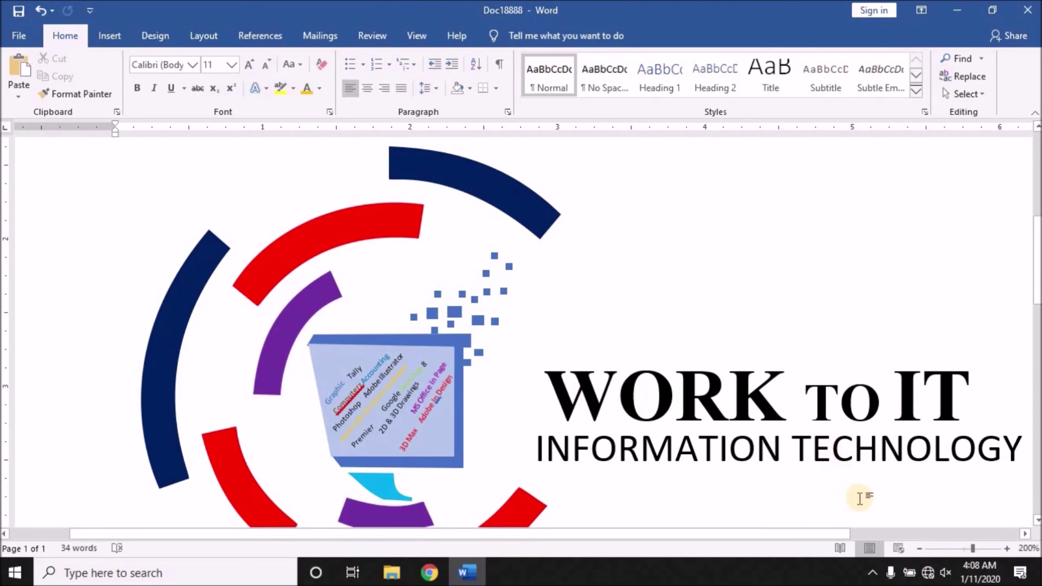
pyautogui.scroll(3, 875, 489)
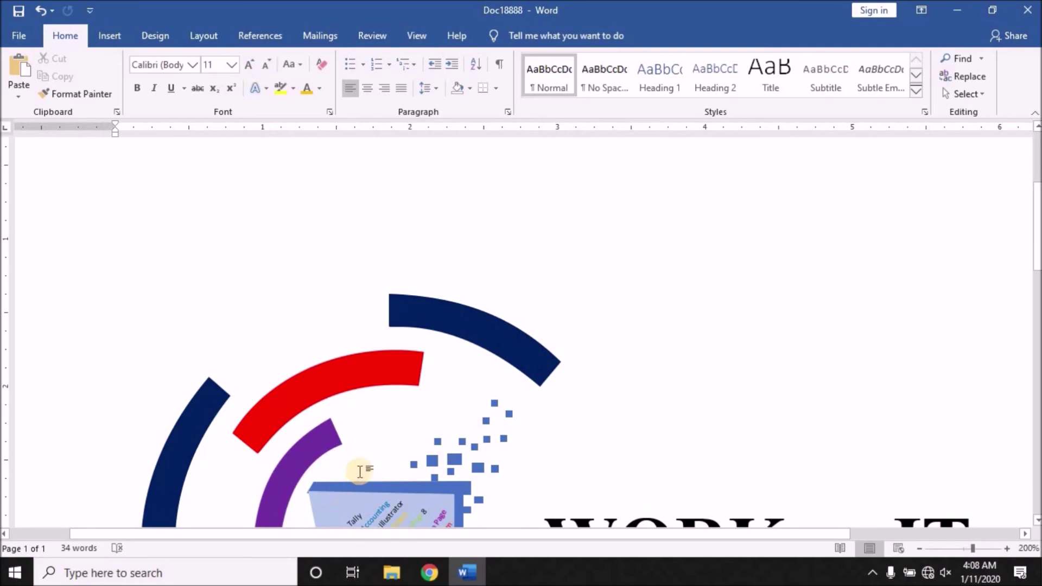
pyautogui.scroll(-4, 360, 472)
pyautogui.scroll(-4, 367, 466)
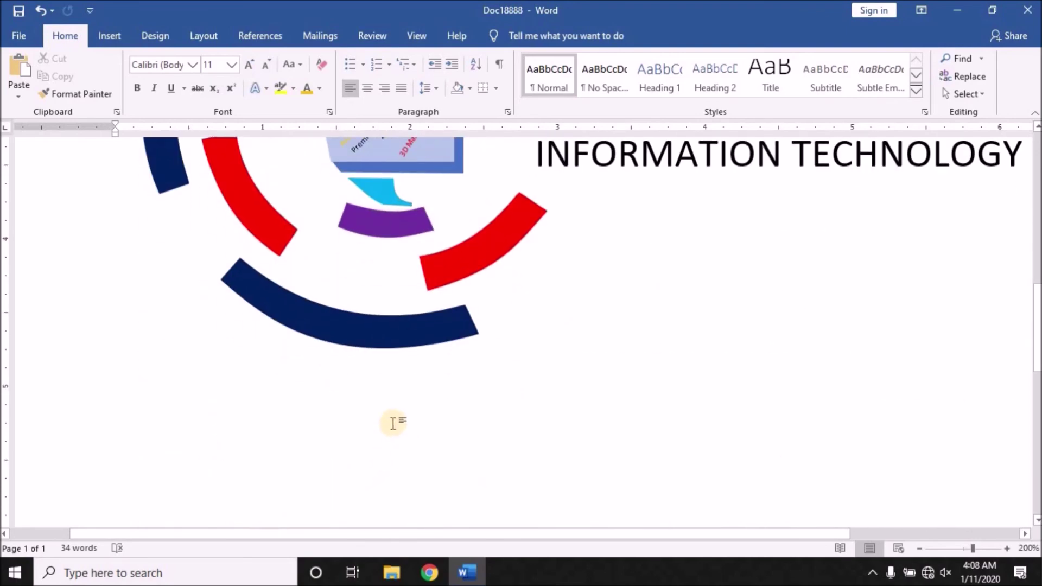
pyautogui.click(421, 341)
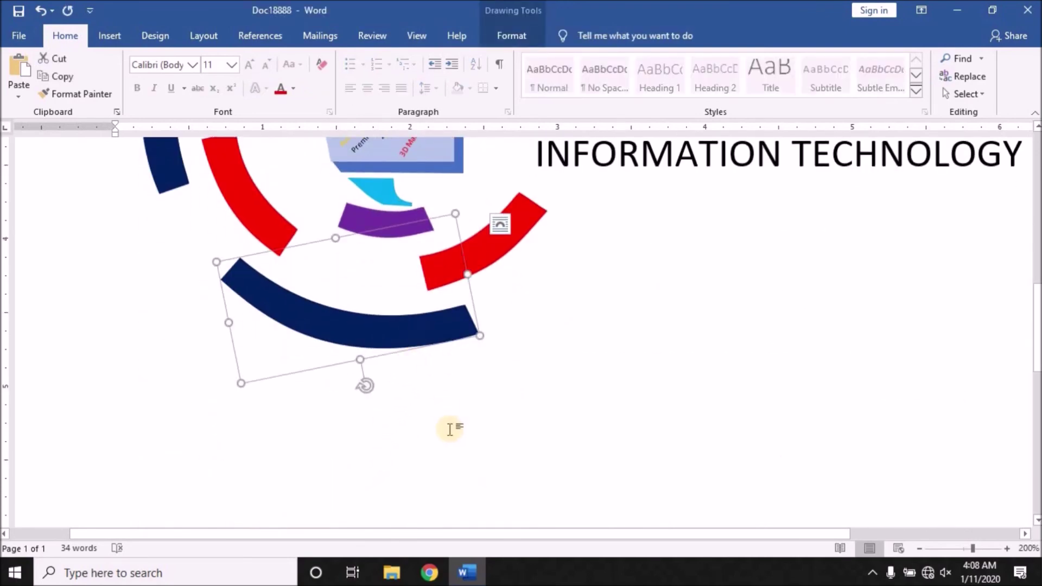
pyautogui.hotkey('ctrl', 'Home')
pyautogui.scroll(-1, 452, 419)
pyautogui.scroll(-2, 452, 421)
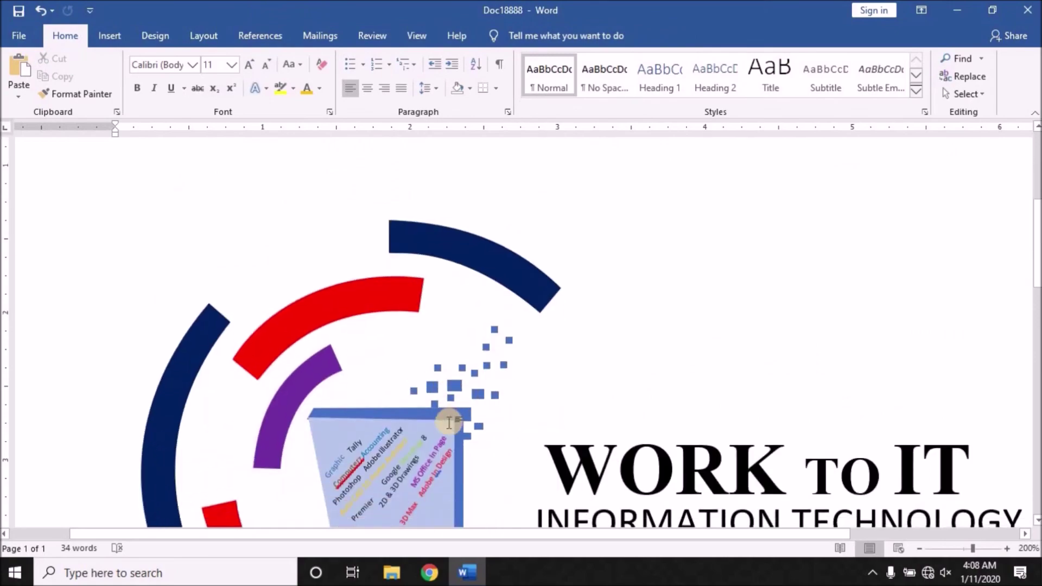
pyautogui.scroll(-2, 450, 422)
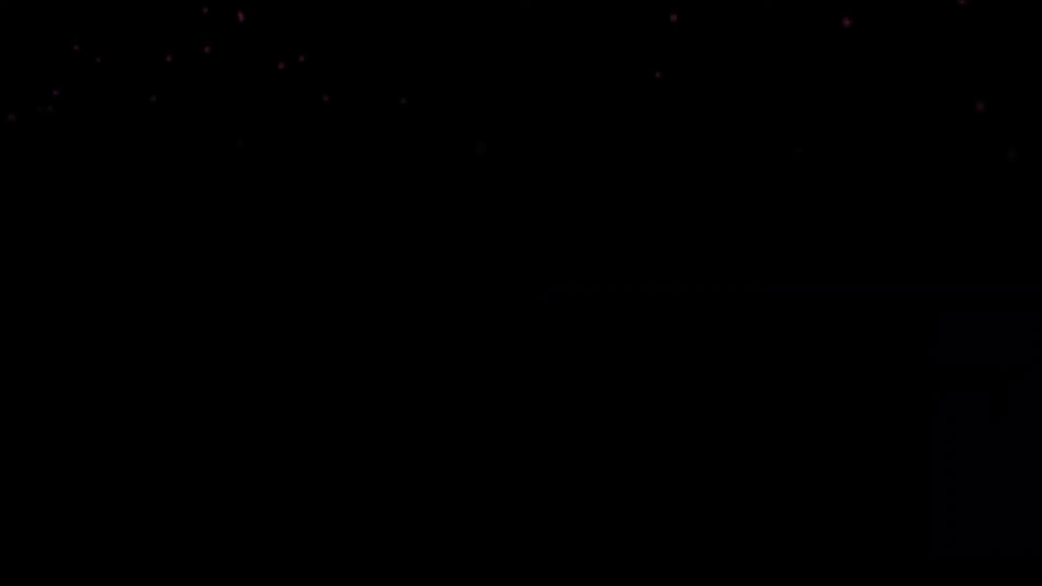